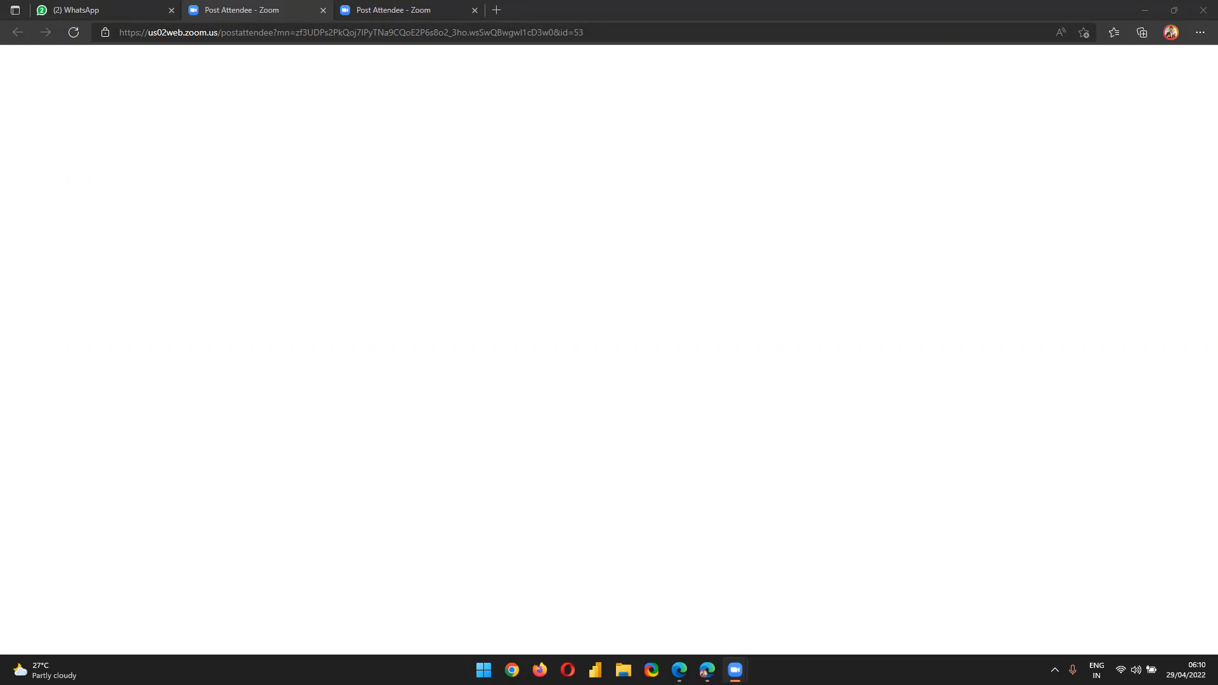
Leave the Zoom tab and bring up the Edge window showing app.powerbi.com/home
{"action": "mouse_move", "coordinate": [665, 654]}
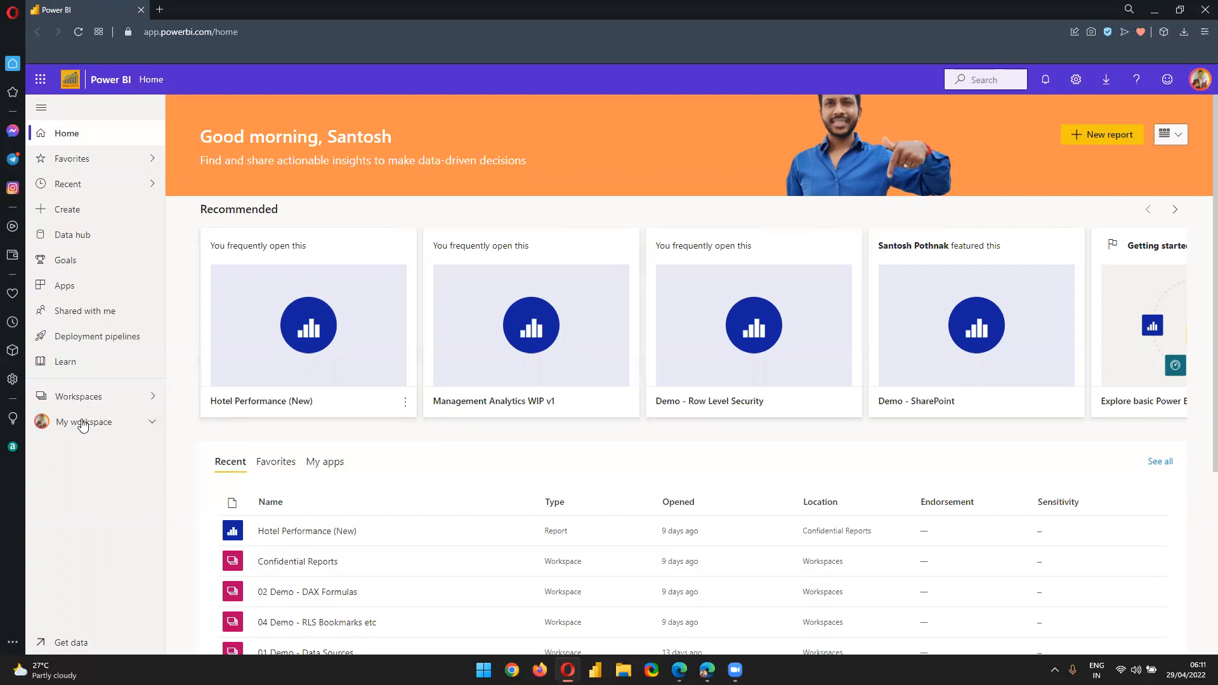
{"action": "left_click", "coordinate": [99, 398]}
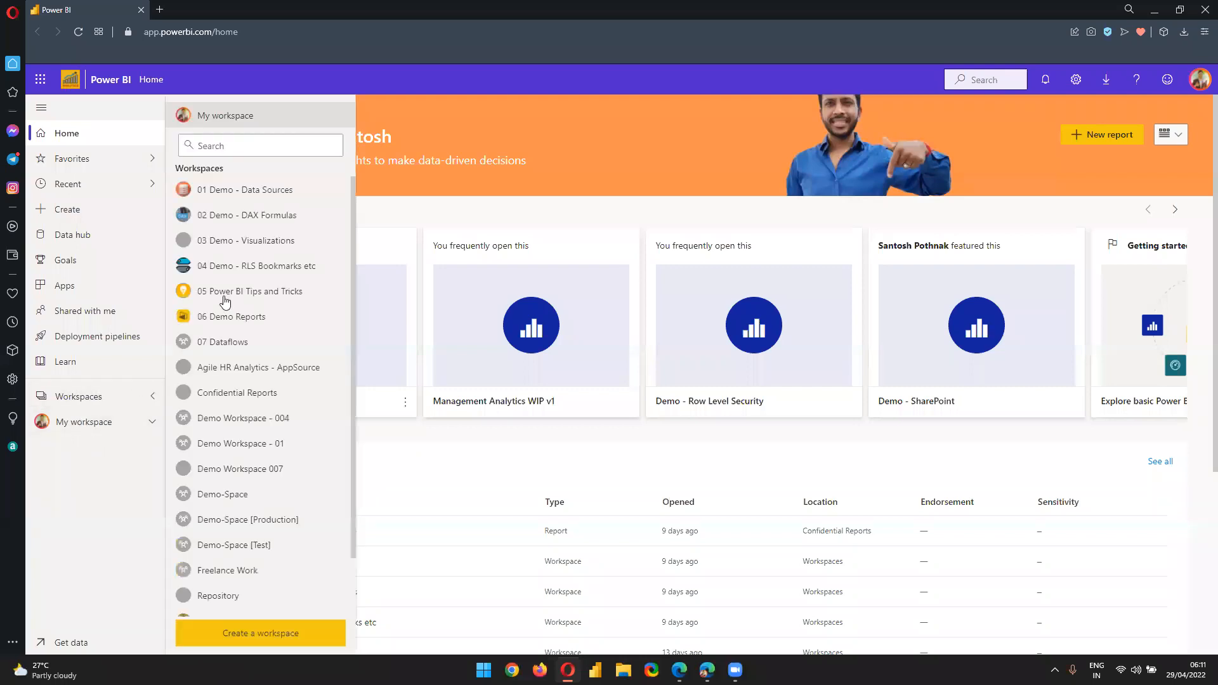
{"action": "left_click", "coordinate": [113, 468]}
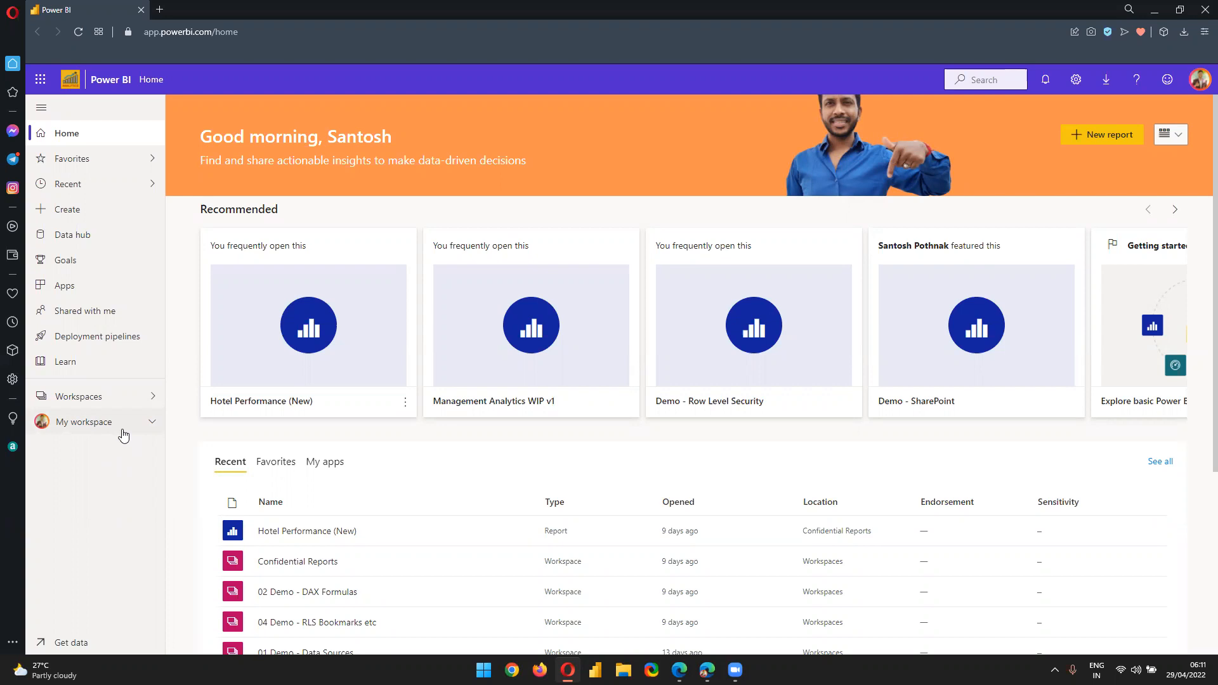
Open Notepad, write the heading 'POWER BI SERVICE -', then return to Power BI Desktop
{"action": "key", "text": "super"}
{"action": "type", "text": "notepad++"}
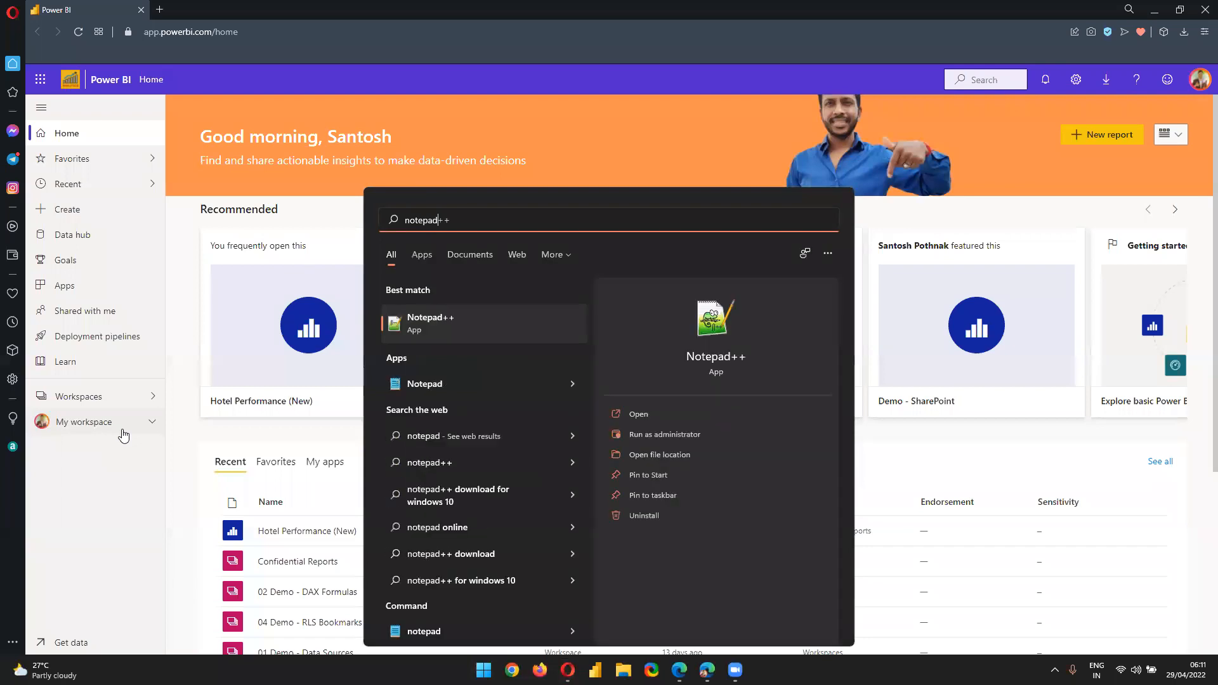
{"action": "left_click", "coordinate": [417, 380]}
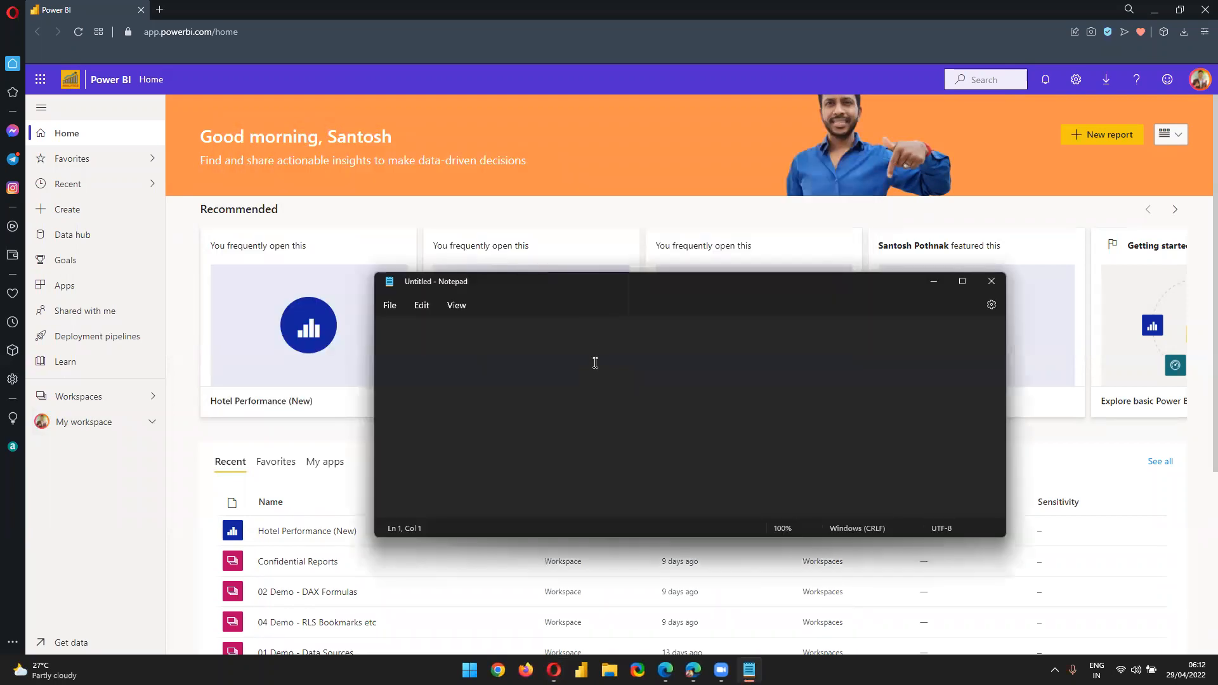
{"action": "type", "text": "POWER BI SERVICE"}
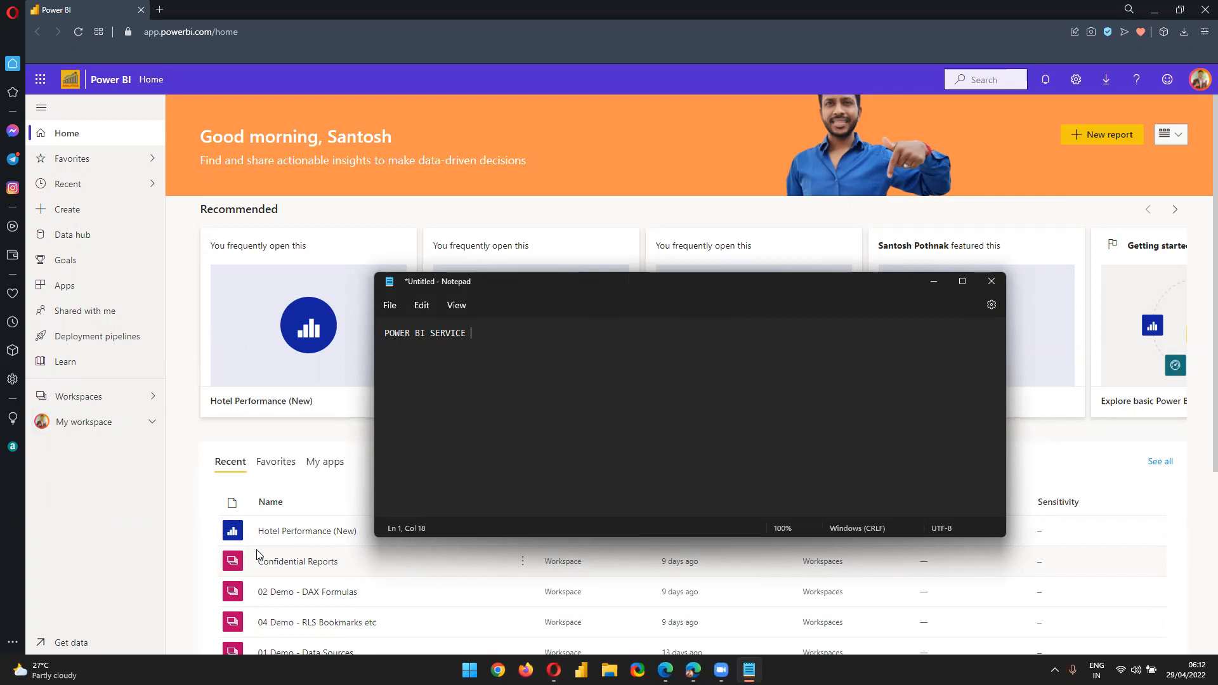
{"action": "type", "text": "- CLOUD"}
{"action": "left_click", "coordinate": [581, 670]}
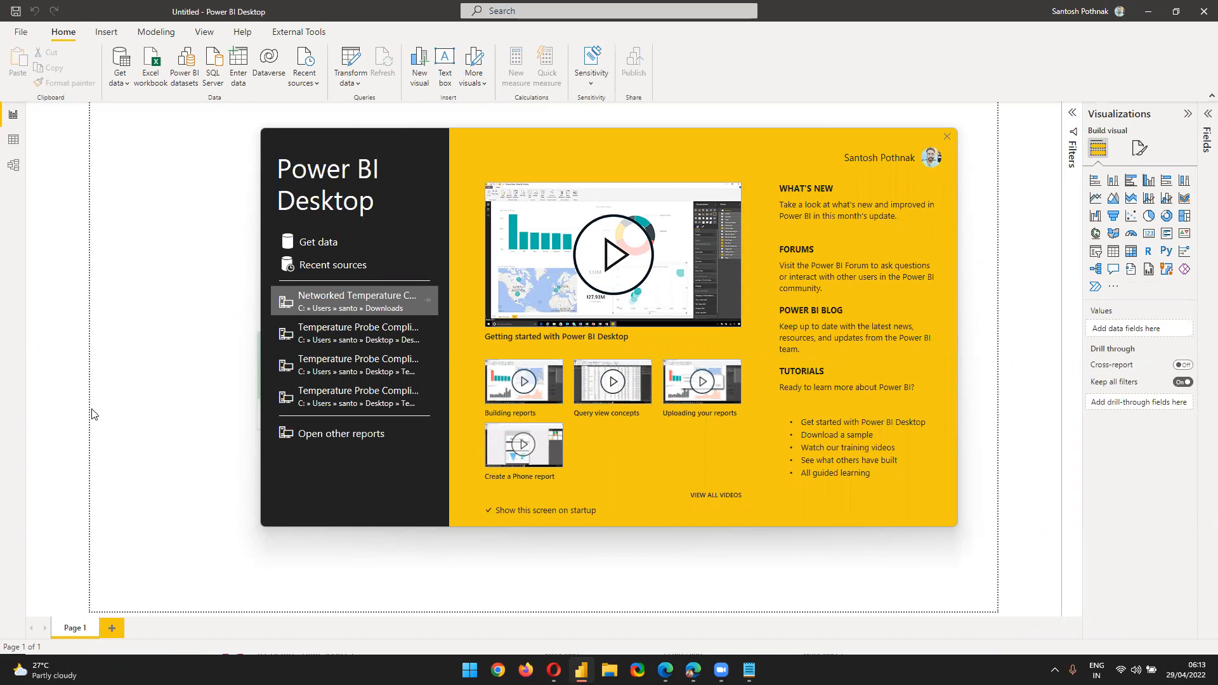
Load the financials table from the Financial Sample workbook into Power Query for transforming
{"action": "left_click", "coordinate": [946, 138]}
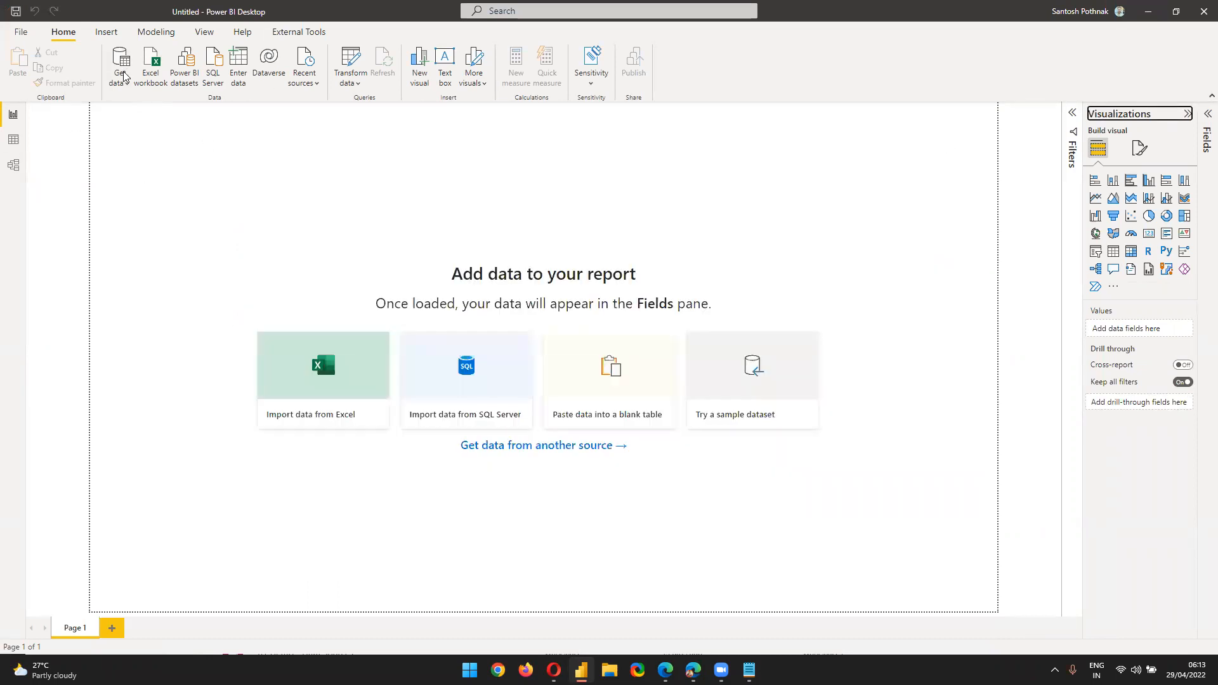
{"action": "left_click", "coordinate": [1203, 125]}
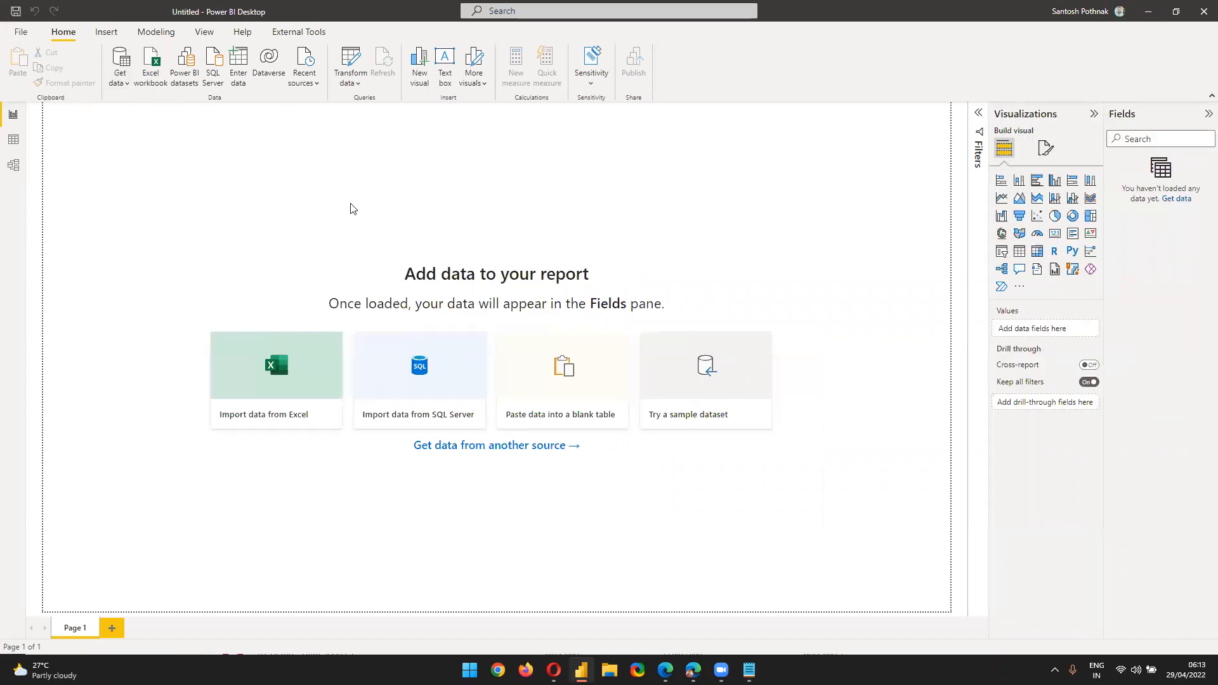
{"action": "left_click", "coordinate": [720, 416]}
{"action": "left_click", "coordinate": [669, 423]}
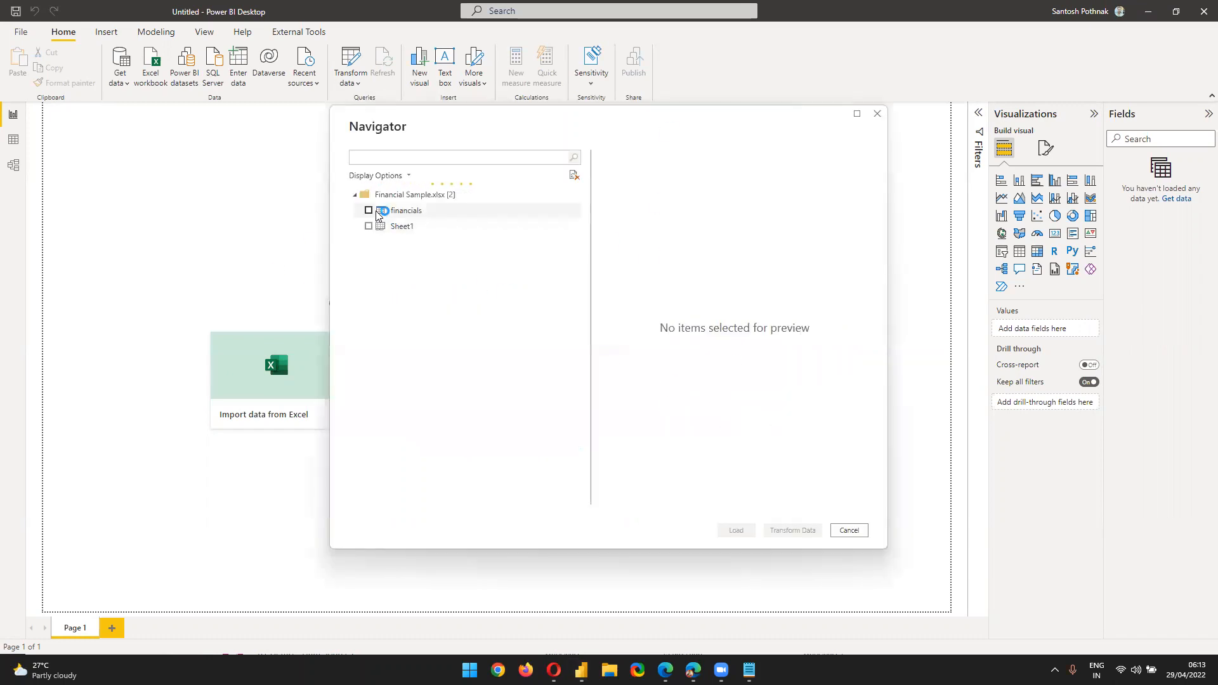
{"action": "left_click", "coordinate": [368, 210]}
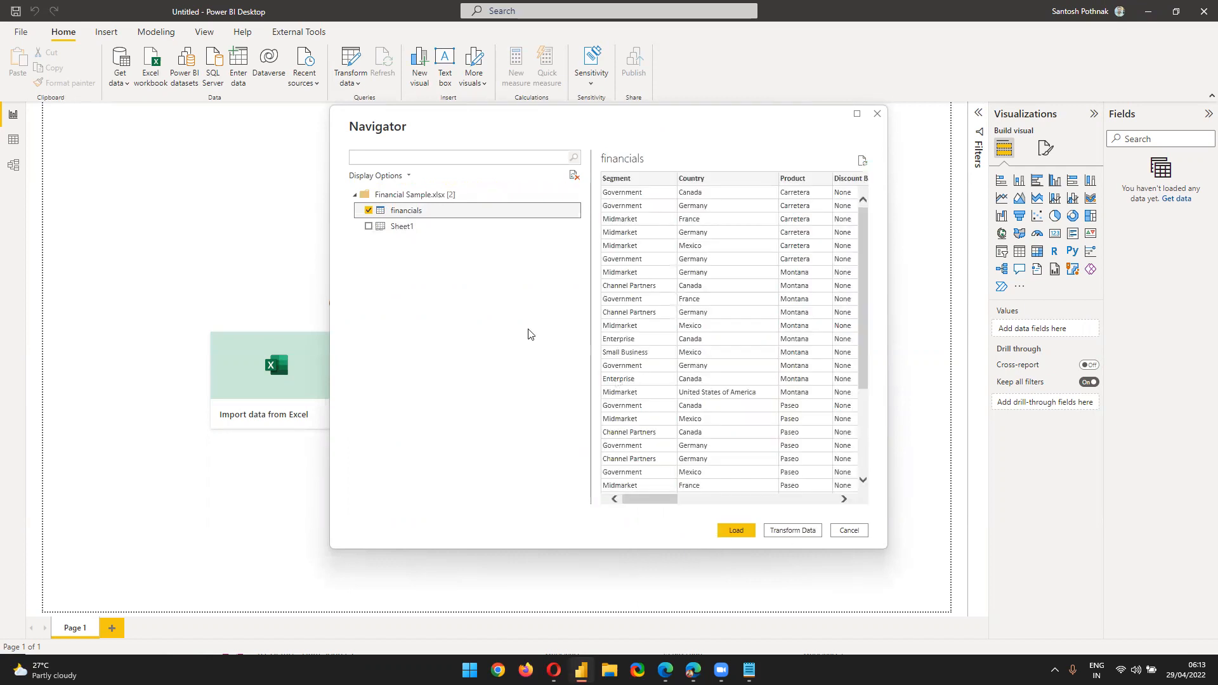
{"action": "left_click", "coordinate": [788, 534]}
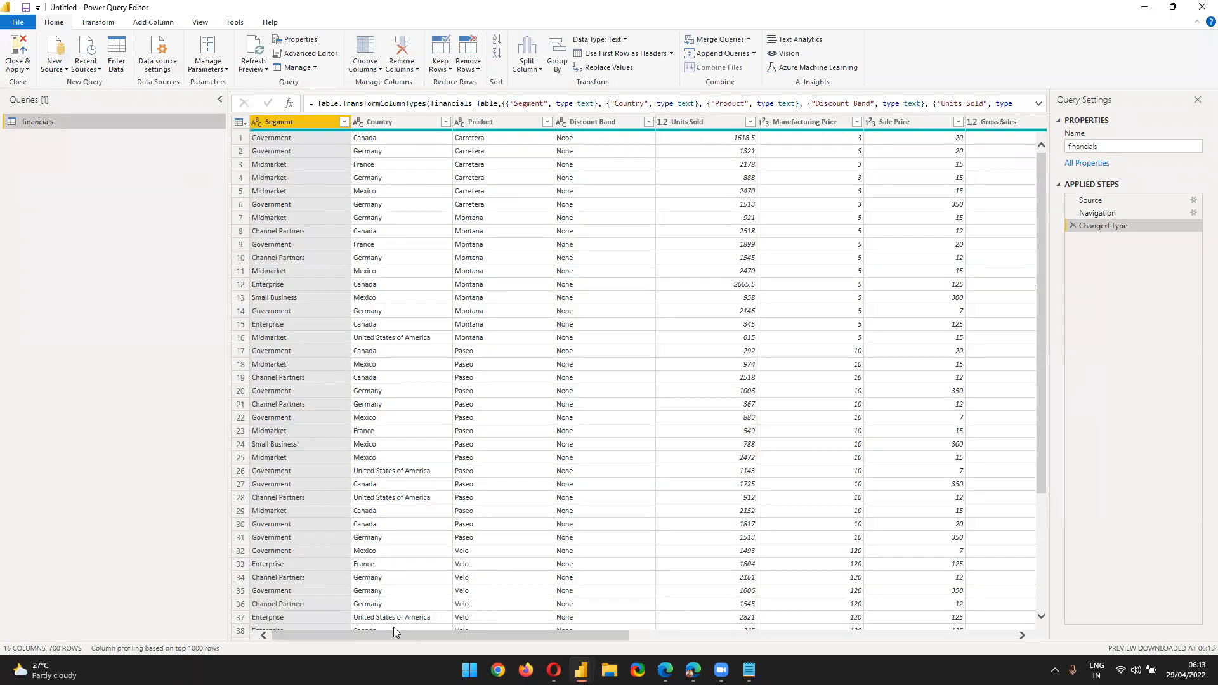
Change the COGS column type to Whole Number, replacing the current conversion
{"action": "left_click_drag", "start_coordinate": [393, 638], "coordinate": [778, 636]}
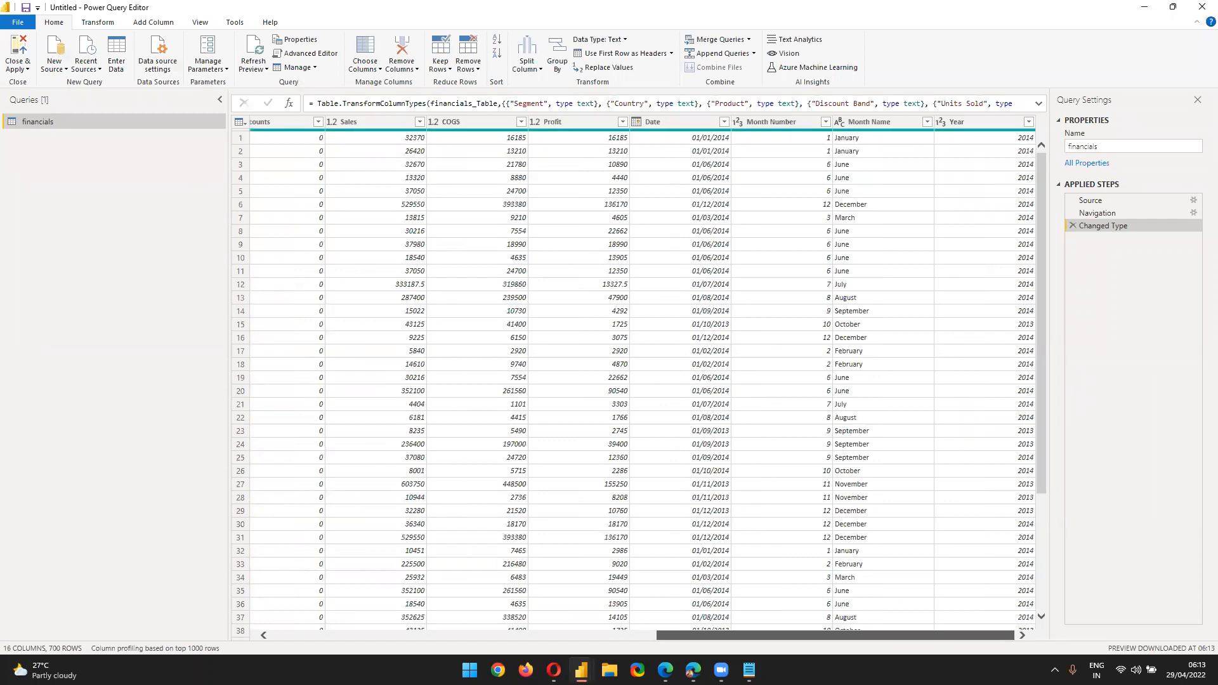
{"action": "left_click", "coordinate": [437, 125]}
{"action": "left_click", "coordinate": [435, 123]}
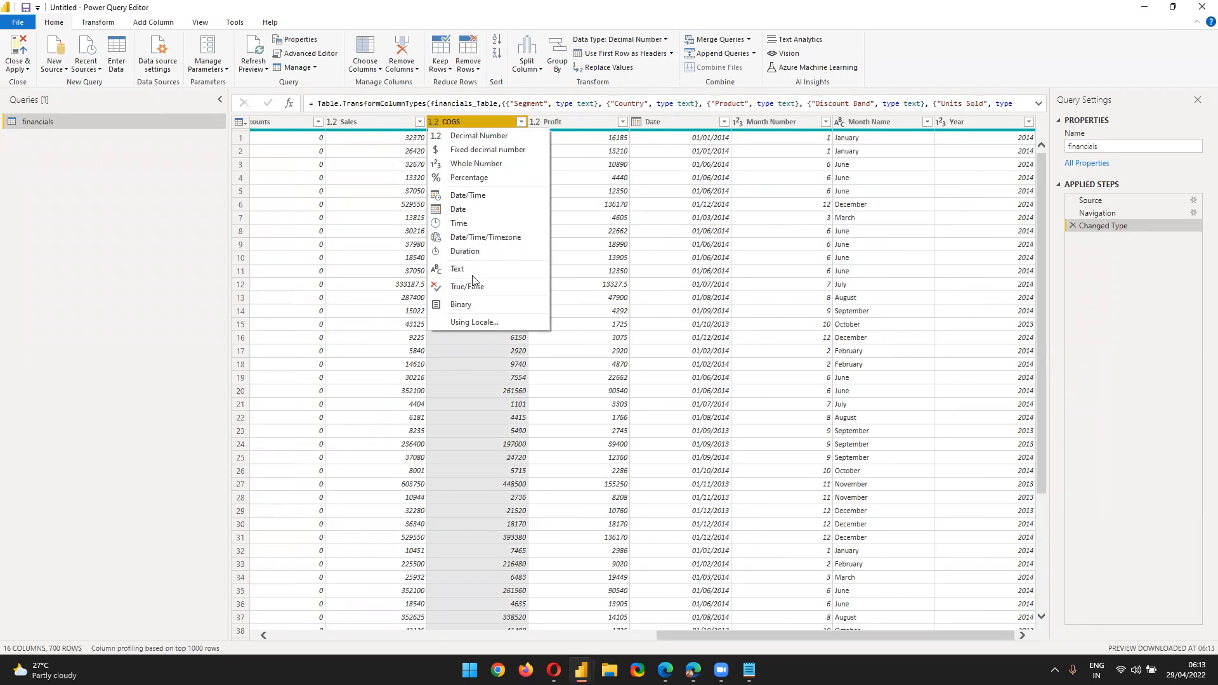
{"action": "left_click", "coordinate": [459, 165]}
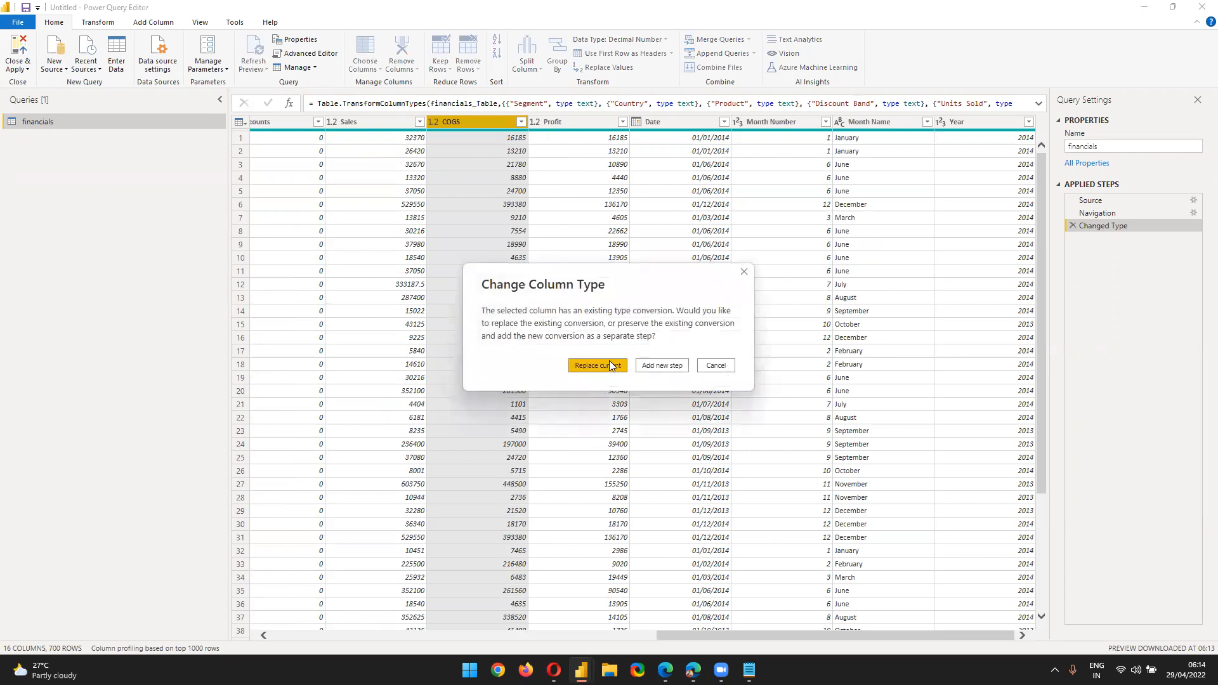
{"action": "left_click", "coordinate": [609, 365]}
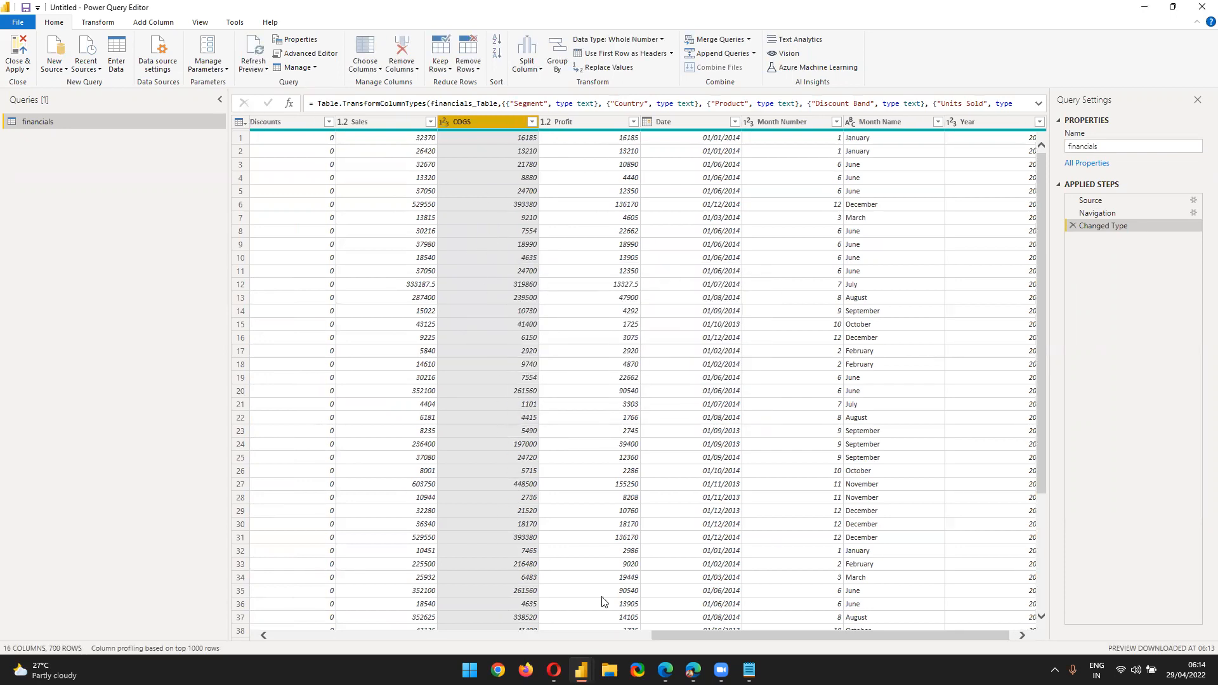
Close Power Query and apply the changes to the report model
{"action": "scroll", "coordinate": [385, 276], "scroll_direction": "down", "scroll_amount": 17}
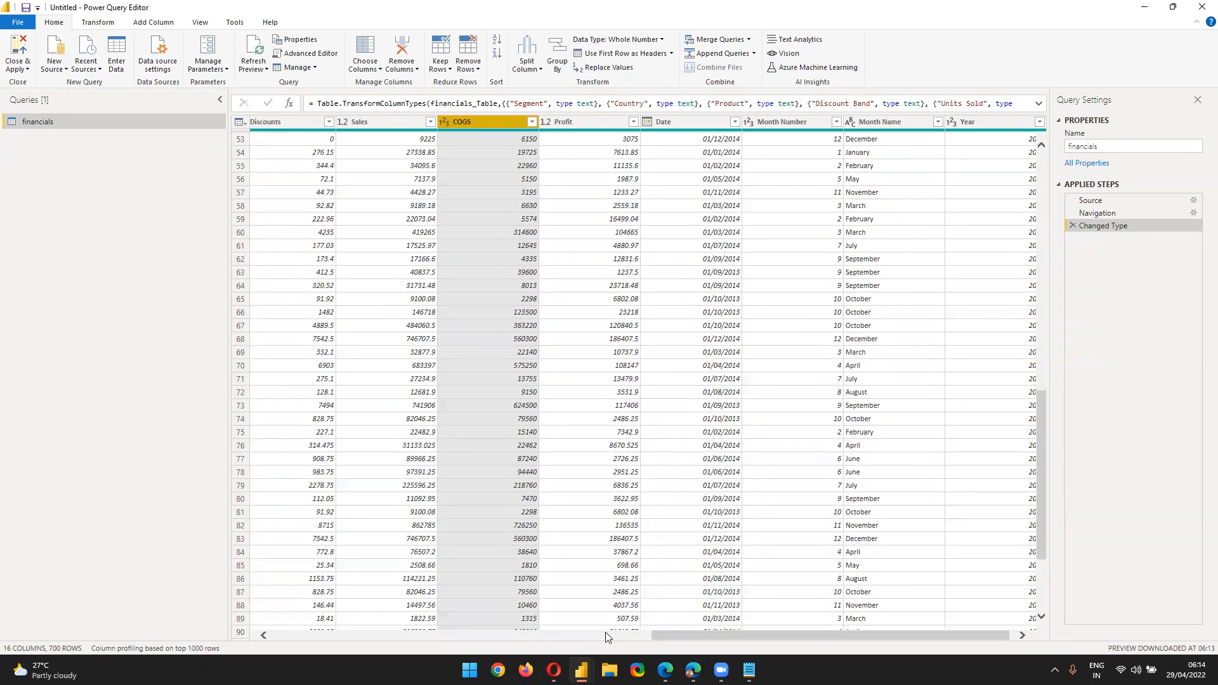
{"action": "left_click_drag", "start_coordinate": [851, 637], "coordinate": [44, 538]}
{"action": "left_click", "coordinate": [28, 69]}
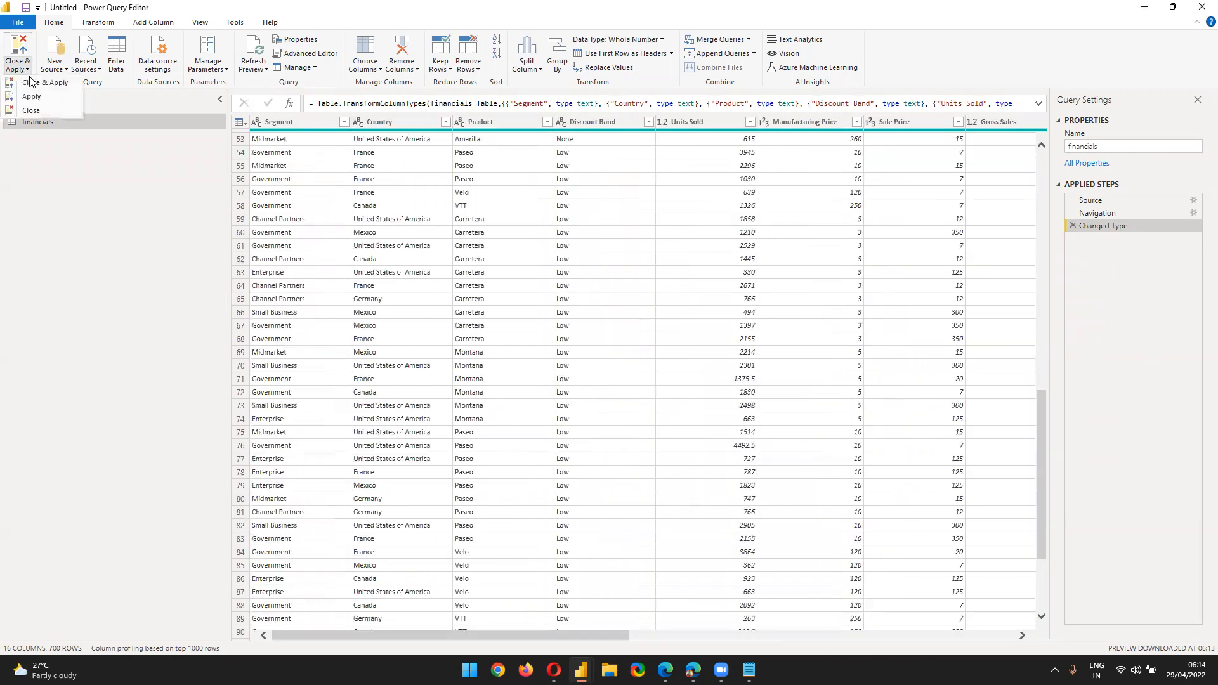
{"action": "left_click", "coordinate": [31, 110]}
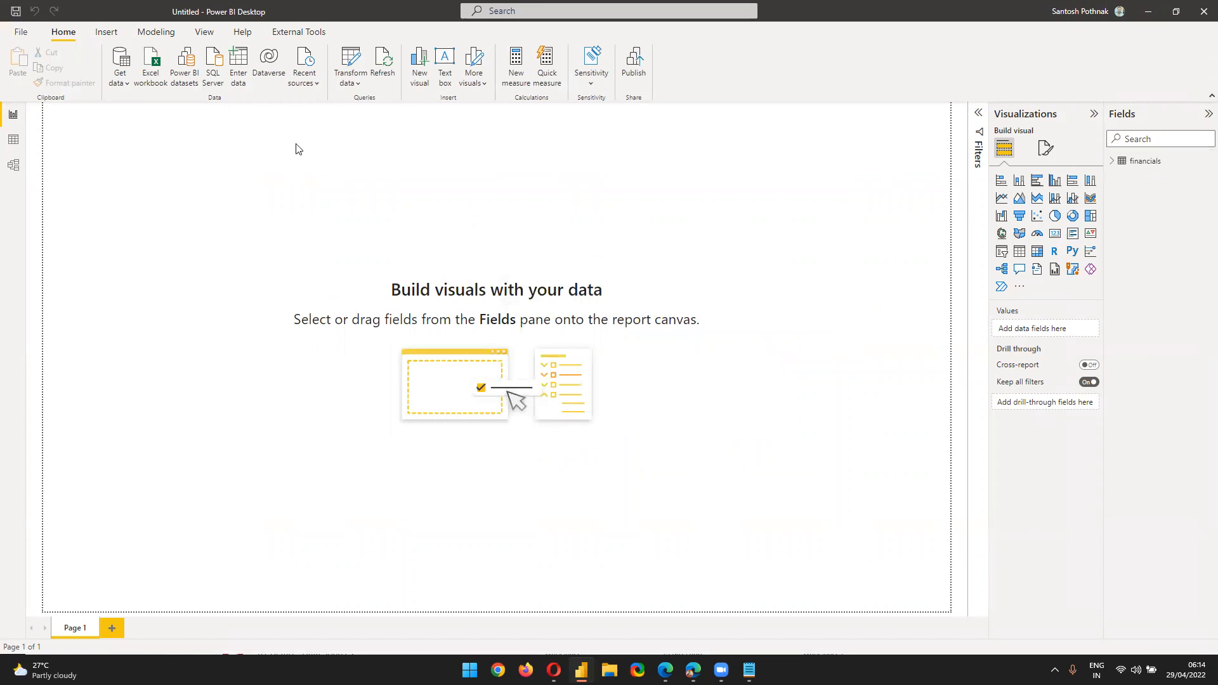
Inspect the financials table in Model view, centring its card, then return to Report view
{"action": "left_click", "coordinate": [13, 165]}
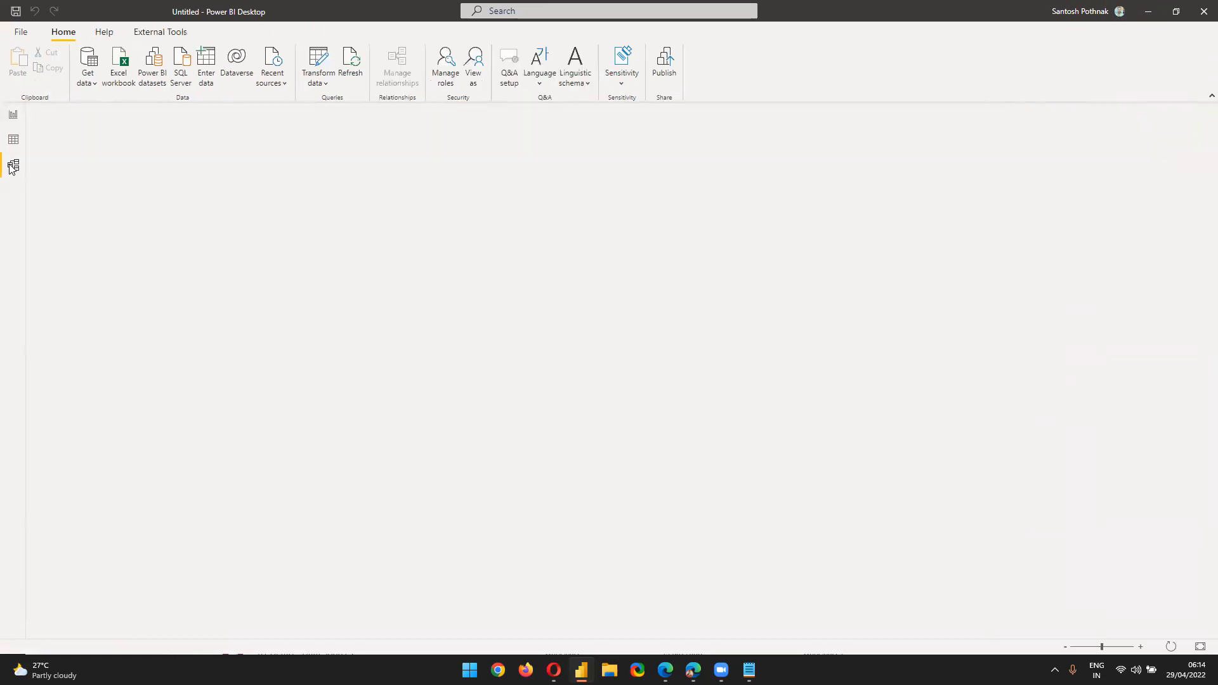
{"action": "left_click_drag", "start_coordinate": [164, 166], "coordinate": [457, 274]}
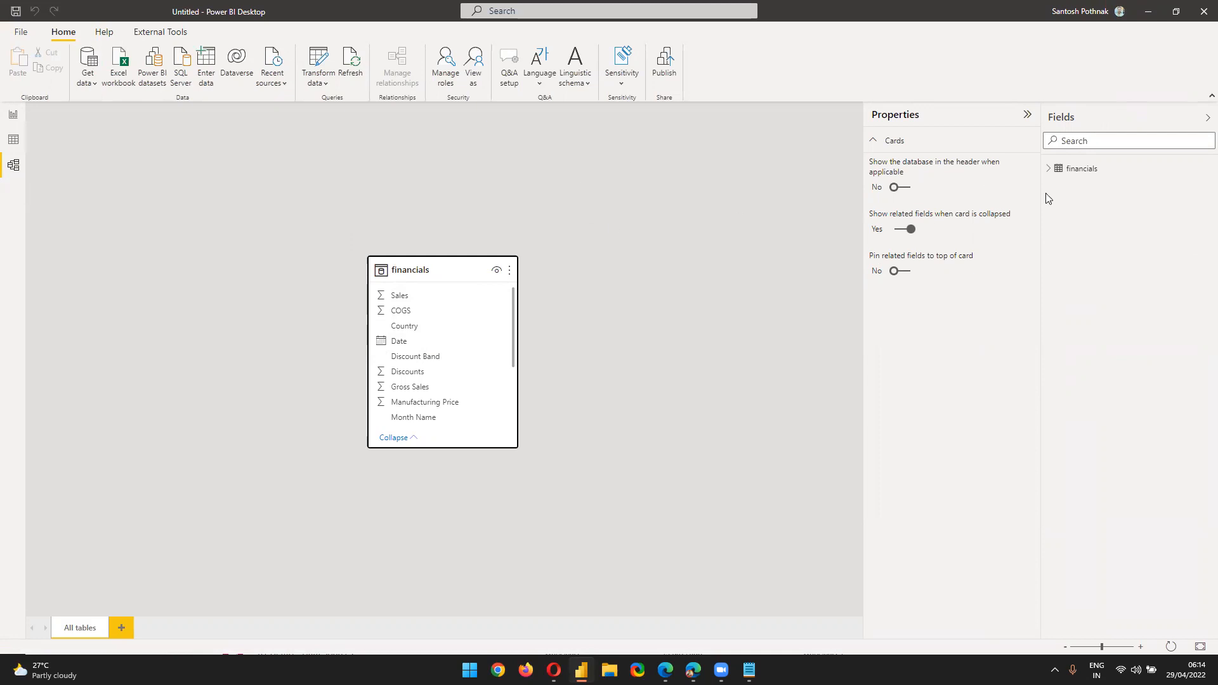
{"action": "left_click", "coordinate": [1082, 170]}
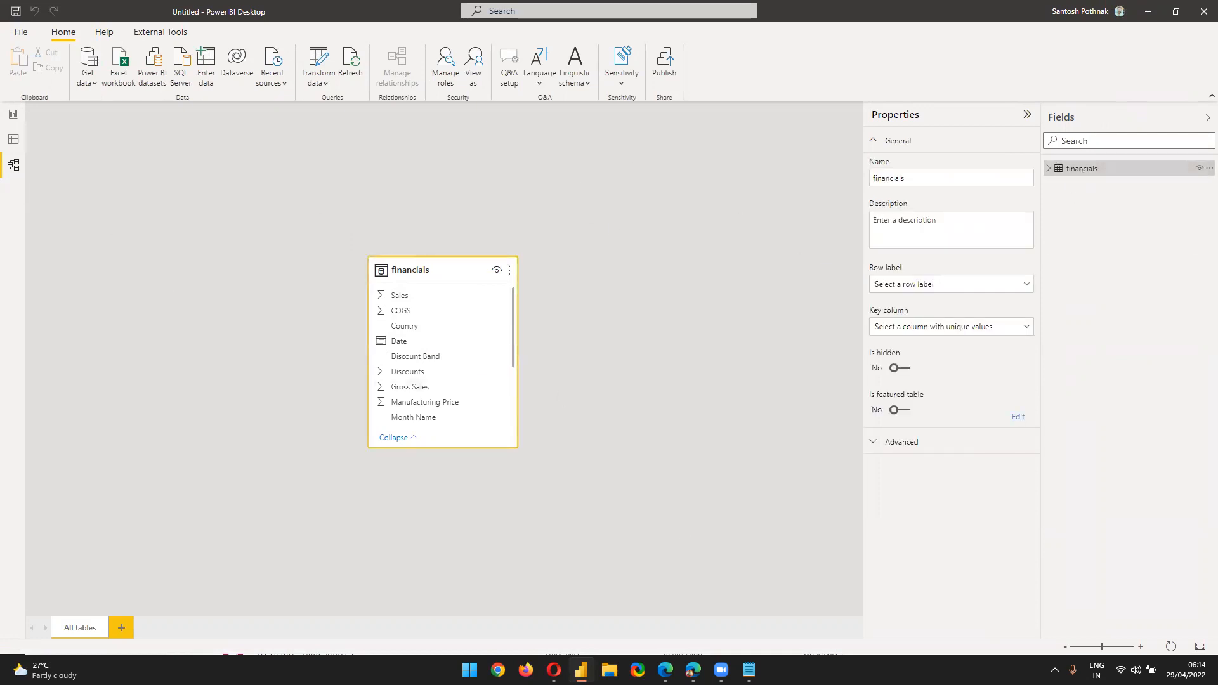
{"action": "left_click", "coordinate": [15, 115]}
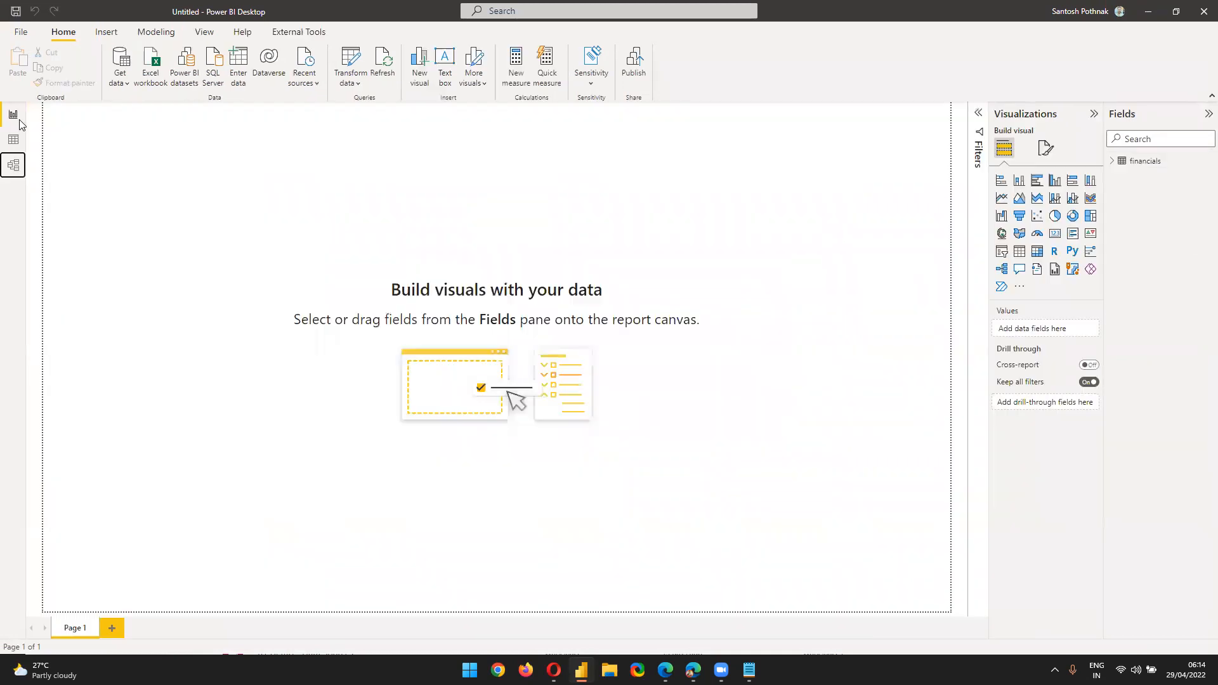
Start a new measure on the financials table, then discard the draft
{"action": "left_click", "coordinate": [1112, 161]}
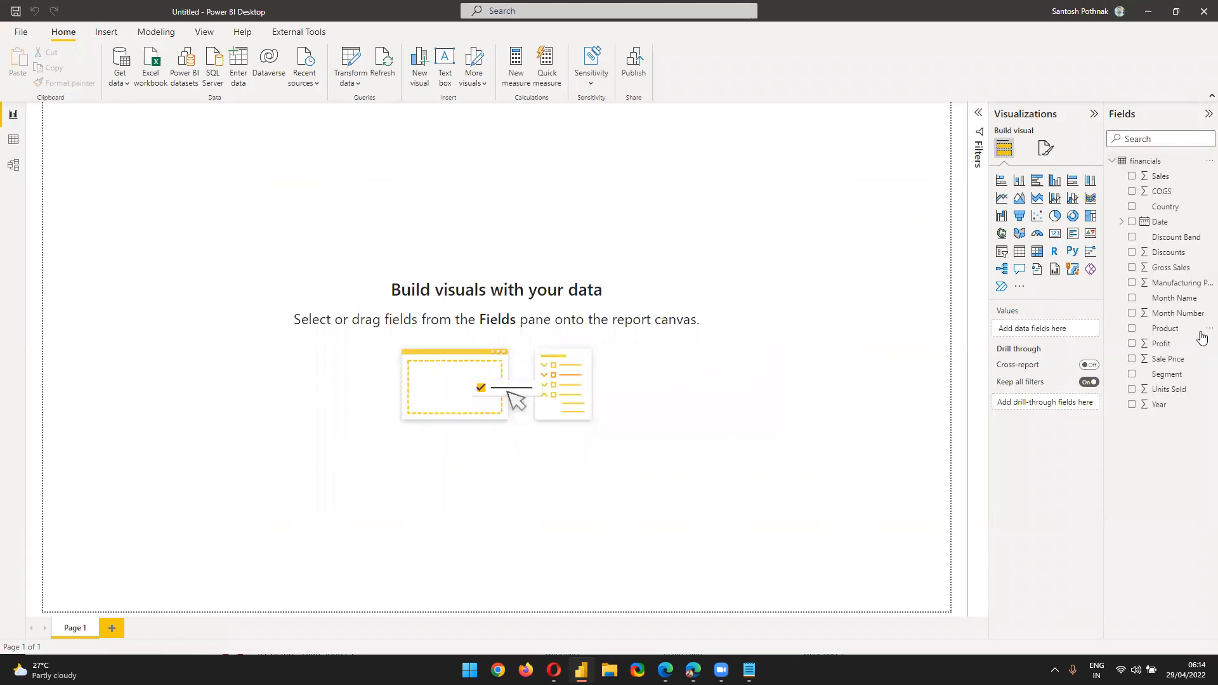
{"action": "left_click", "coordinate": [1208, 161]}
{"action": "left_click", "coordinate": [1146, 172]}
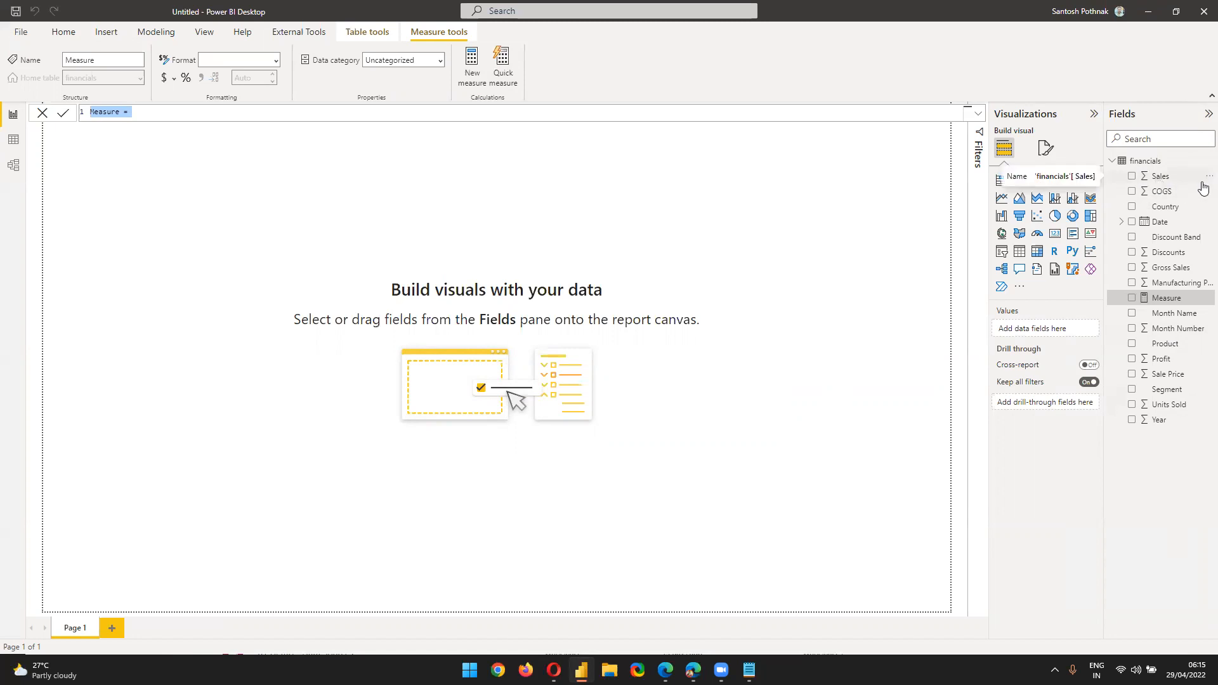
{"action": "key", "text": "Escape"}
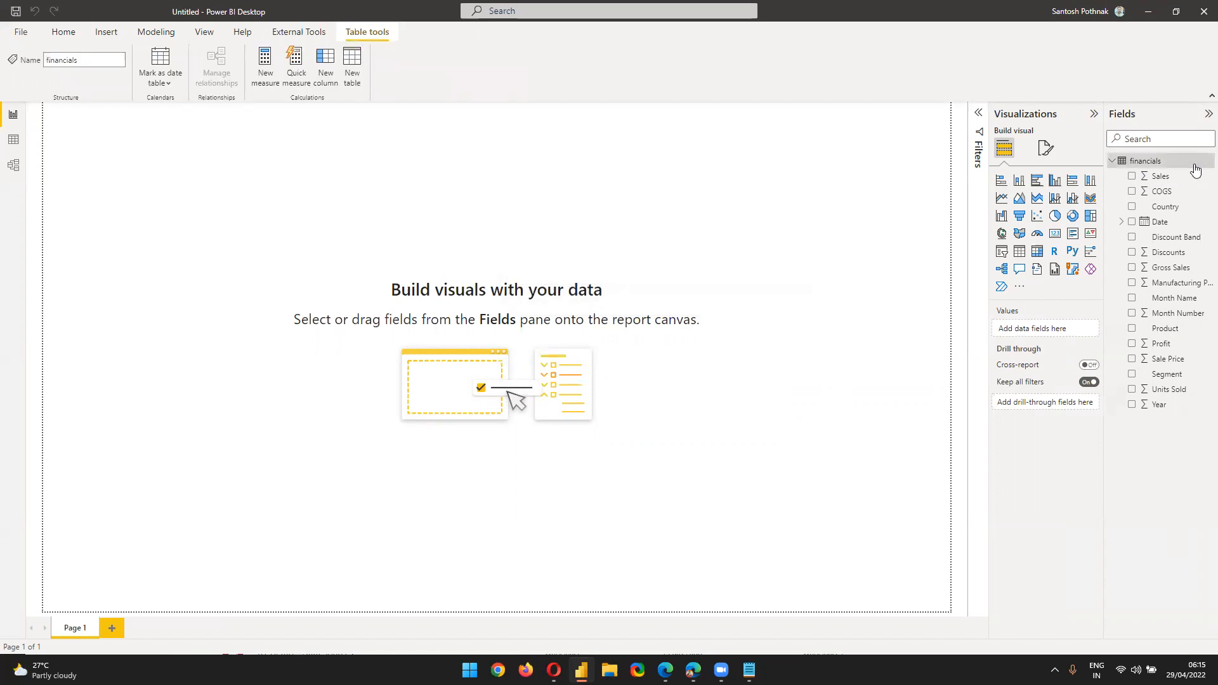
Define the measure Total Sales = SUM(financials[Sales]) on the financials table
{"action": "right_click", "coordinate": [1203, 169]}
{"action": "left_click", "coordinate": [1165, 172]}
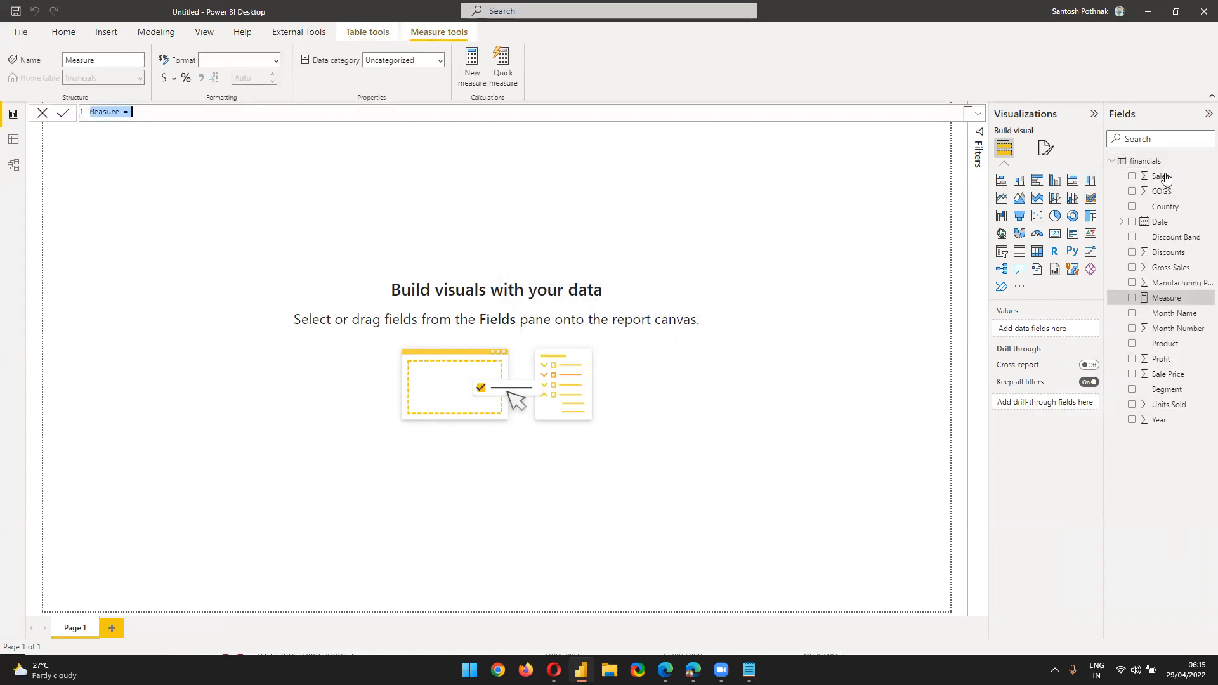
{"action": "type", "text": "Total Sales = SUM("}
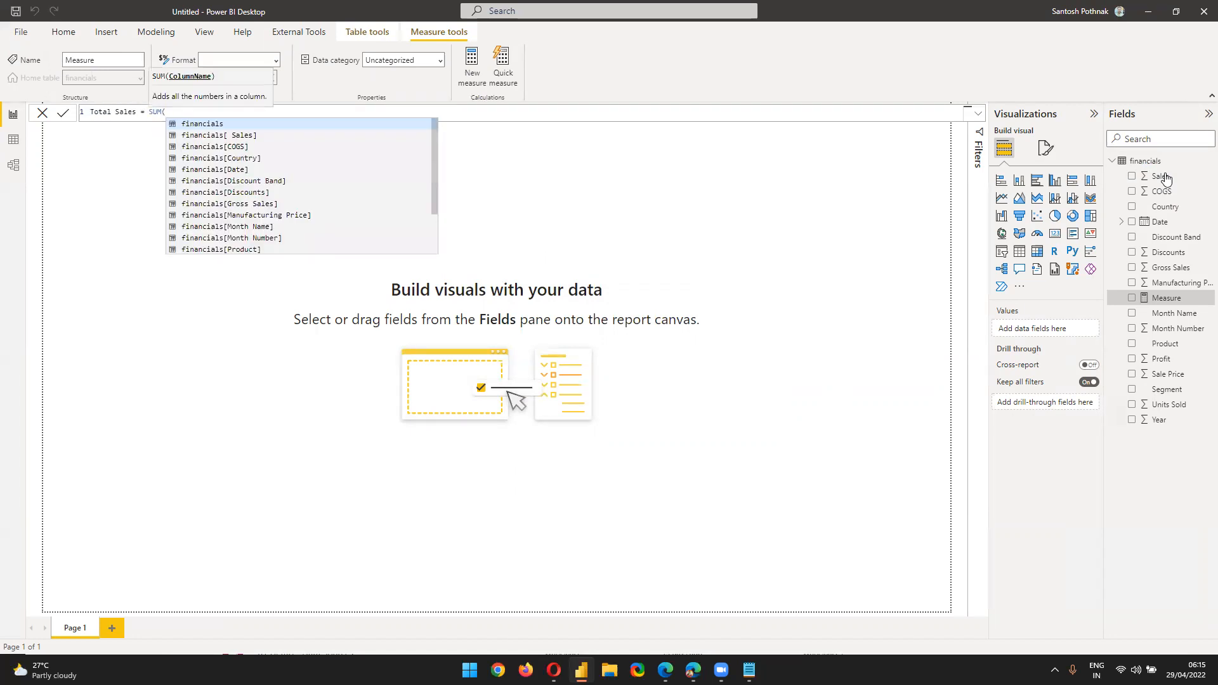
{"action": "left_click", "coordinate": [203, 138]}
{"action": "type", "text": ")"}
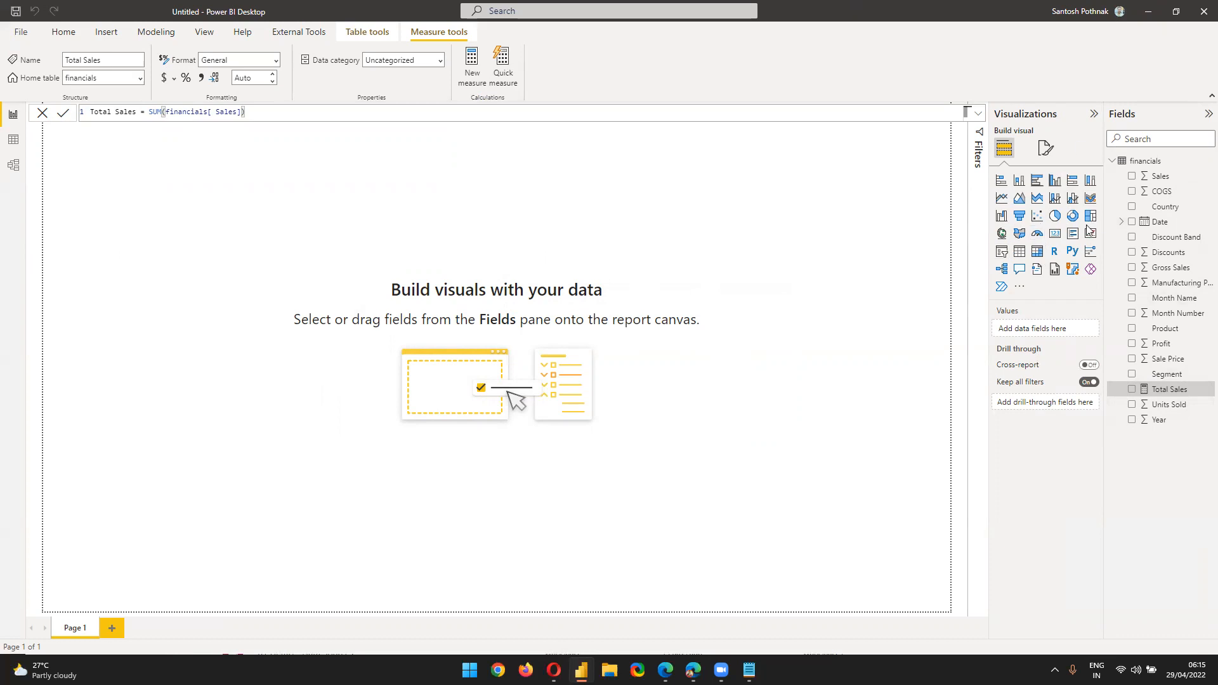
{"action": "left_click", "coordinate": [1053, 216]}
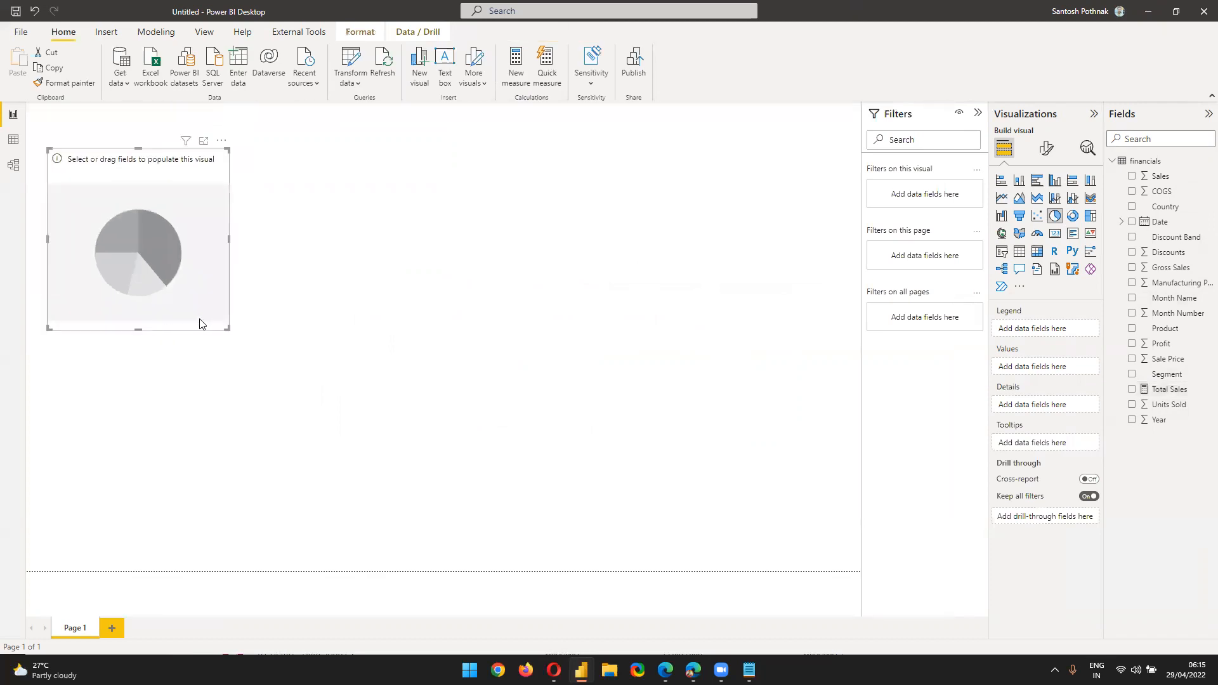
{"action": "left_click_drag", "start_coordinate": [227, 329], "coordinate": [320, 394]}
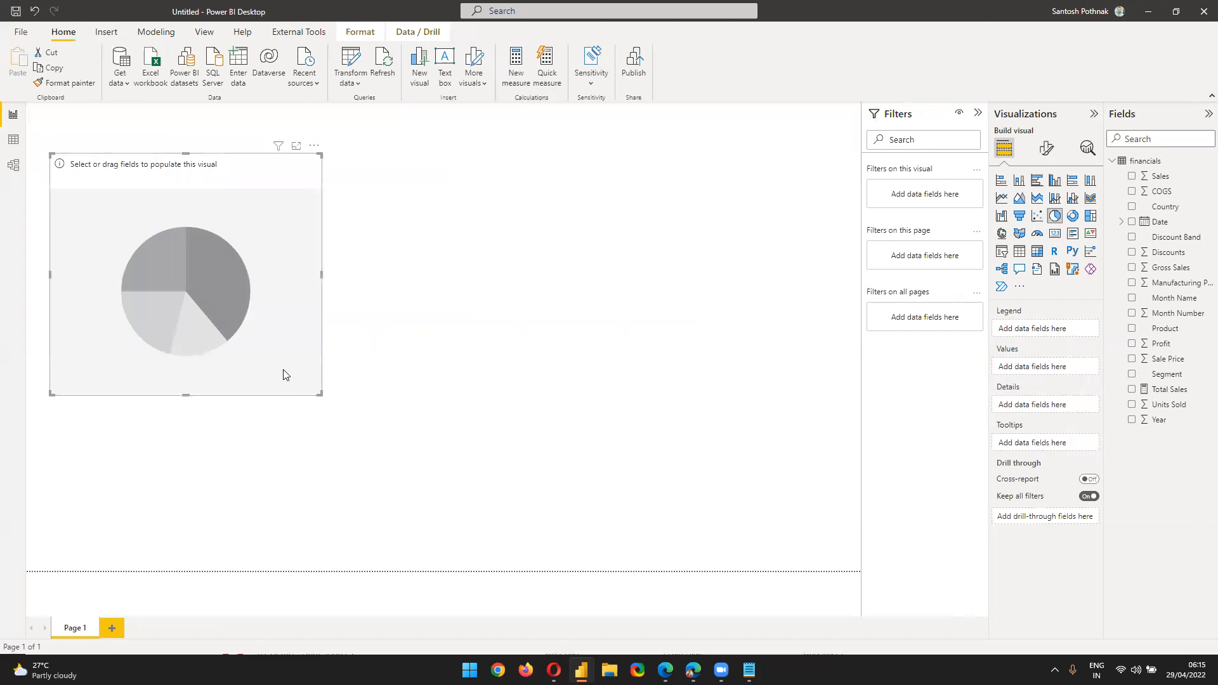
{"action": "left_click", "coordinate": [13, 140]}
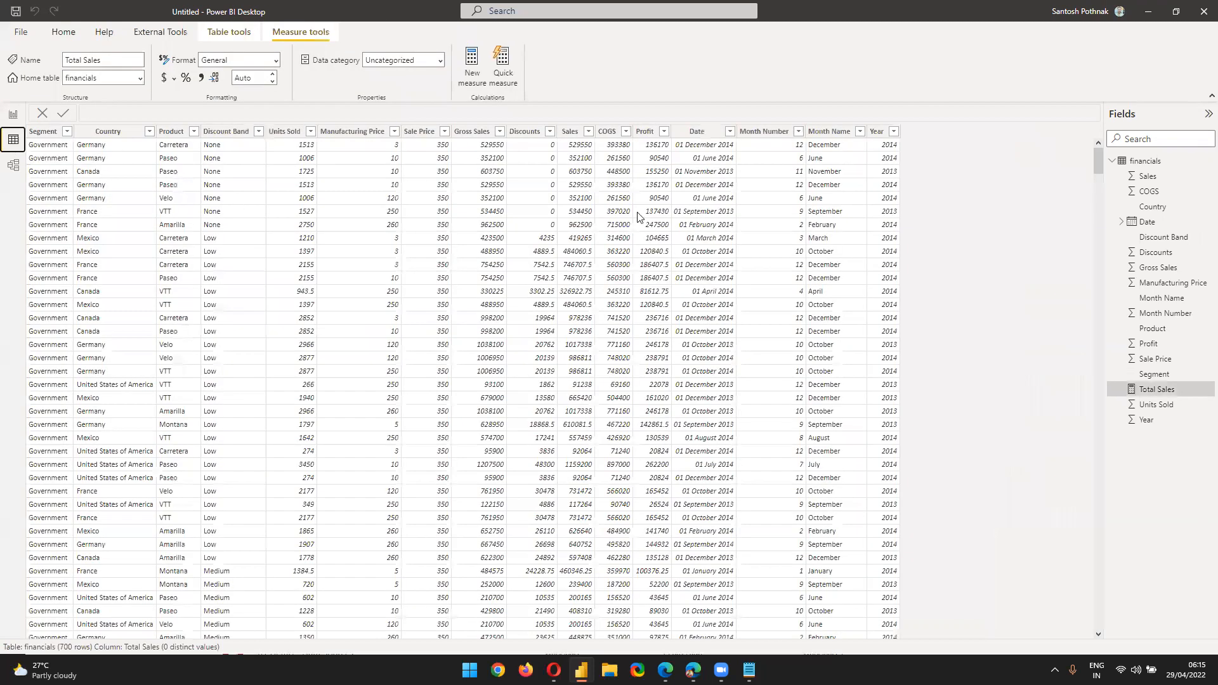
{"action": "left_click", "coordinate": [148, 131]}
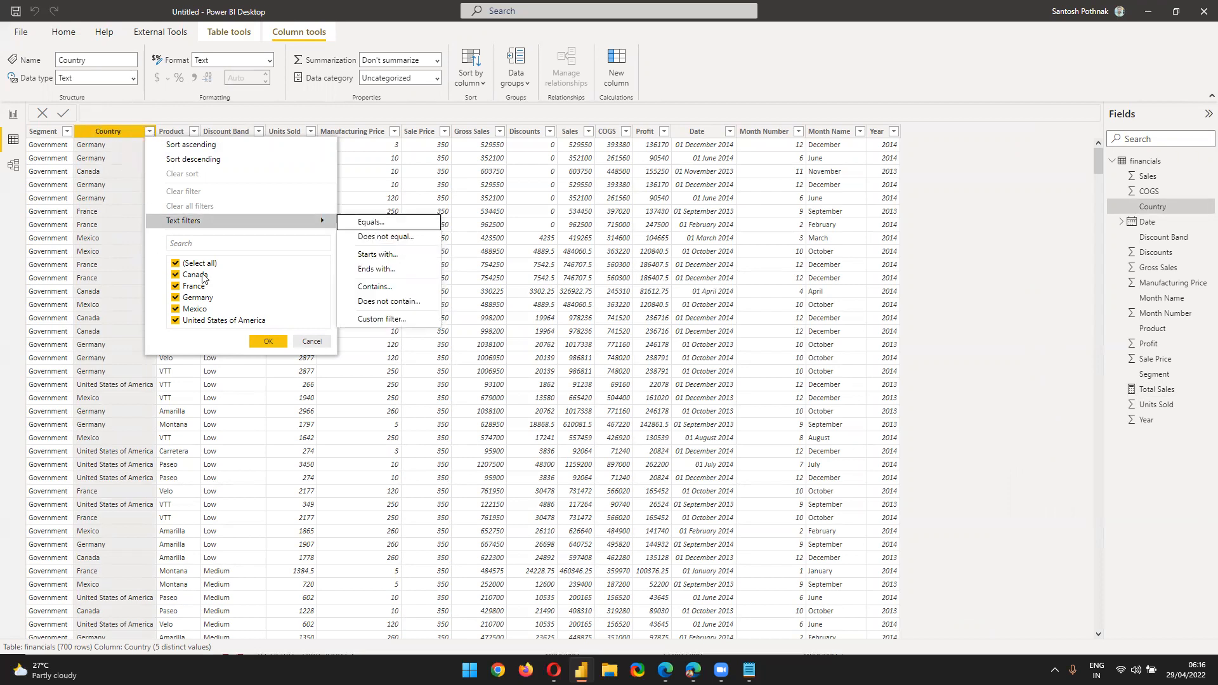
{"action": "left_click", "coordinate": [318, 342]}
{"action": "left_click", "coordinate": [67, 132]}
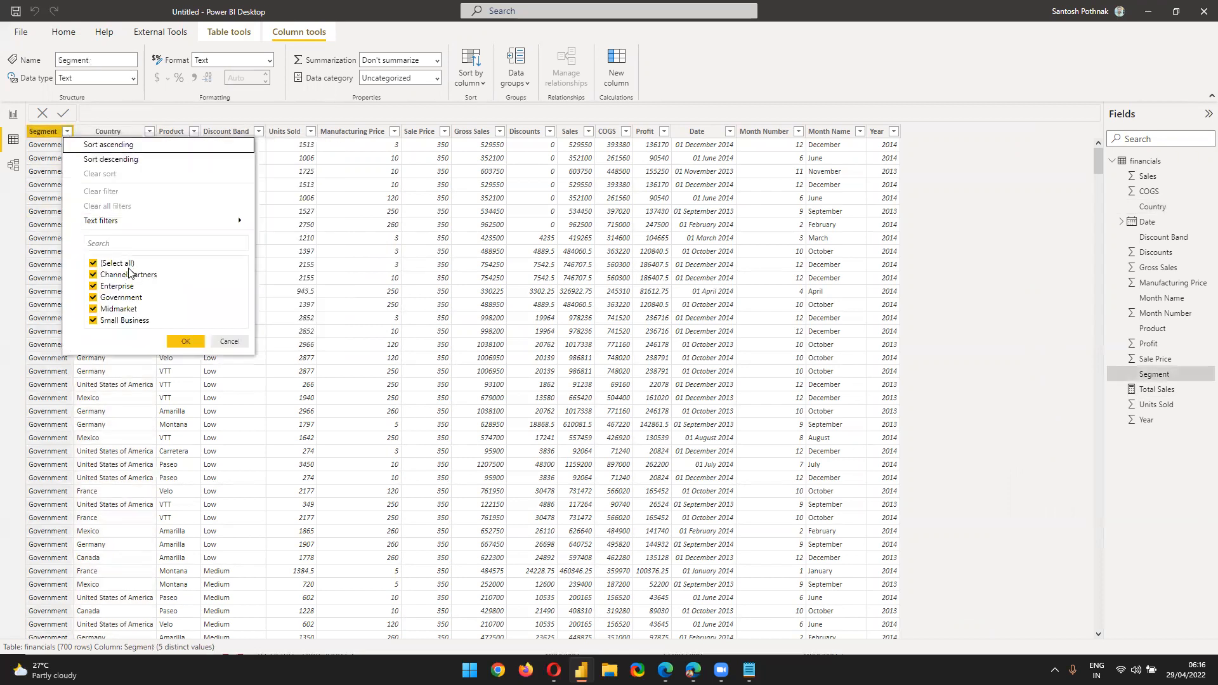
{"action": "left_click", "coordinate": [216, 343]}
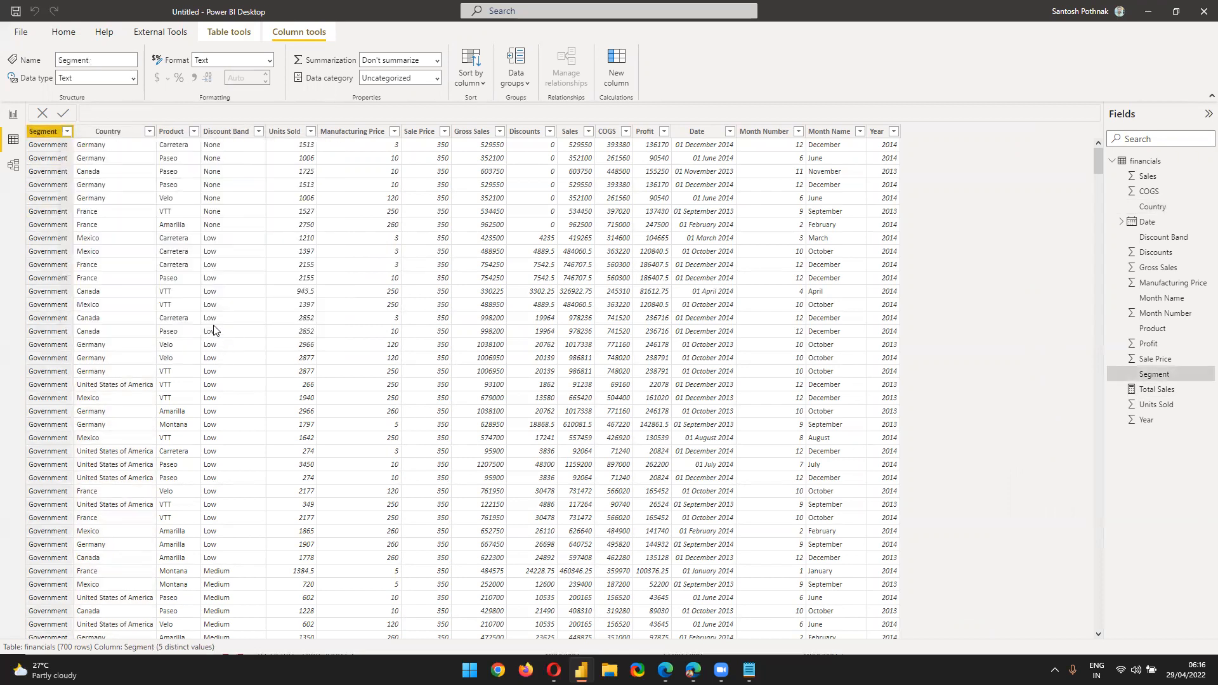
{"action": "left_click", "coordinate": [194, 132]}
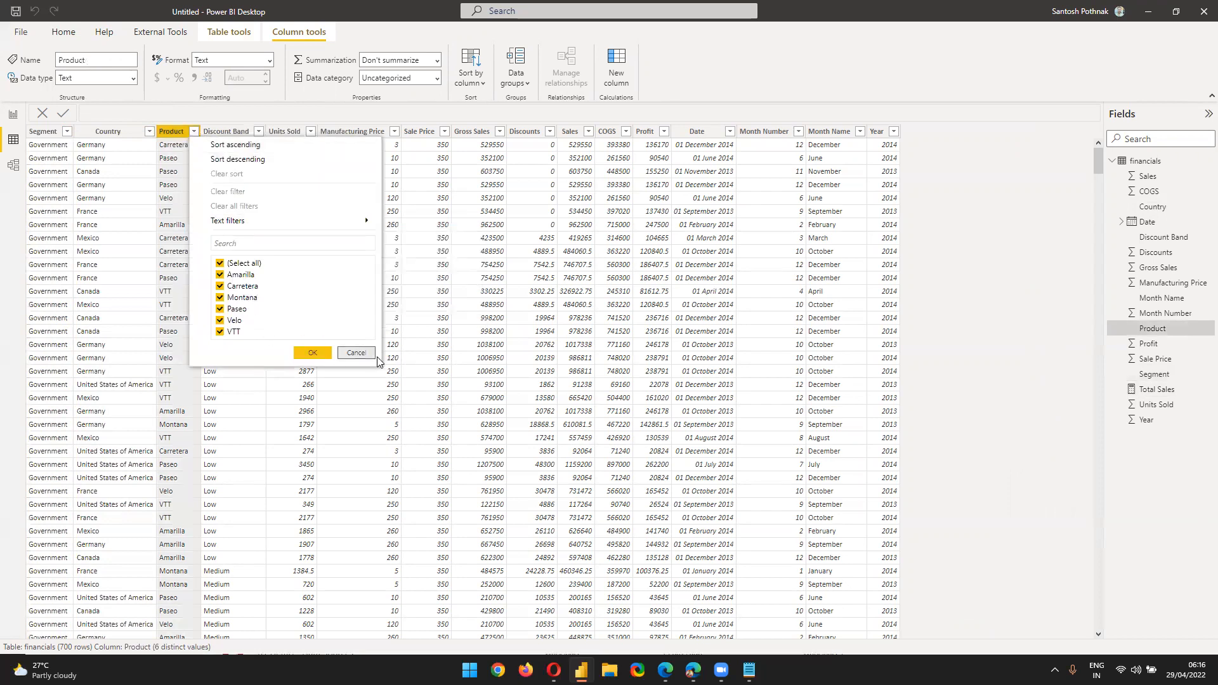
{"action": "left_click", "coordinate": [356, 353]}
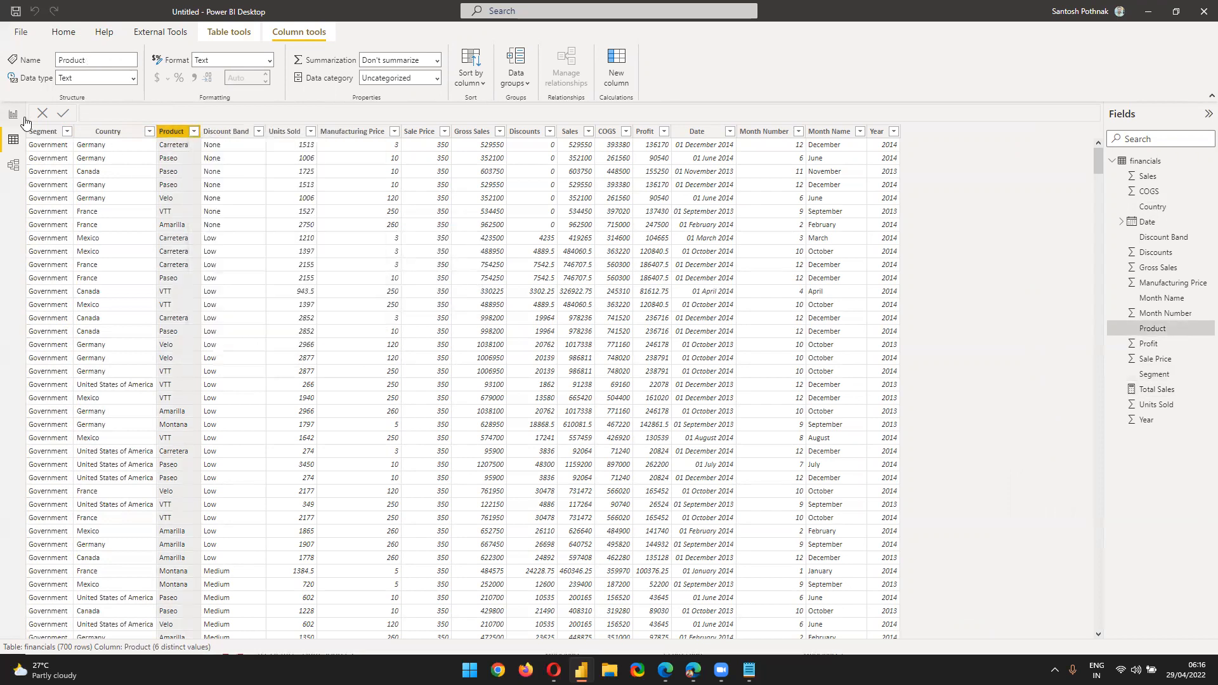
{"action": "left_click", "coordinate": [13, 114]}
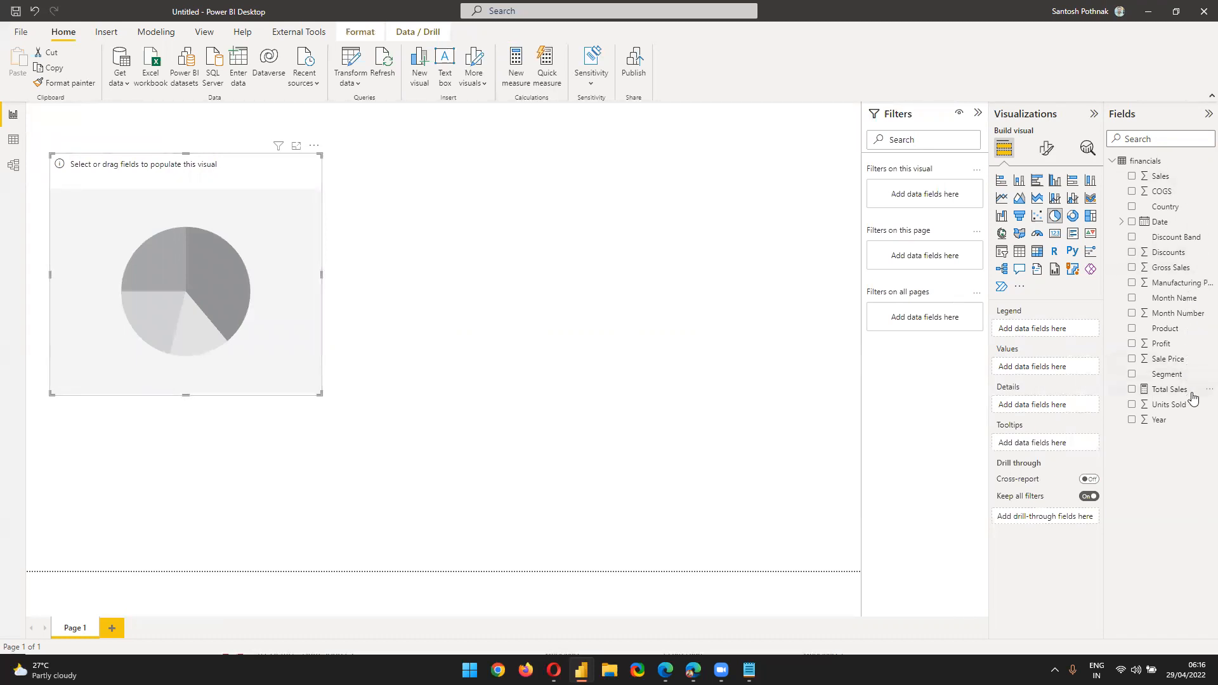
Build an enlarged pie chart with Segment as legend and Total Sales as values
{"action": "left_click_drag", "start_coordinate": [1167, 375], "coordinate": [1062, 330]}
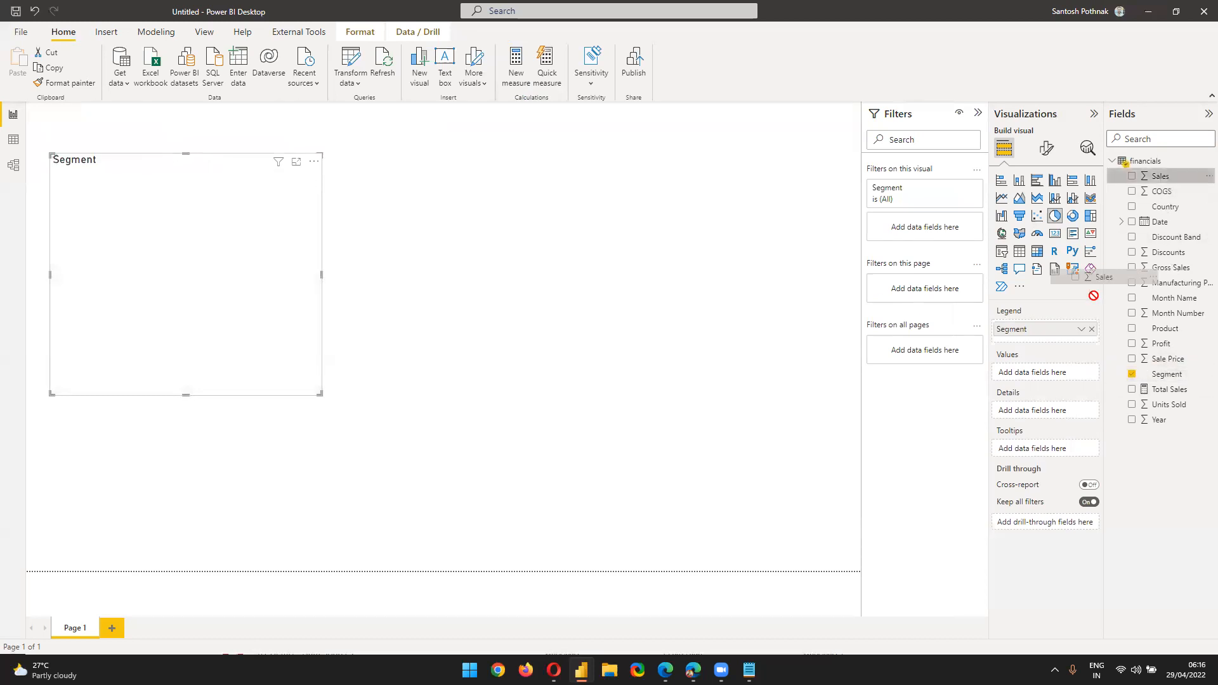
{"action": "left_click_drag", "start_coordinate": [1167, 387], "coordinate": [1044, 380]}
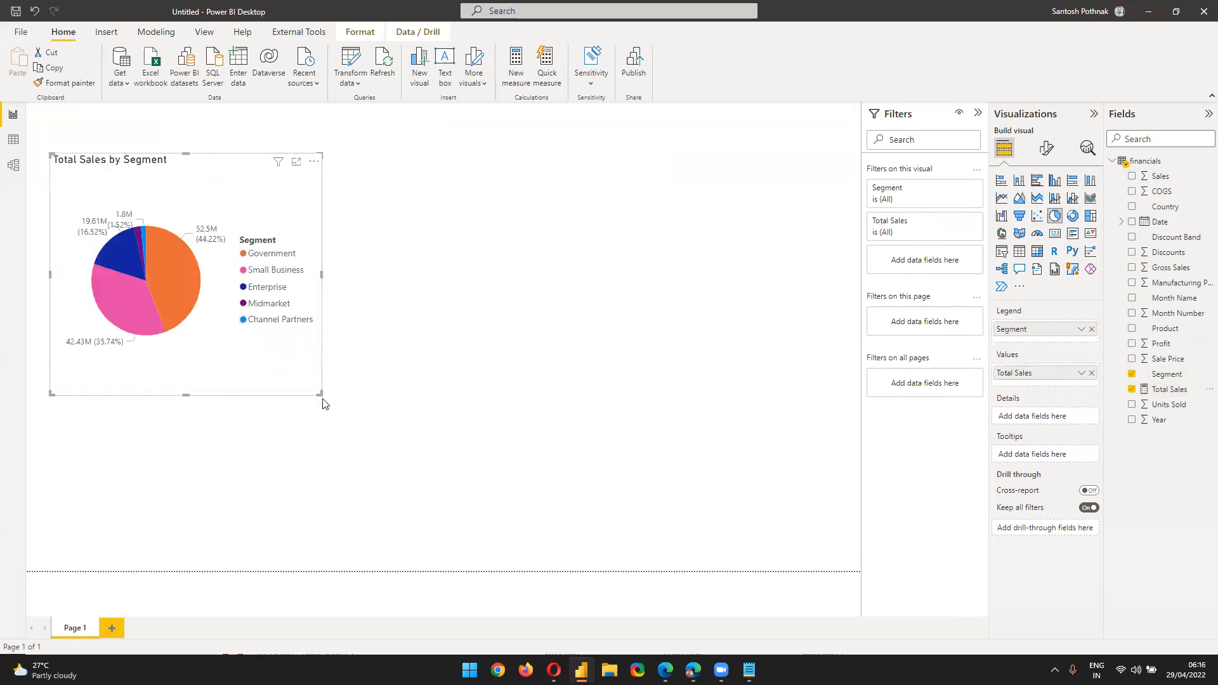
{"action": "left_click_drag", "start_coordinate": [320, 397], "coordinate": [450, 477]}
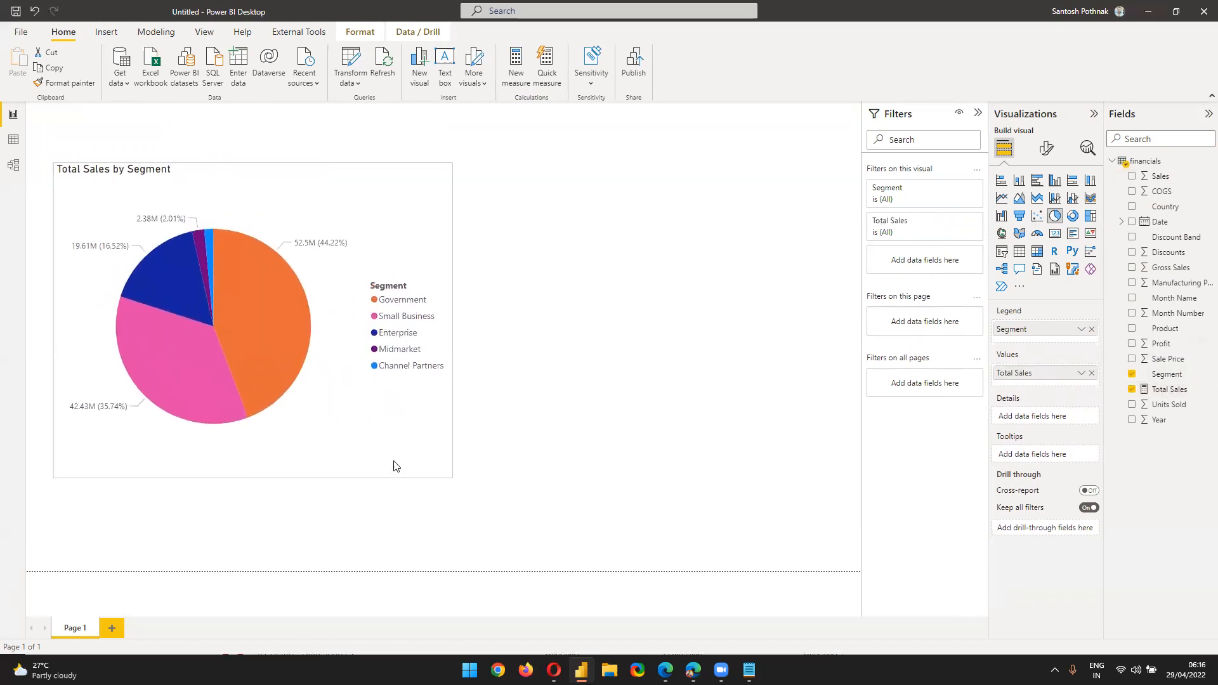
{"action": "left_click", "coordinate": [482, 390]}
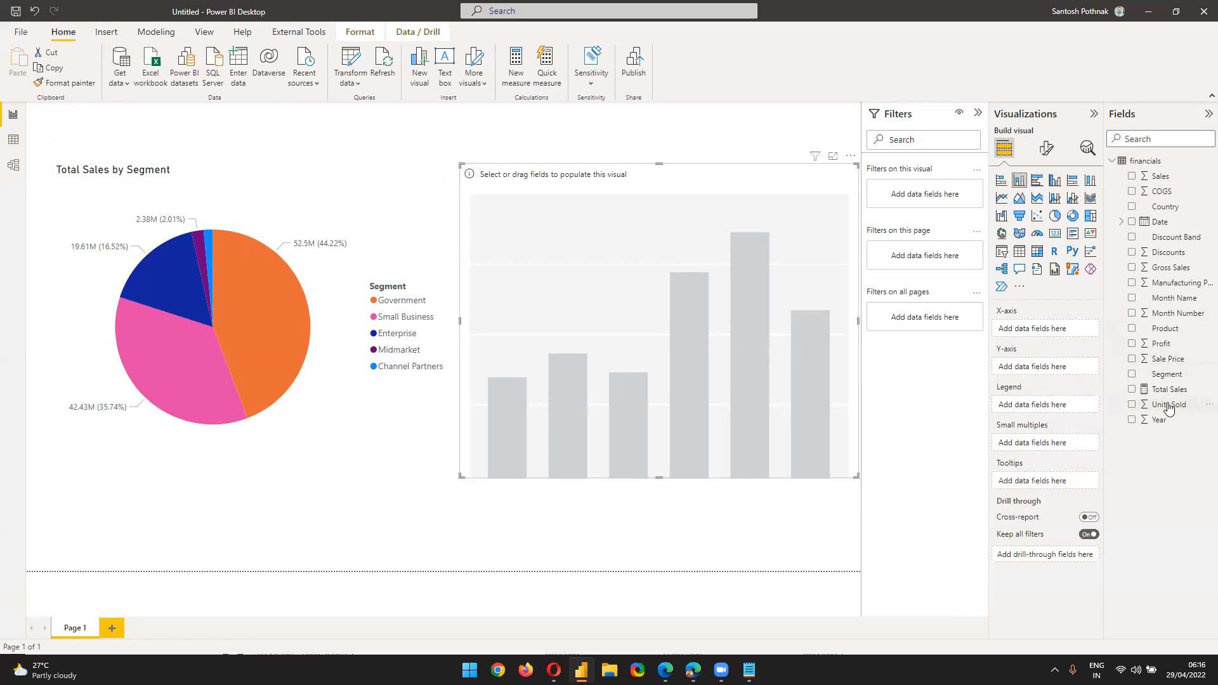
Add a column chart with Country on the x-axis and Total Sales on the y-axis
{"action": "left_click_drag", "start_coordinate": [1169, 388], "coordinate": [1057, 410]}
{"action": "left_click_drag", "start_coordinate": [1146, 406], "coordinate": [1060, 406]}
{"action": "left_click_drag", "start_coordinate": [1169, 211], "coordinate": [1066, 332]}
{"action": "left_click_drag", "start_coordinate": [1158, 388], "coordinate": [1040, 409]}
{"action": "left_click_drag", "start_coordinate": [1169, 389], "coordinate": [1047, 375]}
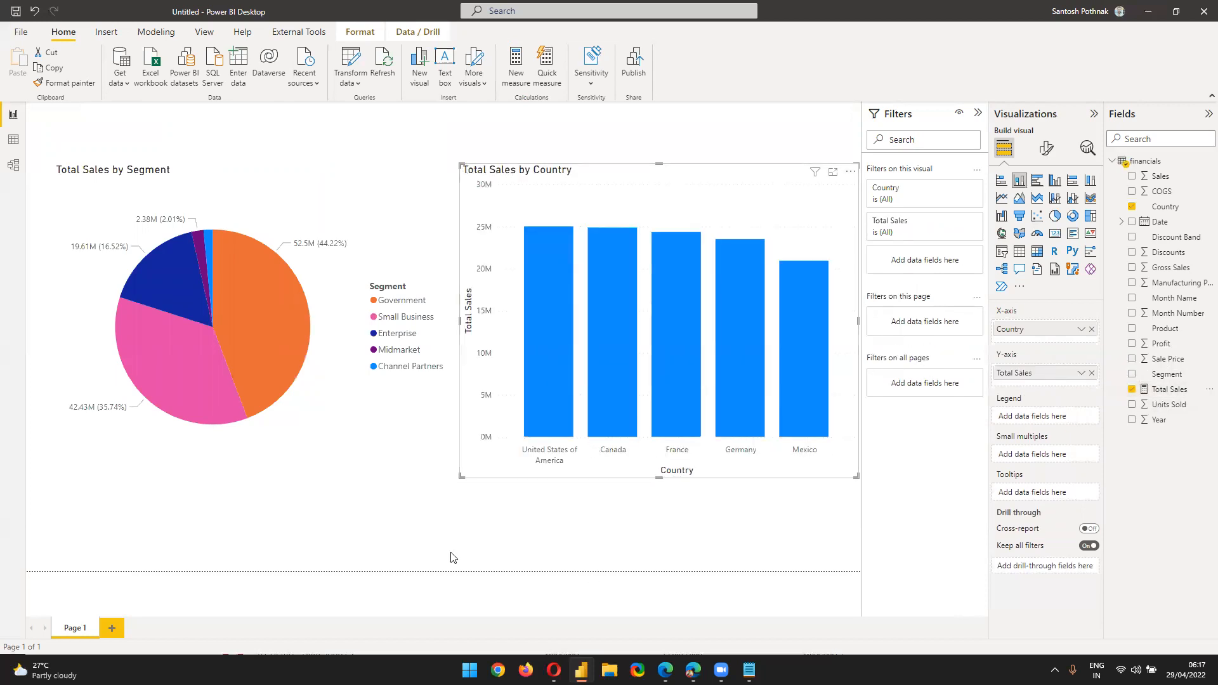
{"action": "left_click", "coordinate": [329, 152]}
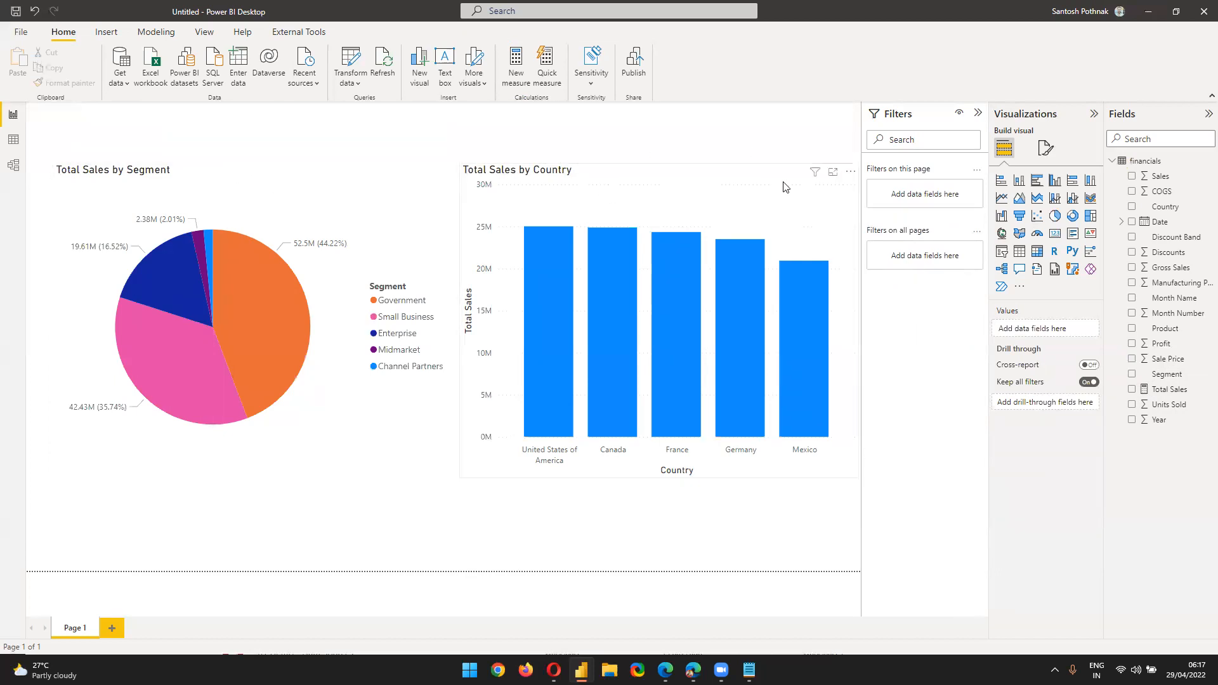
{"action": "left_click", "coordinate": [614, 194]}
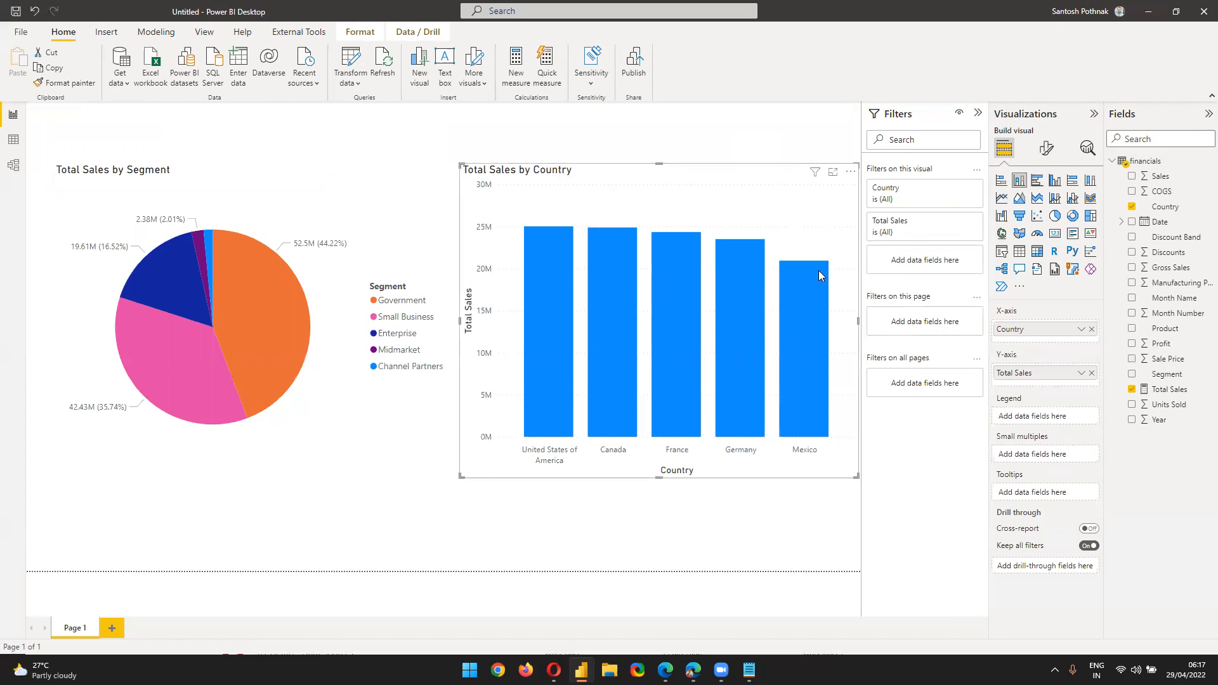
Drag the pie chart and the Country column chart about 100 px down so they align
{"action": "mouse_move", "coordinate": [818, 275]}
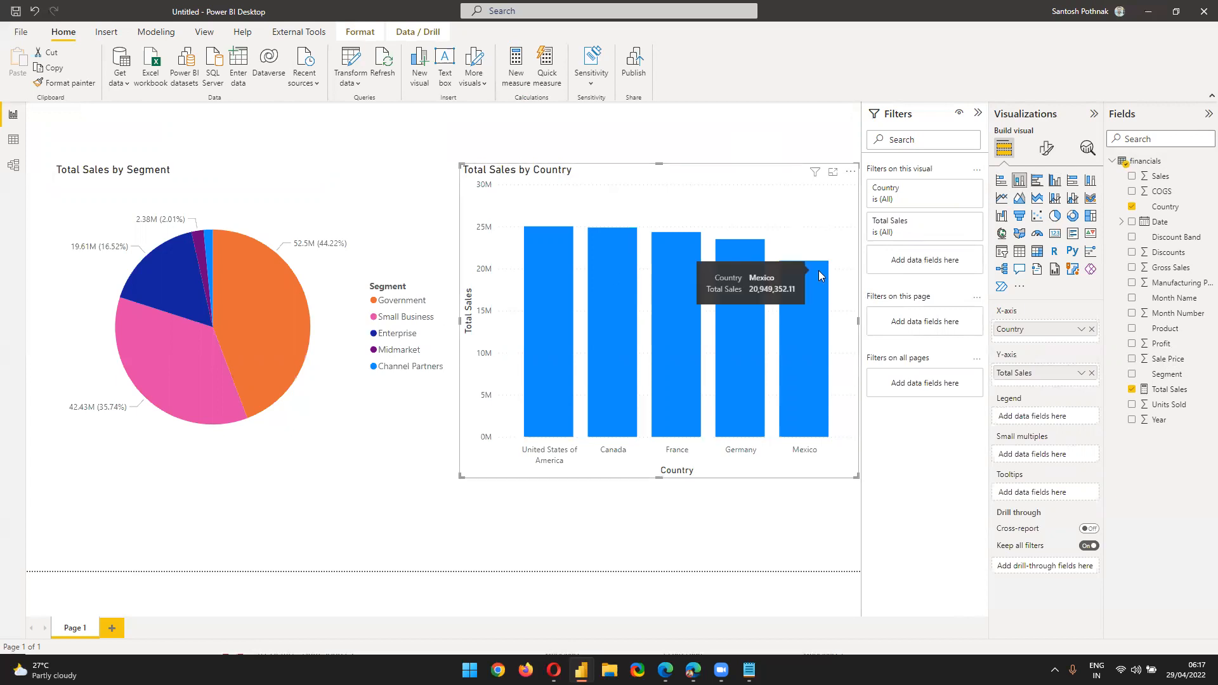
{"action": "left_click", "coordinate": [383, 140]}
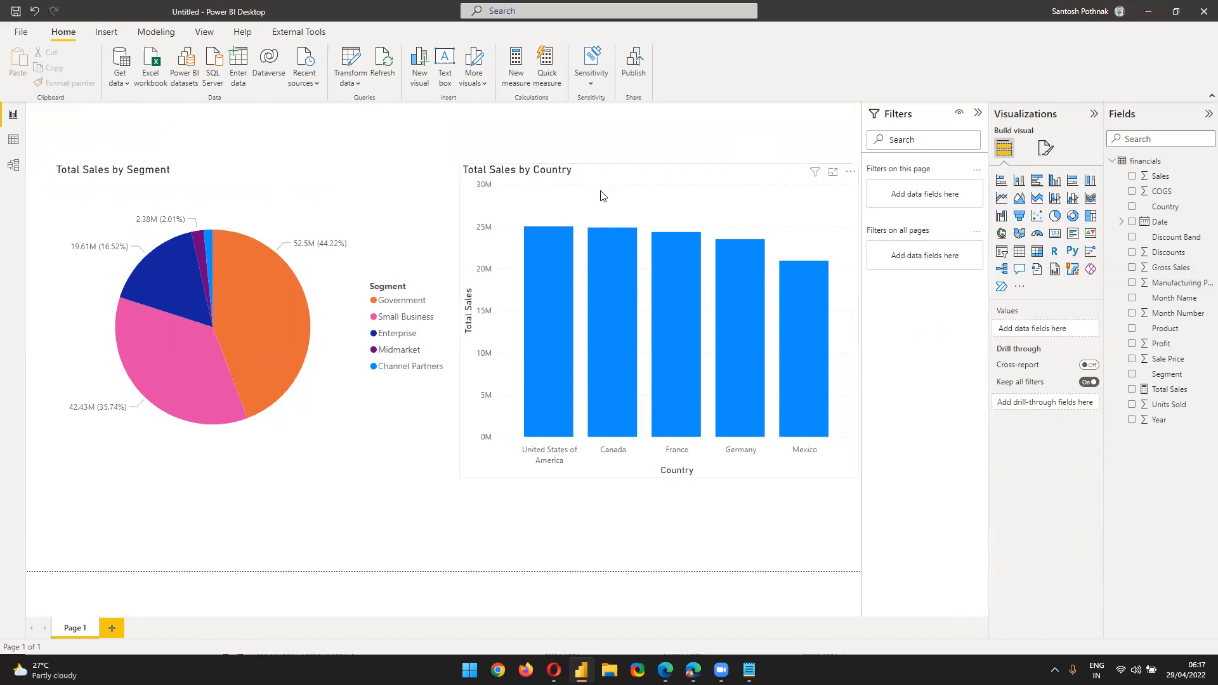
{"action": "left_click_drag", "start_coordinate": [305, 241], "coordinate": [297, 304]}
{"action": "left_click_drag", "start_coordinate": [547, 172], "coordinate": [557, 235]}
{"action": "left_click", "coordinate": [458, 163]}
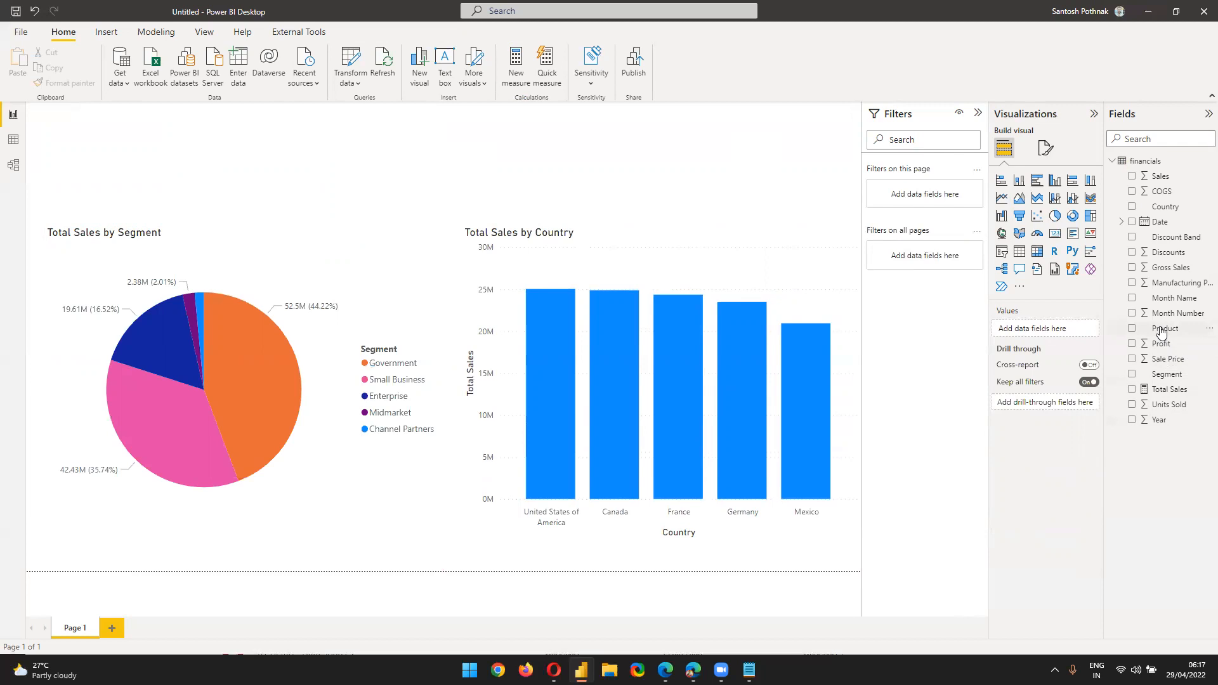
Add a slicer on the Product field and reshape it into a wide box
{"action": "left_click", "coordinate": [1001, 256]}
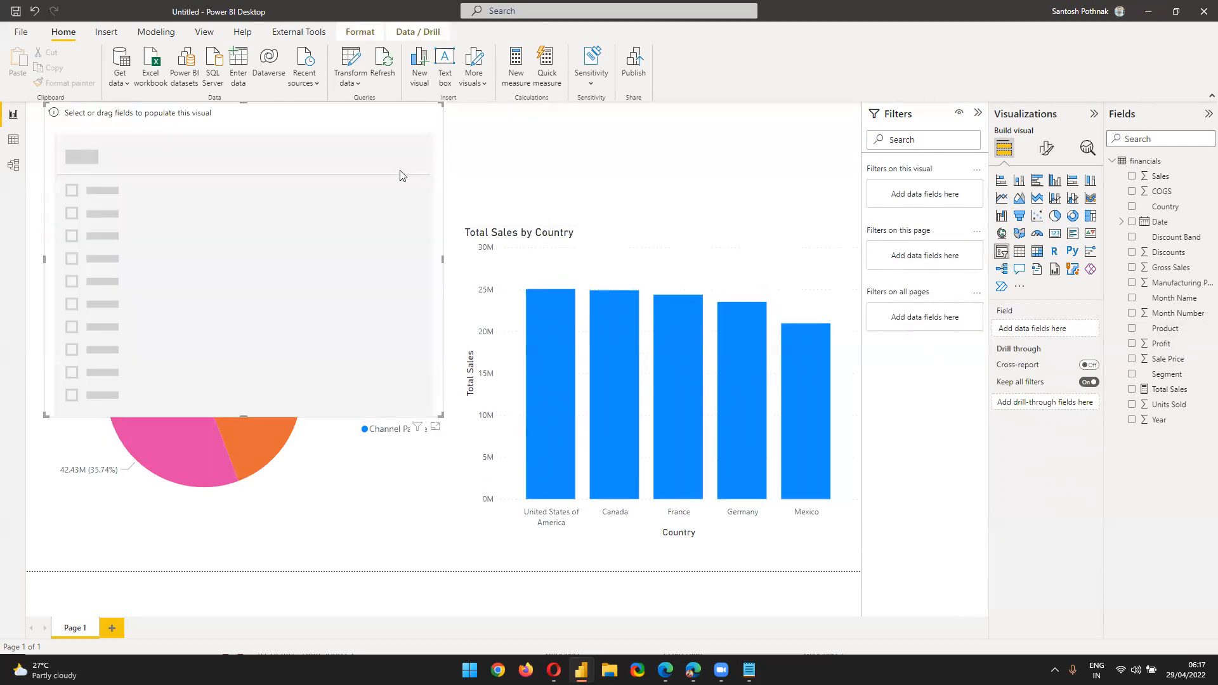
{"action": "left_click_drag", "start_coordinate": [307, 136], "coordinate": [465, 134]}
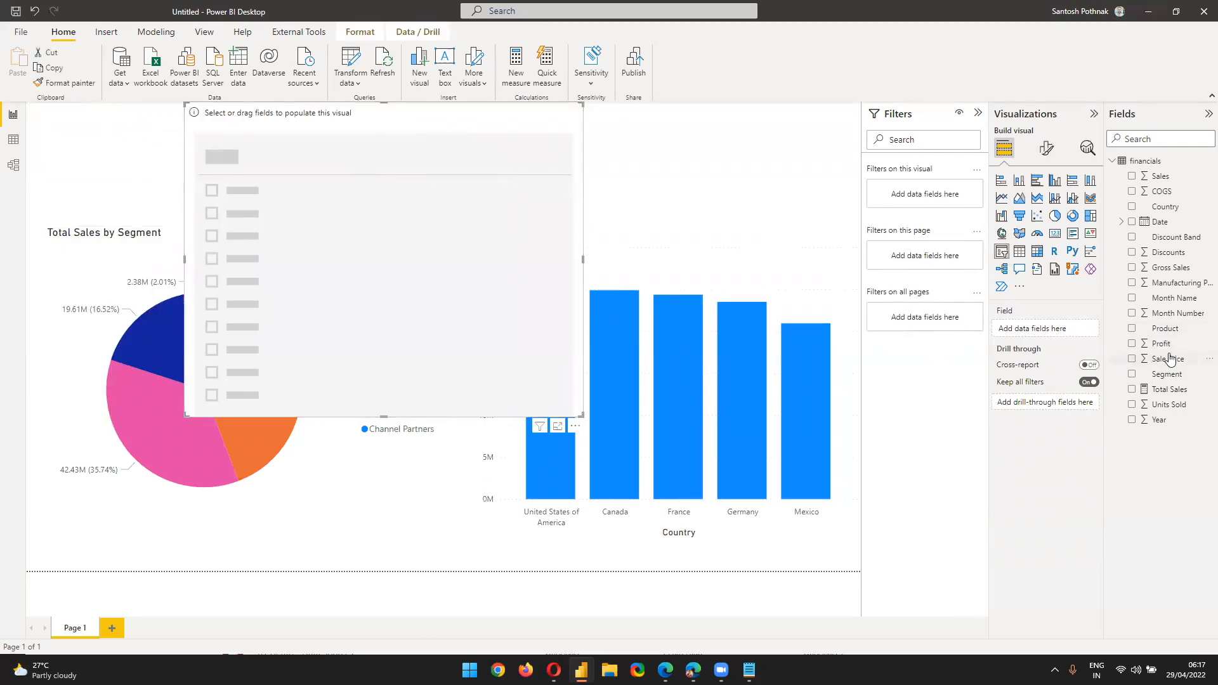
{"action": "left_click_drag", "start_coordinate": [1165, 328], "coordinate": [1068, 326]}
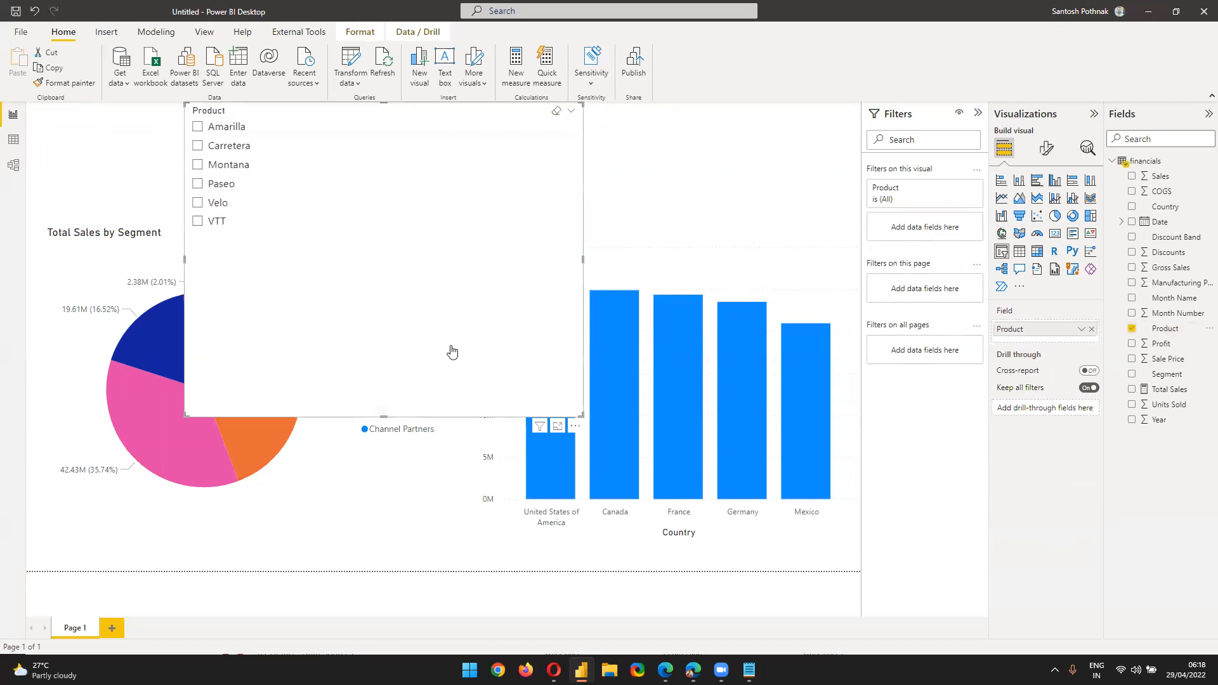
{"action": "left_click", "coordinate": [227, 167]}
{"action": "left_click_drag", "start_coordinate": [577, 414], "coordinate": [698, 211]}
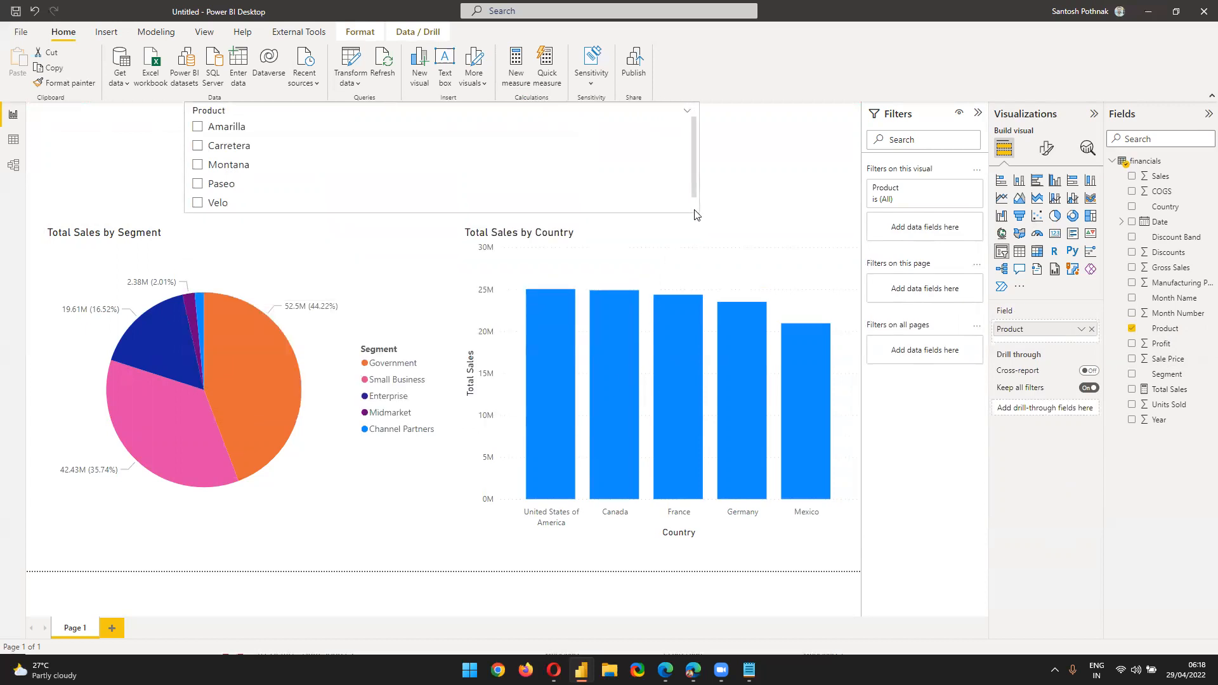
{"action": "left_click", "coordinate": [565, 184]}
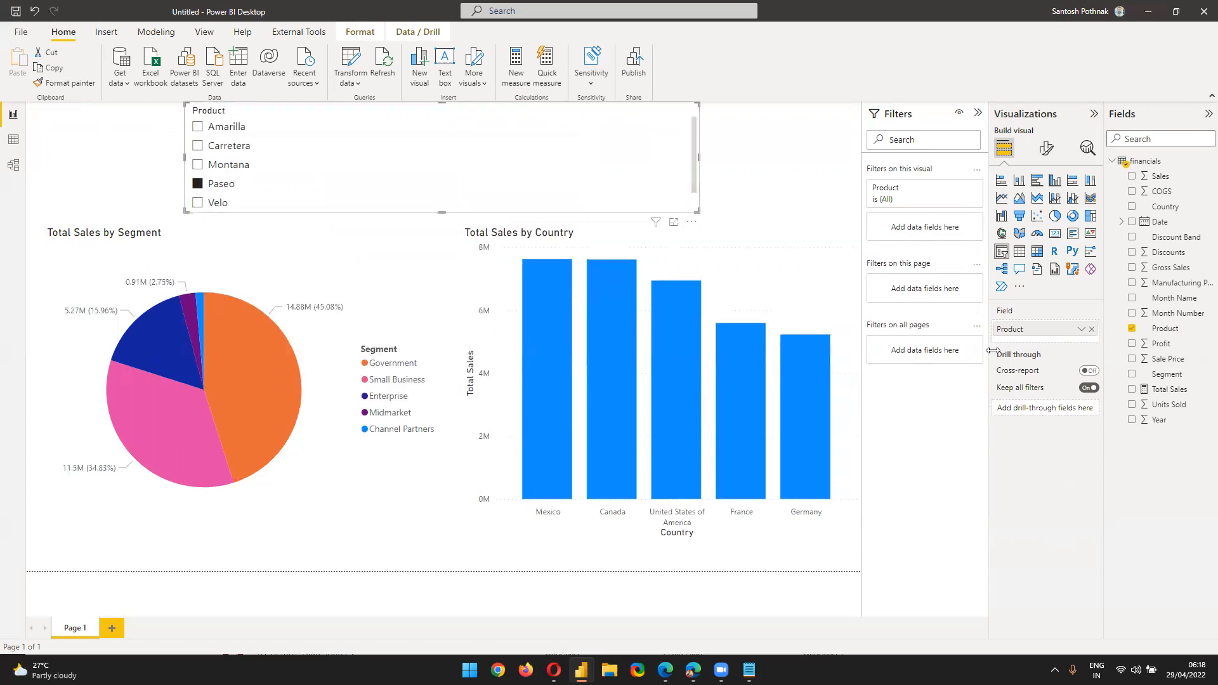
Set the Product slicer's orientation to horizontal tiles and widen it
{"action": "left_click", "coordinate": [1047, 148]}
{"action": "left_click", "coordinate": [1029, 236]}
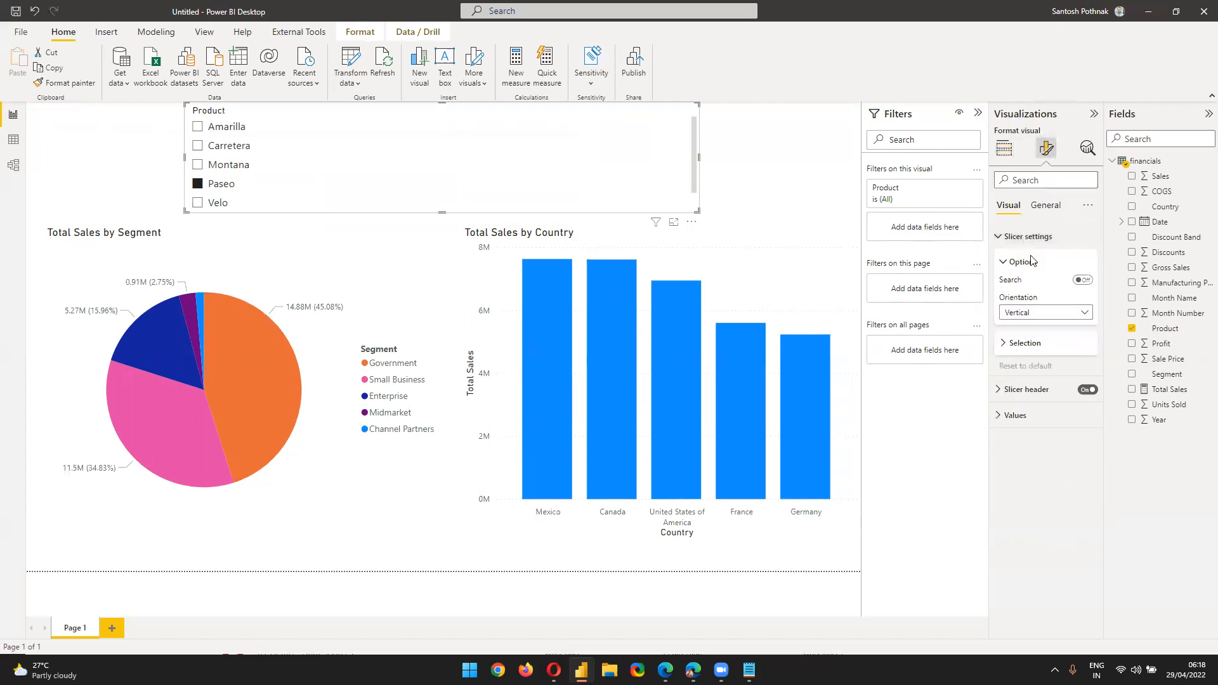
{"action": "left_click", "coordinate": [1050, 310]}
{"action": "left_click", "coordinate": [1051, 340]}
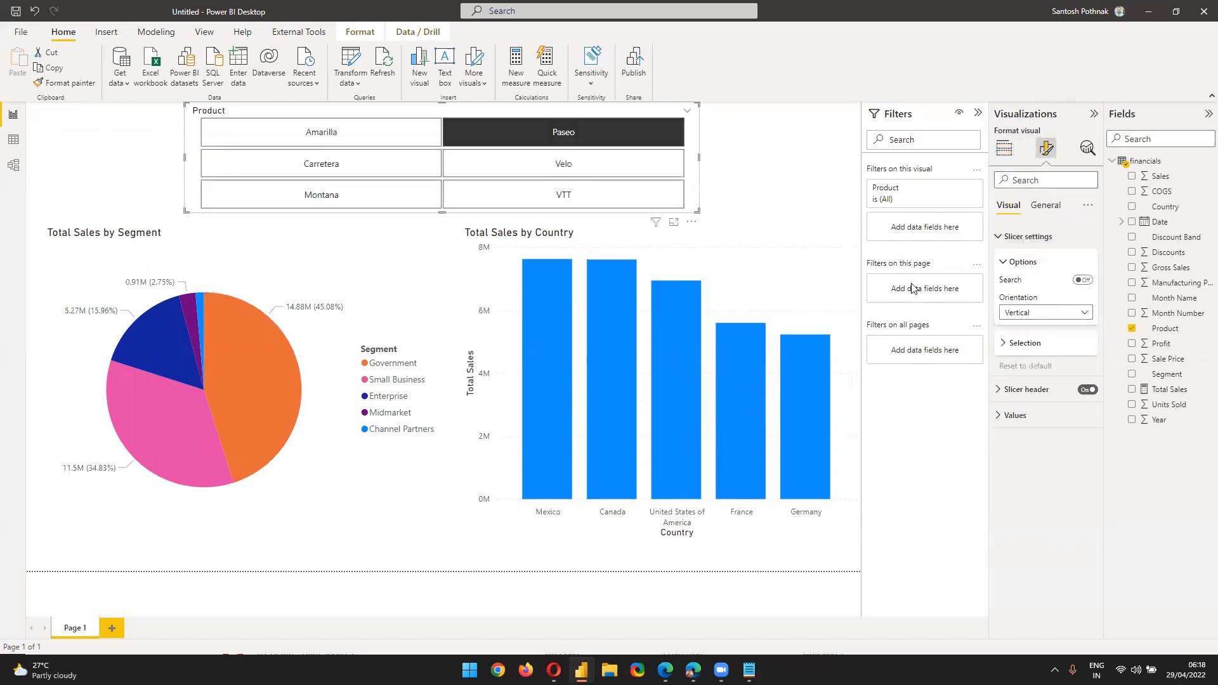
{"action": "left_click_drag", "start_coordinate": [697, 208], "coordinate": [752, 191]}
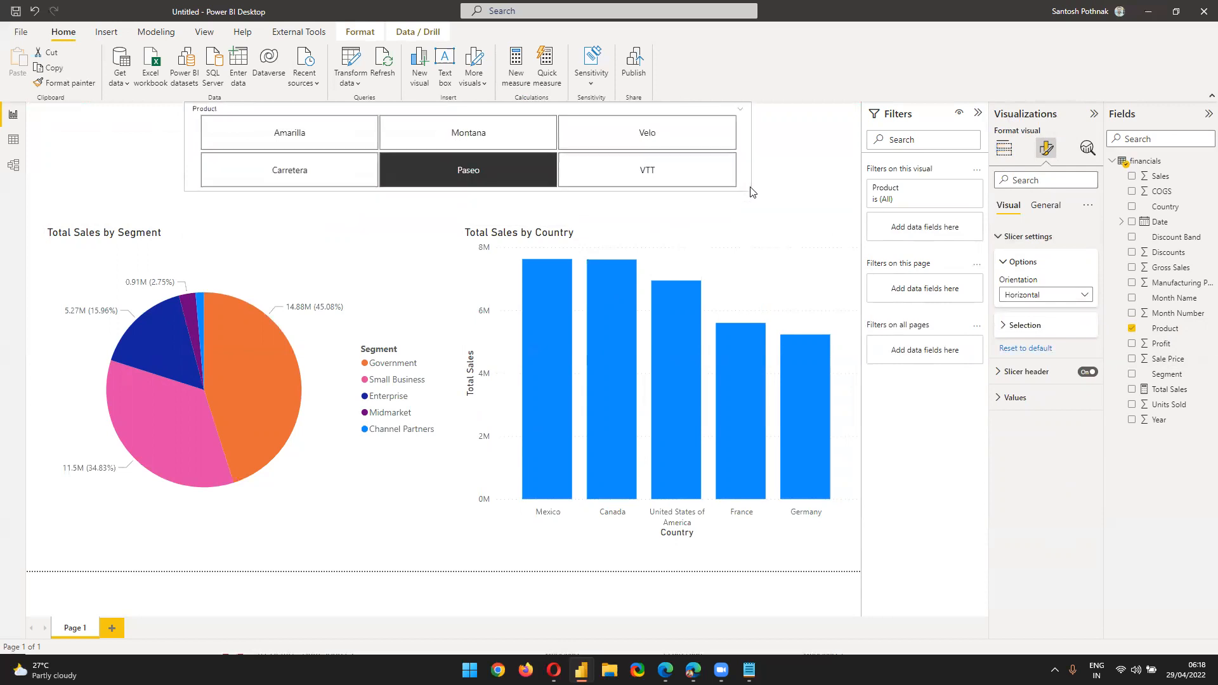
{"action": "left_click", "coordinate": [781, 185]}
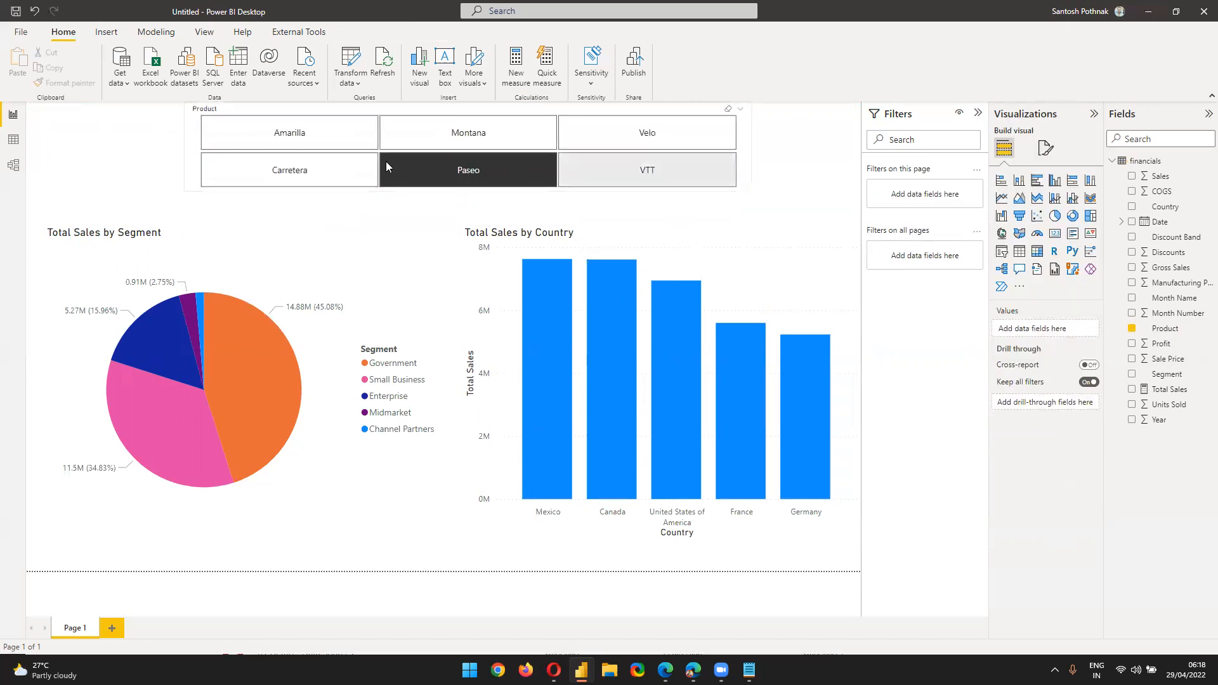
Try the Montana, Velo, VTT, Paseo and Carretera tiles, then fit the slicer to one row at top centre
{"action": "left_click", "coordinate": [459, 138]}
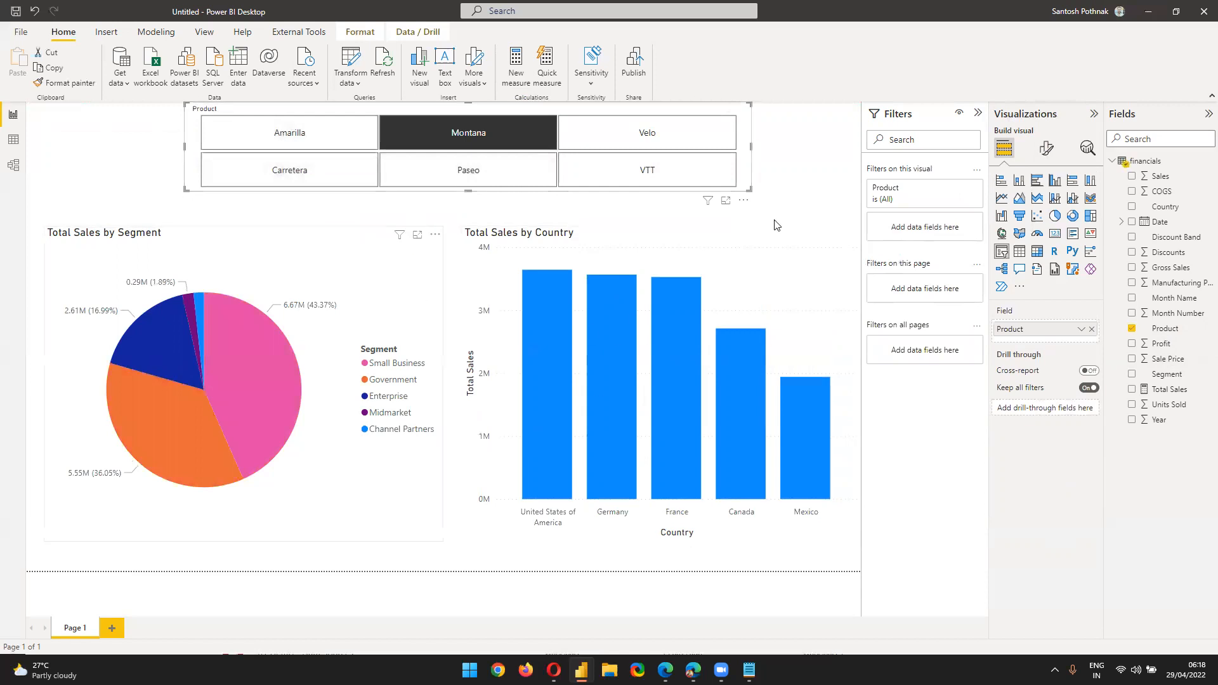
{"action": "left_click", "coordinate": [685, 130]}
{"action": "left_click", "coordinate": [594, 182]}
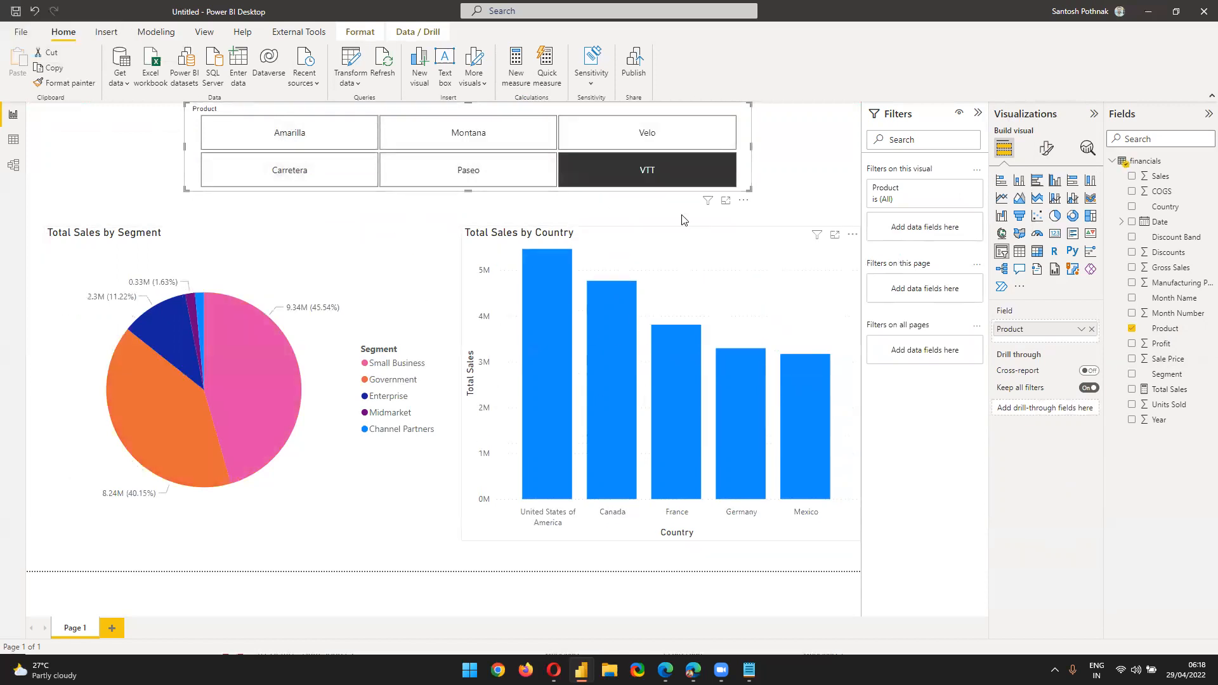
{"action": "left_click", "coordinate": [442, 177]}
{"action": "left_click", "coordinate": [323, 169]}
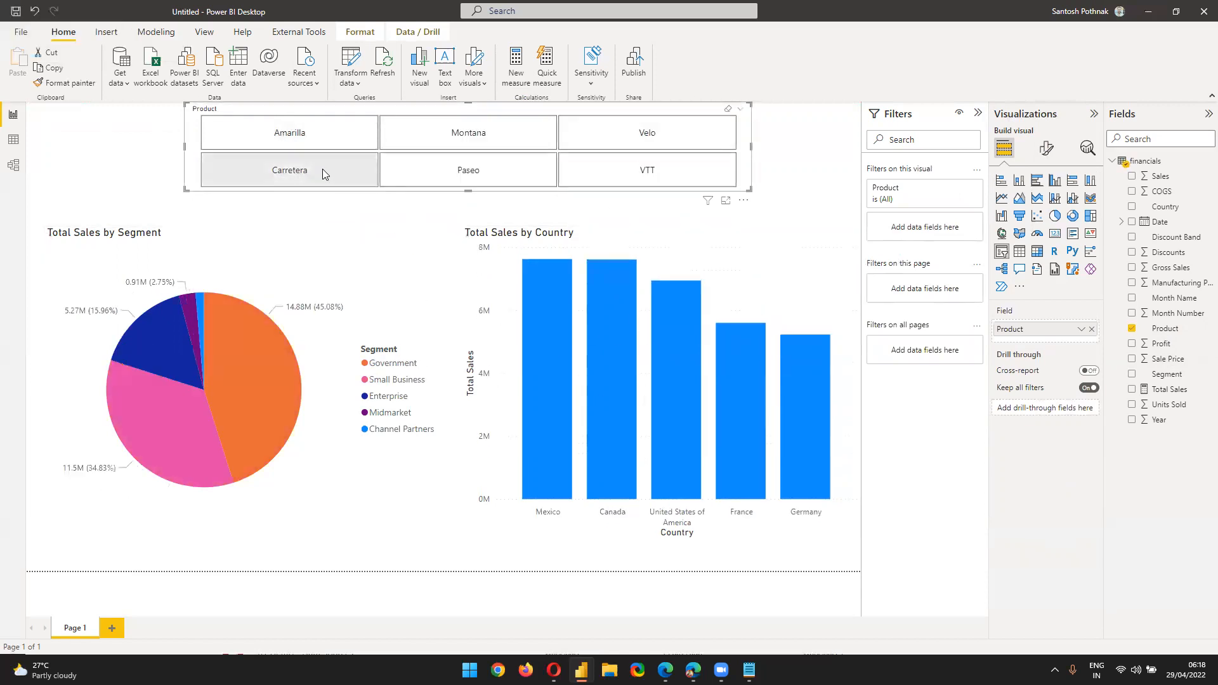
{"action": "left_click_drag", "start_coordinate": [186, 103], "coordinate": [300, 141]}
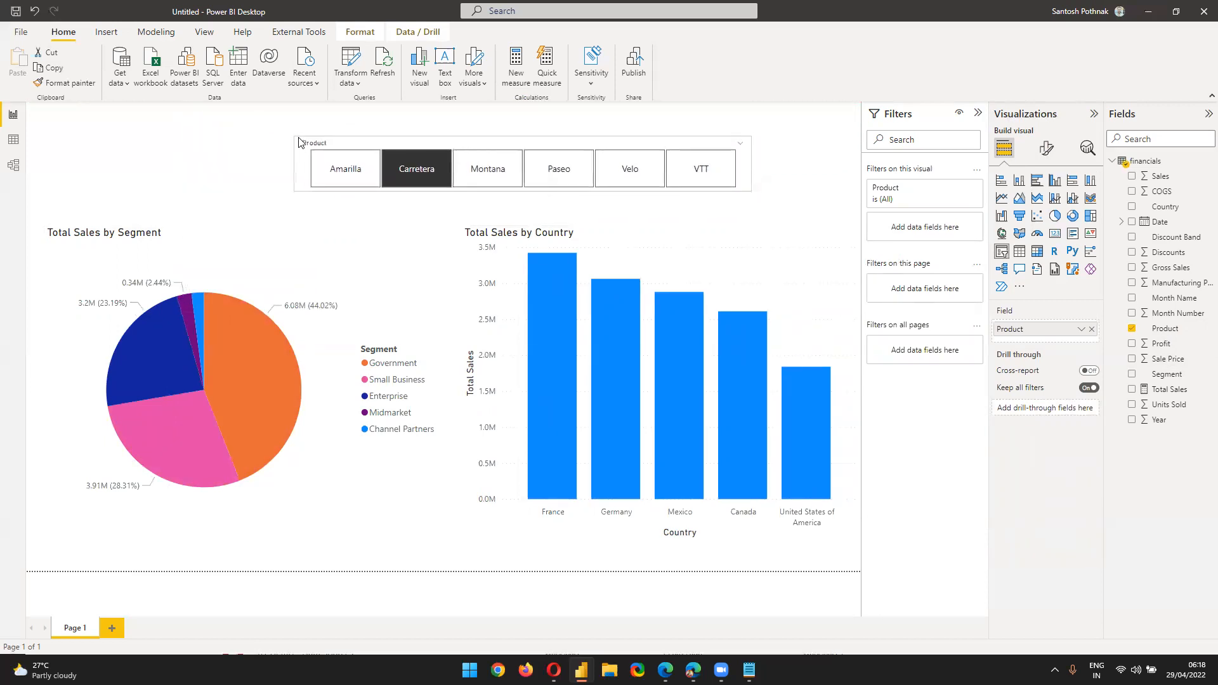
{"action": "left_click_drag", "start_coordinate": [743, 133], "coordinate": [806, 117]}
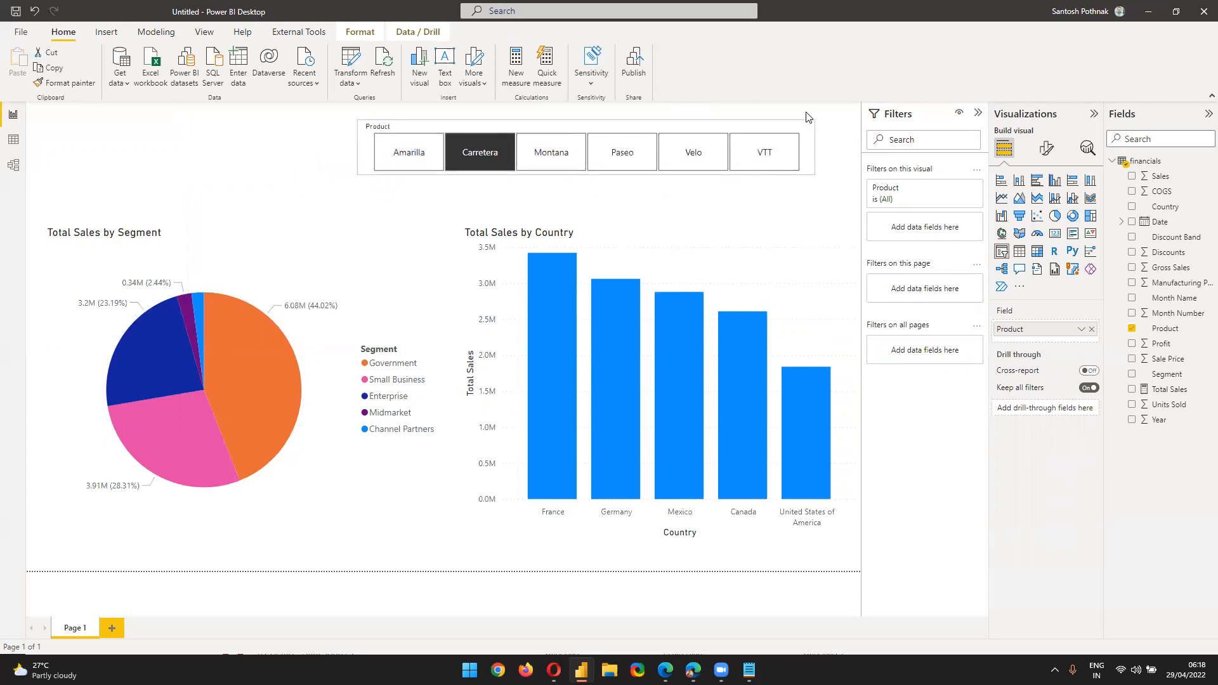
Insert a 'Sales Dashboard' text box formatted bold, dark red, size 24
{"action": "left_click", "coordinate": [250, 130]}
{"action": "left_click", "coordinate": [442, 77]}
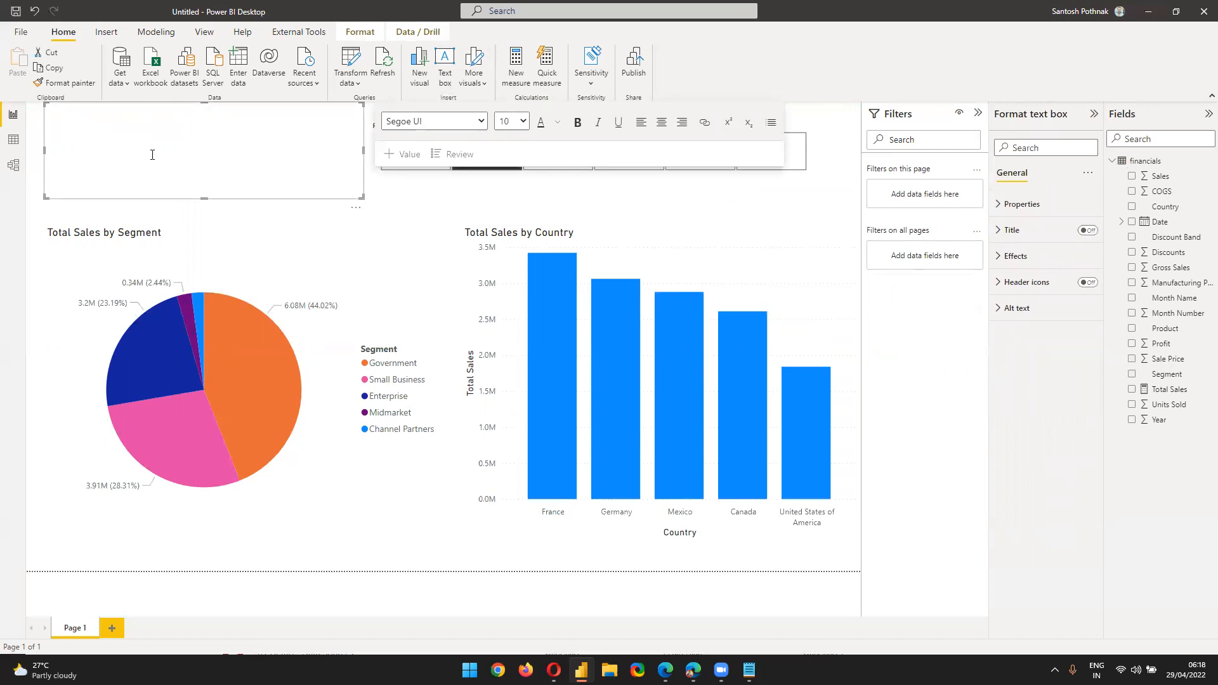
{"action": "type", "text": "T"}
{"action": "key", "text": "ctrl+a"}
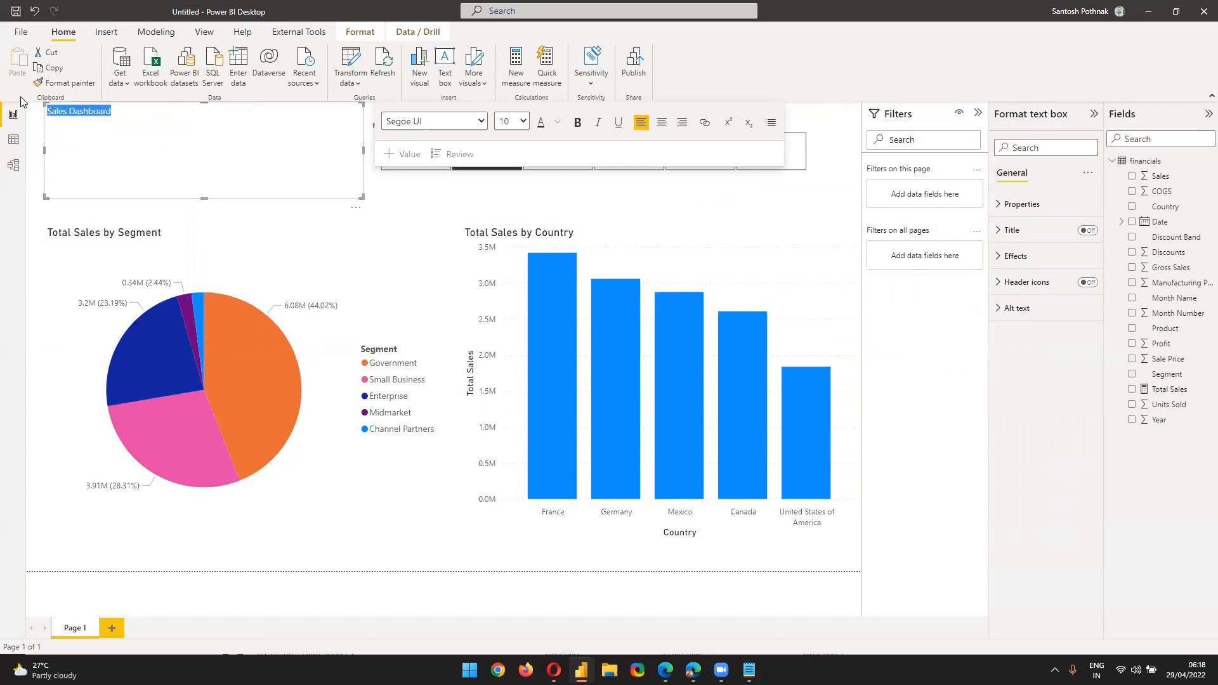
{"action": "key", "text": "ctrl+b"}
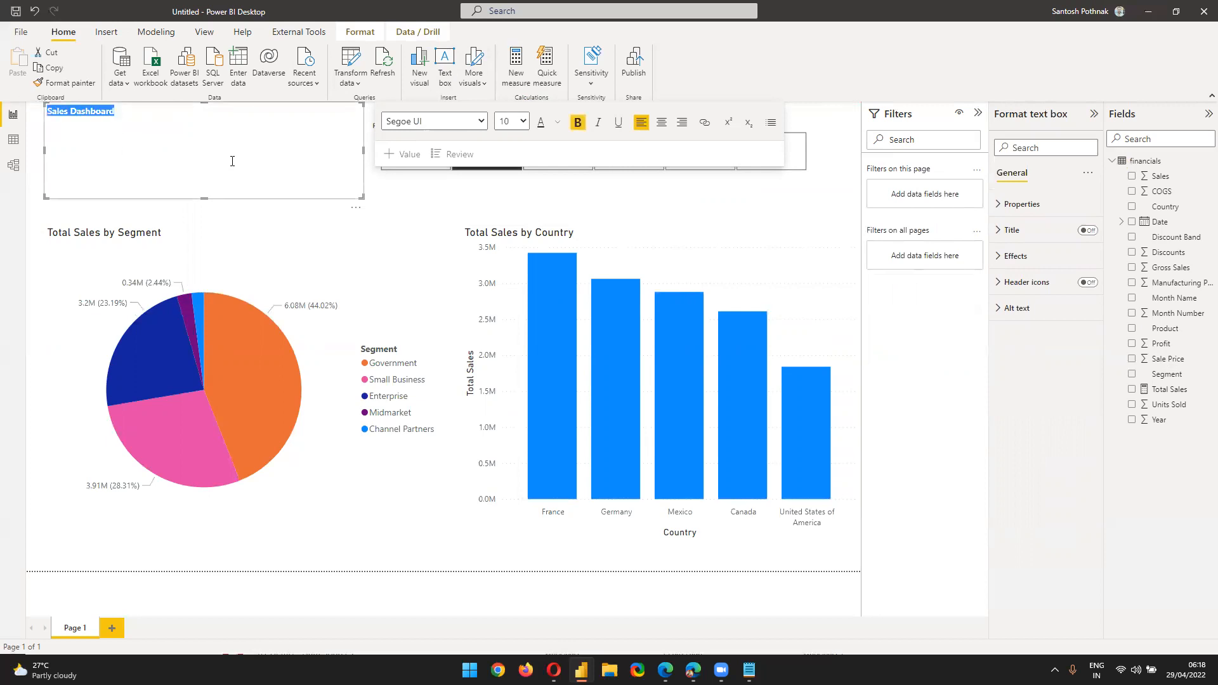
{"action": "left_click", "coordinate": [556, 123]}
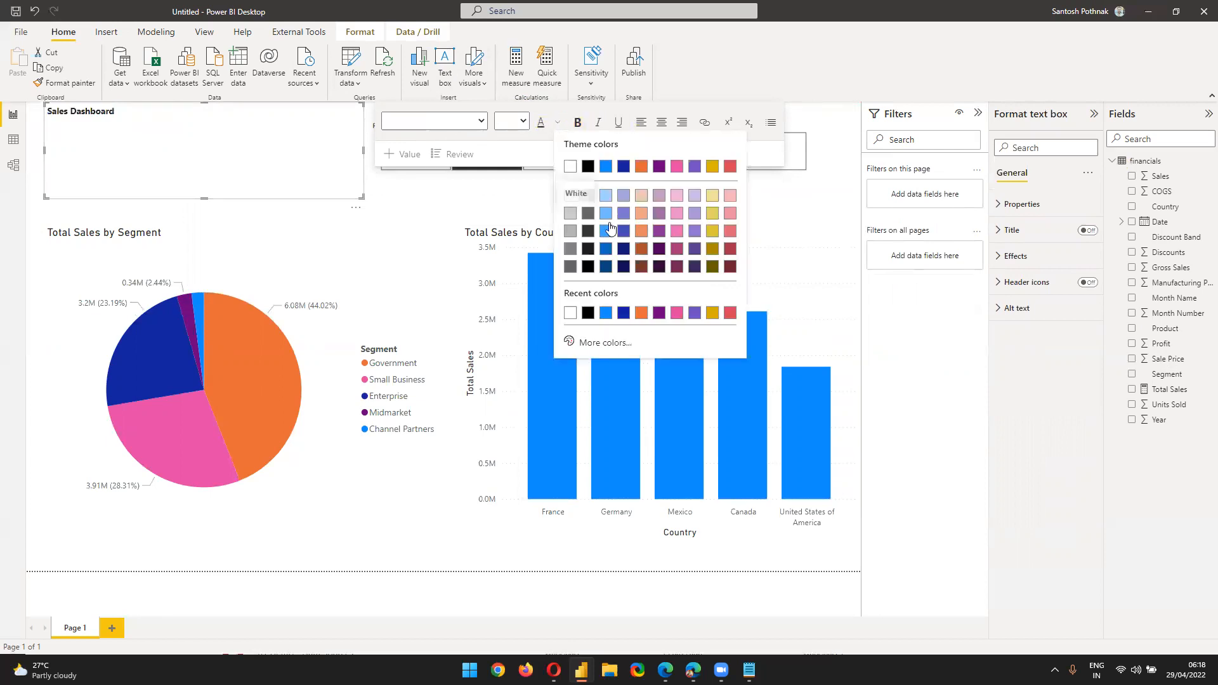
{"action": "key", "text": "Escape"}
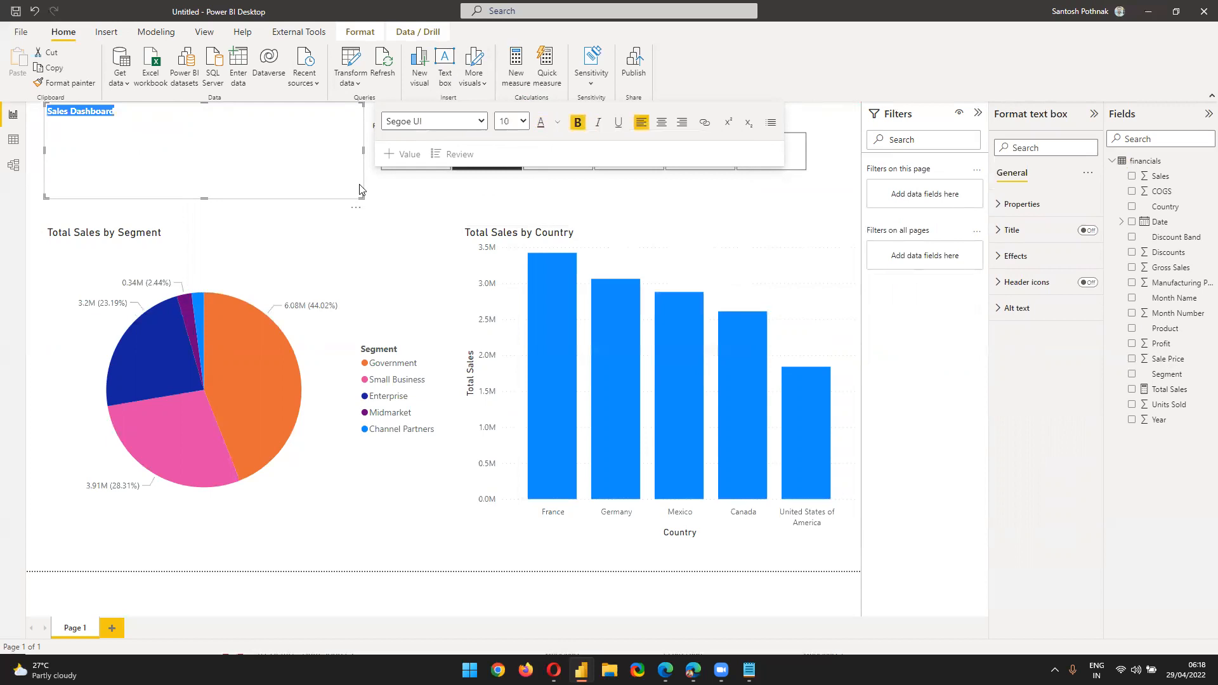
{"action": "left_click", "coordinate": [523, 121]}
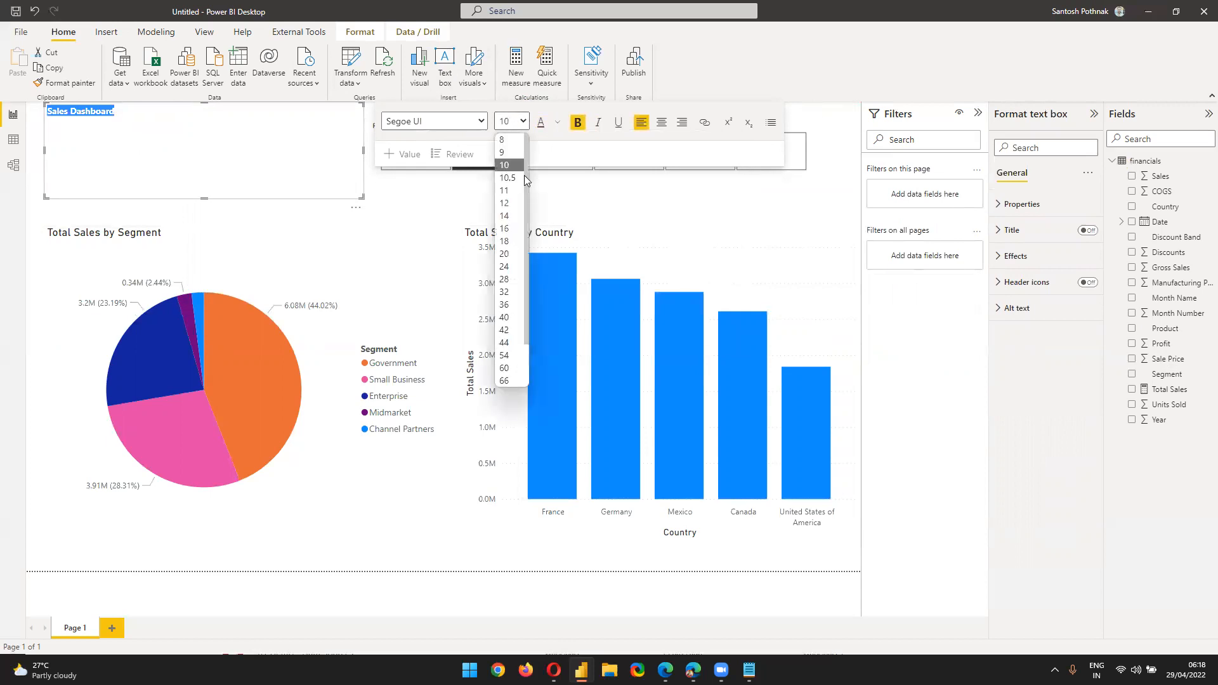
{"action": "left_click", "coordinate": [514, 265]}
Shrink the title box to fit its text and turn on its visual border and shadow
{"action": "left_click_drag", "start_coordinate": [358, 196], "coordinate": [229, 144]}
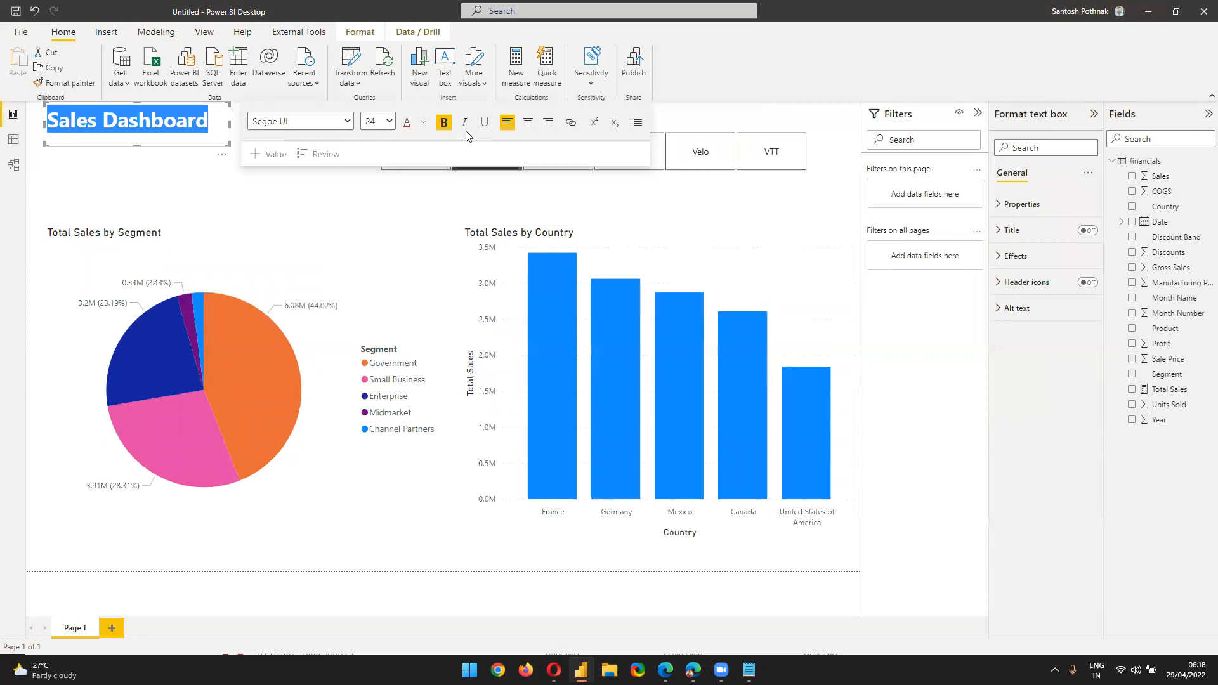
{"action": "left_click", "coordinate": [239, 138]}
{"action": "left_click", "coordinate": [212, 140]}
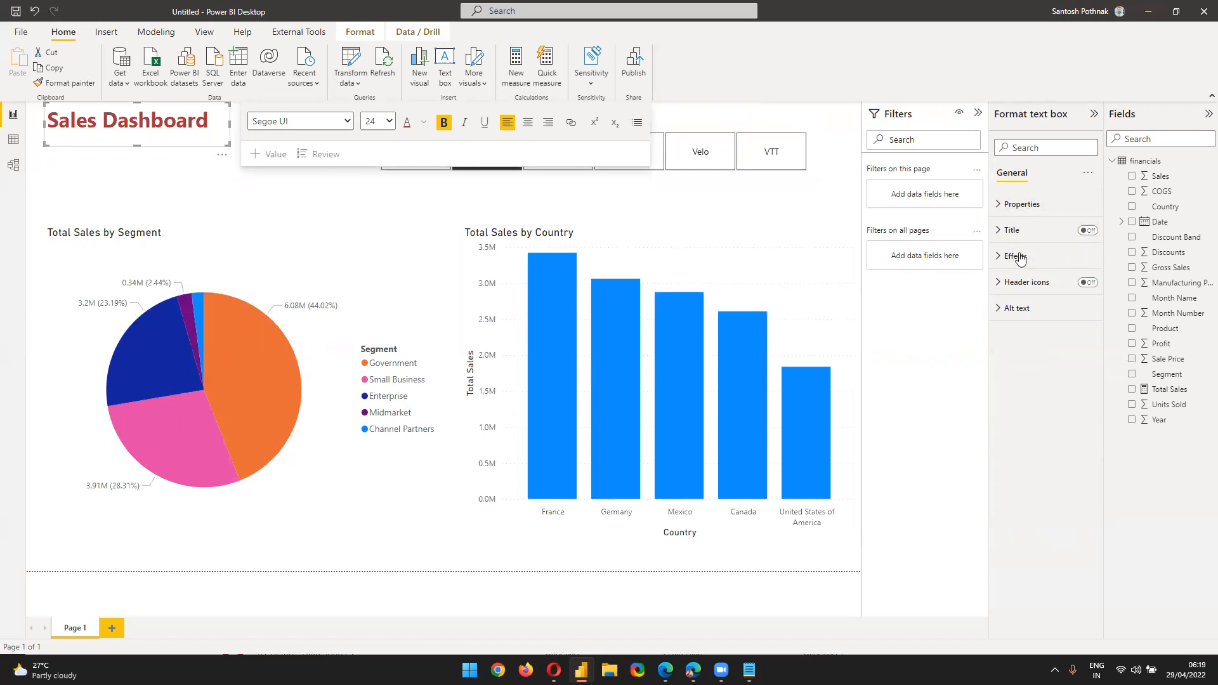
{"action": "left_click", "coordinate": [1017, 232]}
{"action": "left_click", "coordinate": [1020, 234]}
{"action": "left_click", "coordinate": [1018, 255]}
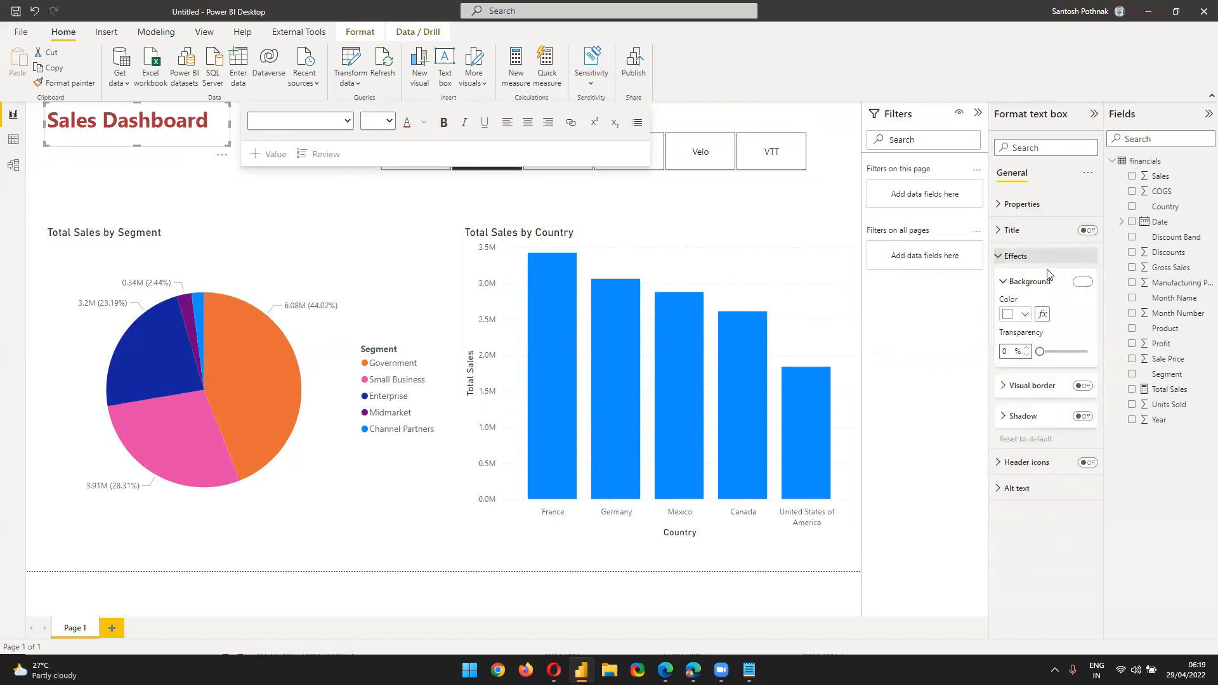
{"action": "left_click", "coordinate": [1082, 385]}
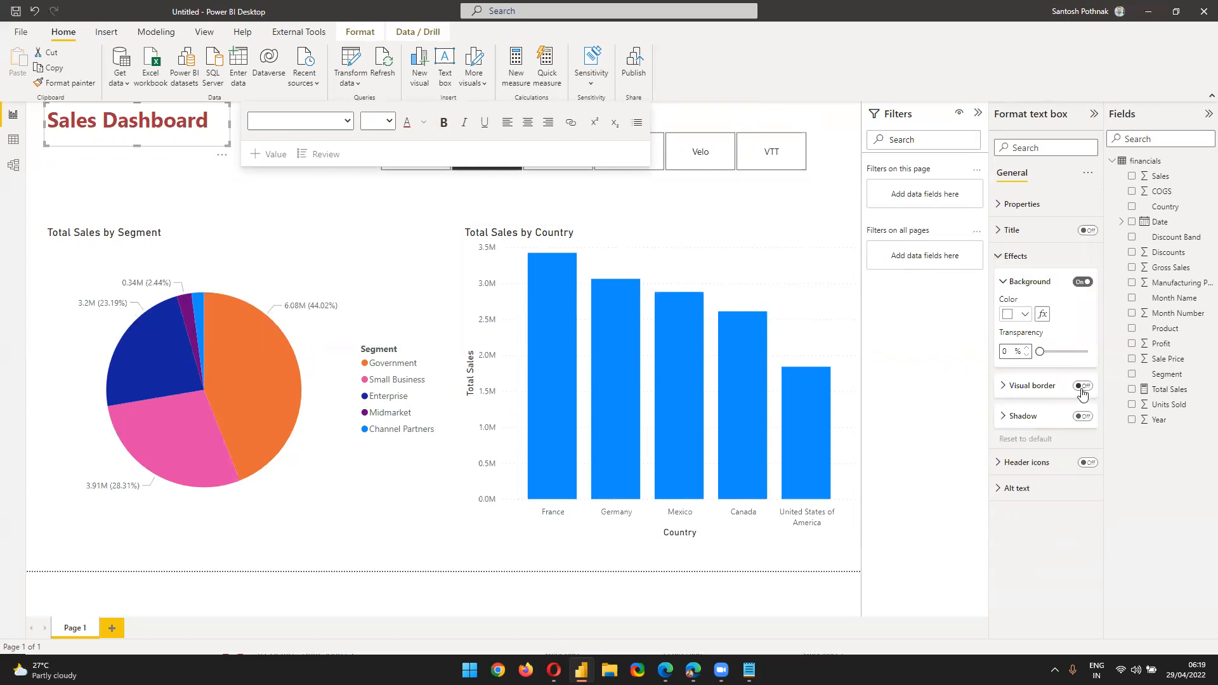
{"action": "left_click", "coordinate": [1082, 416]}
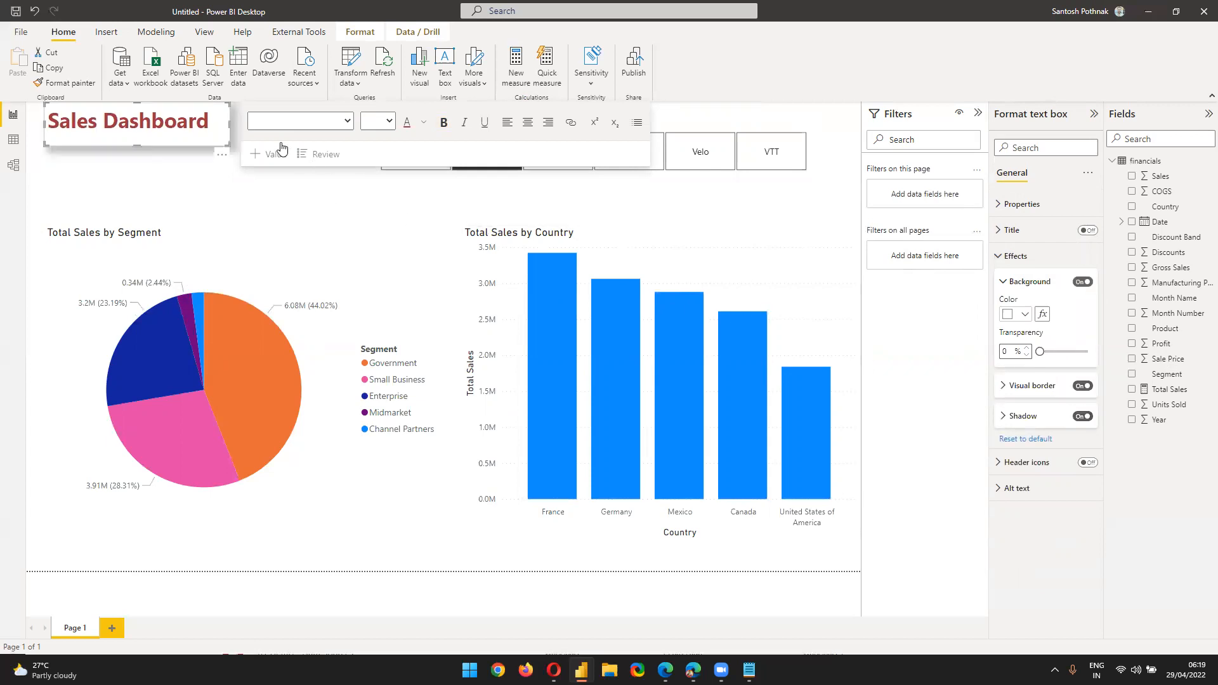
{"action": "left_click", "coordinate": [240, 130]}
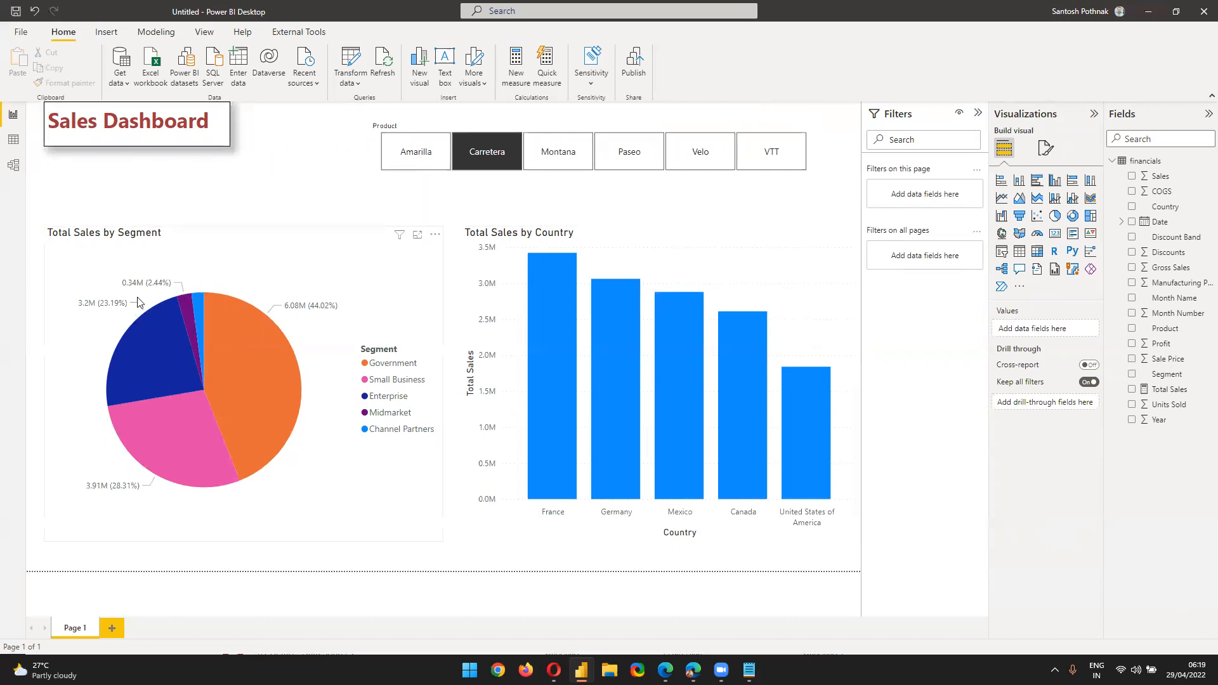
Rename the Page 1 tab to 'Sales Dashboard'
{"action": "double_click", "coordinate": [90, 626]}
{"action": "type", "text": "Sales Dashboard"}
{"action": "key", "text": "Return"}
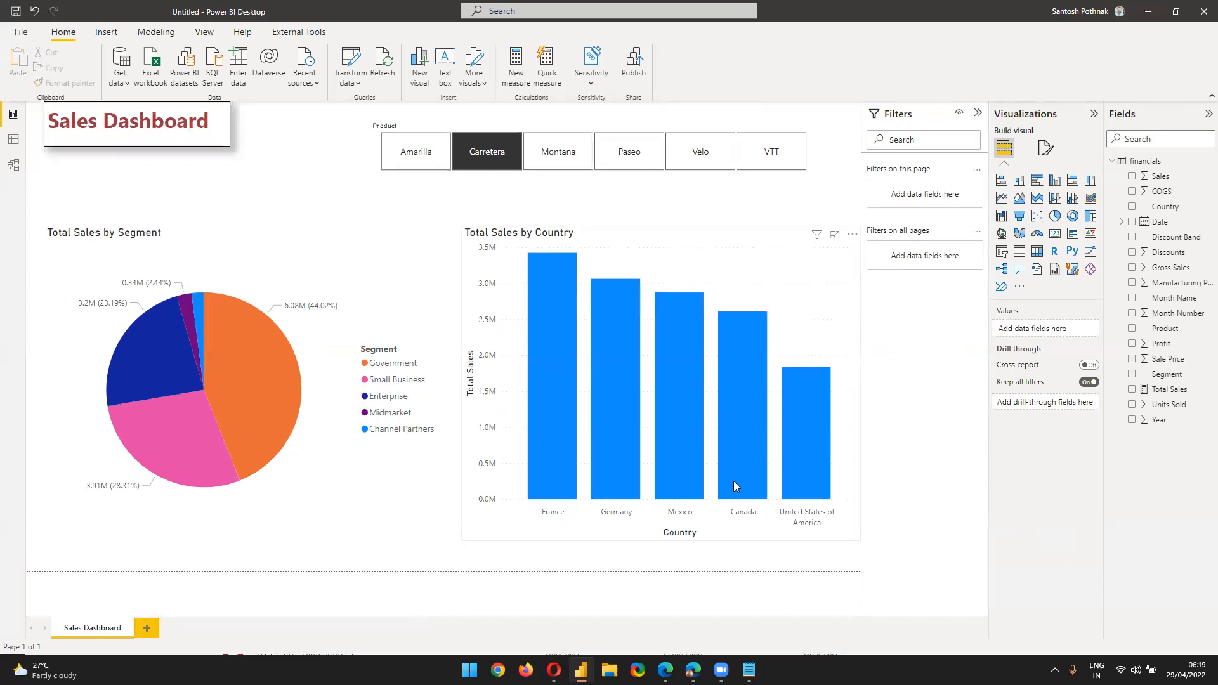
Filter the report to the Carretera product and select the Product slicer
{"action": "mouse_move", "coordinate": [659, 484]}
{"action": "left_click", "coordinate": [483, 160]}
{"action": "left_click", "coordinate": [656, 125]}
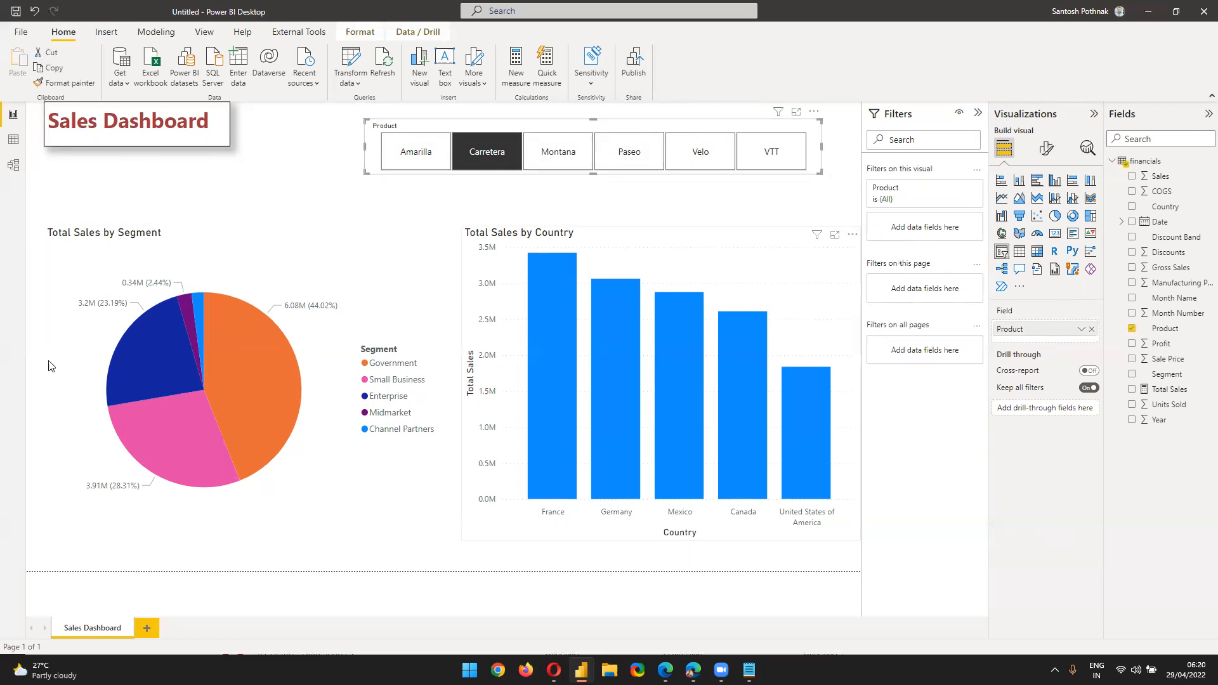
{"action": "left_click", "coordinate": [149, 629]}
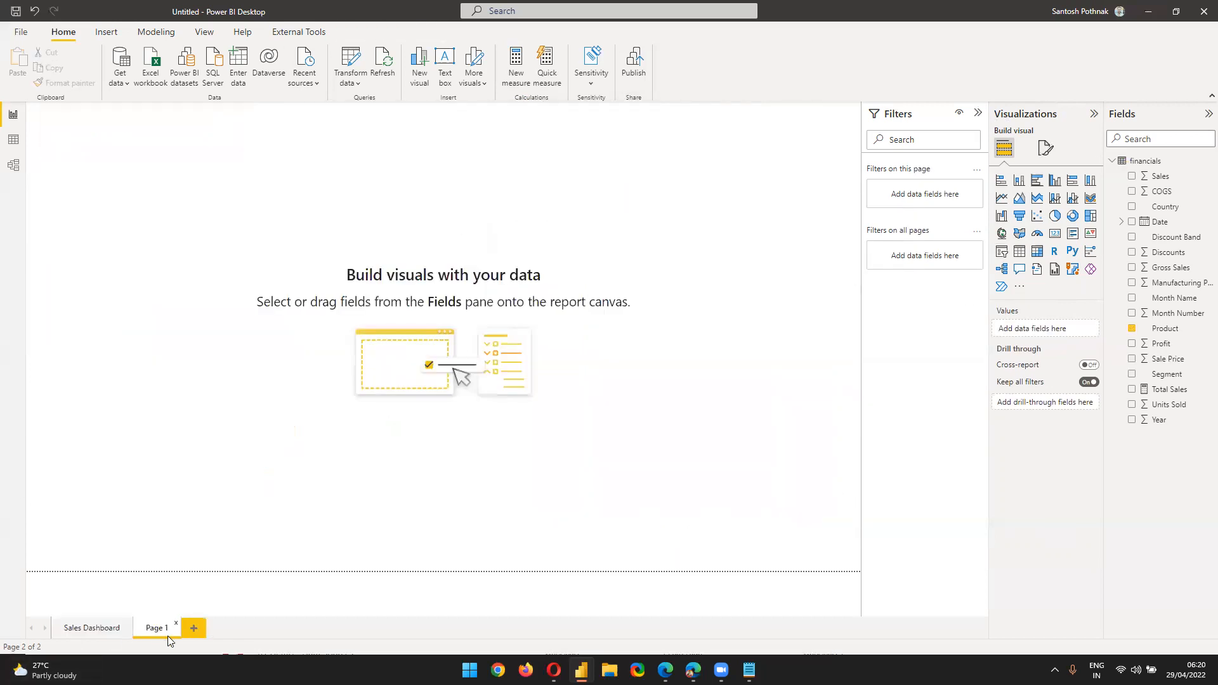
{"action": "left_click", "coordinate": [194, 628]}
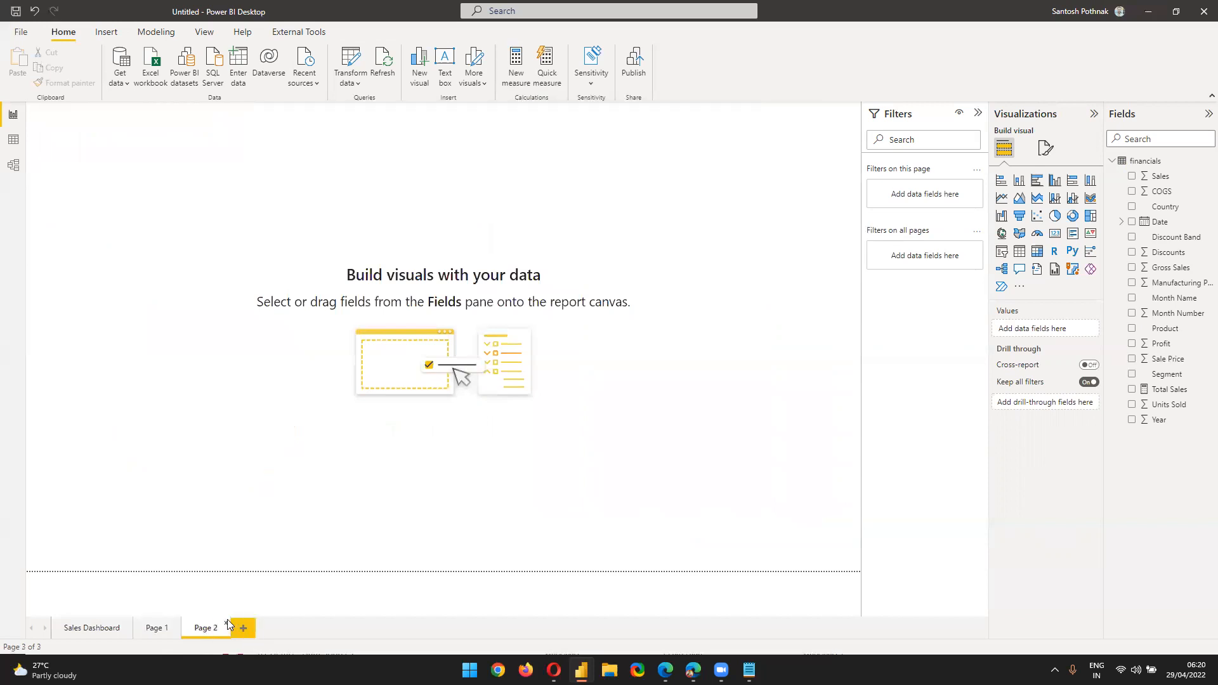
{"action": "left_click", "coordinate": [227, 628]}
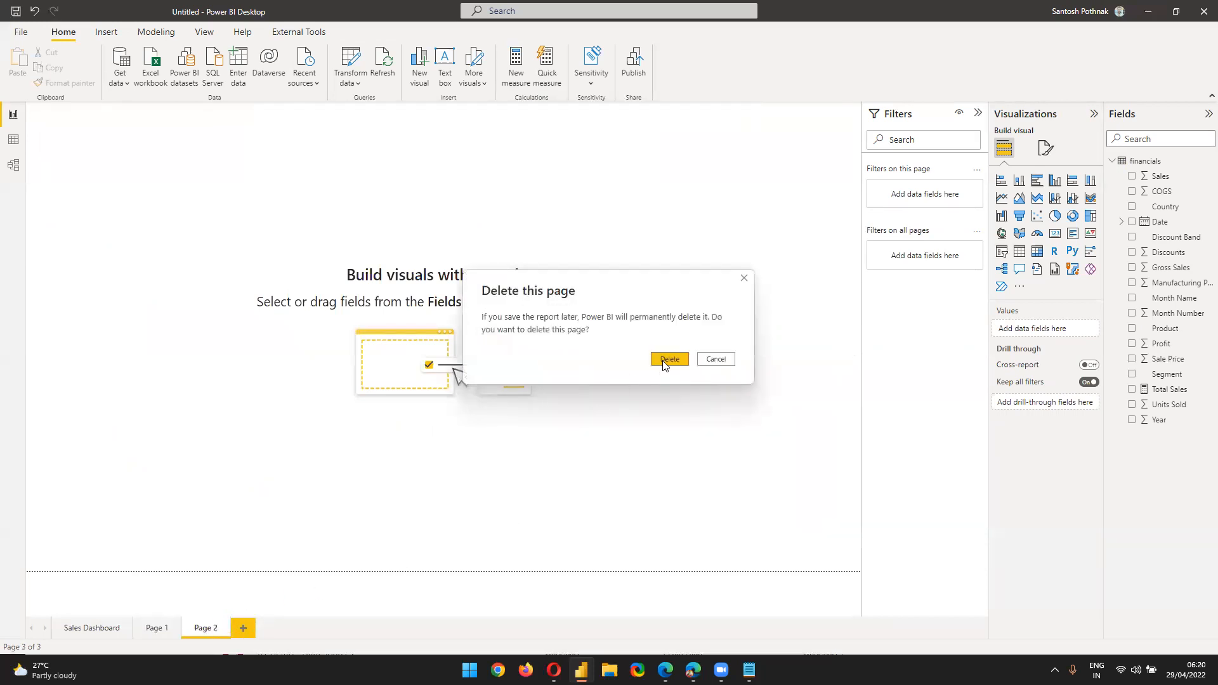
{"action": "left_click", "coordinate": [670, 359]}
{"action": "key", "text": "Delete"}
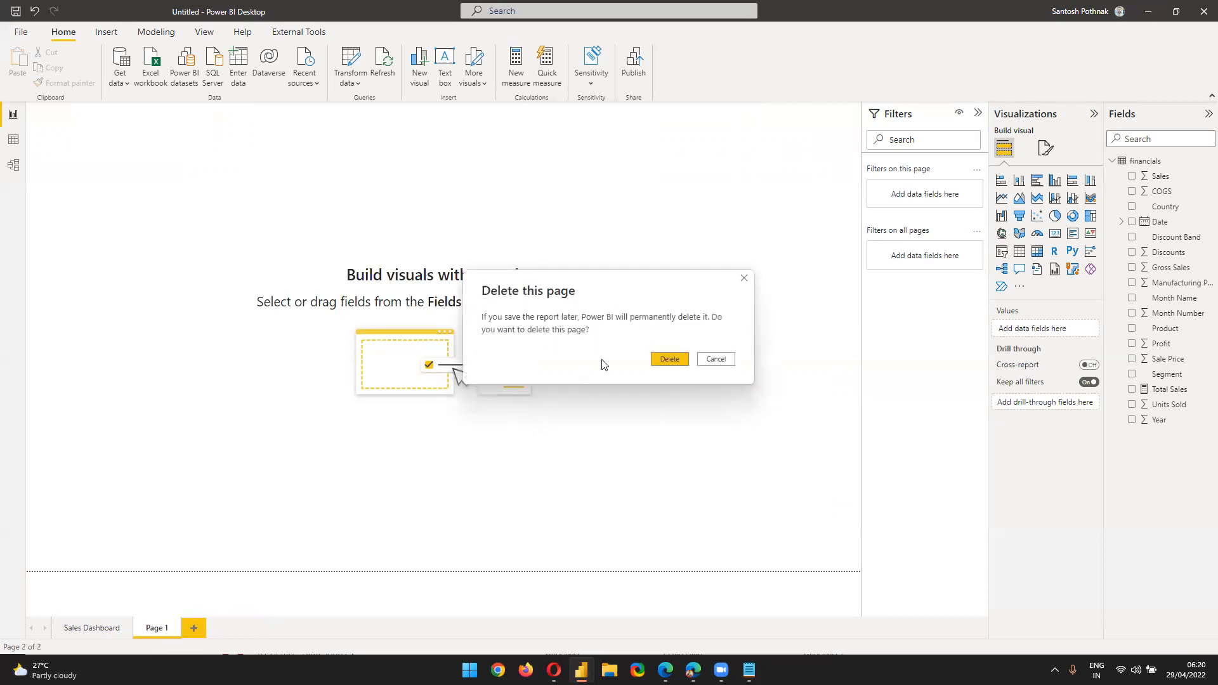
{"action": "left_click", "coordinate": [669, 360]}
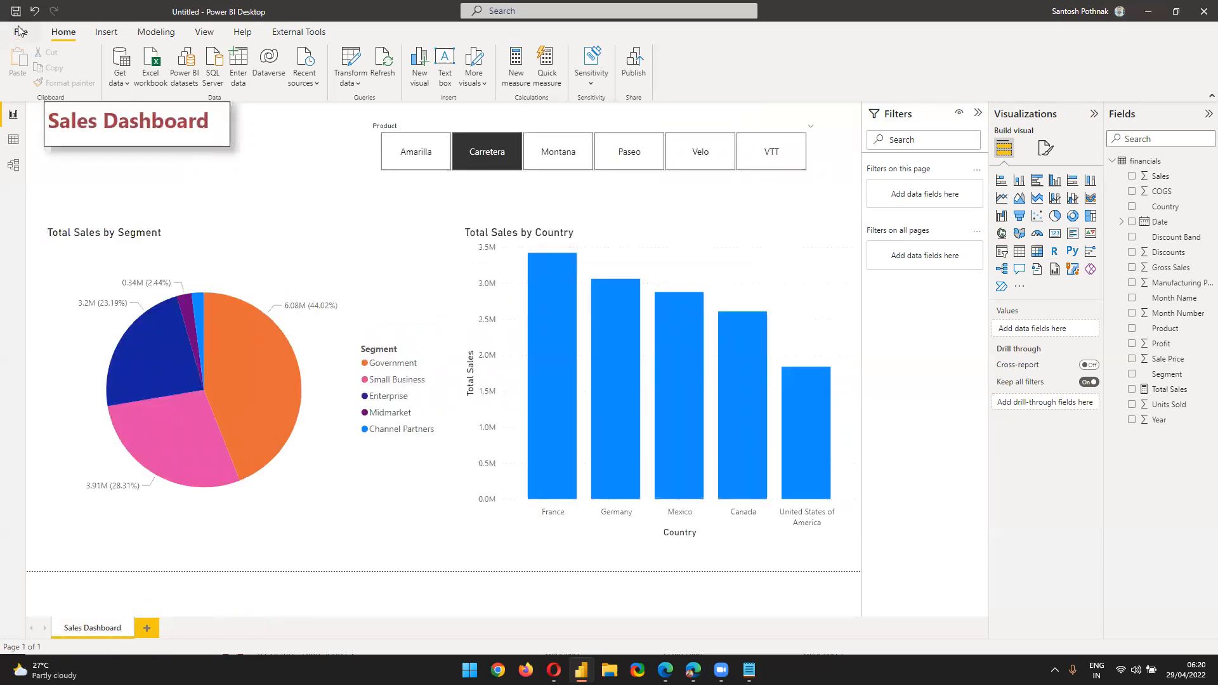
{"action": "mouse_move", "coordinate": [544, 338]}
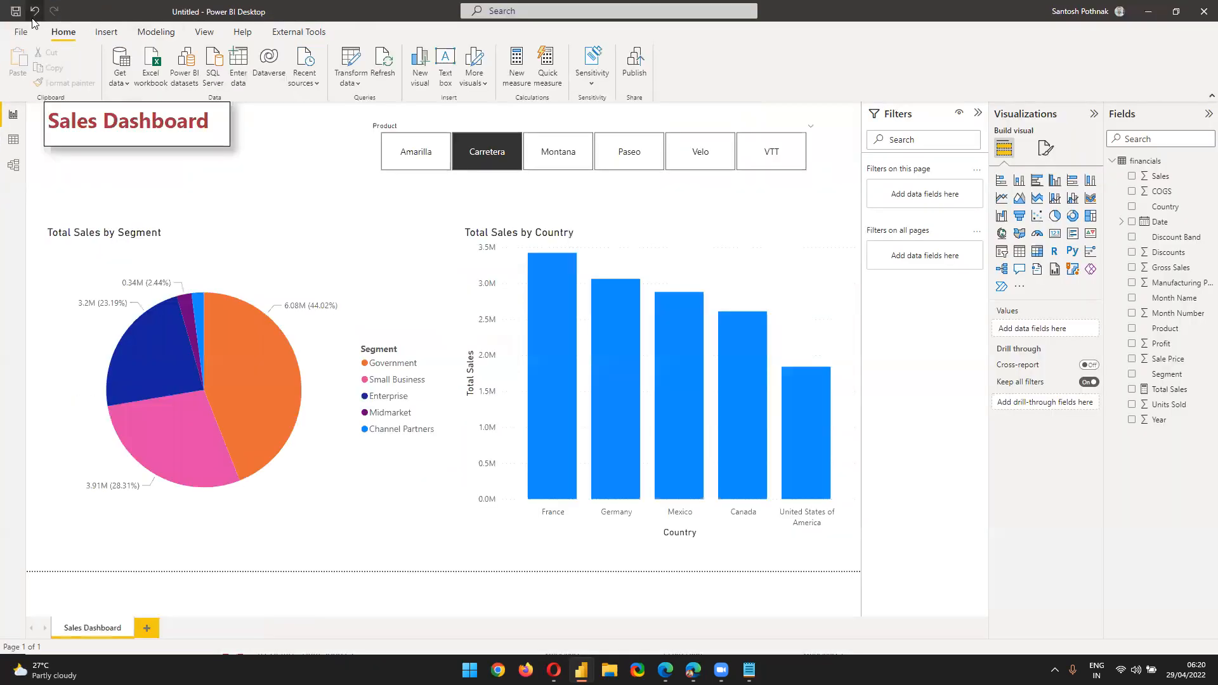
Save the report on the Desktop as 'Sales Dashboard Guruschools.pbix' and show the Windows desktop
{"action": "left_click", "coordinate": [21, 31]}
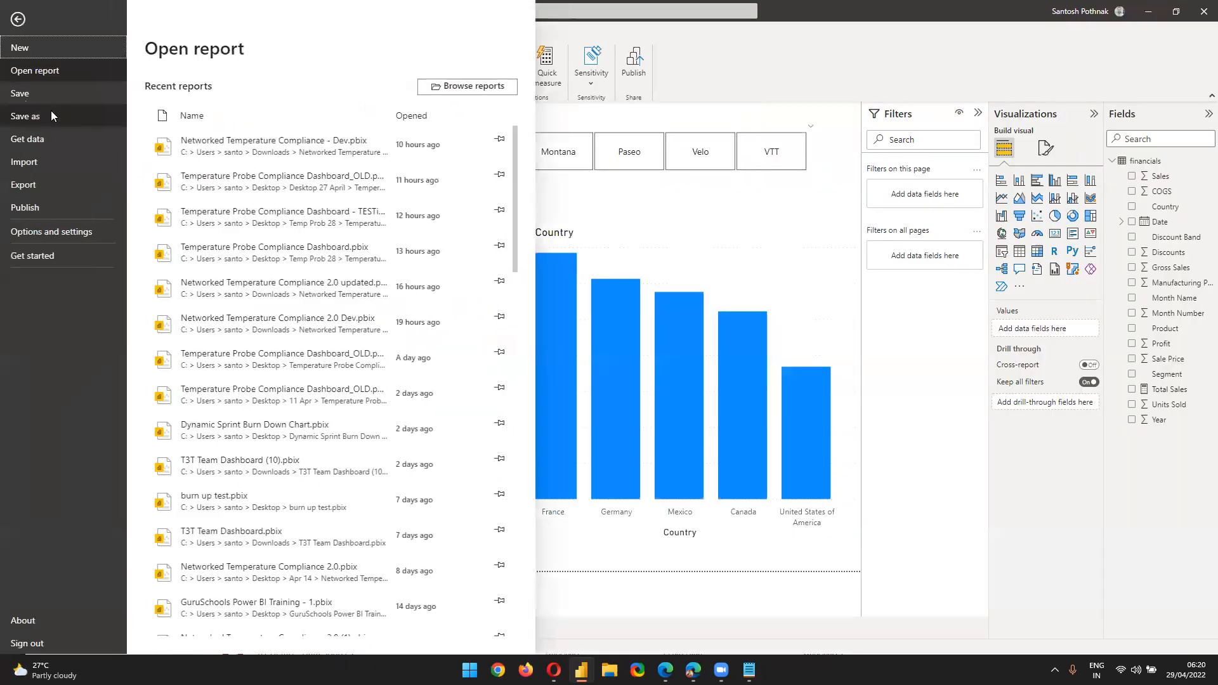
{"action": "left_click", "coordinate": [26, 115]}
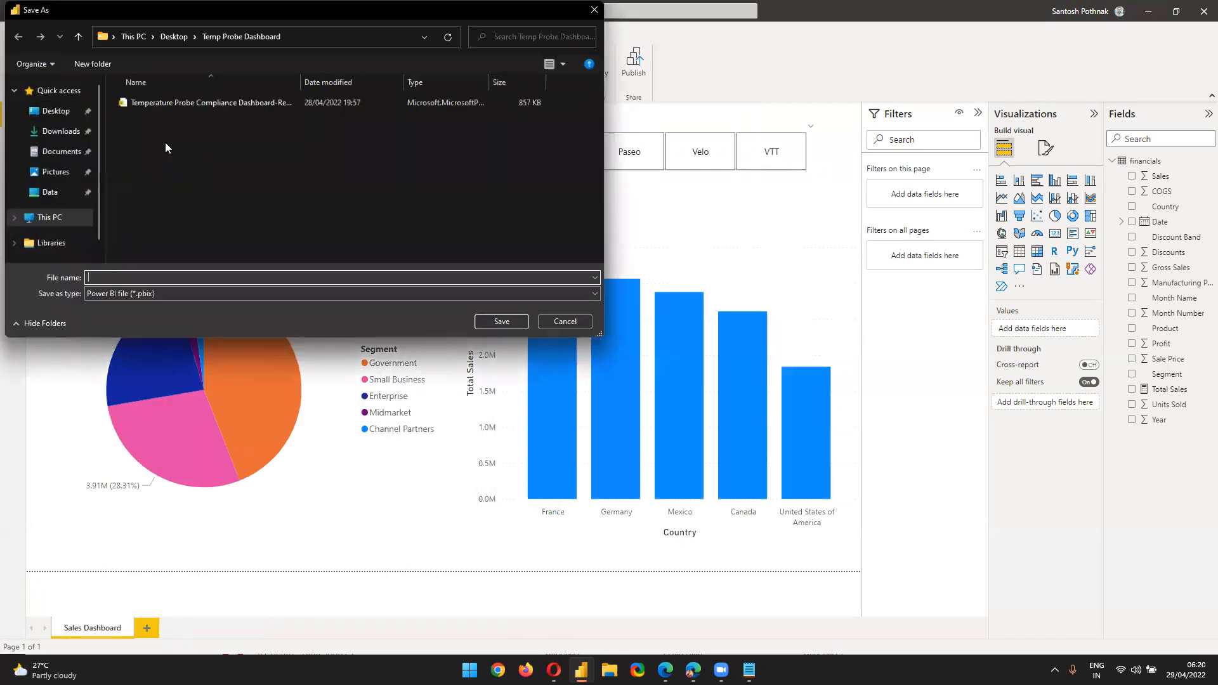
{"action": "left_click", "coordinate": [55, 112]}
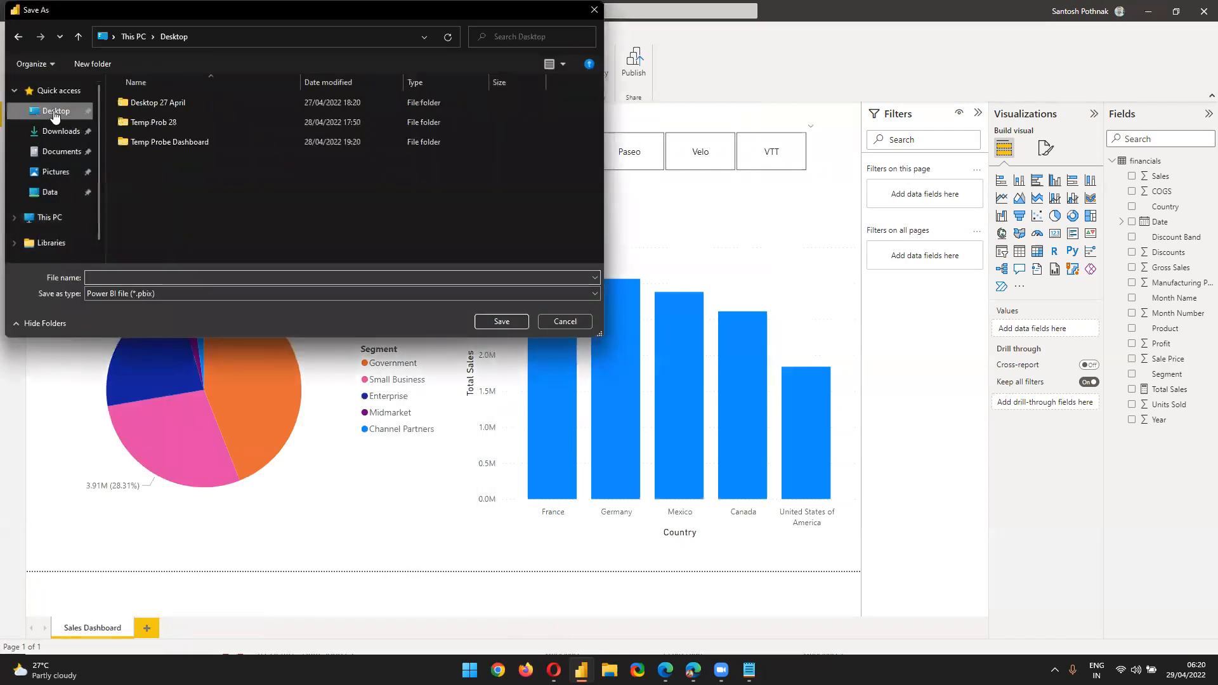
{"action": "left_click", "coordinate": [237, 274]}
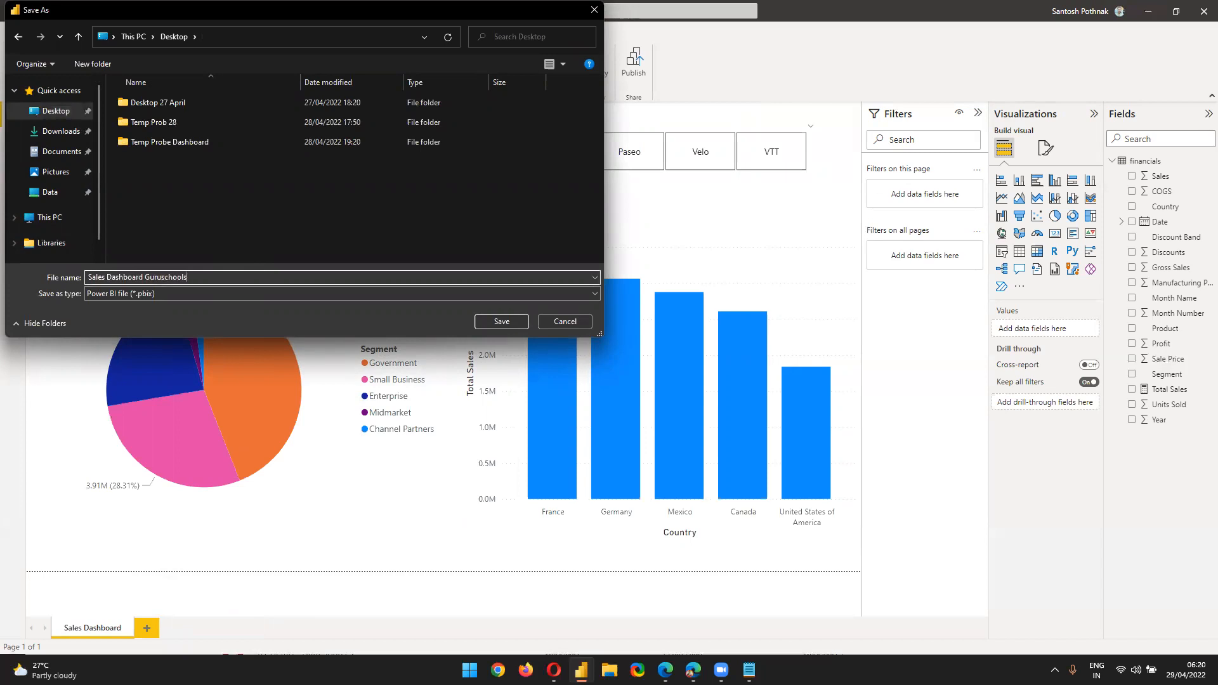
{"action": "key", "text": "Return"}
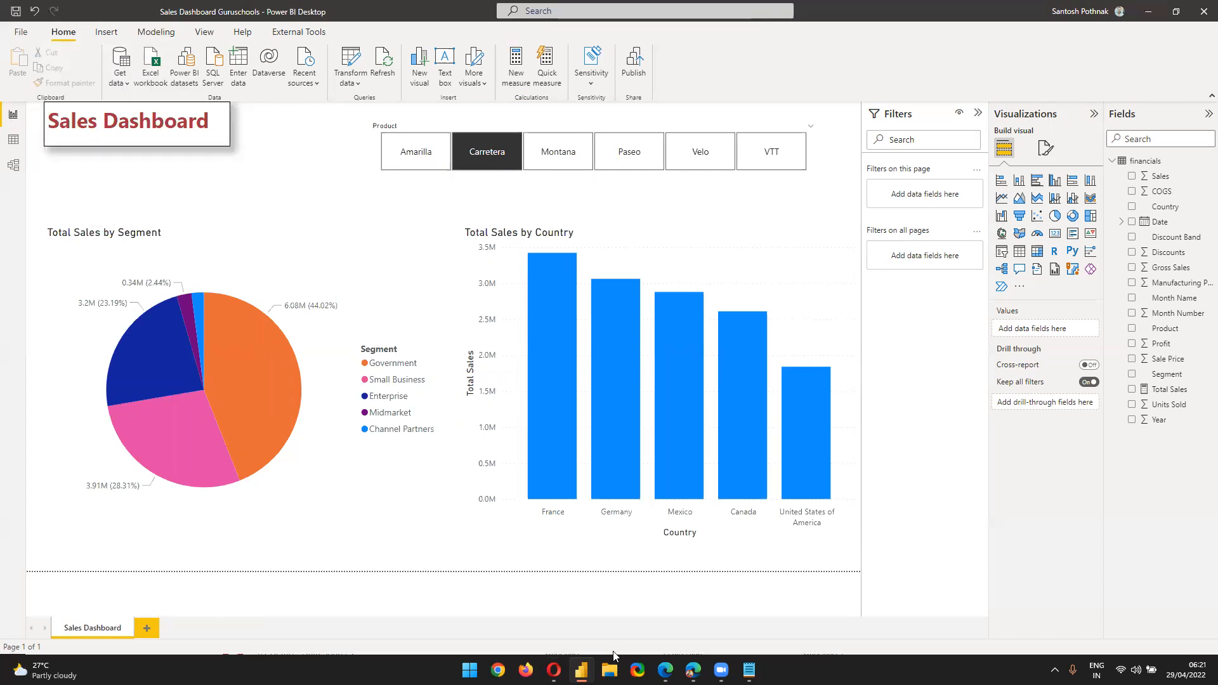
{"action": "key", "text": "super+d"}
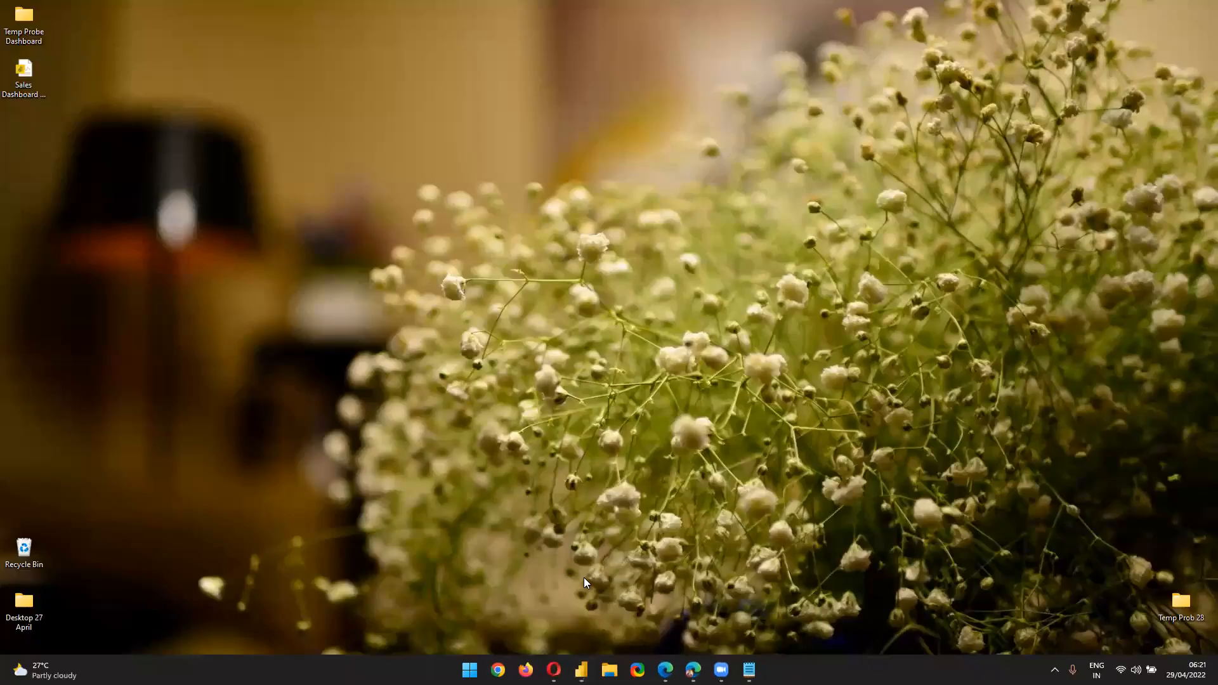
Select the saved .pbix file, then take the app.powerbi.com/home address from the browser to Notepad
{"action": "left_click", "coordinate": [23, 82]}
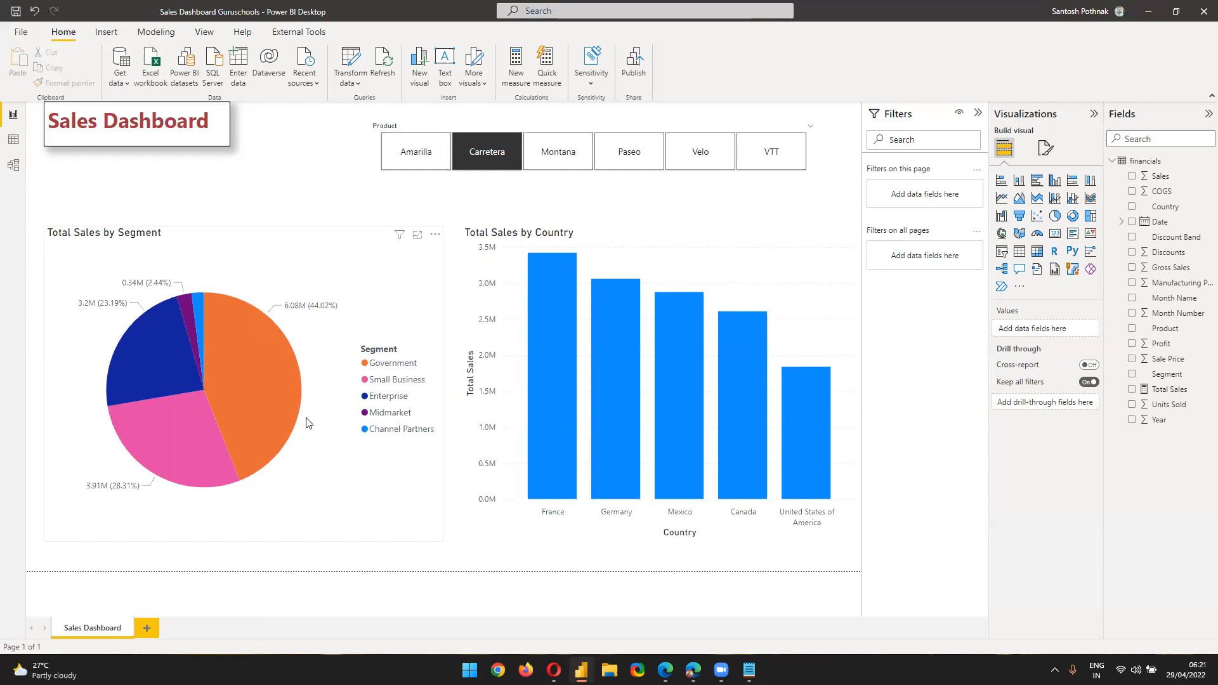
{"action": "mouse_move", "coordinate": [279, 424]}
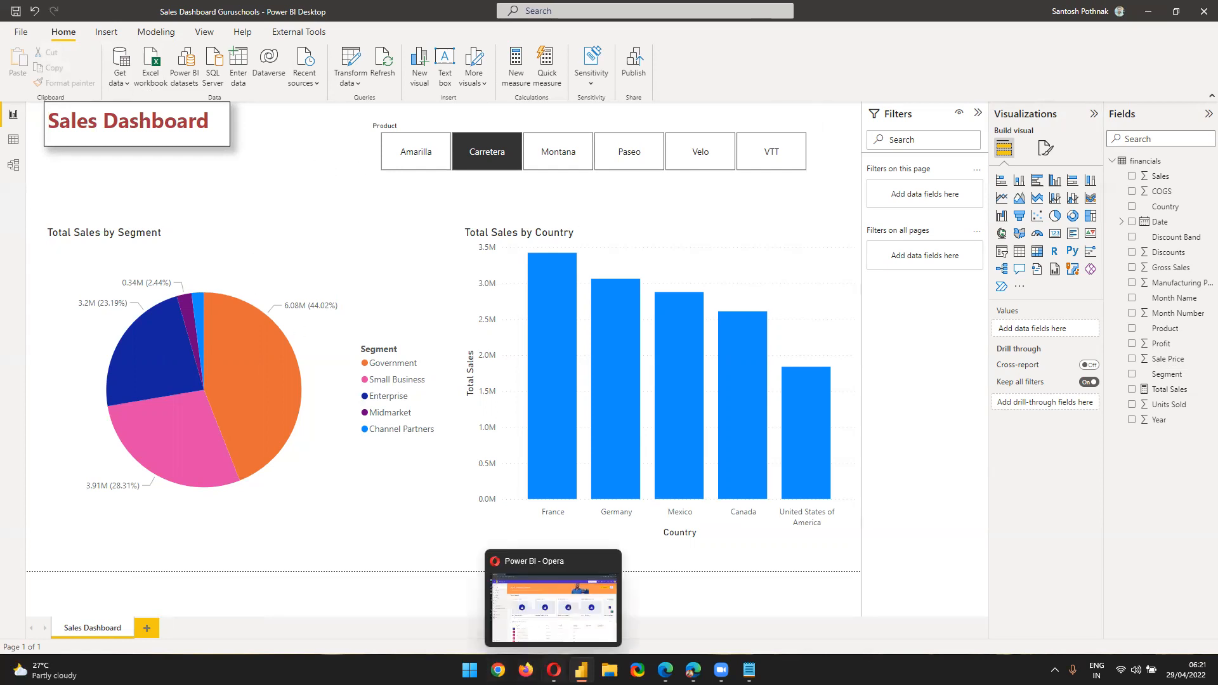
{"action": "left_click", "coordinate": [554, 670]}
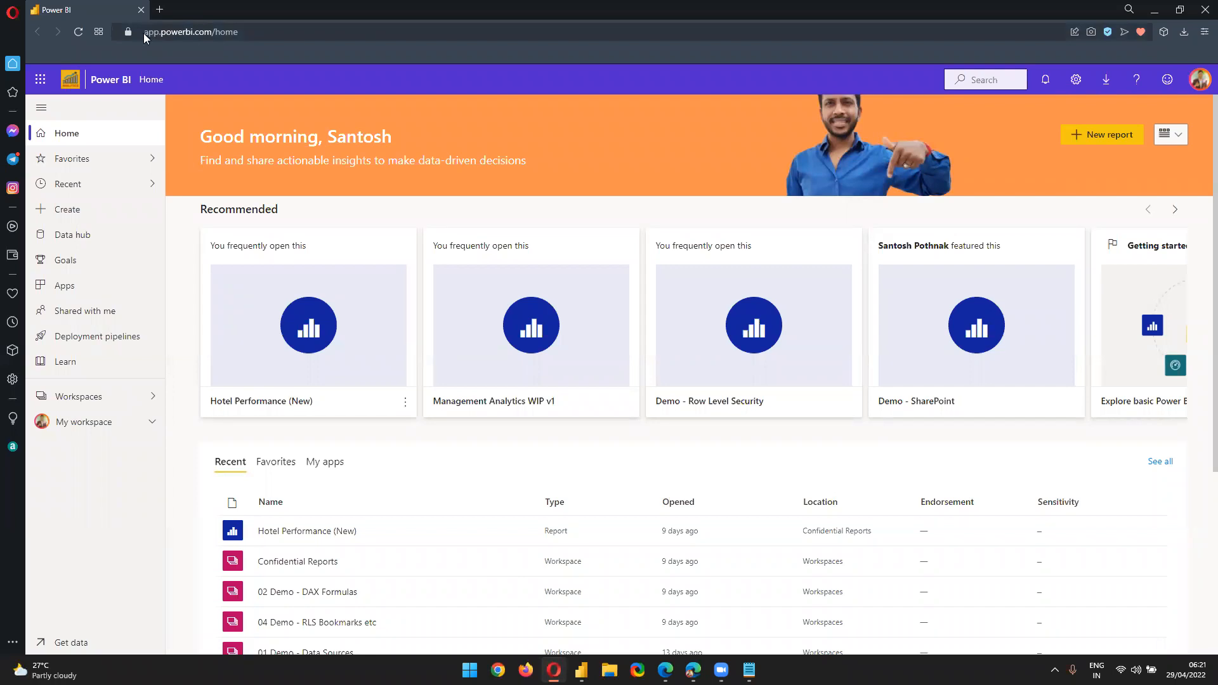
{"action": "left_click", "coordinate": [244, 33]}
{"action": "key", "text": "ctrl+c"}
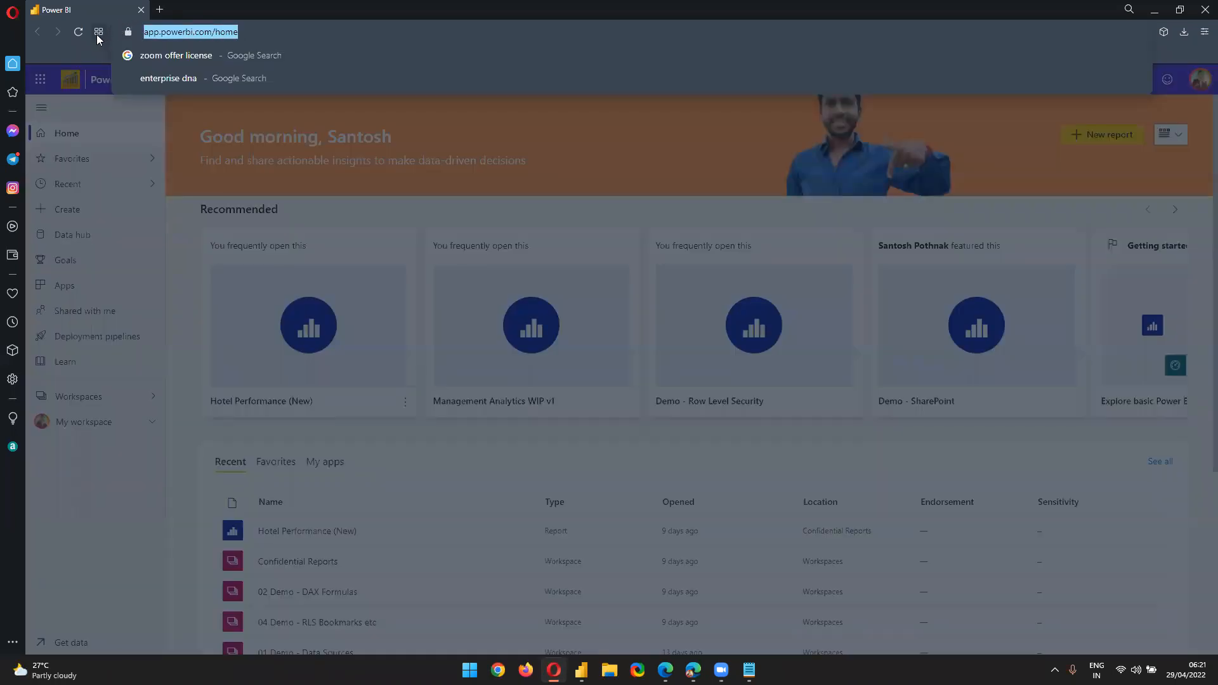
{"action": "left_click", "coordinate": [749, 670]}
{"action": "key", "text": "Return"}
{"action": "key", "text": "Return"}
{"action": "key", "text": "ctrl+v"}
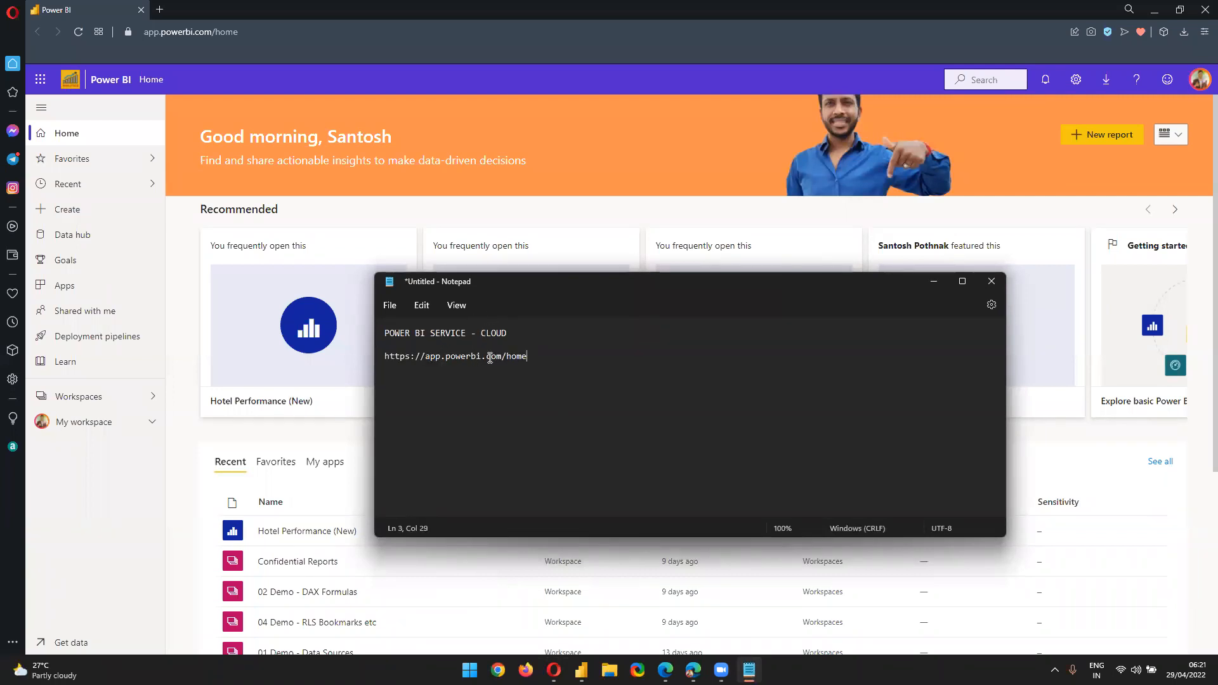
{"action": "left_click_drag", "start_coordinate": [503, 356], "coordinate": [618, 358]}
Review the noted address line, then bring the Power BI home page back to the front
{"action": "triple_click", "coordinate": [491, 357]}
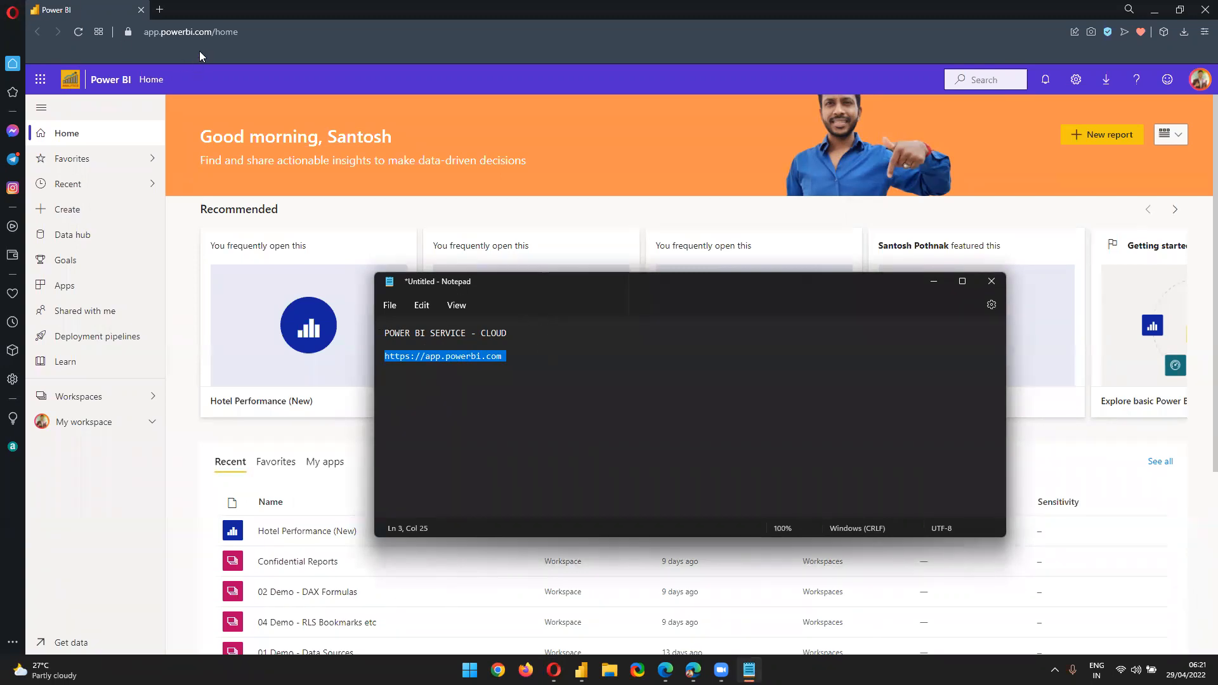
{"action": "triple_click", "coordinate": [445, 356]}
{"action": "left_click", "coordinate": [520, 361]}
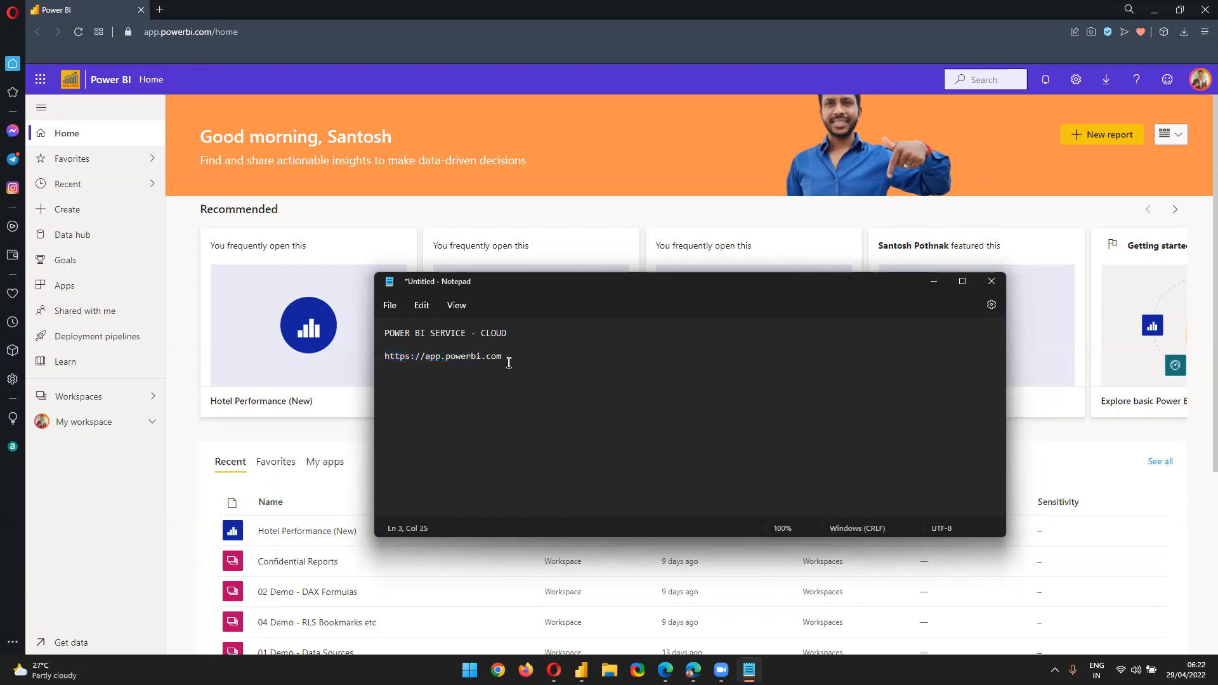
{"action": "left_click_drag", "start_coordinate": [503, 358], "coordinate": [383, 356]}
{"action": "left_click", "coordinate": [1193, 93]}
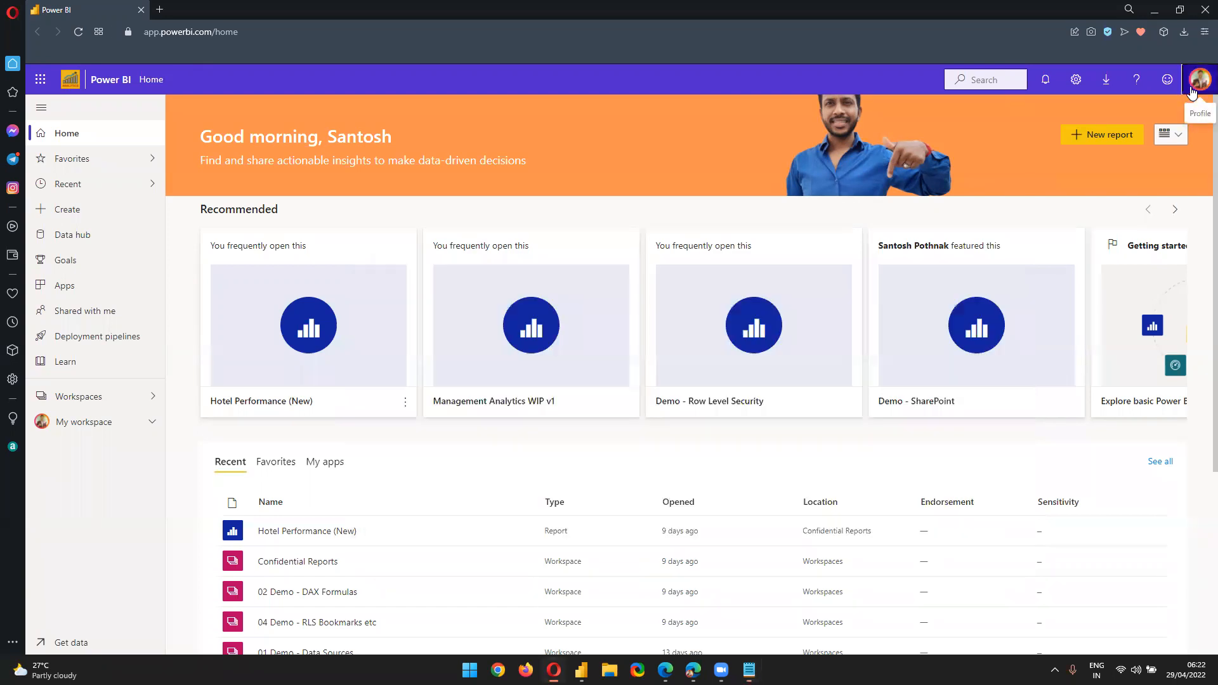
{"action": "left_click", "coordinate": [1192, 93]}
{"action": "triple_click", "coordinate": [1087, 138]}
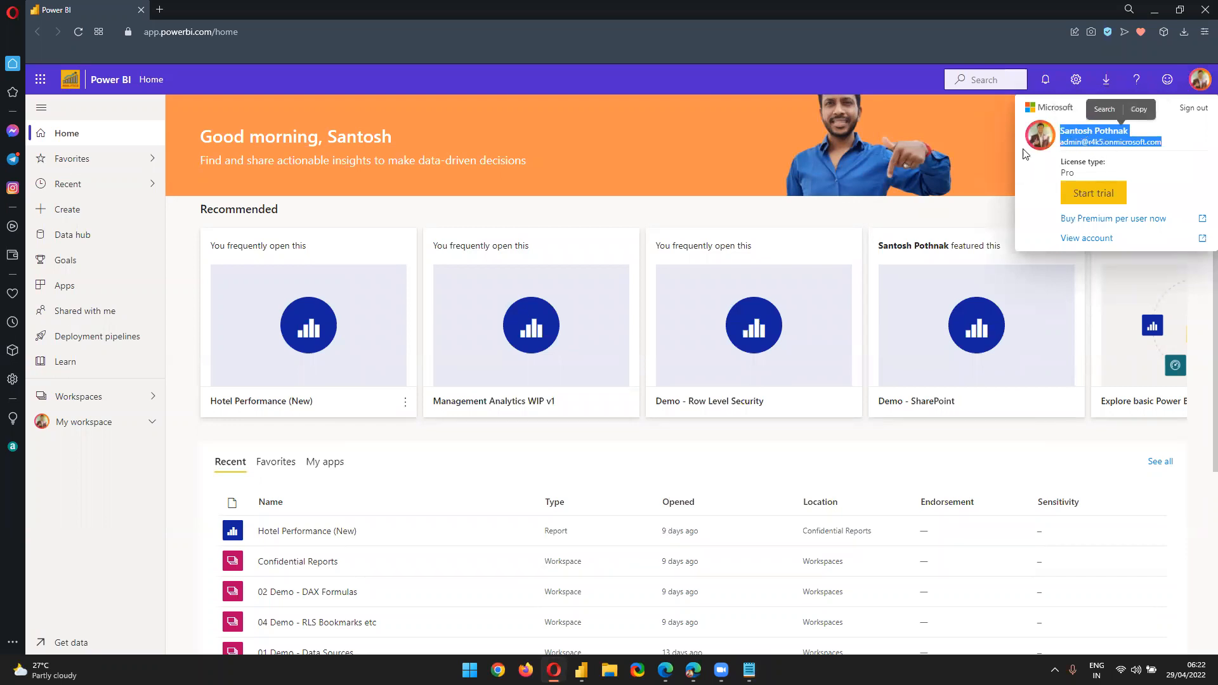
{"action": "left_click", "coordinate": [726, 105]}
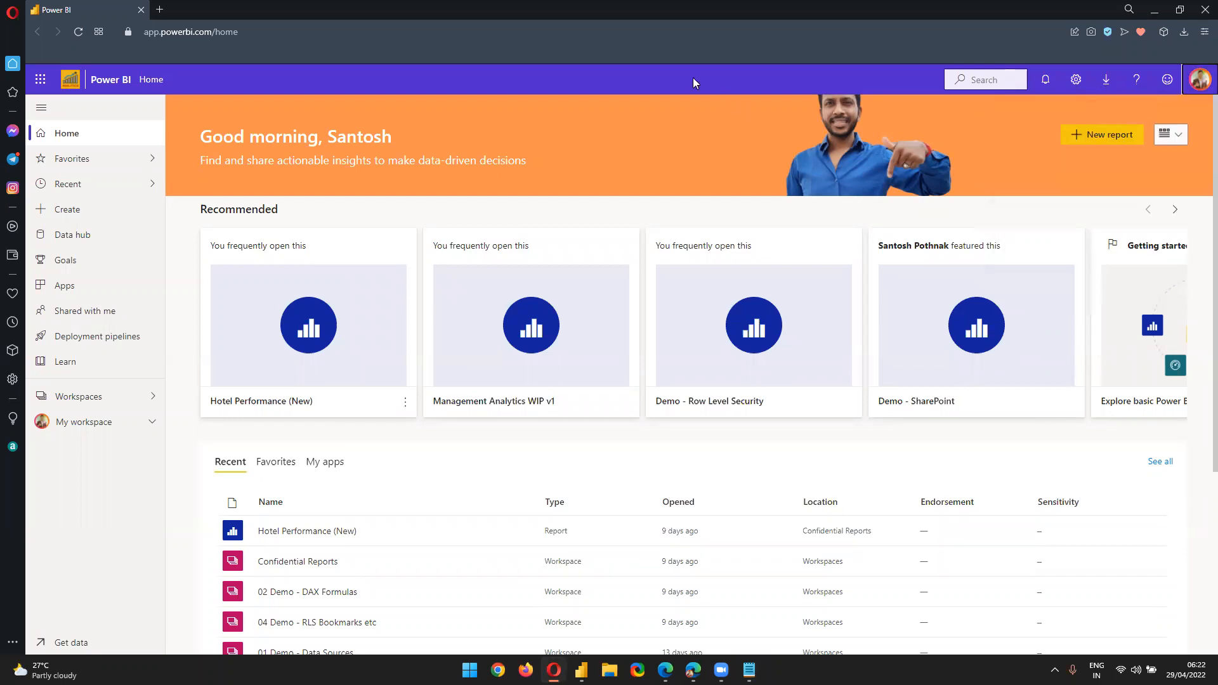
{"action": "left_click", "coordinate": [1200, 80]}
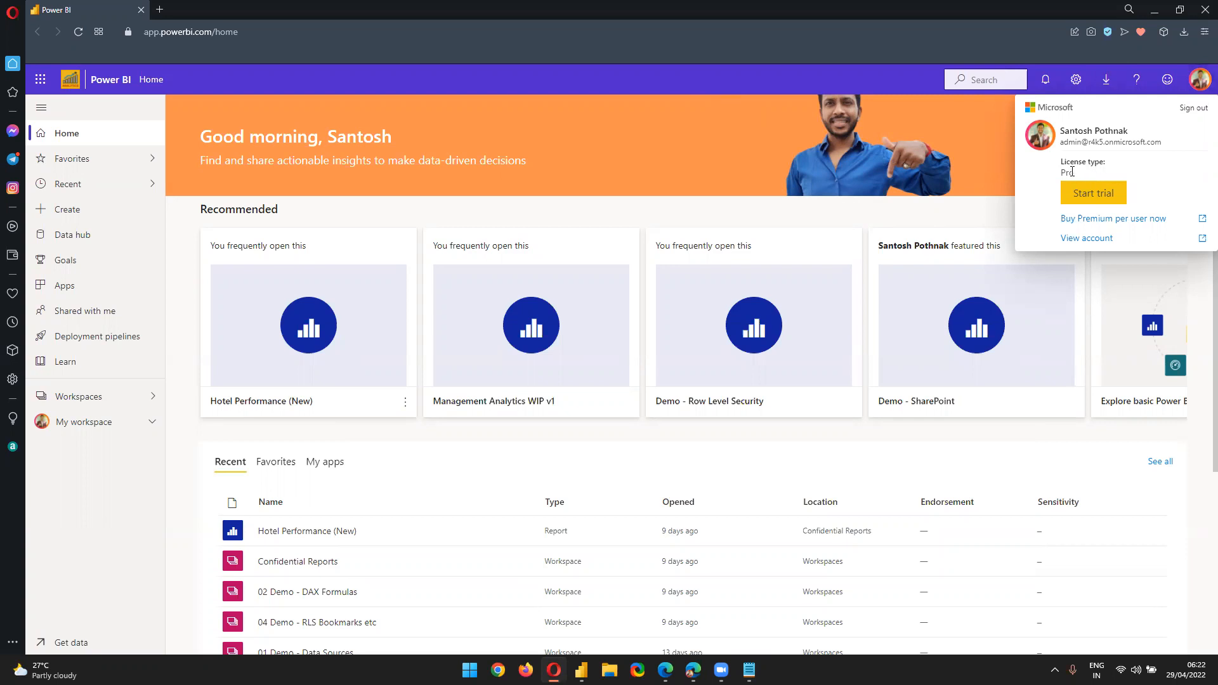
{"action": "left_click", "coordinate": [705, 80]}
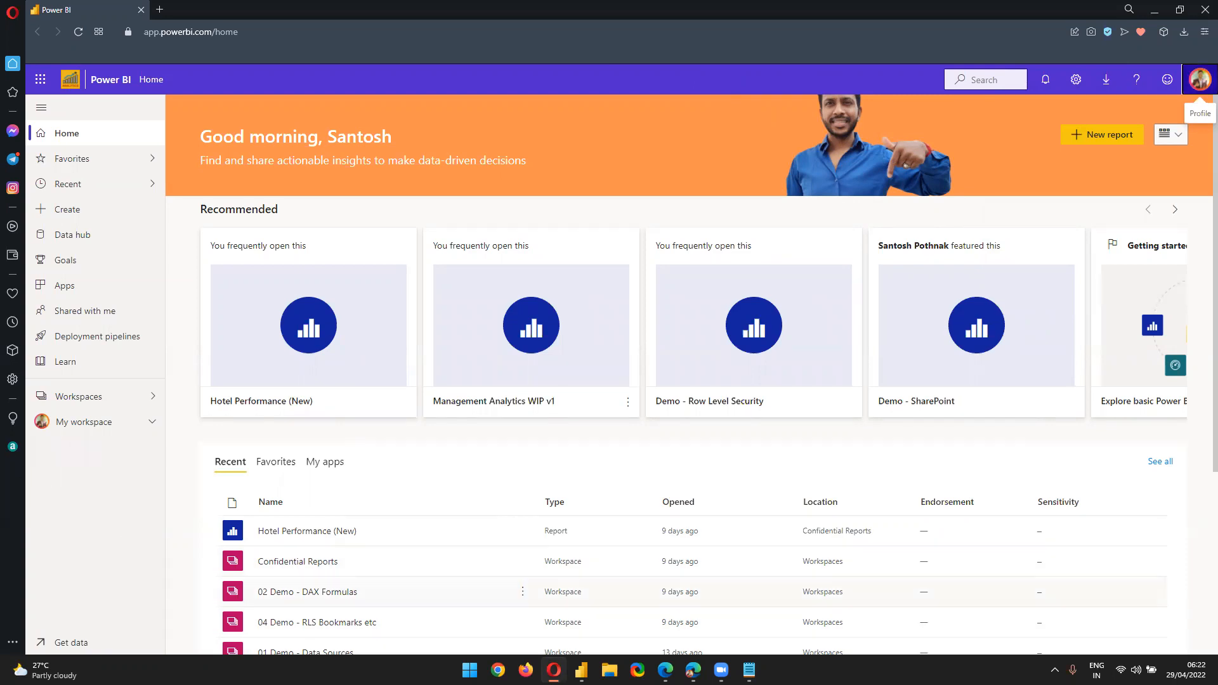
{"action": "left_click", "coordinate": [749, 670]}
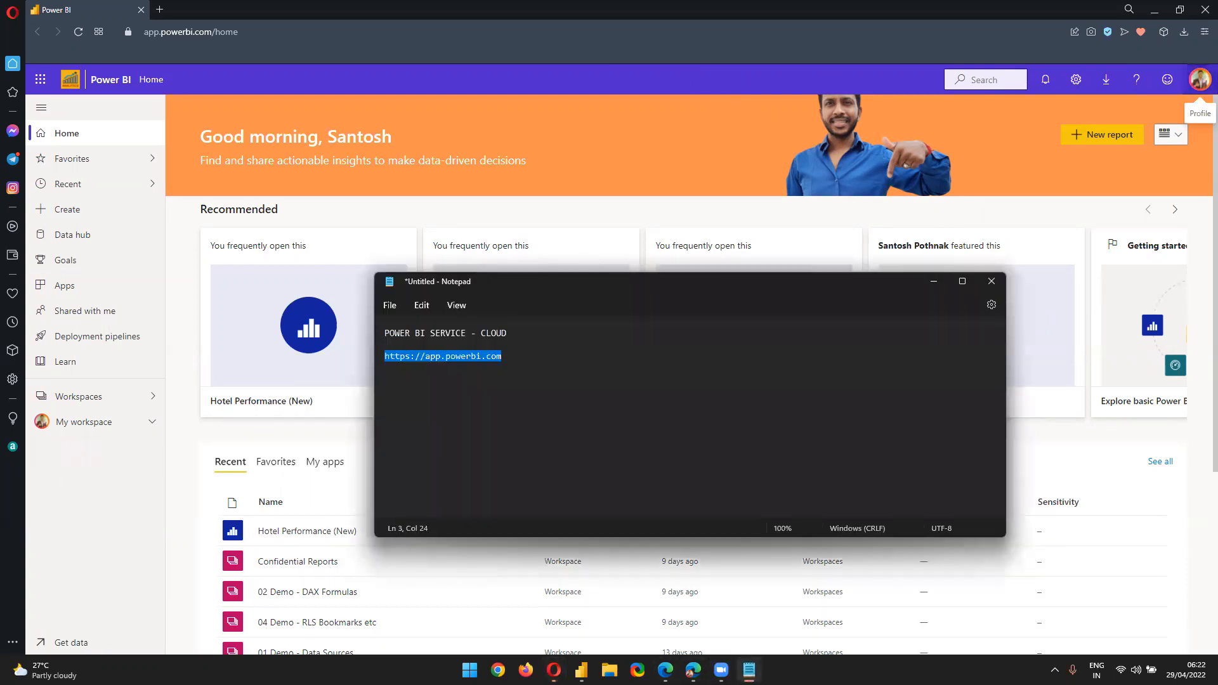
{"action": "left_click", "coordinate": [484, 449]}
{"action": "left_click_drag", "start_coordinate": [503, 356], "coordinate": [395, 357]}
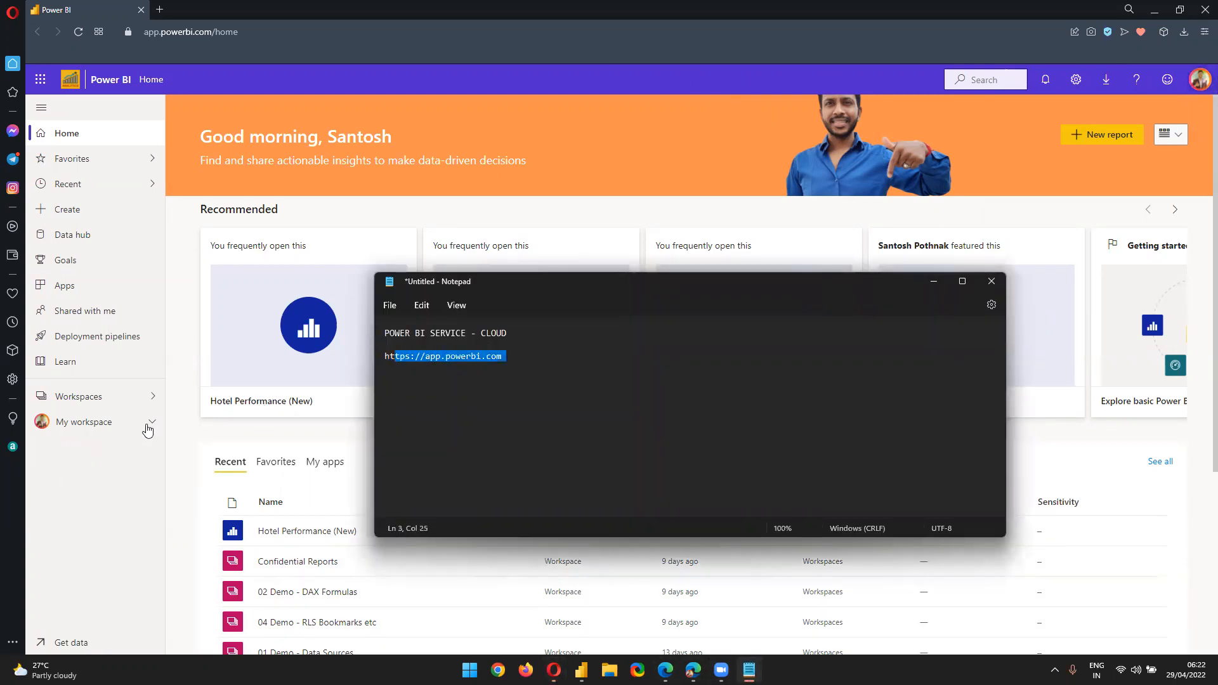
{"action": "left_click", "coordinate": [85, 483]}
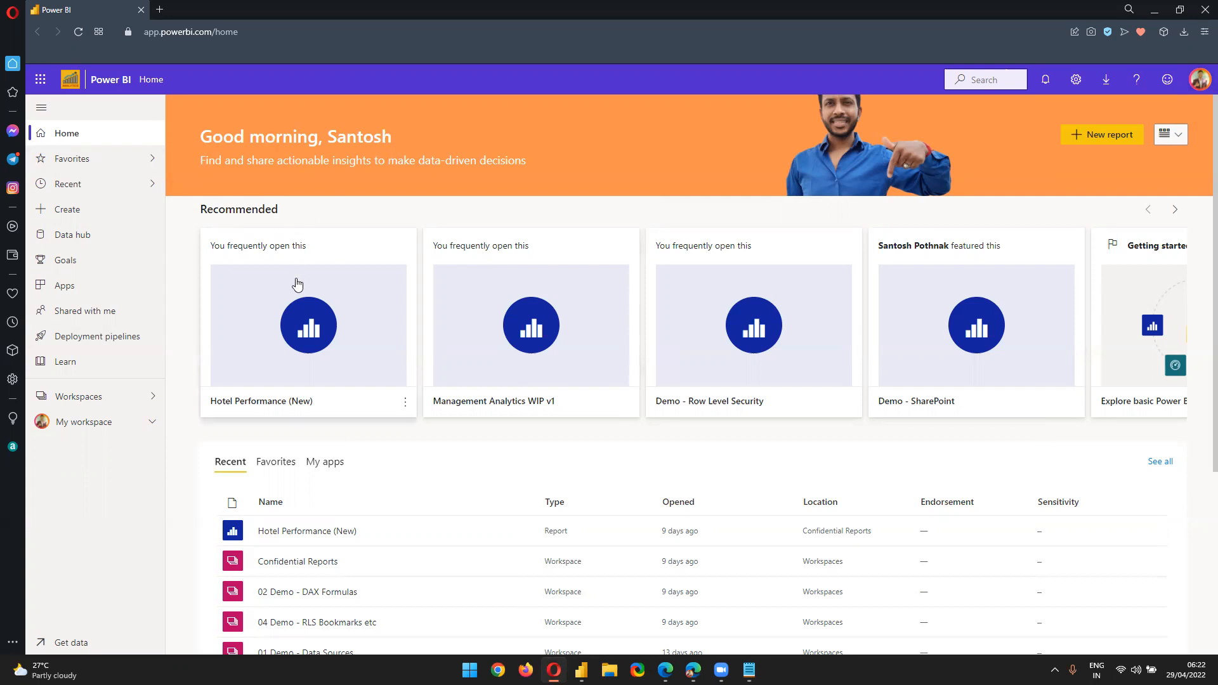
Scroll the Home page and switch between the Favorites and Recent item lists
{"action": "scroll", "coordinate": [675, 318], "scroll_direction": "down", "scroll_amount": 2}
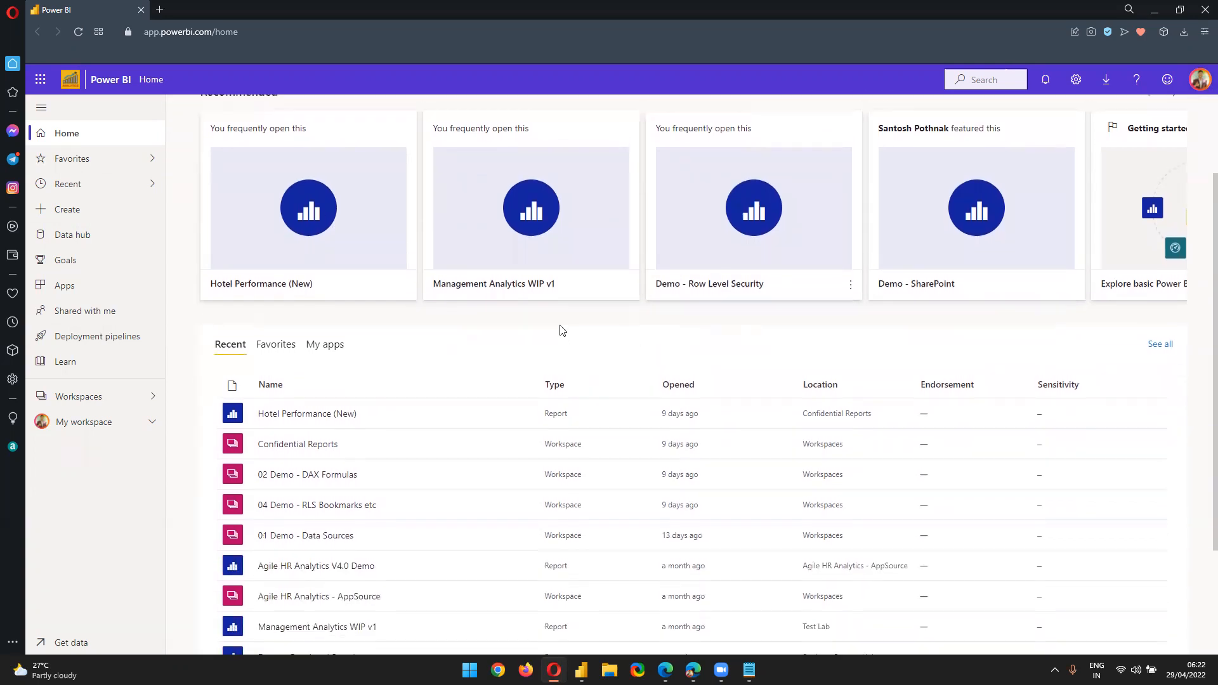
{"action": "scroll", "coordinate": [560, 329], "scroll_direction": "up", "scroll_amount": 2}
{"action": "scroll", "coordinate": [914, 333], "scroll_direction": "down", "scroll_amount": 4}
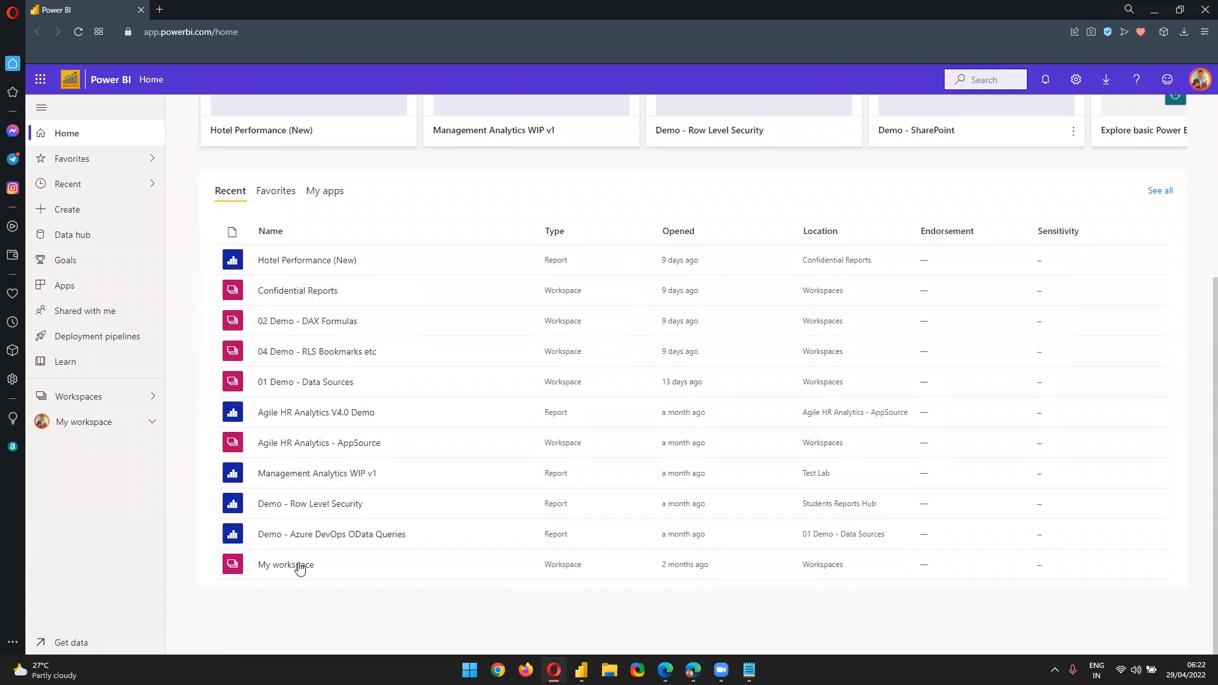
{"action": "scroll", "coordinate": [241, 274], "scroll_direction": "up", "scroll_amount": 1}
{"action": "left_click", "coordinate": [267, 259]}
{"action": "left_click", "coordinate": [236, 259]}
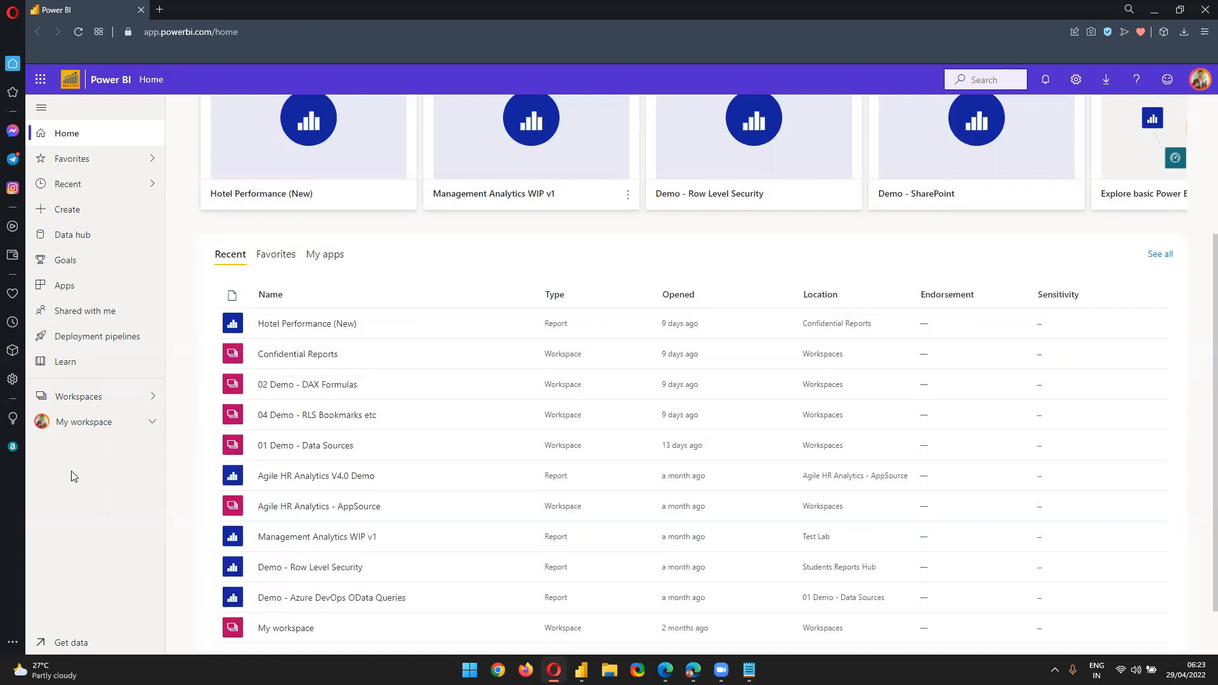
Open the Workspaces list and browse it from 01 Demo - Data Sources to Test Lab
{"action": "left_click", "coordinate": [105, 397]}
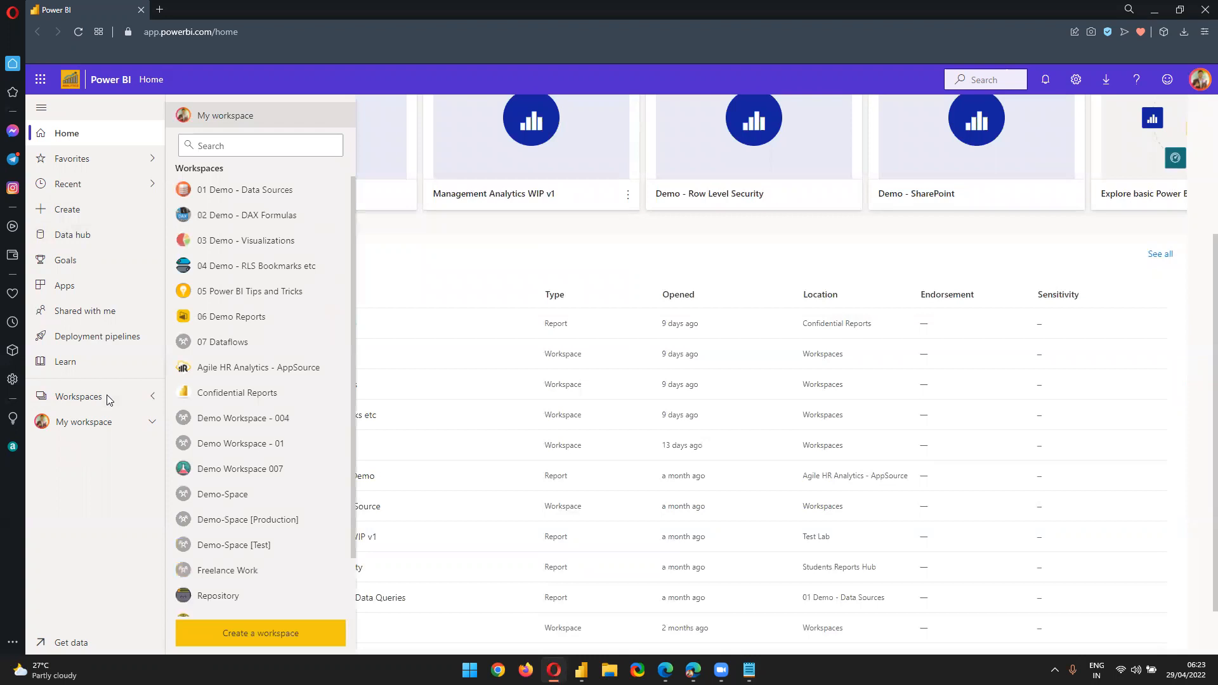
{"action": "scroll", "coordinate": [244, 558], "scroll_direction": "down", "scroll_amount": 2}
{"action": "scroll", "coordinate": [247, 565], "scroll_direction": "up", "scroll_amount": 2}
{"action": "scroll", "coordinate": [283, 519], "scroll_direction": "down", "scroll_amount": 1}
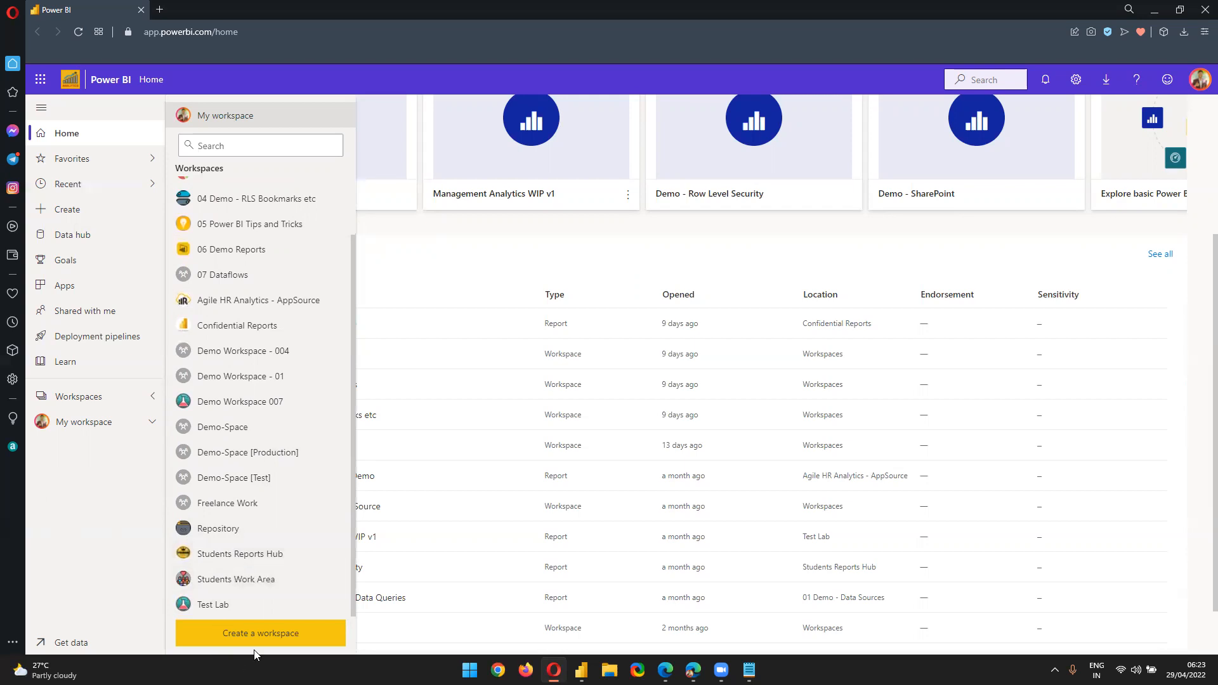
{"action": "left_click", "coordinate": [124, 396]}
{"action": "left_click", "coordinate": [123, 397]}
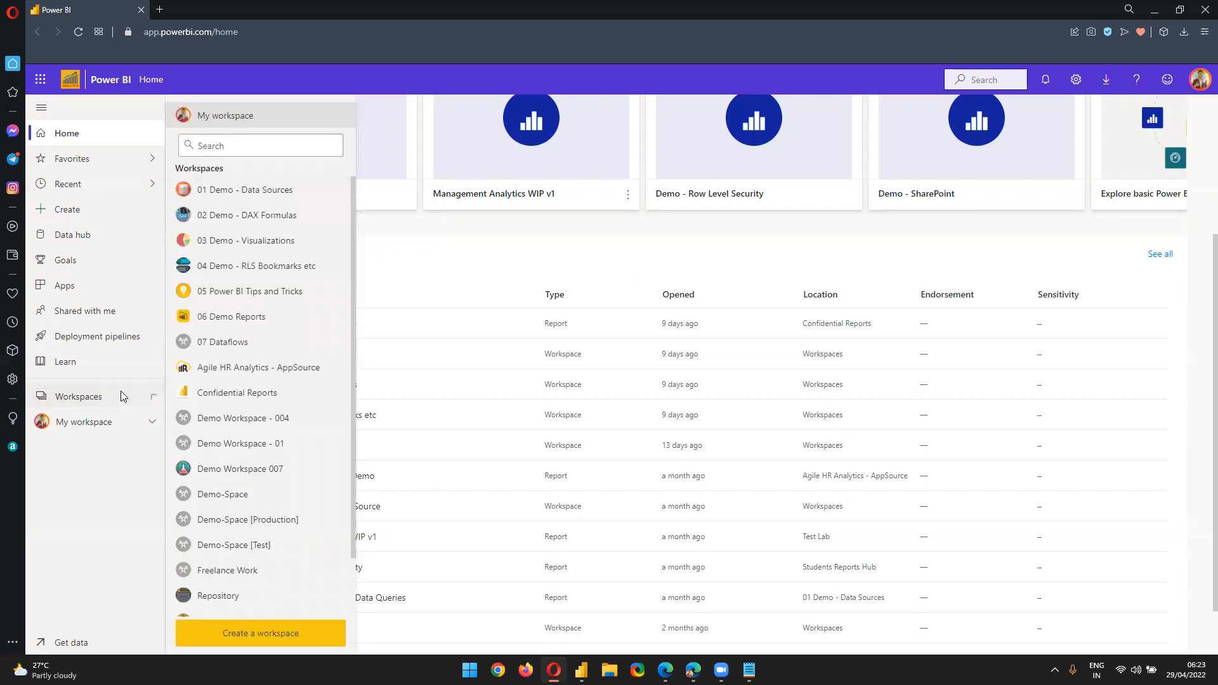
{"action": "scroll", "coordinate": [288, 264], "scroll_direction": "down", "scroll_amount": 2}
{"action": "scroll", "coordinate": [272, 377], "scroll_direction": "up", "scroll_amount": 2}
Start a new workspace and enter the name Guruschools
{"action": "left_click", "coordinate": [273, 629]}
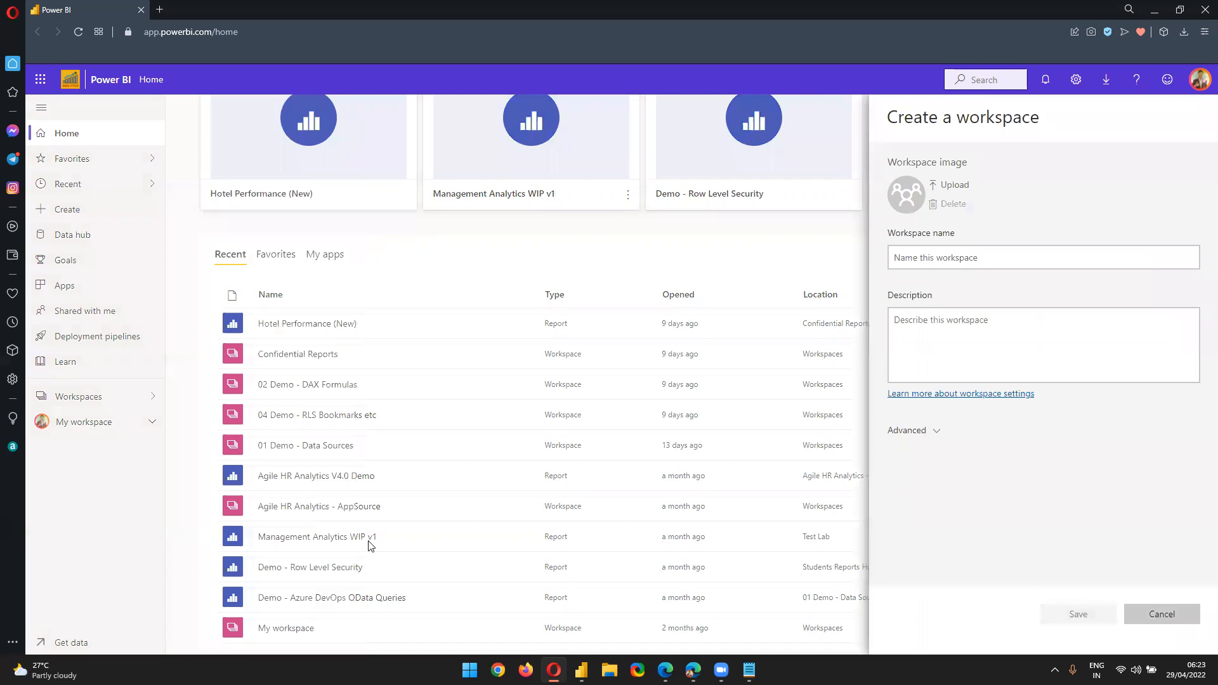
{"action": "left_click", "coordinate": [971, 252]}
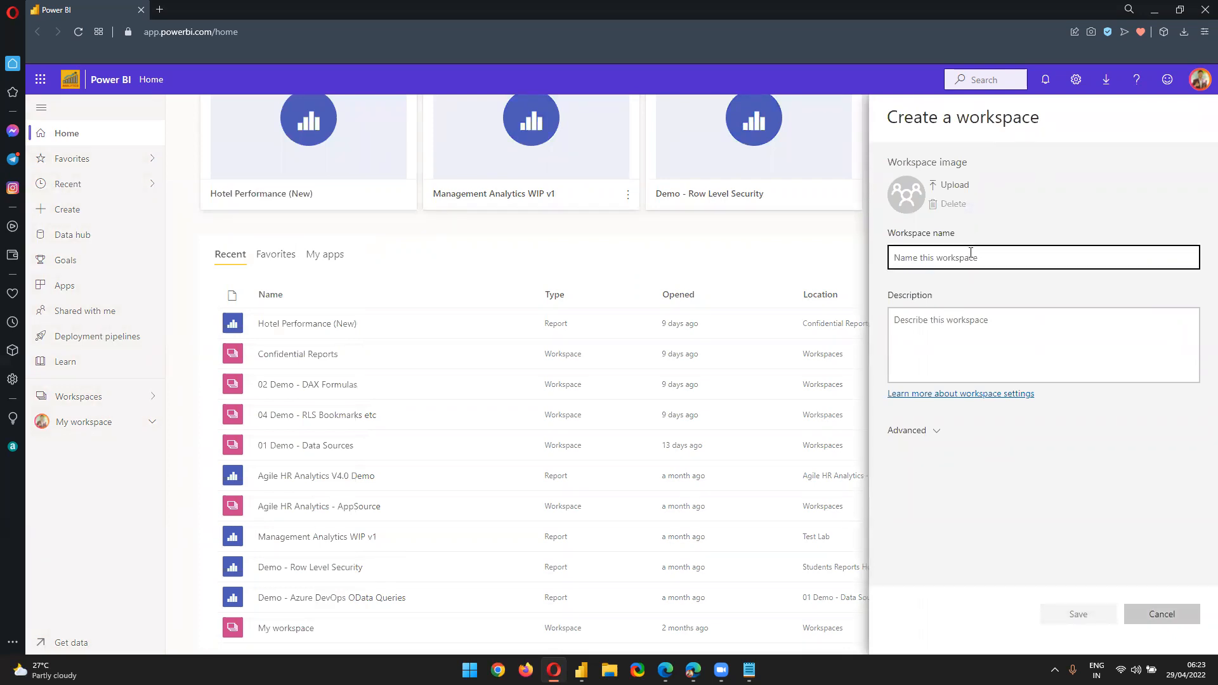
{"action": "type", "text": "Guruschools S"}
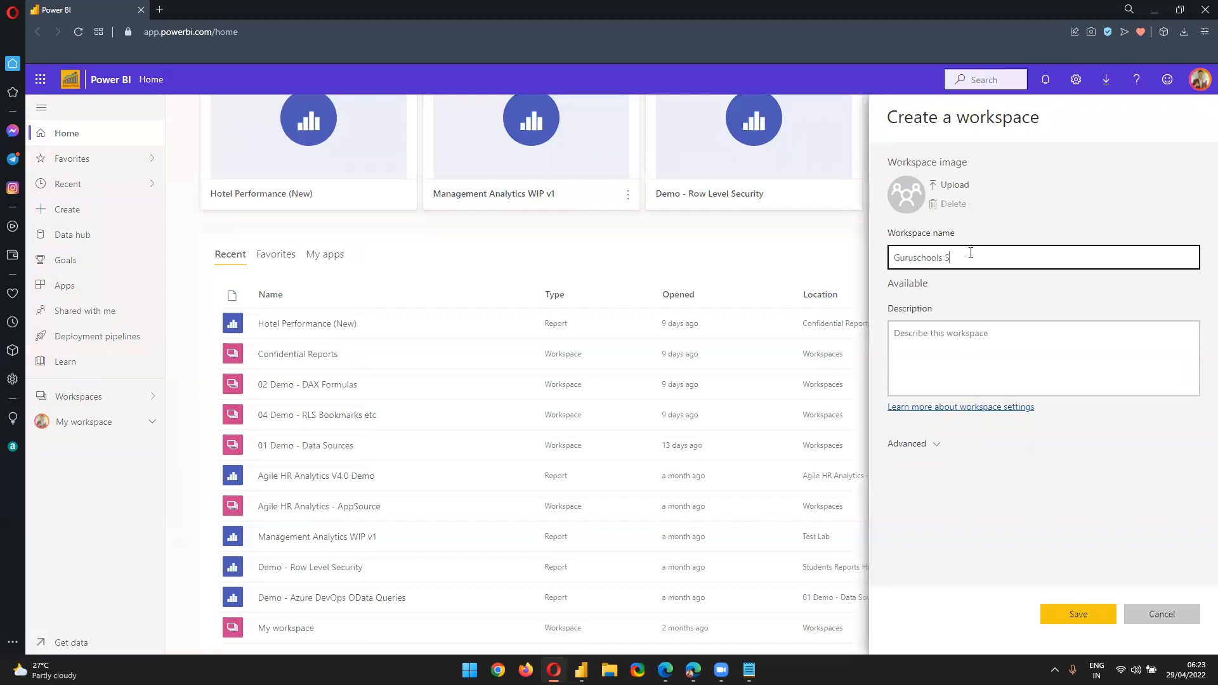
{"action": "key", "text": "BackSpace"}
Describe the workspace as holding reports developed by Students, toggle Advanced, and save it
{"action": "left_click", "coordinate": [942, 347]}
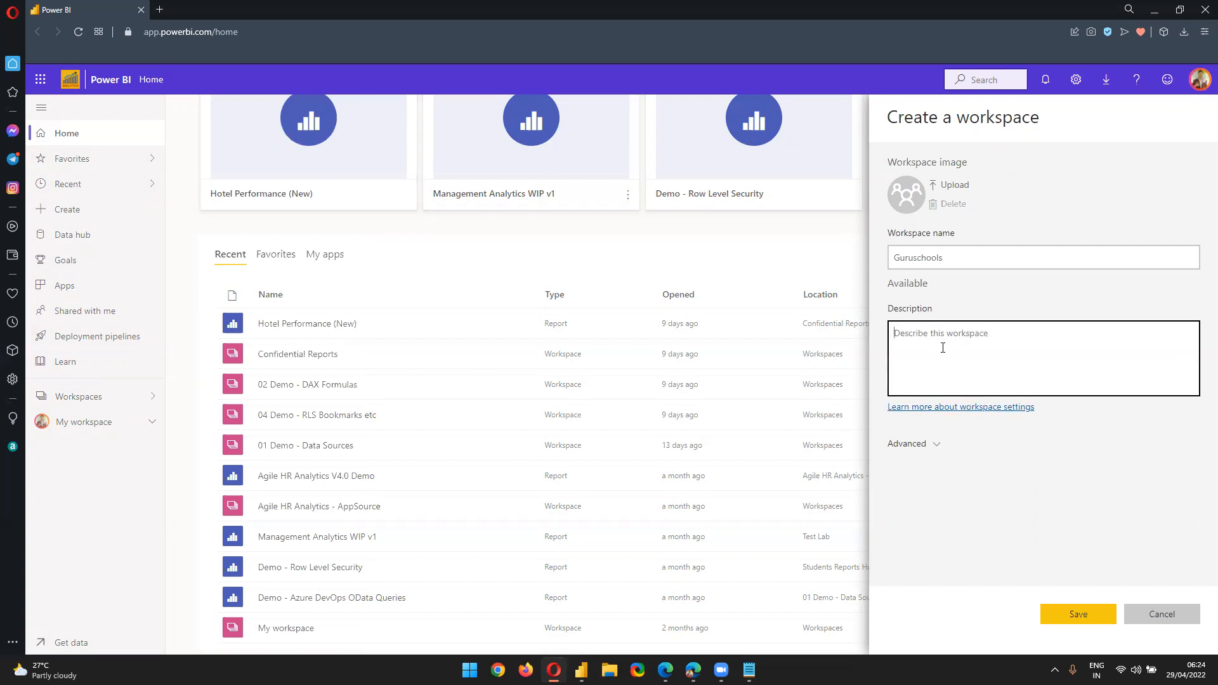
{"action": "type", "text": "Tem"}
{"action": "key", "text": "BackSpace"}
{"action": "key", "text": "BackSpace"}
{"action": "key", "text": "BackSpace"}
{"action": "type", "text": "Th repp"}
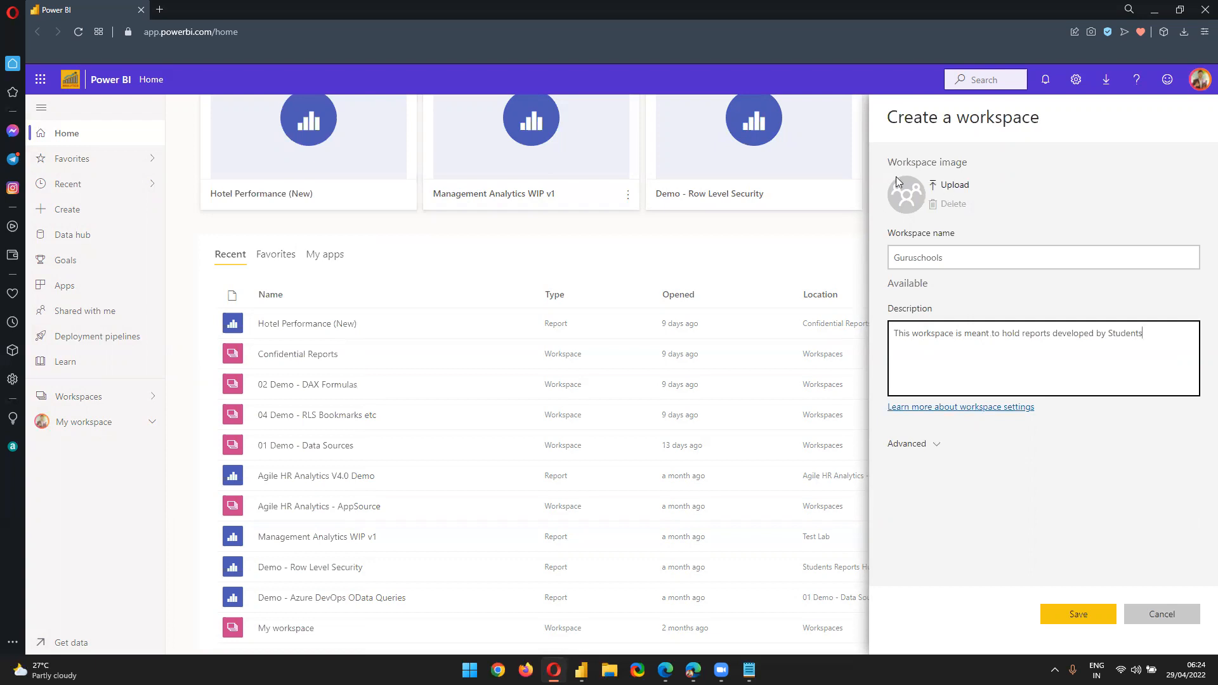
{"action": "left_click", "coordinate": [928, 452]}
{"action": "left_click", "coordinate": [929, 452]}
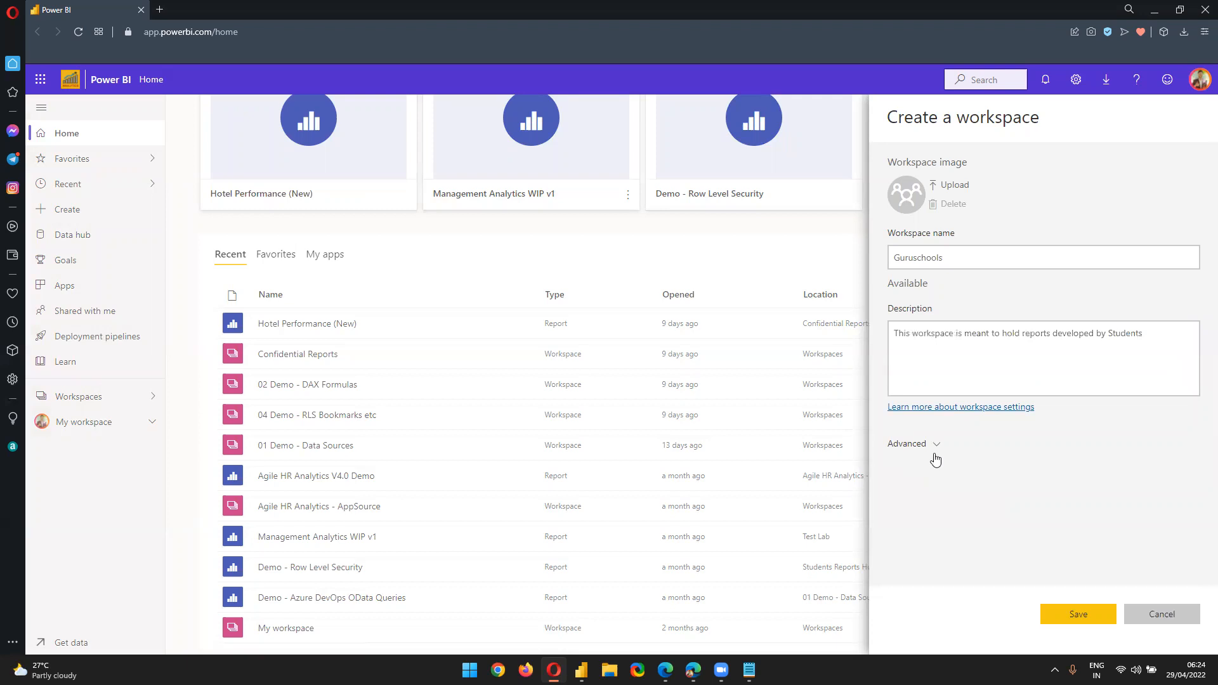
{"action": "left_click", "coordinate": [1067, 615]}
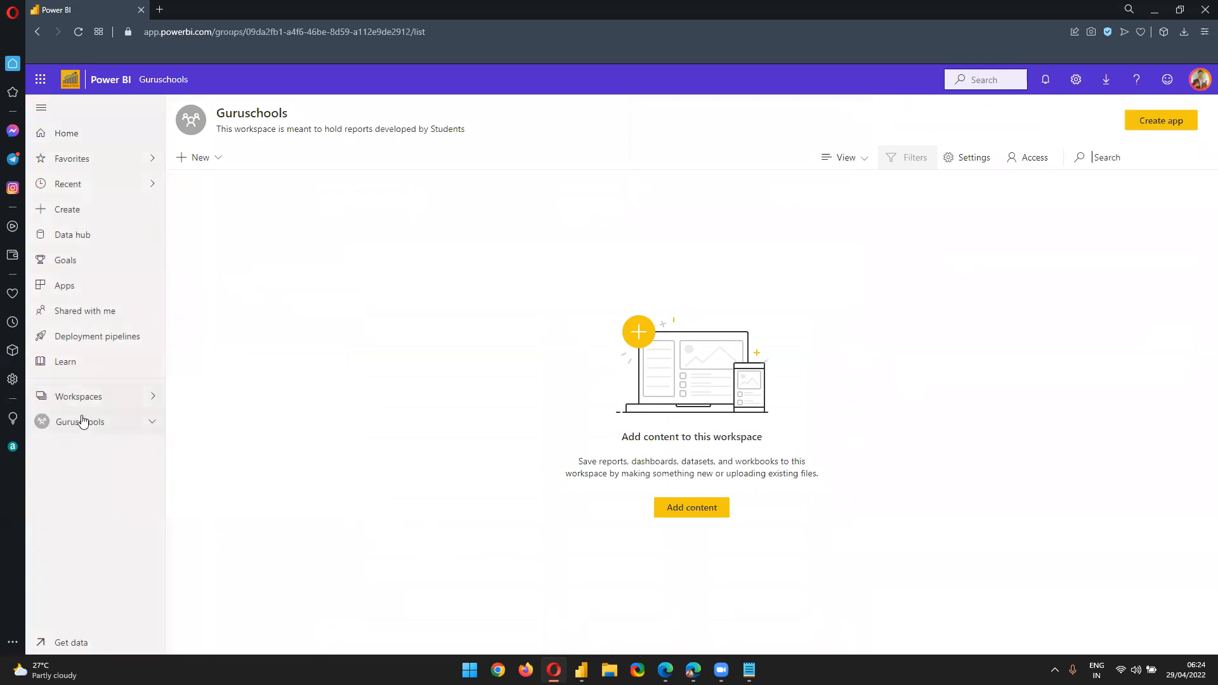
{"action": "left_click", "coordinate": [87, 404]}
{"action": "scroll", "coordinate": [260, 254], "scroll_direction": "down", "scroll_amount": 3}
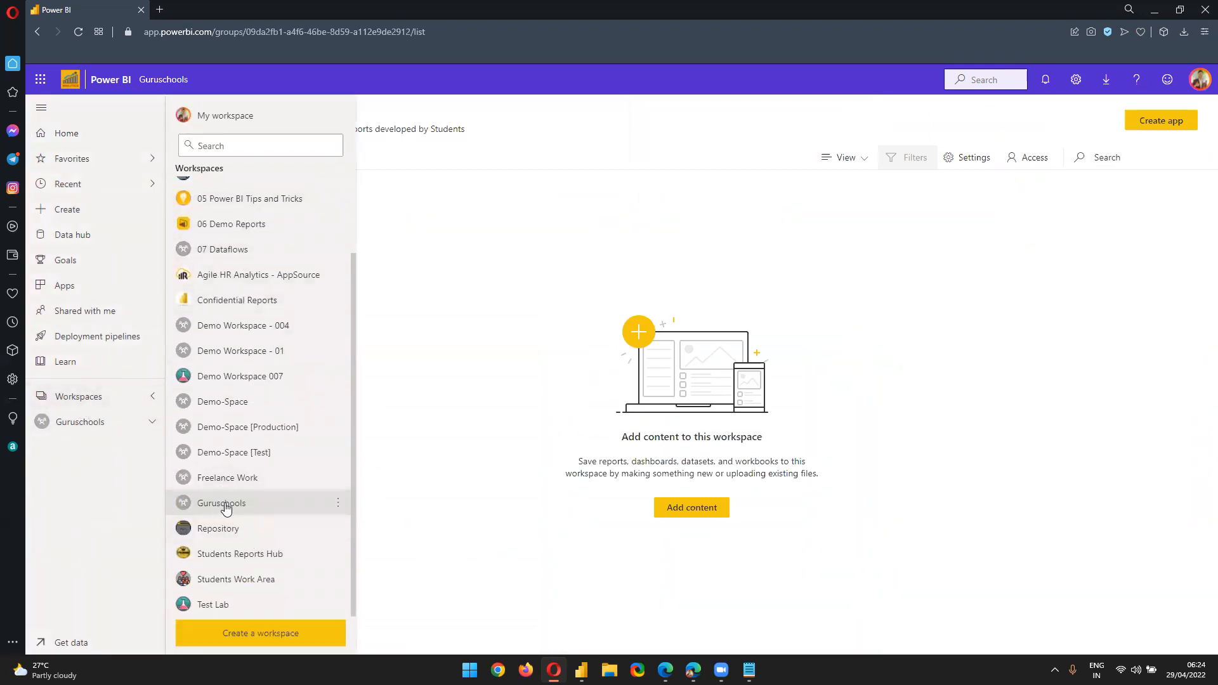
{"action": "left_click", "coordinate": [91, 430]}
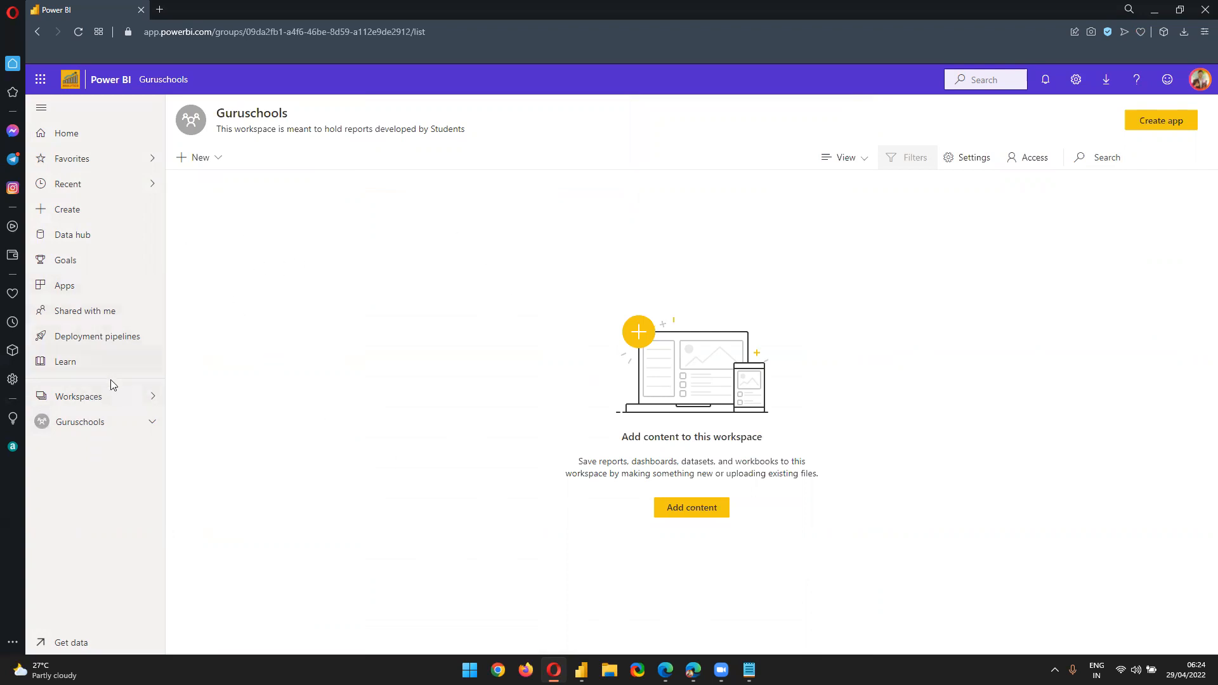
{"action": "left_click", "coordinate": [101, 398]}
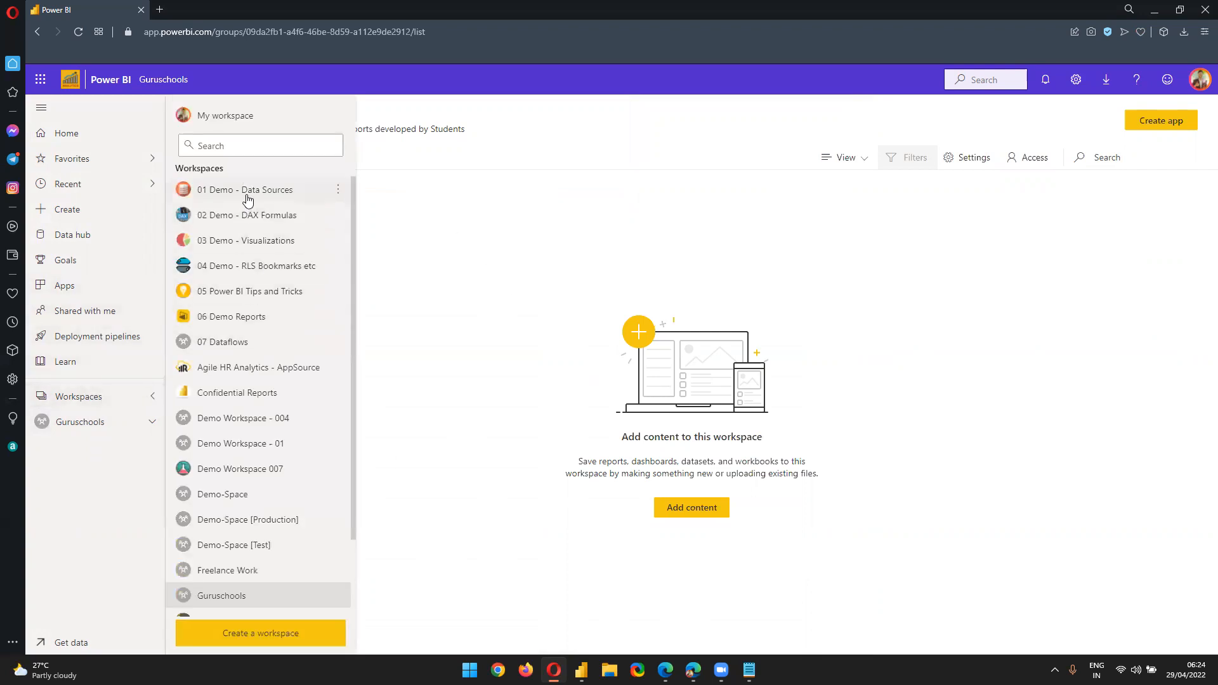
{"action": "left_click", "coordinate": [270, 194]}
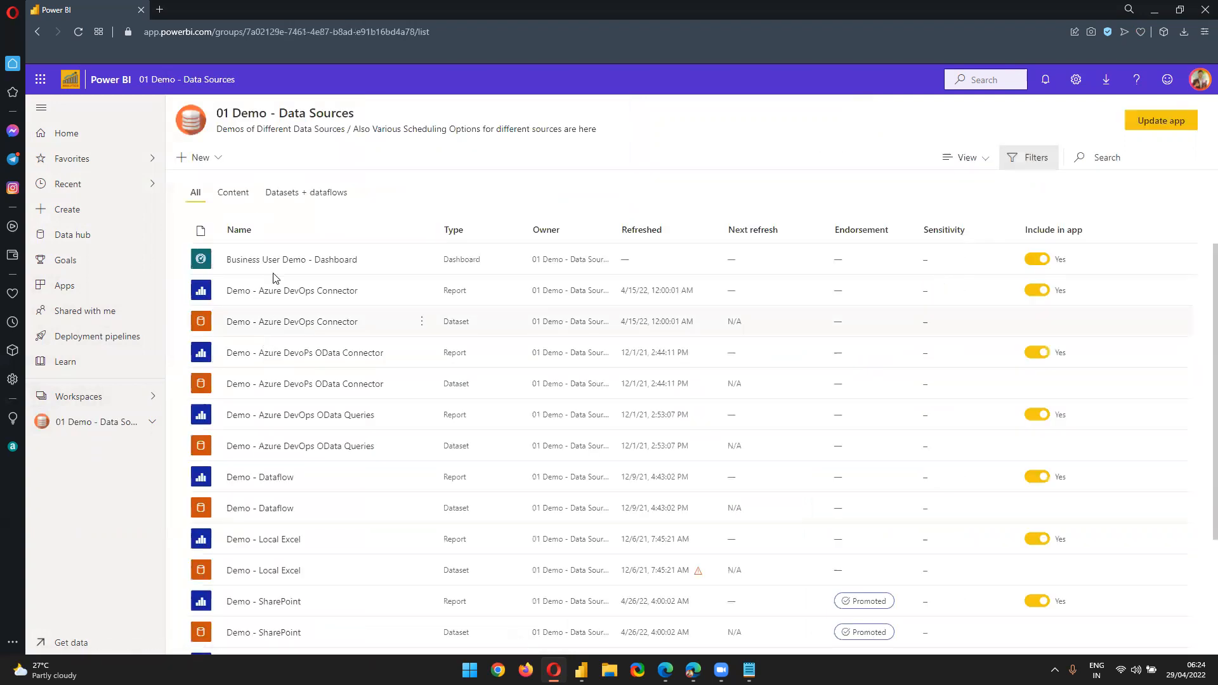
{"action": "scroll", "coordinate": [347, 510], "scroll_direction": "down", "scroll_amount": 3}
{"action": "scroll", "coordinate": [367, 504], "scroll_direction": "up", "scroll_amount": 3}
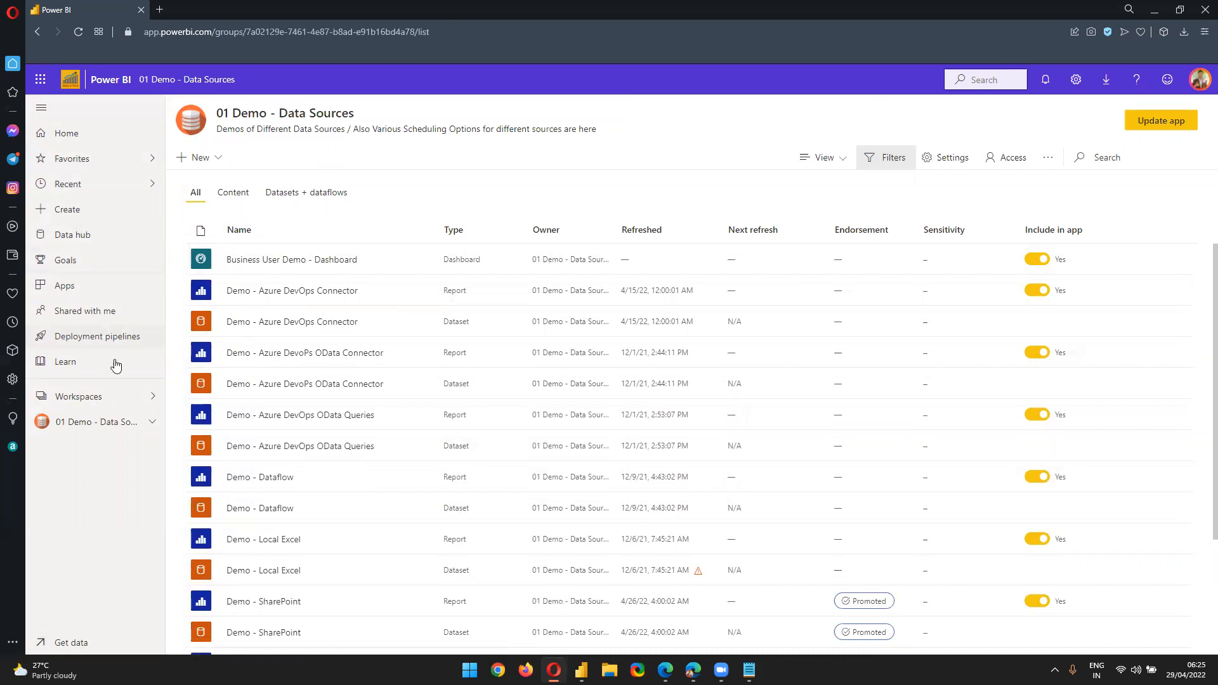
{"action": "left_click", "coordinate": [89, 406]}
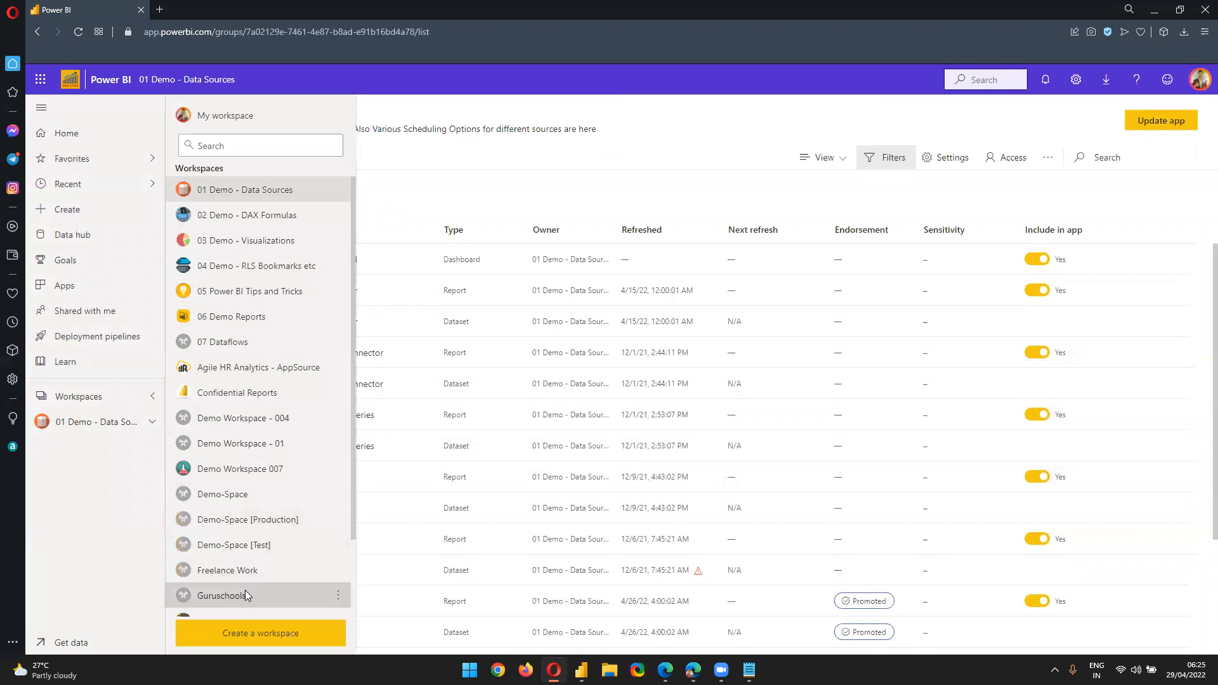
{"action": "left_click", "coordinate": [245, 595]}
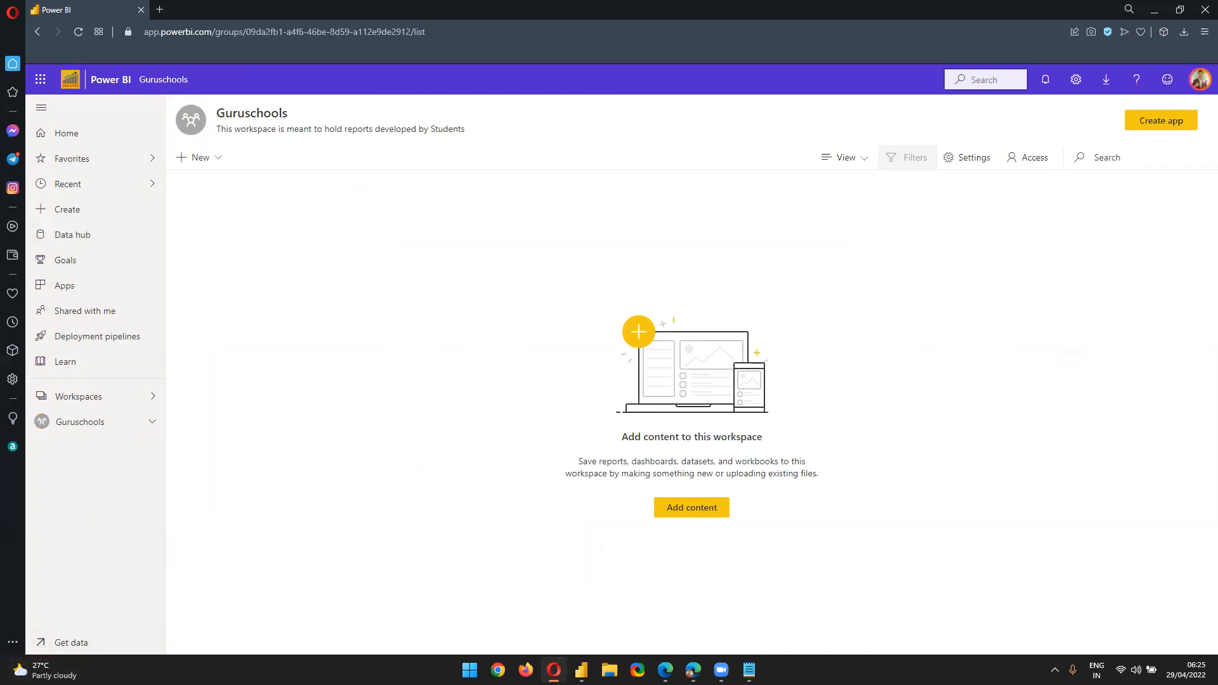
{"action": "left_click", "coordinate": [581, 670]}
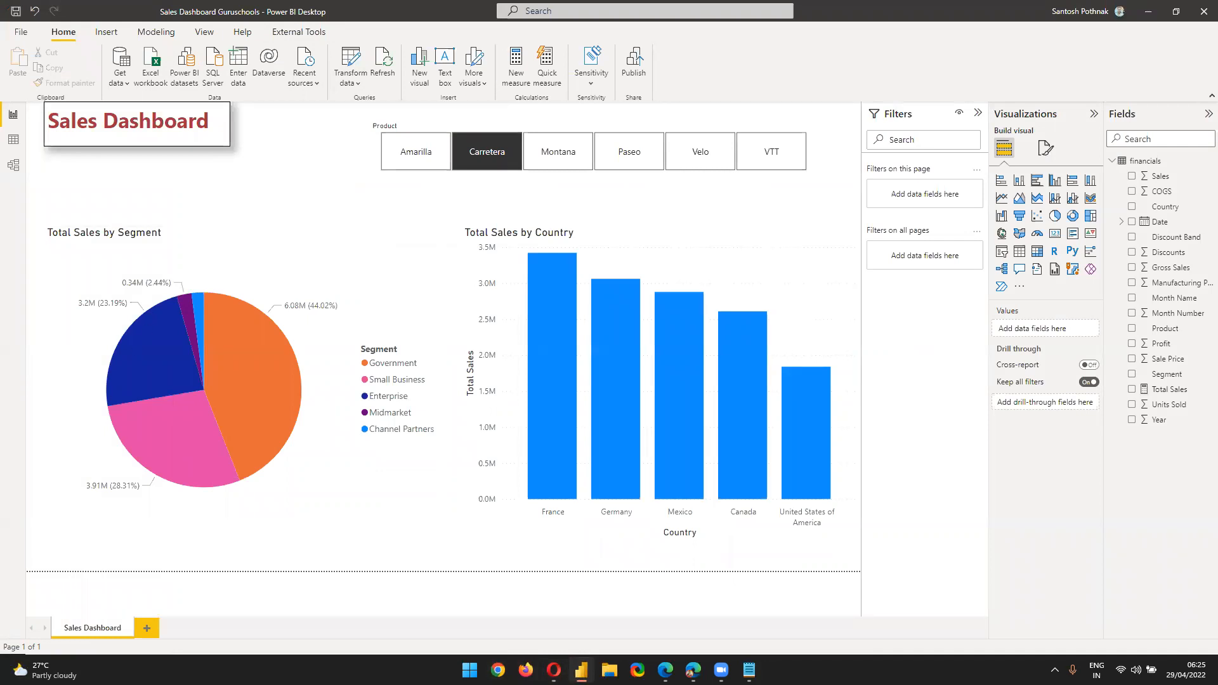
Save the Sales Dashboard report and switch back to the Guruschools workspace in the browser
{"action": "left_click", "coordinate": [21, 32]}
{"action": "left_click", "coordinate": [57, 94]}
{"action": "left_click", "coordinate": [554, 670]}
Compare the service's signed-in account with the account Power BI Desktop uses
{"action": "left_click", "coordinate": [1199, 81]}
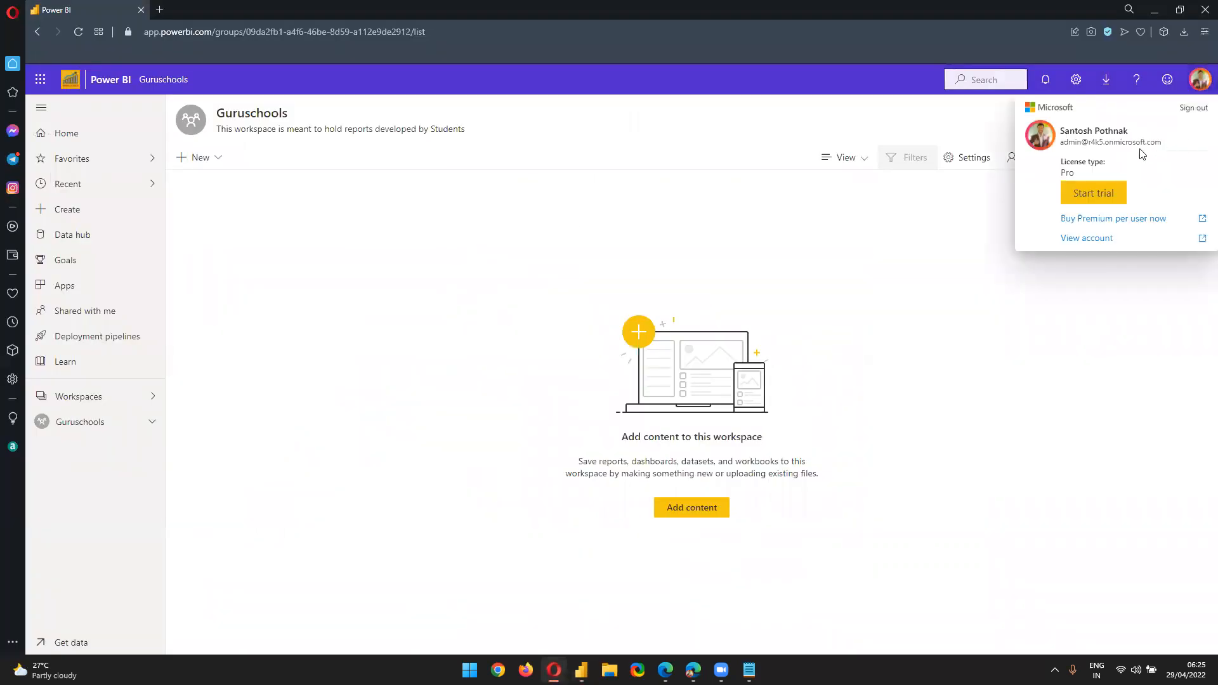
{"action": "triple_click", "coordinate": [1061, 143]}
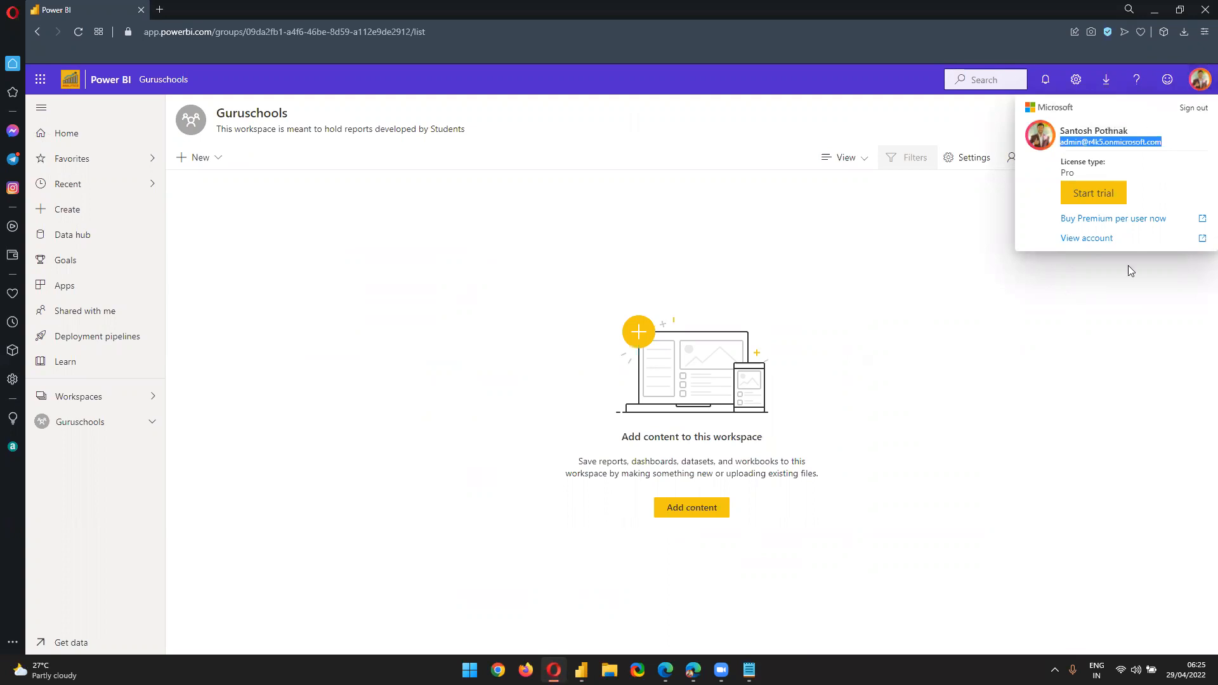
{"action": "left_click", "coordinate": [1022, 333]}
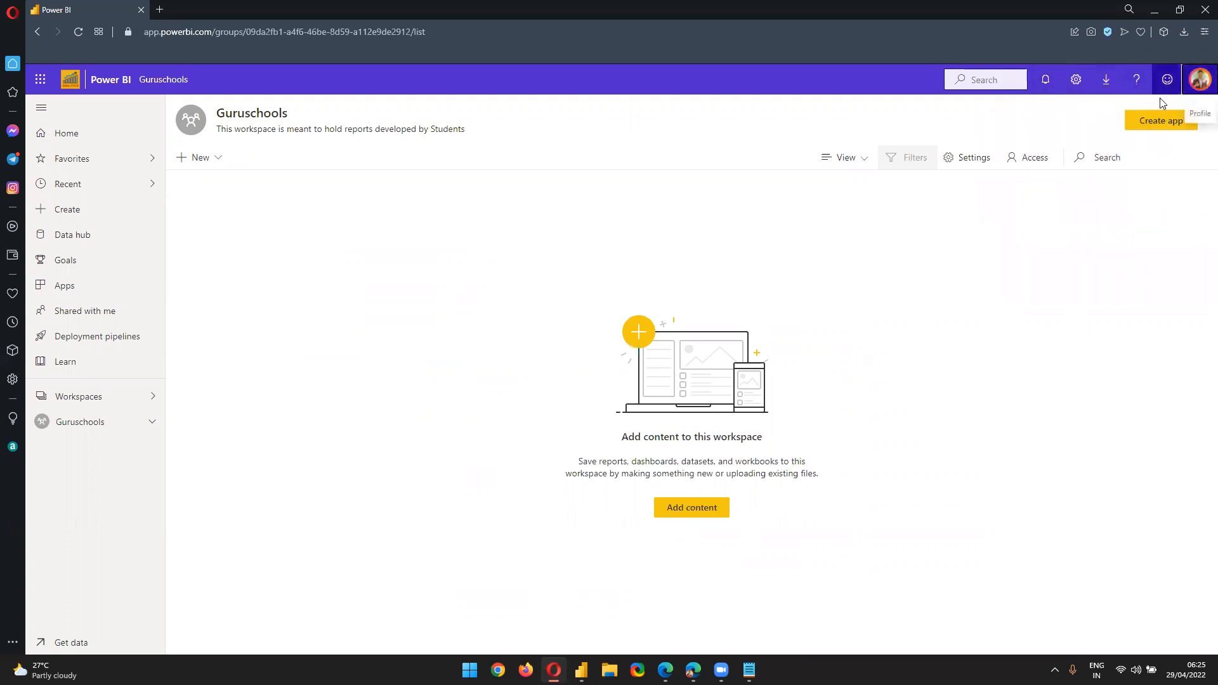
{"action": "key", "text": "alt+Tab"}
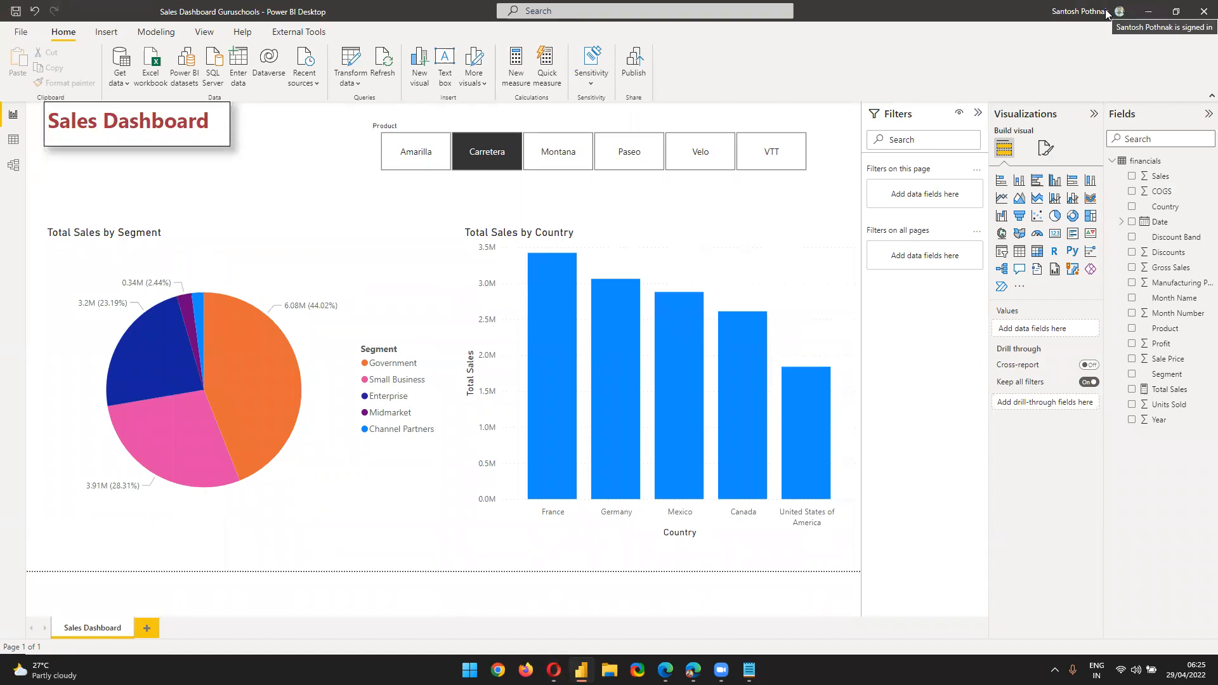
{"action": "left_click", "coordinate": [1104, 14]}
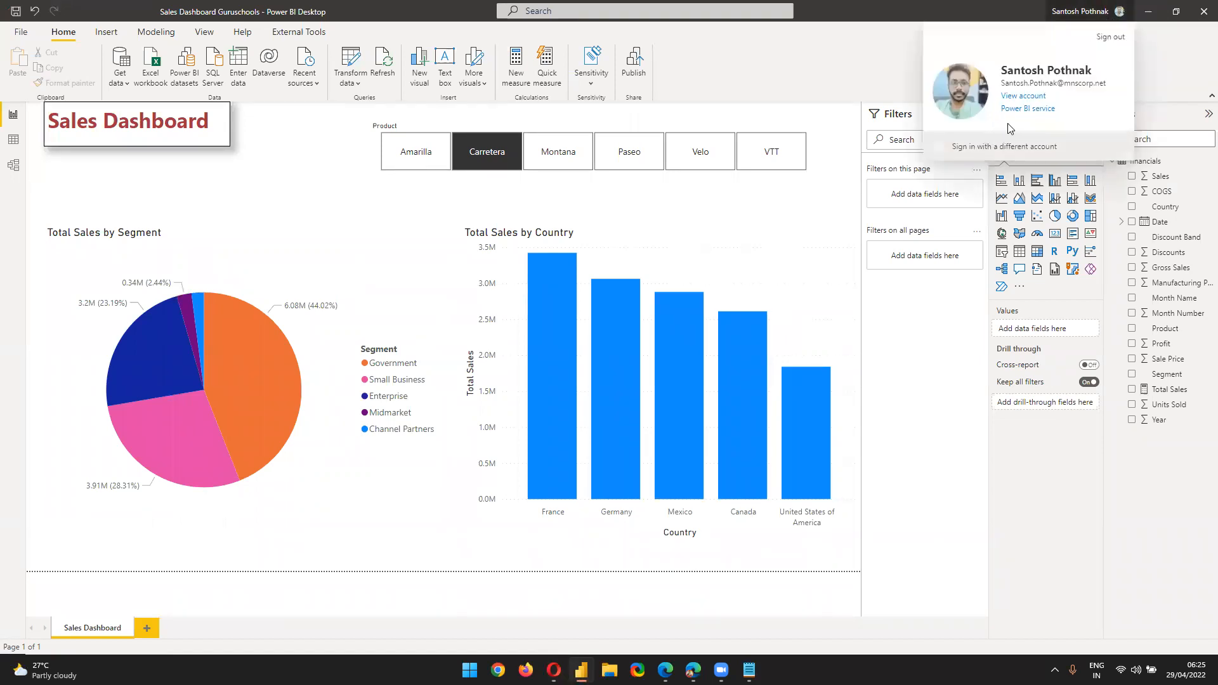
Choose to sign in with a different account, paste the other account's e-mail, and continue
{"action": "left_click", "coordinate": [1009, 150]}
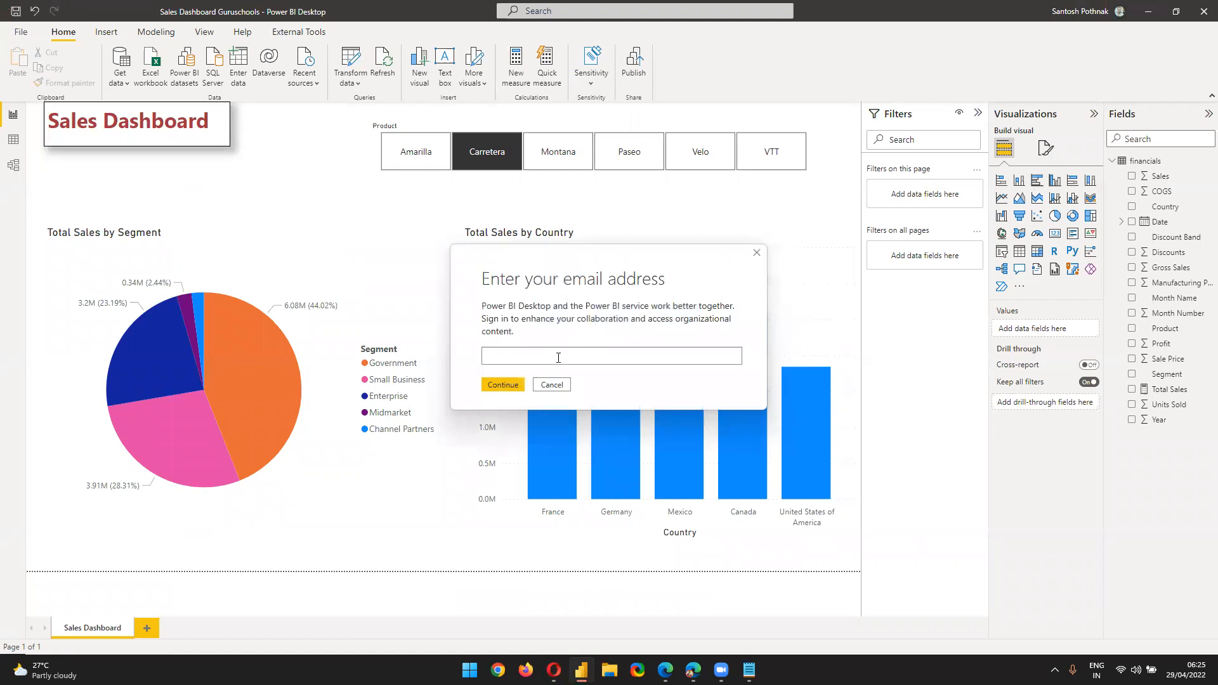
{"action": "key", "text": "ctrl+v"}
{"action": "left_click", "coordinate": [515, 385]}
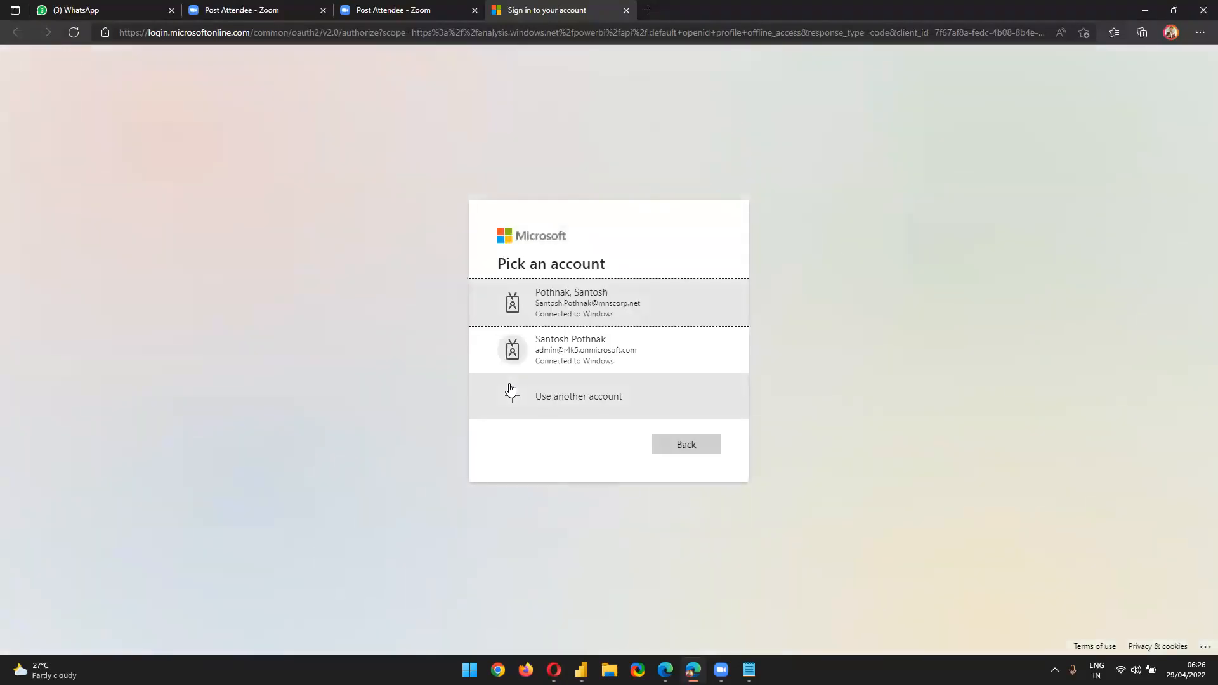
Pick the second work account on the sign-in page and close the authentication-complete page
{"action": "left_click", "coordinate": [621, 344]}
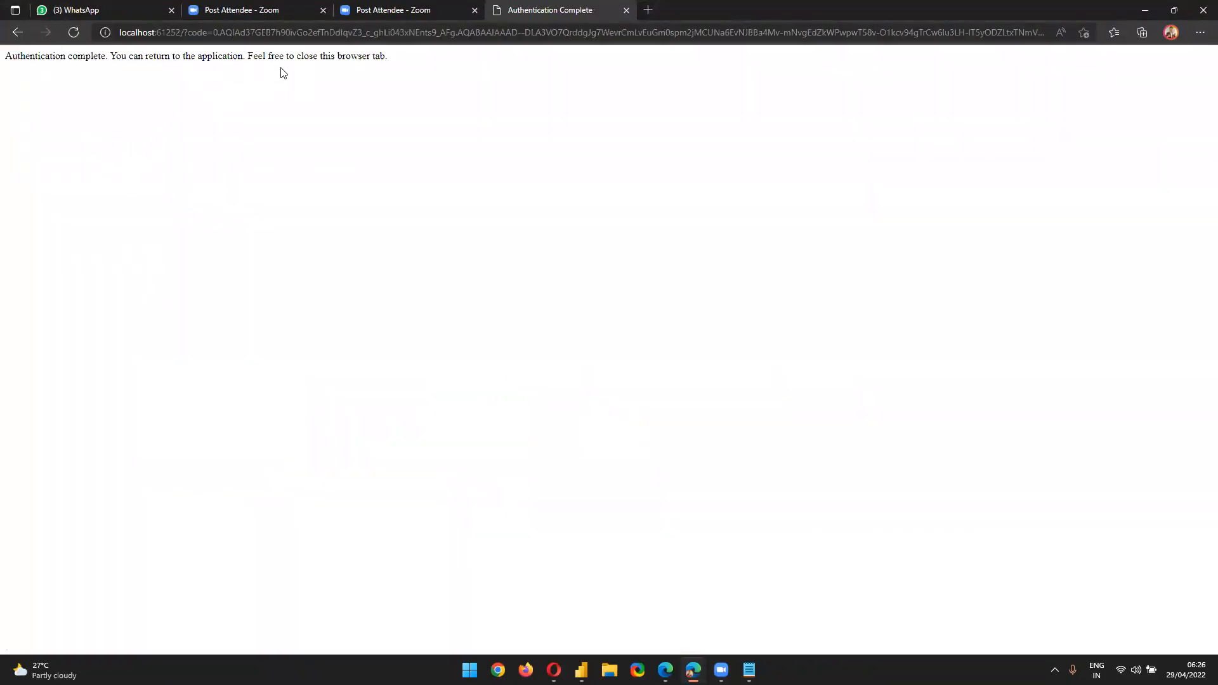
{"action": "left_click", "coordinate": [626, 10]}
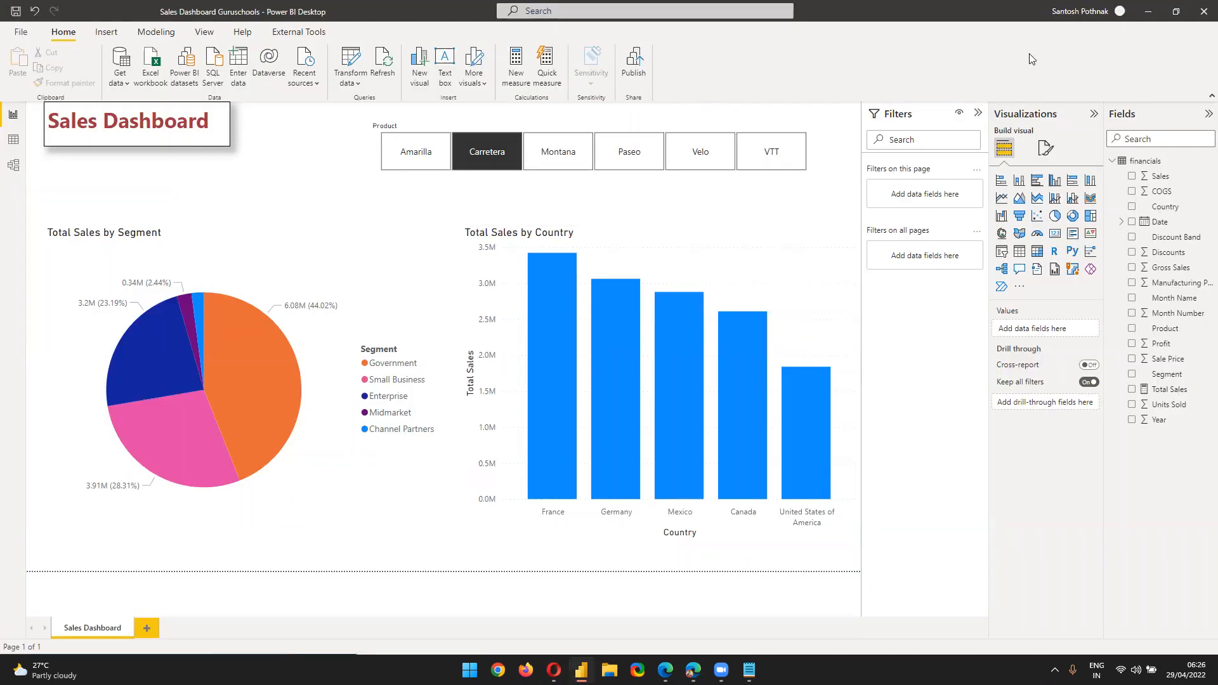
{"action": "left_click", "coordinate": [1081, 10]}
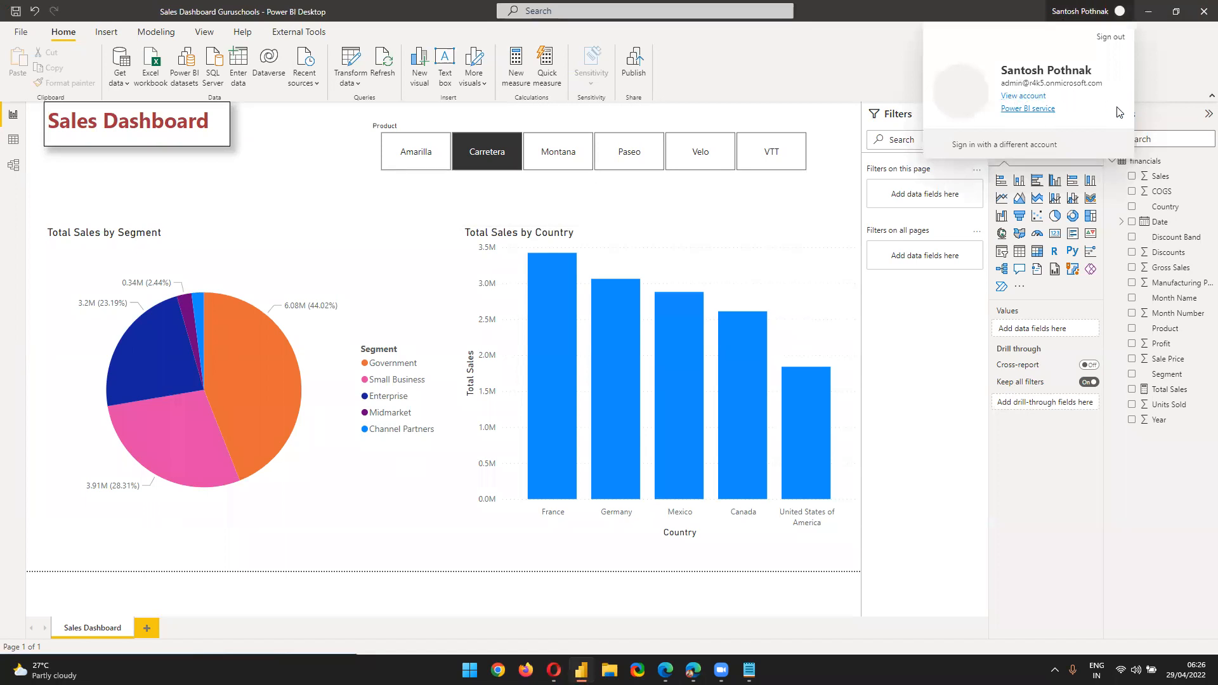
{"action": "left_click", "coordinate": [878, 62]}
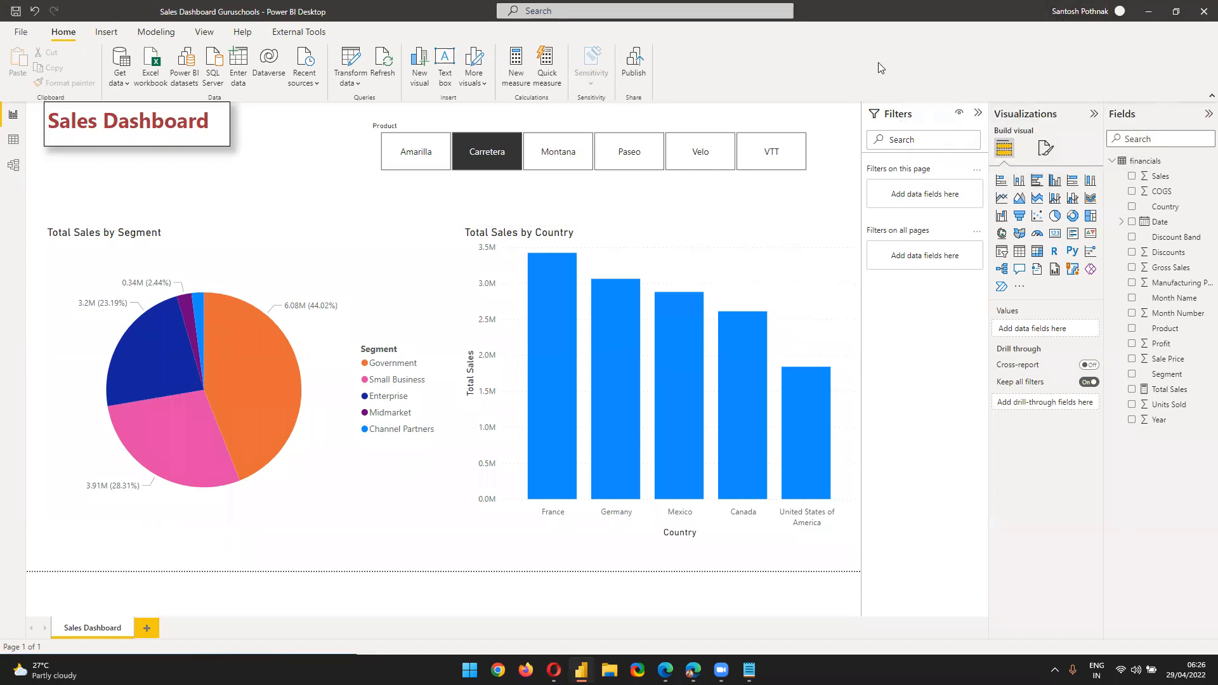
{"action": "left_click", "coordinate": [1107, 19]}
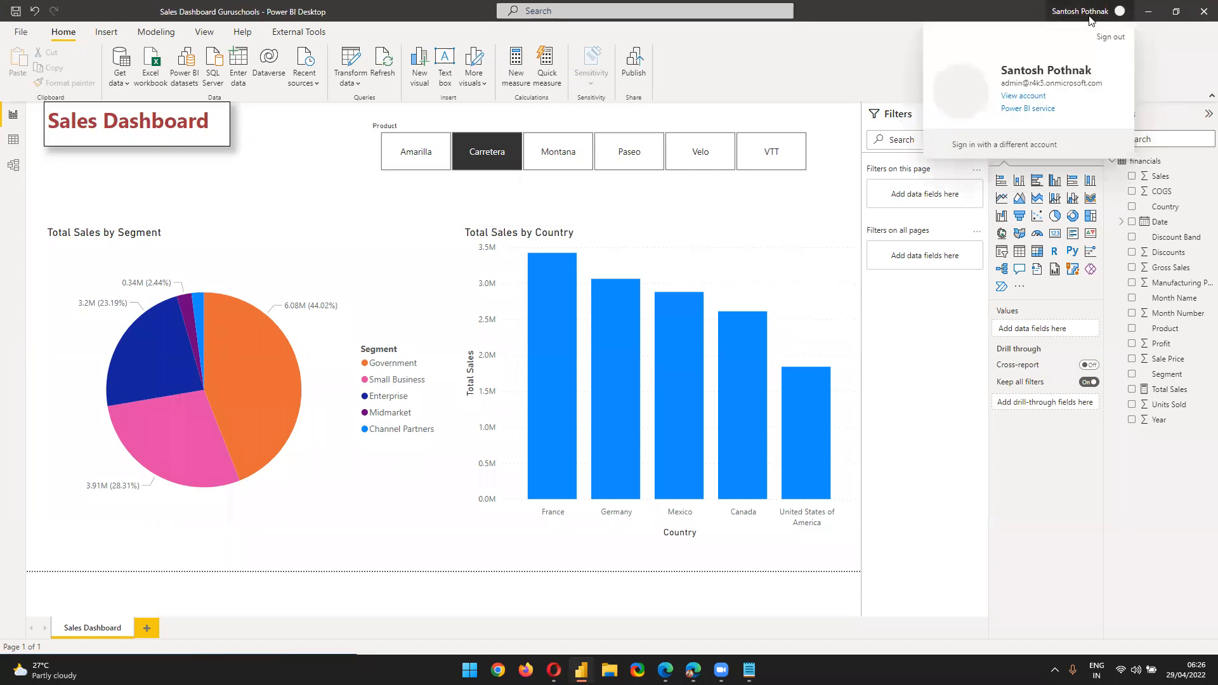
{"action": "left_click", "coordinate": [824, 54]}
{"action": "left_click", "coordinate": [1091, 12]}
{"action": "left_click", "coordinate": [724, 65]}
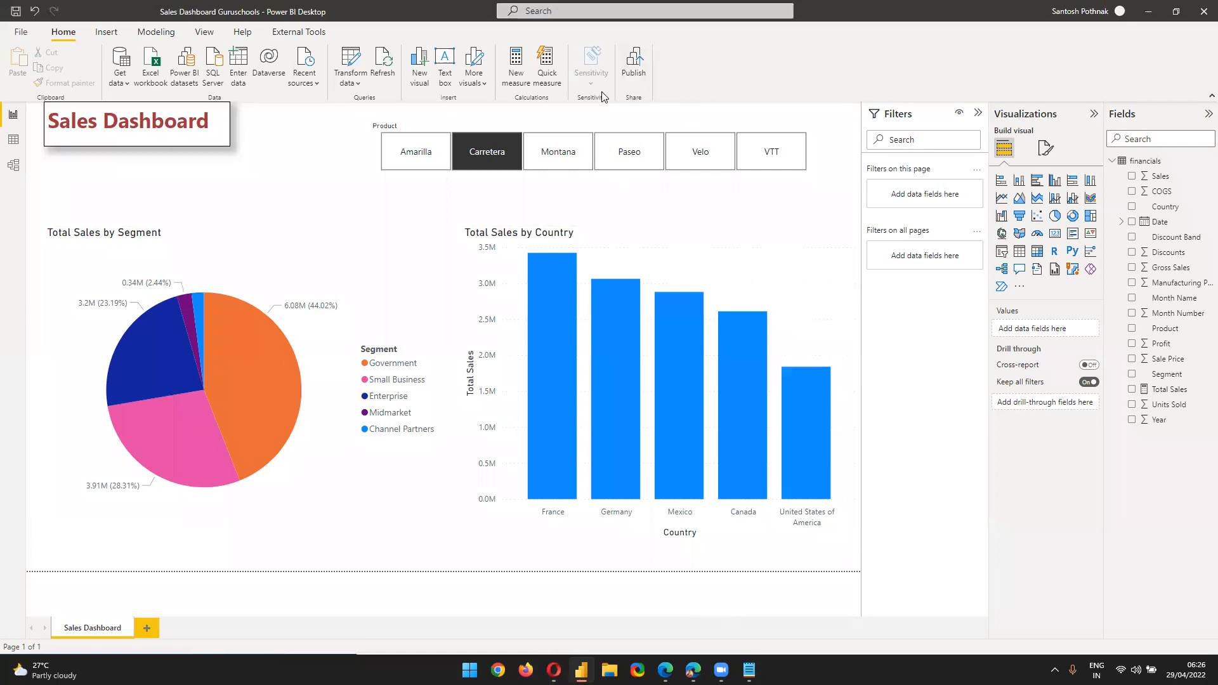
Start publishing from Desktop and choose Guruschools as the destination workspace
{"action": "left_click", "coordinate": [633, 69]}
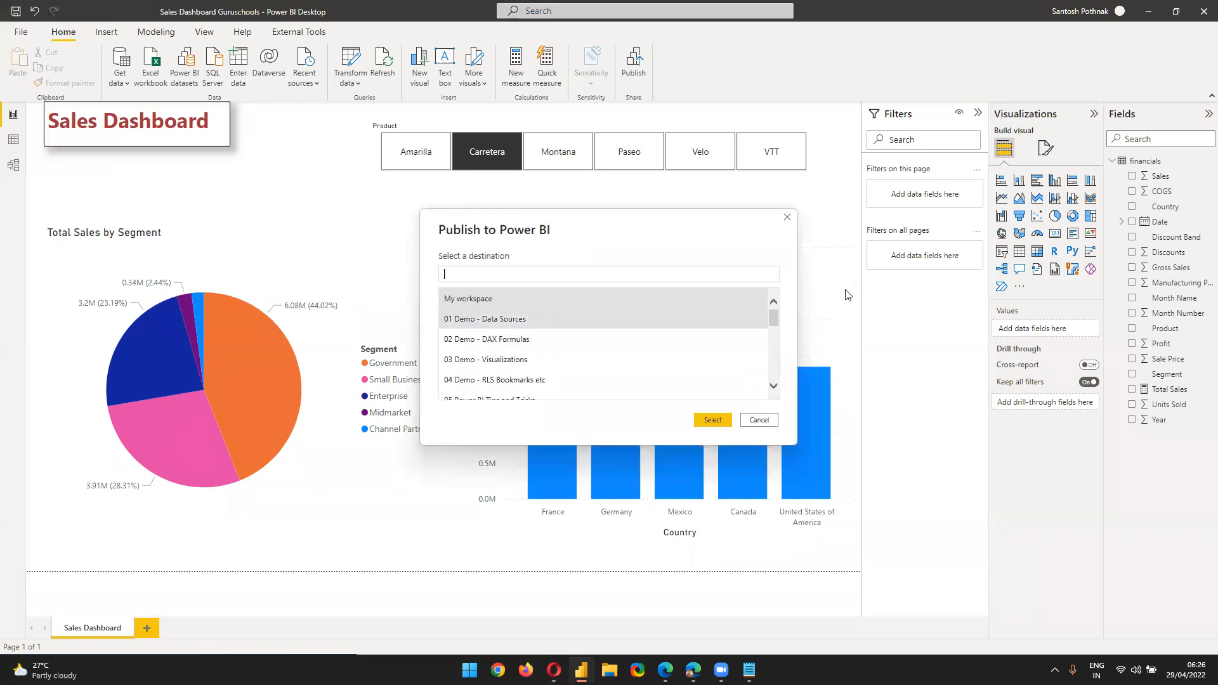
{"action": "scroll", "coordinate": [545, 363], "scroll_direction": "down", "scroll_amount": 1}
{"action": "scroll", "coordinate": [544, 365], "scroll_direction": "down", "scroll_amount": 6}
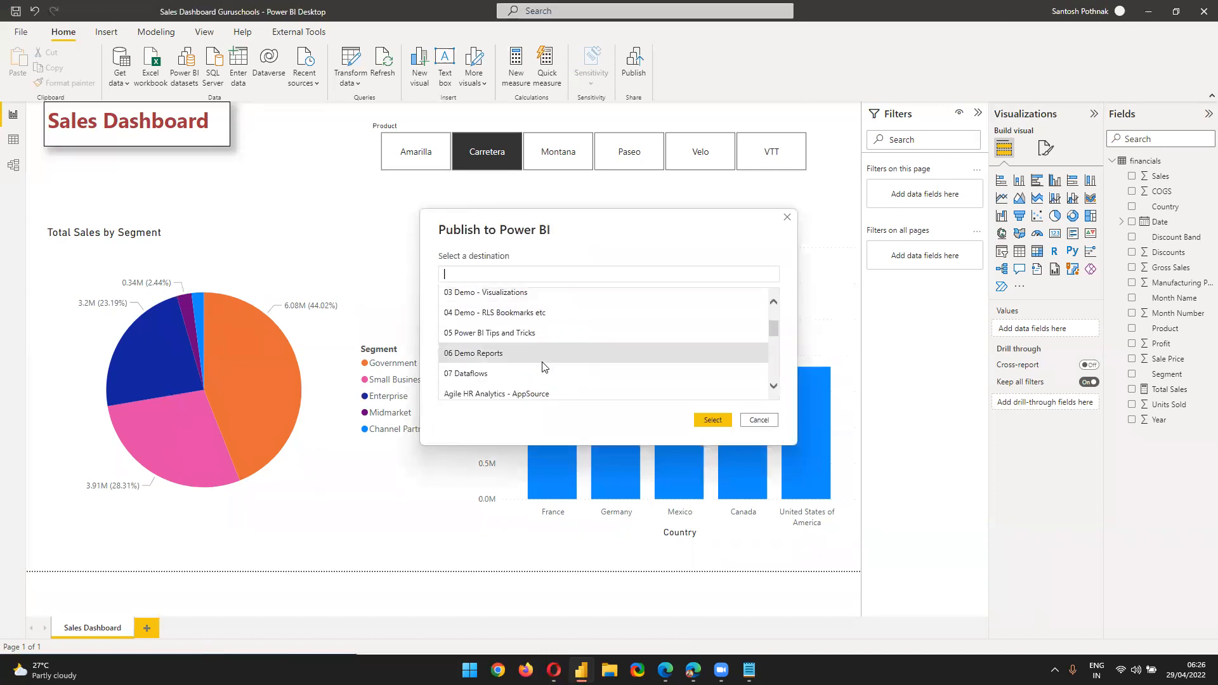
{"action": "scroll", "coordinate": [541, 378], "scroll_direction": "up", "scroll_amount": 3}
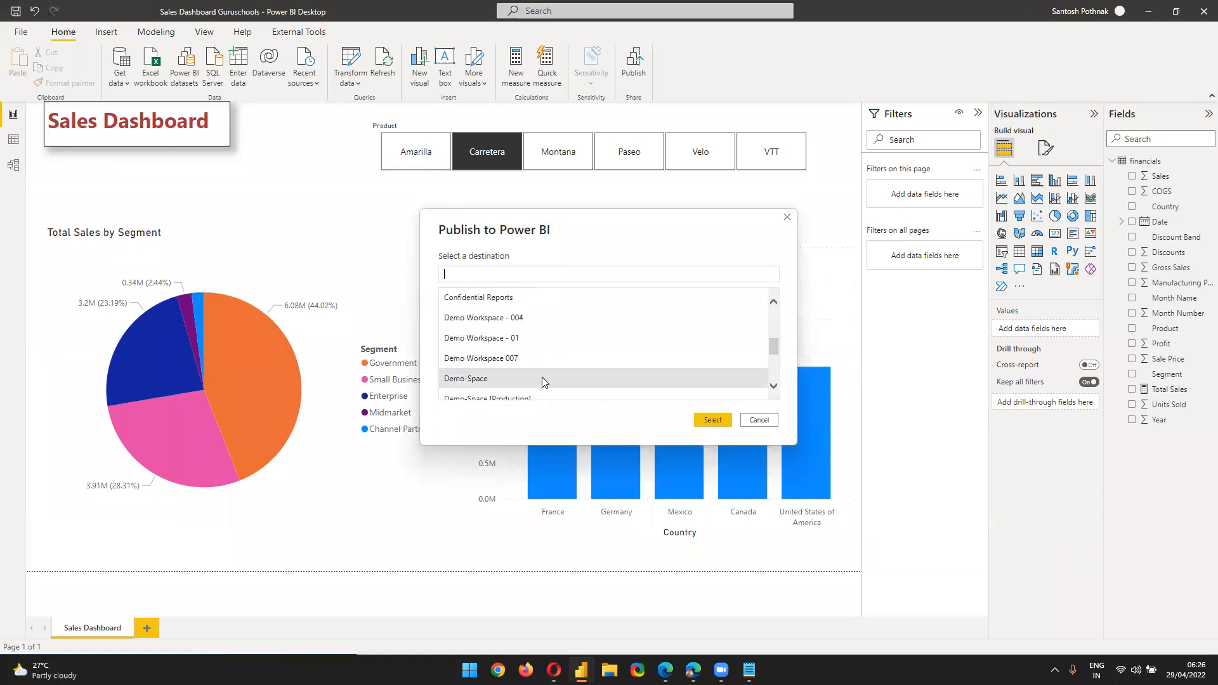
{"action": "scroll", "coordinate": [542, 381], "scroll_direction": "down", "scroll_amount": 4}
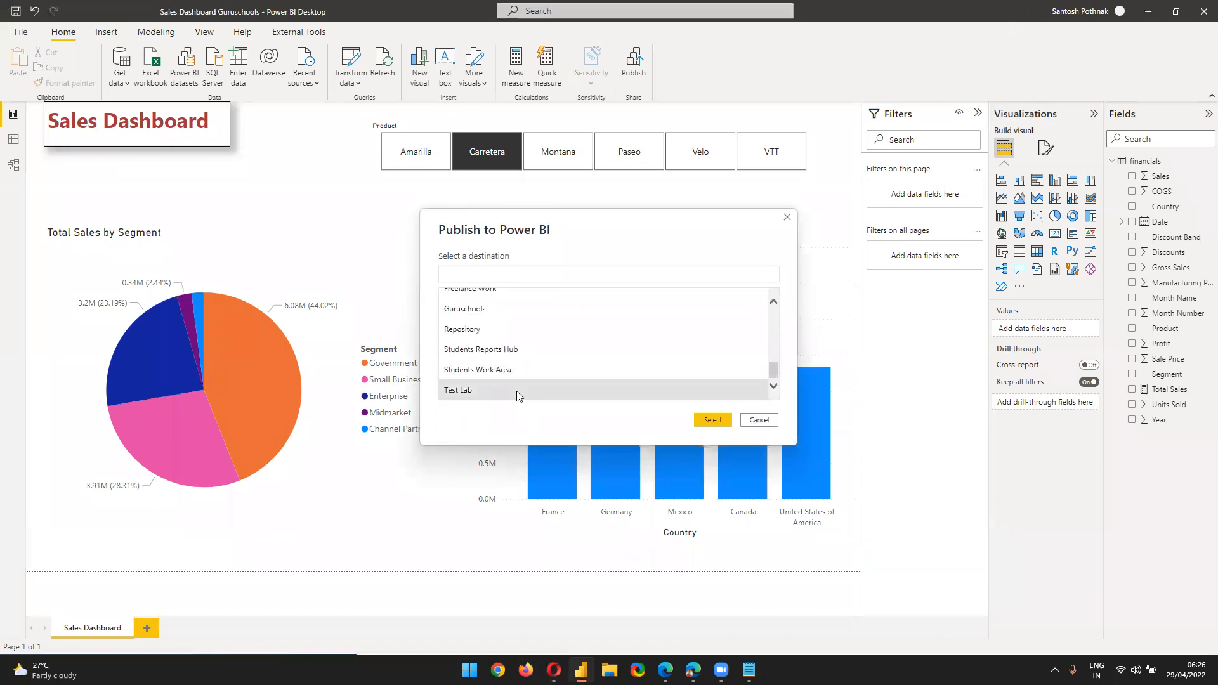
{"action": "left_click", "coordinate": [485, 309]}
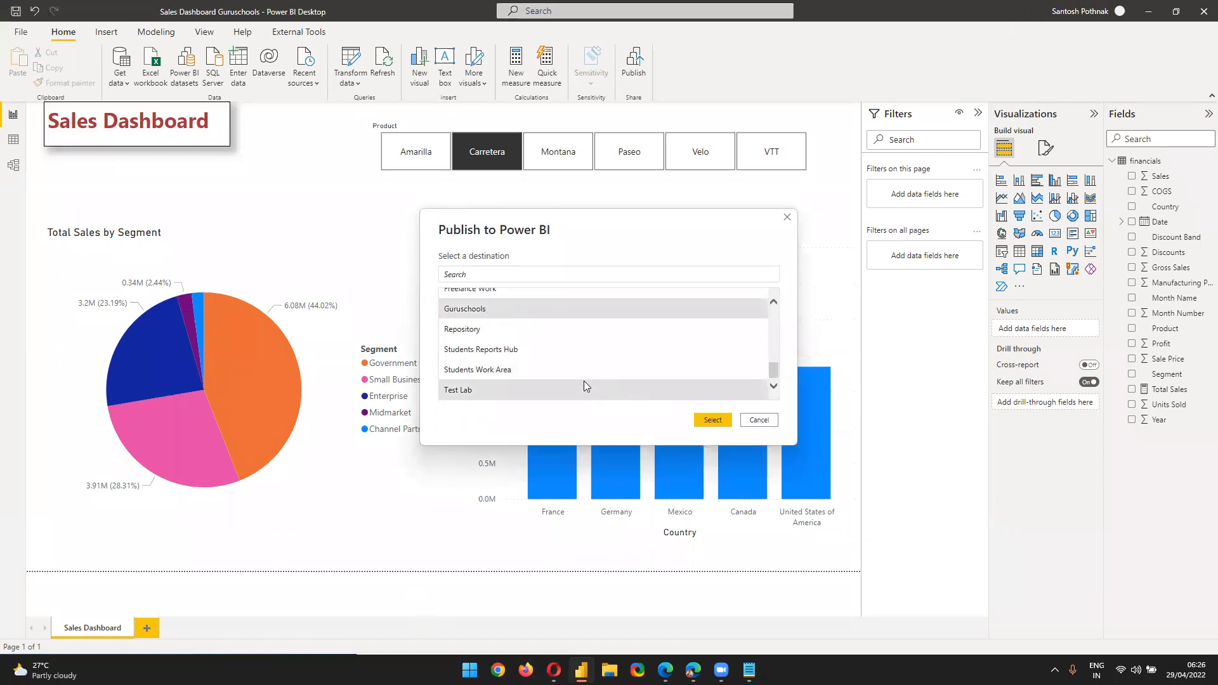
{"action": "scroll", "coordinate": [521, 362], "scroll_direction": "up", "scroll_amount": 1}
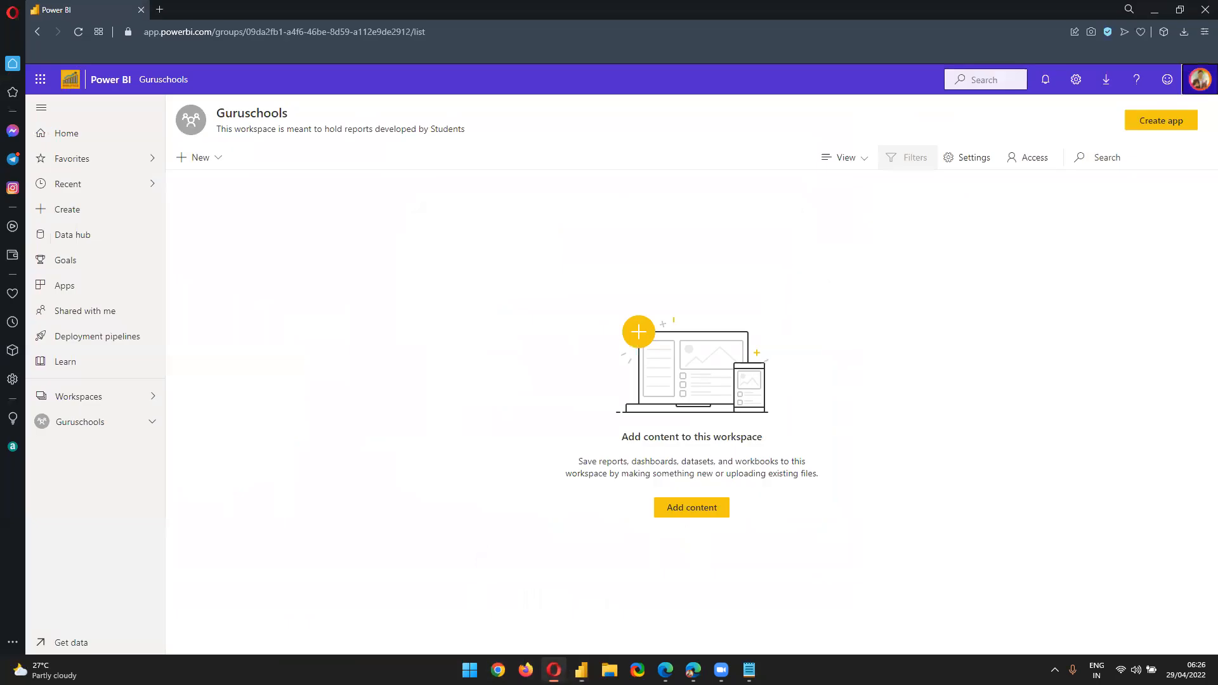
Check the Guruschools workspace in the browser, then confirm publishing there
{"action": "left_click", "coordinate": [554, 669]}
{"action": "left_click", "coordinate": [1154, 10]}
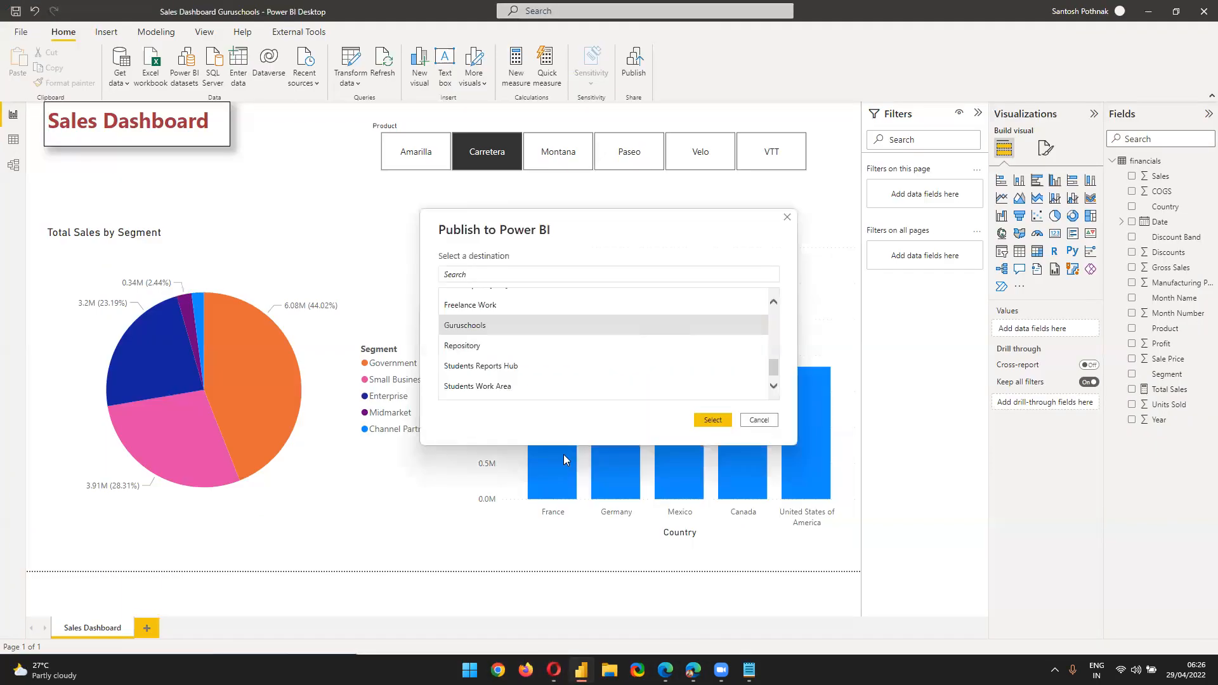
{"action": "left_click", "coordinate": [712, 420]}
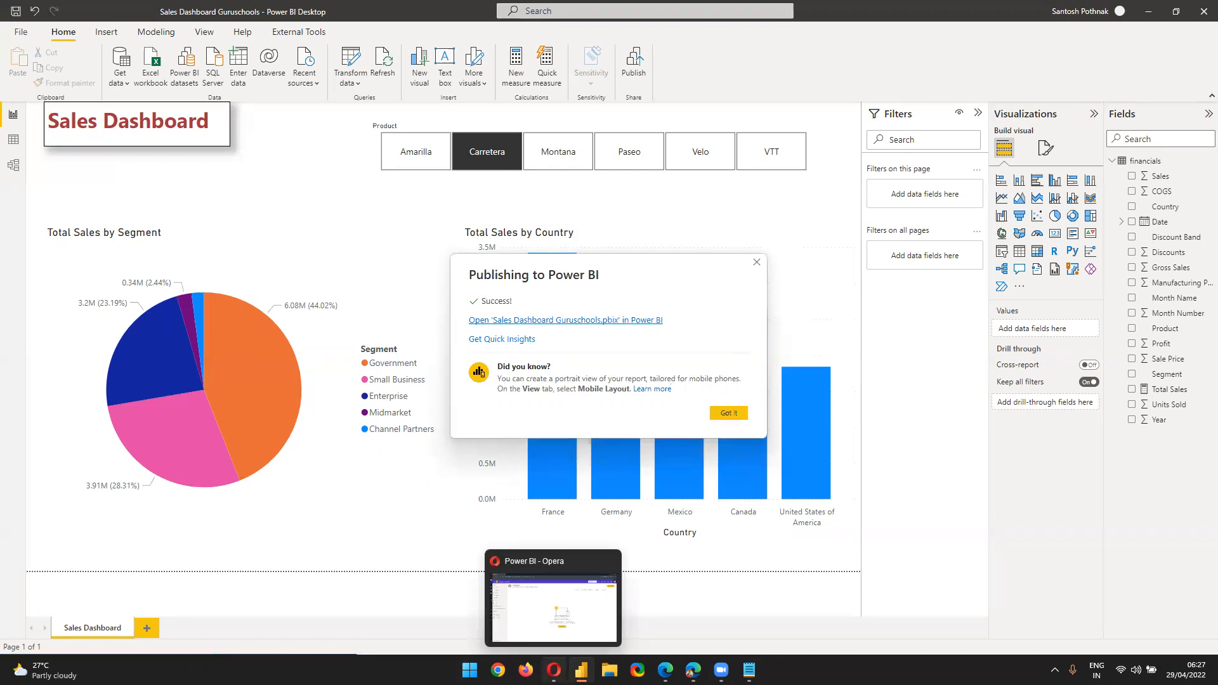
Reload the Guruschools workspace so the new report and dataset appear
{"action": "left_click", "coordinate": [553, 669]}
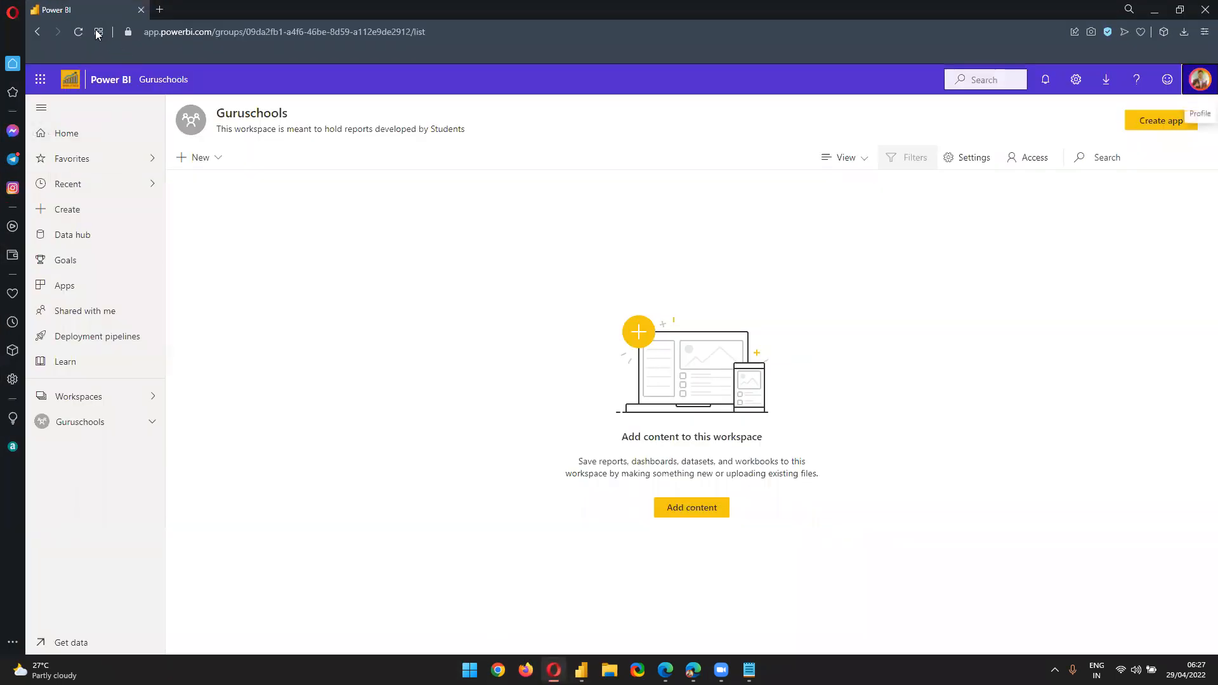
{"action": "left_click", "coordinate": [79, 31]}
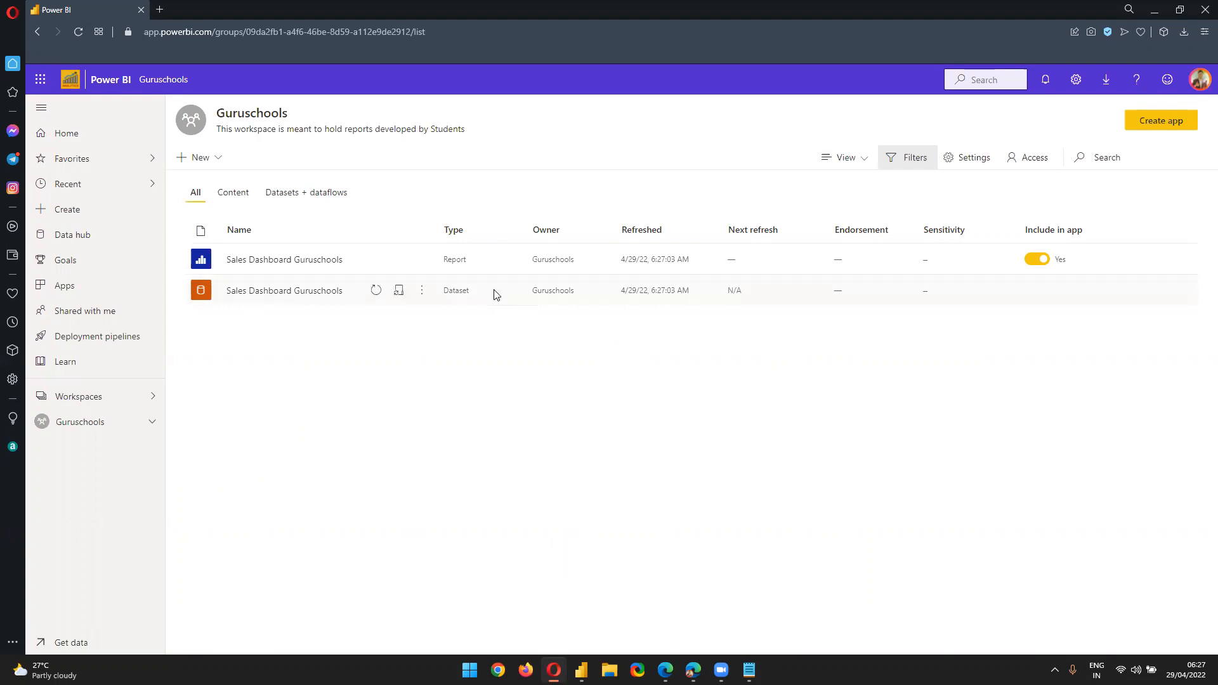
{"action": "double_click", "coordinate": [464, 260]}
{"action": "double_click", "coordinate": [459, 293]}
{"action": "left_click", "coordinate": [582, 670]}
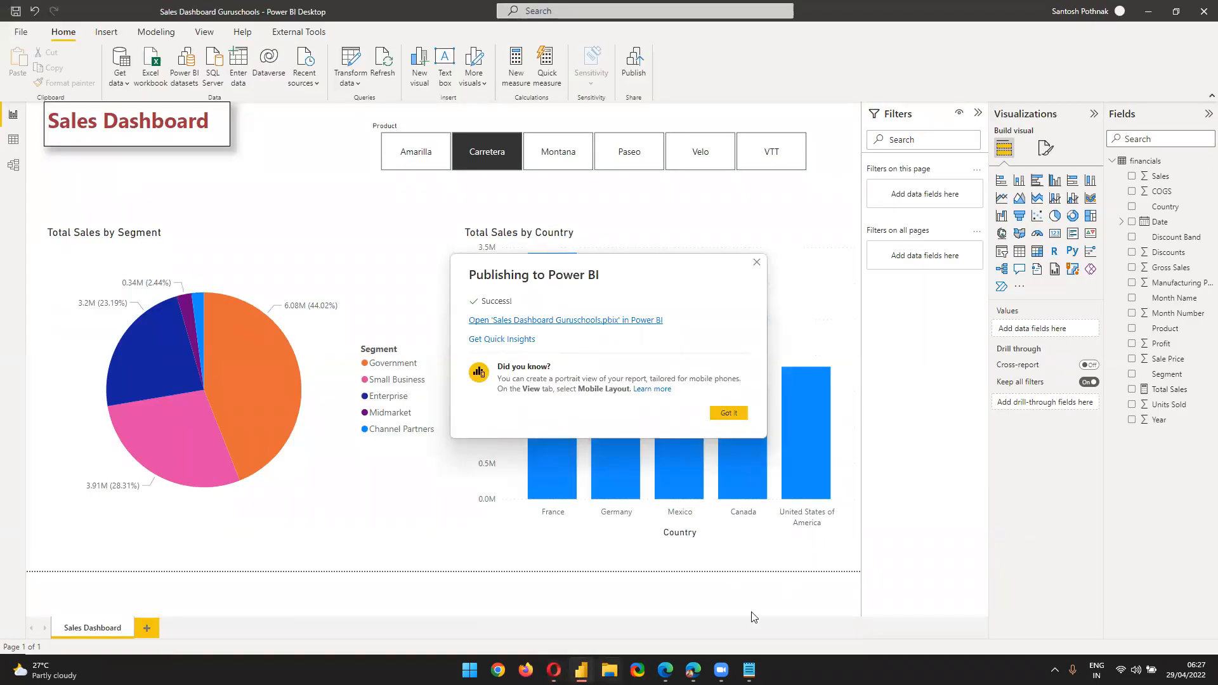
{"action": "left_click", "coordinate": [554, 670]}
{"action": "left_click", "coordinate": [467, 297]}
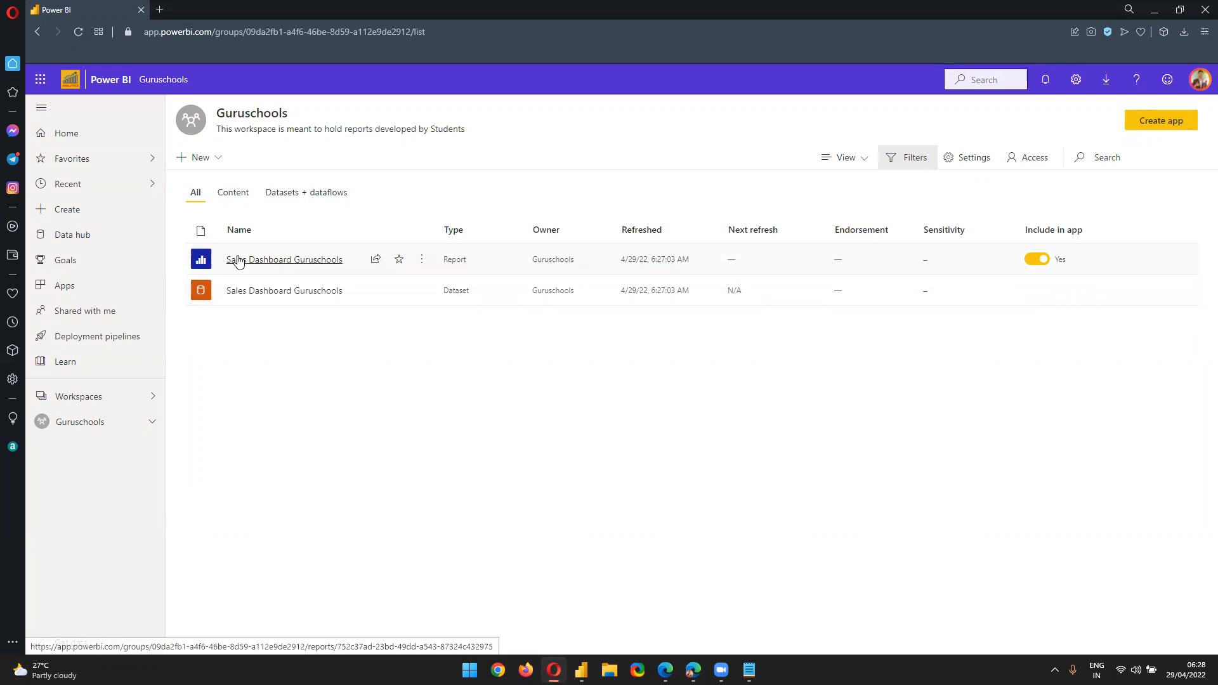
Toggle between the Content and Datasets + dataflows lists, then open Sales Dashboard Guruschools
{"action": "left_click", "coordinate": [232, 194]}
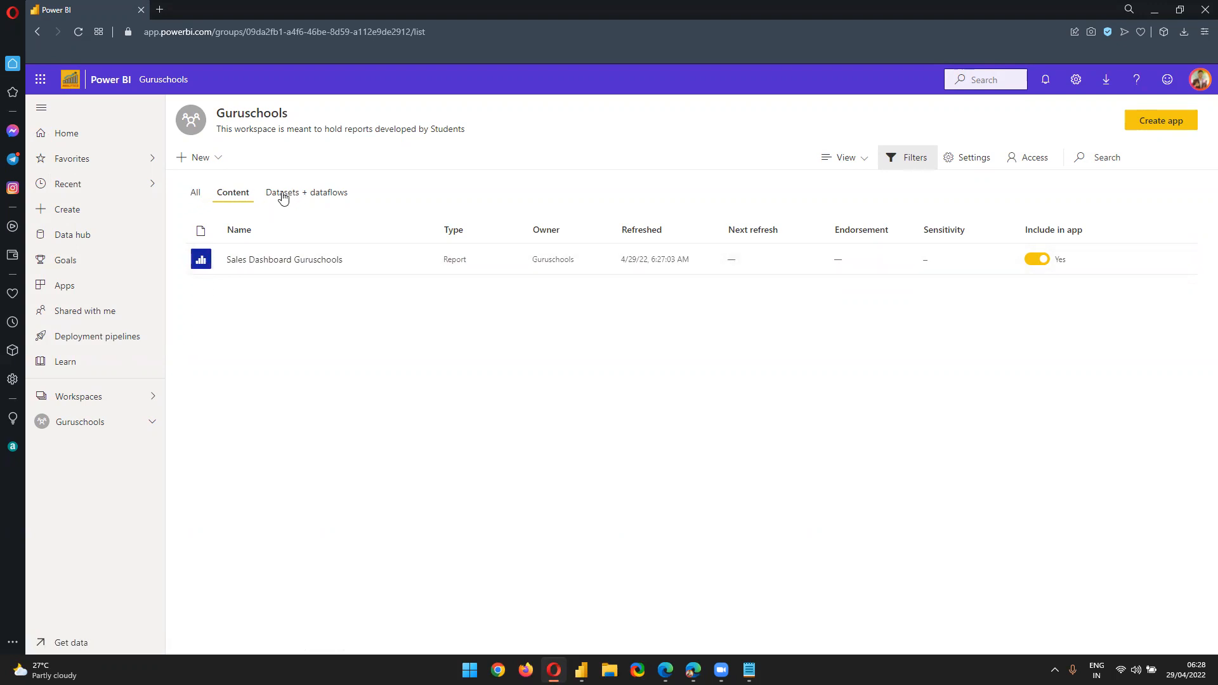
{"action": "left_click", "coordinate": [282, 197]}
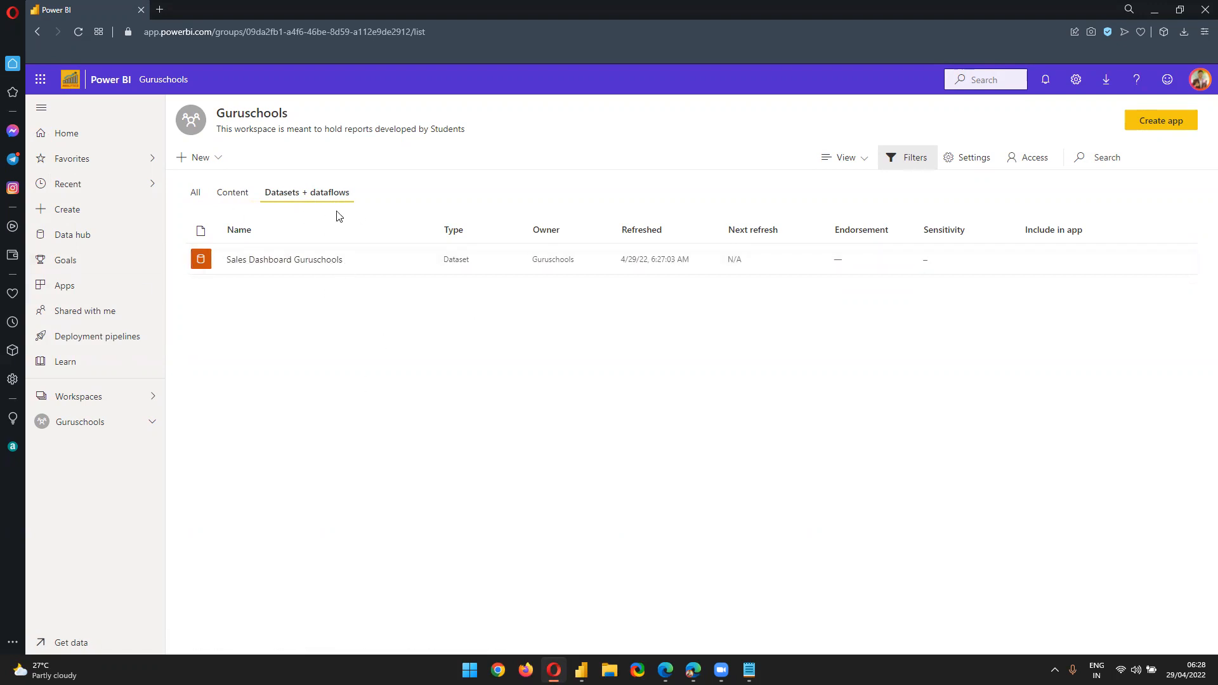
{"action": "left_click", "coordinate": [245, 197]}
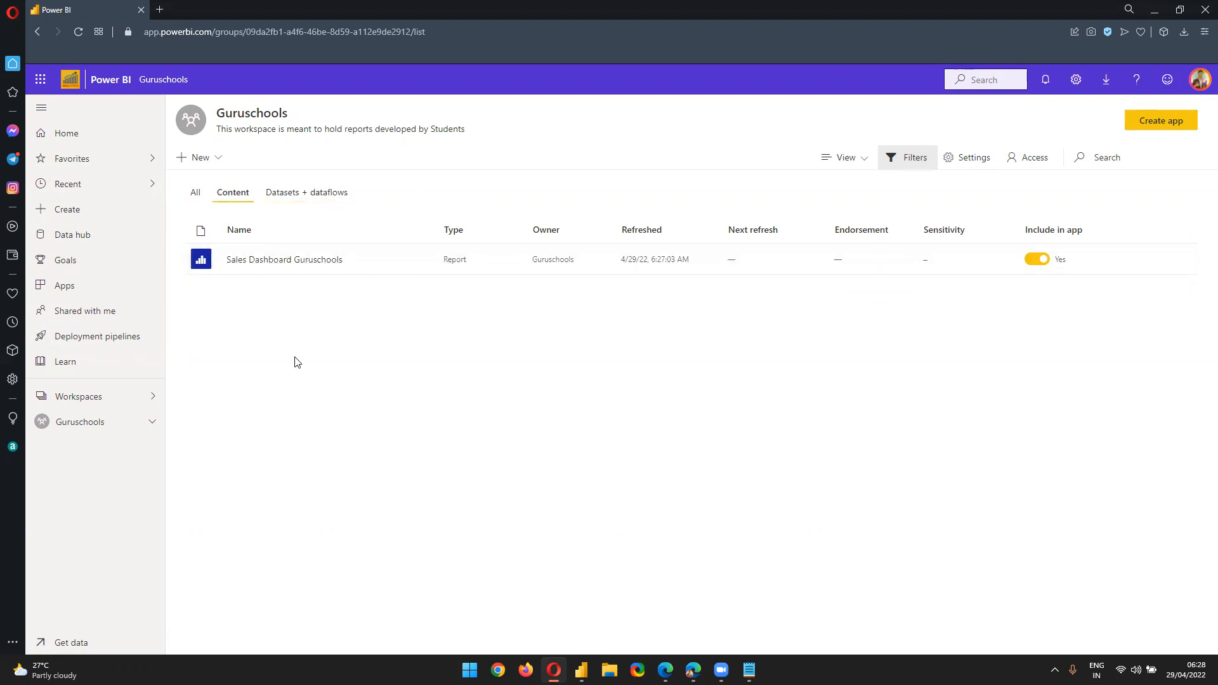
{"action": "left_click", "coordinate": [298, 196]}
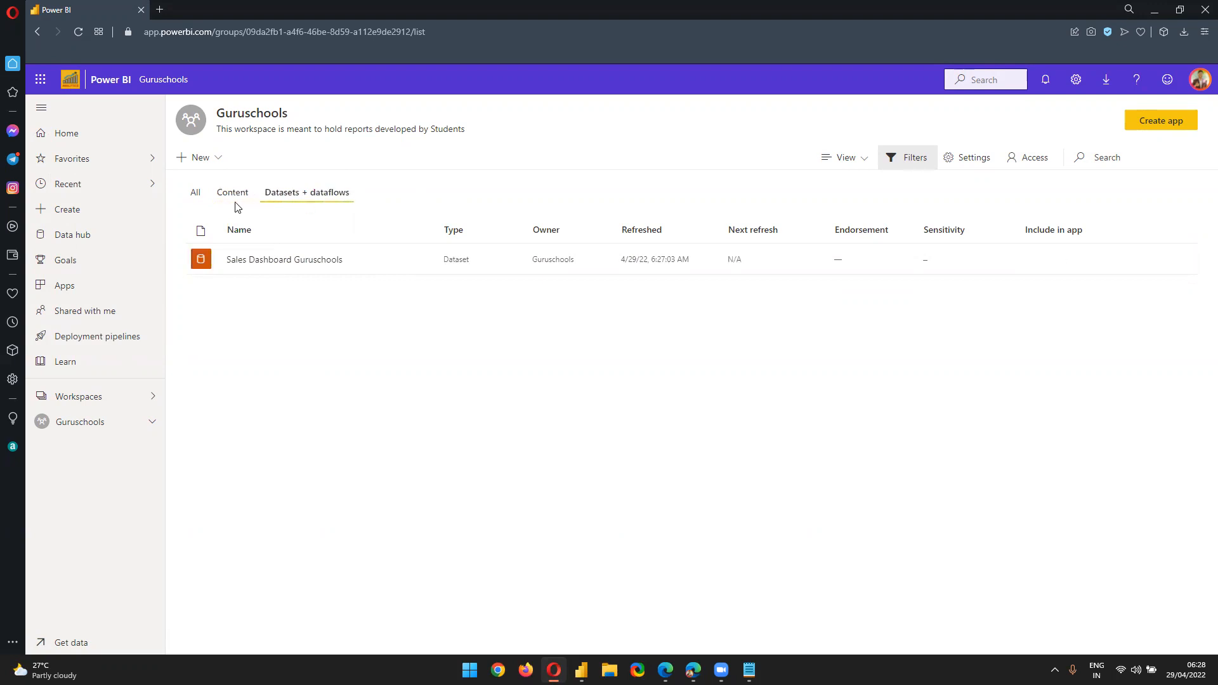
{"action": "left_click", "coordinate": [234, 200]}
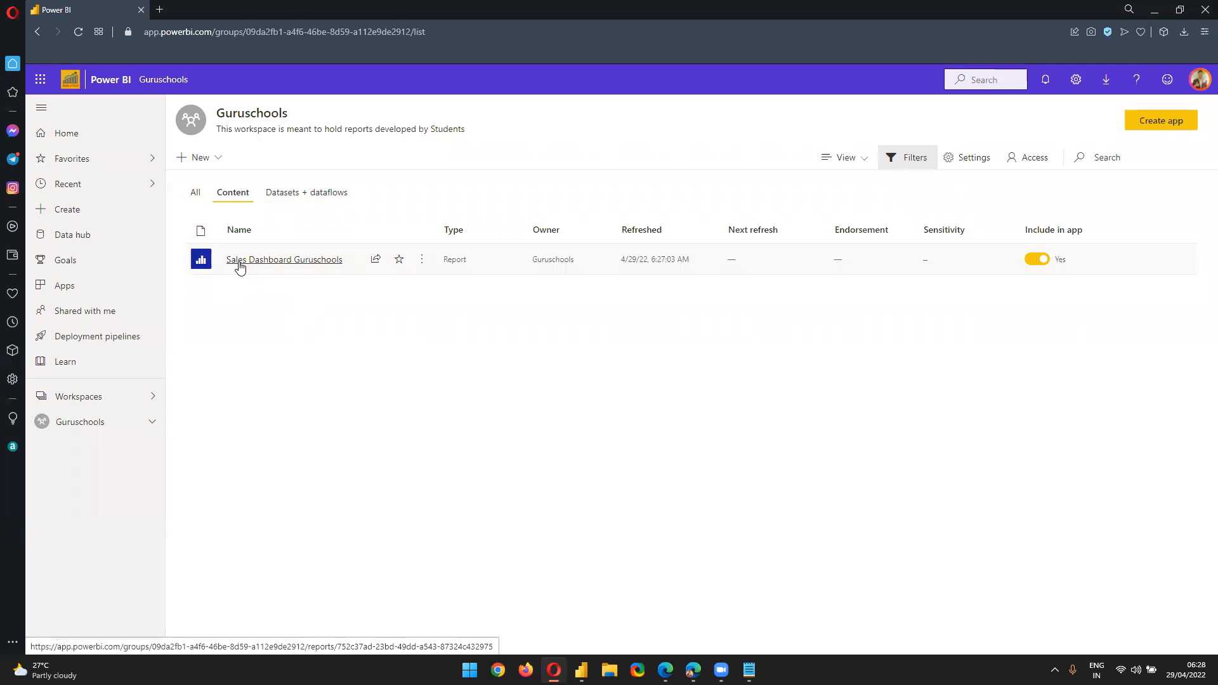
{"action": "left_click", "coordinate": [240, 267]}
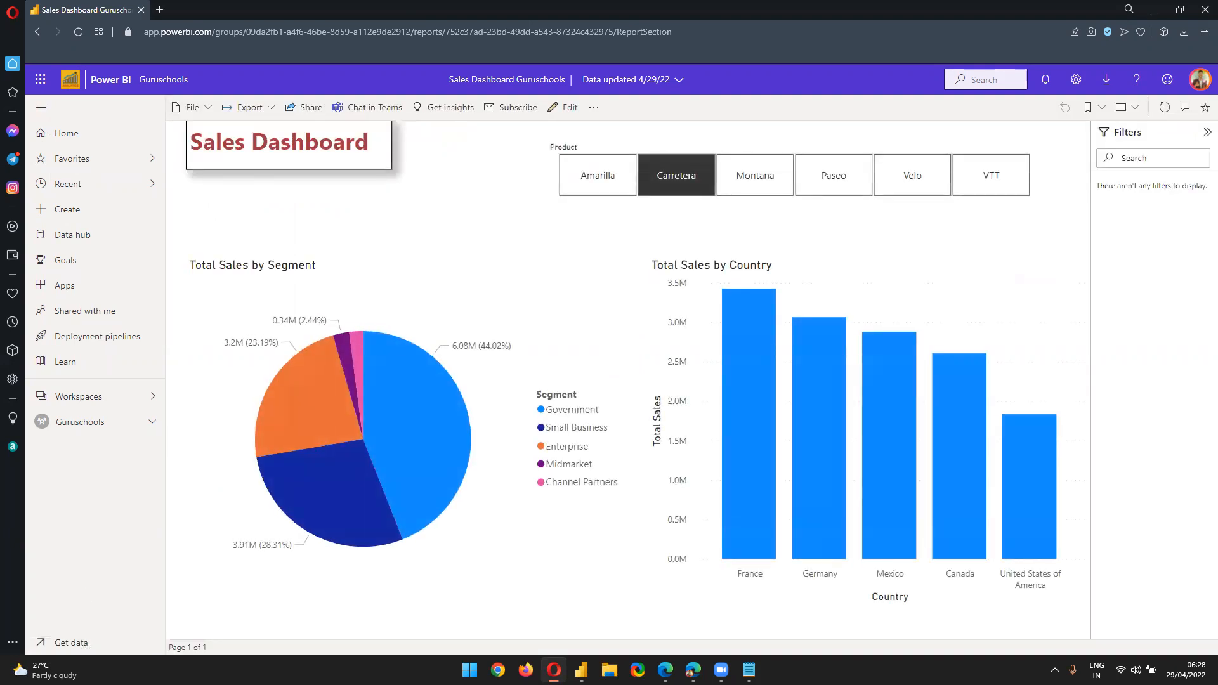
Filter the report through VTT, Velo, Montana, Carretera and Amarilla, ending on Paseo
{"action": "left_click", "coordinate": [986, 171]}
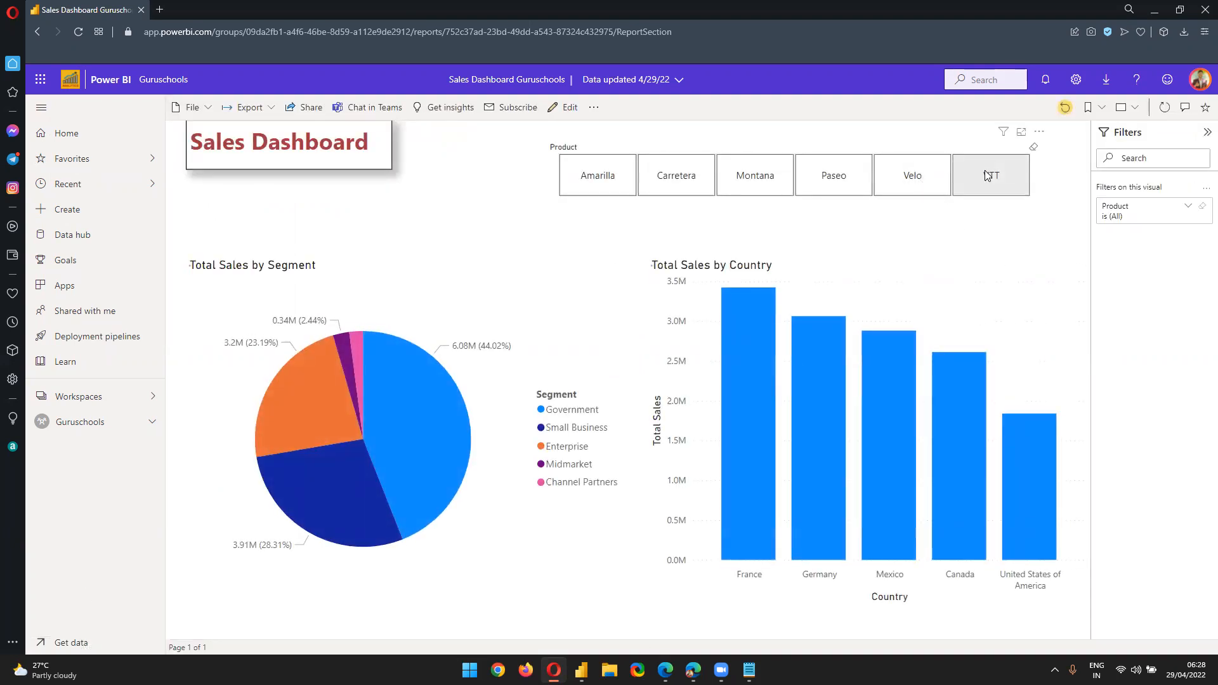
{"action": "left_click", "coordinate": [935, 177]}
{"action": "left_click", "coordinate": [844, 177]}
{"action": "left_click", "coordinate": [764, 178]}
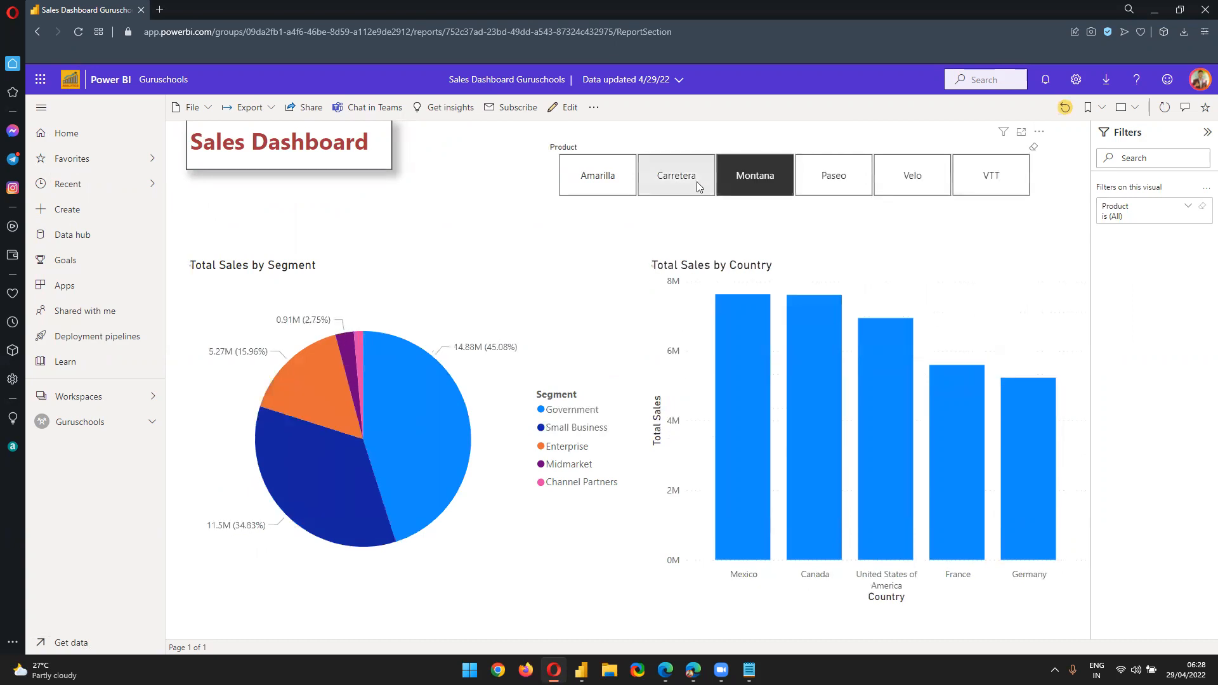
{"action": "left_click", "coordinate": [669, 181]}
{"action": "left_click", "coordinate": [598, 179]}
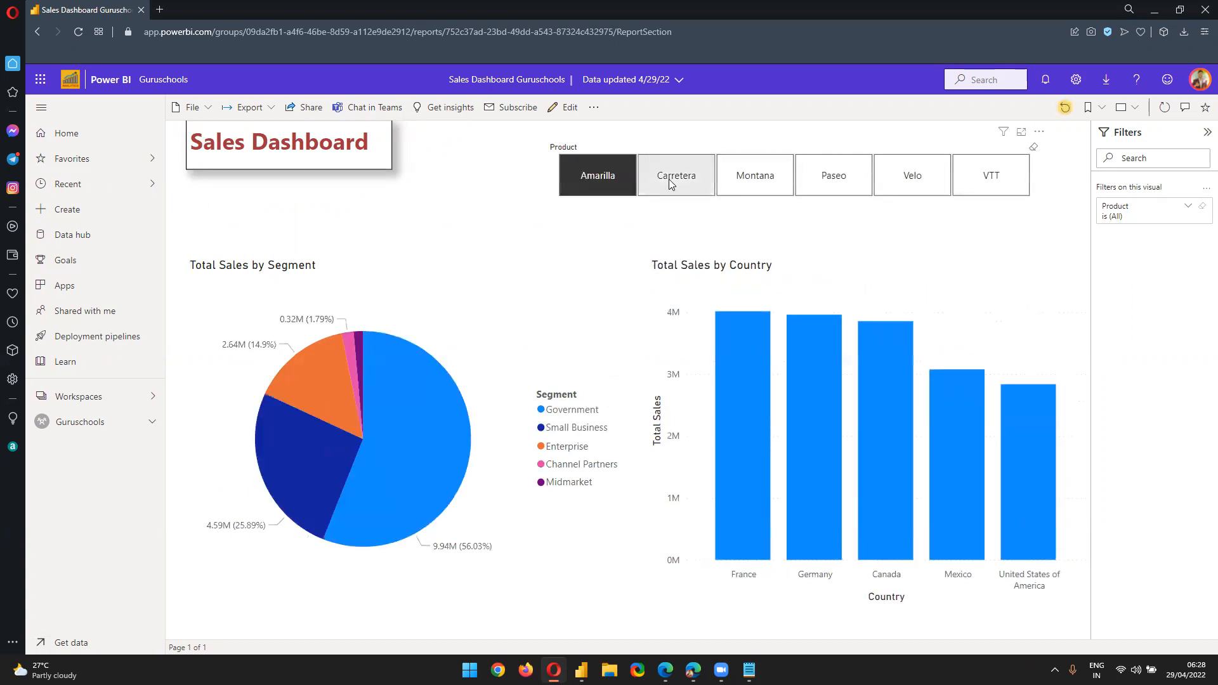
{"action": "left_click", "coordinate": [670, 183]}
{"action": "left_click", "coordinate": [786, 176]}
{"action": "left_click", "coordinate": [825, 176]}
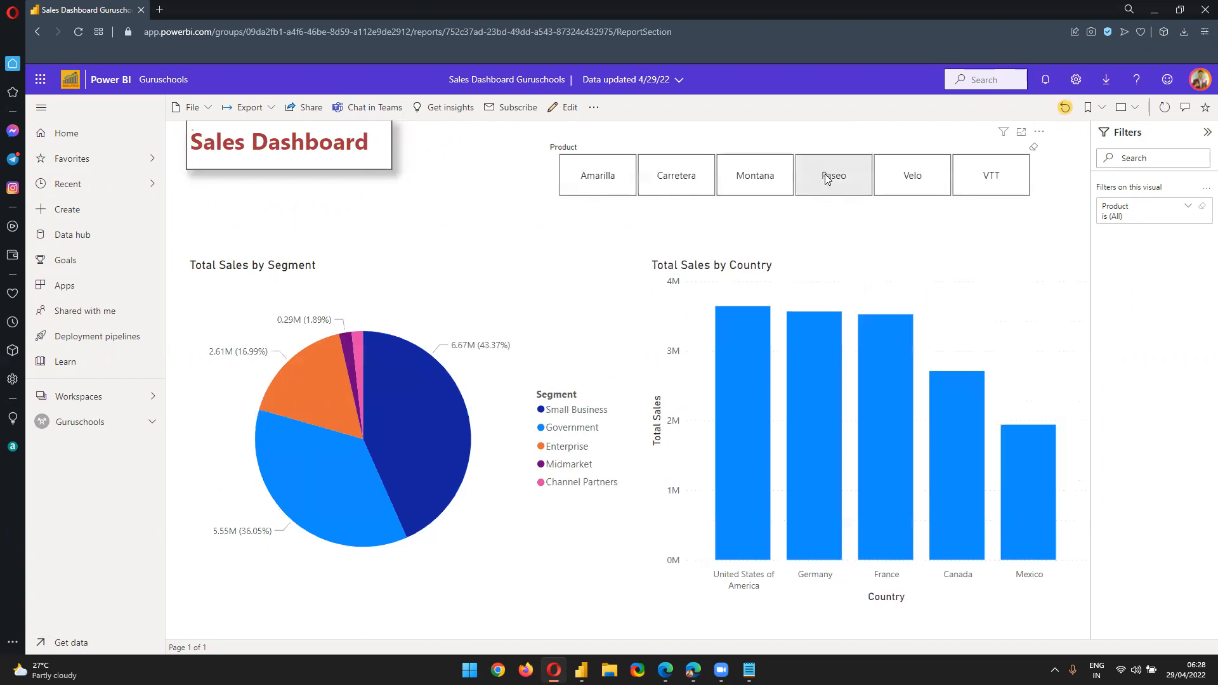
{"action": "left_click", "coordinate": [824, 173]}
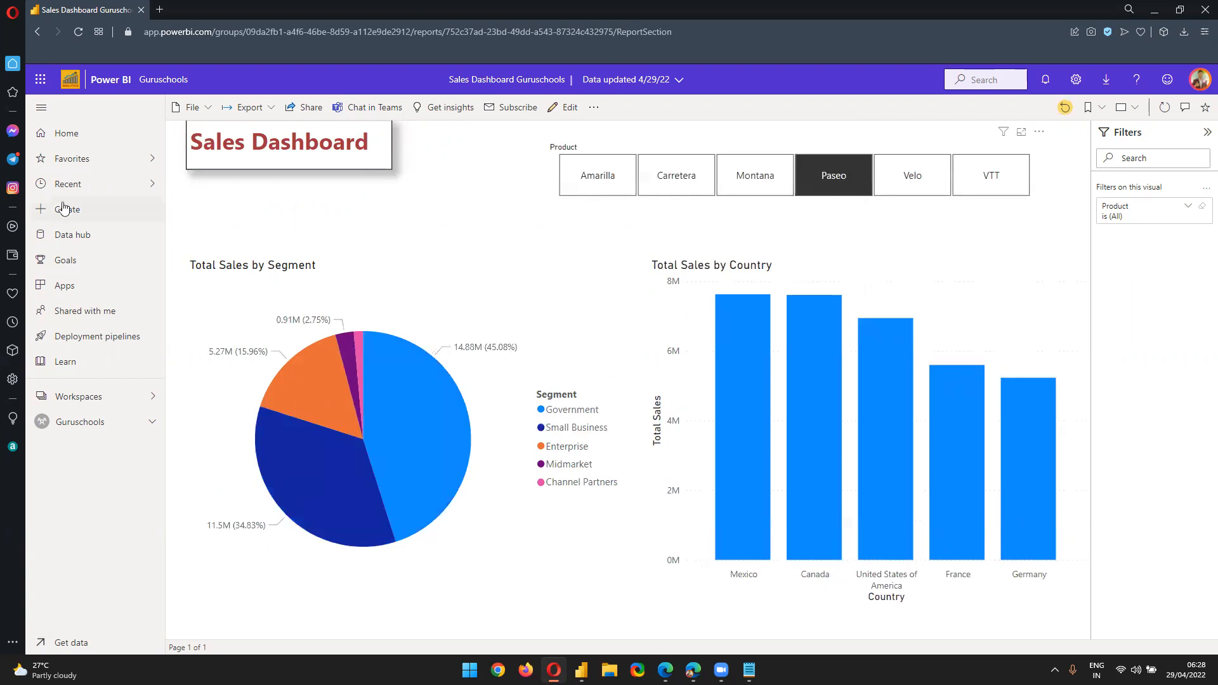
Reopen Sales Dashboard Guruschools from the Guruschools workspace and start sharing it
{"action": "left_click", "coordinate": [110, 419]}
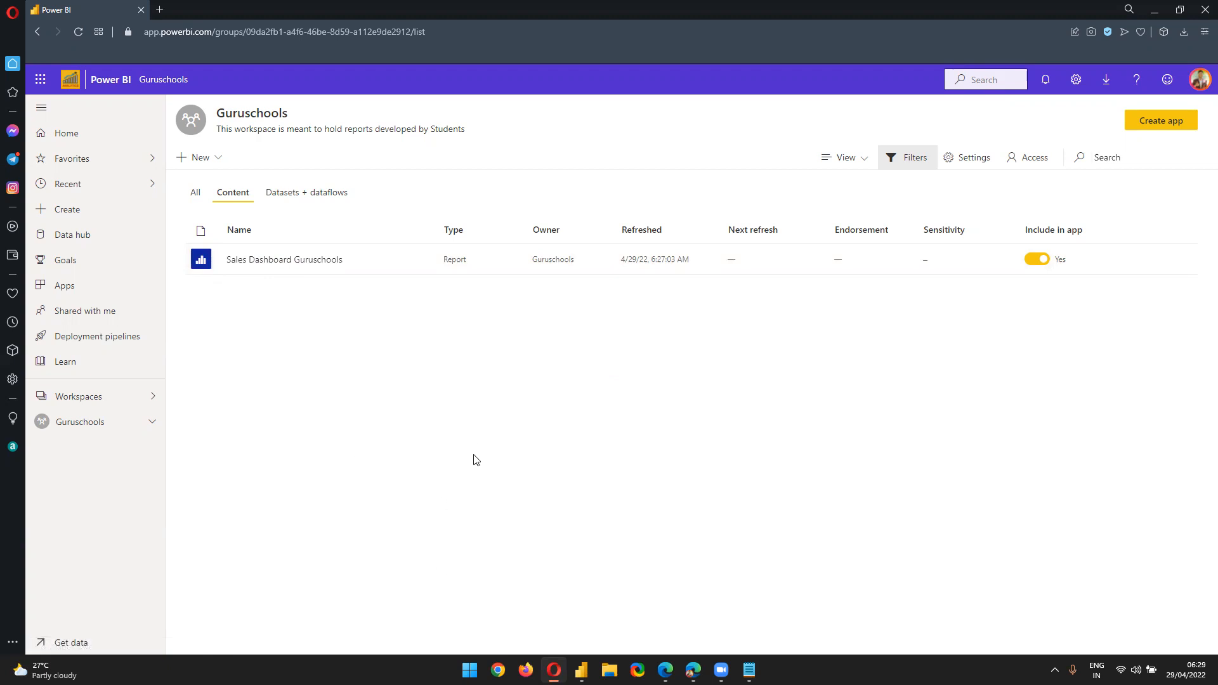
{"action": "left_click", "coordinate": [327, 265]}
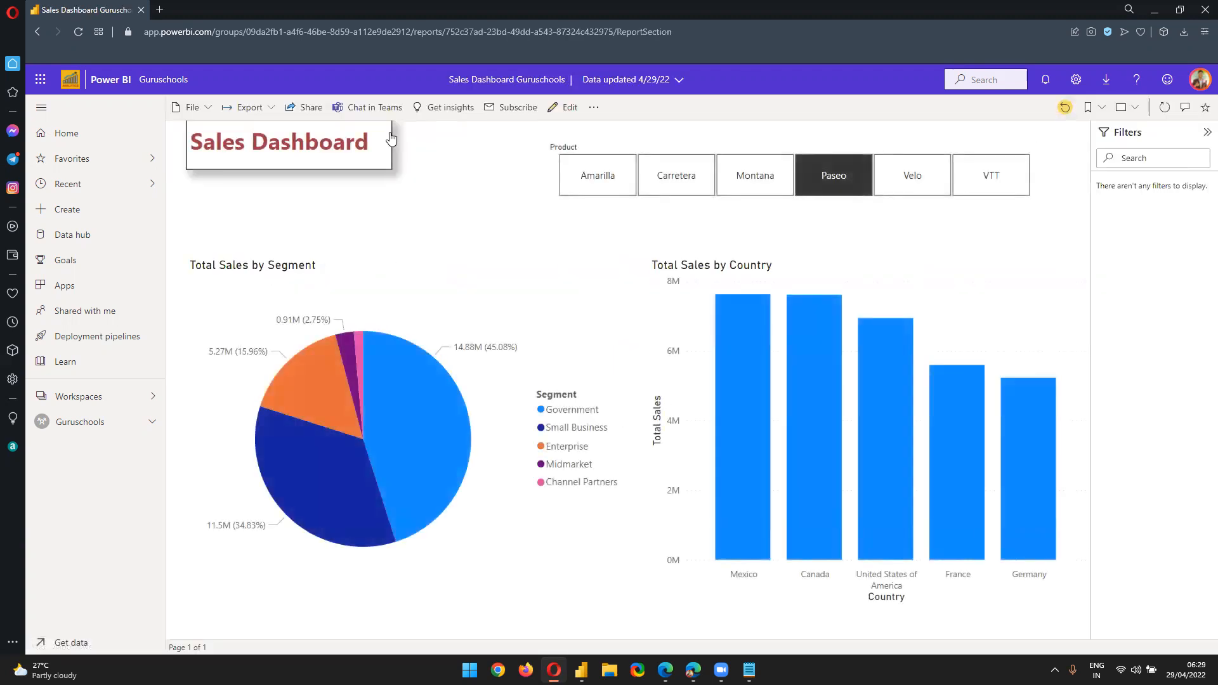
{"action": "left_click", "coordinate": [310, 109]}
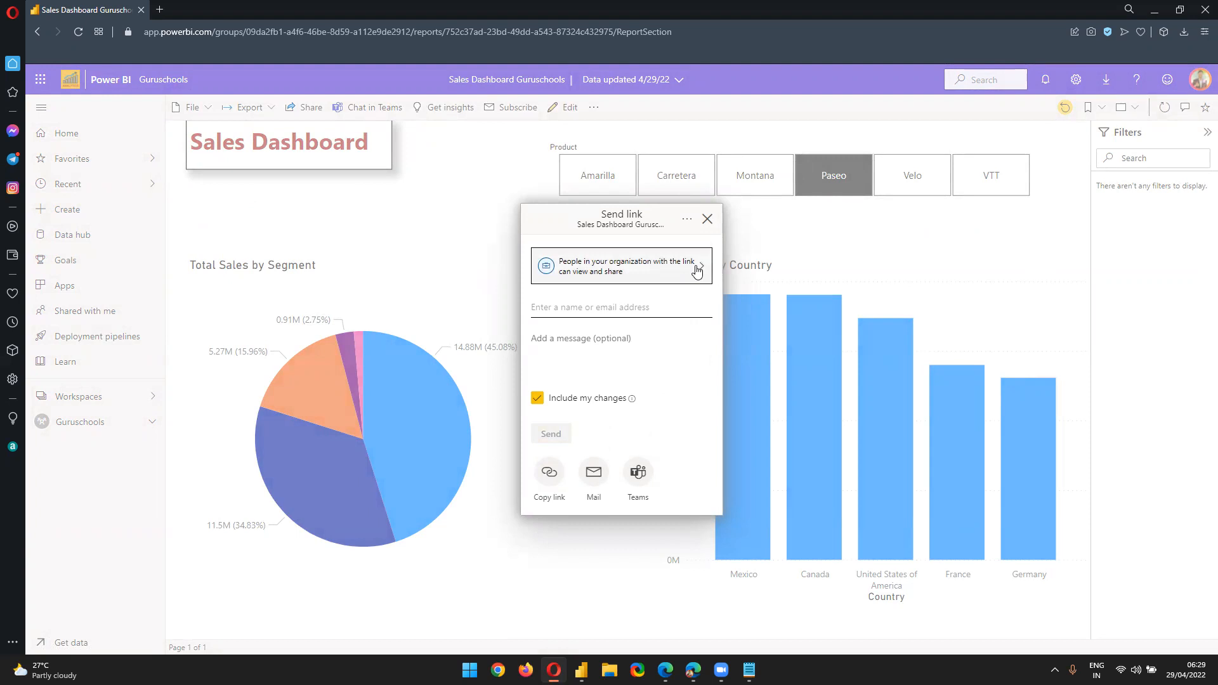
Keep the link for People in your organization and add the suggested colleague as recipient
{"action": "left_click", "coordinate": [640, 272]}
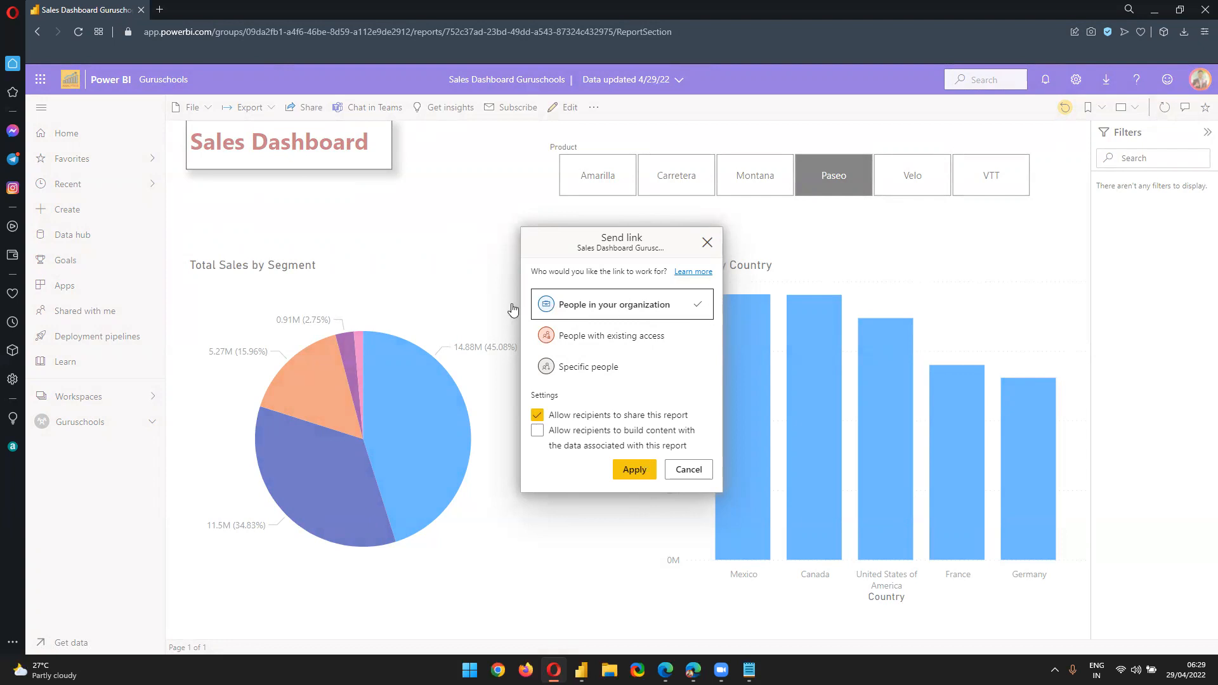
{"action": "left_click", "coordinate": [633, 477]}
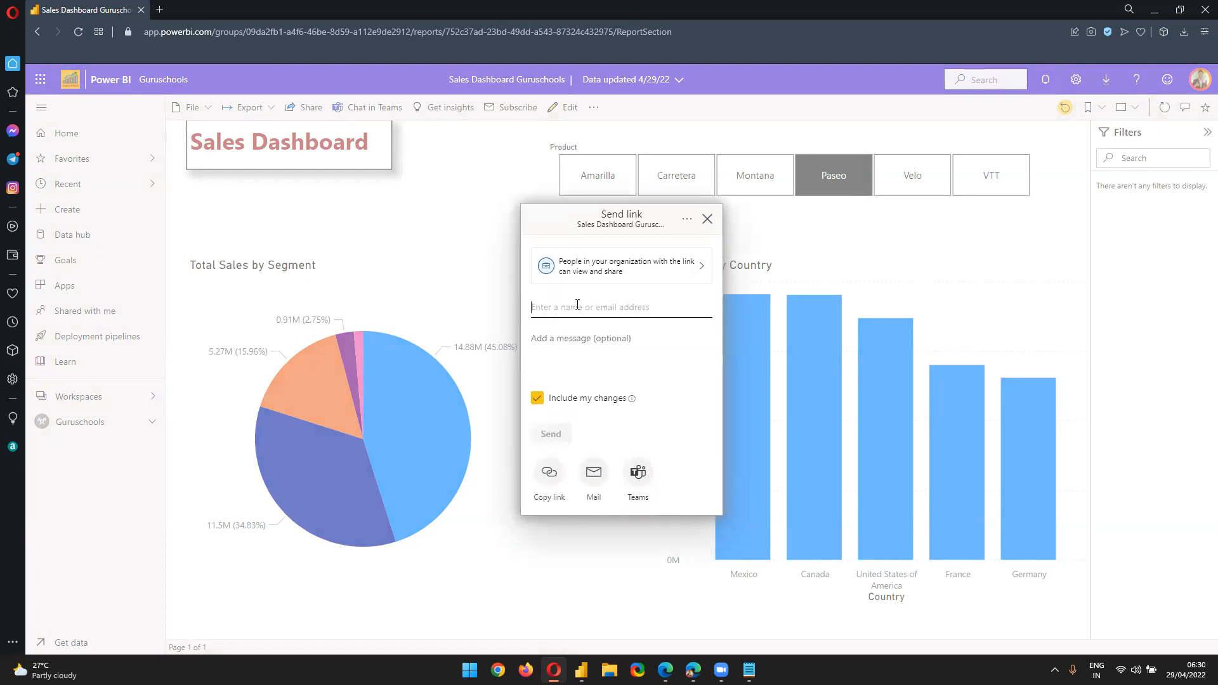
{"action": "type", "text": "s"}
{"action": "key", "text": "BackSpace"}
{"action": "key", "text": "BackSpace"}
{"action": "type", "text": "d"}
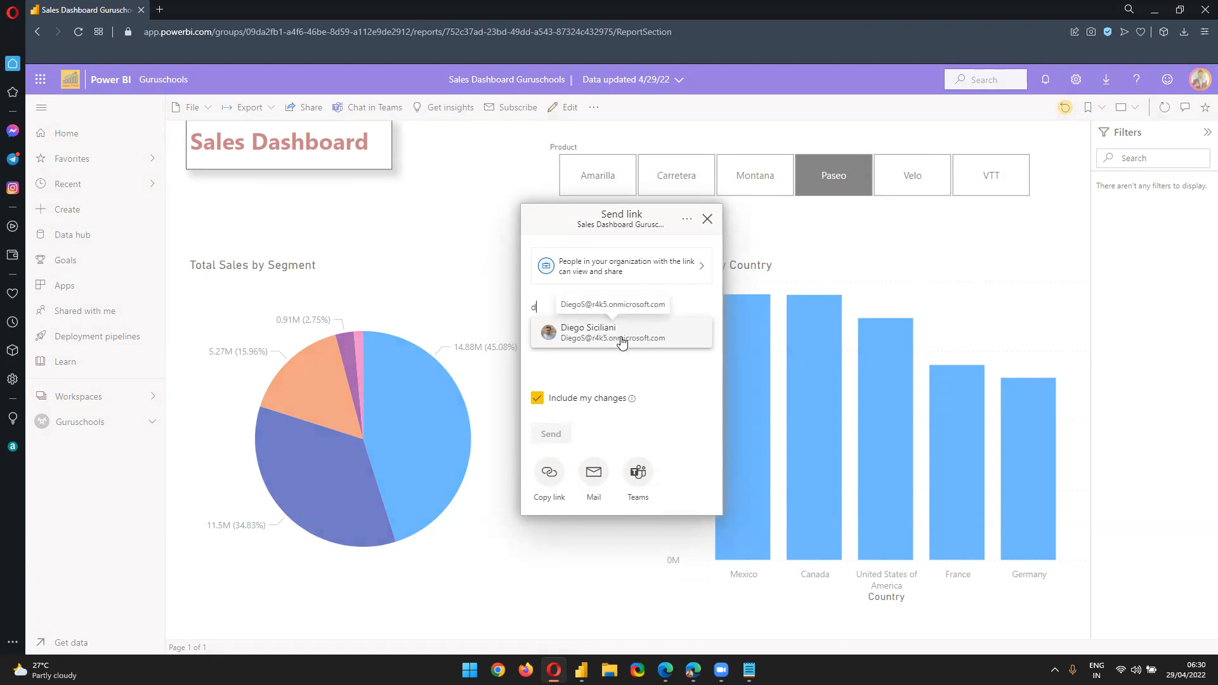
{"action": "left_click", "coordinate": [621, 336]}
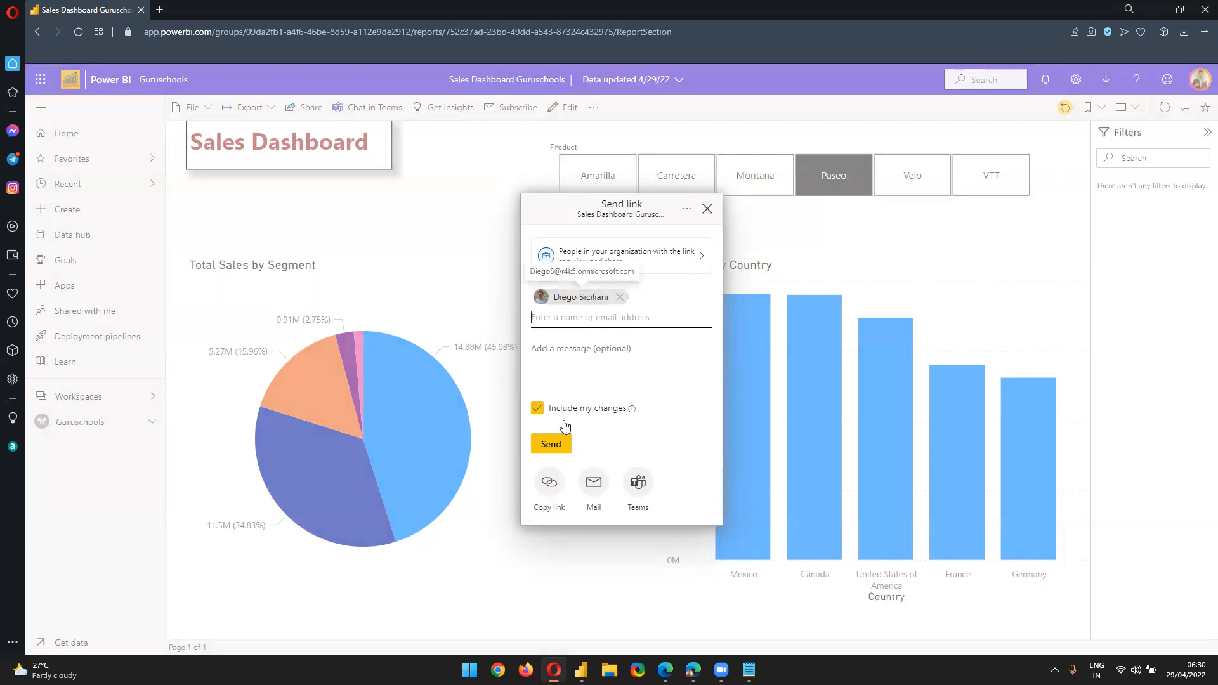
Send the report link and dismiss the link-sent confirmation
{"action": "left_click", "coordinate": [551, 445]}
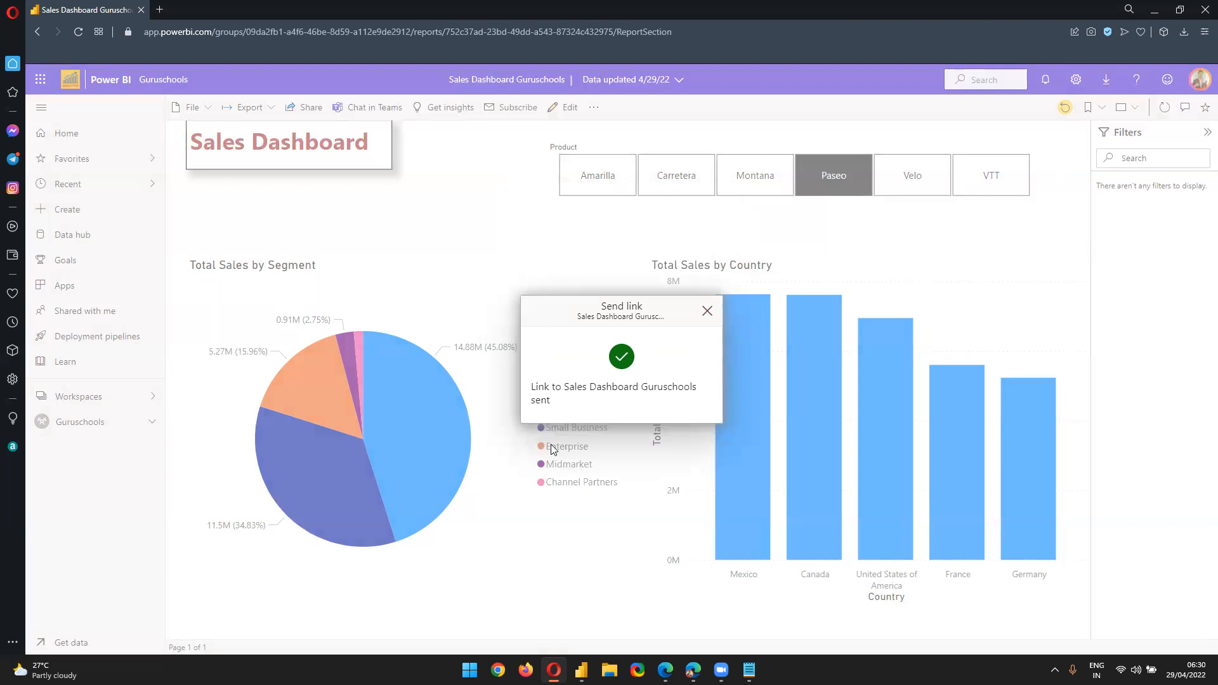
{"action": "left_click", "coordinate": [706, 312]}
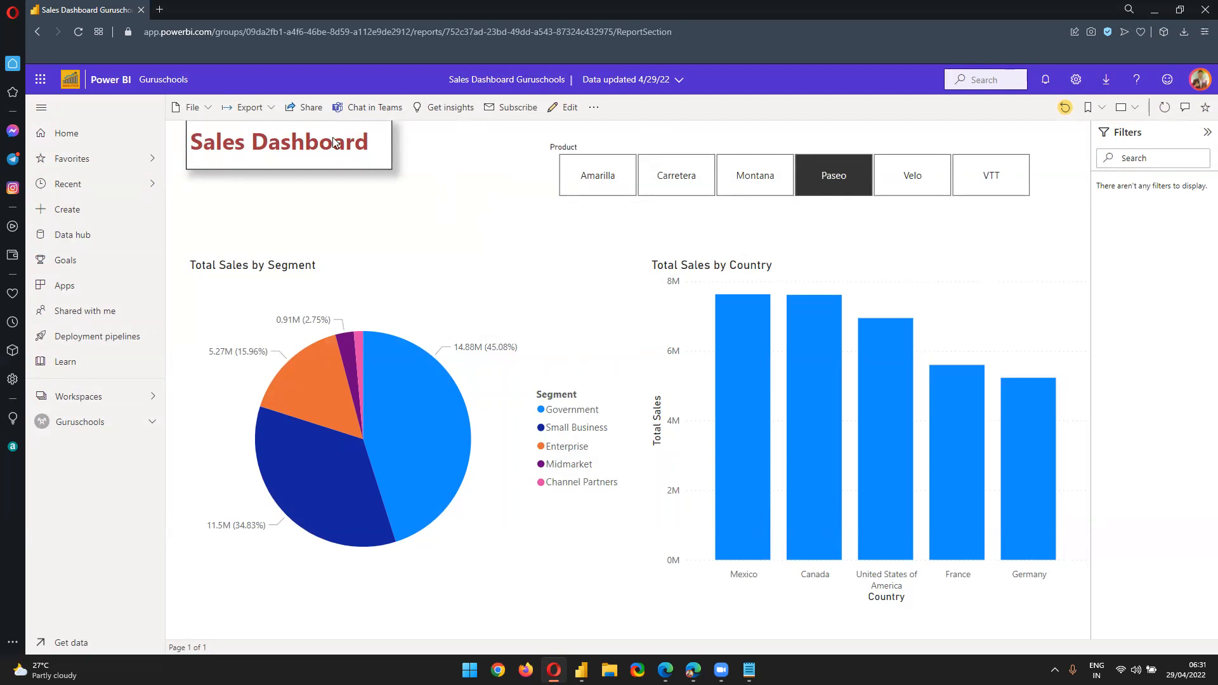
{"action": "left_click", "coordinate": [310, 109]}
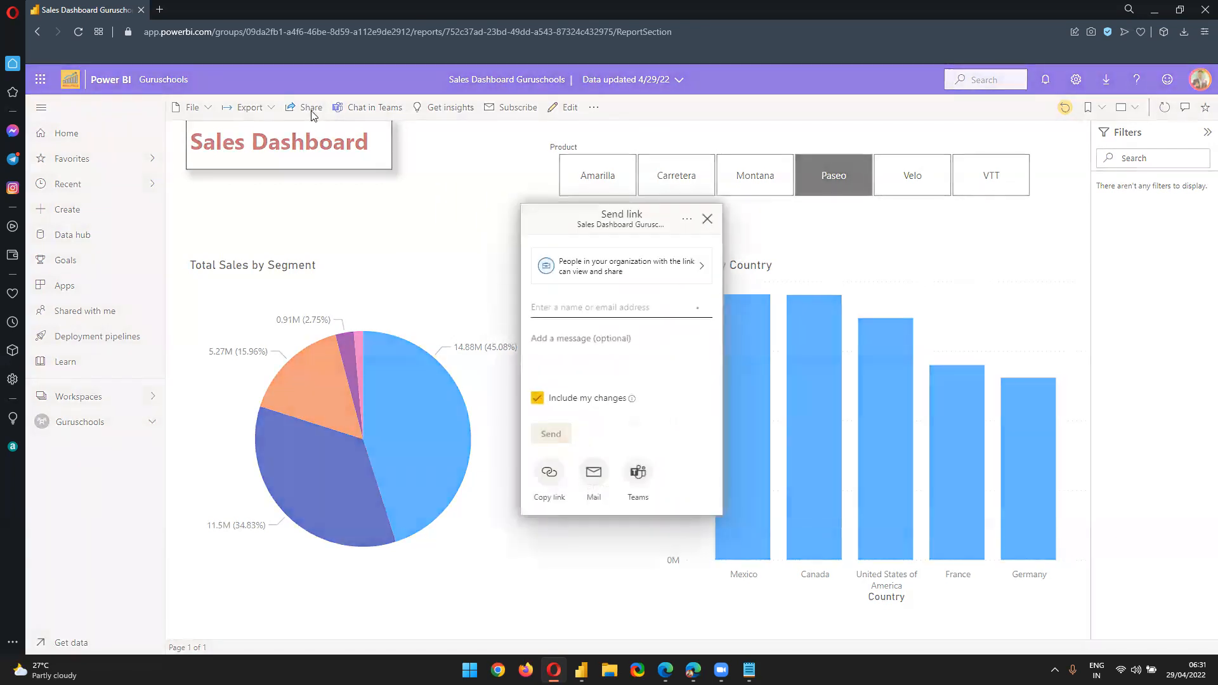
Set the share link audience to People with existing access and apply it
{"action": "left_click", "coordinate": [623, 279]}
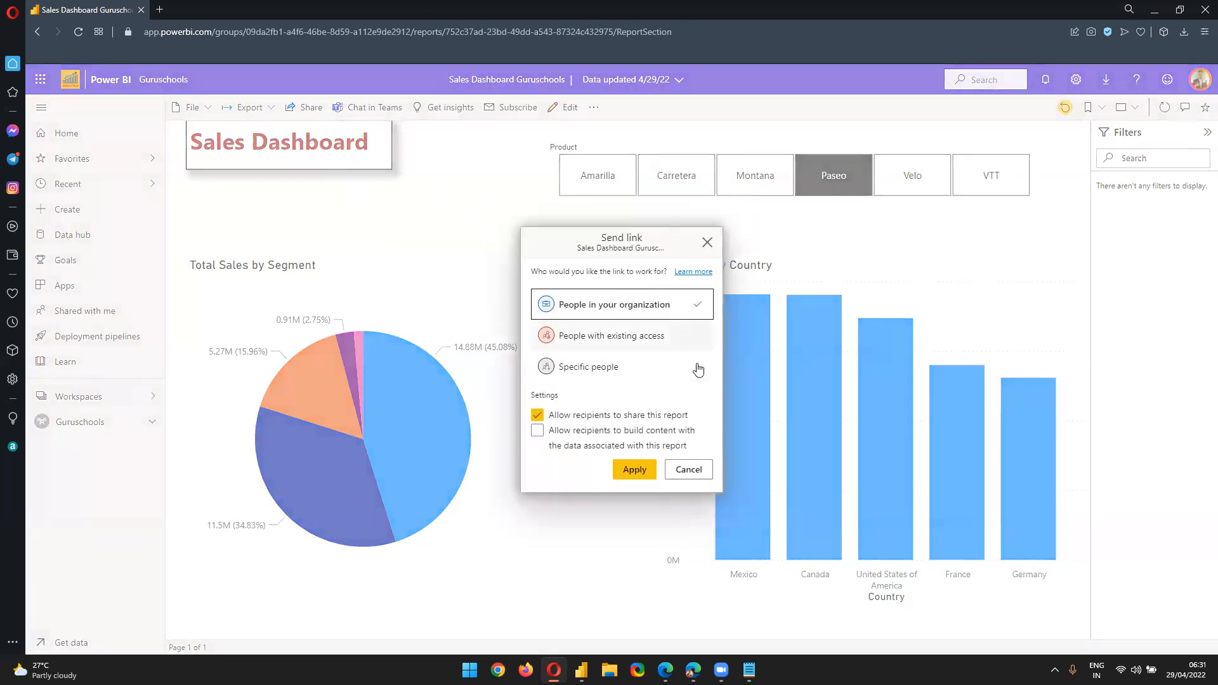
{"action": "left_click", "coordinate": [614, 343]}
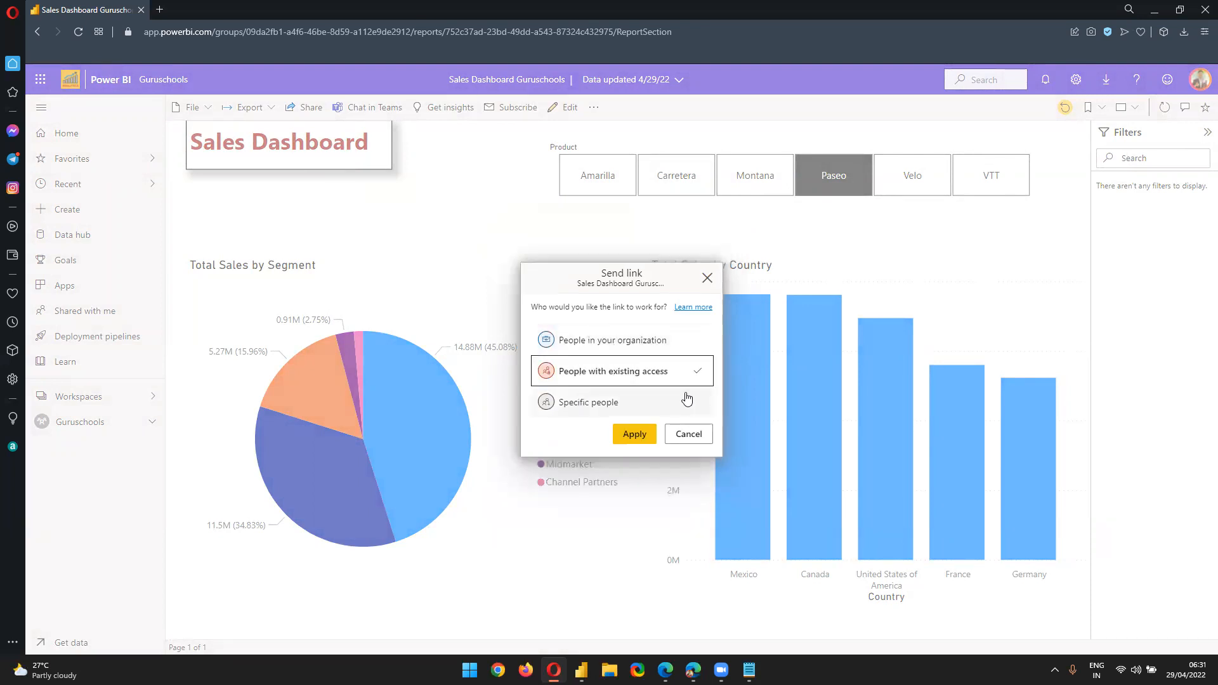
{"action": "left_click", "coordinate": [676, 434]}
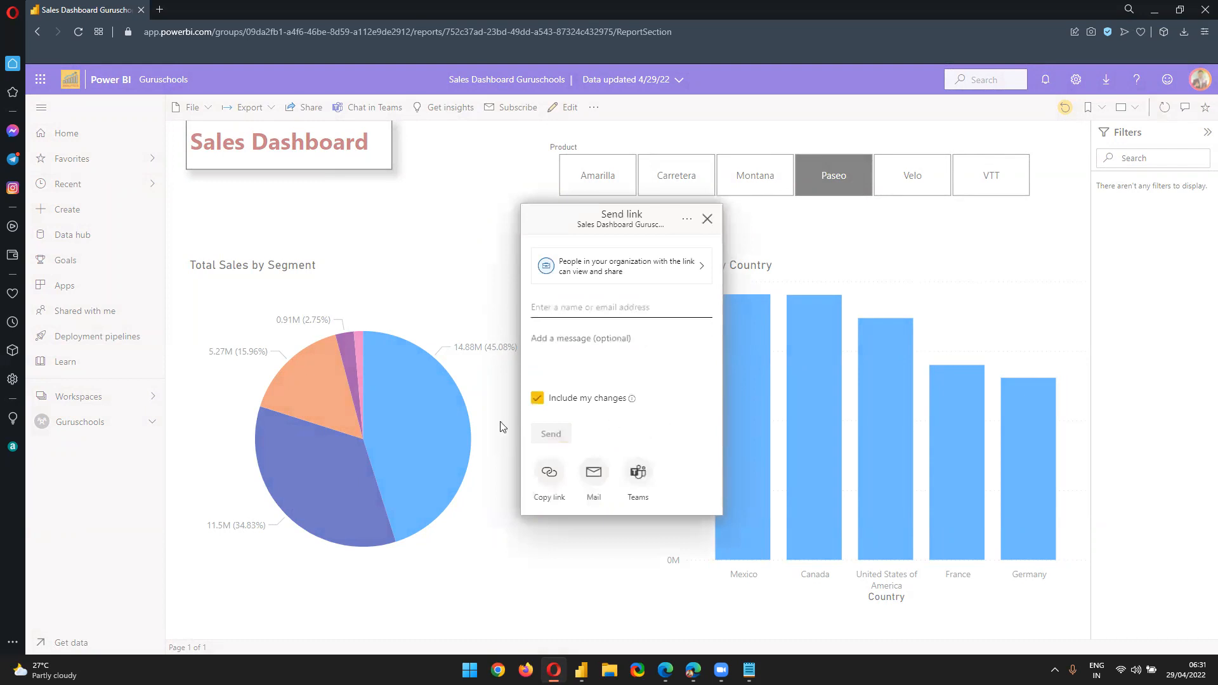
{"action": "left_click", "coordinate": [644, 269]}
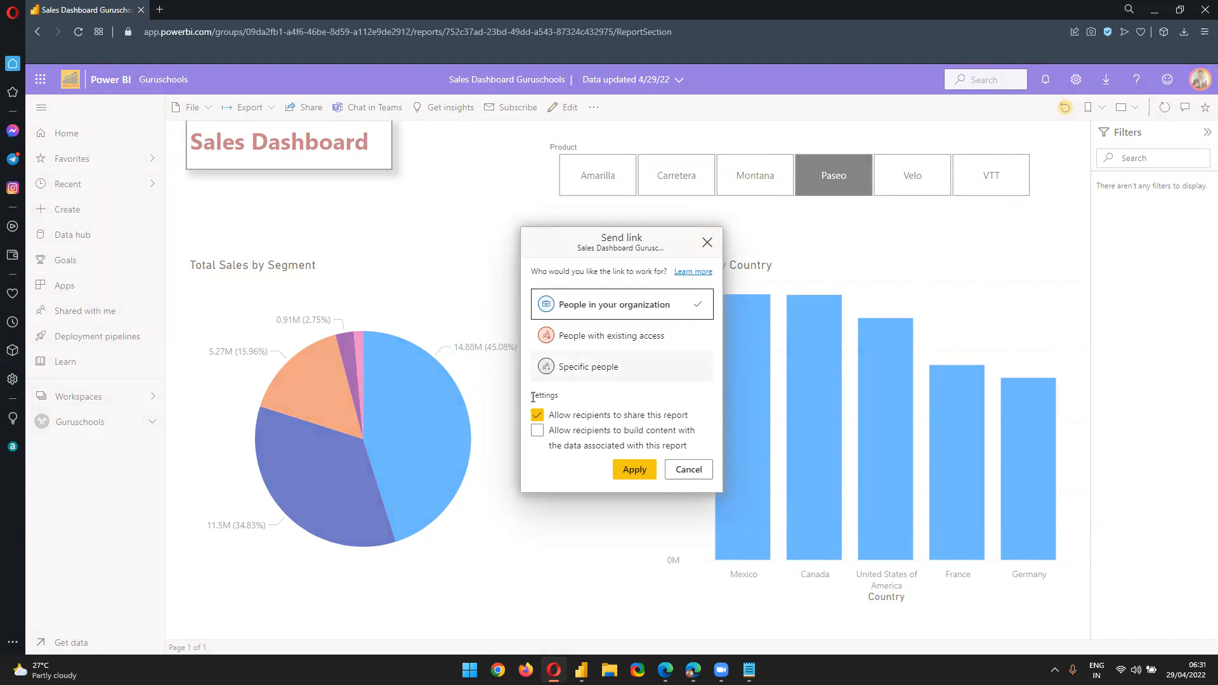
{"action": "left_click", "coordinate": [598, 337]}
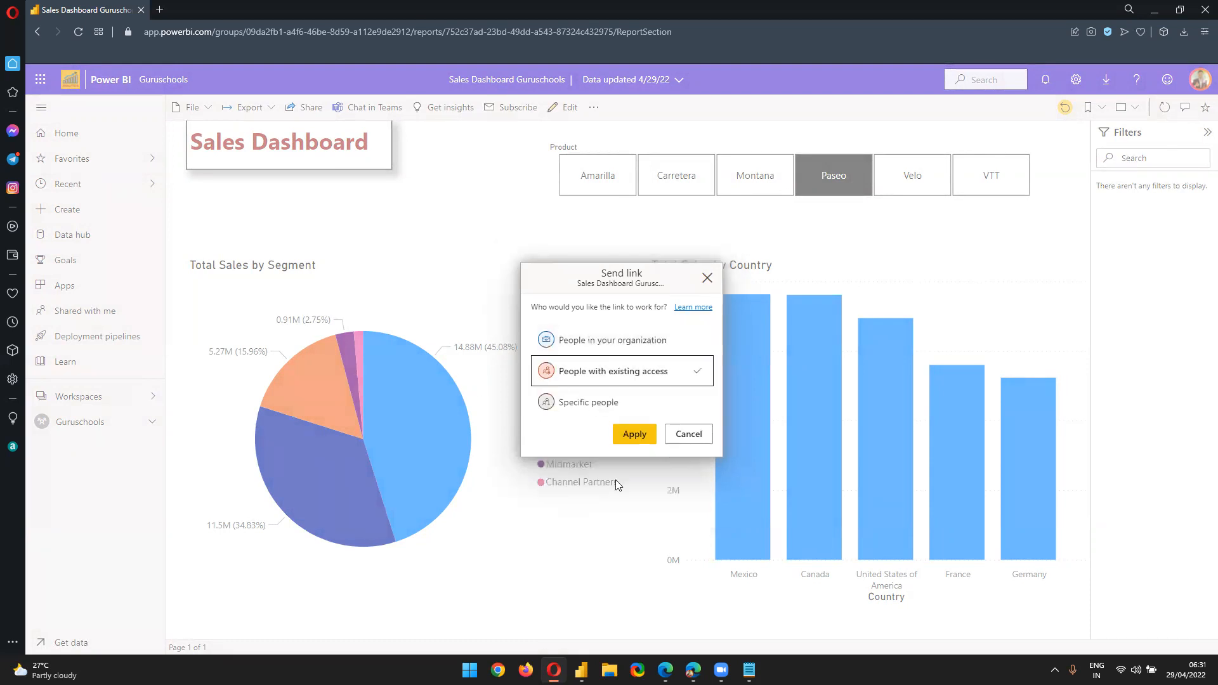
{"action": "left_click", "coordinate": [634, 442]}
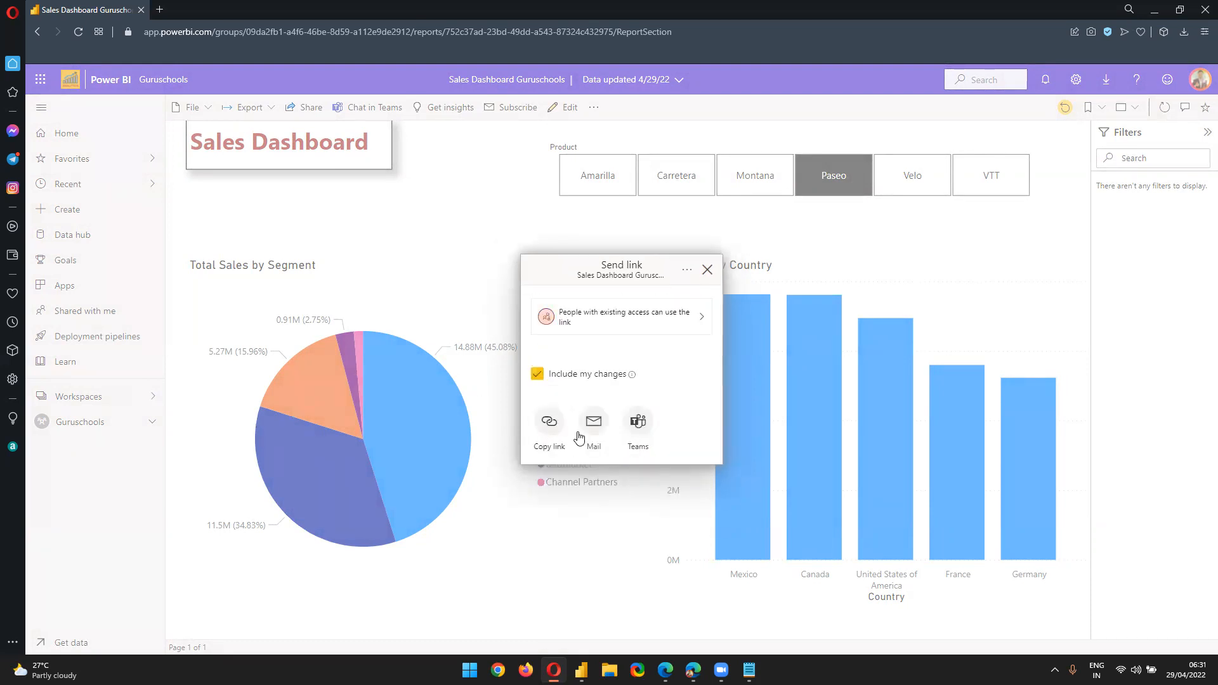
Copy the existing-access link, close the confirmation, and check the workspaces list
{"action": "left_click", "coordinate": [550, 426]}
{"action": "left_click", "coordinate": [676, 375]}
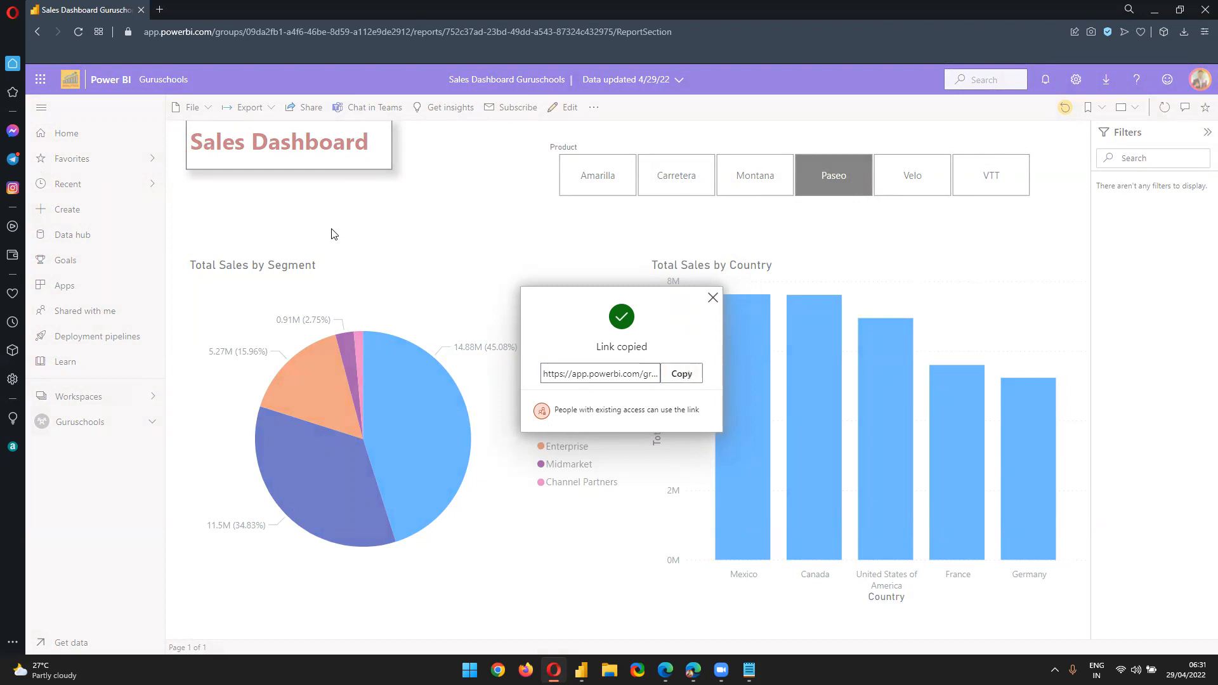
{"action": "left_click", "coordinate": [711, 298]}
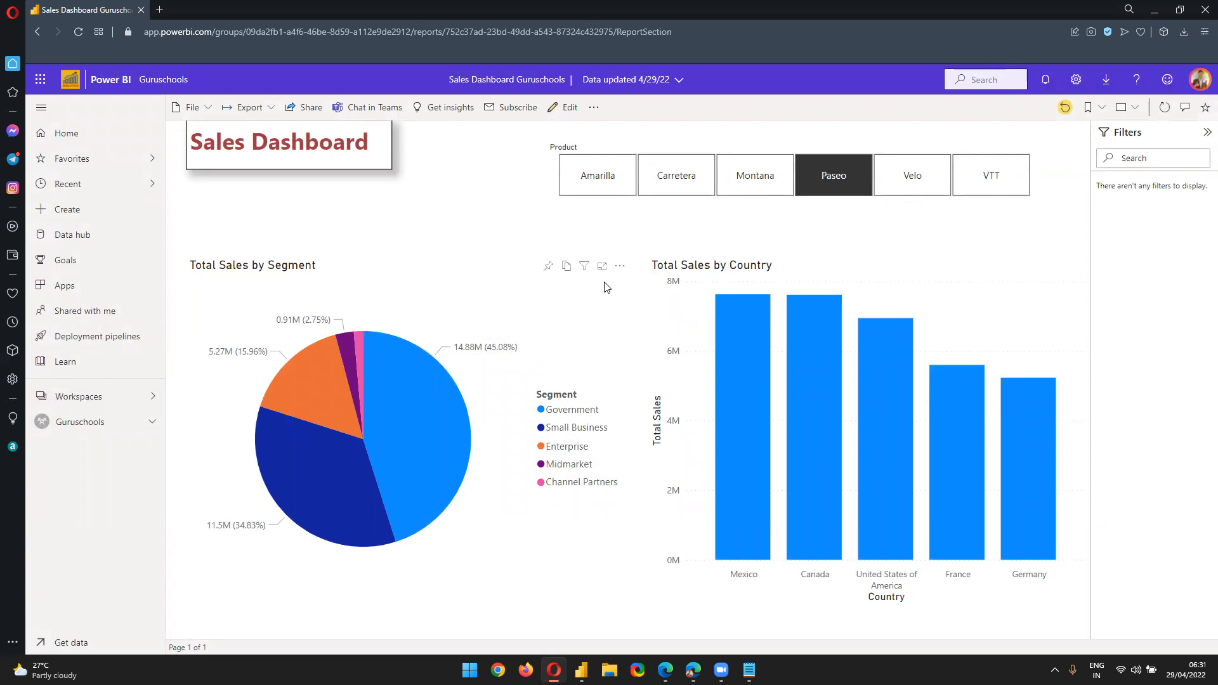
{"action": "left_click", "coordinate": [98, 404]}
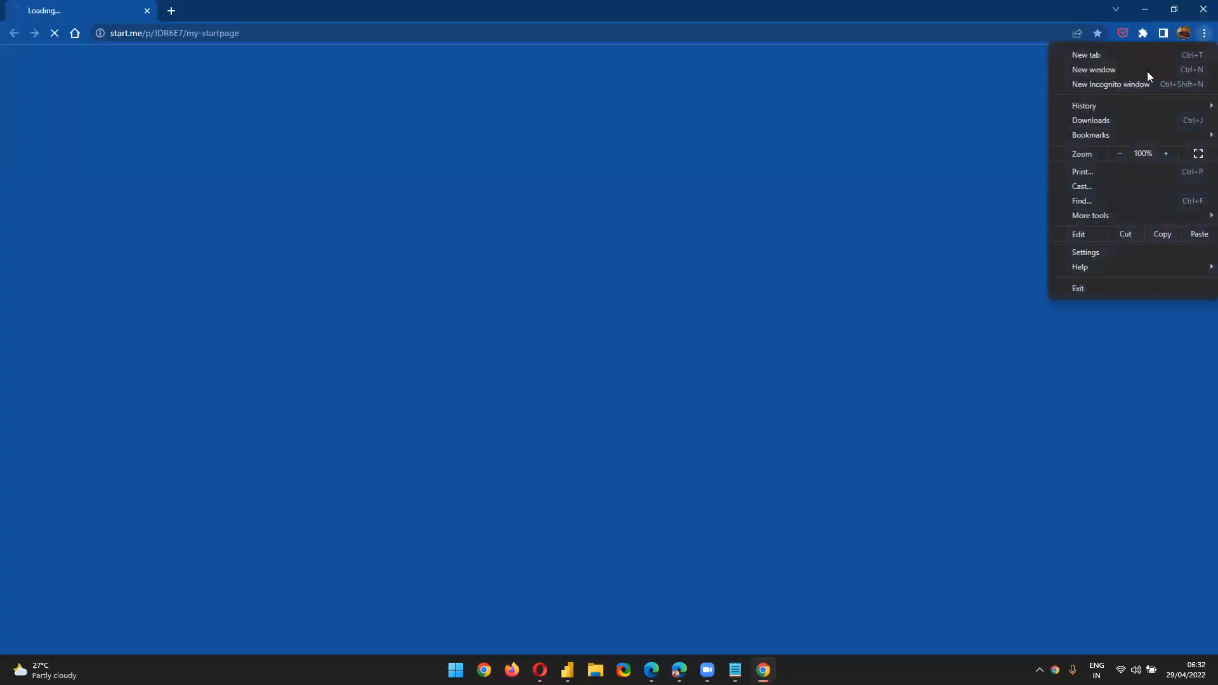
{"action": "left_click", "coordinate": [1136, 82]}
Load the Power BI sign-in page (app) in the private browsing window
{"action": "left_click", "coordinate": [1150, 14]}
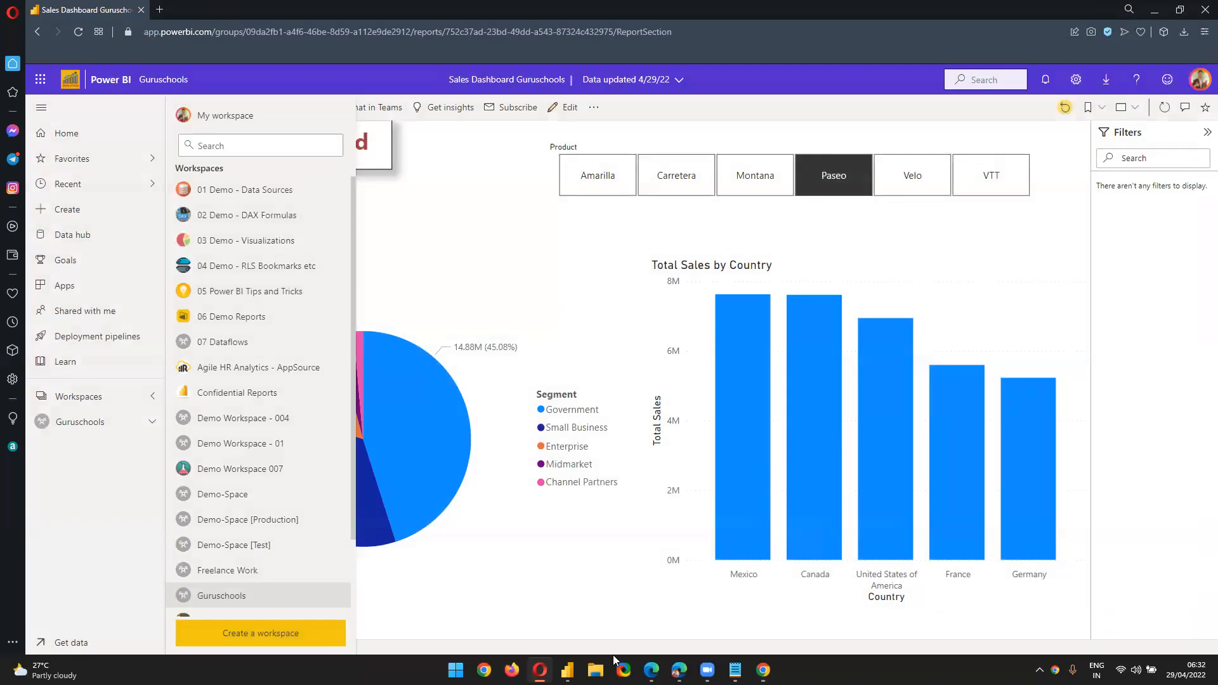
{"action": "left_click", "coordinate": [758, 669]}
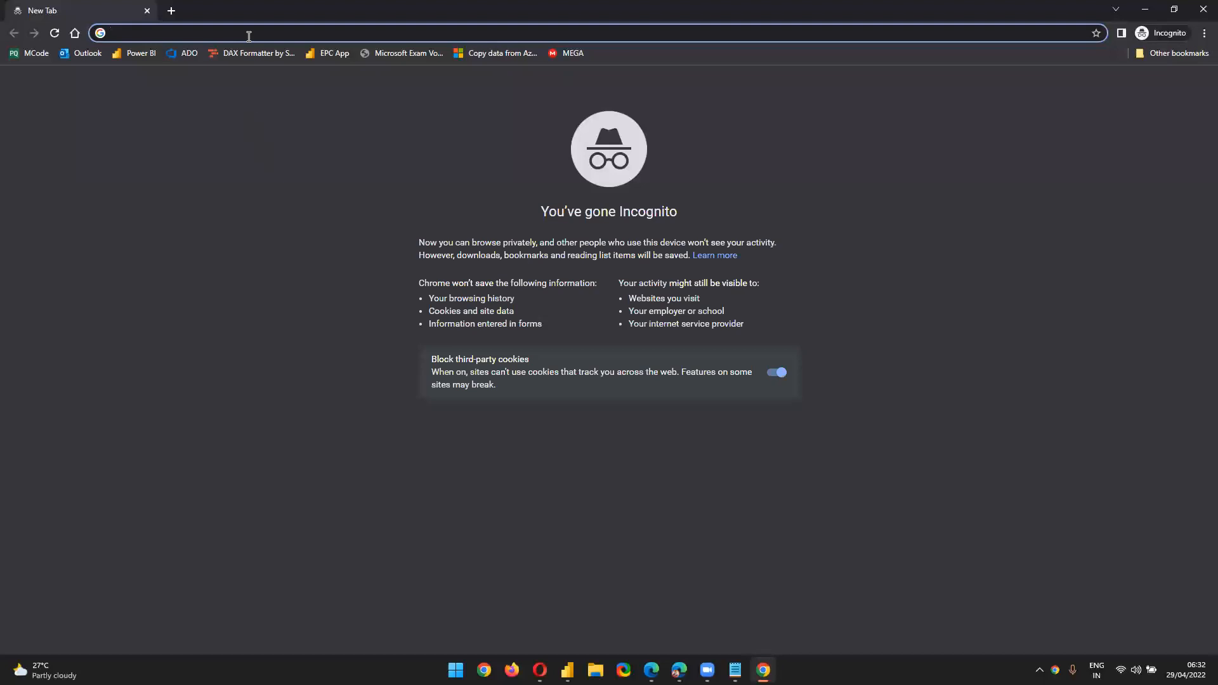
{"action": "type", "text": "app.powerbi.com"}
{"action": "key", "text": "Return"}
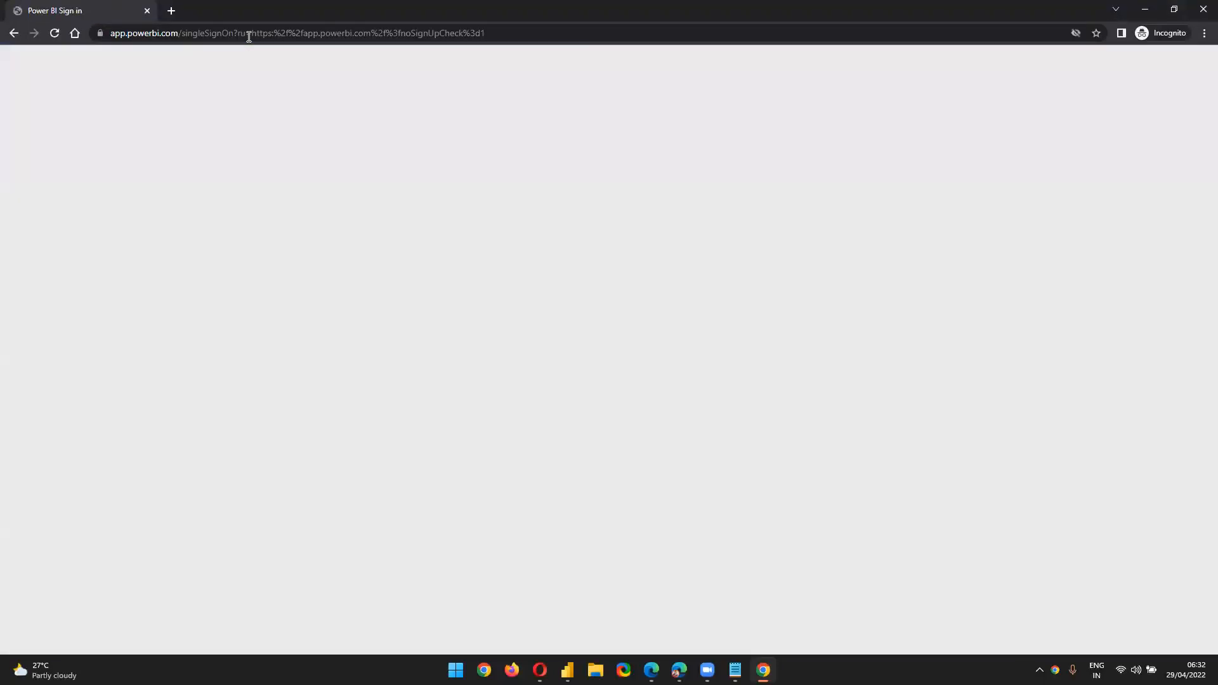
Enter the student account's email address and submit it
{"action": "left_click", "coordinate": [406, 323]}
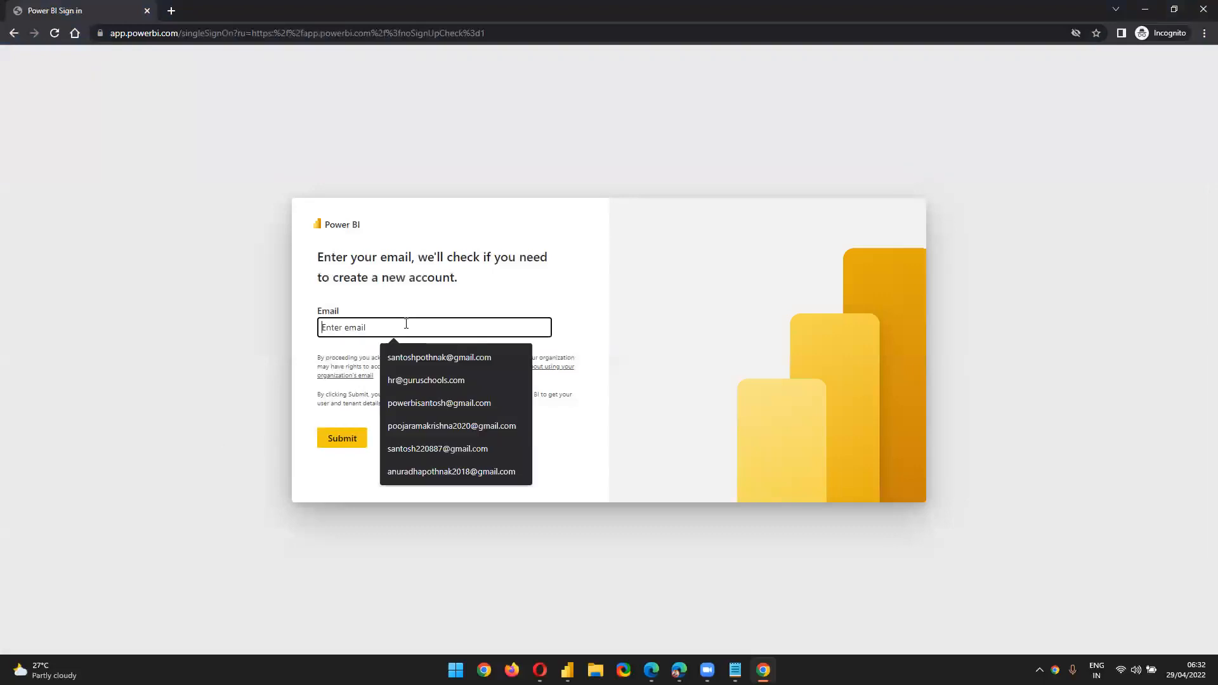
{"action": "left_click", "coordinate": [249, 338]}
{"action": "left_click", "coordinate": [346, 329]}
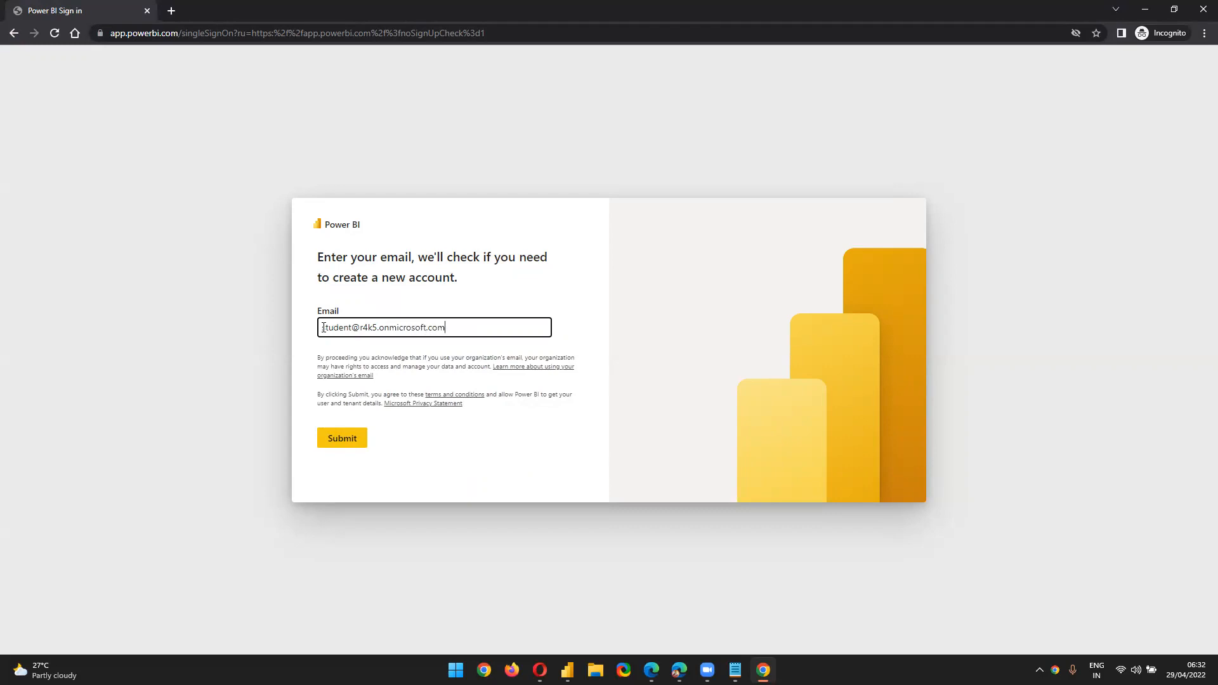
{"action": "left_click", "coordinate": [353, 444]}
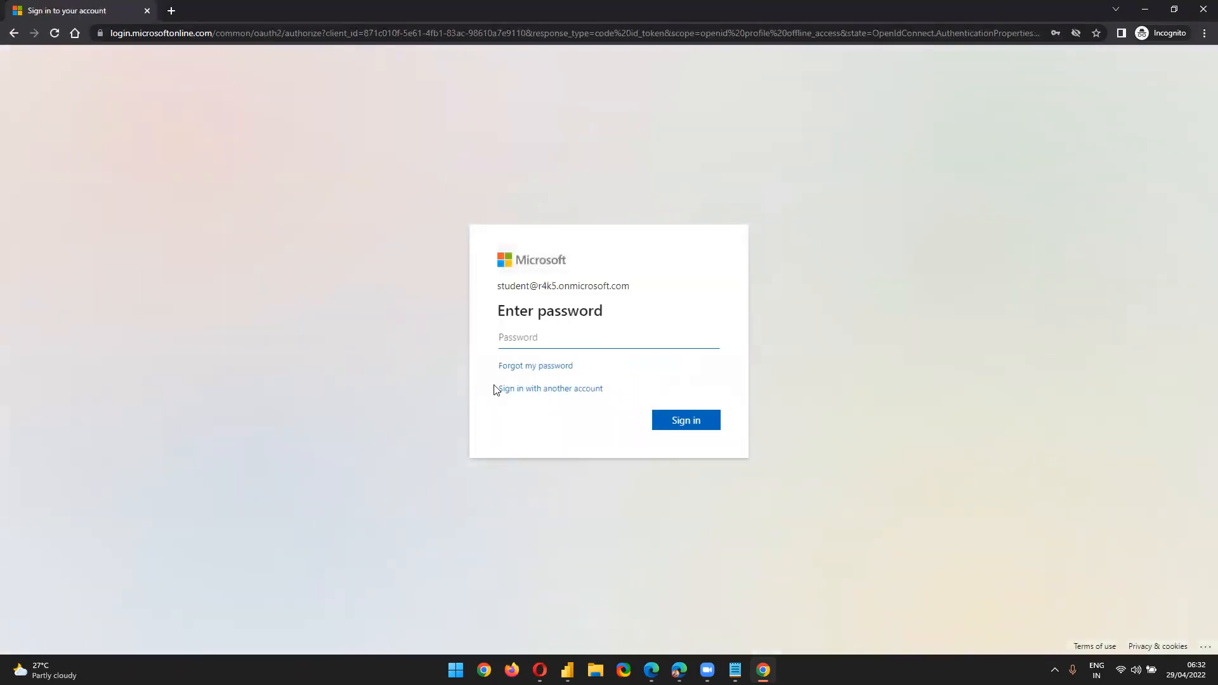
Enter the account password, sign in, and choose to stay signed in
{"action": "left_click", "coordinate": [554, 338]}
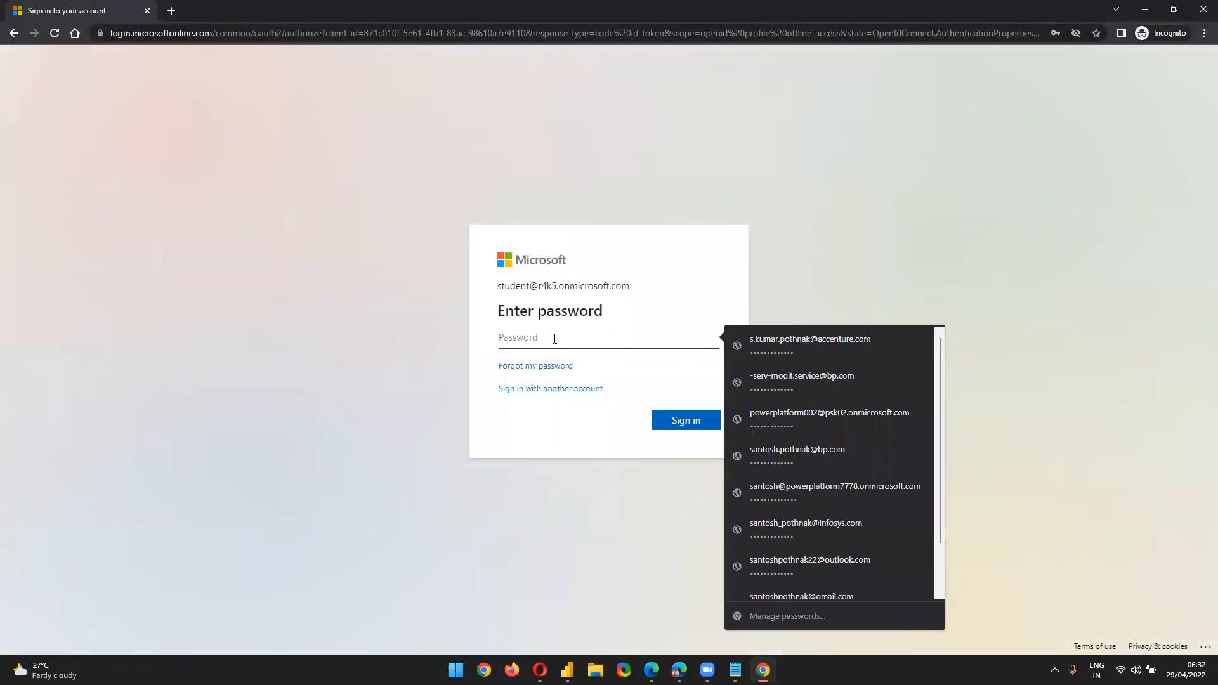
{"action": "type", "text": "P"}
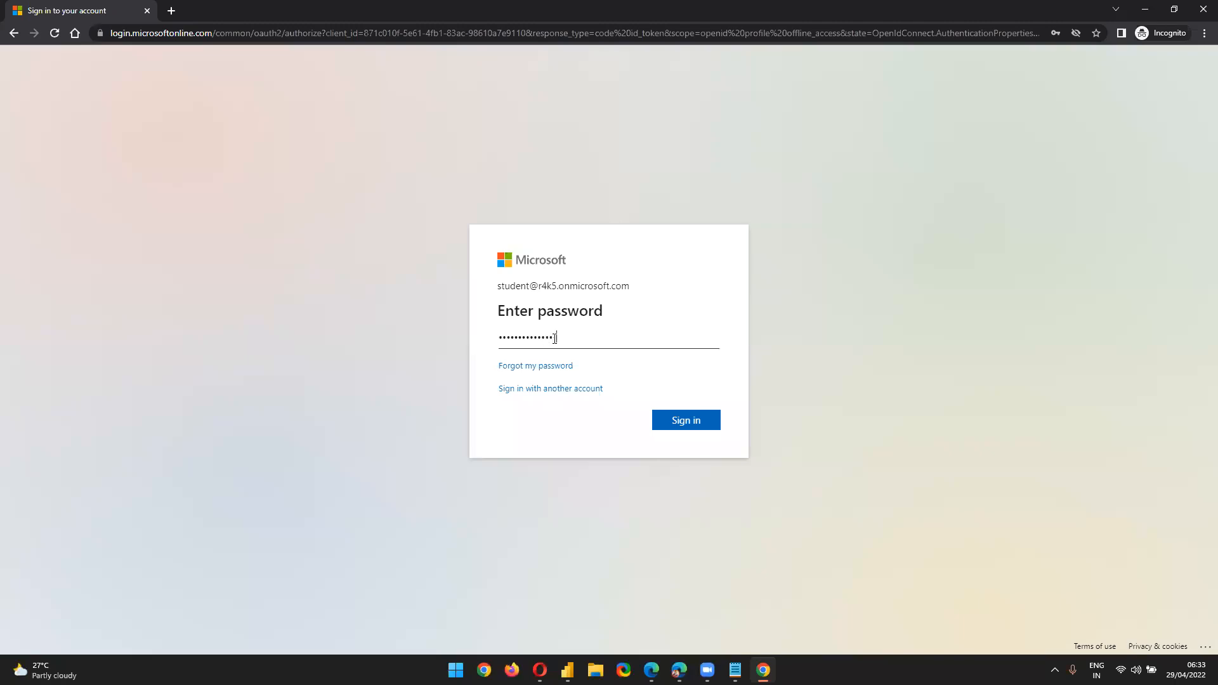
{"action": "left_click", "coordinate": [658, 413]}
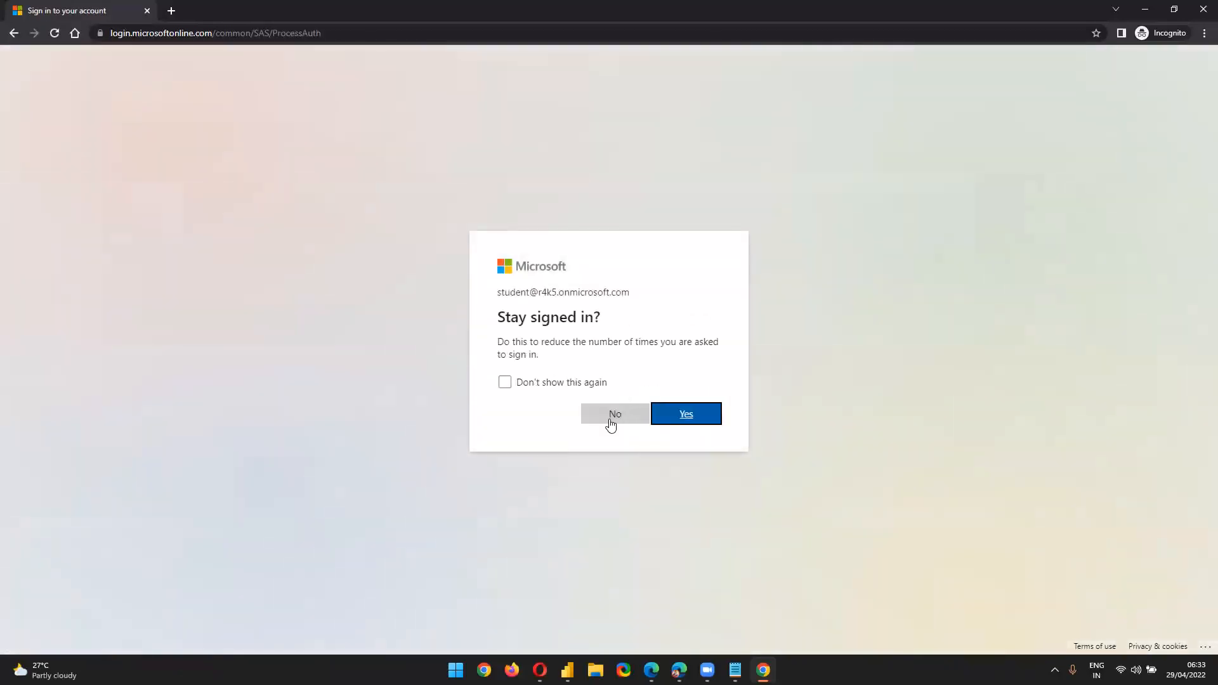
{"action": "left_click", "coordinate": [670, 425]}
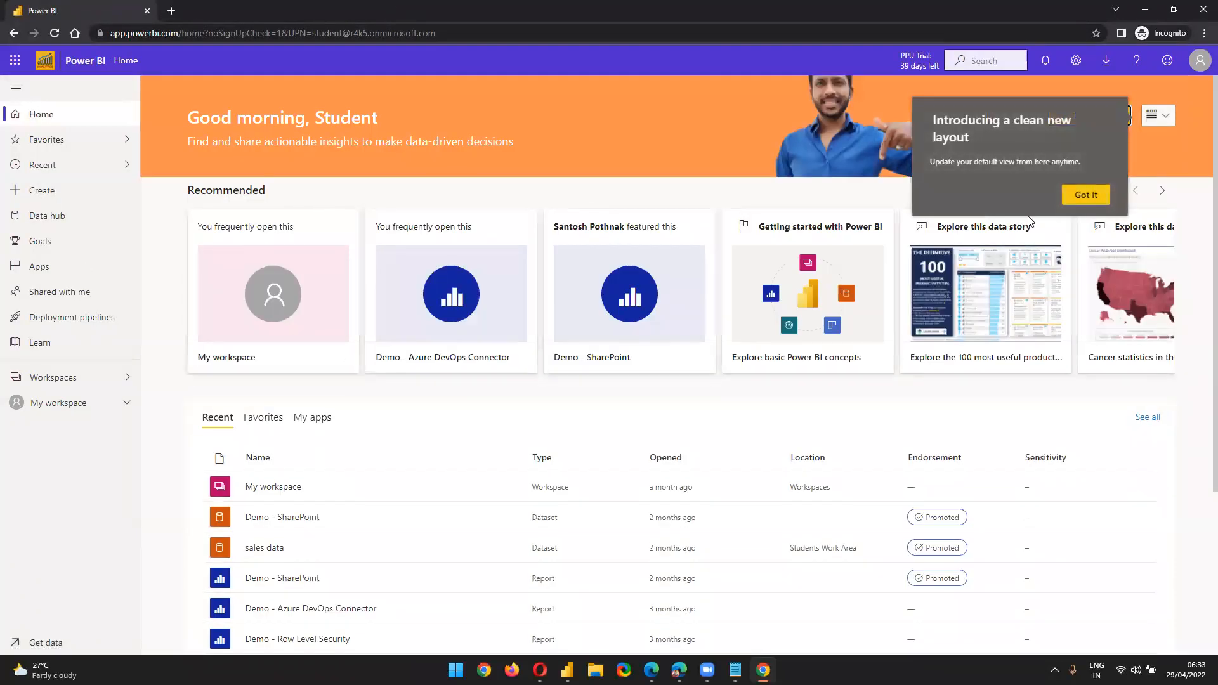
Dismiss the Got it and Not now popups, verify the Pro licence, then list Workspaces
{"action": "left_click", "coordinate": [1086, 197]}
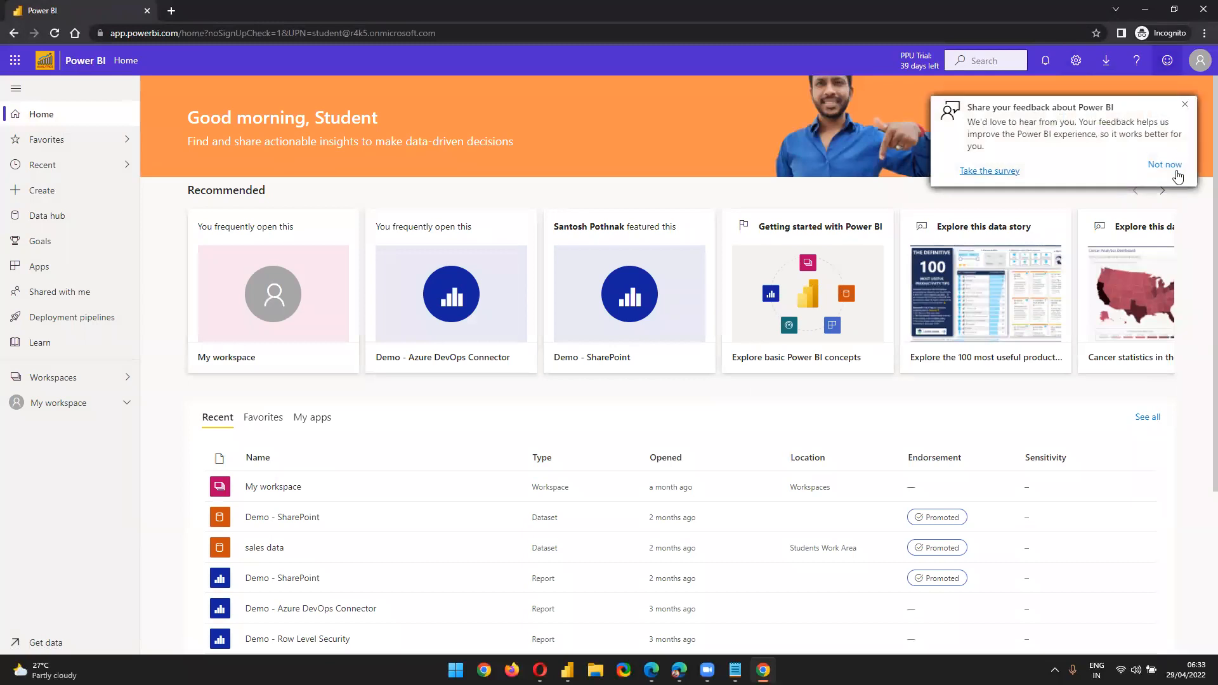
{"action": "left_click", "coordinate": [1173, 166]}
{"action": "left_click", "coordinate": [1200, 60]}
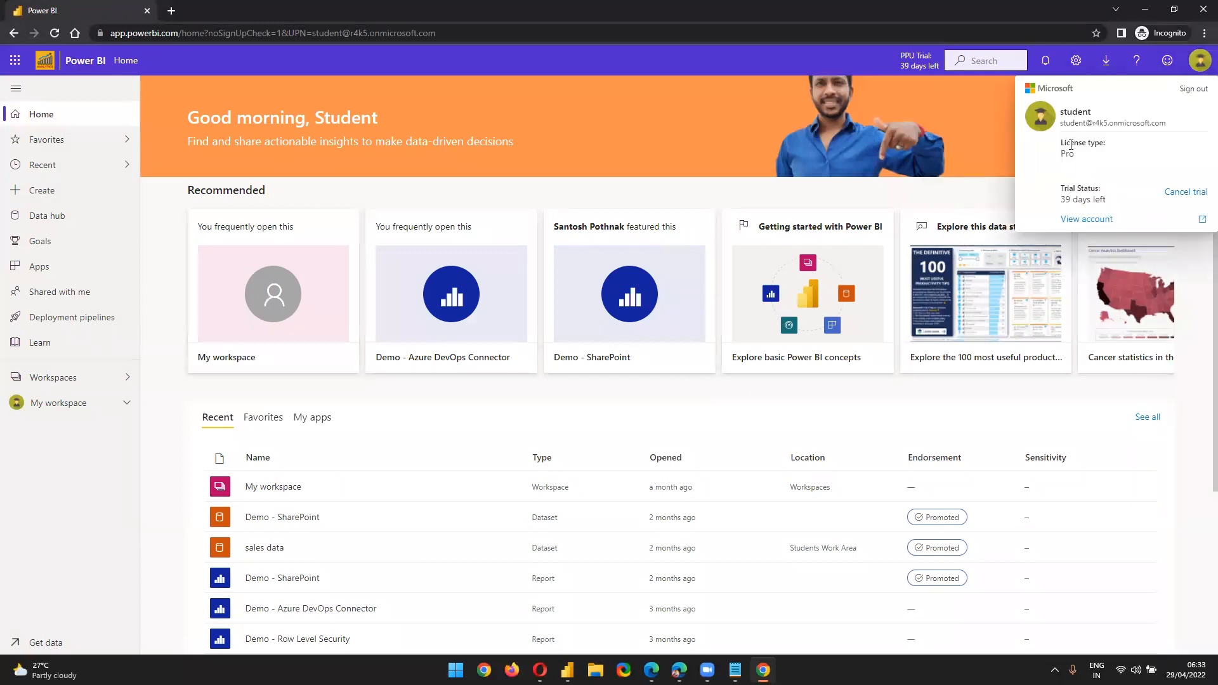
{"action": "triple_click", "coordinate": [1072, 124]}
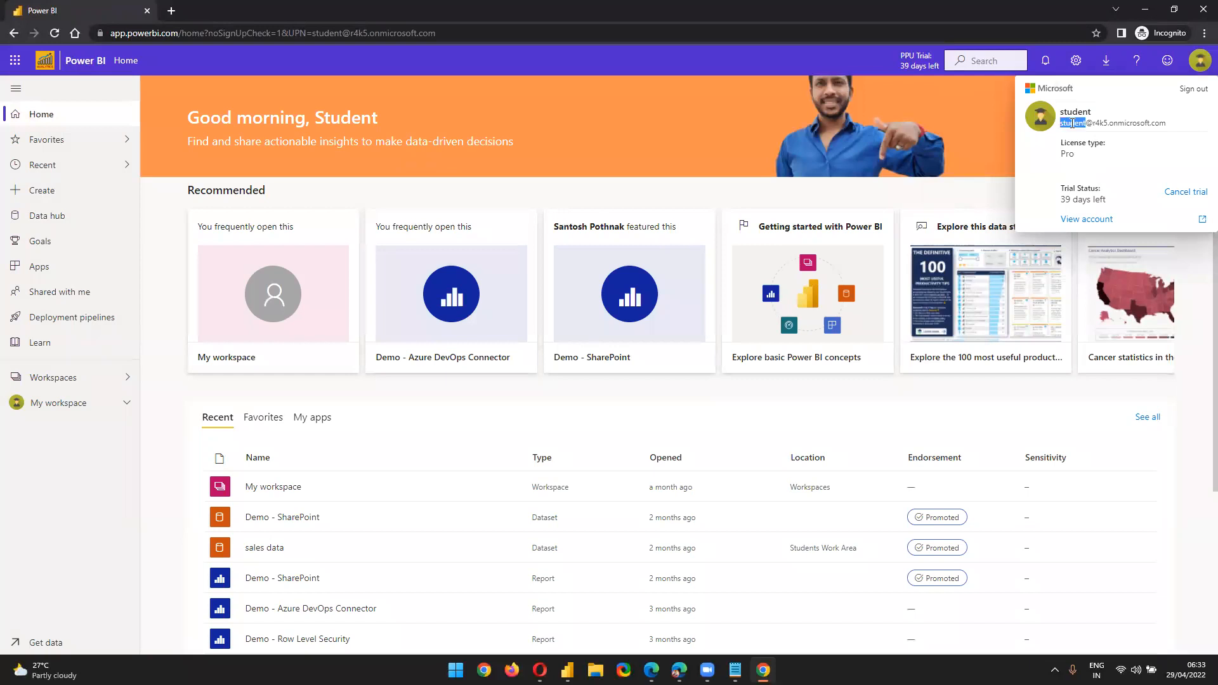
{"action": "left_click", "coordinate": [1073, 156]}
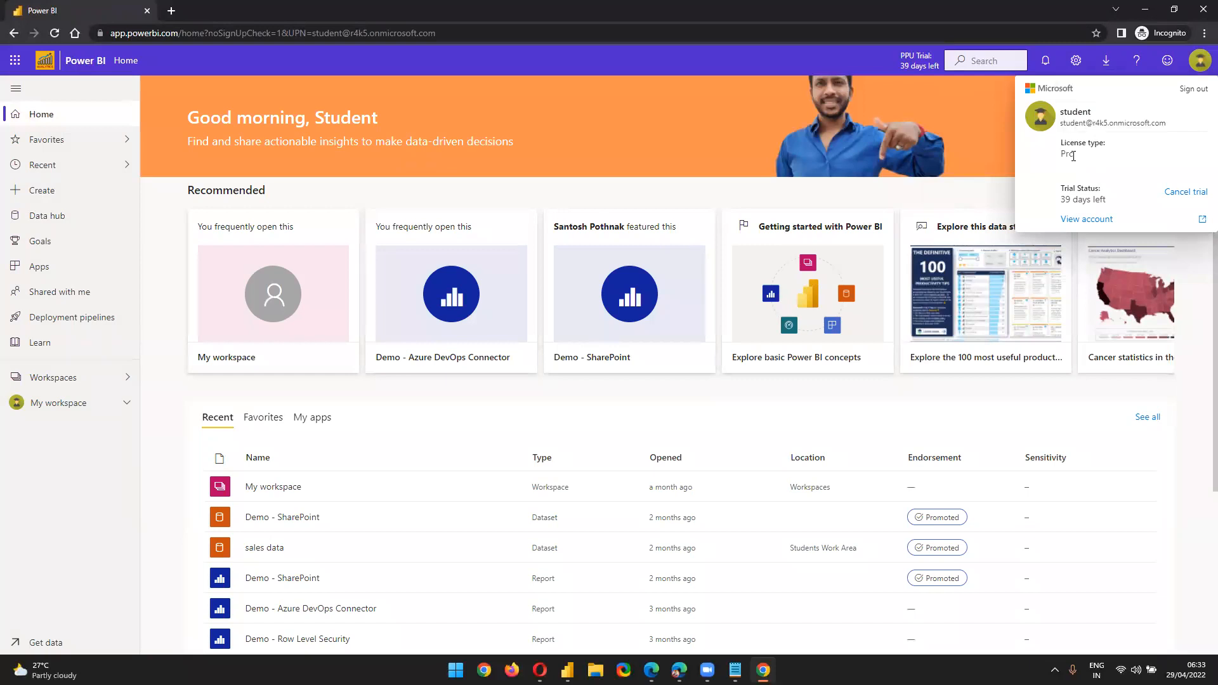
{"action": "left_click", "coordinate": [45, 503]}
{"action": "left_click", "coordinate": [37, 378]}
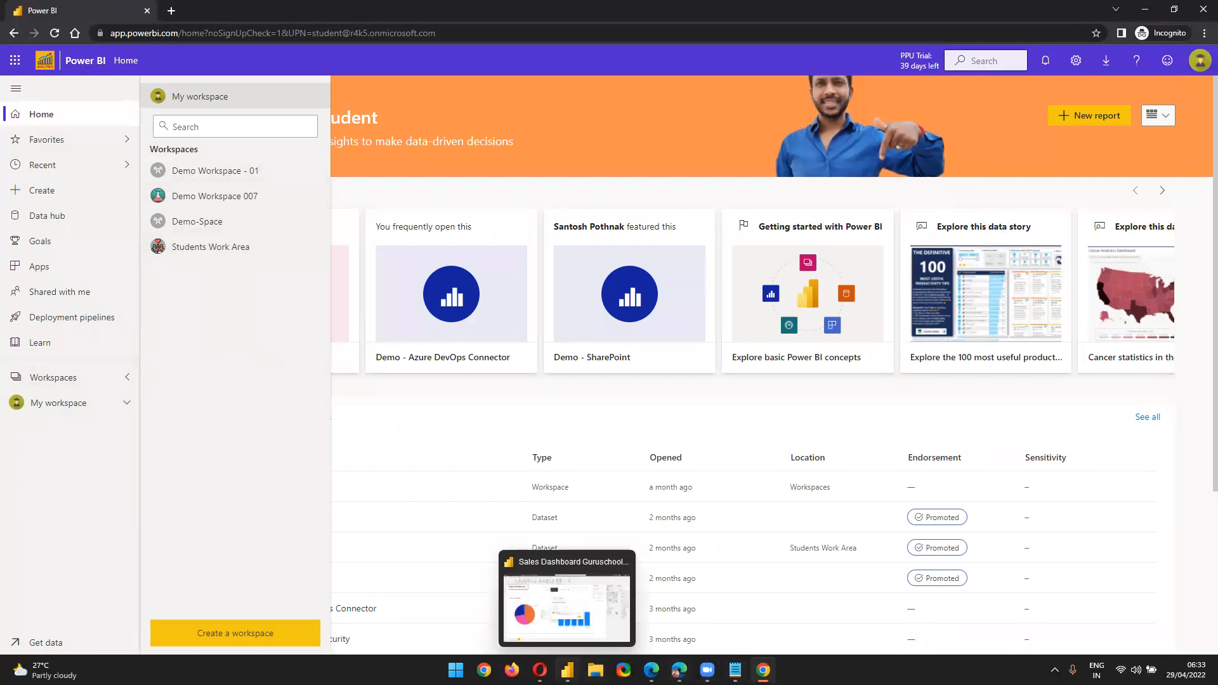
Return to the Sales Dashboard window and review the share link's audience without changing it
{"action": "mouse_move", "coordinate": [540, 669]}
{"action": "left_click", "coordinate": [539, 602]}
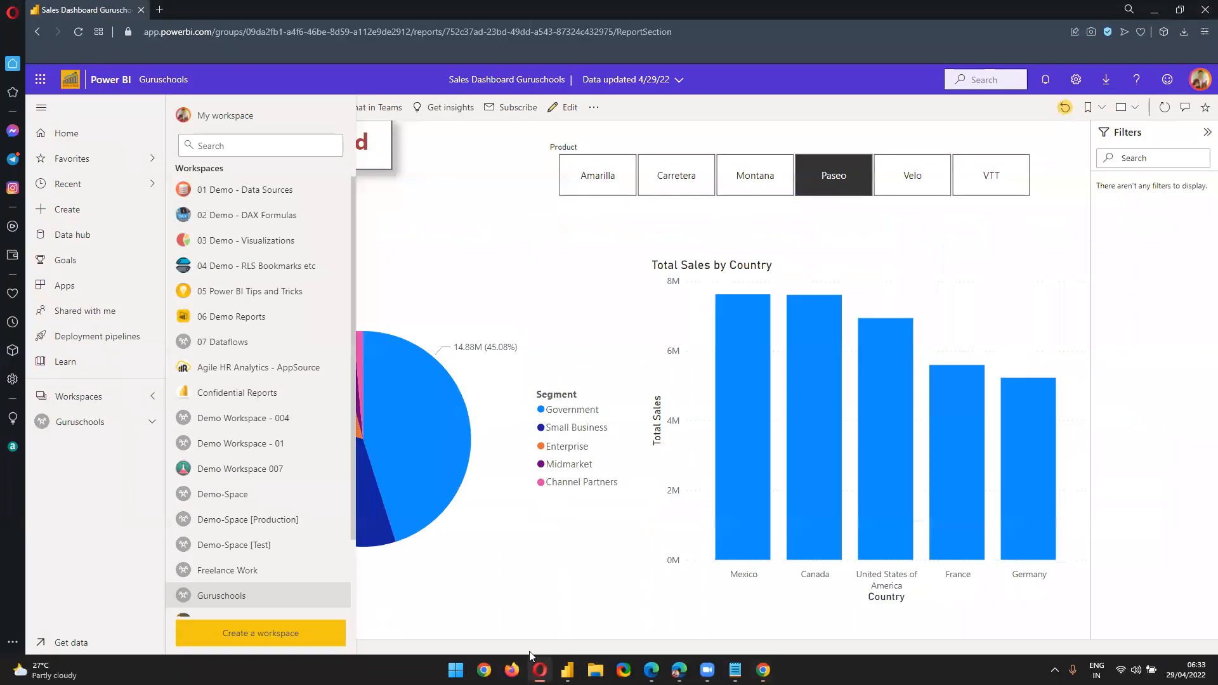
{"action": "left_click", "coordinate": [73, 550]}
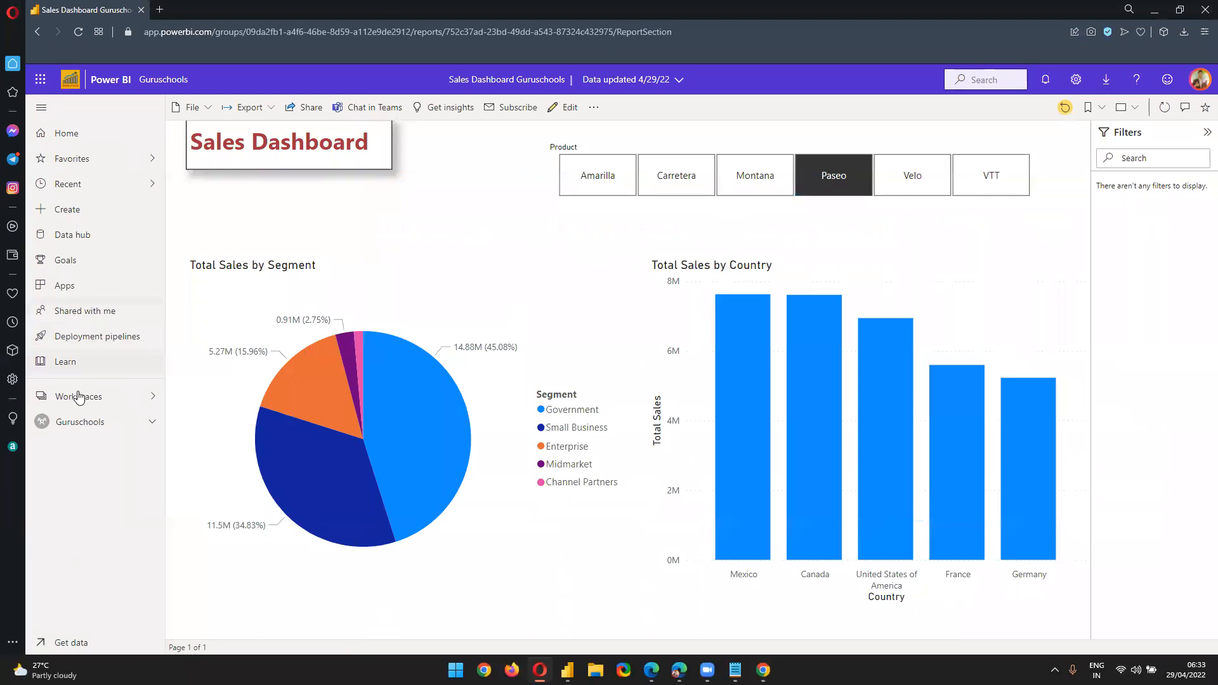
{"action": "left_click", "coordinate": [301, 117]}
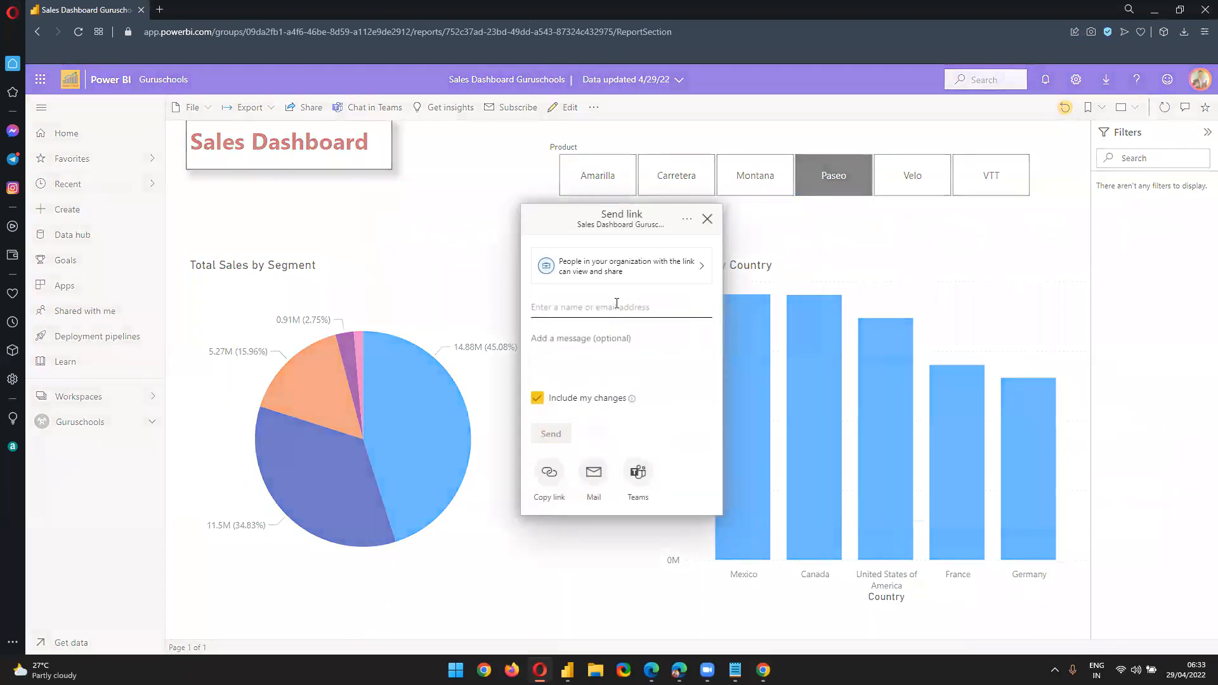
{"action": "left_click", "coordinate": [609, 254]}
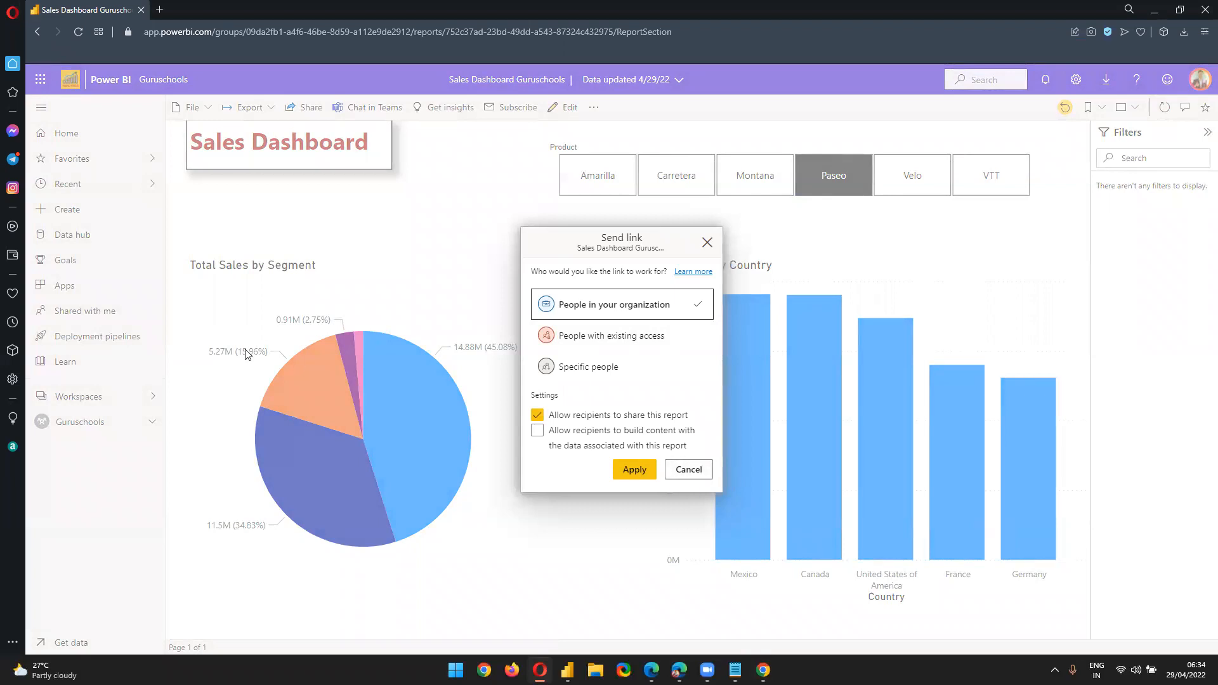
{"action": "left_click", "coordinate": [674, 470]}
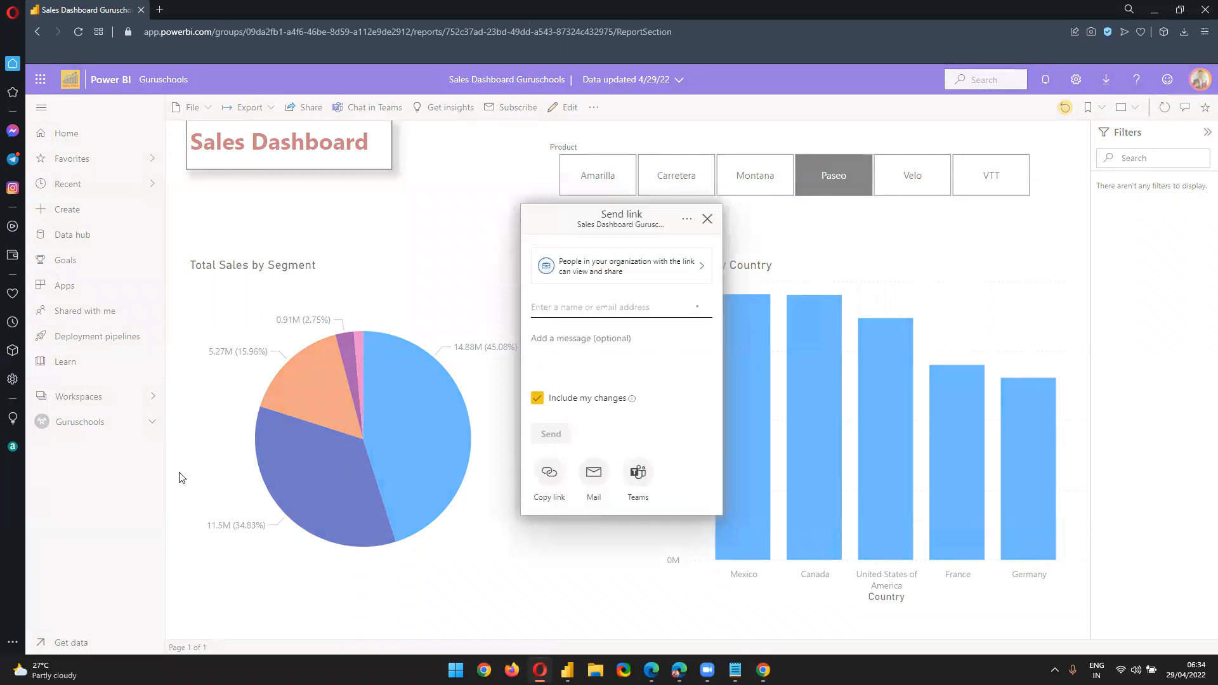
{"action": "left_click", "coordinate": [707, 218]}
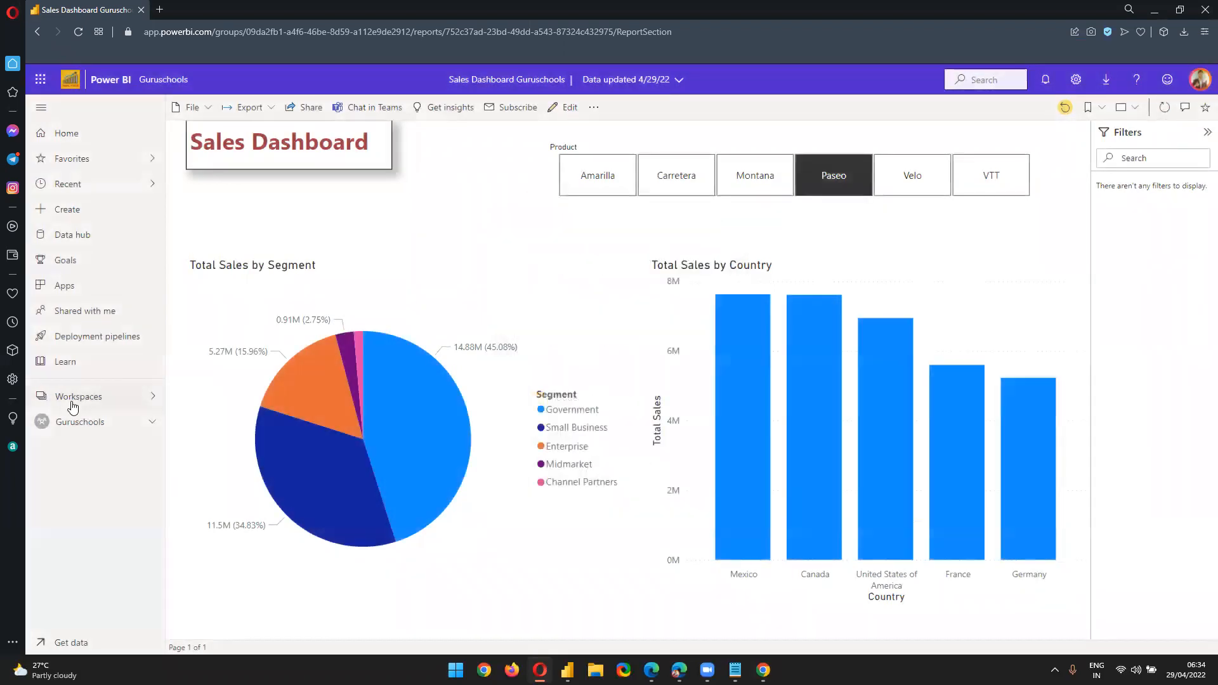
{"action": "left_click", "coordinate": [96, 396]}
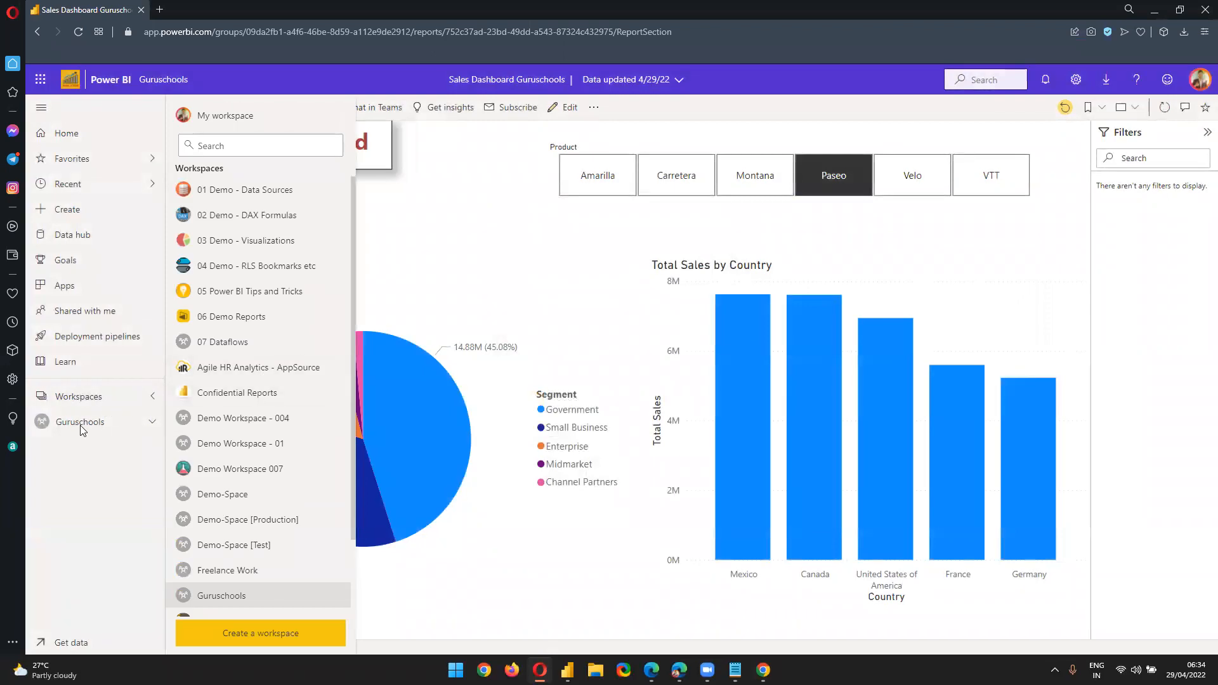
{"action": "left_click", "coordinate": [101, 403]}
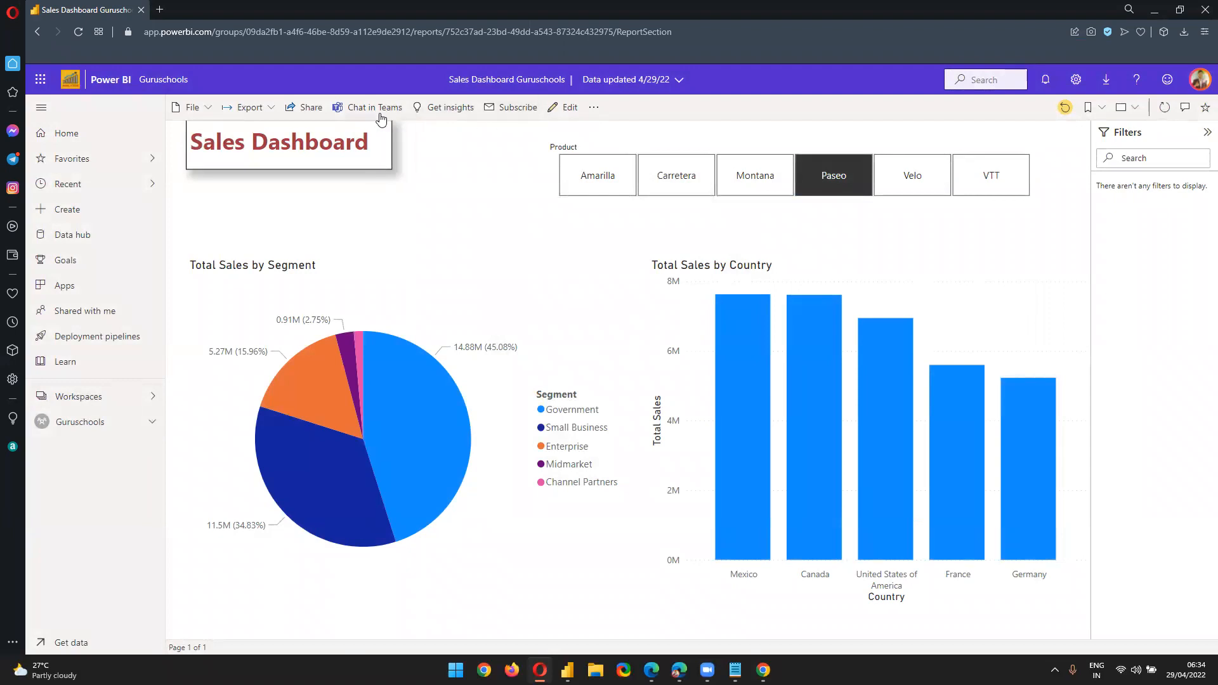
Set the share link to People with existing access, apply, and copy it
{"action": "left_click", "coordinate": [306, 107]}
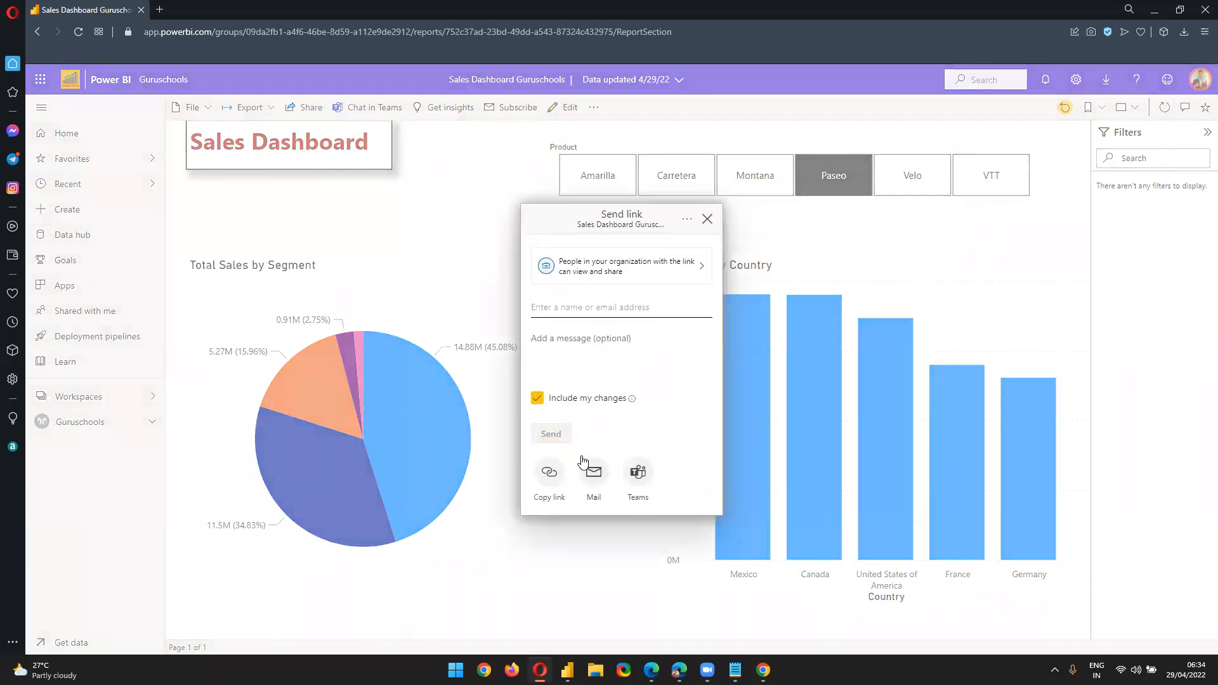
{"action": "left_click", "coordinate": [651, 265]}
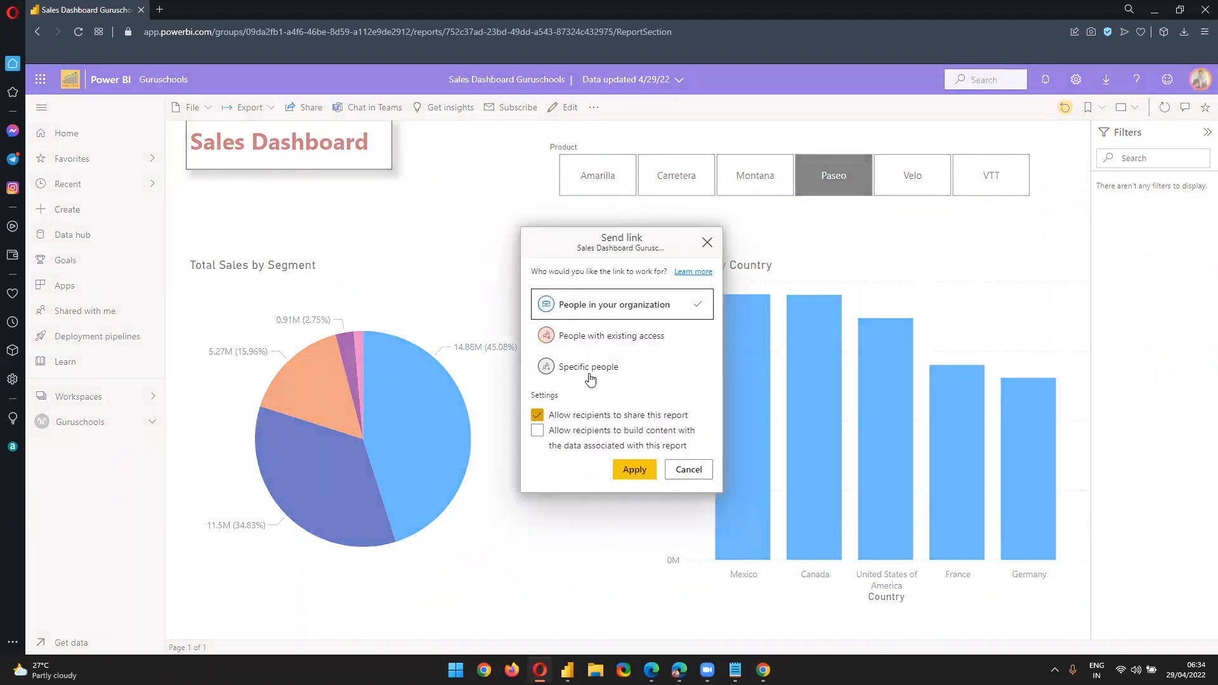
{"action": "left_click", "coordinate": [613, 338]}
{"action": "left_click", "coordinate": [630, 434]}
{"action": "left_click", "coordinate": [549, 421]}
{"action": "left_click", "coordinate": [682, 374]}
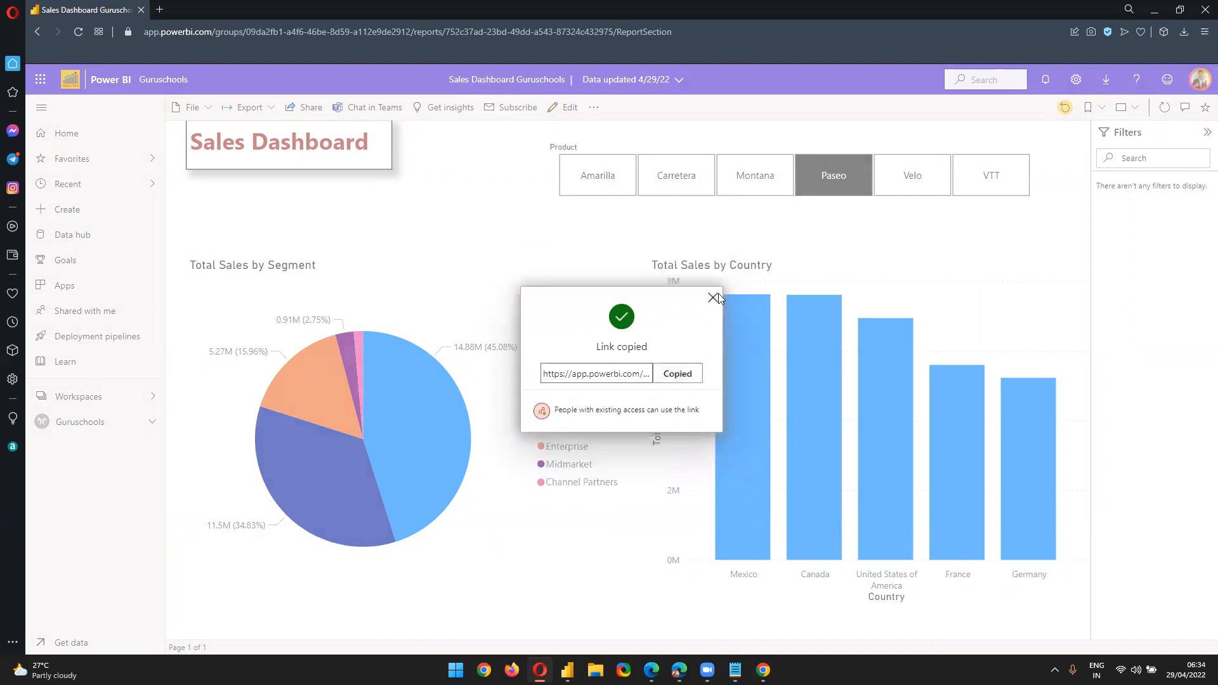
{"action": "left_click", "coordinate": [713, 297]}
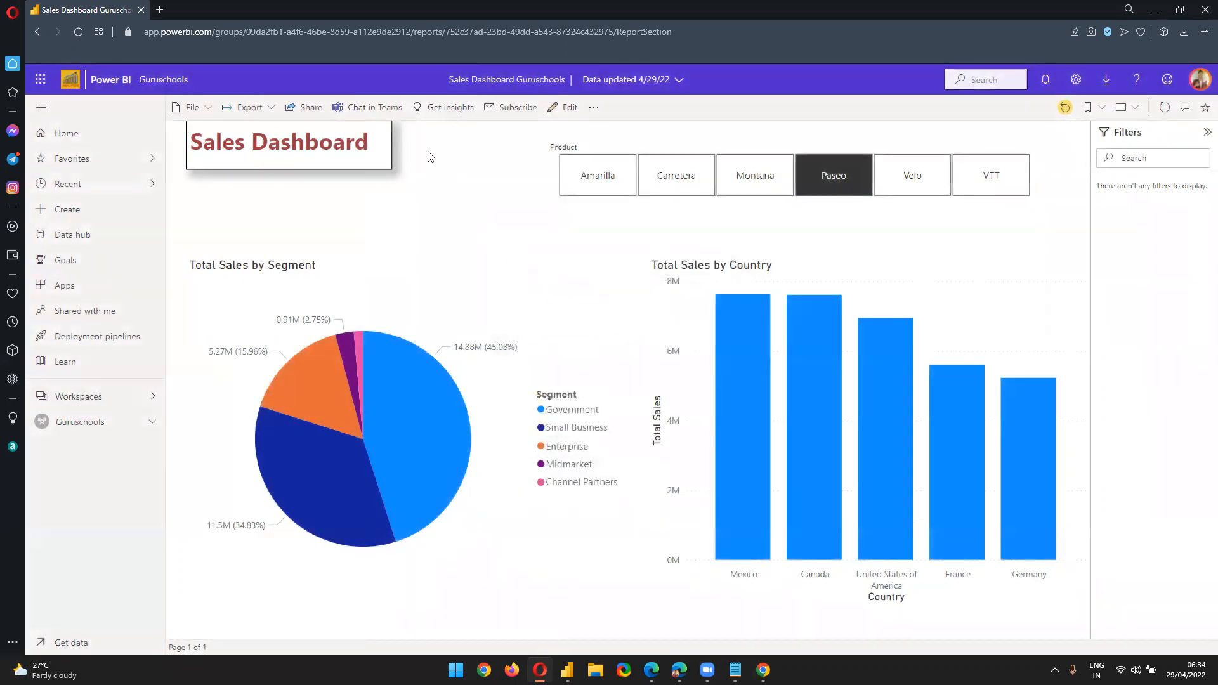
{"action": "left_click", "coordinate": [310, 106]}
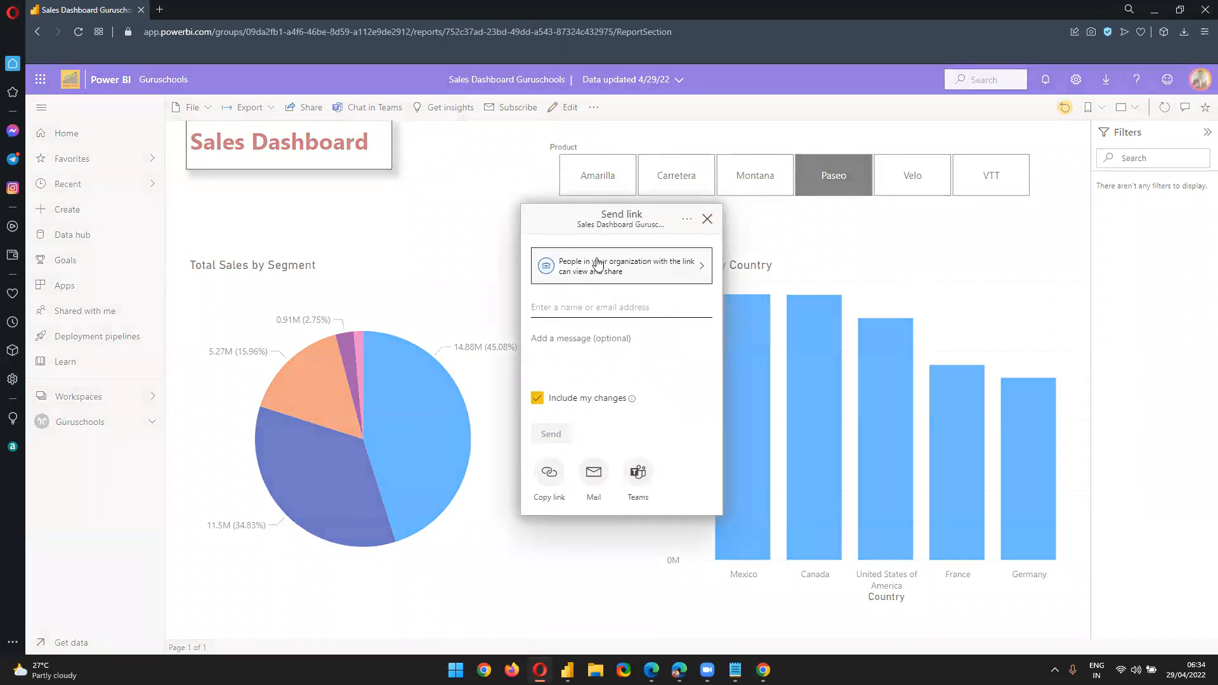
Restrict the share link to Specific people and add the student as recipient
{"action": "left_click", "coordinate": [599, 266]}
{"action": "left_click", "coordinate": [599, 367]}
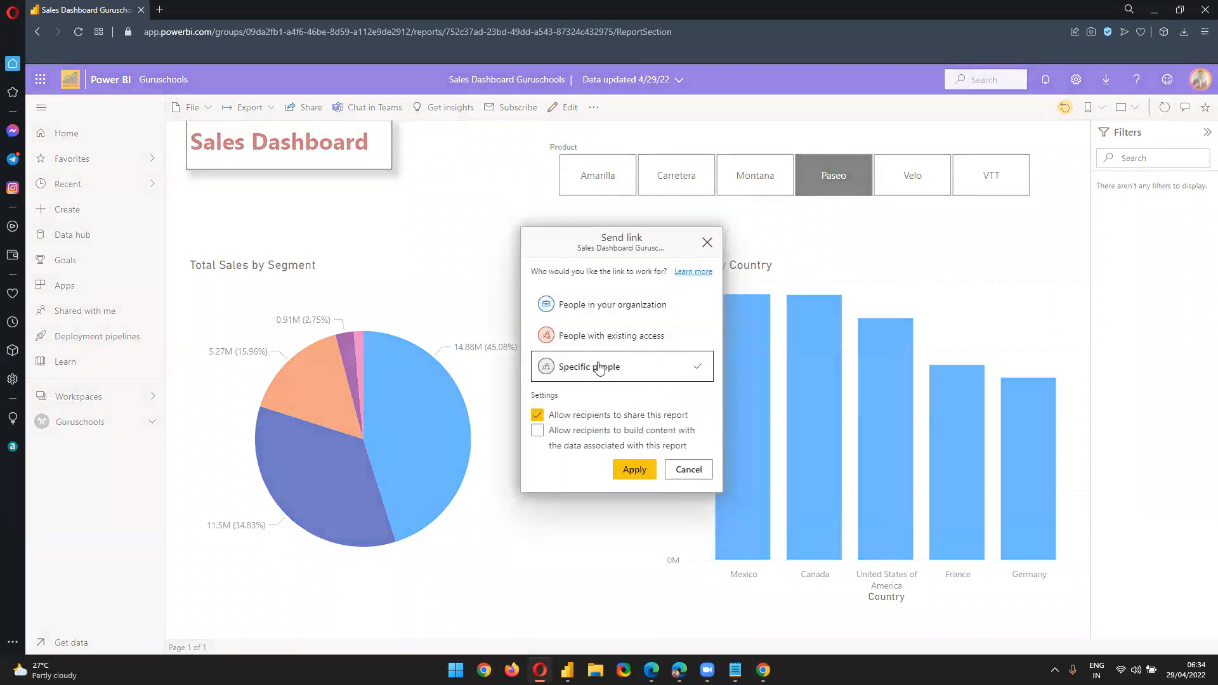
{"action": "left_click", "coordinate": [620, 474]}
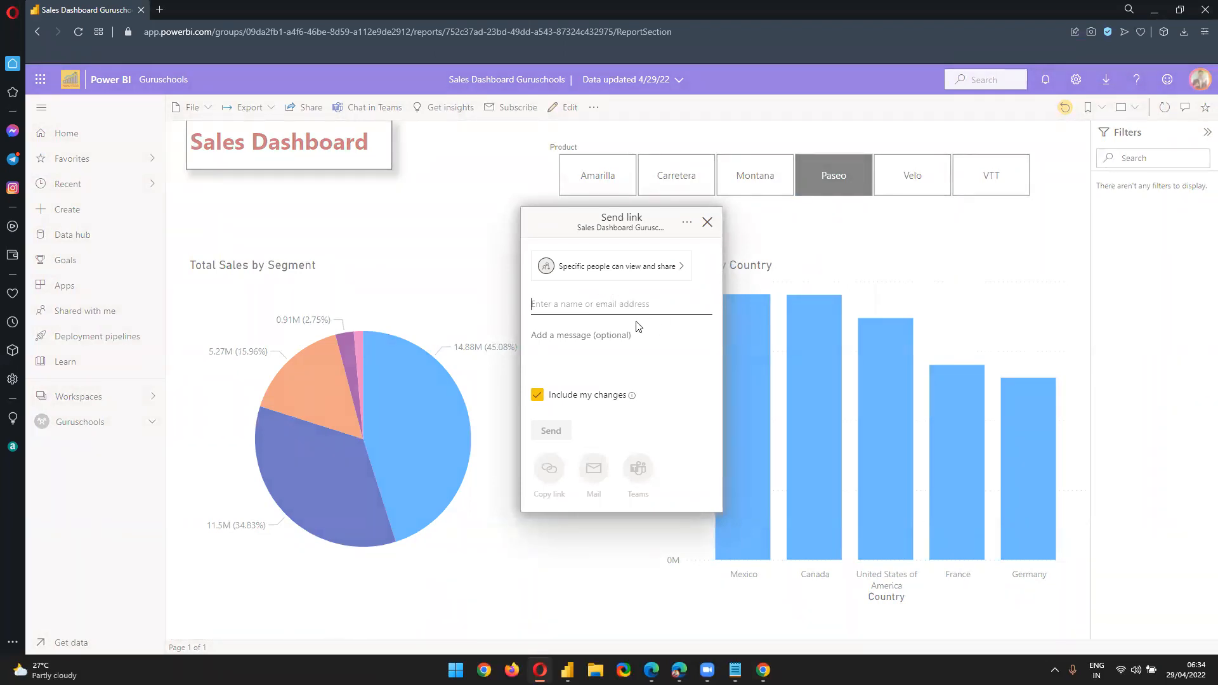
{"action": "type", "text": "st"}
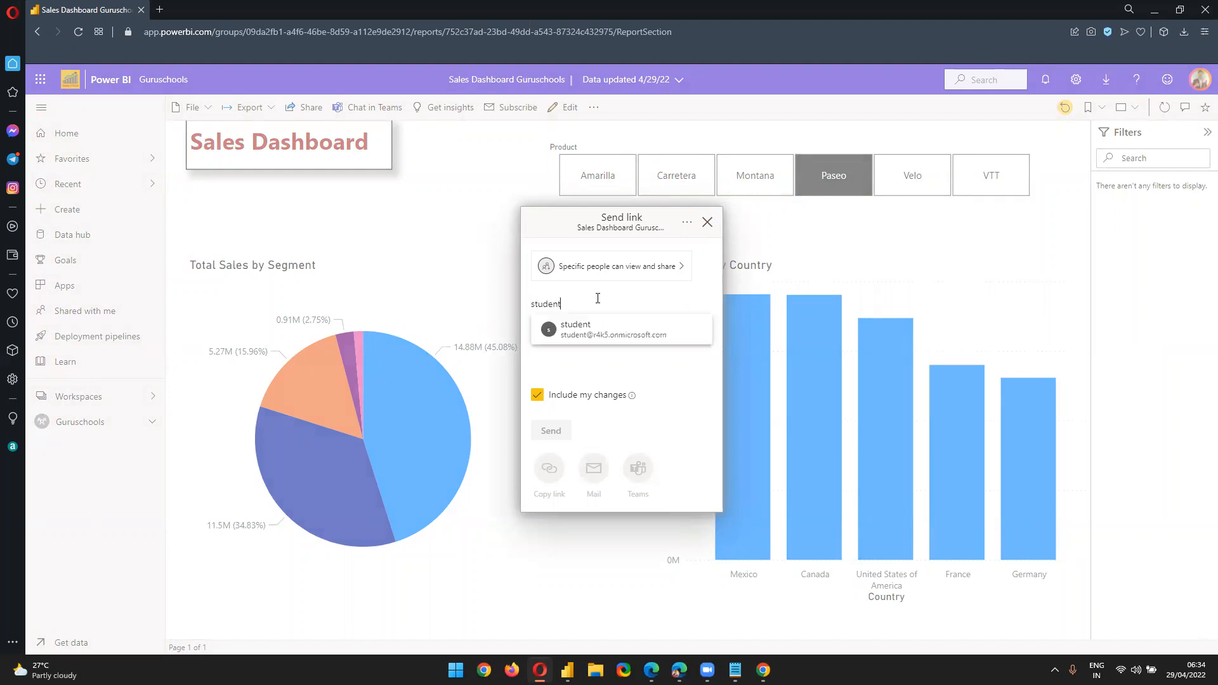
{"action": "type", "text": "udent"}
{"action": "left_click", "coordinate": [641, 334]}
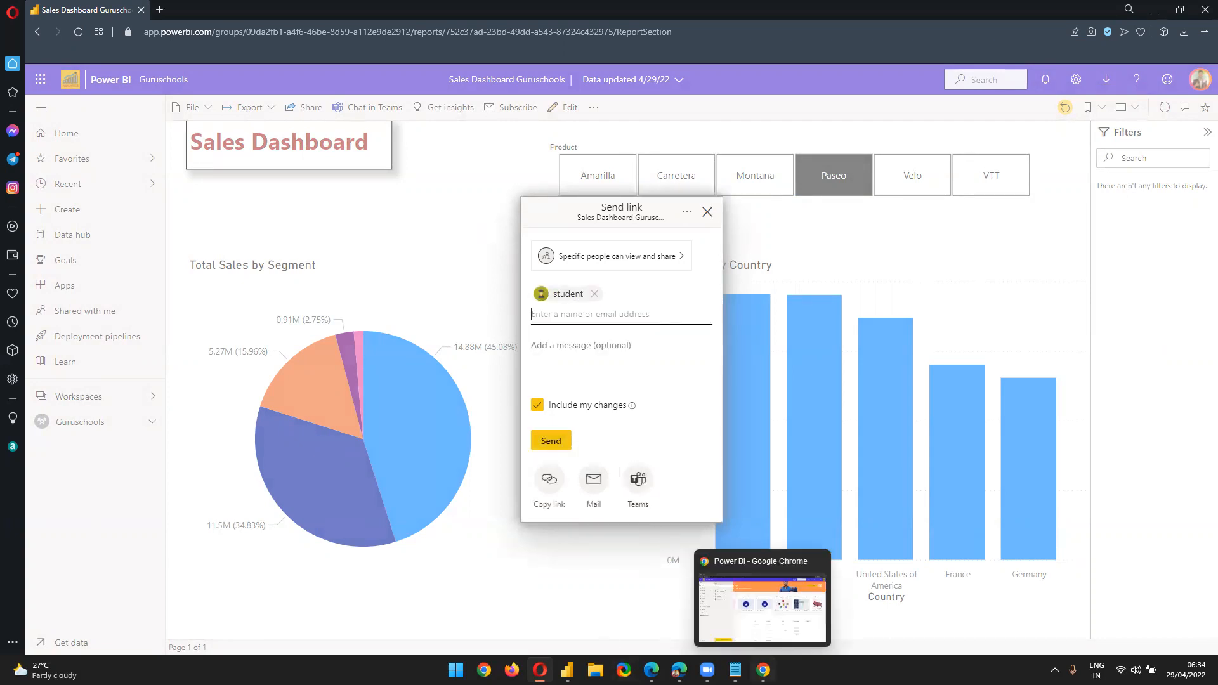
{"action": "left_click", "coordinate": [762, 670]}
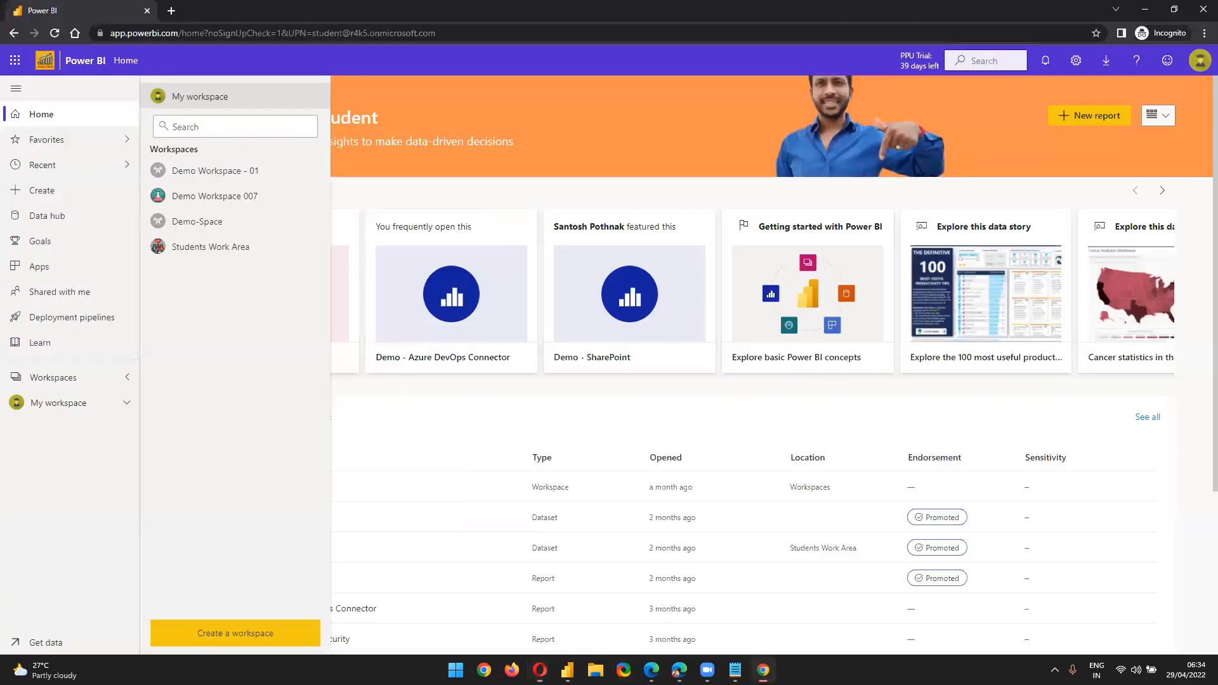
Open Outlook on the web in a new tab and select the latest refresh-failed message
{"action": "left_click", "coordinate": [169, 9]}
{"action": "type", "text": "outl"}
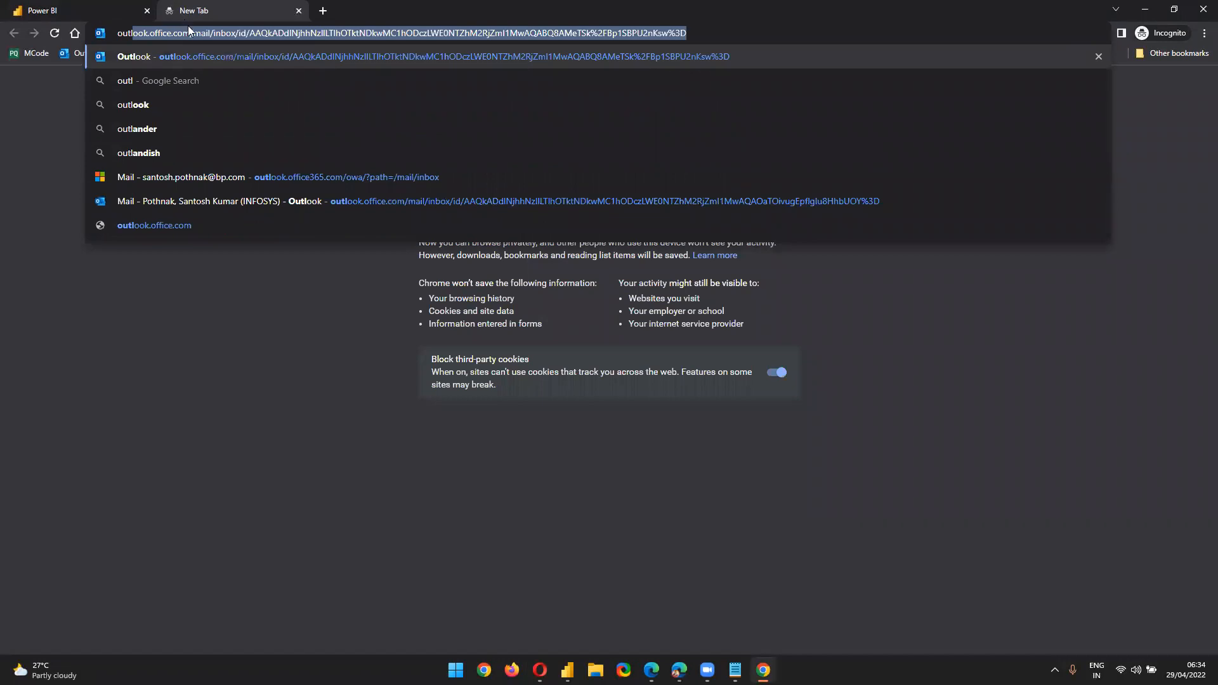
{"action": "left_click", "coordinate": [234, 178]}
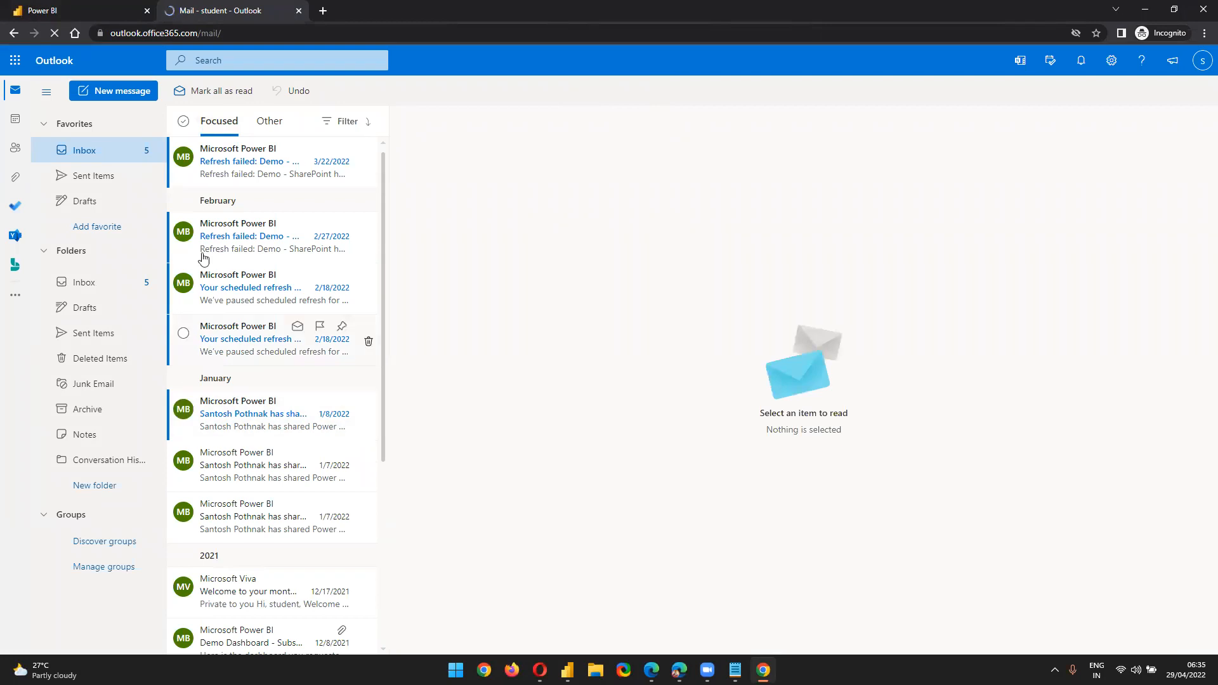
{"action": "left_click", "coordinate": [238, 182]}
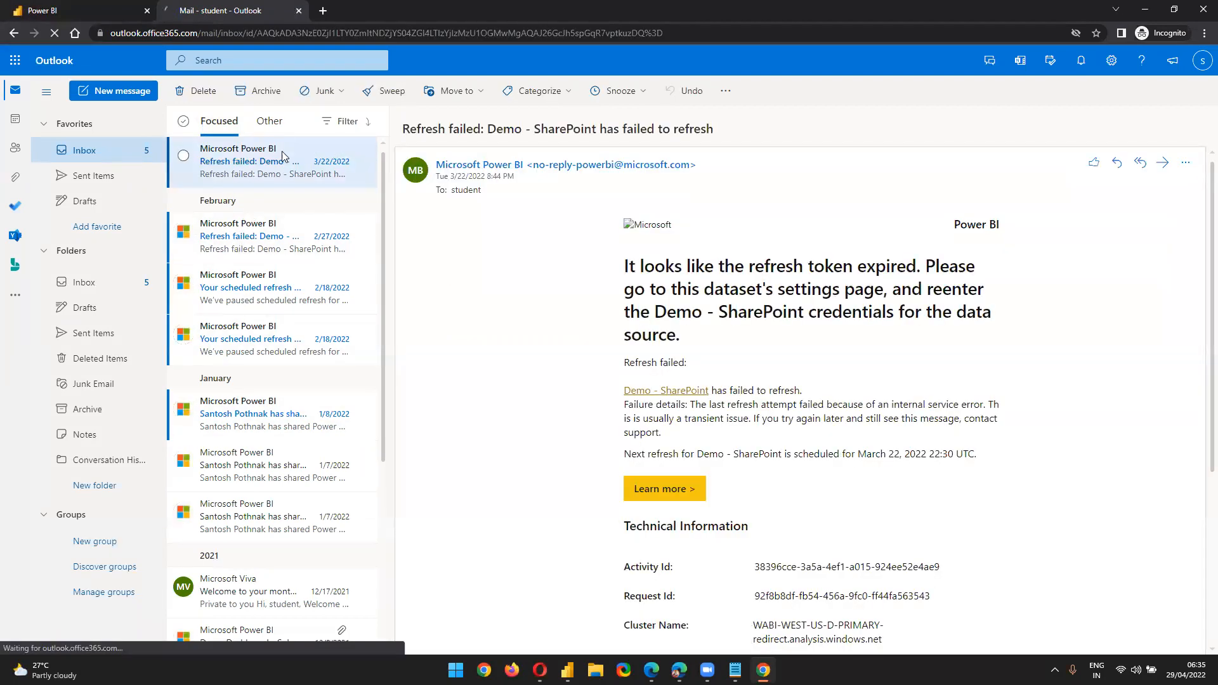
Delete the refresh-failed, Viva digest and Demo Dashboard messages until the inbox is empty
{"action": "left_click", "coordinate": [192, 91]}
{"action": "left_click", "coordinate": [193, 92]}
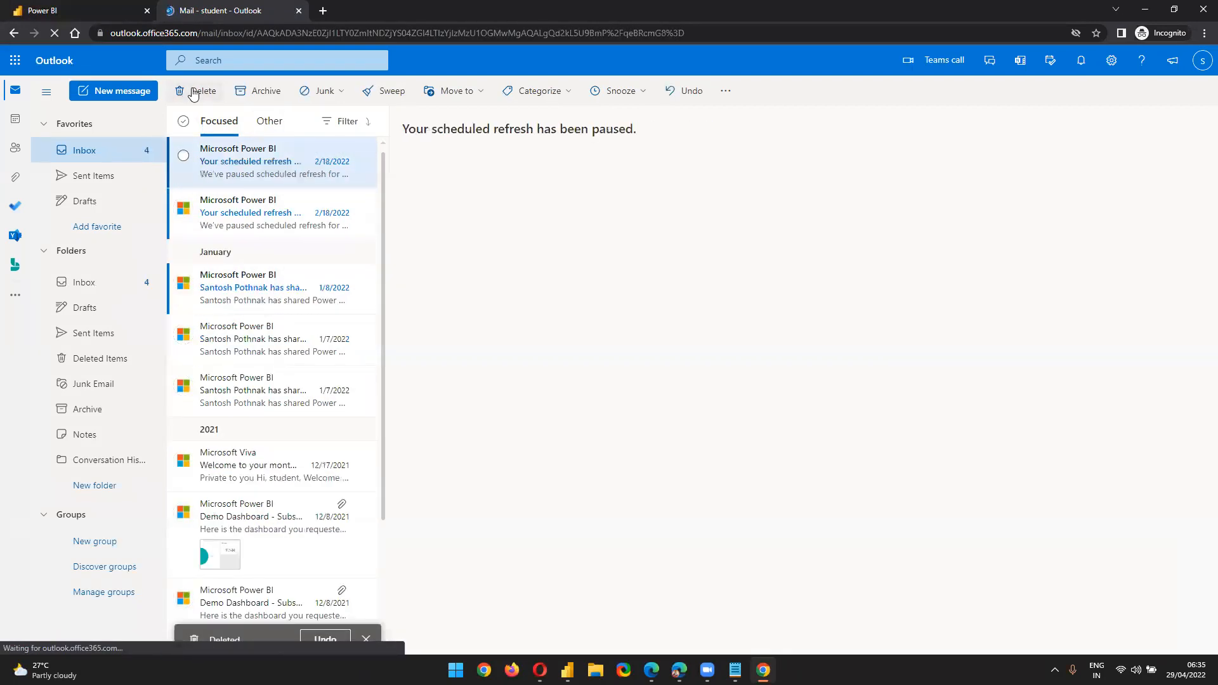
{"action": "left_click", "coordinate": [193, 91]}
{"action": "left_click", "coordinate": [193, 91]}
{"action": "left_click", "coordinate": [193, 92]}
{"action": "left_click", "coordinate": [193, 91]}
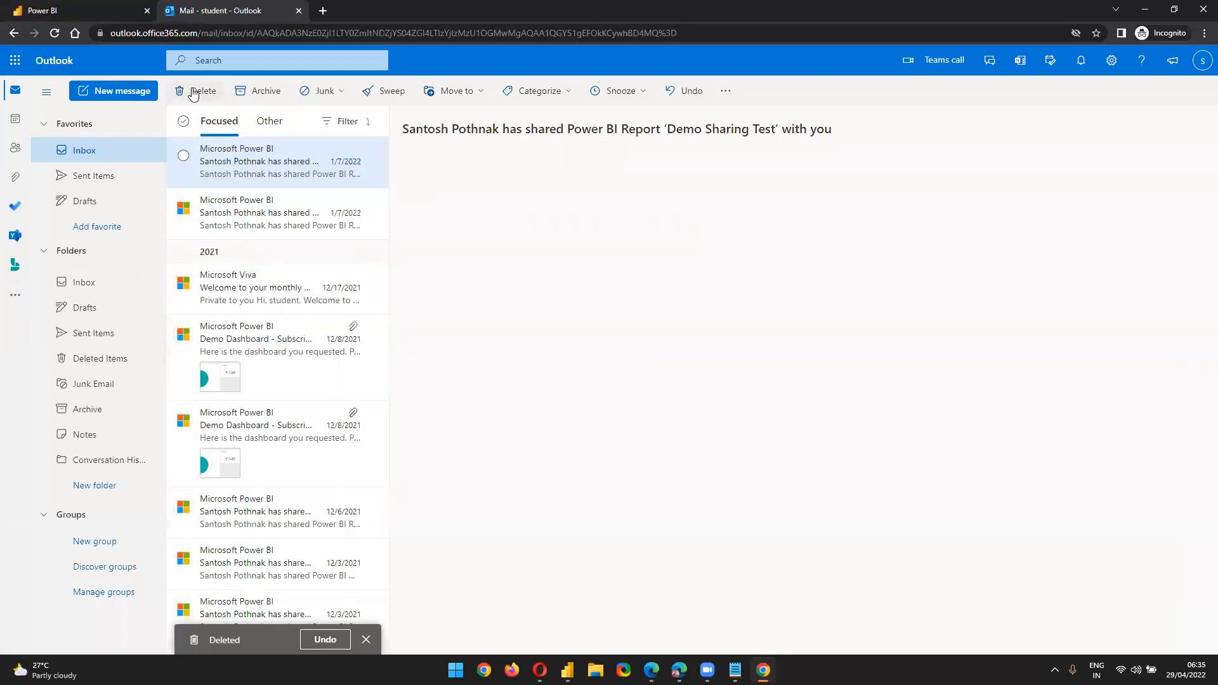
{"action": "left_click", "coordinate": [193, 92]}
{"action": "left_click", "coordinate": [193, 92]}
{"action": "left_click", "coordinate": [193, 91]}
{"action": "left_click", "coordinate": [193, 91]}
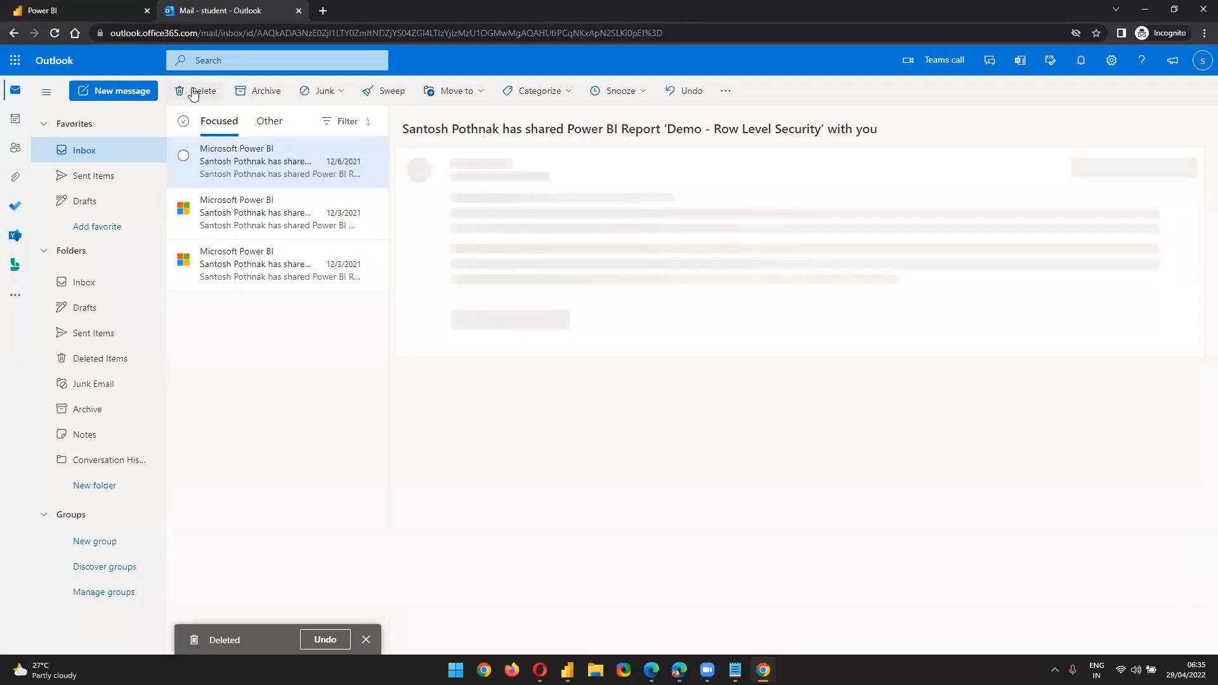
{"action": "left_click", "coordinate": [193, 92]}
{"action": "left_click", "coordinate": [193, 91]}
{"action": "left_click", "coordinate": [193, 91]}
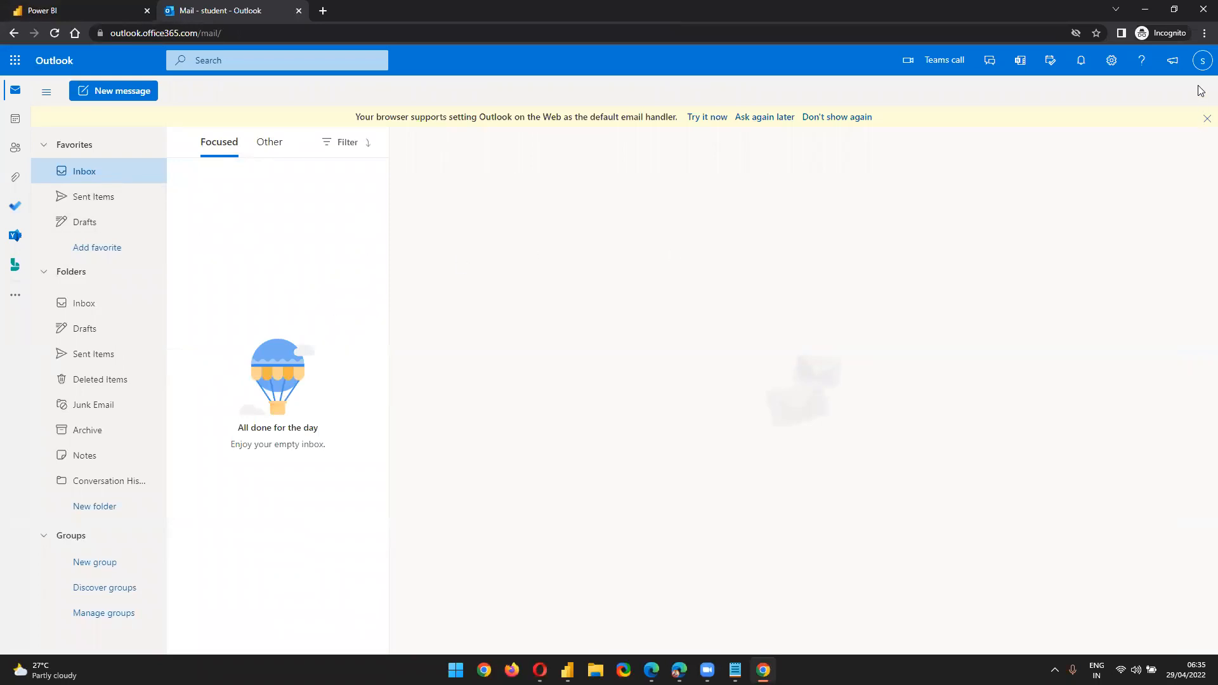
Verify the signed-in accounts in Outlook and Power BI, then return to the report window
{"action": "left_click", "coordinate": [1203, 60]}
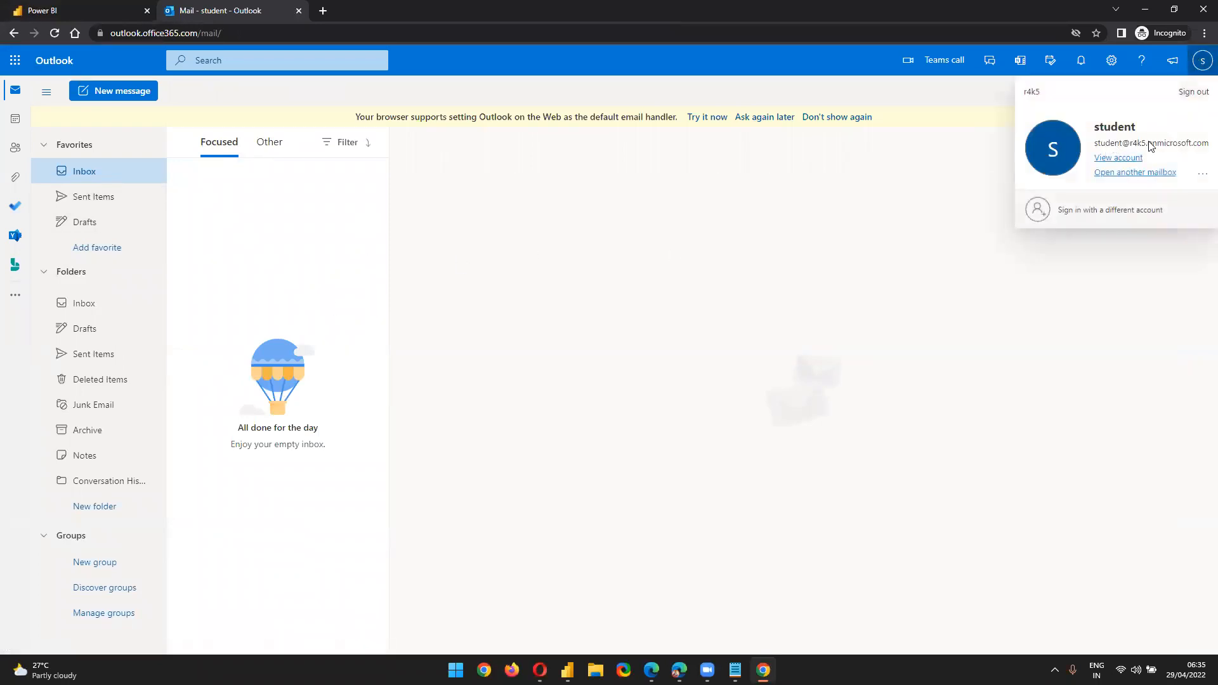
{"action": "key", "text": "ctrl+Tab"}
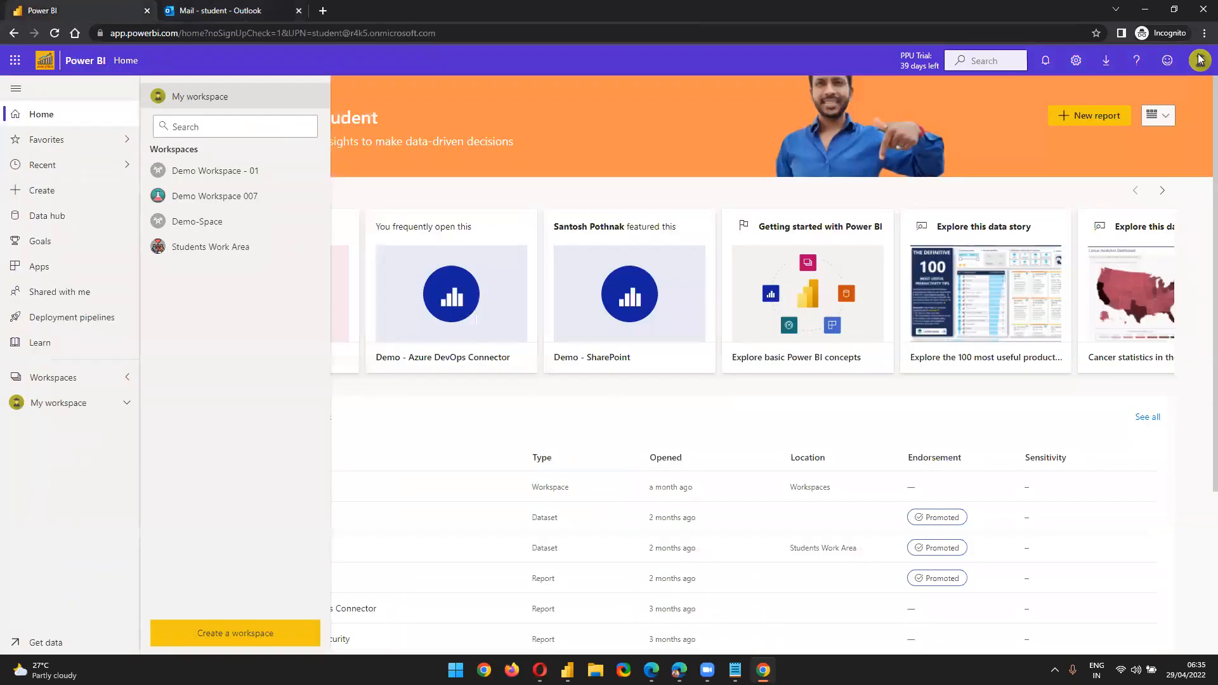
{"action": "left_click", "coordinate": [1199, 59]}
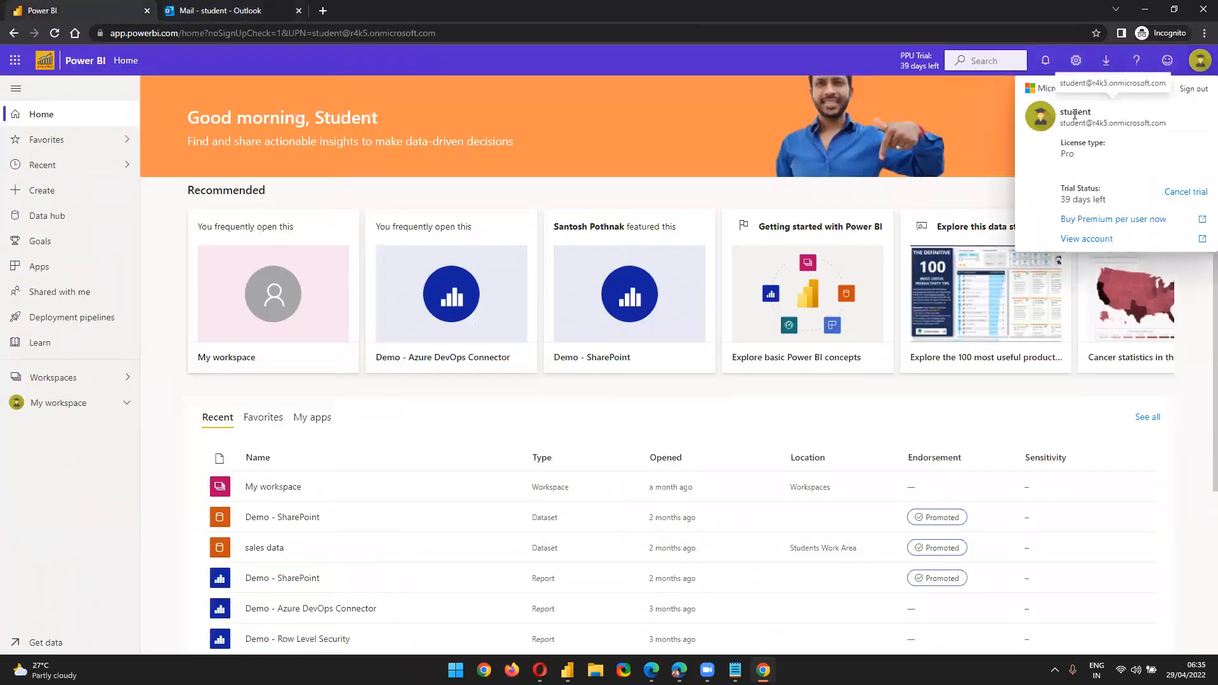
{"action": "left_click", "coordinate": [279, 8]}
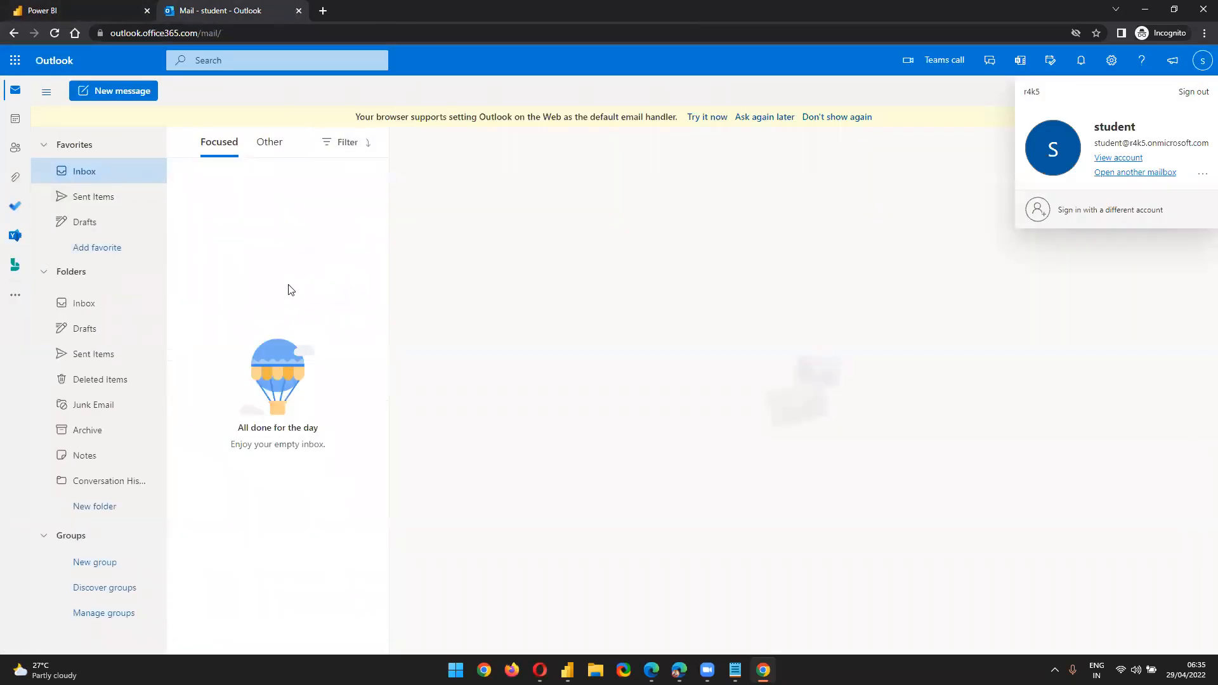
{"action": "left_click", "coordinate": [76, 9]}
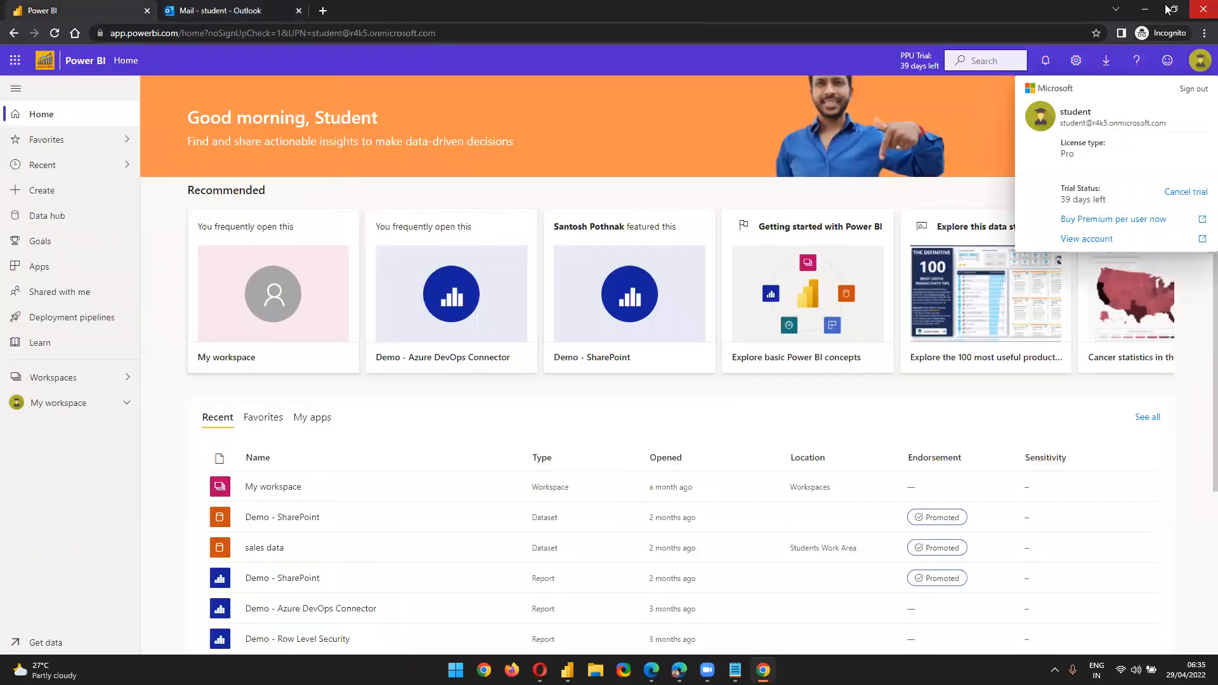
{"action": "left_click", "coordinate": [1146, 9]}
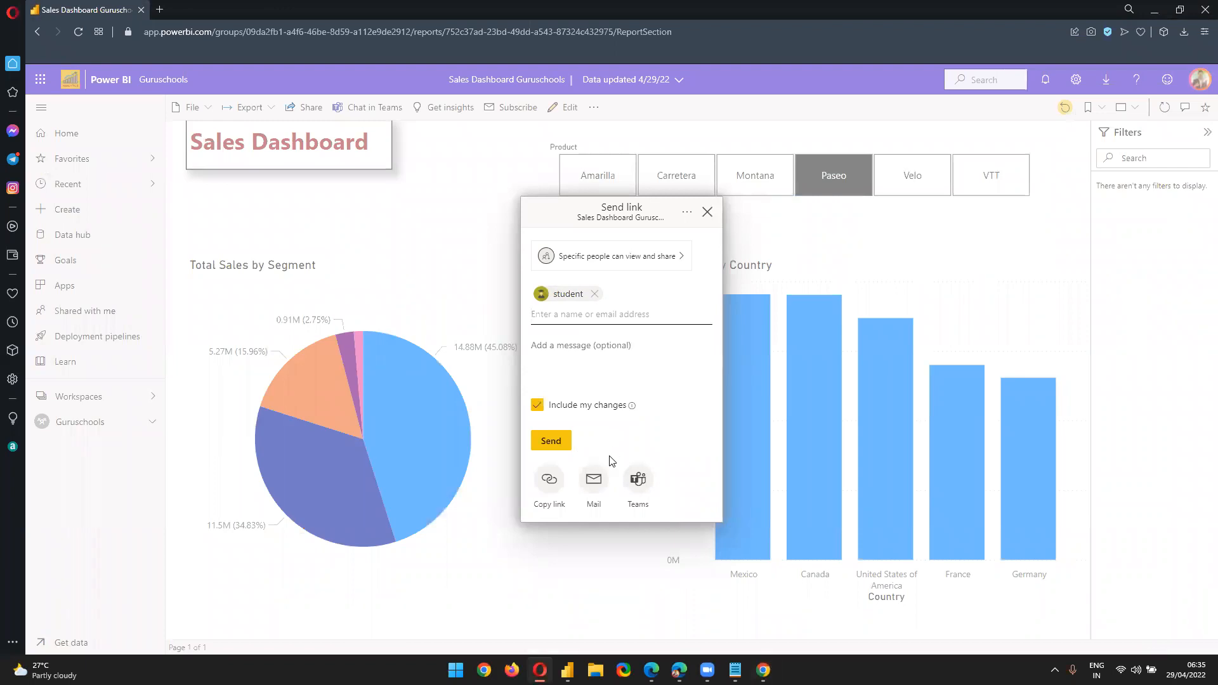
Limit the link to specific people, allow resharing and building content, apply, and send it to the student
{"action": "left_click", "coordinate": [651, 270]}
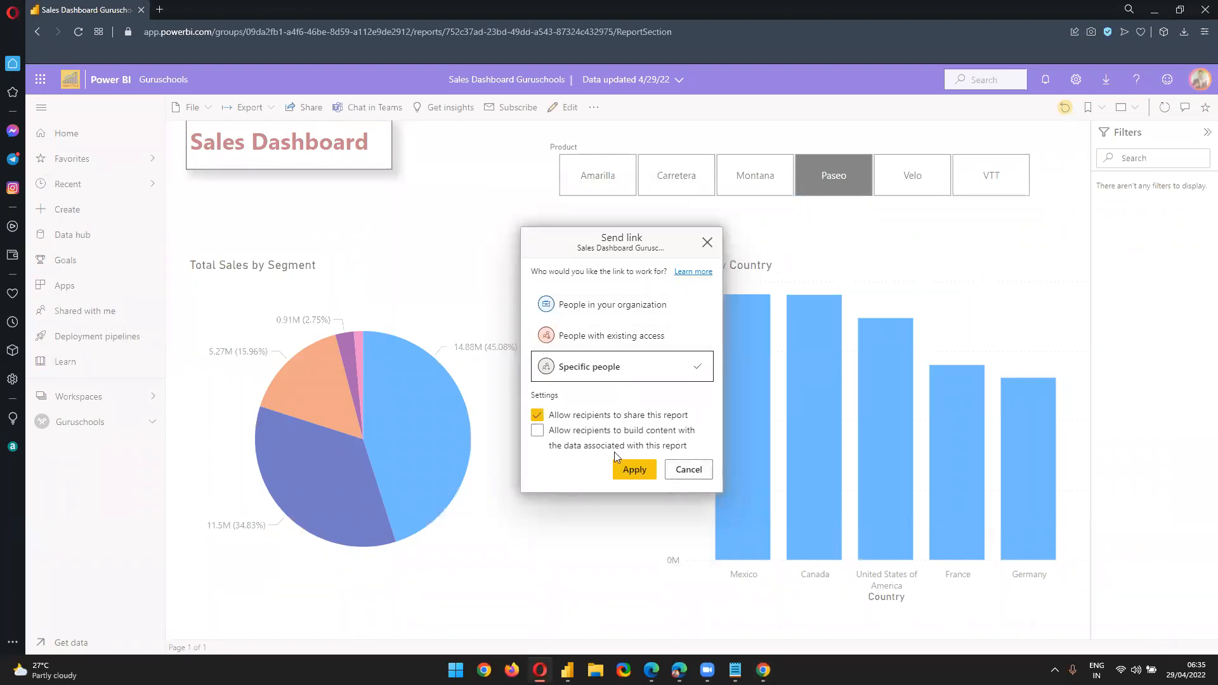
{"action": "left_click", "coordinate": [553, 425]}
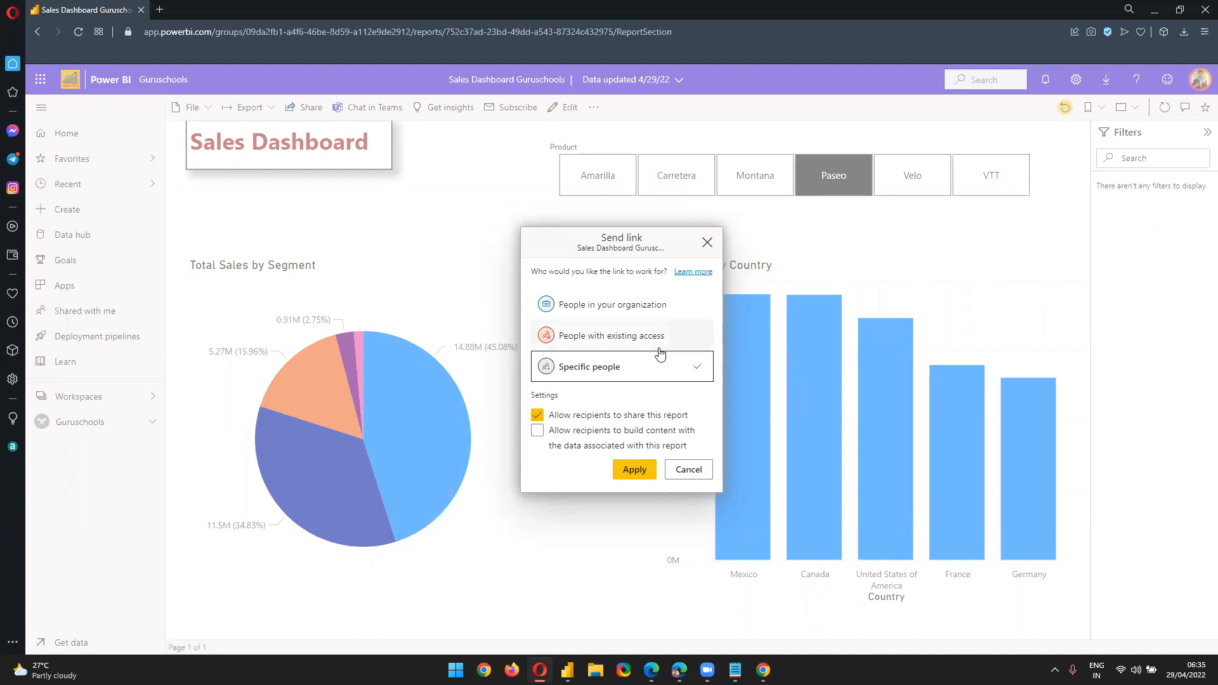
{"action": "left_click", "coordinate": [537, 415]}
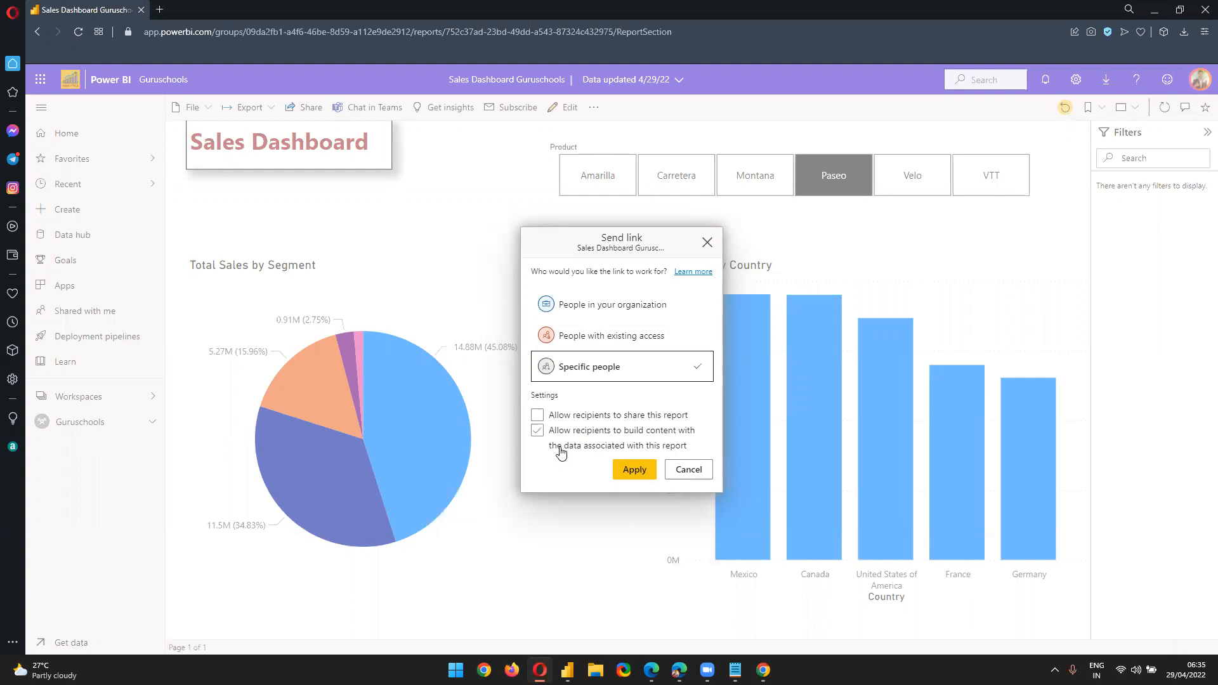
{"action": "left_click", "coordinate": [537, 431]}
{"action": "left_click", "coordinate": [538, 415]}
{"action": "left_click", "coordinate": [538, 430]}
{"action": "left_click", "coordinate": [537, 416]}
{"action": "left_click", "coordinate": [552, 433]}
{"action": "left_click", "coordinate": [537, 416]}
{"action": "left_click", "coordinate": [633, 476]}
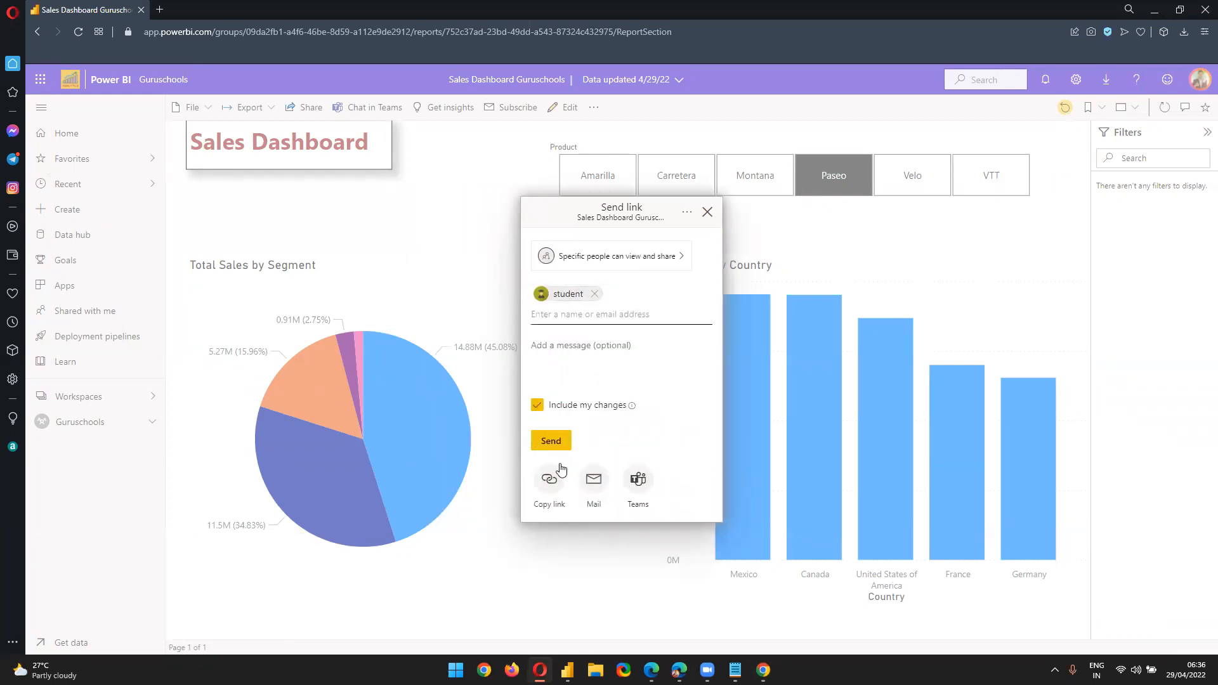
{"action": "left_click", "coordinate": [551, 442]}
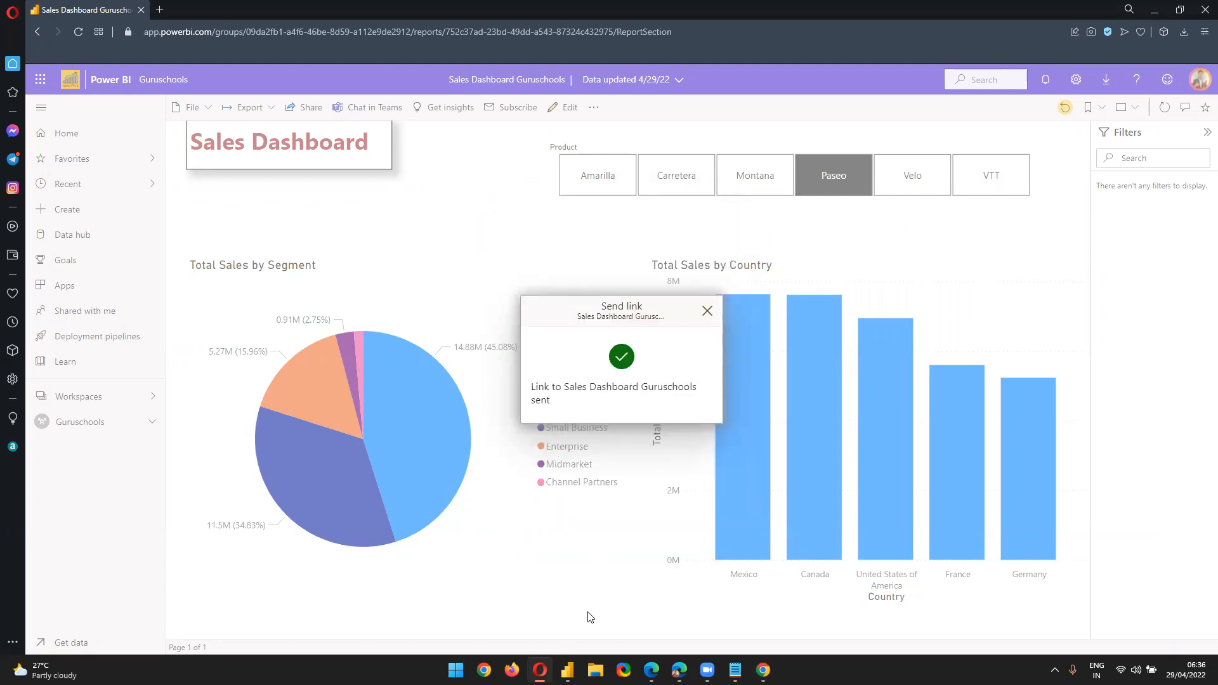
Share the report again with a link set to People in your organization
{"action": "left_click", "coordinate": [424, 184]}
{"action": "left_click", "coordinate": [318, 111]}
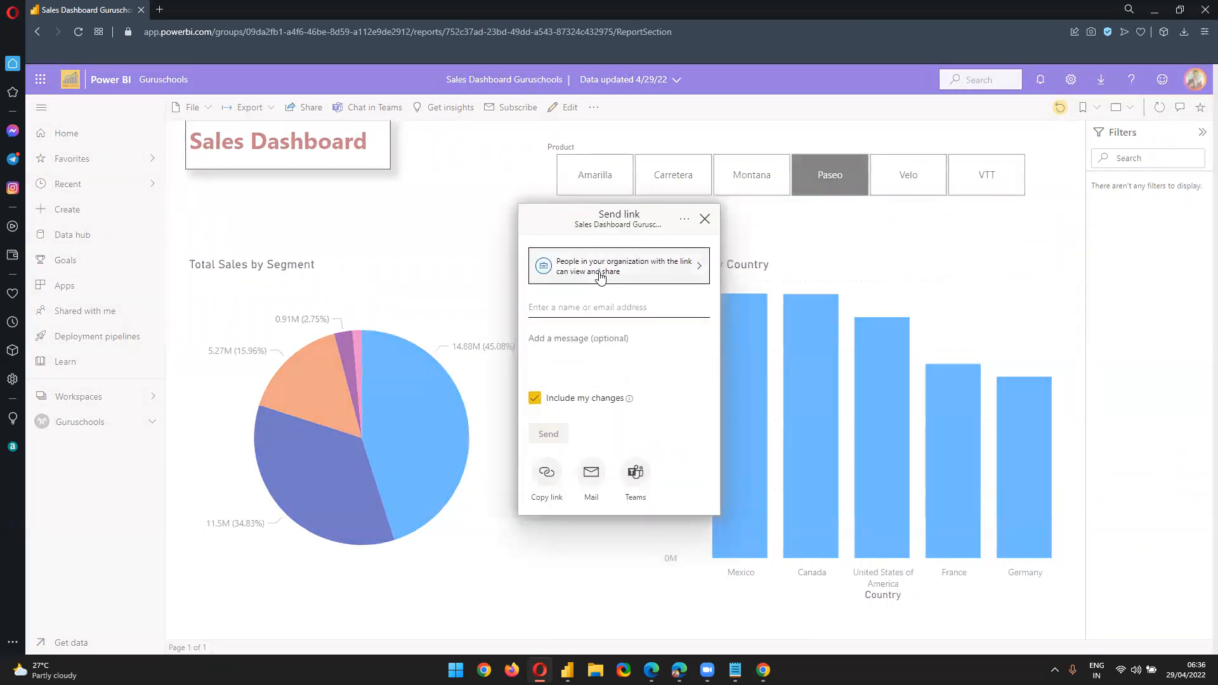
{"action": "left_click", "coordinate": [600, 276]}
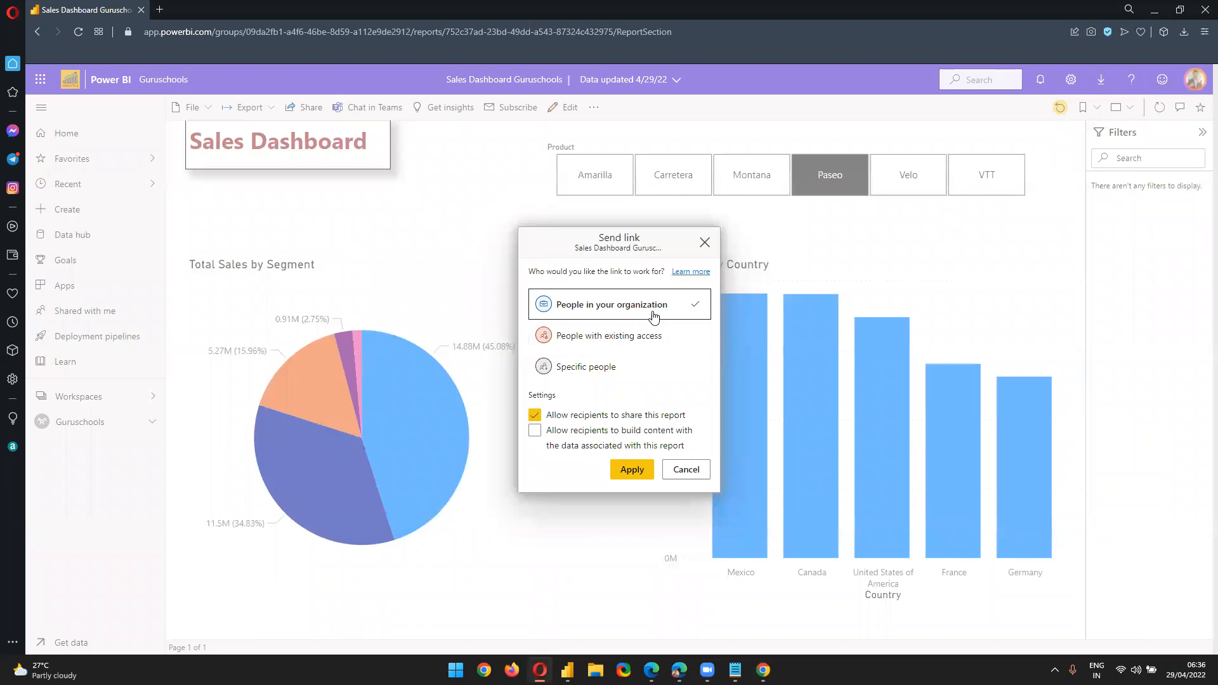
{"action": "left_click", "coordinate": [634, 470]}
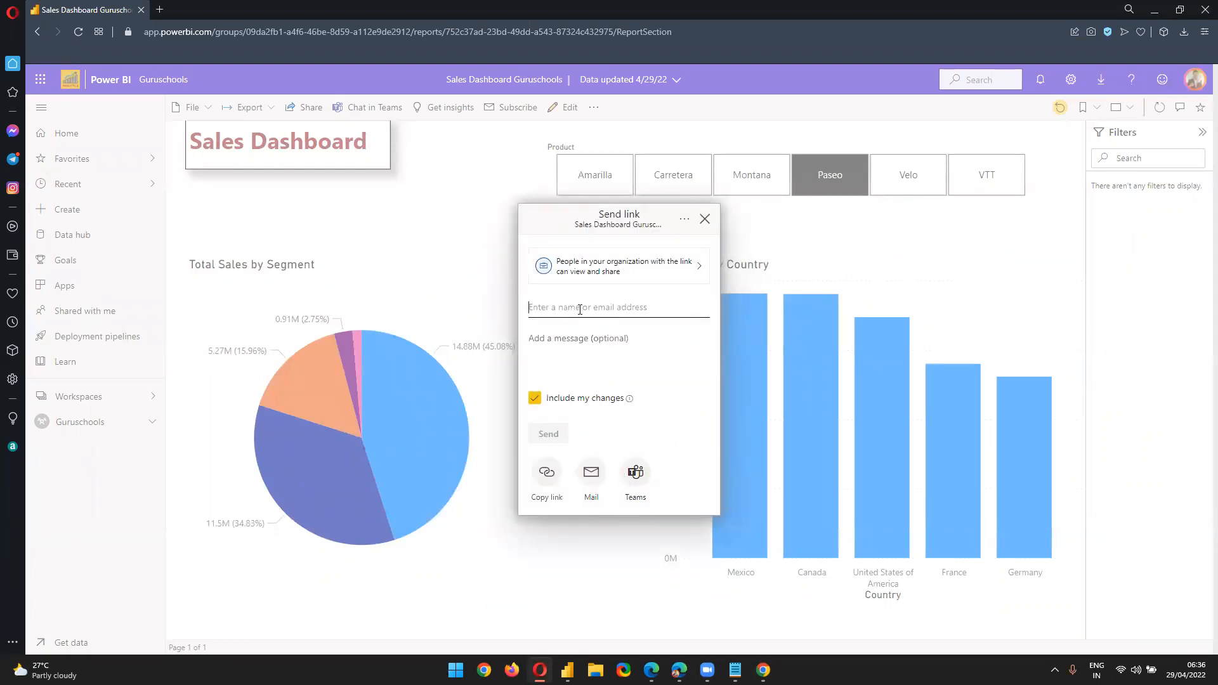
Add the student as recipient, send the organization link, and return to the student's window
{"action": "type", "text": "student"}
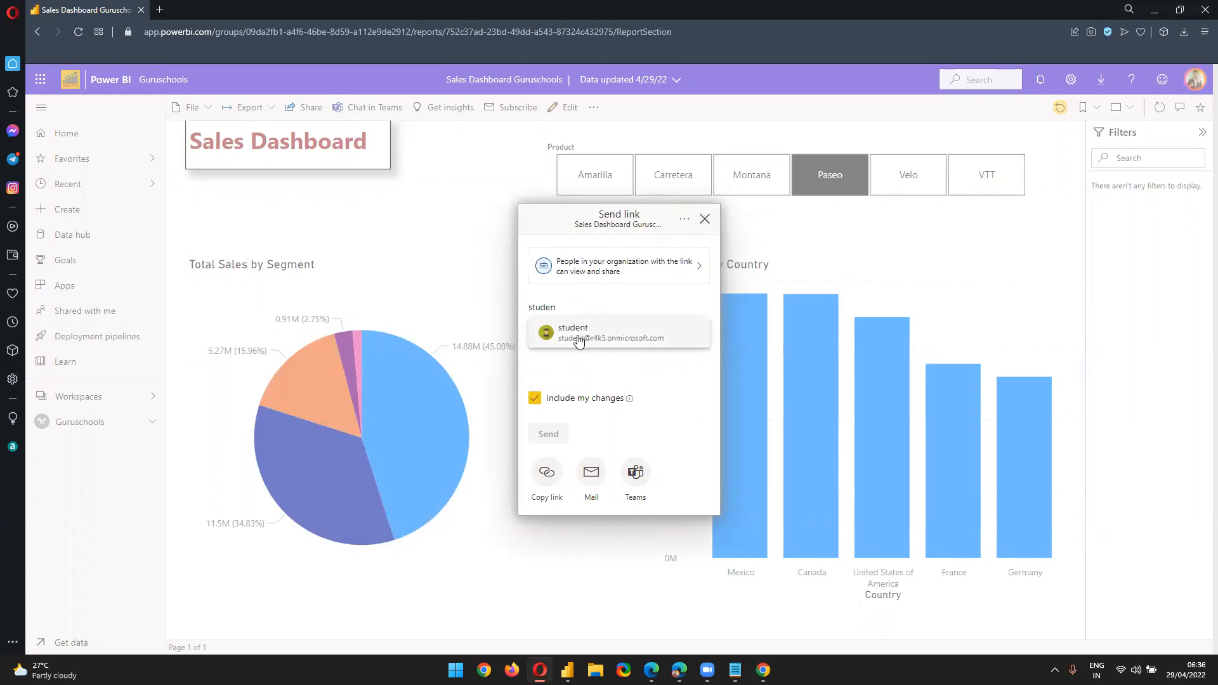
{"action": "left_click", "coordinate": [581, 327]}
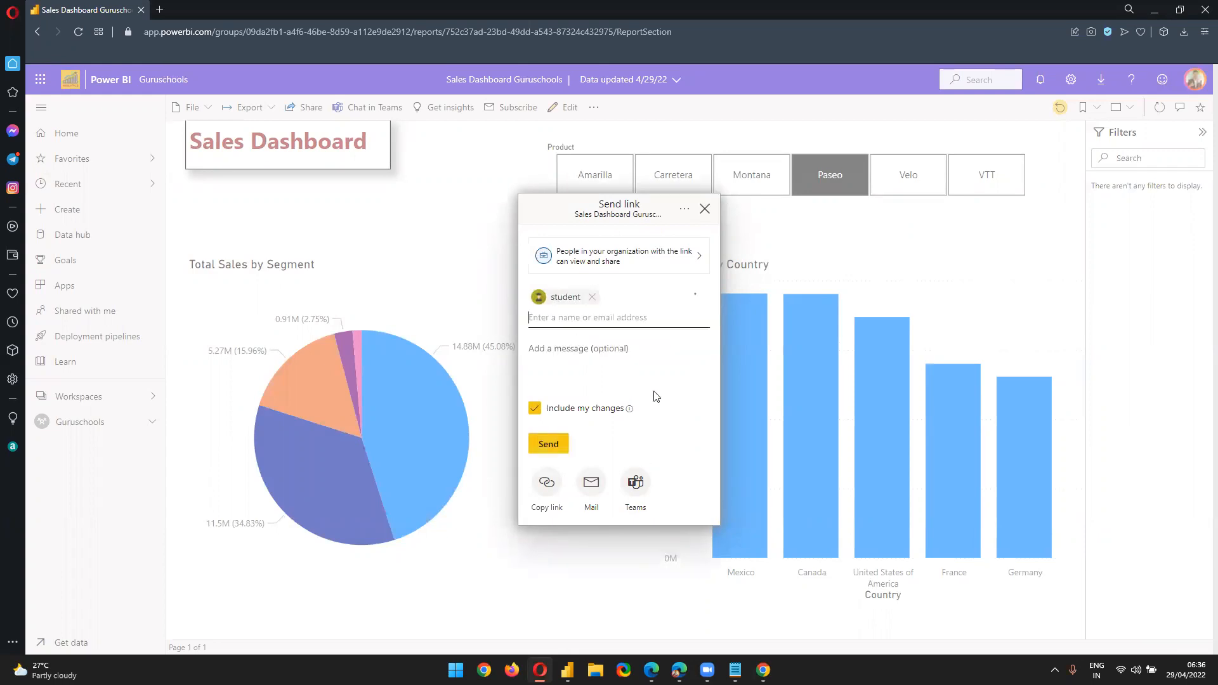
{"action": "left_click", "coordinate": [558, 445]}
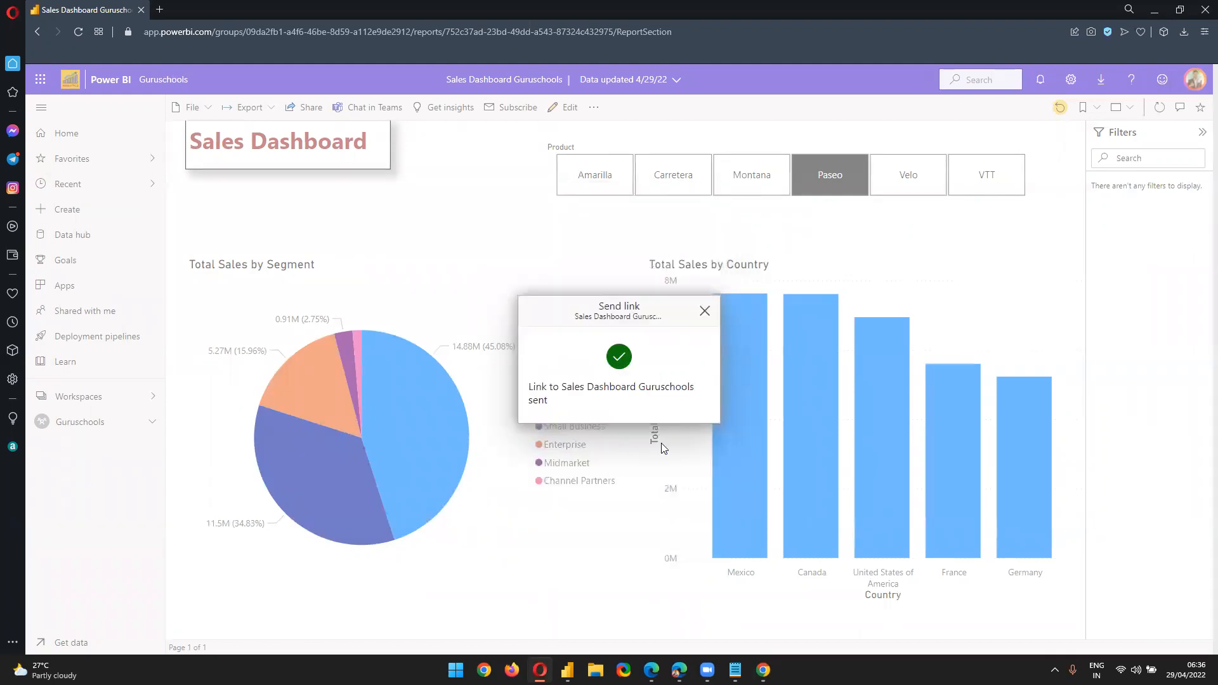
{"action": "mouse_move", "coordinate": [735, 670]}
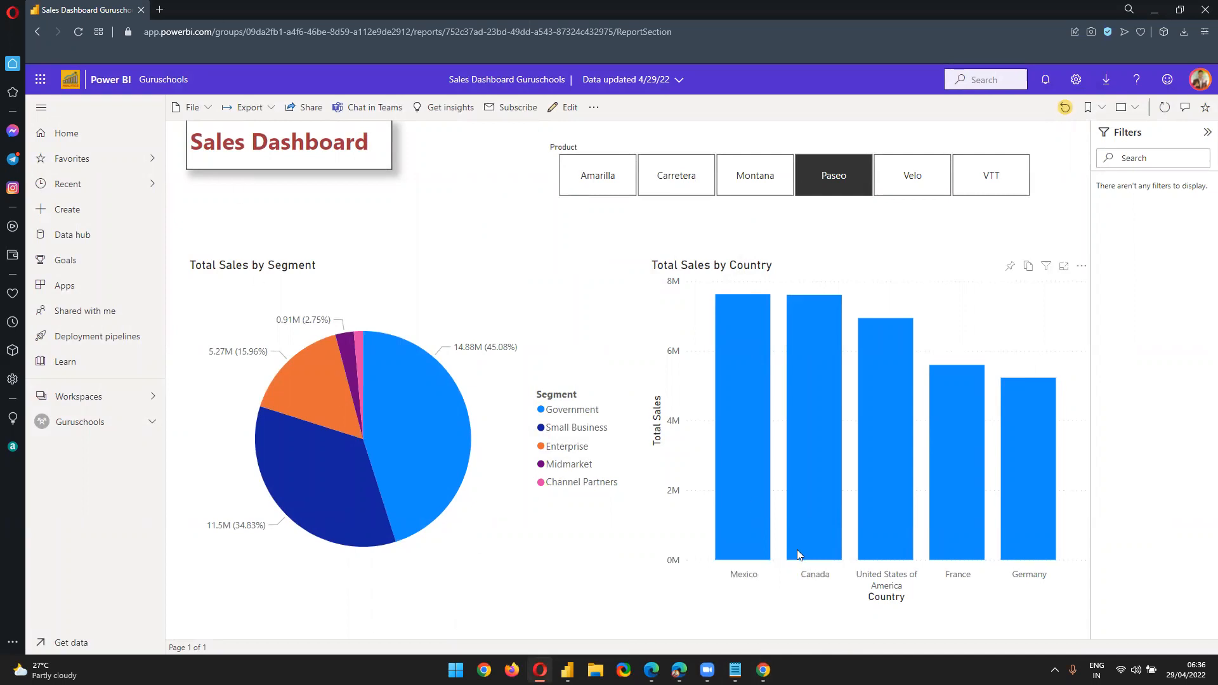
{"action": "left_click", "coordinate": [763, 669]}
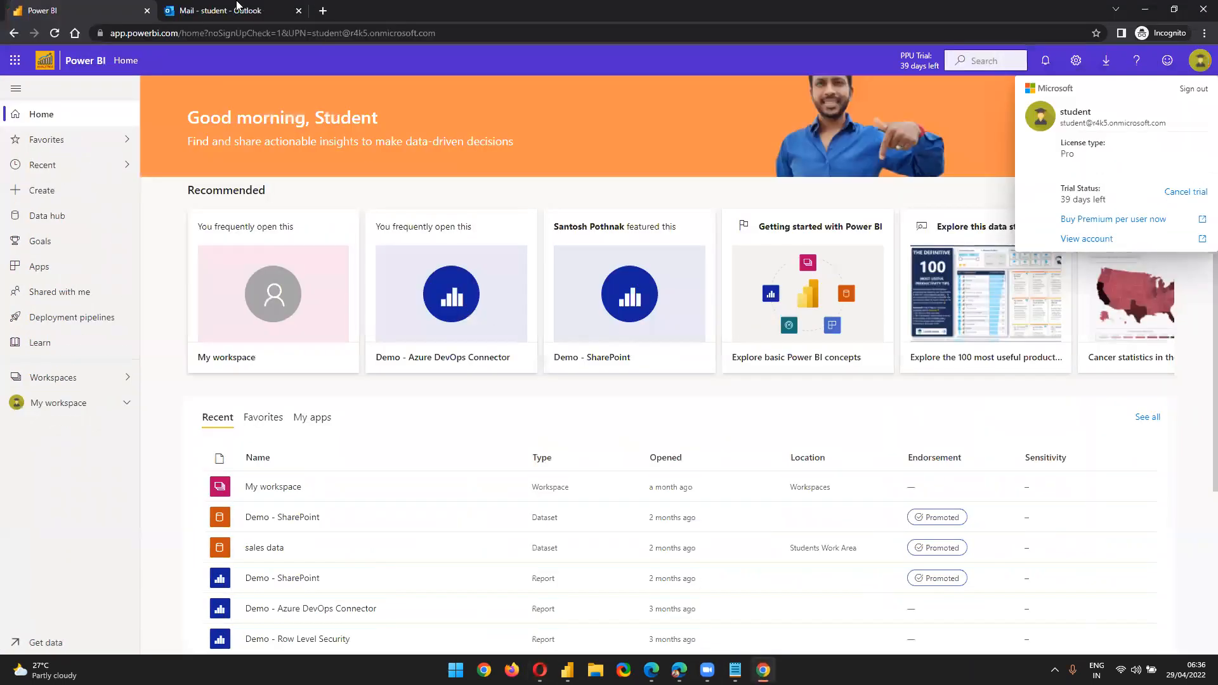
In the student's mailbox, open the first Power BI share email and select the report name
{"action": "left_click", "coordinate": [236, 9]}
{"action": "left_click", "coordinate": [81, 178]}
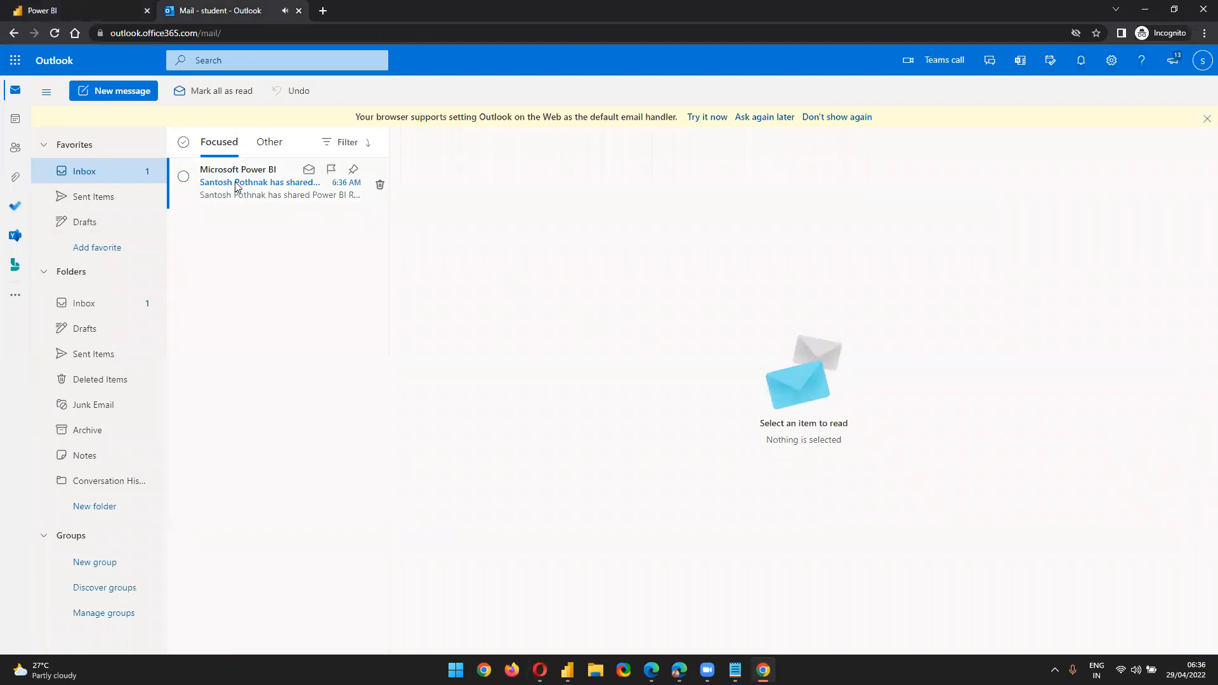
{"action": "left_click", "coordinate": [248, 197]}
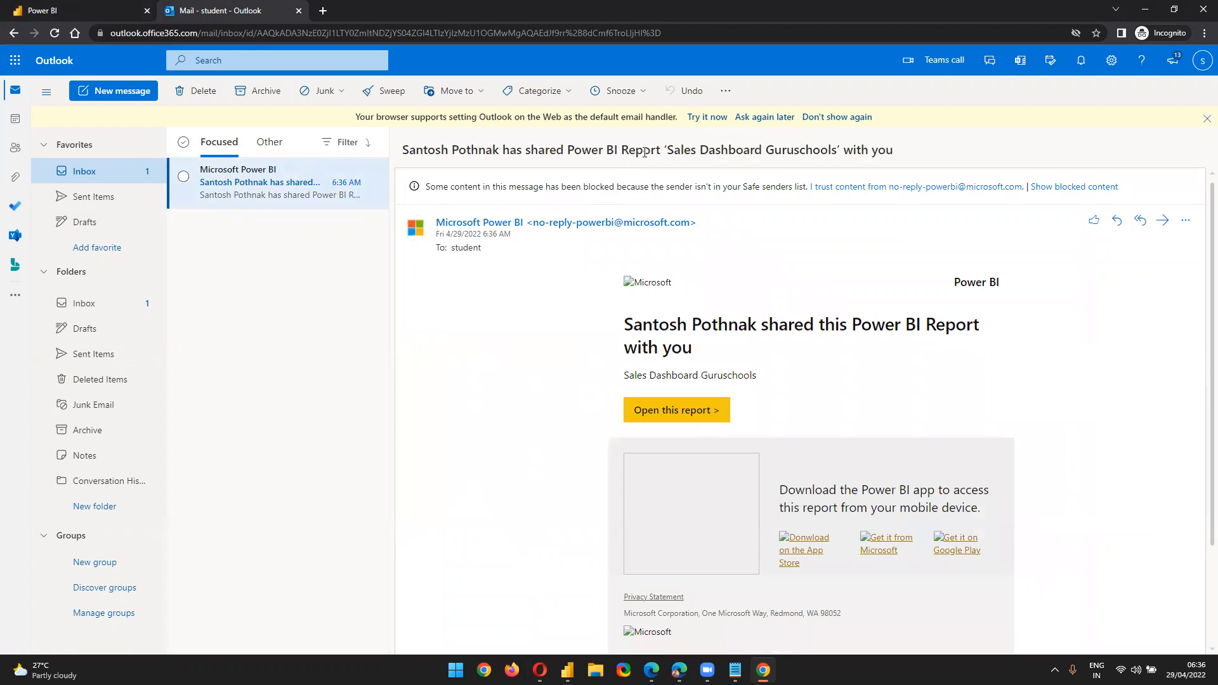
{"action": "left_click_drag", "start_coordinate": [669, 150], "coordinate": [904, 155]}
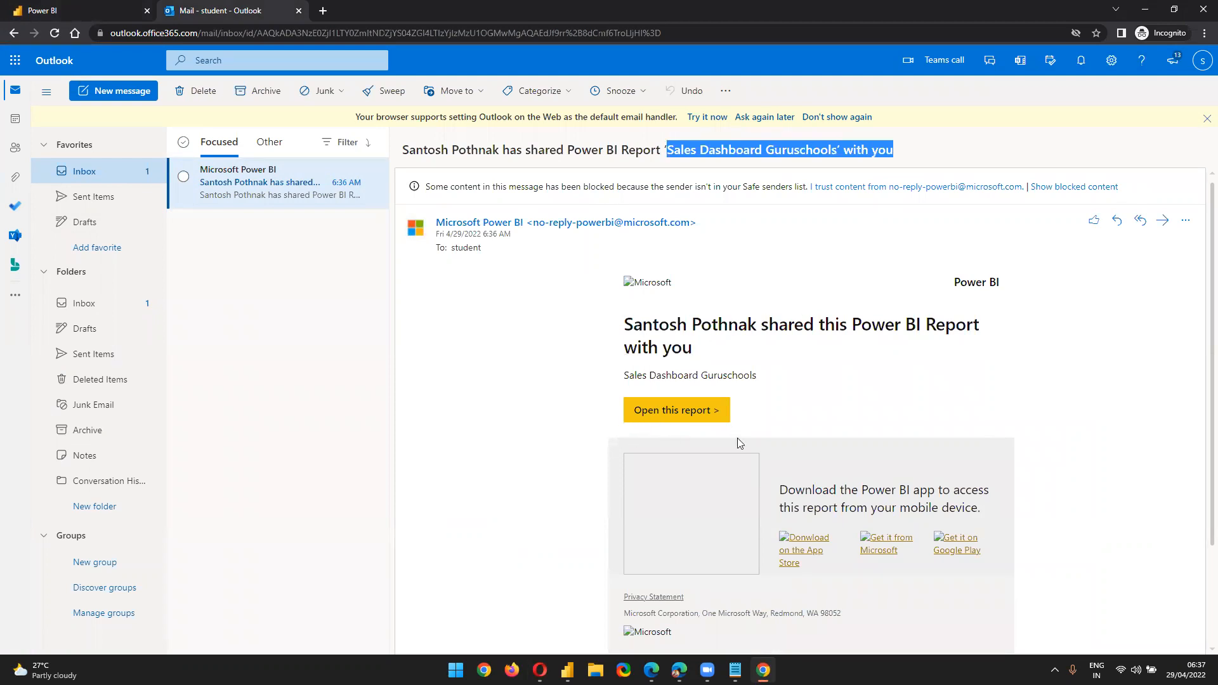
Open the newer 6:37 AM share email and follow its link to the report
{"action": "left_click", "coordinate": [91, 9]}
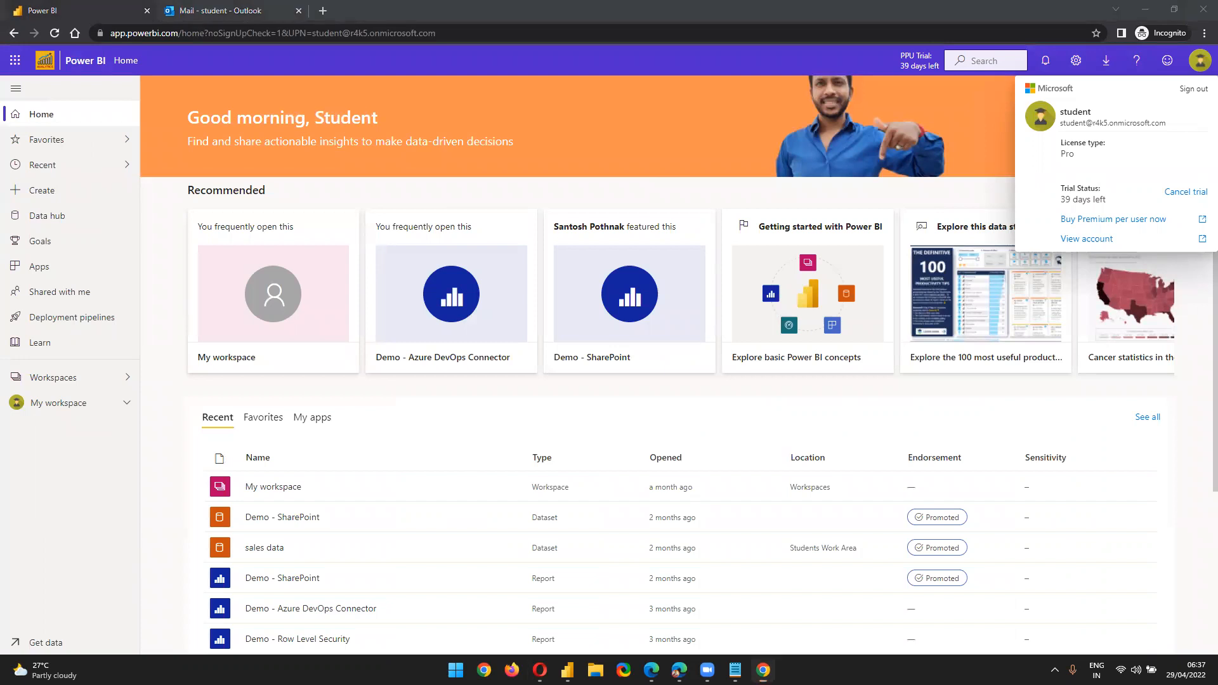
{"action": "left_click", "coordinate": [186, 9]}
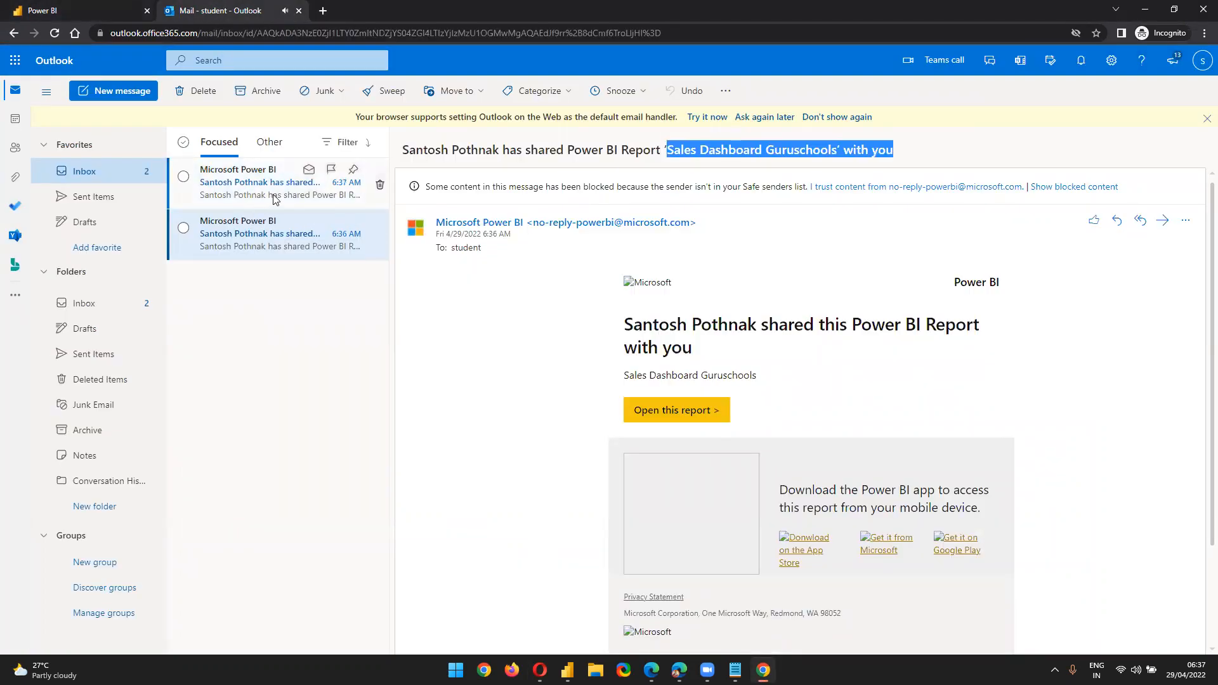
{"action": "left_click", "coordinate": [275, 198]}
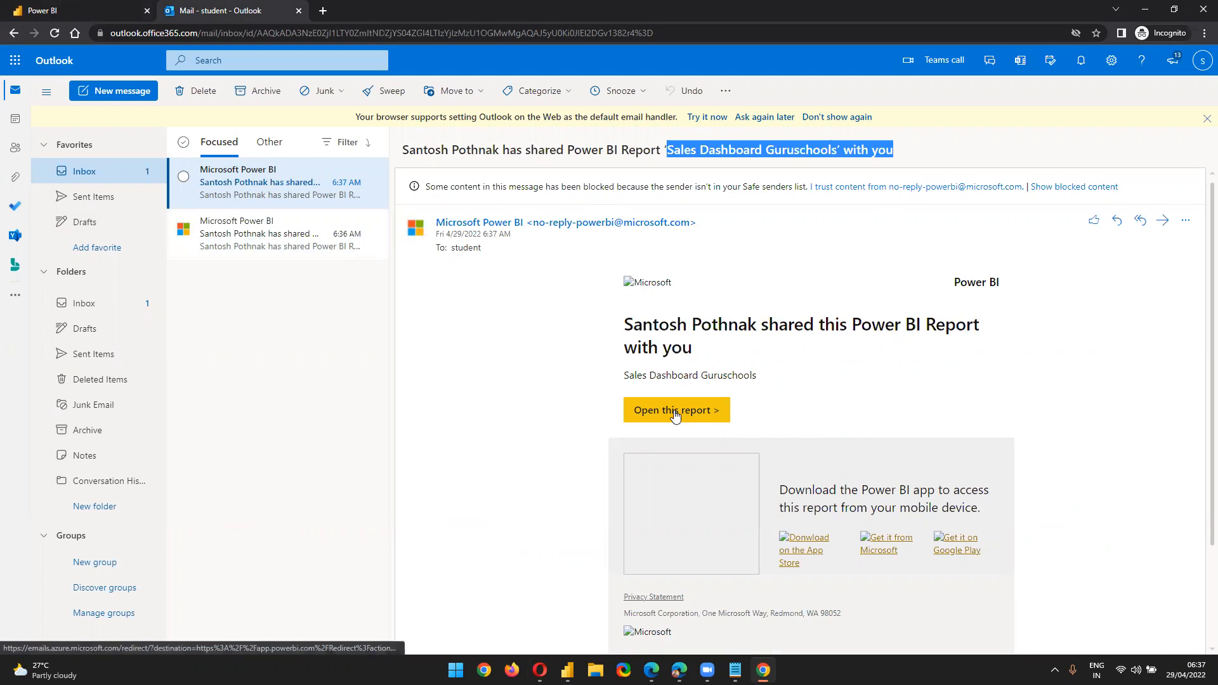
{"action": "left_click", "coordinate": [674, 412]}
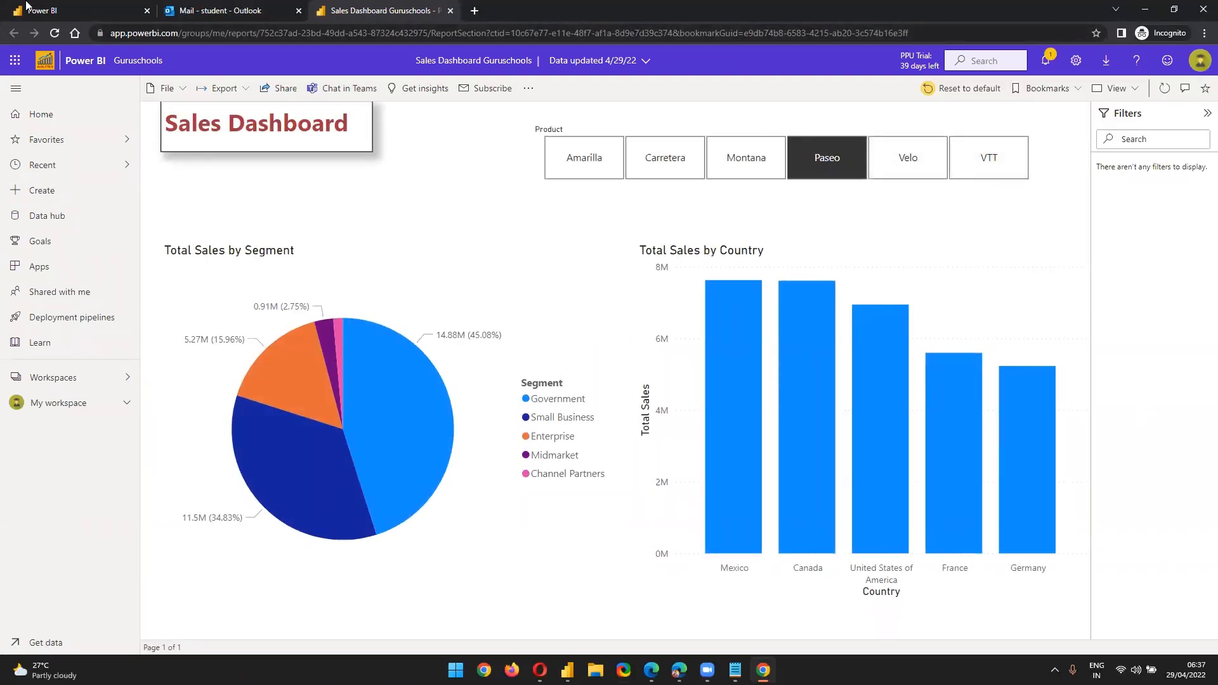
Browse the workspace list and confirm the student's My workspace is empty
{"action": "left_click", "coordinate": [132, 5]}
{"action": "left_click", "coordinate": [365, 6]}
{"action": "left_click", "coordinate": [100, 382]}
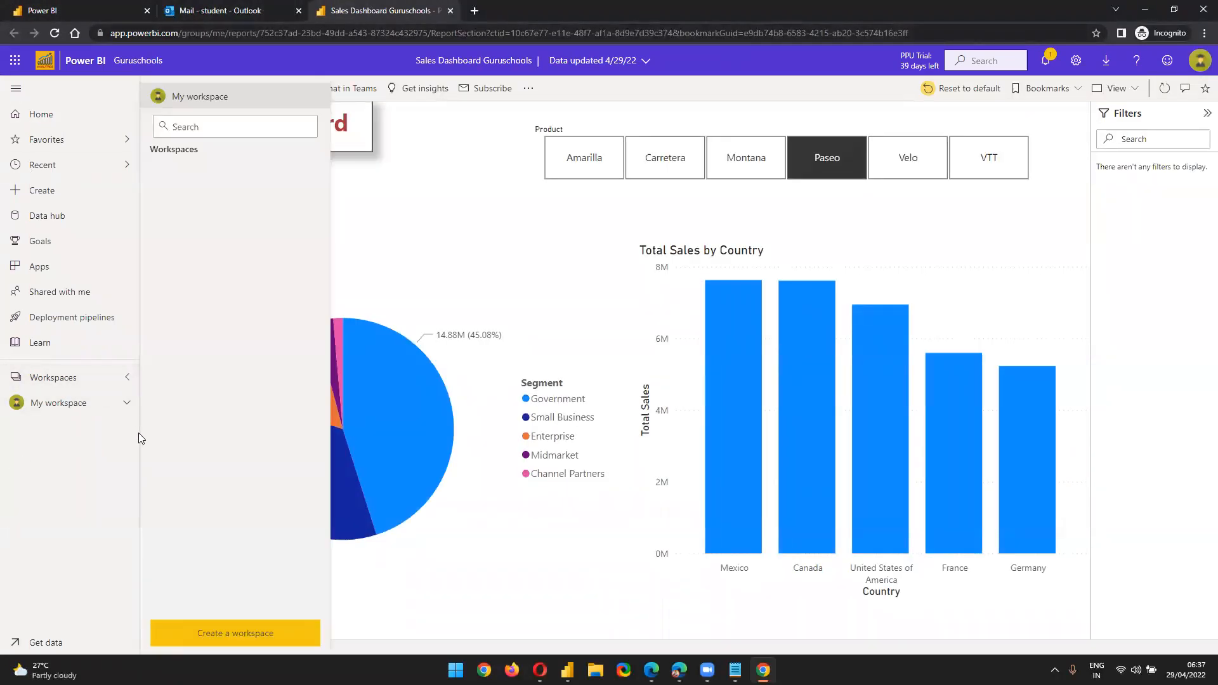
{"action": "left_click", "coordinate": [52, 37]}
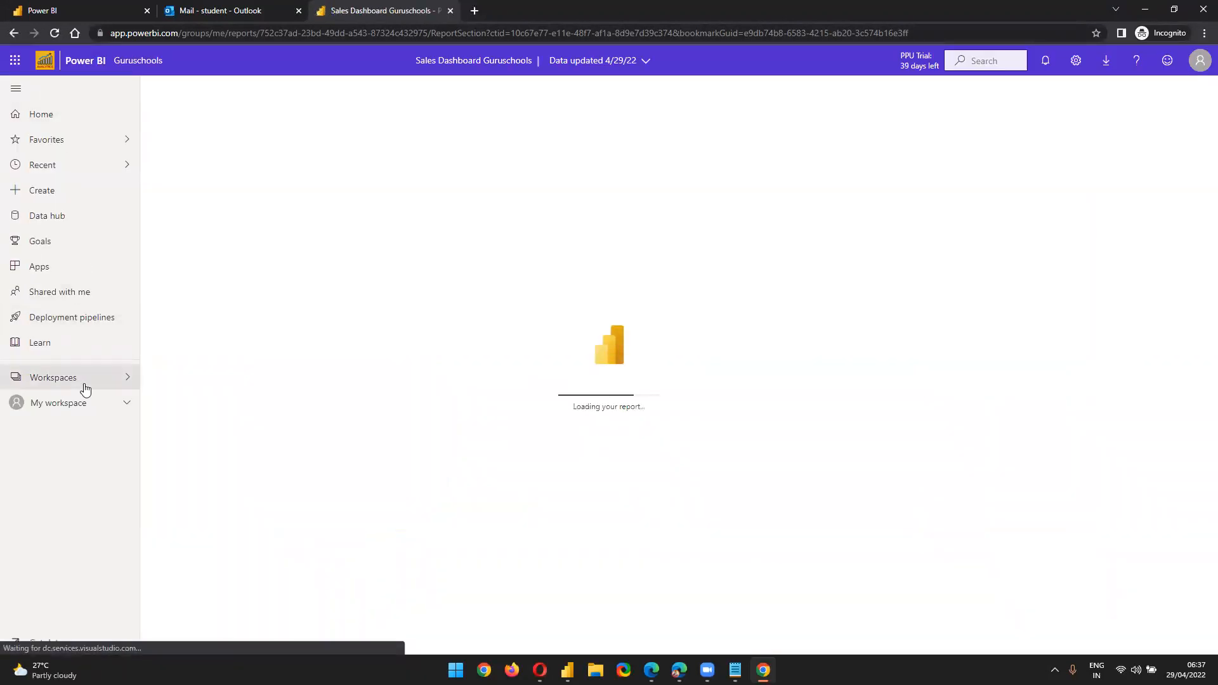
{"action": "left_click", "coordinate": [85, 387]}
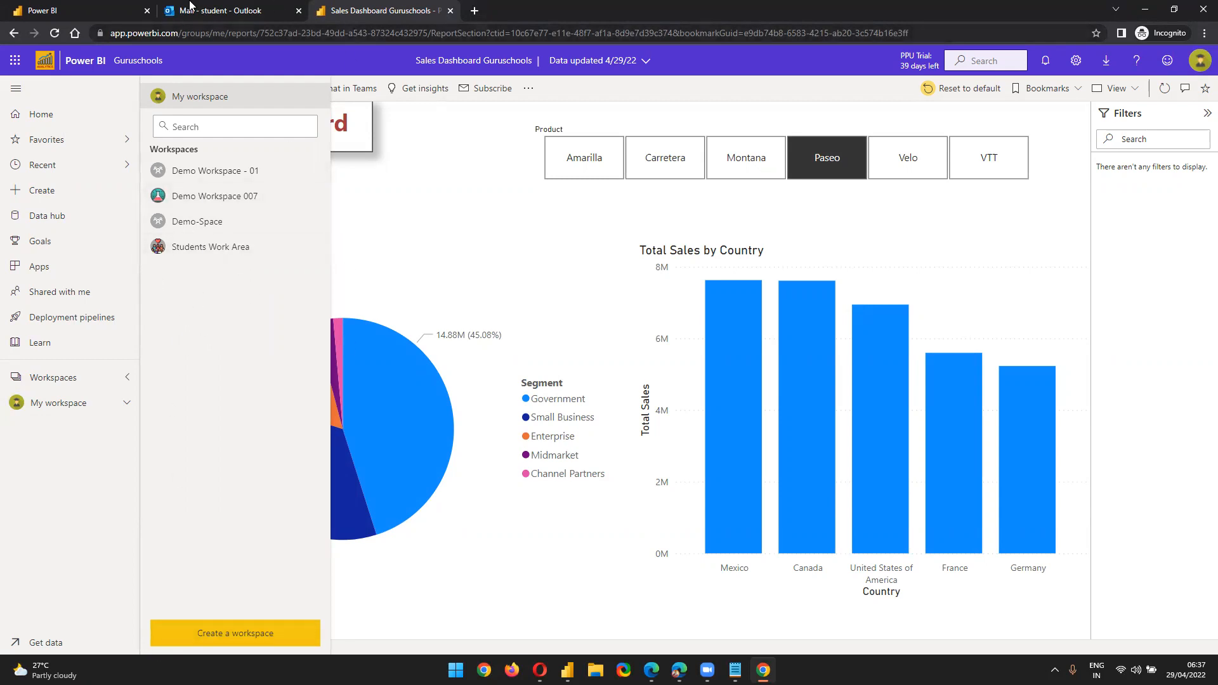
{"action": "left_click", "coordinate": [189, 6]}
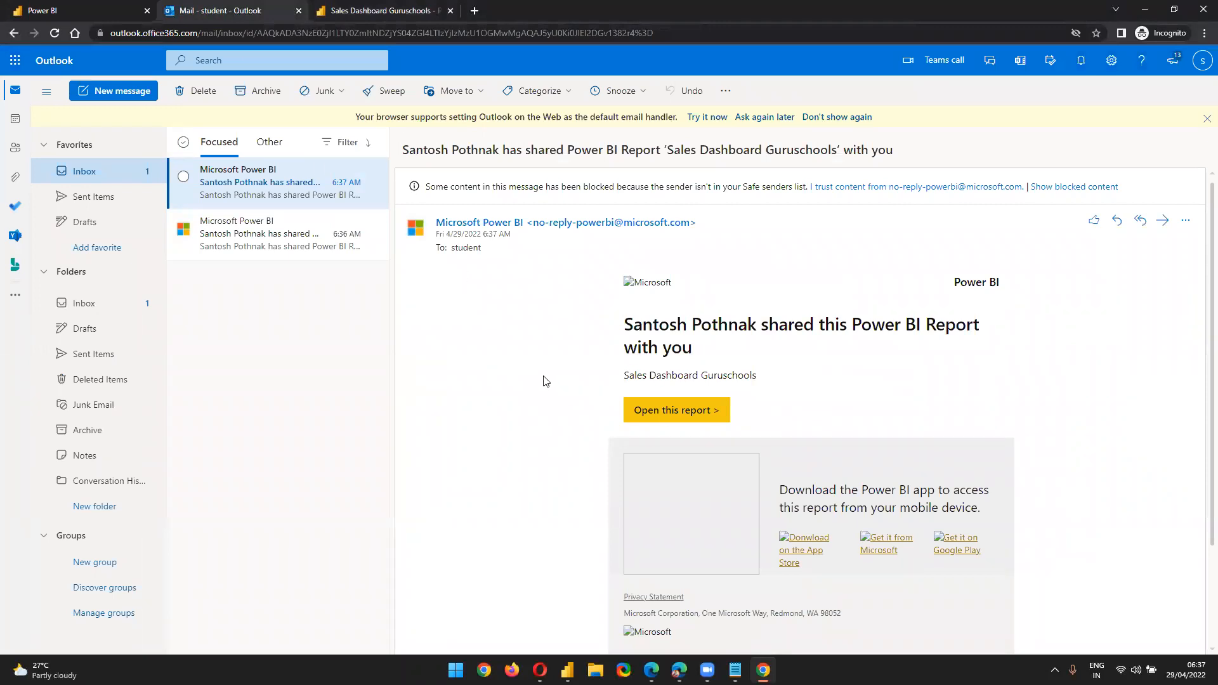
{"action": "left_click", "coordinate": [388, 5]}
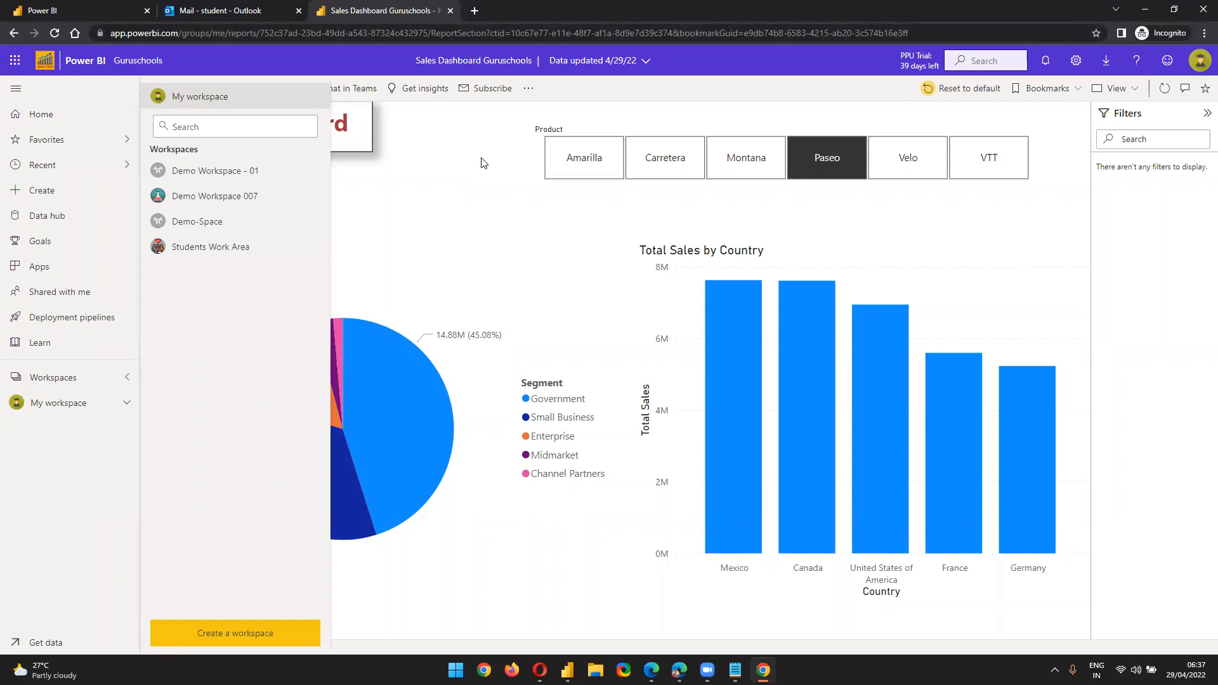
{"action": "left_click", "coordinate": [483, 223]}
{"action": "left_click", "coordinate": [68, 400]}
{"action": "left_click", "coordinate": [71, 392]}
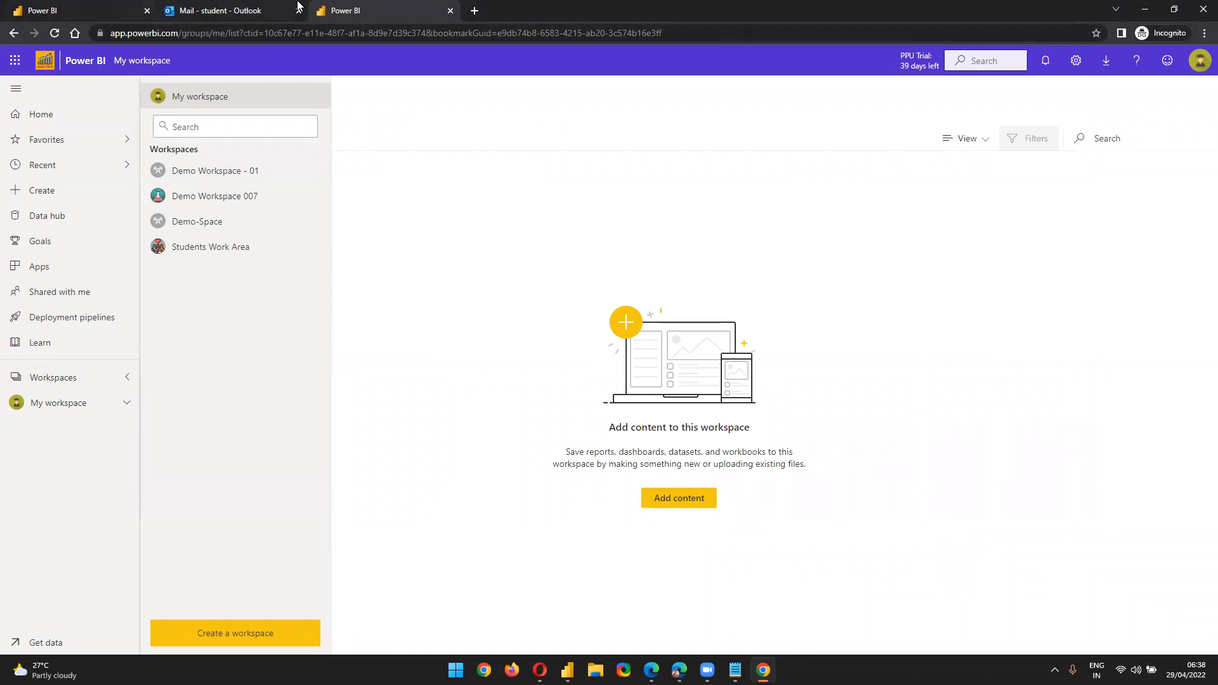
Open the shared Sales Dashboard from the email's 'Open this report' link in a new tab
{"action": "left_click", "coordinate": [211, 8]}
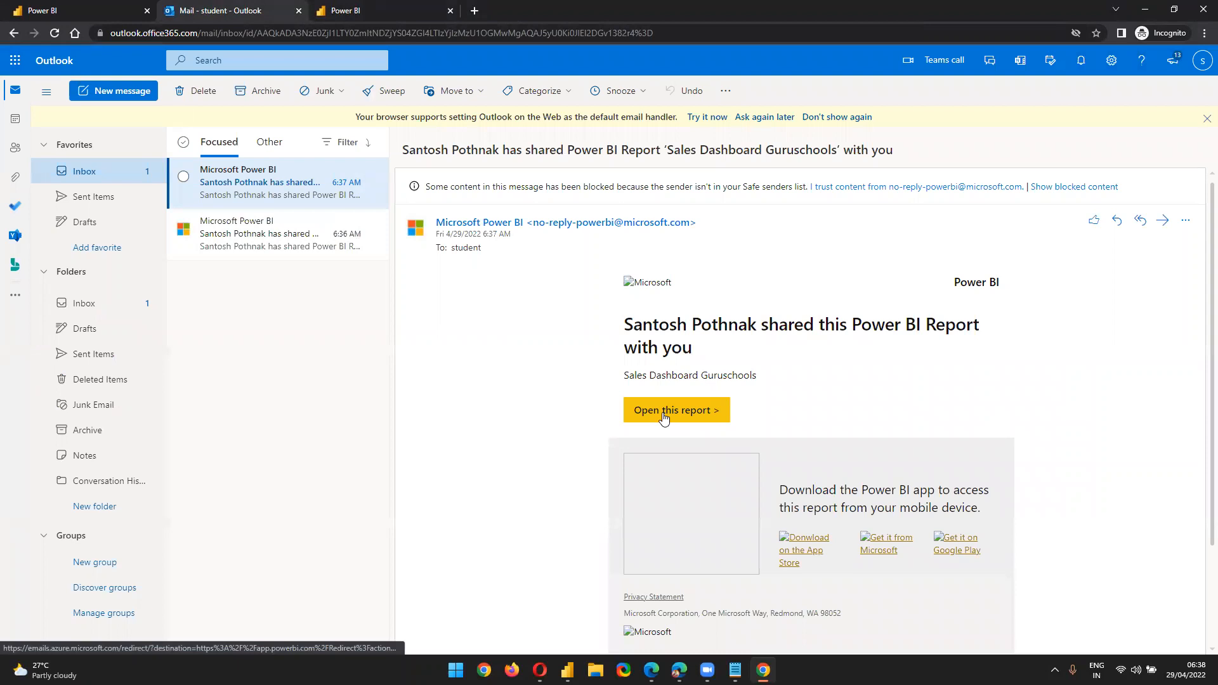
{"action": "left_click", "coordinate": [324, 8]}
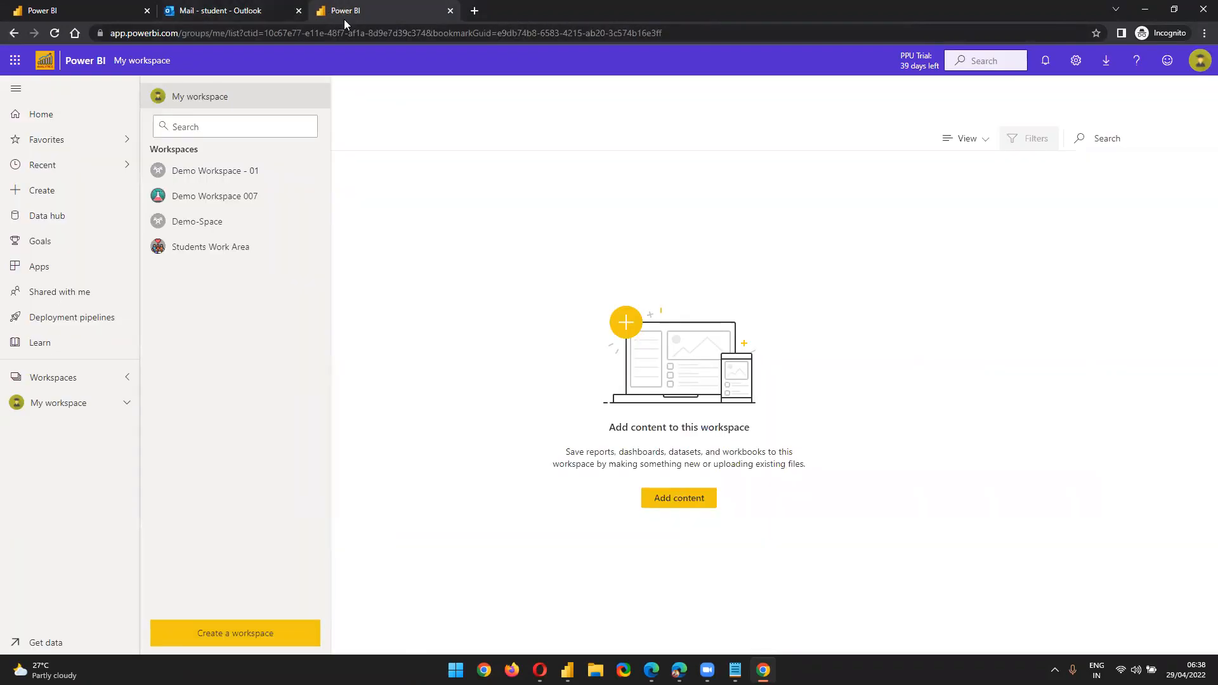
{"action": "left_click", "coordinate": [55, 380]}
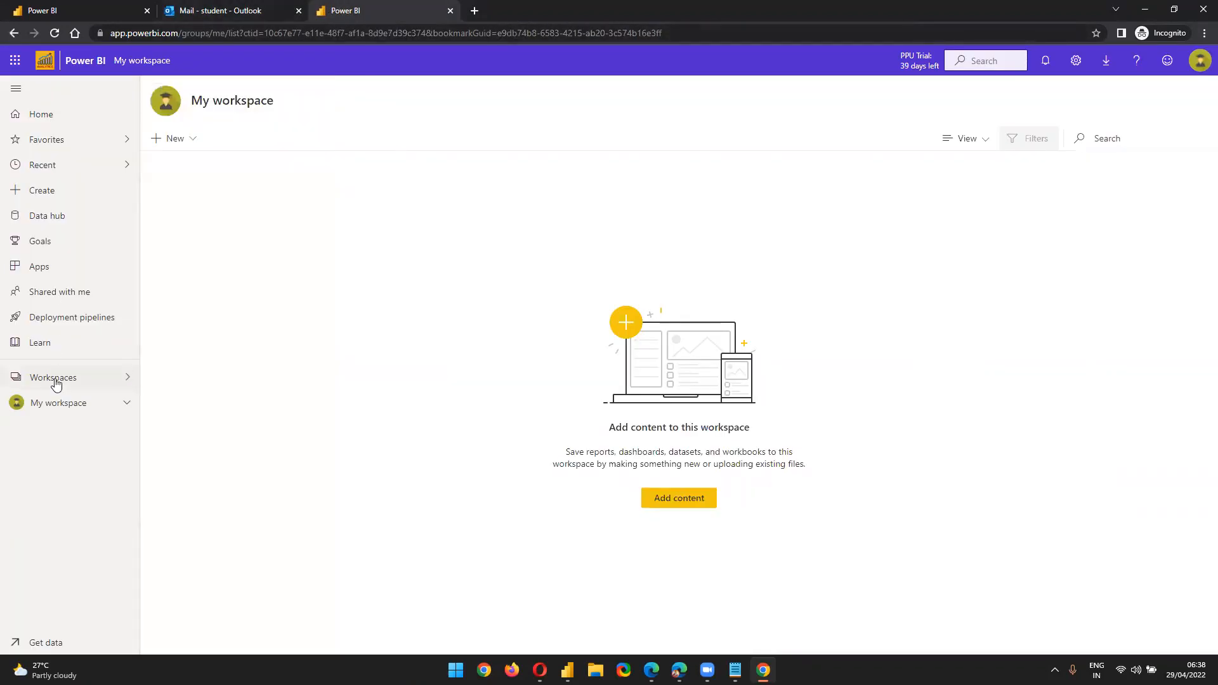
{"action": "left_click", "coordinate": [204, 6]}
{"action": "left_click", "coordinate": [655, 413]}
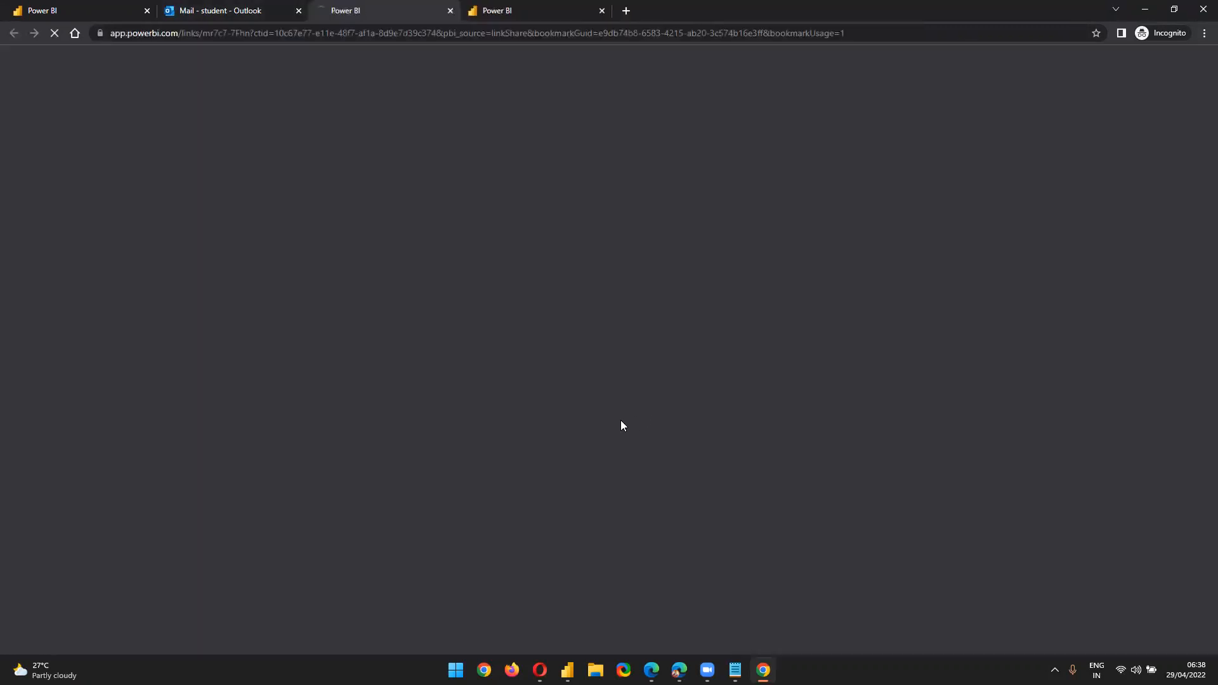
Close the duplicate tab and filter the Product slicer through Amarilla, Velo, then VTT
{"action": "left_click", "coordinate": [602, 10]}
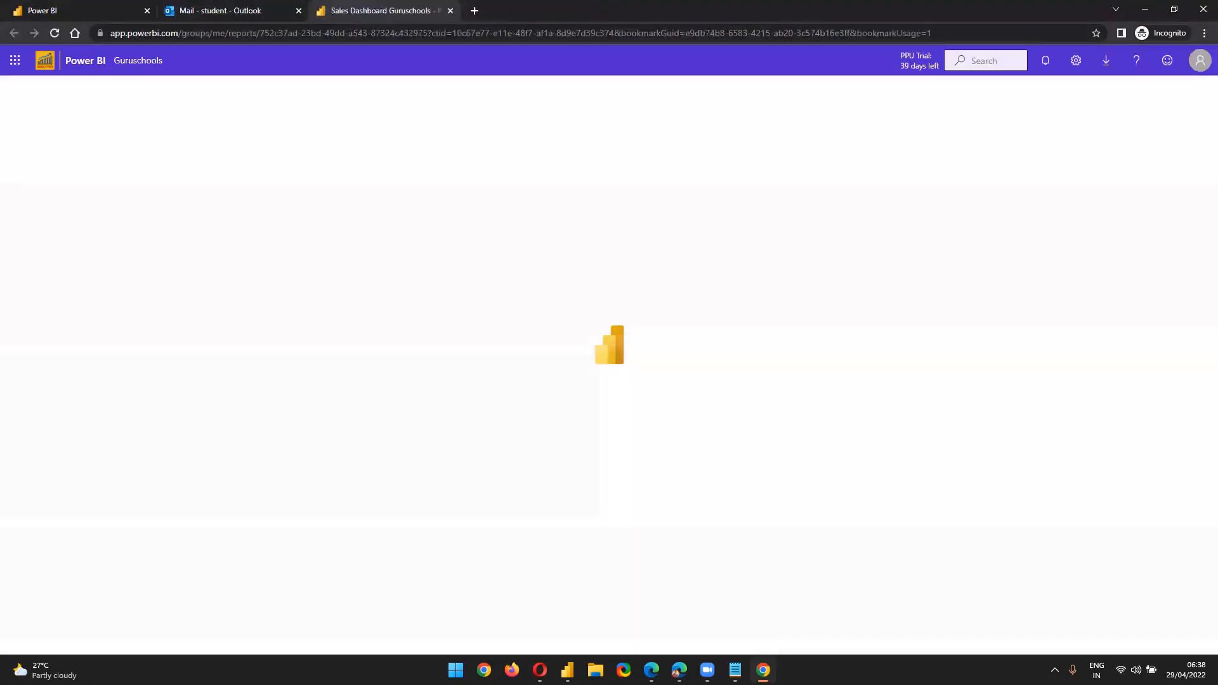
{"action": "left_click", "coordinate": [1199, 62]}
{"action": "left_click", "coordinate": [582, 158]}
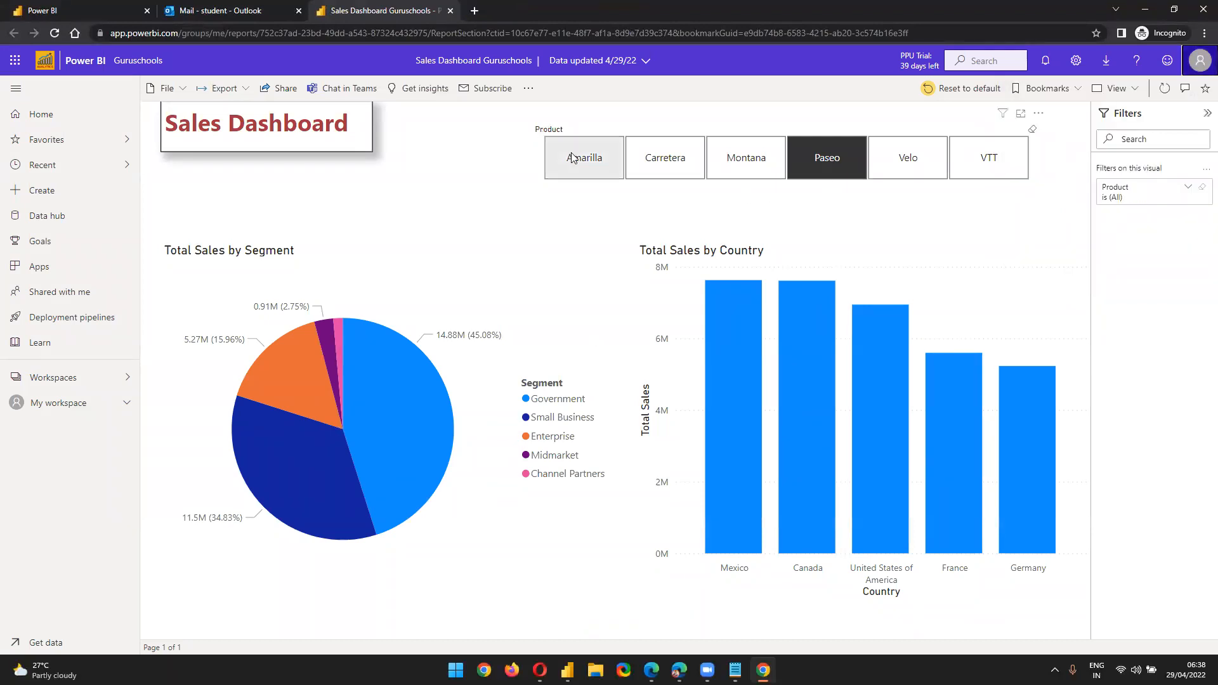
{"action": "left_click", "coordinate": [887, 168]}
{"action": "left_click", "coordinate": [1007, 167]}
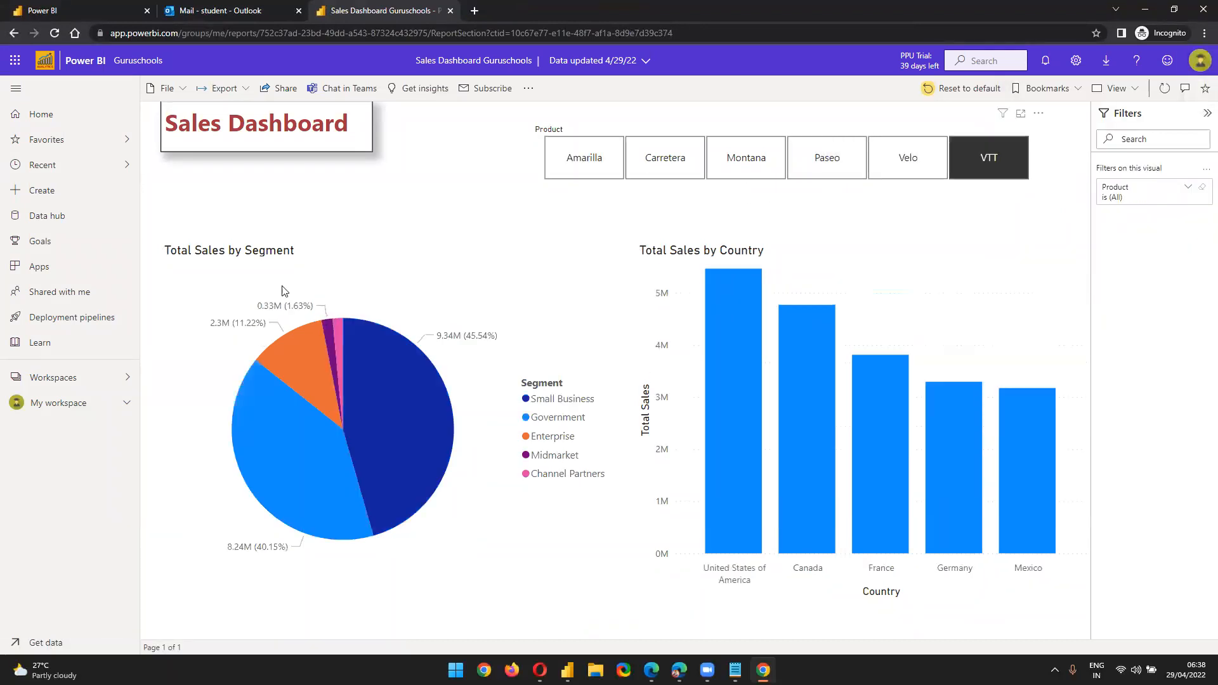
Start a Teams chat about the Sales Dashboard Guruschools report
{"action": "left_click", "coordinate": [64, 11]}
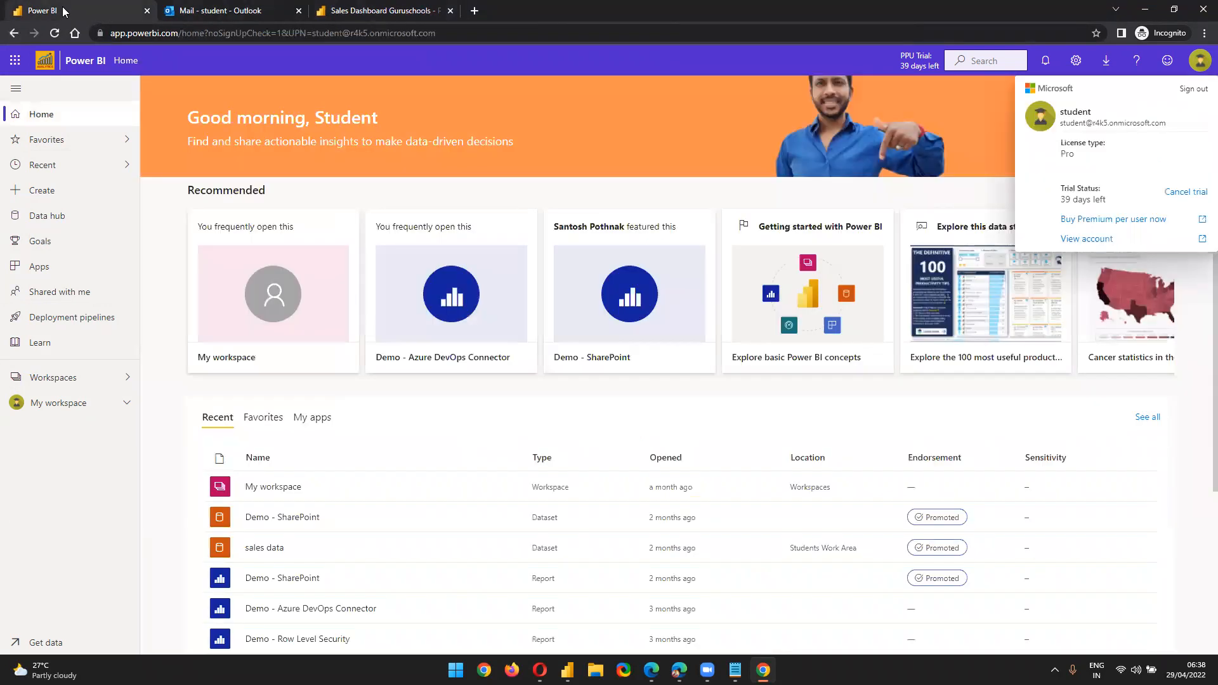
{"action": "left_click", "coordinate": [388, 7]}
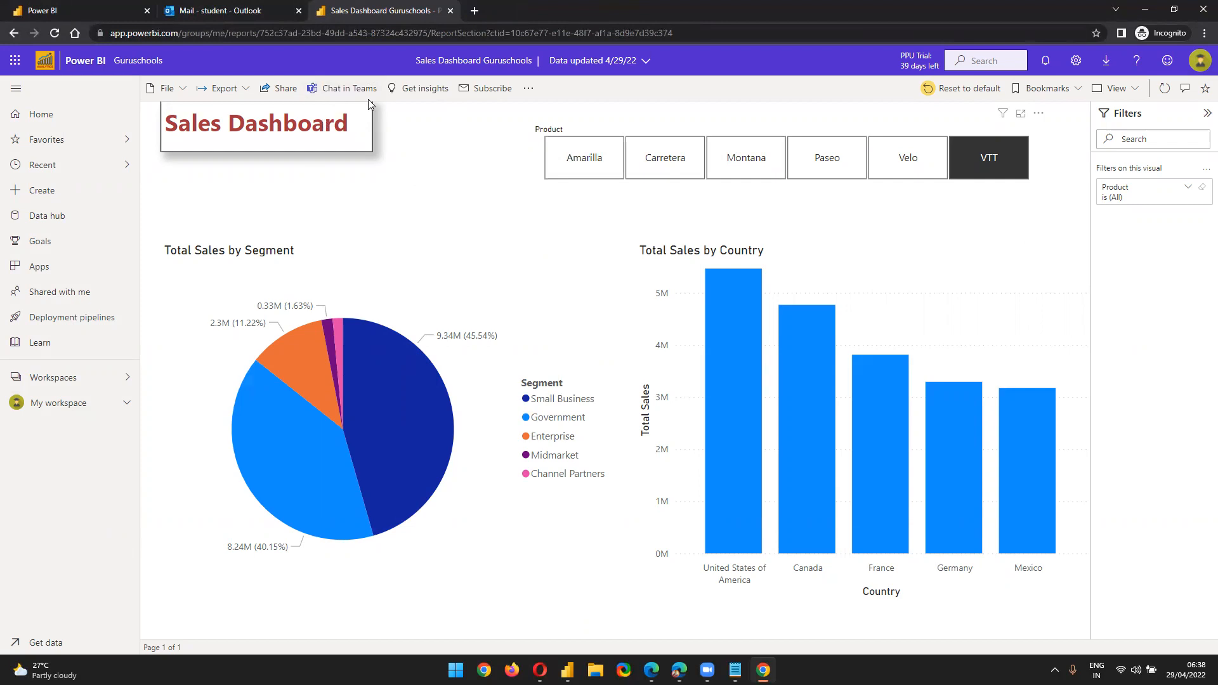
{"action": "left_click", "coordinate": [328, 95]}
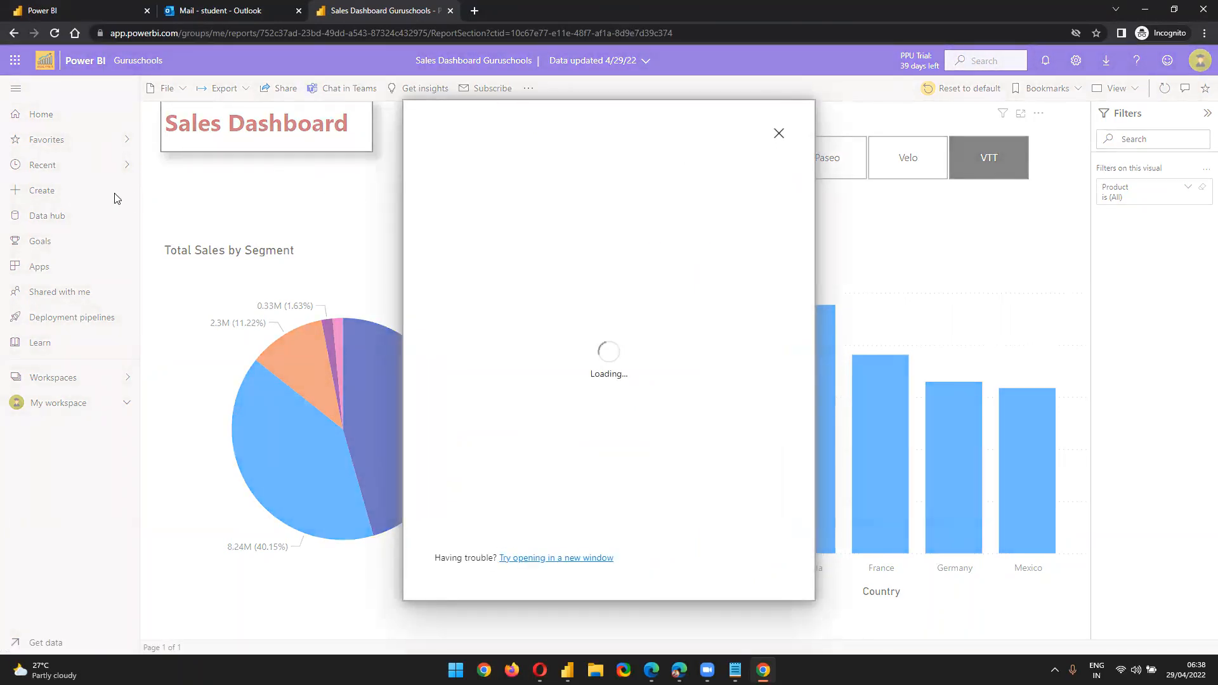
{"action": "left_click", "coordinate": [778, 135]}
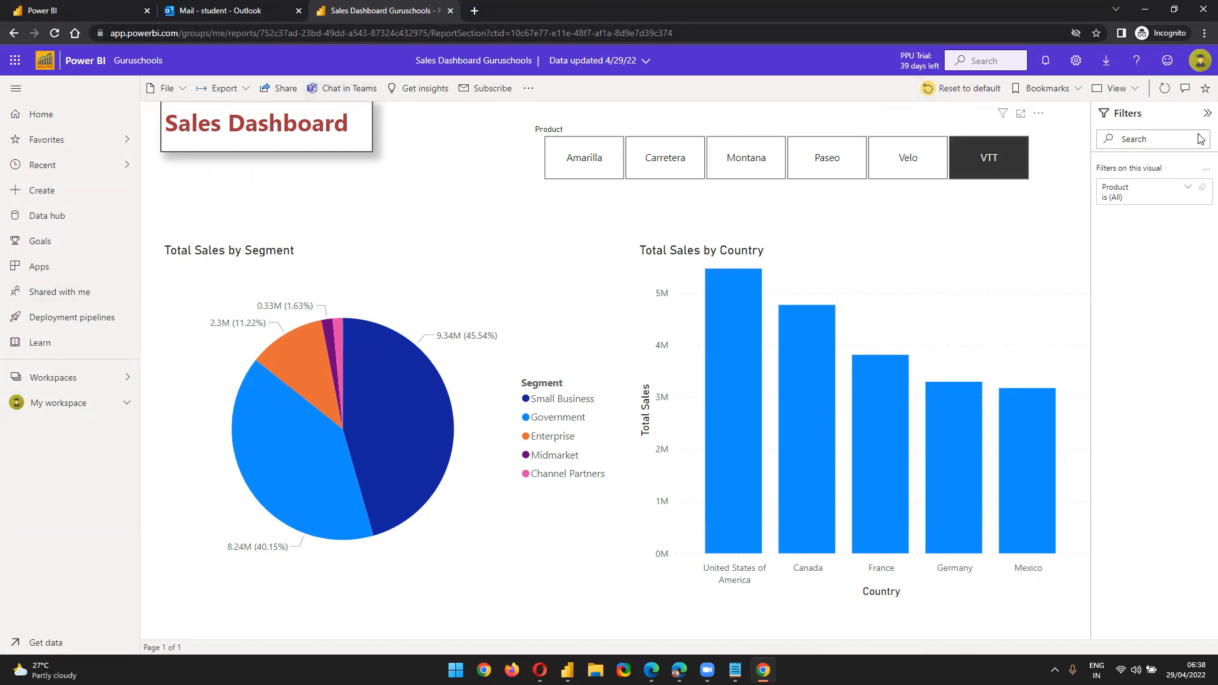
{"action": "left_click", "coordinate": [295, 90]}
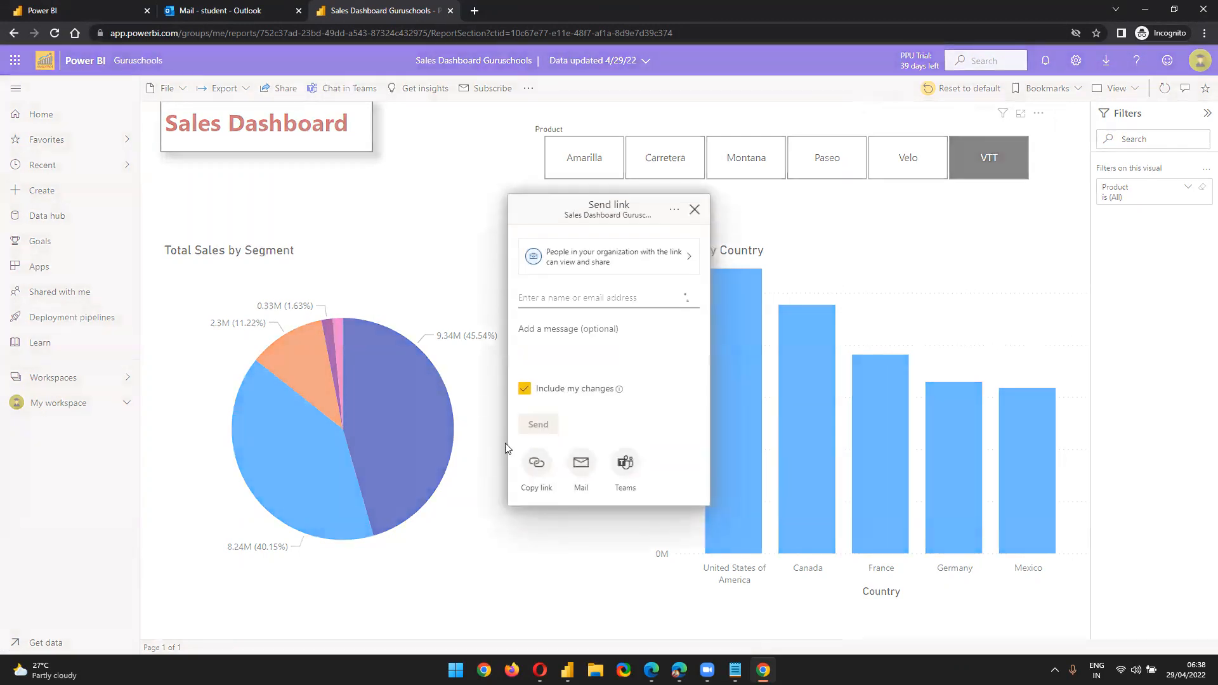
{"action": "left_click", "coordinate": [401, 212]}
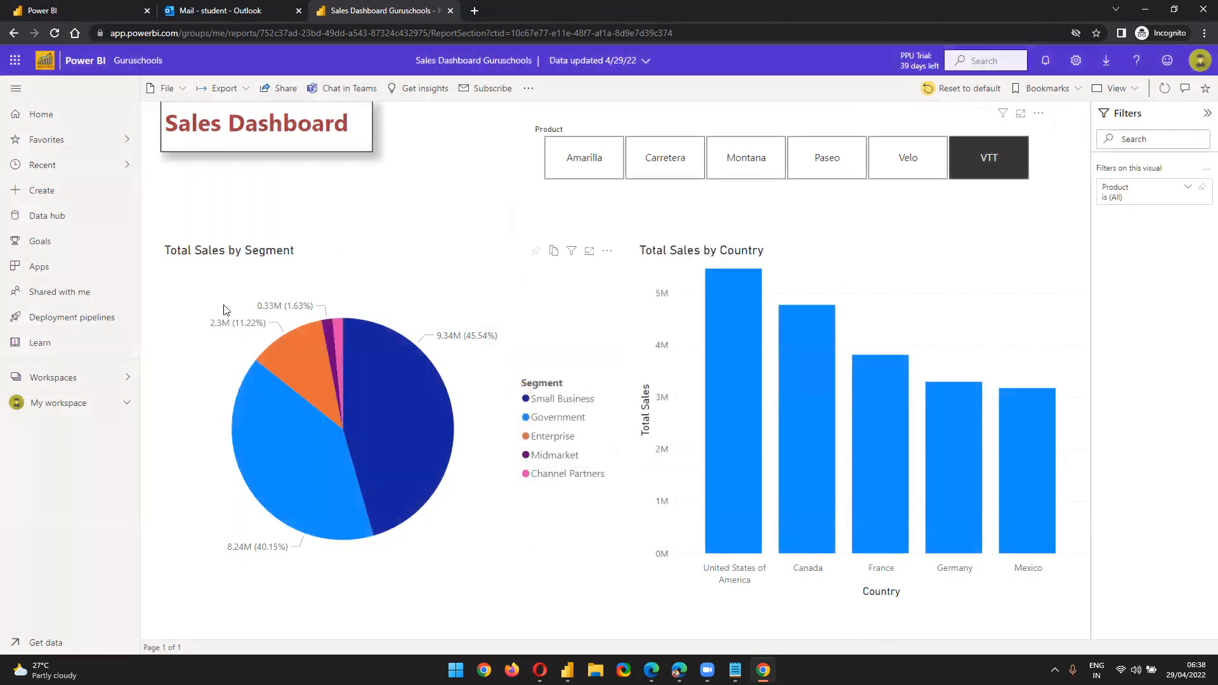
{"action": "left_click", "coordinate": [1199, 60]}
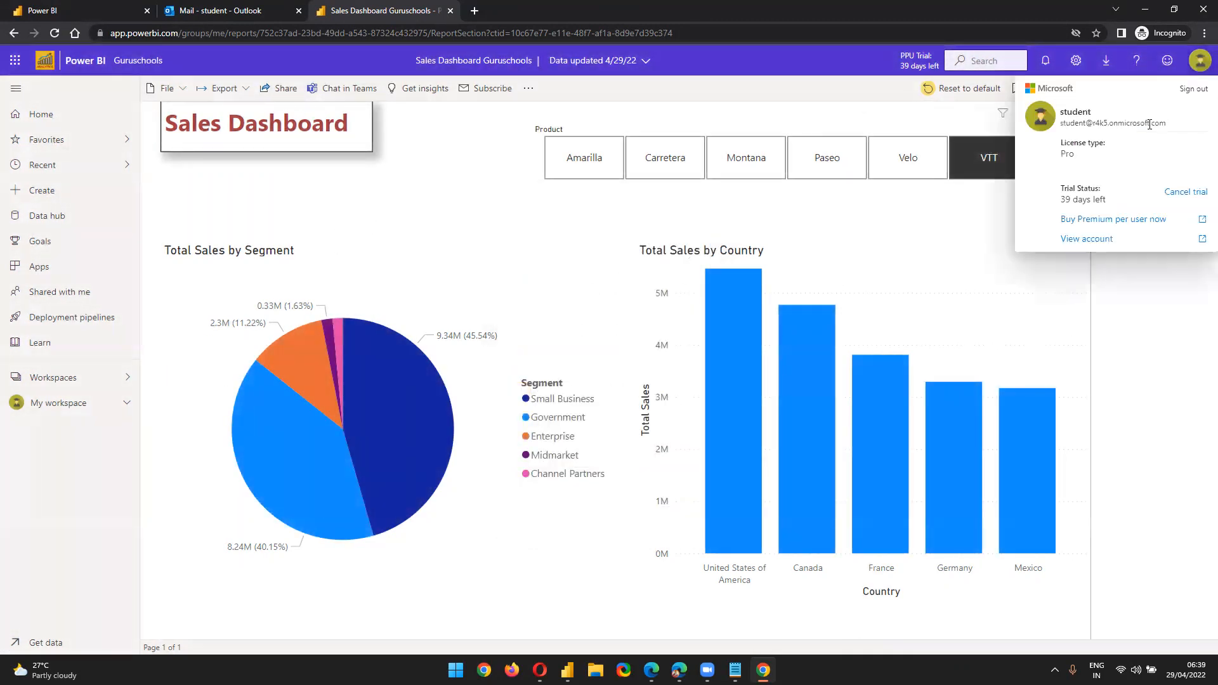
{"action": "left_click", "coordinate": [72, 380]}
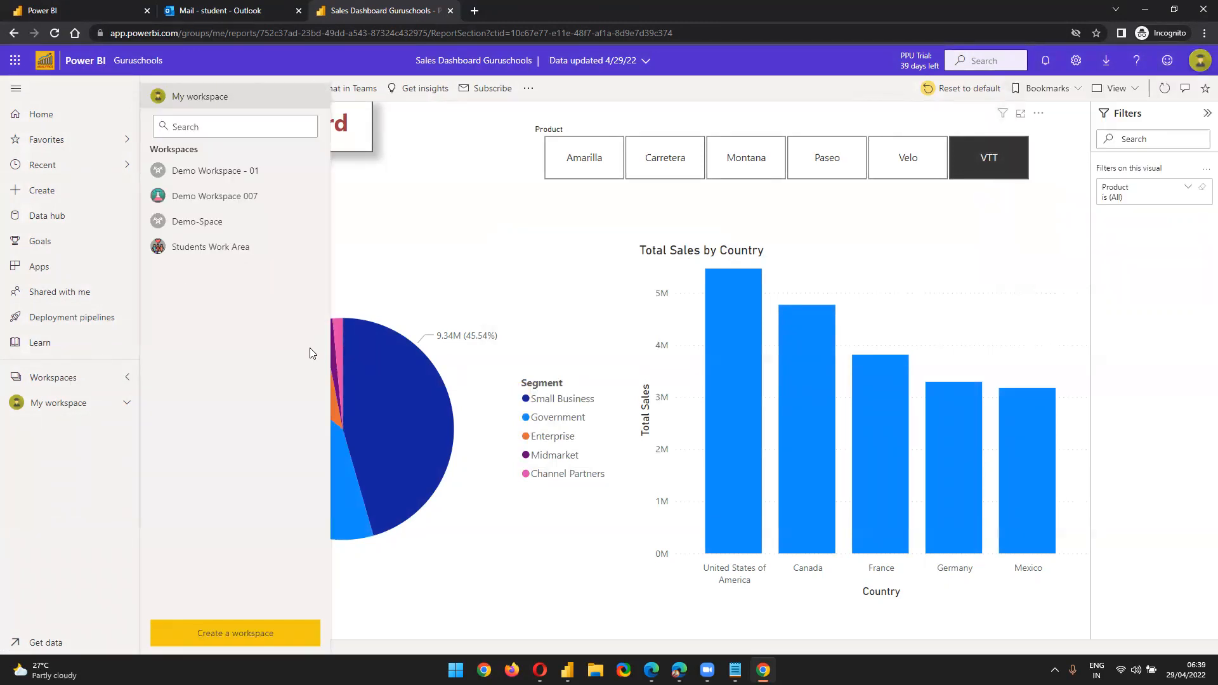
{"action": "left_click", "coordinate": [550, 231]}
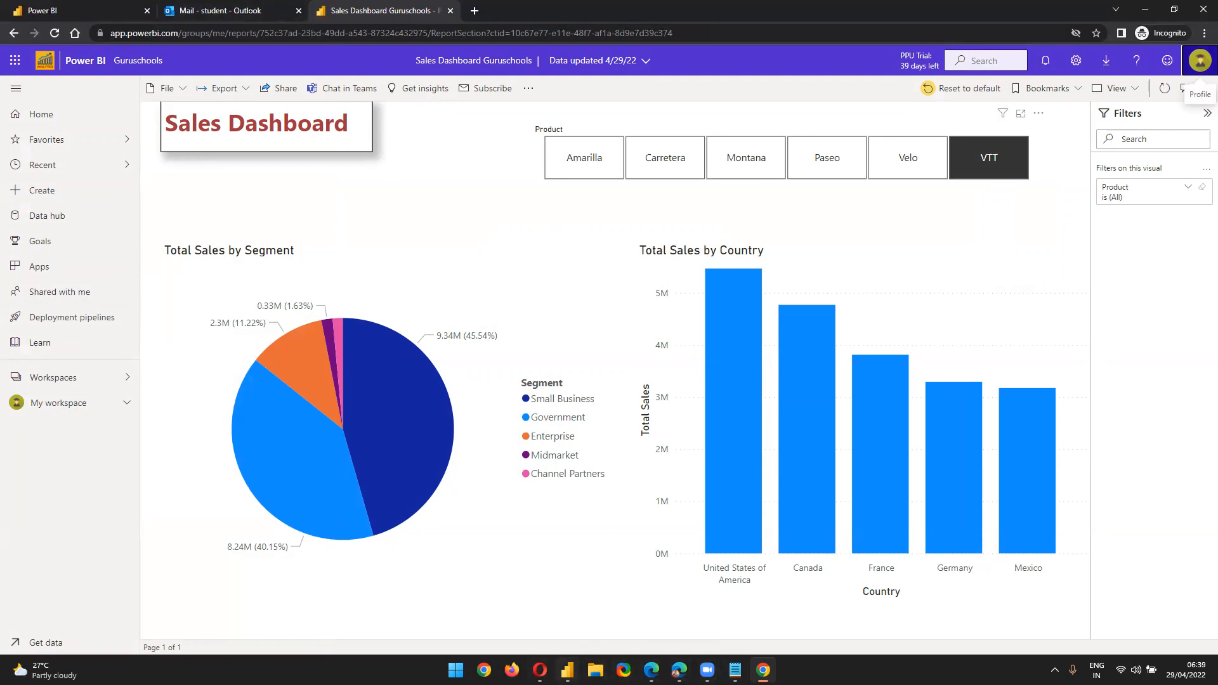
{"action": "left_click", "coordinate": [540, 670]}
{"action": "left_click", "coordinate": [101, 423]}
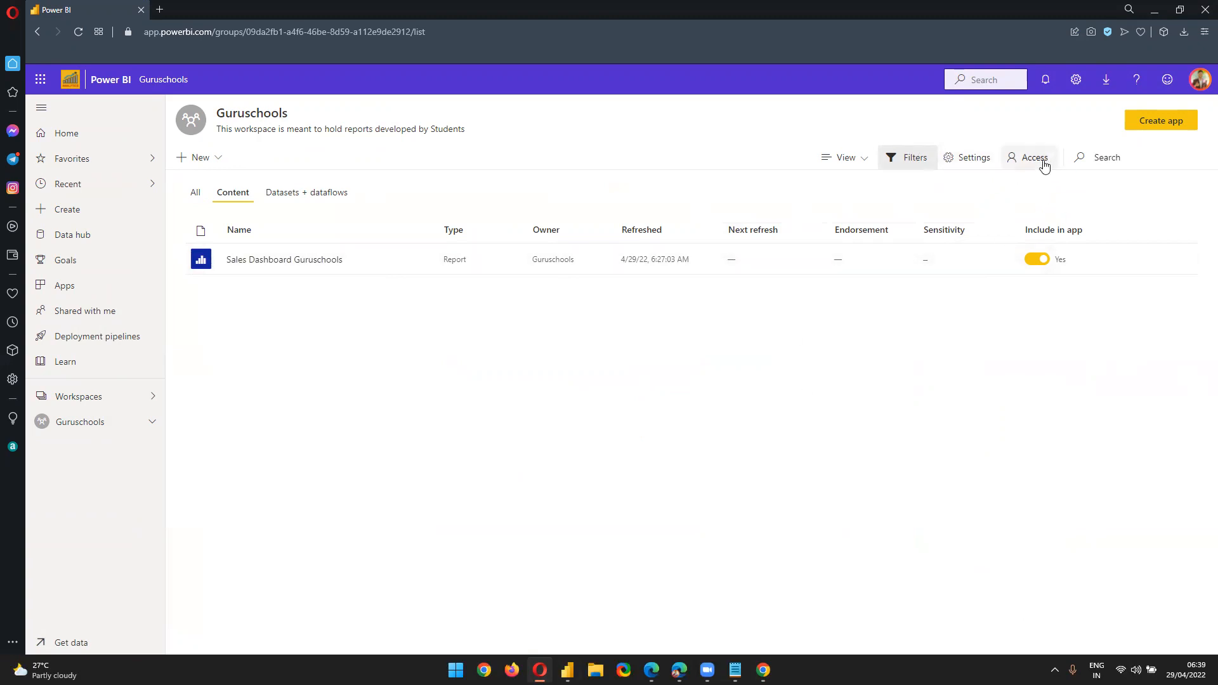
Open the Guruschools workspace Access panel and expand the Member role dropdown
{"action": "left_click", "coordinate": [1043, 162]}
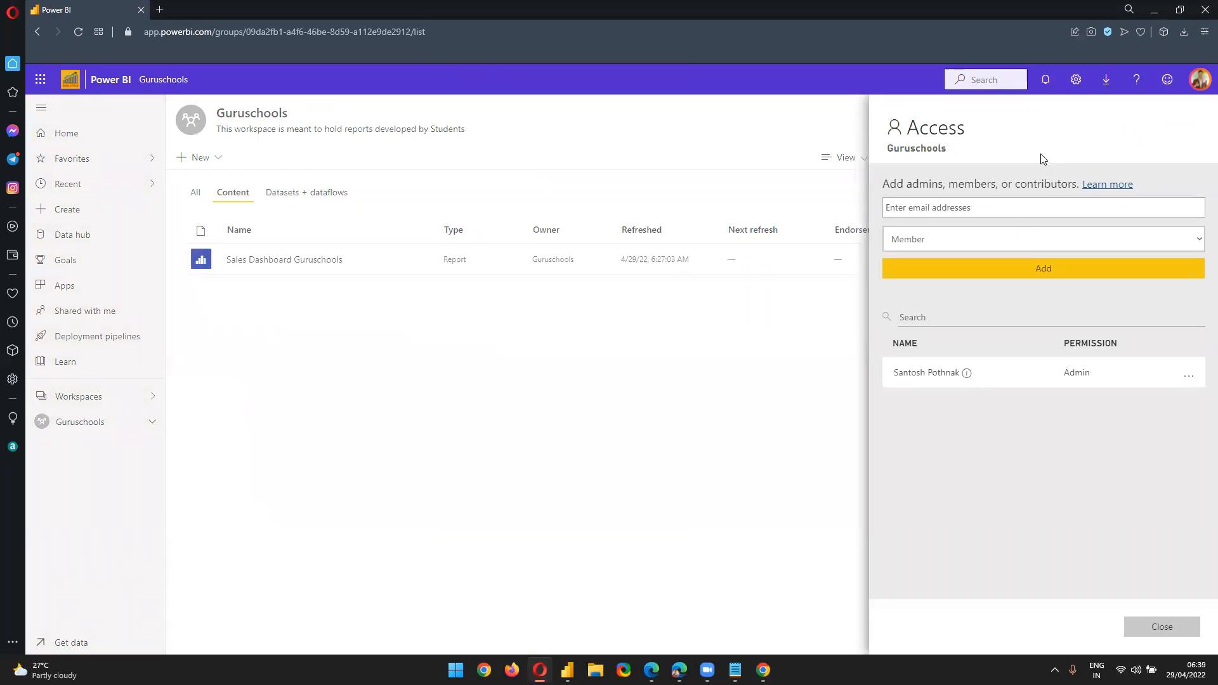
{"action": "left_click", "coordinate": [921, 248]}
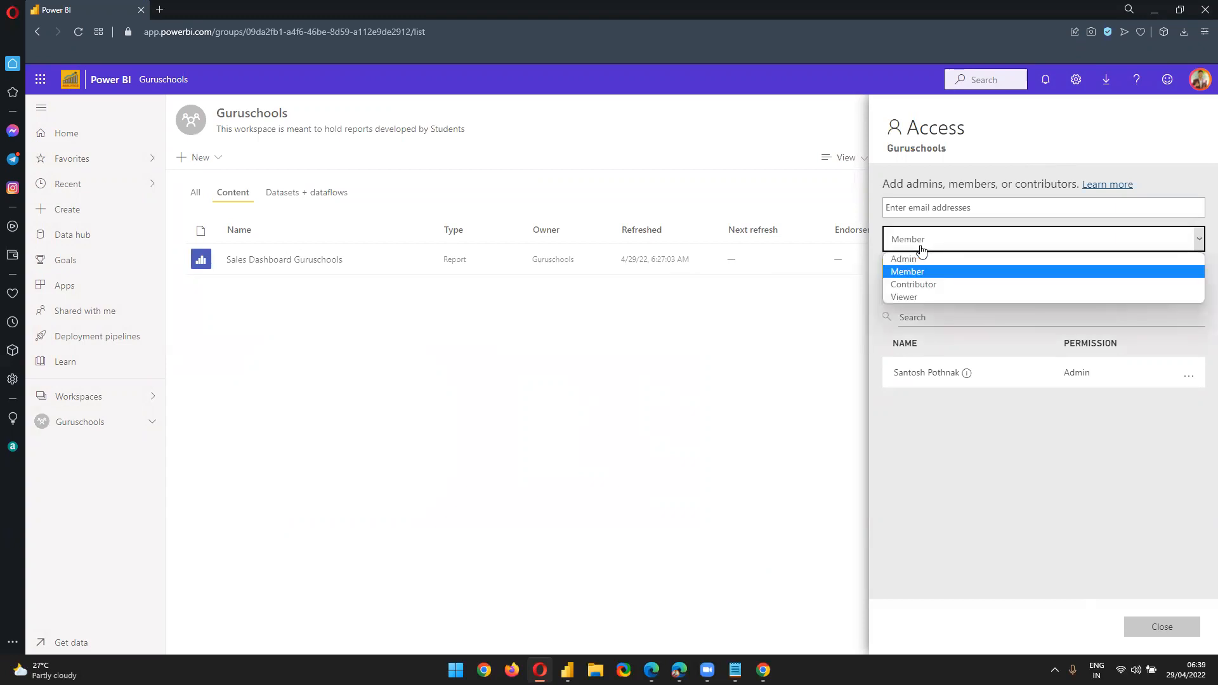
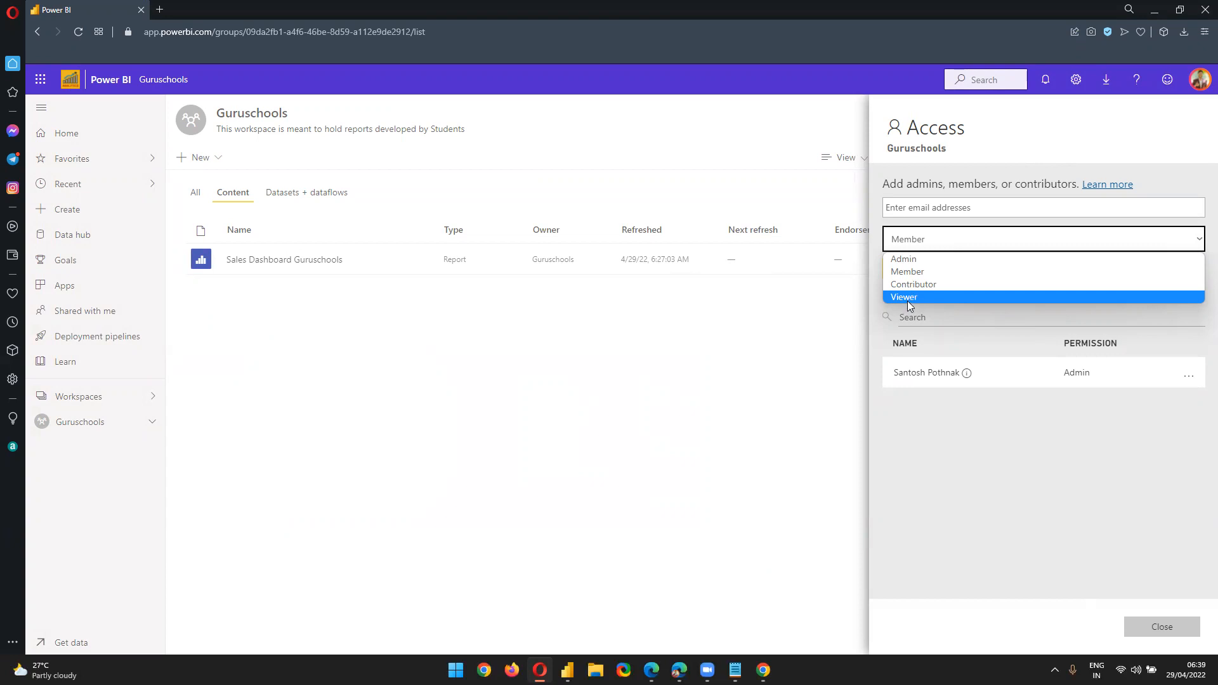
Grant the 'student' account Viewer access to Guruschools, then close the Access panel
{"action": "left_click", "coordinate": [907, 298]}
{"action": "left_click", "coordinate": [951, 204]}
{"action": "type", "text": "student"}
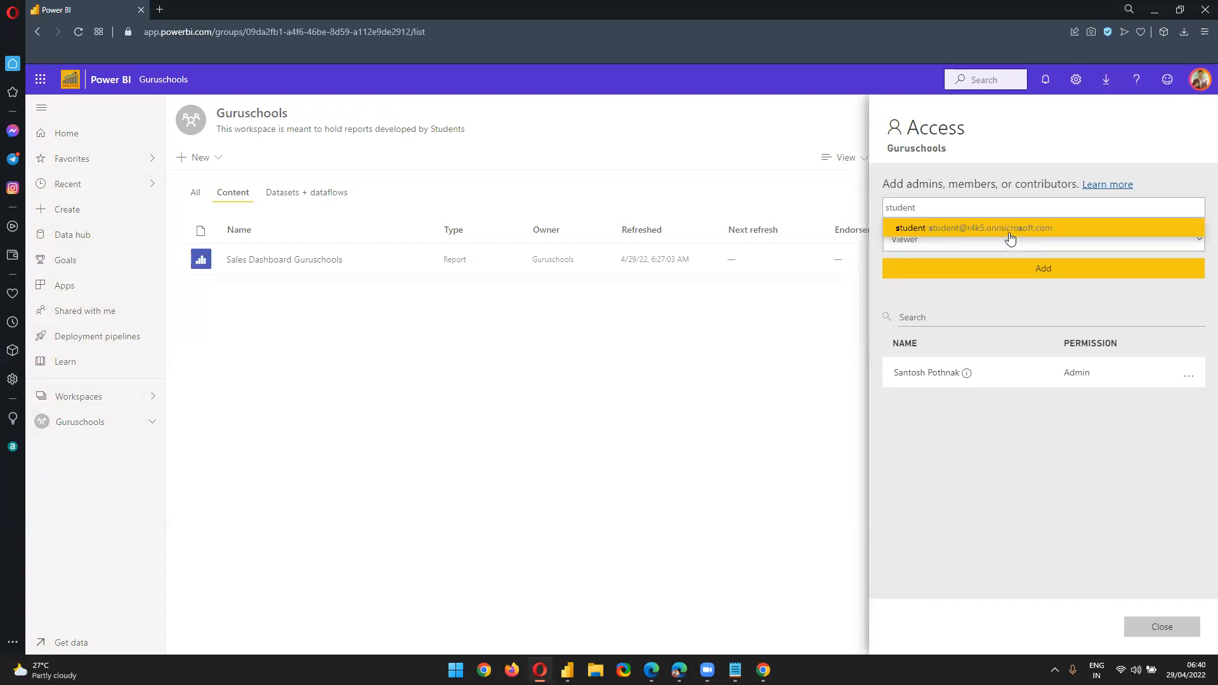
{"action": "left_click", "coordinate": [1010, 232]}
{"action": "left_click", "coordinate": [912, 245]}
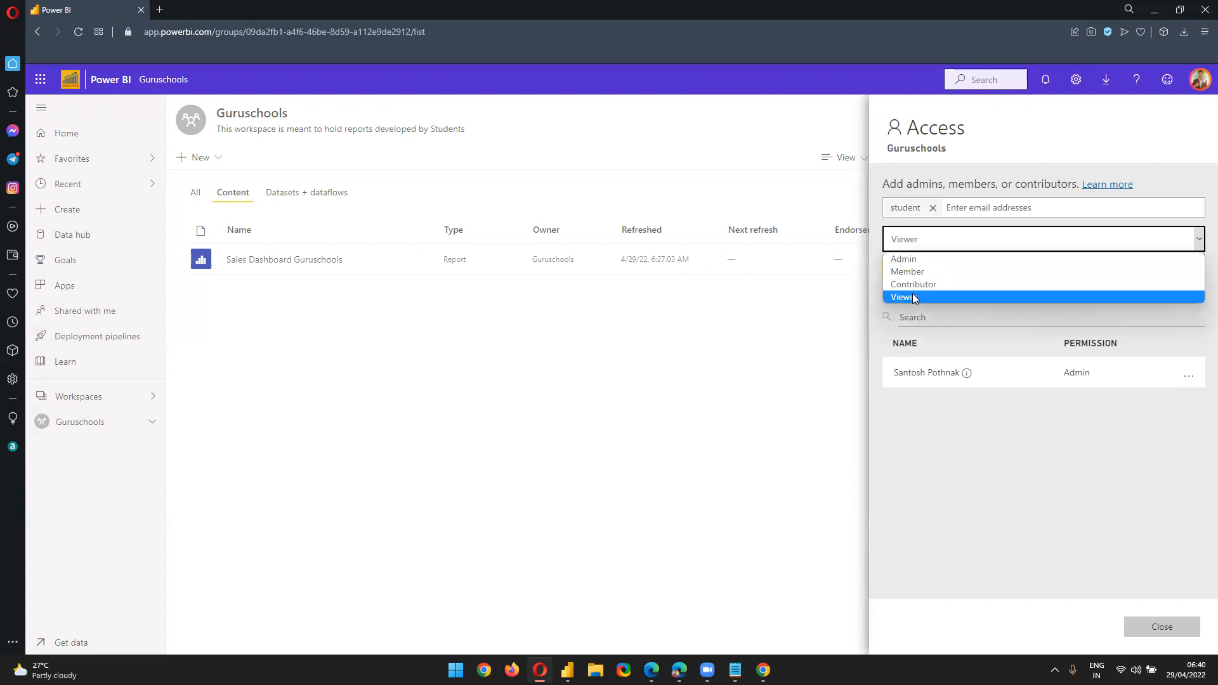
{"action": "left_click", "coordinate": [912, 298]}
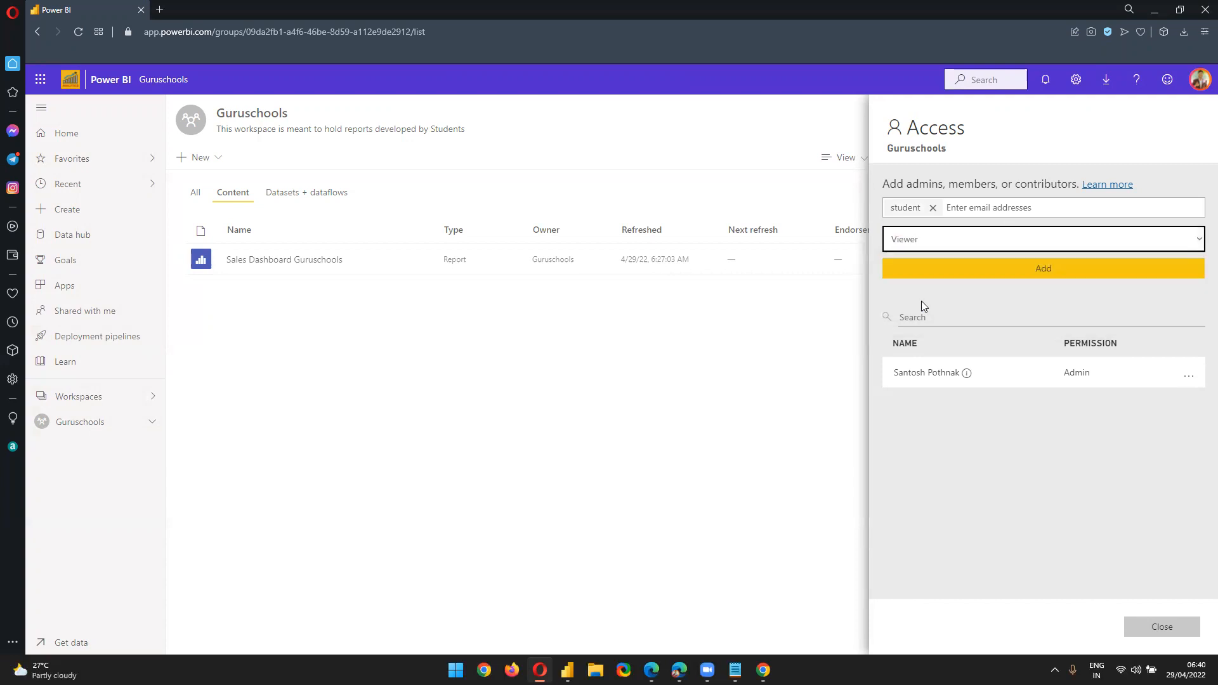
{"action": "left_click", "coordinate": [1015, 270]}
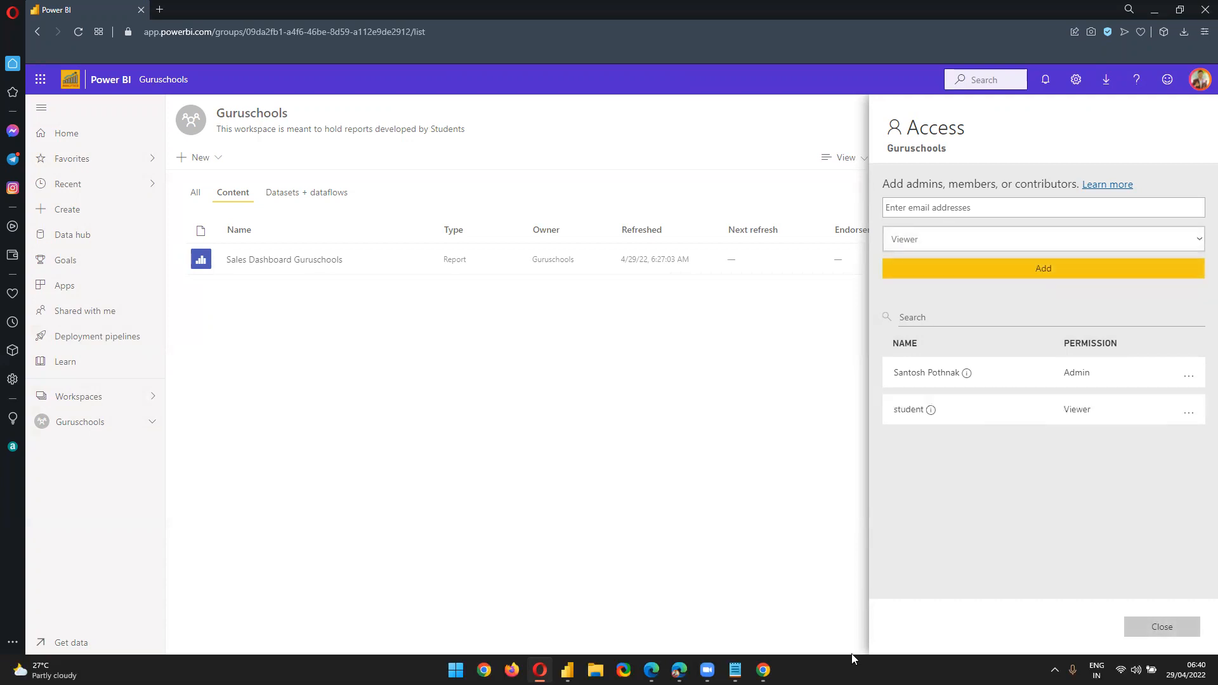
{"action": "mouse_move", "coordinate": [931, 412]}
{"action": "mouse_move", "coordinate": [1070, 413]}
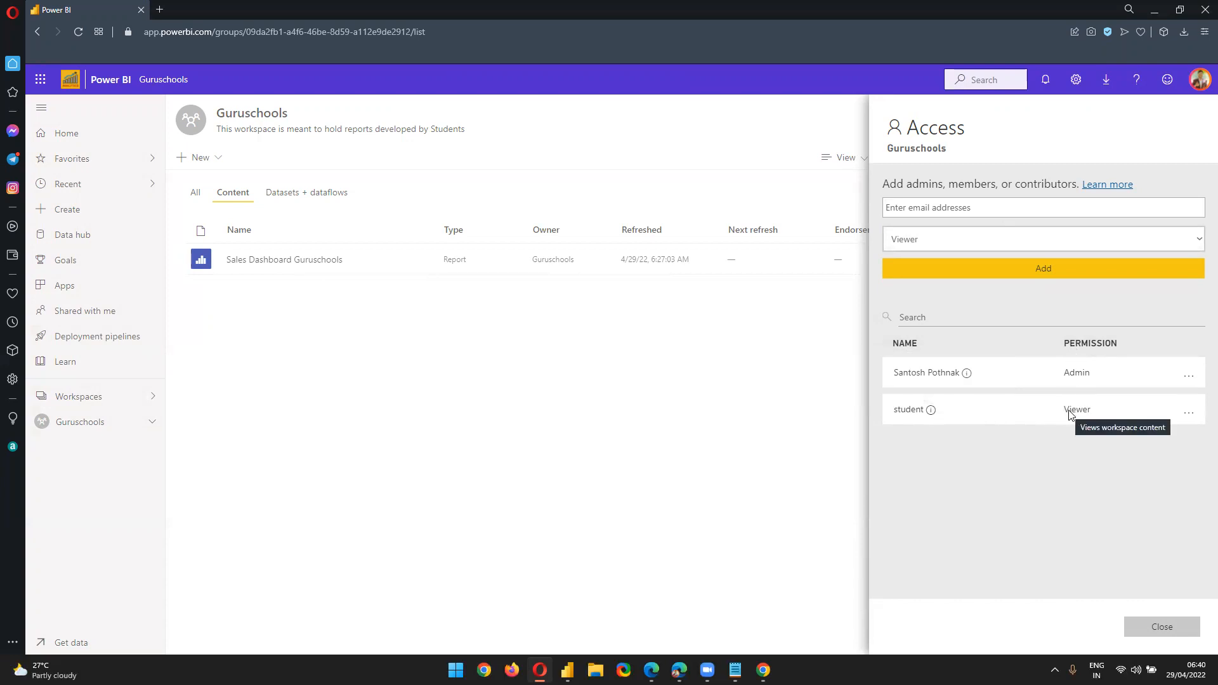
{"action": "left_click", "coordinate": [496, 476]}
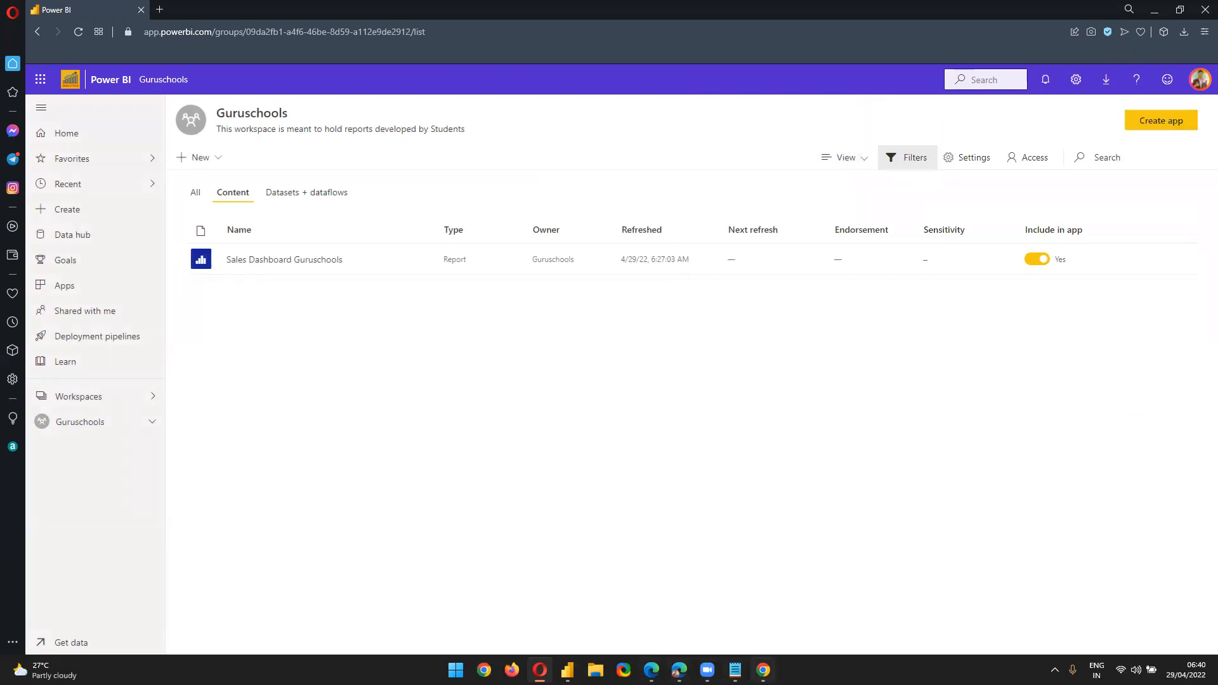
In the student's Chrome window, reload and open Guruschools from the Workspaces list
{"action": "left_click", "coordinate": [763, 670]}
{"action": "left_click", "coordinate": [56, 377]}
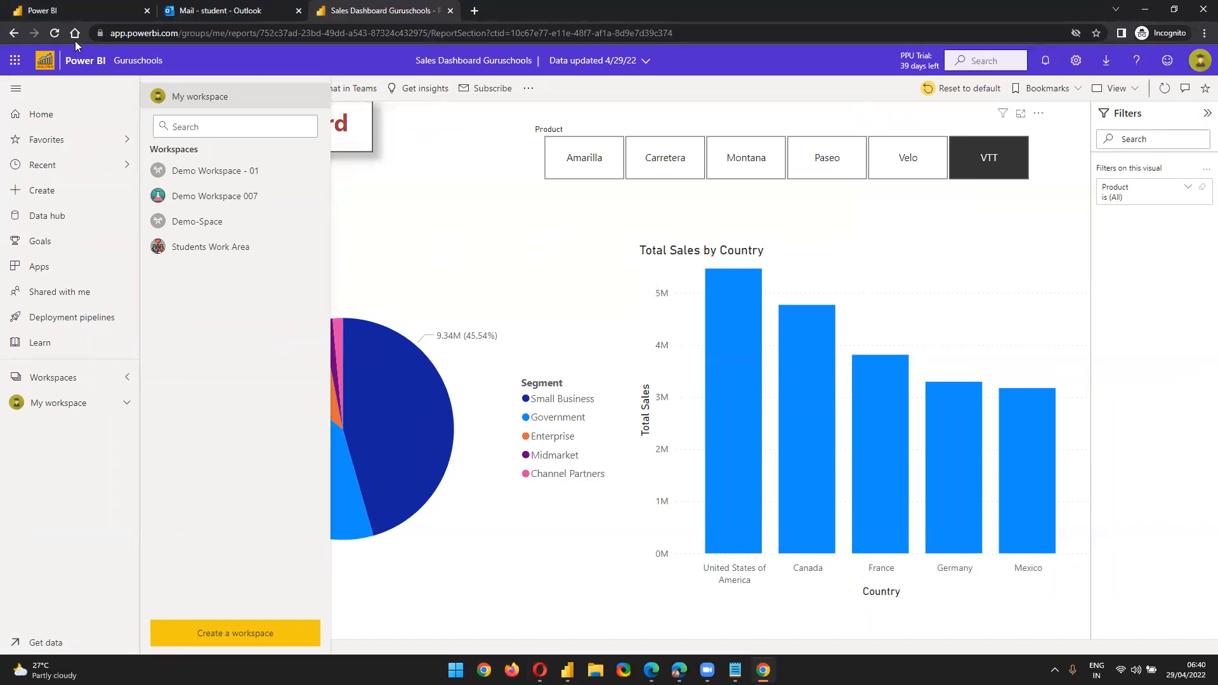
{"action": "left_click", "coordinate": [54, 35]}
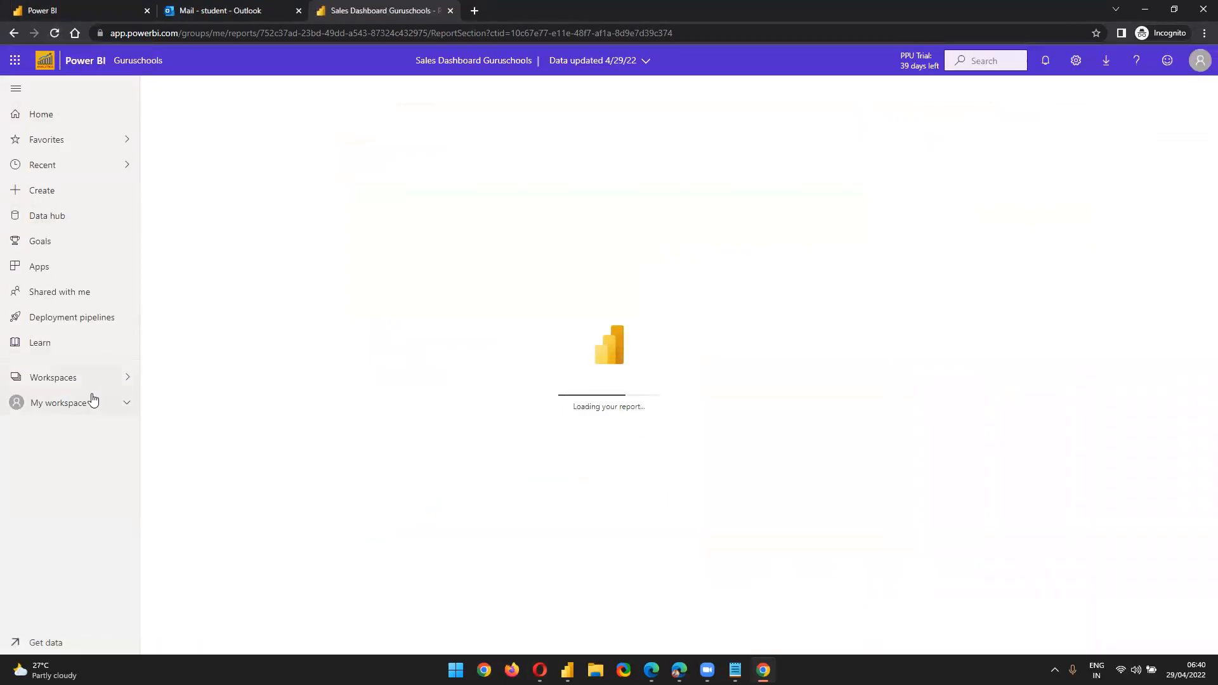
{"action": "left_click", "coordinate": [78, 380]}
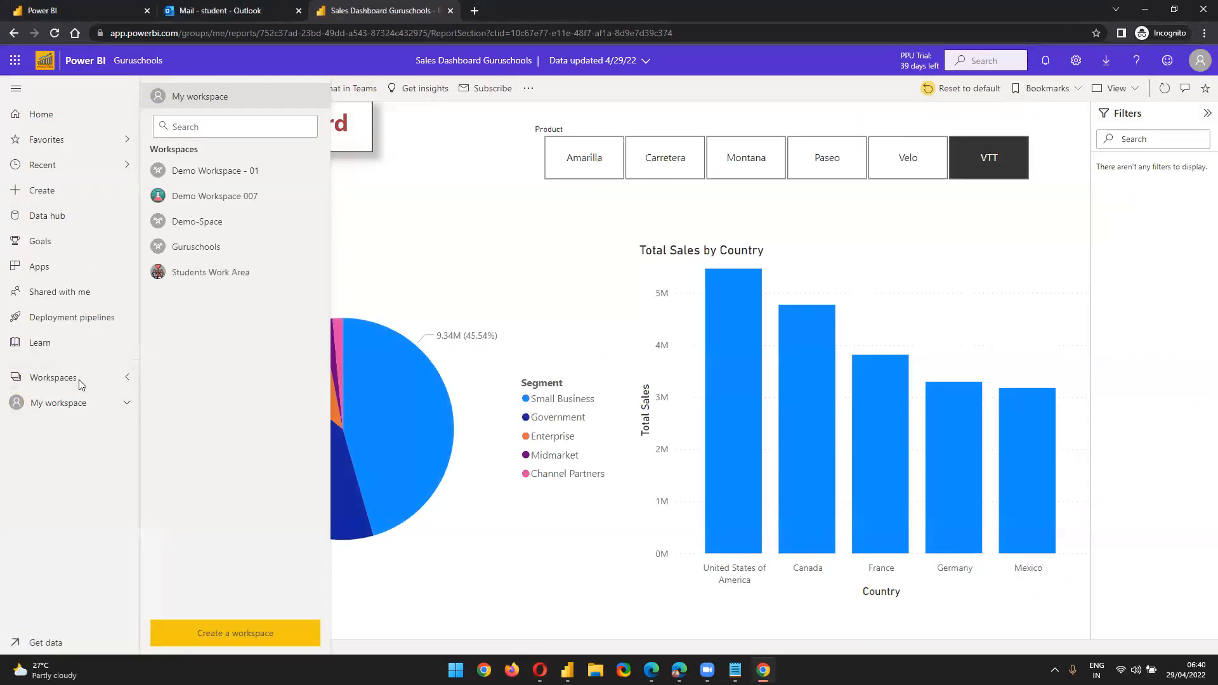
{"action": "left_click", "coordinate": [190, 256]}
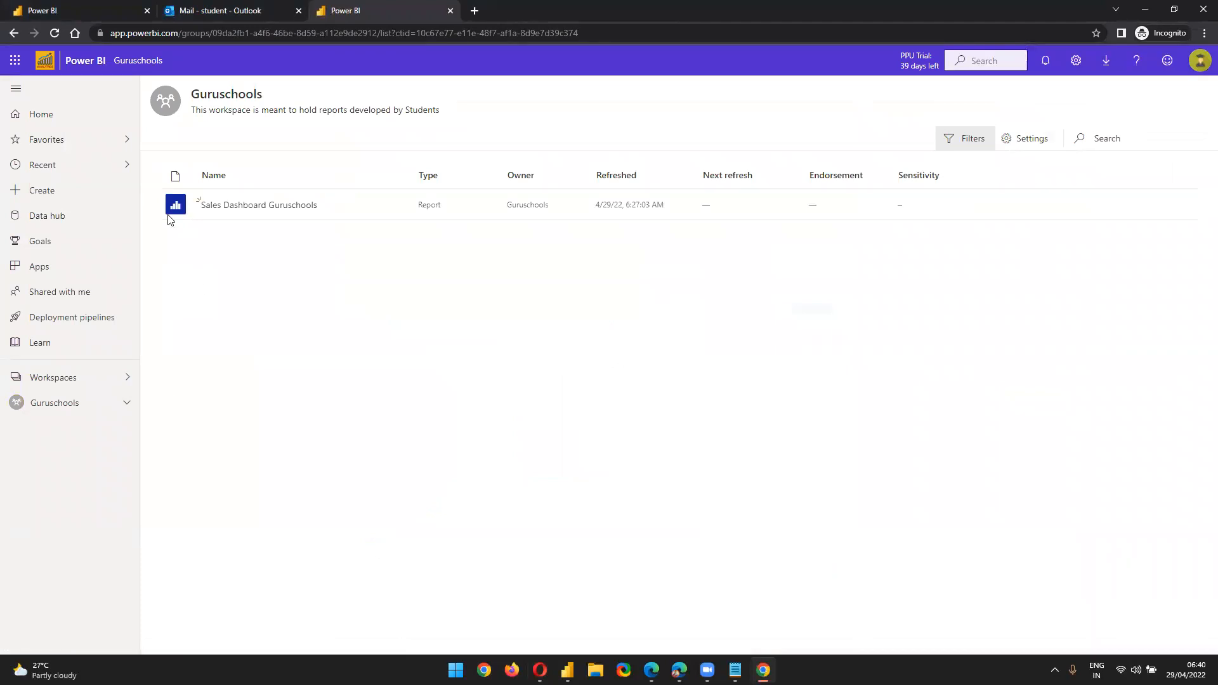
{"action": "left_click", "coordinate": [225, 205]}
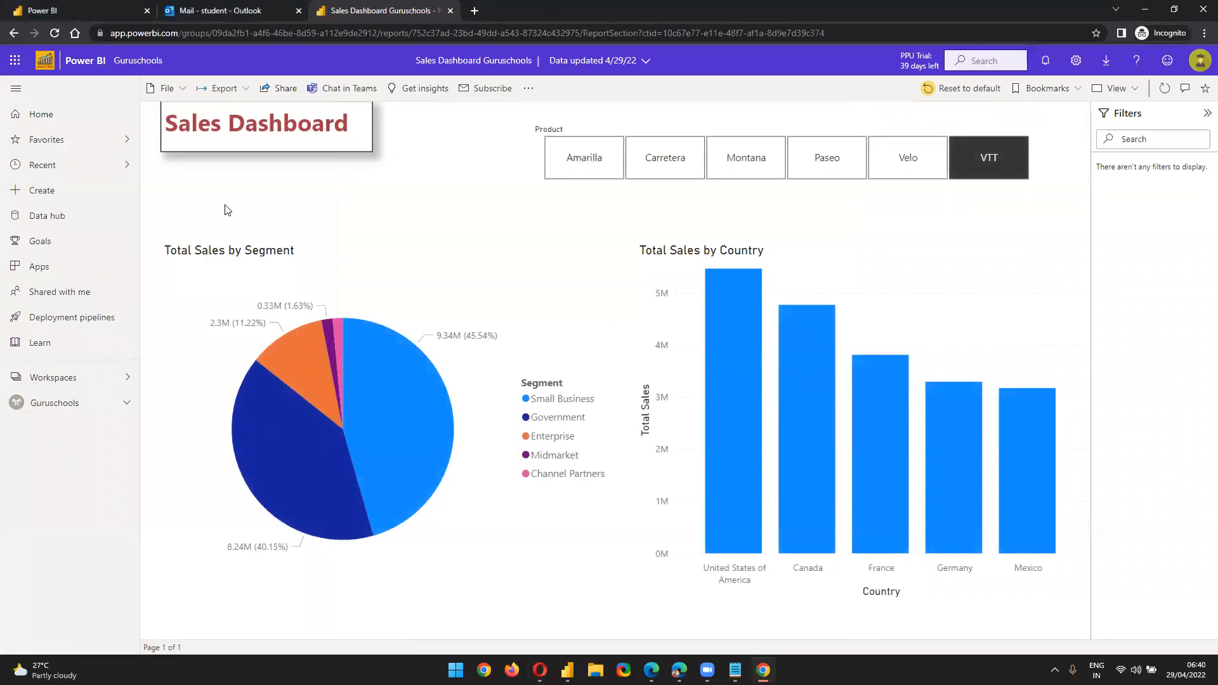
{"action": "left_click", "coordinate": [67, 383]}
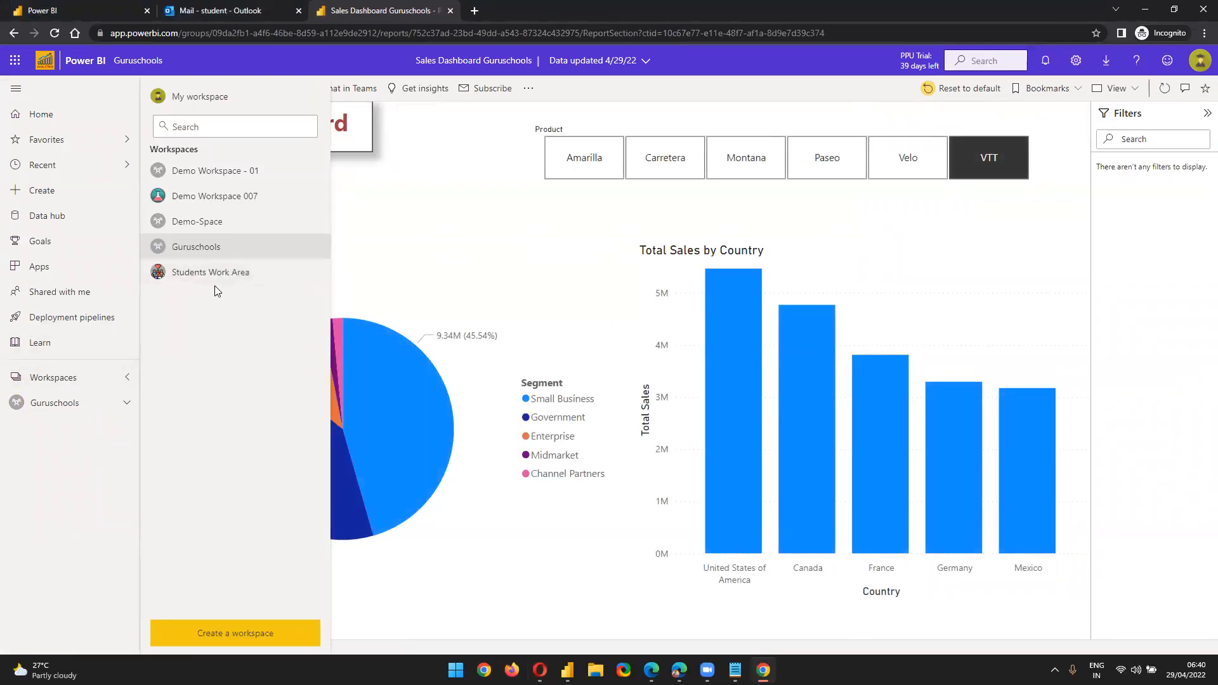
{"action": "left_click", "coordinate": [247, 11]}
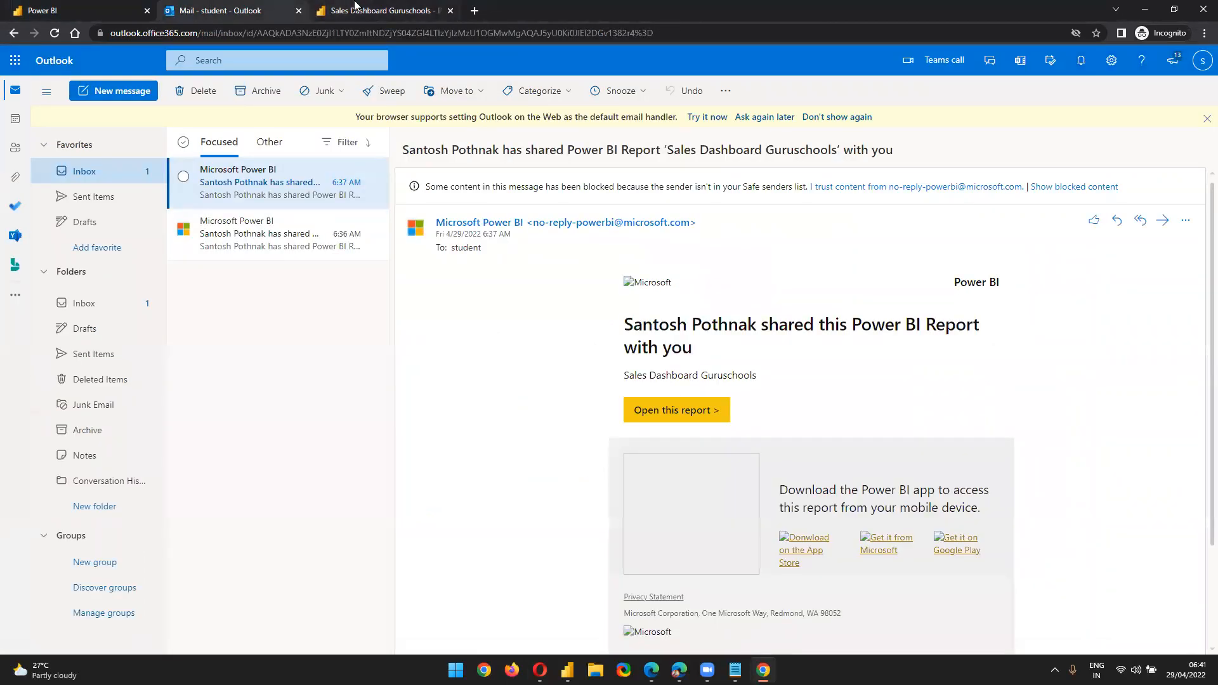
{"action": "left_click", "coordinate": [356, 10]}
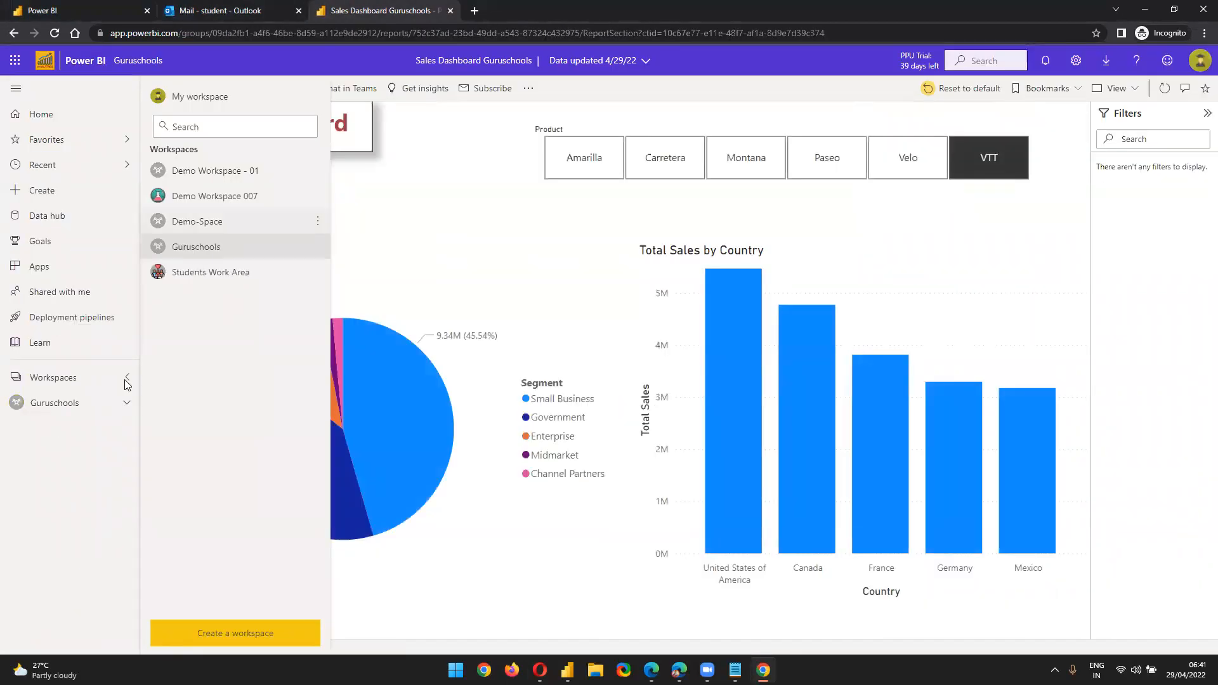
{"action": "left_click", "coordinate": [66, 407]}
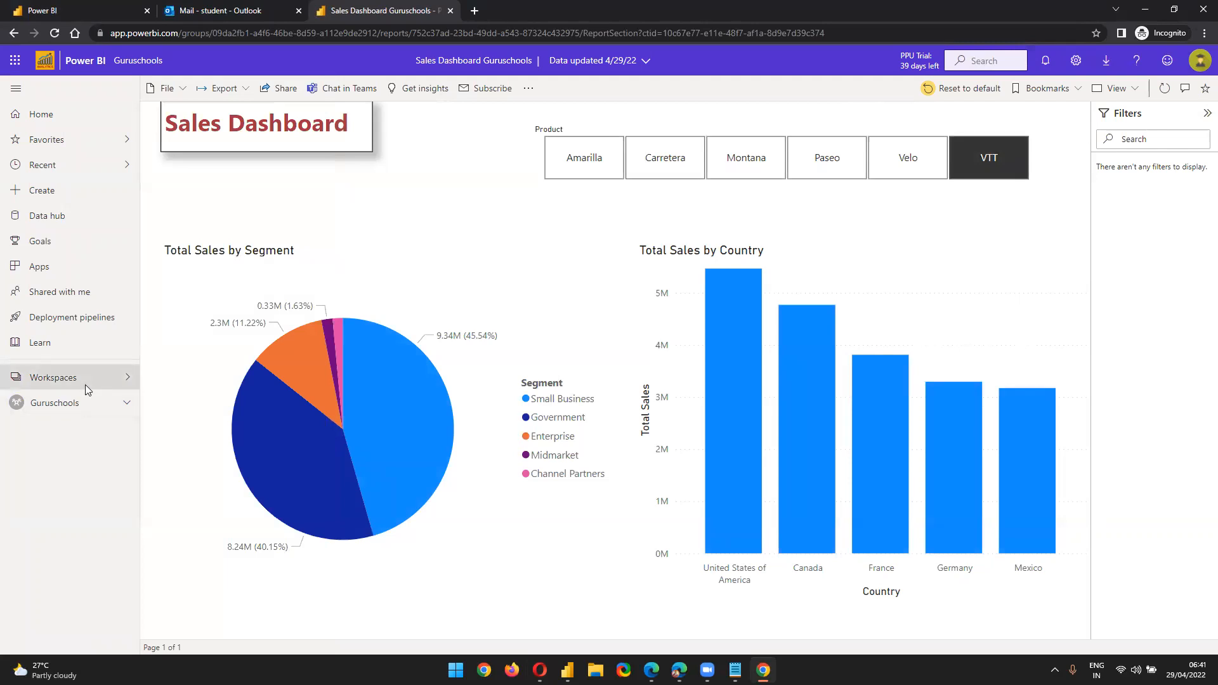
{"action": "left_click", "coordinate": [85, 385]}
{"action": "left_click", "coordinate": [206, 254]}
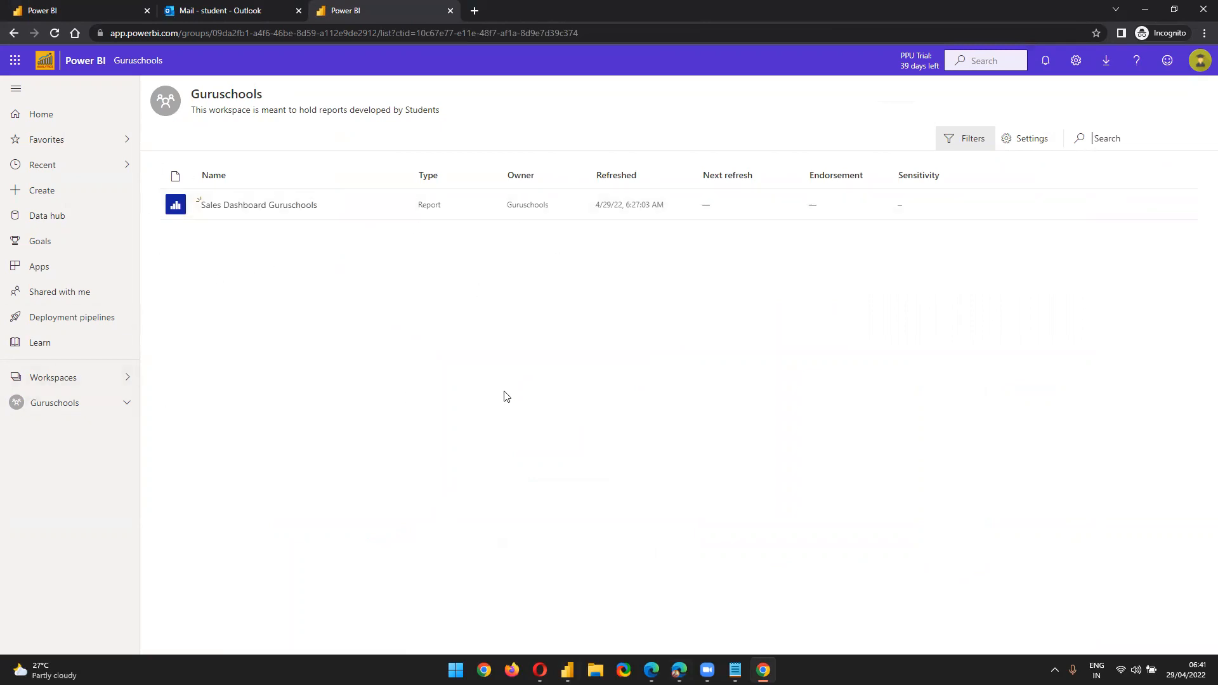
{"action": "left_click", "coordinate": [244, 8]}
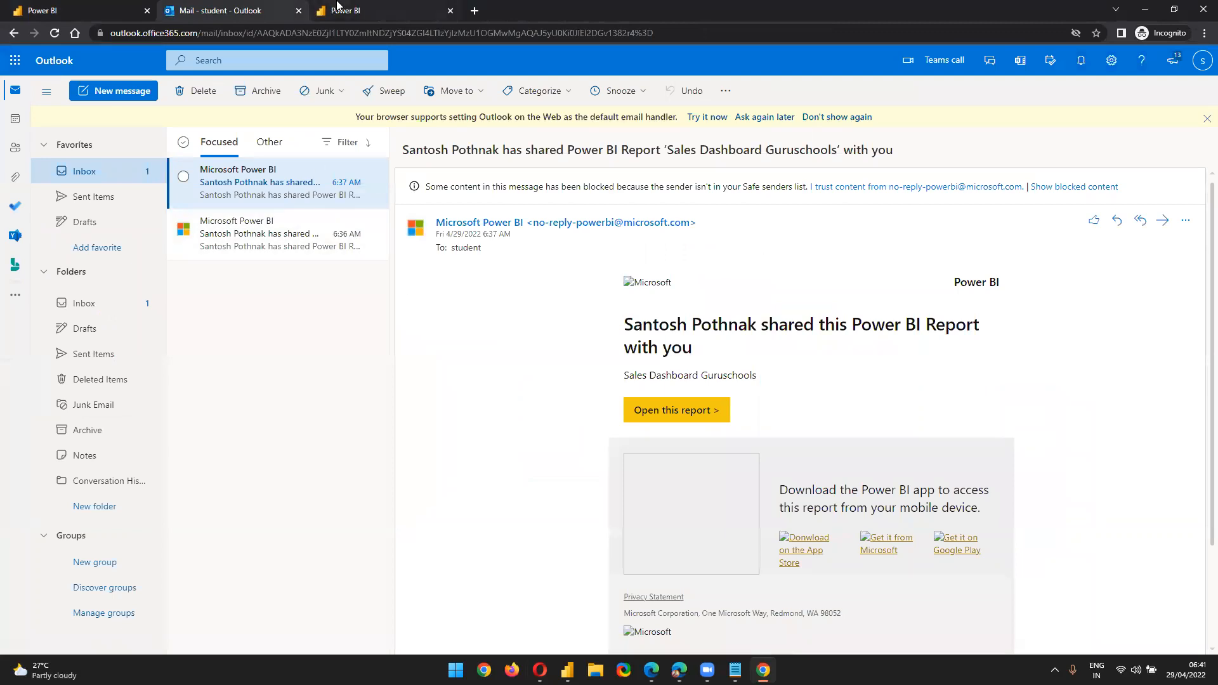
{"action": "left_click", "coordinate": [338, 8]}
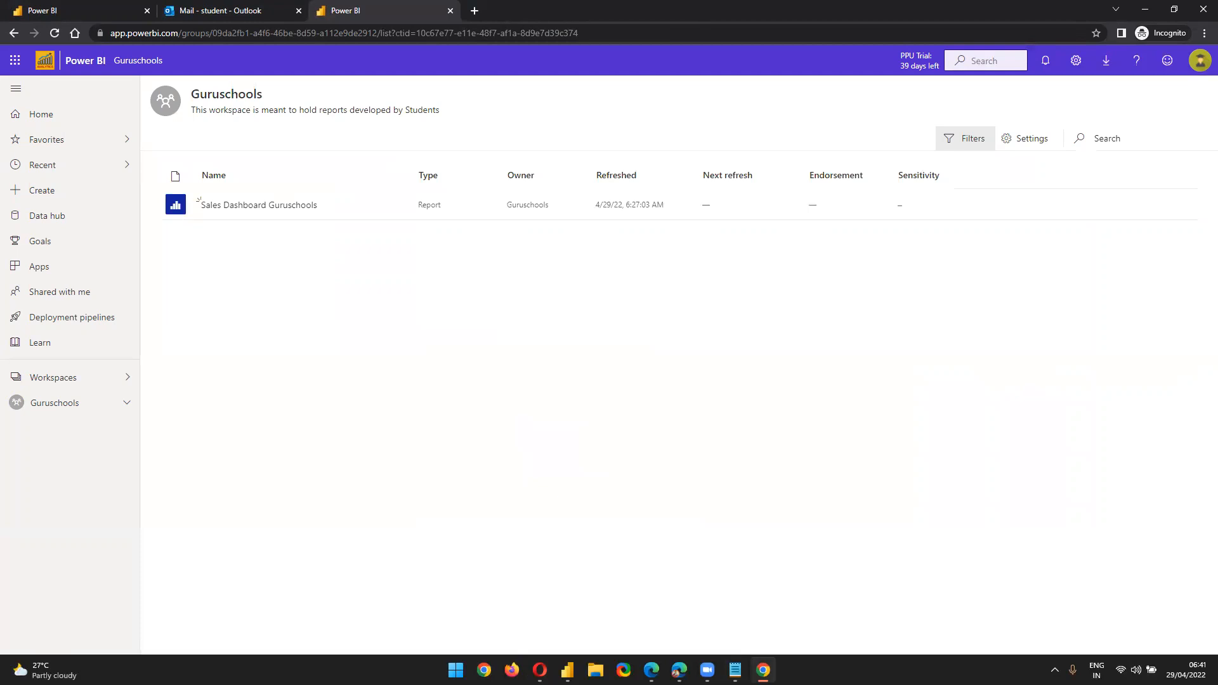
{"action": "left_click", "coordinate": [762, 669]}
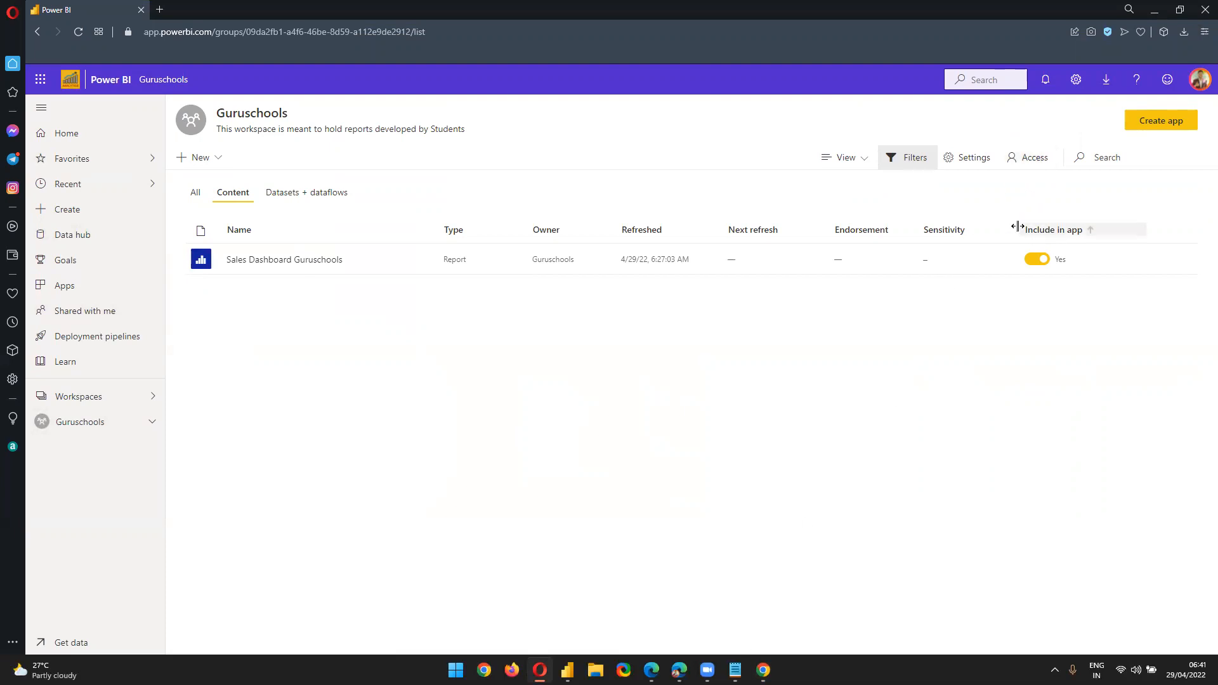
{"action": "left_click", "coordinate": [763, 670]}
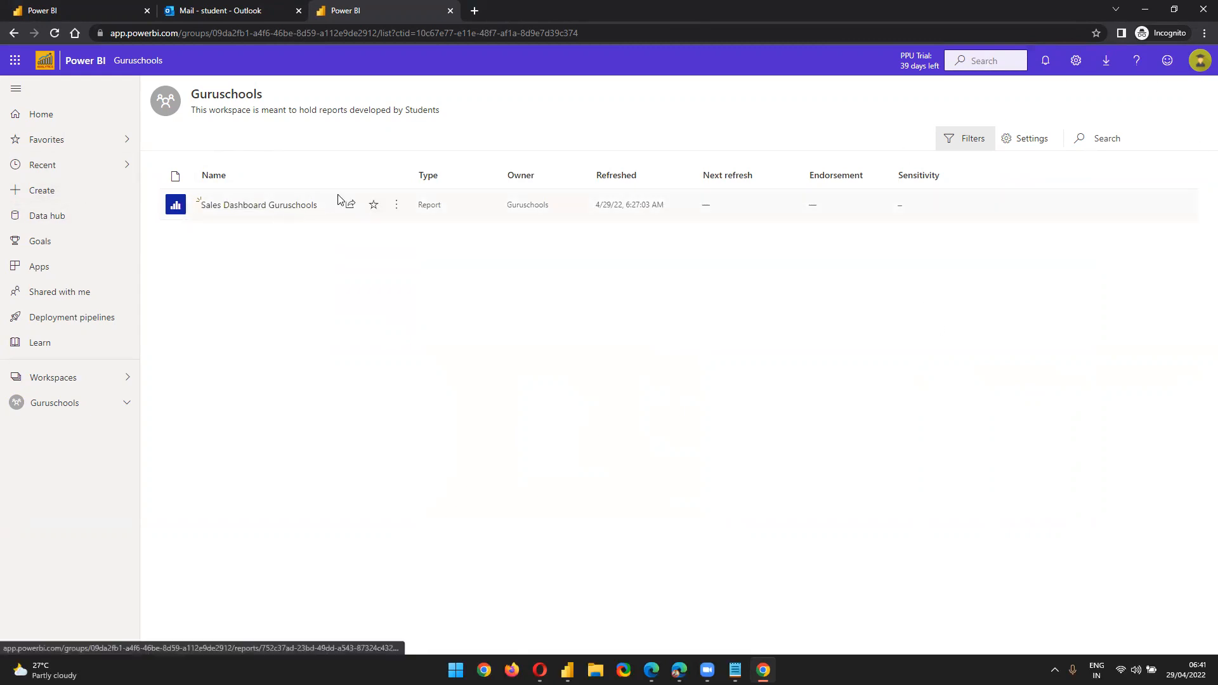
{"action": "left_click", "coordinate": [349, 203]}
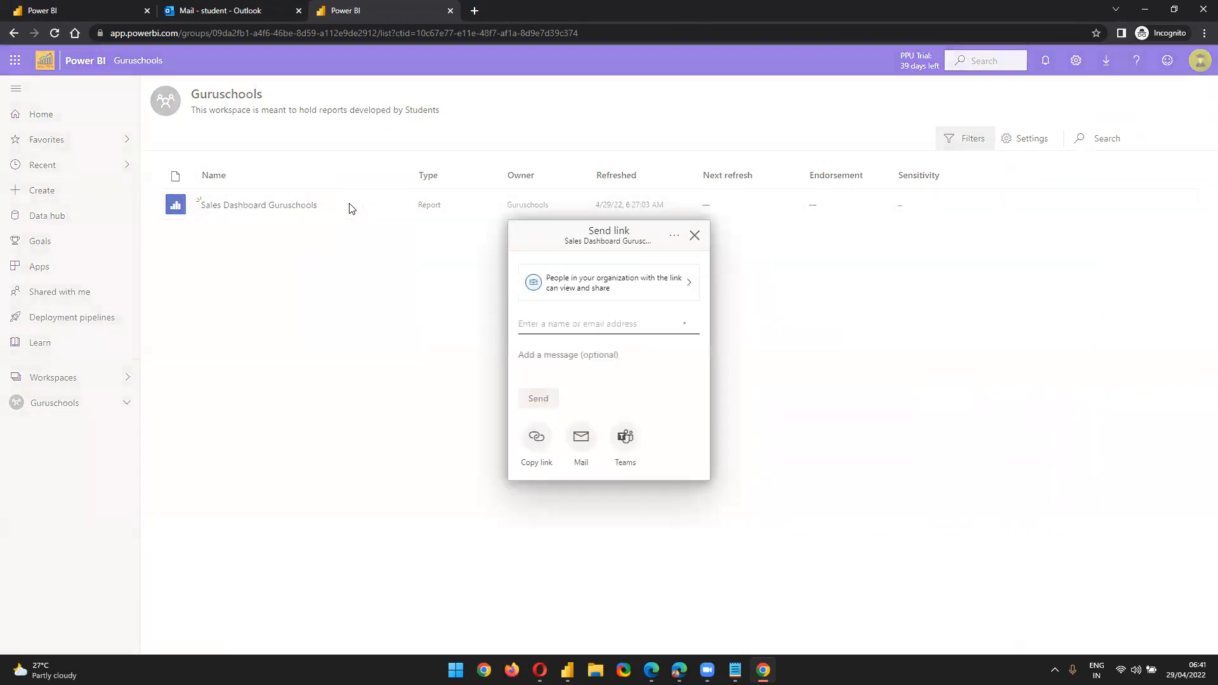
Open the report's link settings, leave them unchanged, and briefly visit the mailbox tab
{"action": "left_click", "coordinate": [637, 289]}
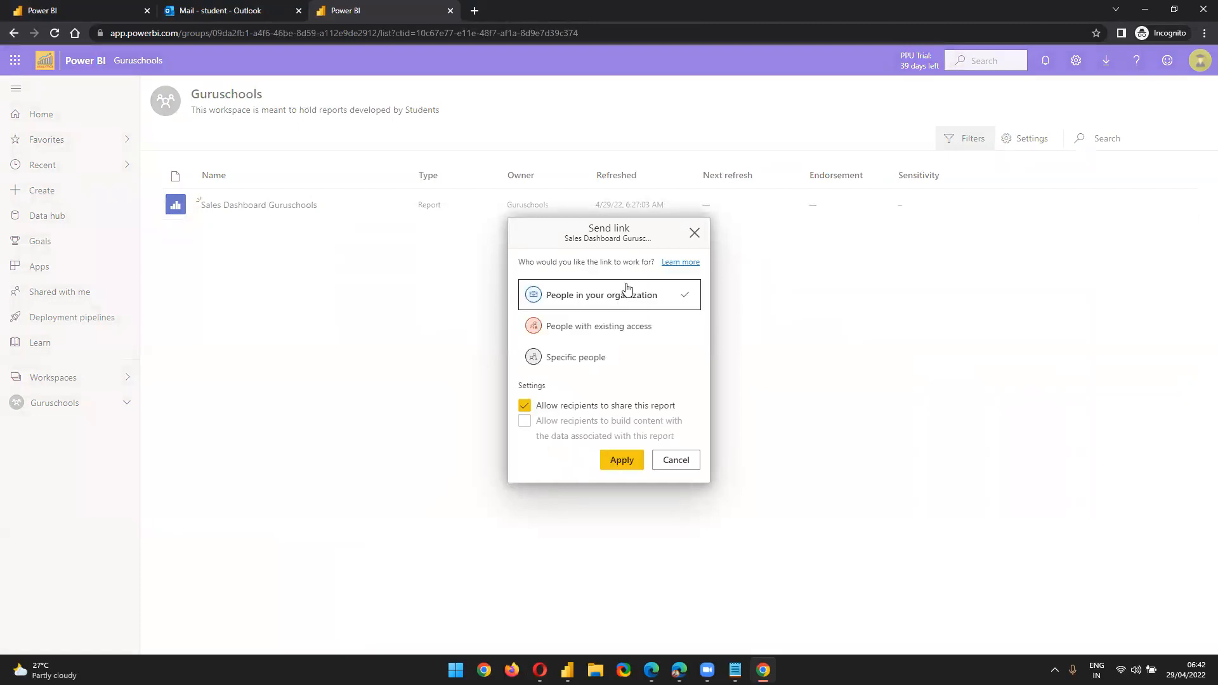
{"action": "left_click", "coordinate": [673, 461]}
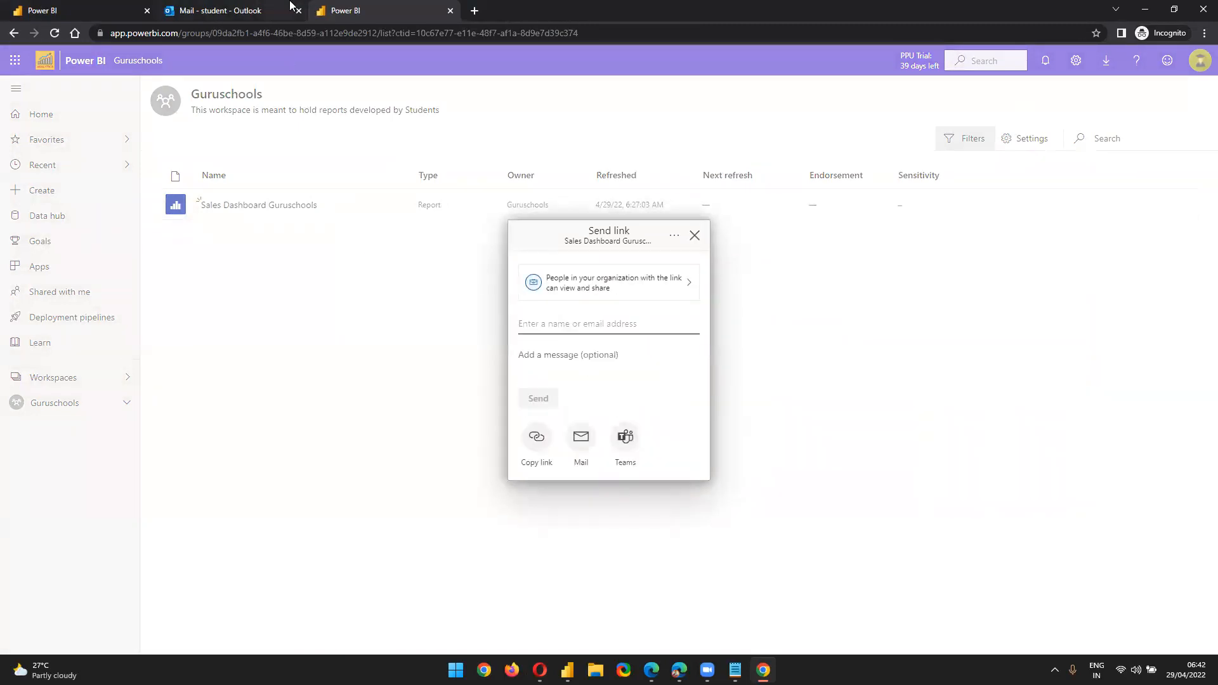
{"action": "left_click", "coordinate": [694, 235]}
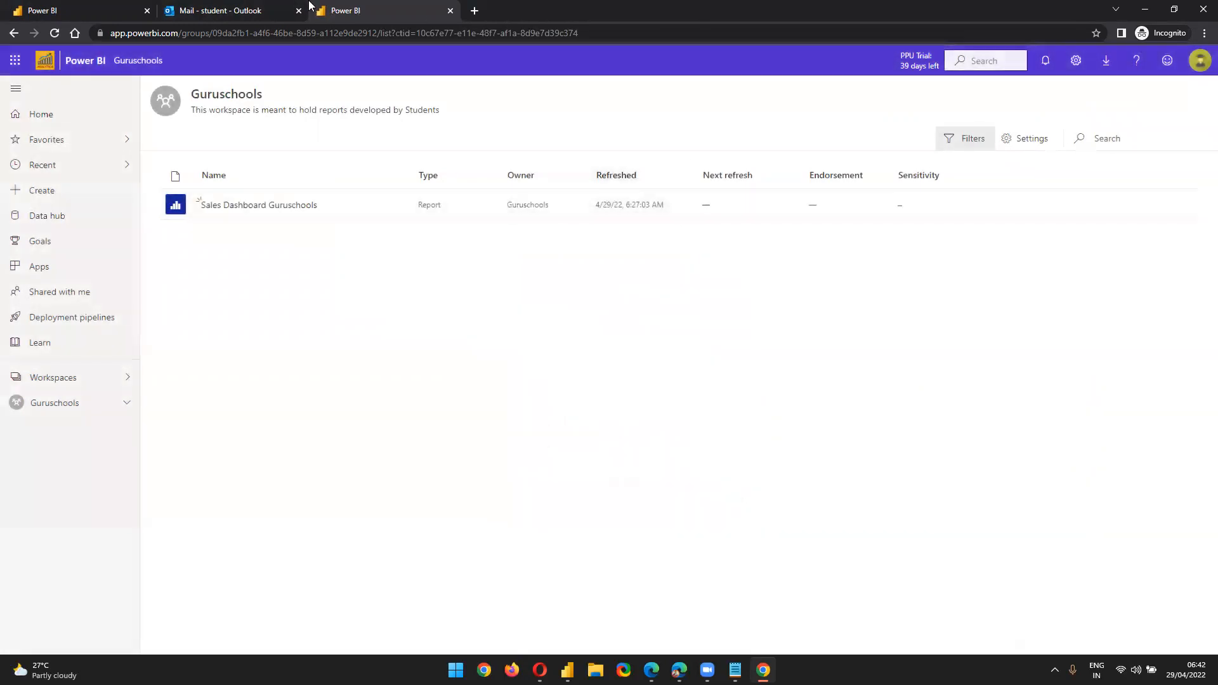
{"action": "left_click", "coordinate": [232, 9]}
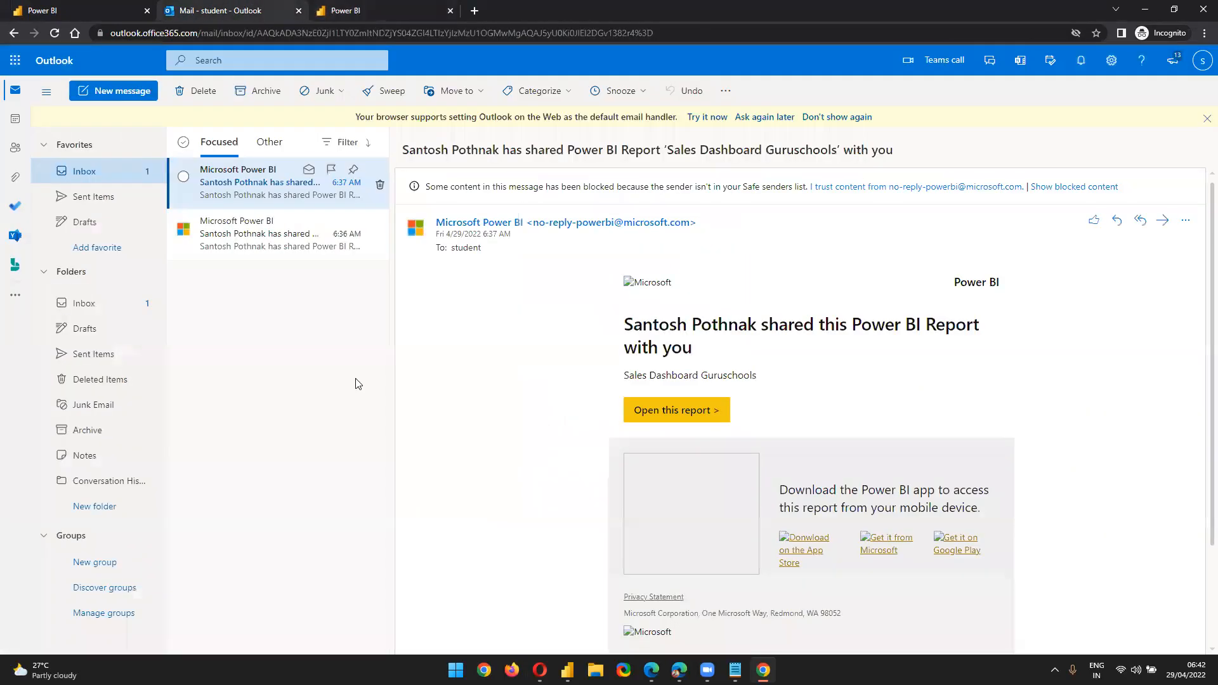
{"action": "left_click", "coordinate": [378, 8]}
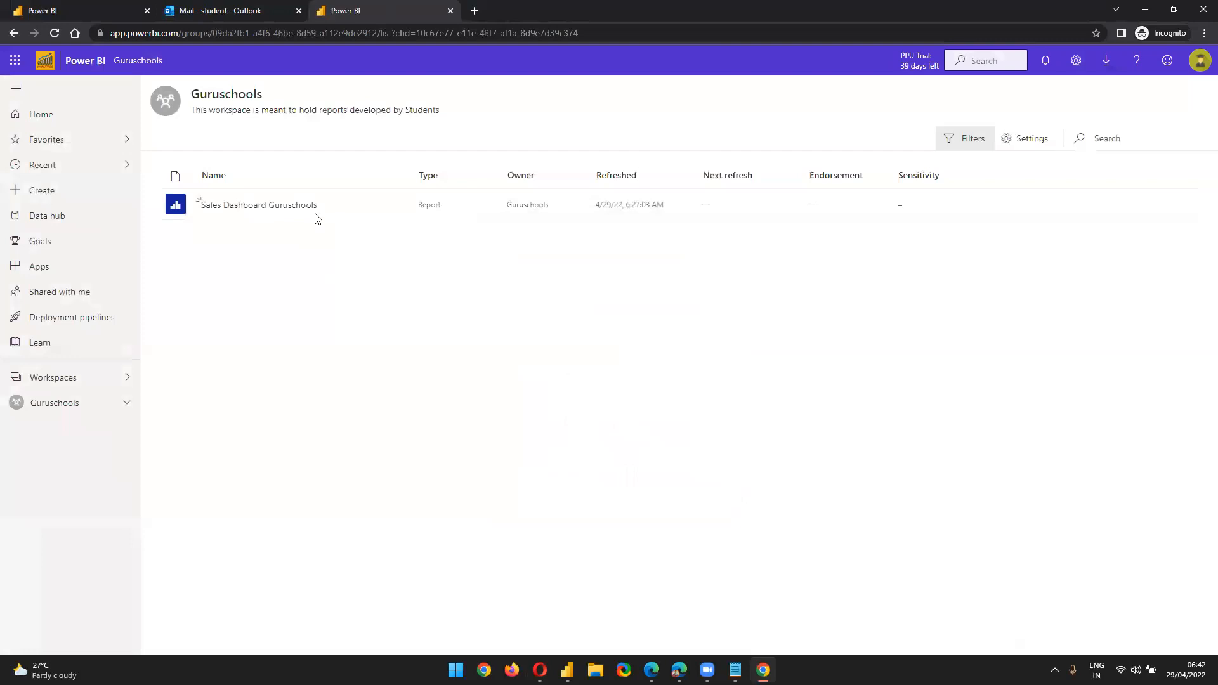
Copy a Sales Dashboard link limited to people with existing access, then sort reports by name
{"action": "left_click", "coordinate": [348, 205]}
{"action": "left_click", "coordinate": [586, 293]}
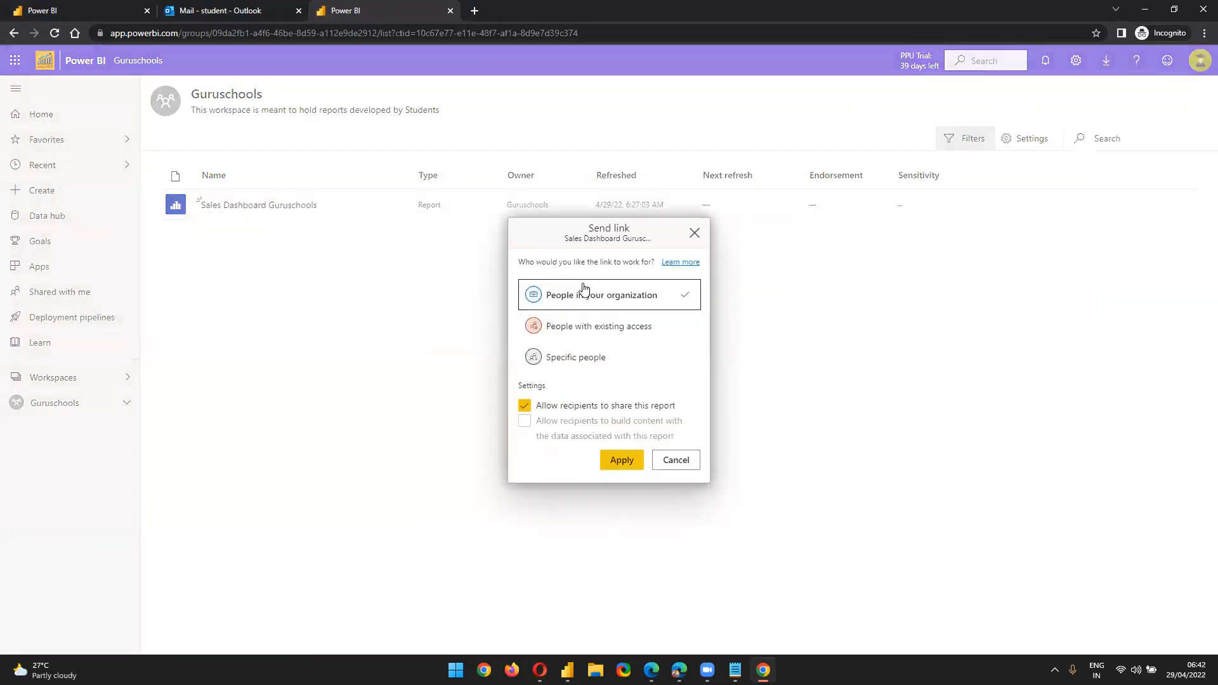
{"action": "left_click", "coordinate": [558, 353]}
{"action": "left_click", "coordinate": [619, 428]}
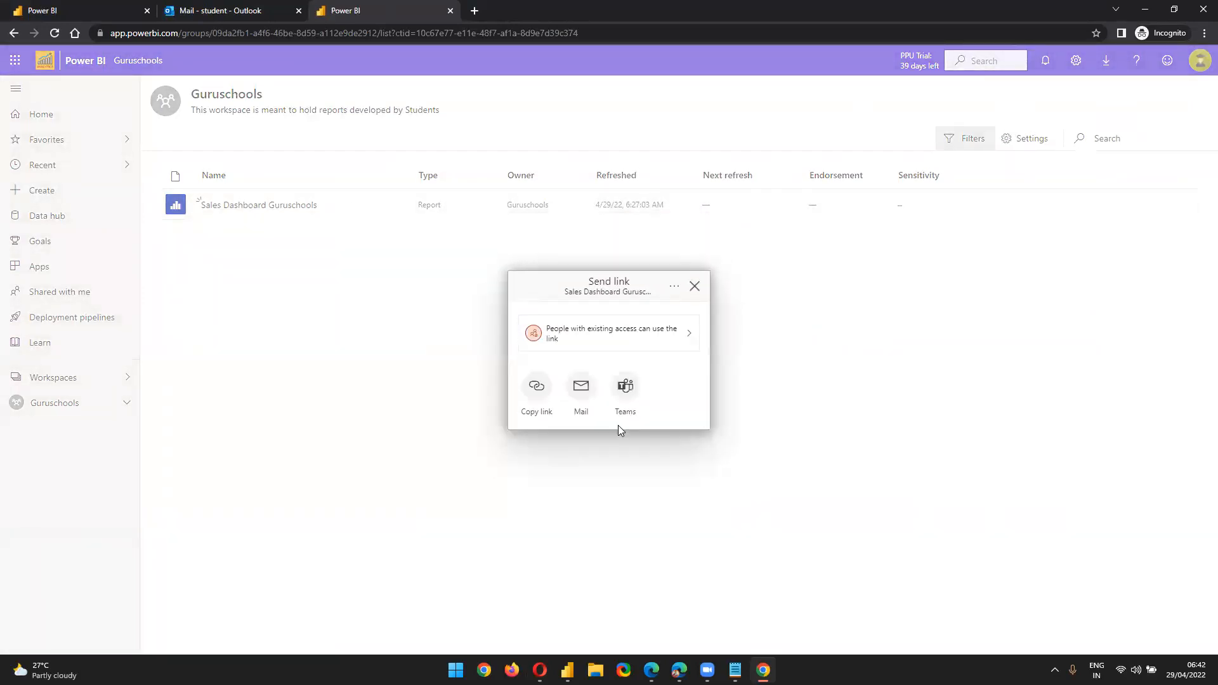
{"action": "left_click", "coordinate": [529, 395]}
{"action": "left_click", "coordinate": [668, 364]}
{"action": "left_click", "coordinate": [354, 462]}
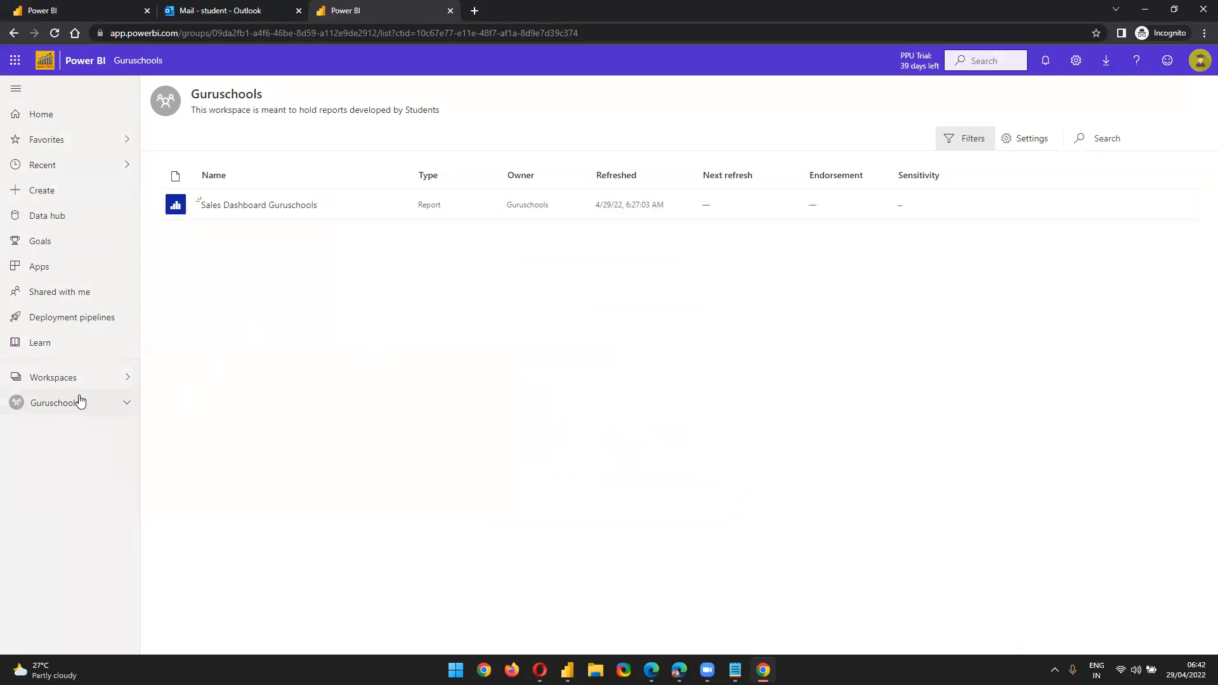
{"action": "left_click", "coordinate": [209, 177]}
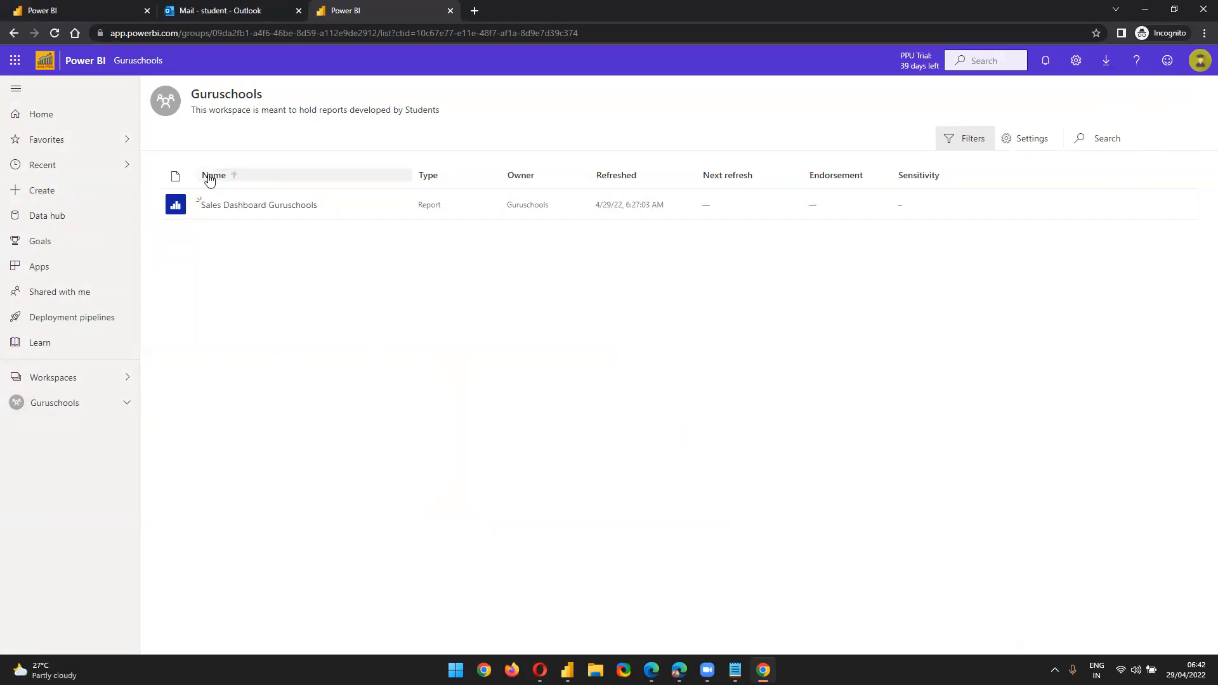
{"action": "left_click", "coordinate": [1031, 140]}
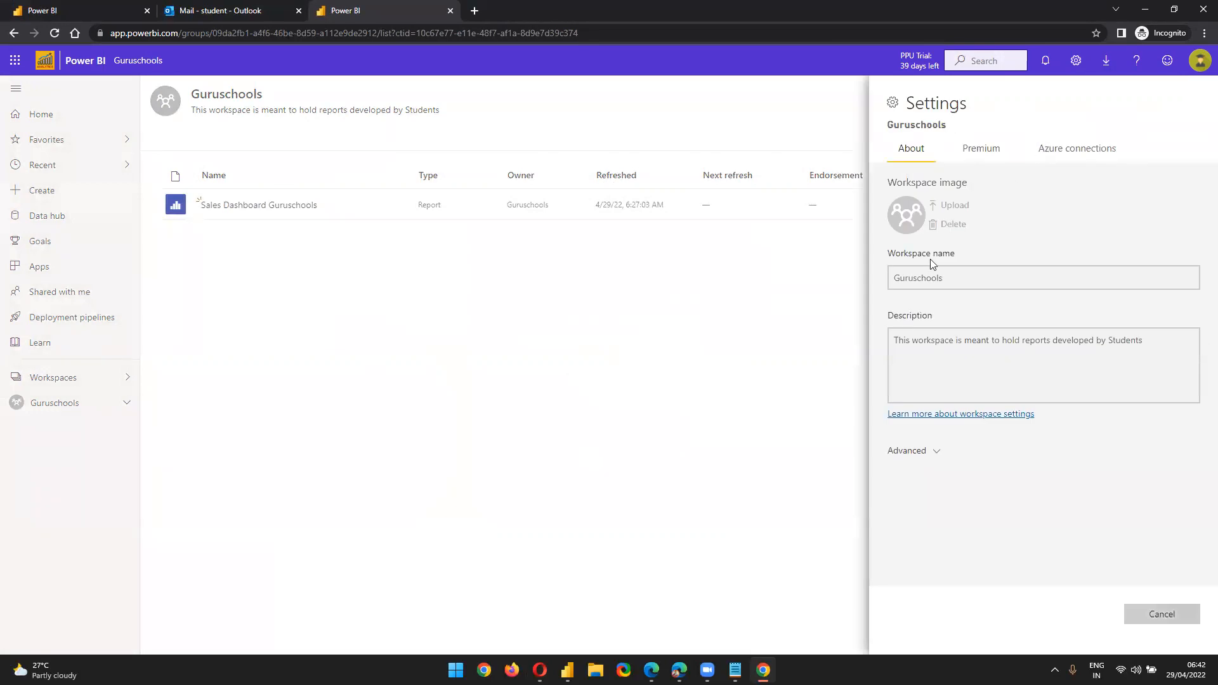
{"action": "left_click", "coordinate": [761, 400]}
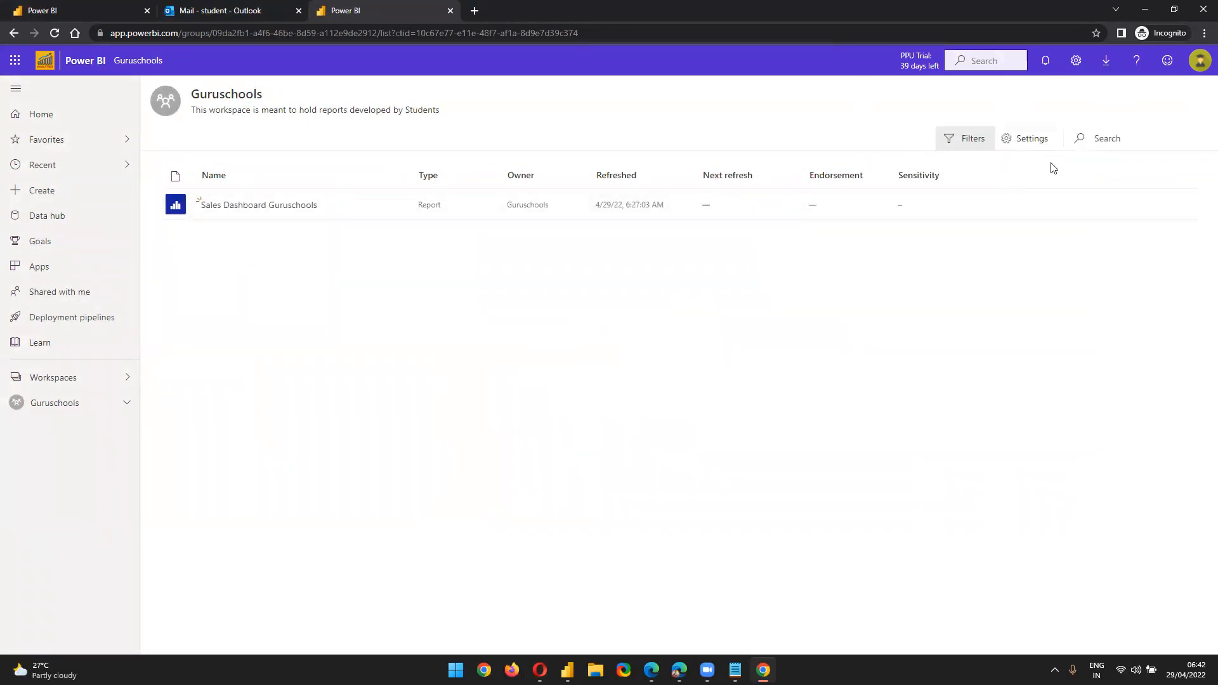
{"action": "left_click", "coordinate": [73, 383]}
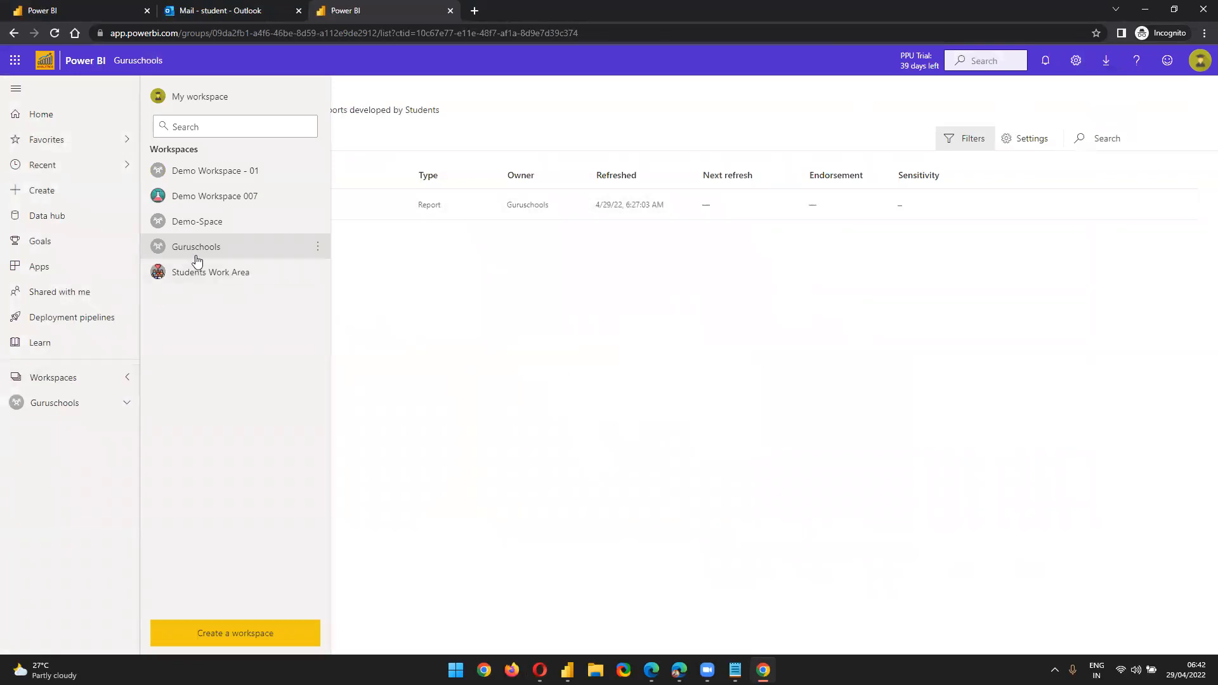
{"action": "left_click", "coordinate": [197, 259]}
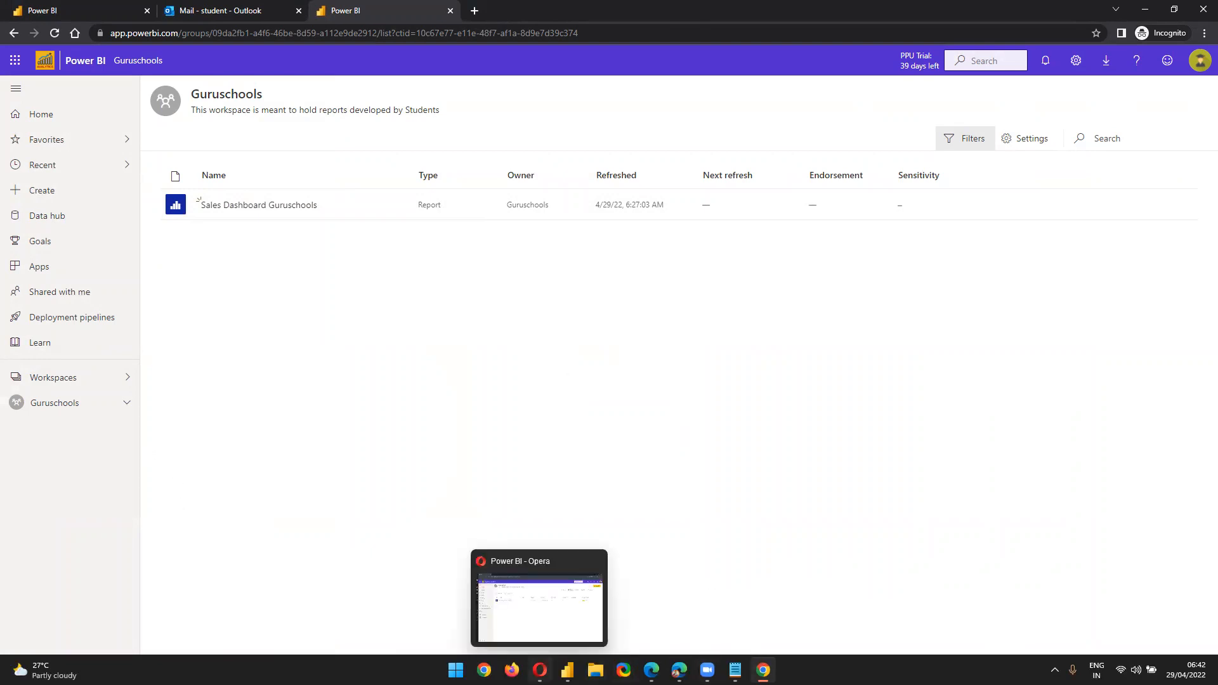
In the admin browser, open Guruschools Access and pick Contributor as the new-member role
{"action": "left_click", "coordinate": [540, 670]}
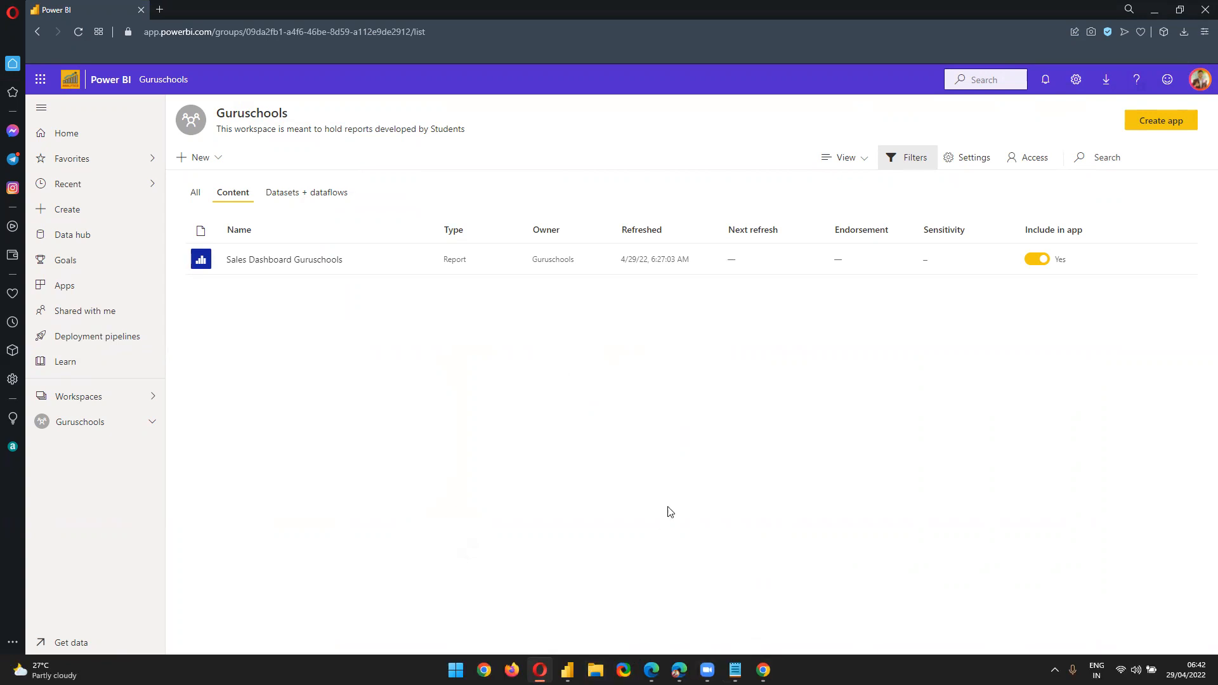
{"action": "left_click", "coordinate": [1038, 167]}
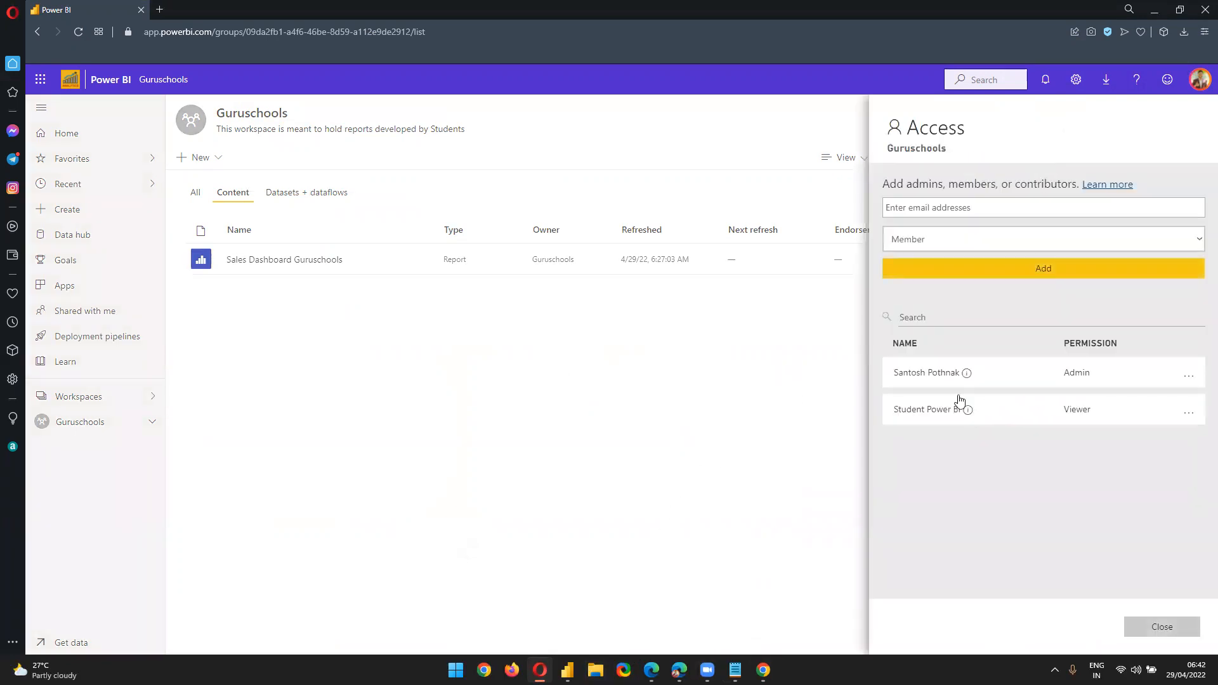
{"action": "left_click", "coordinate": [973, 251]}
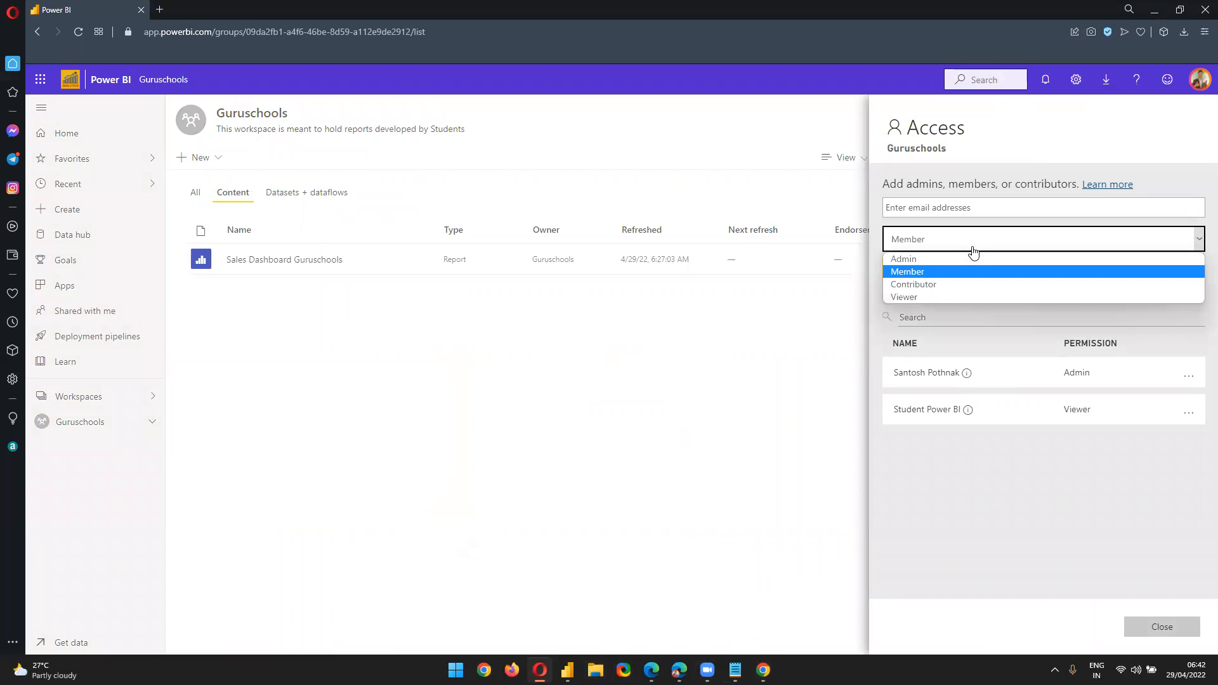
{"action": "left_click", "coordinate": [966, 283]}
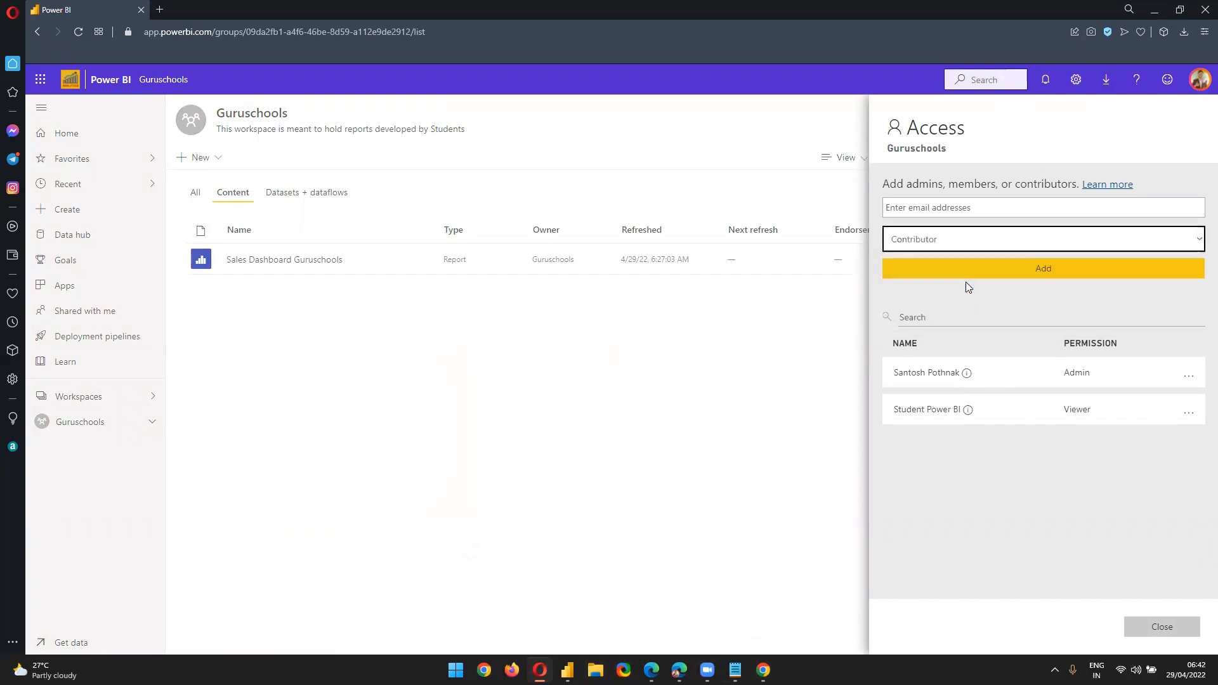
{"action": "left_click", "coordinate": [985, 273]}
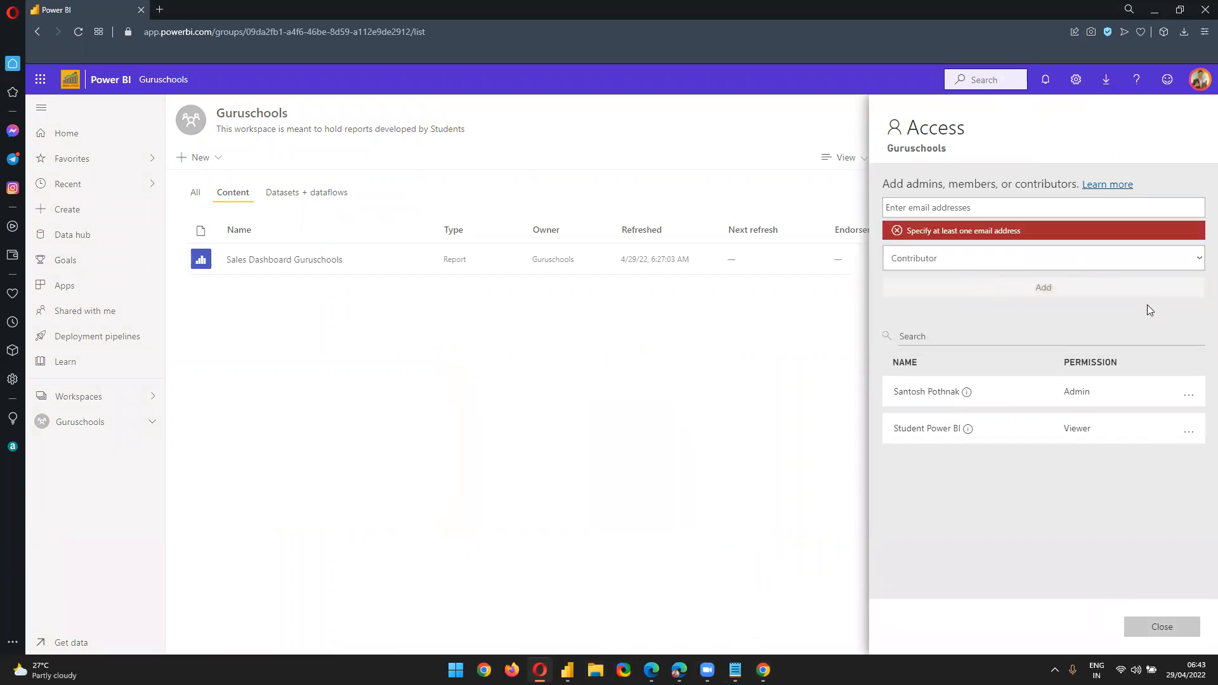
Change the student user's permission to Contributor, close Access, and minimize the admin browser
{"action": "left_click", "coordinate": [1195, 433]}
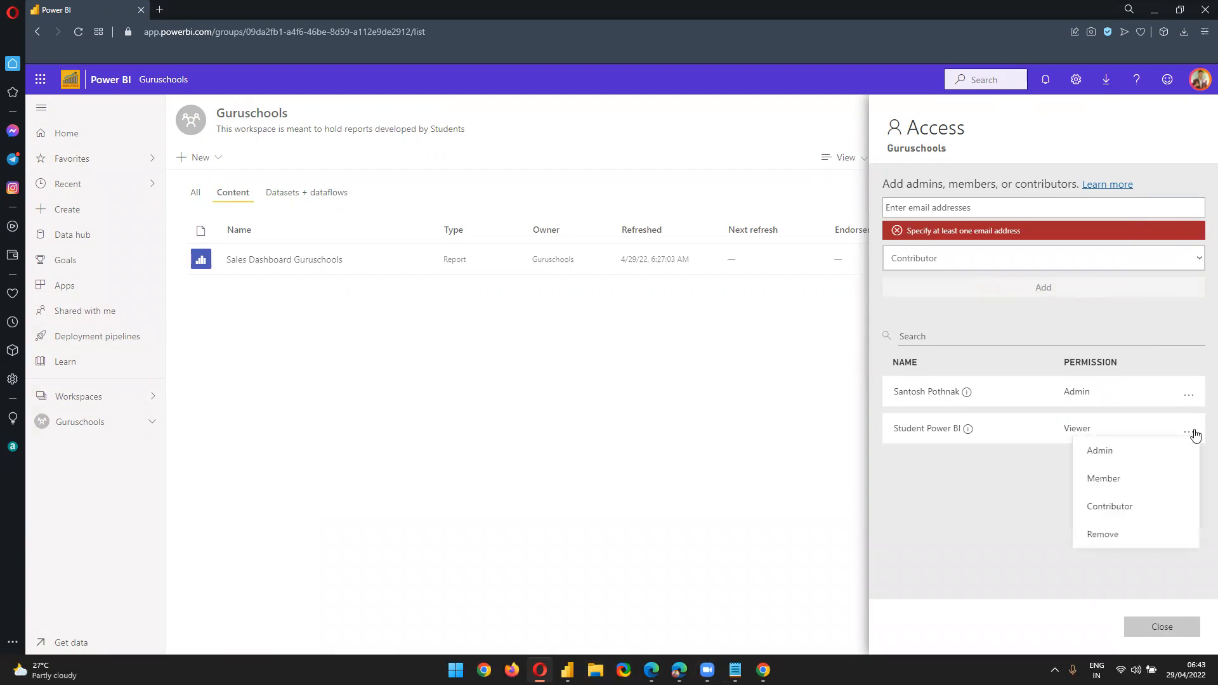
{"action": "left_click", "coordinate": [1101, 431]}
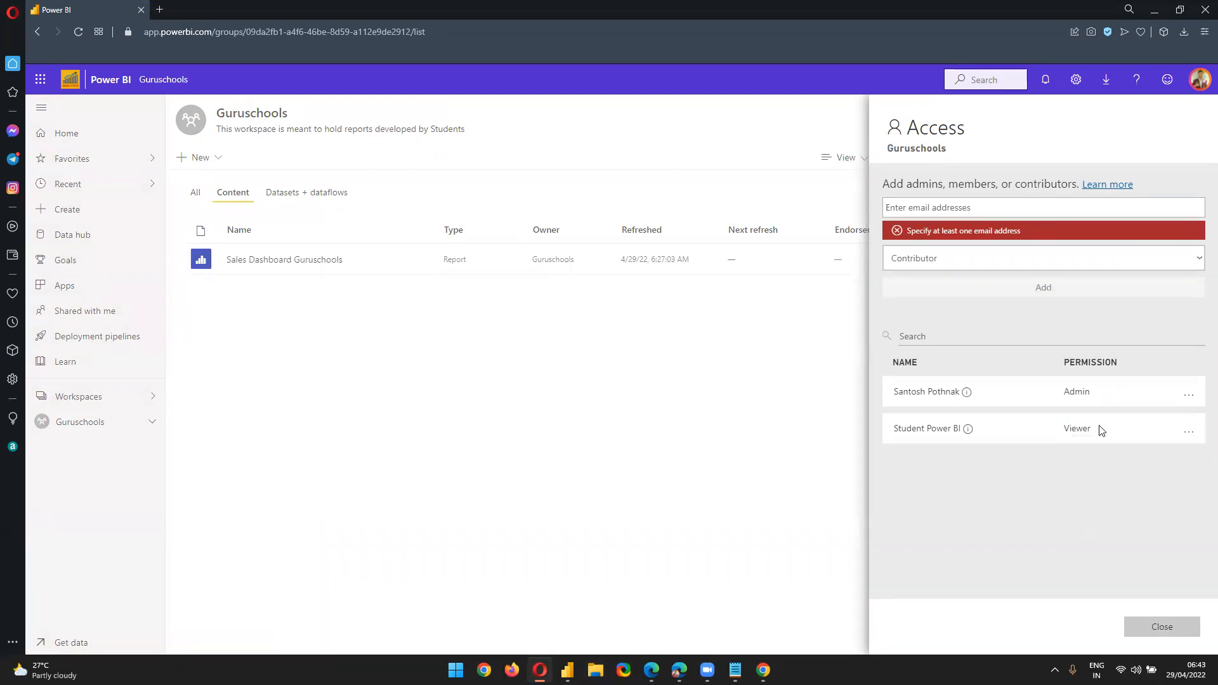
{"action": "left_click", "coordinate": [1188, 436]}
{"action": "left_click", "coordinate": [1119, 511]}
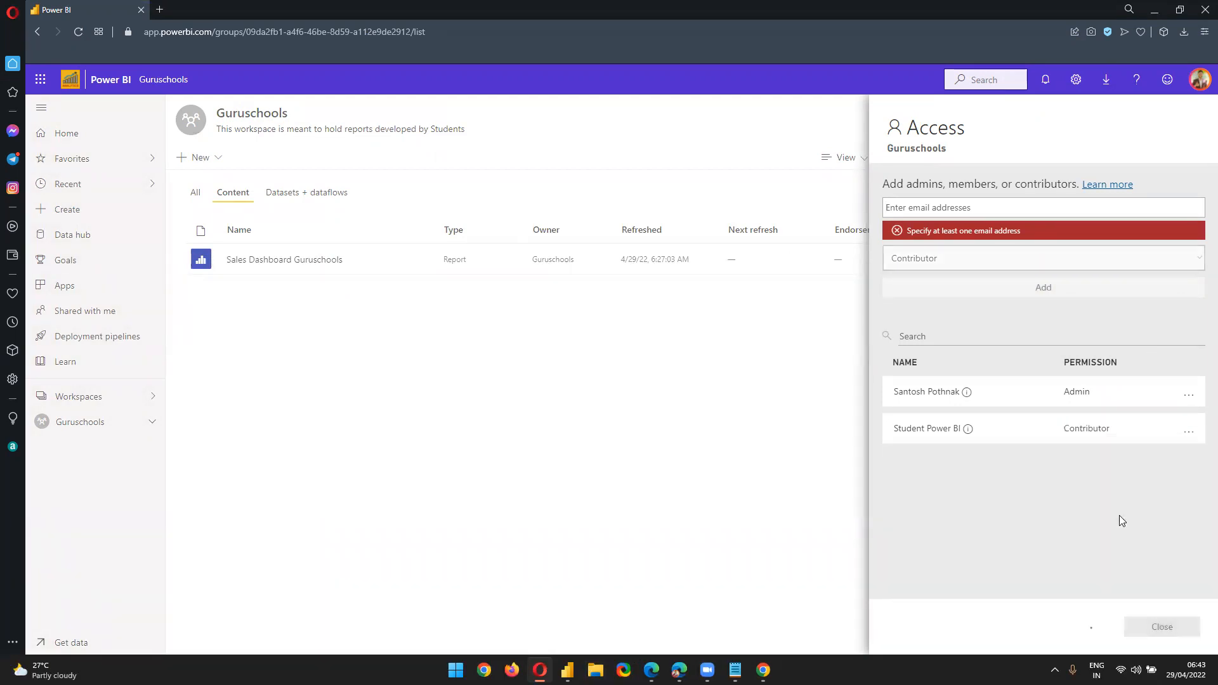
{"action": "left_click", "coordinate": [643, 506]}
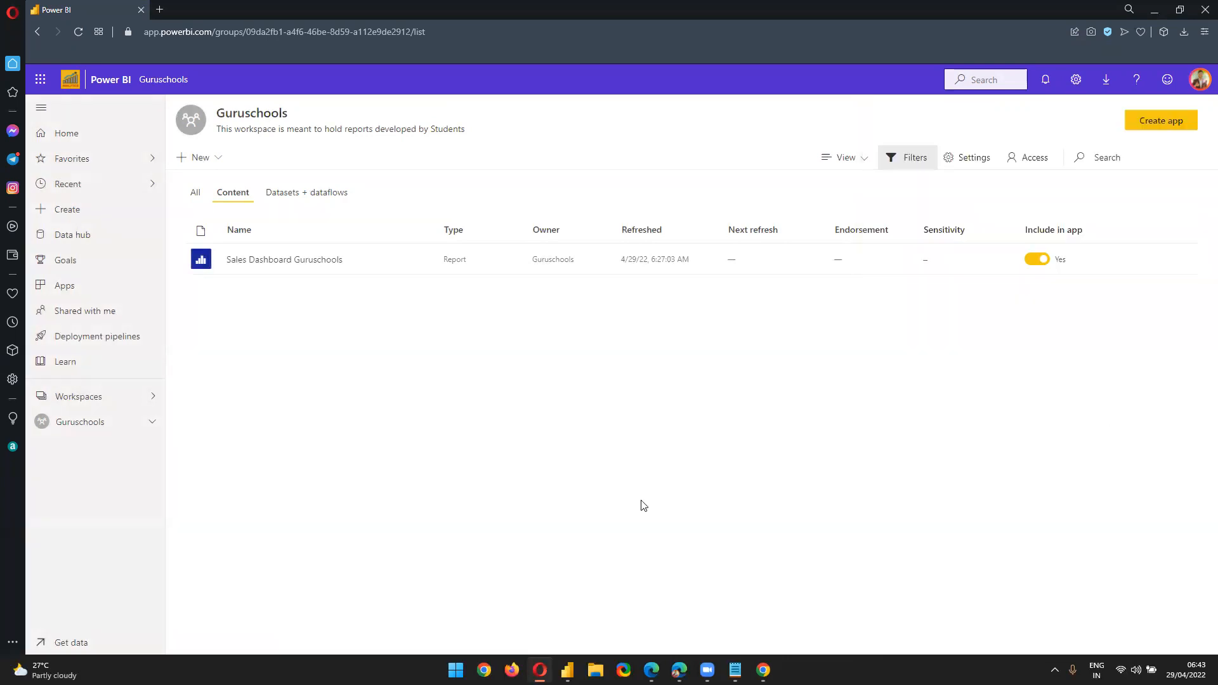
{"action": "left_click", "coordinate": [1156, 11]}
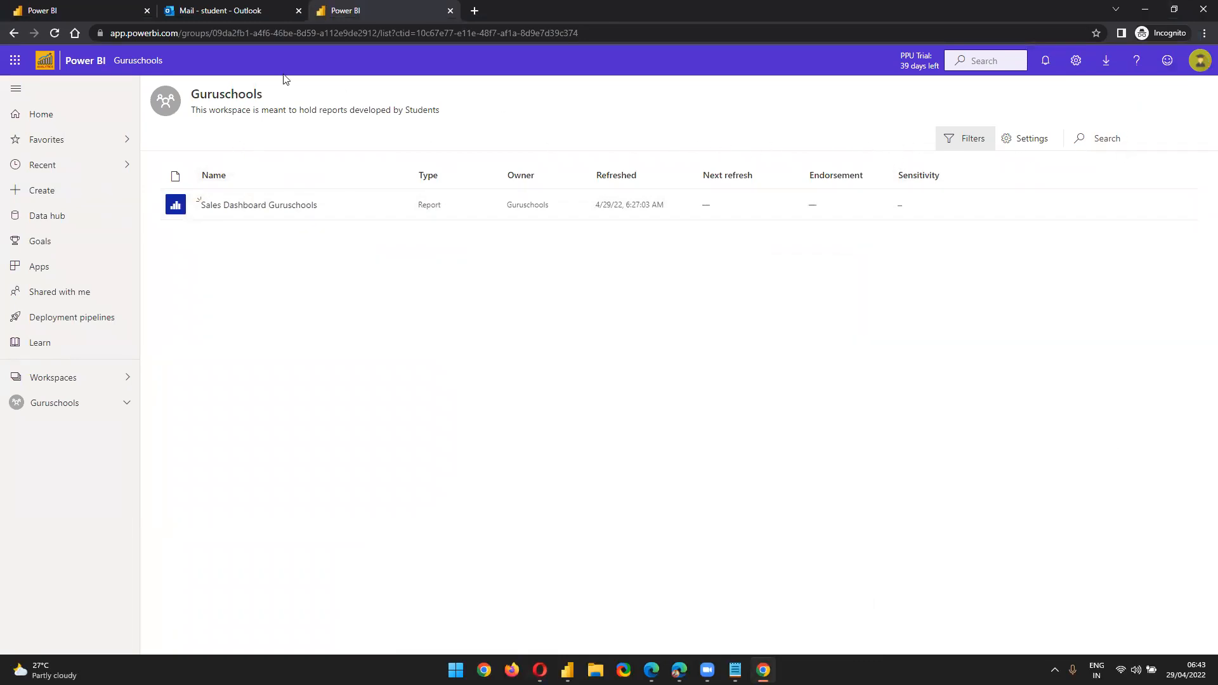
Reload the workspace and toggle Content and All to show the report and its dataset
{"action": "left_click", "coordinate": [58, 35]}
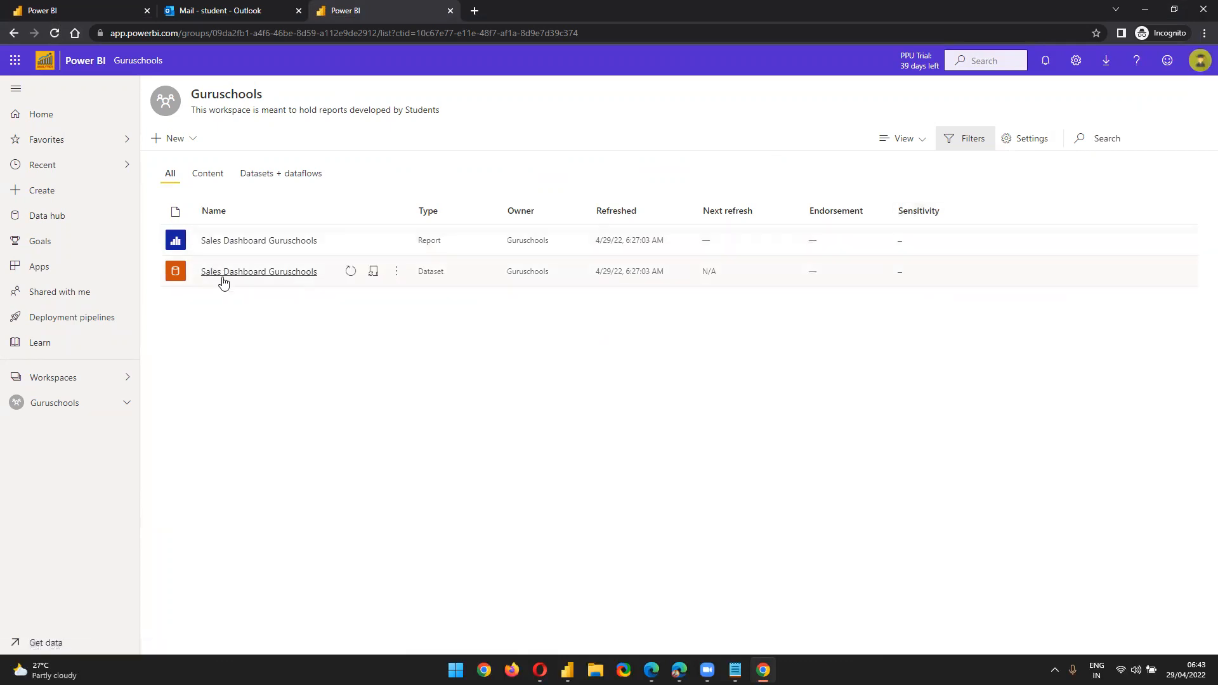
{"action": "left_click", "coordinate": [206, 179]}
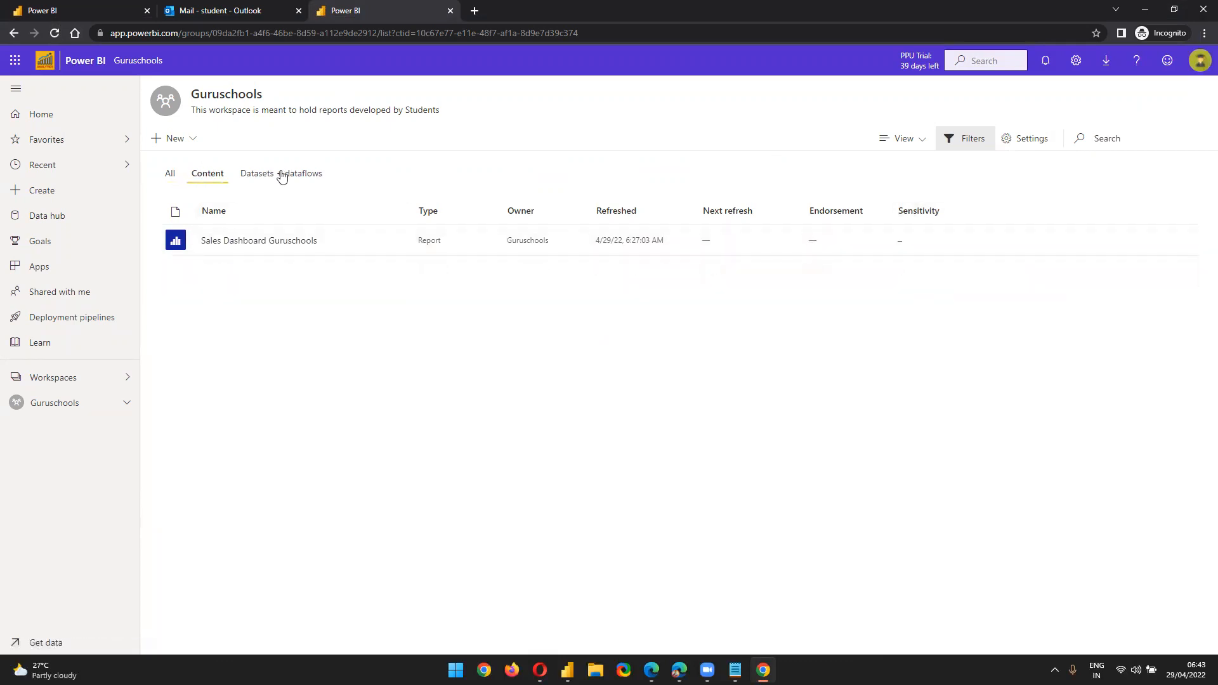
{"action": "left_click", "coordinate": [875, 135]}
{"action": "left_click", "coordinate": [424, 383]}
{"action": "left_click", "coordinate": [171, 174]}
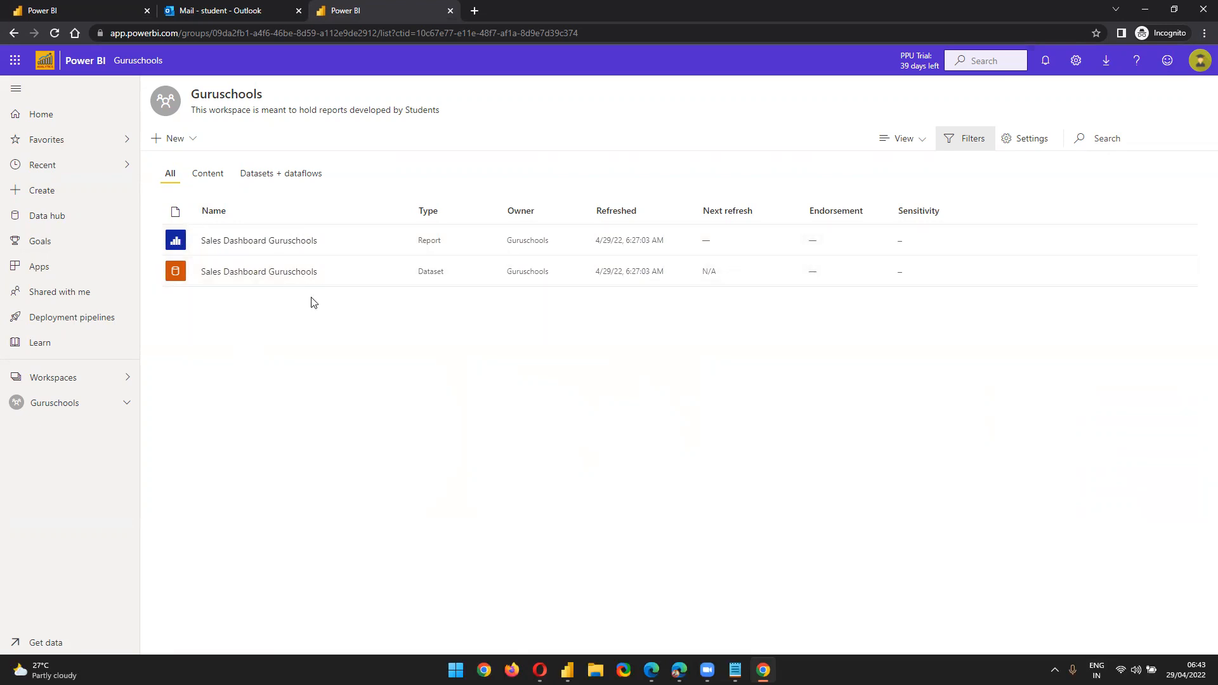
{"action": "left_click", "coordinate": [224, 181]}
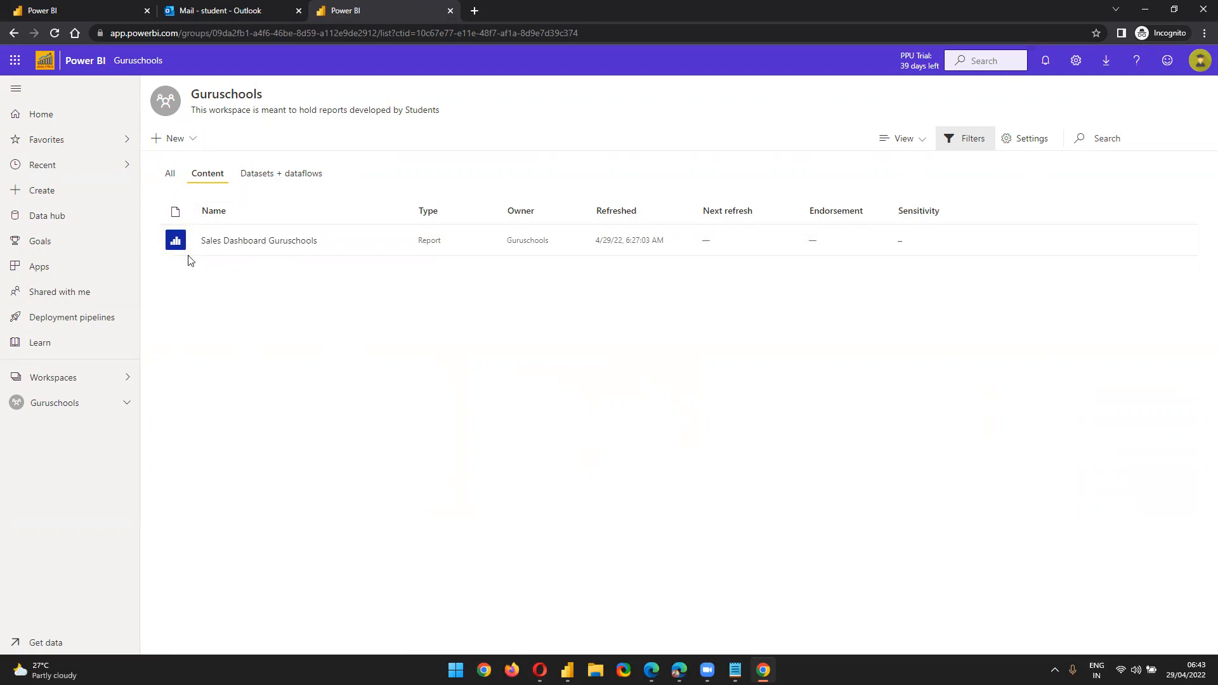
{"action": "left_click", "coordinate": [170, 179]}
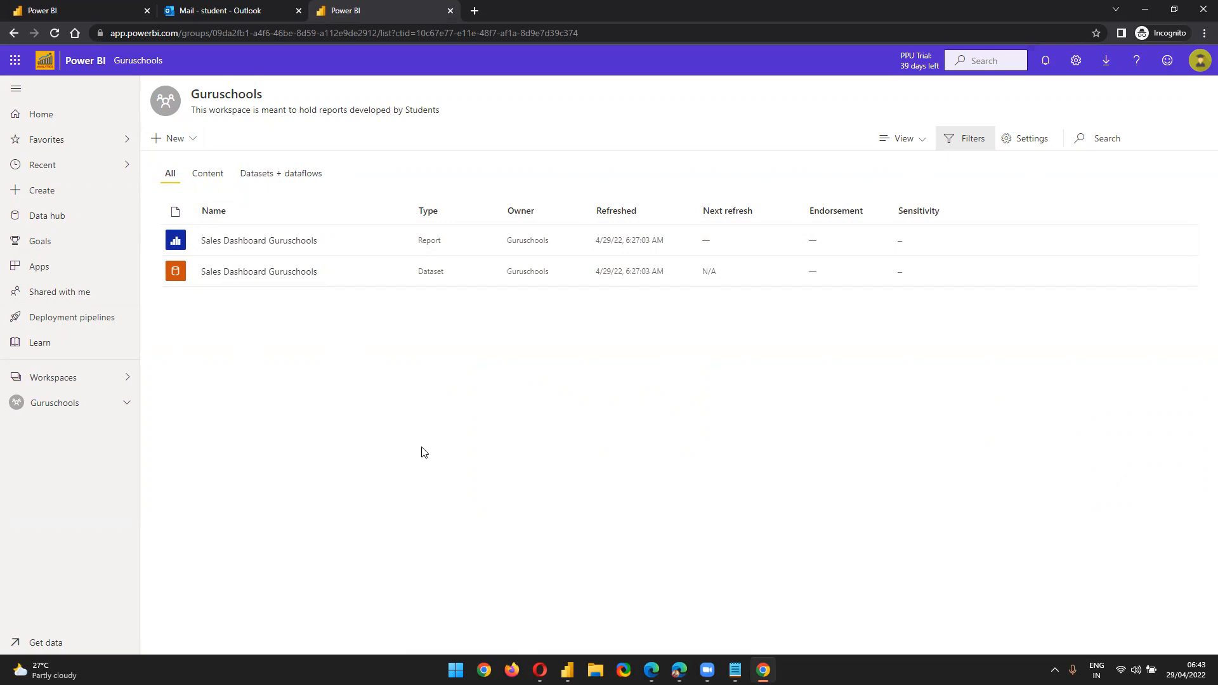
{"action": "left_click", "coordinate": [169, 135]}
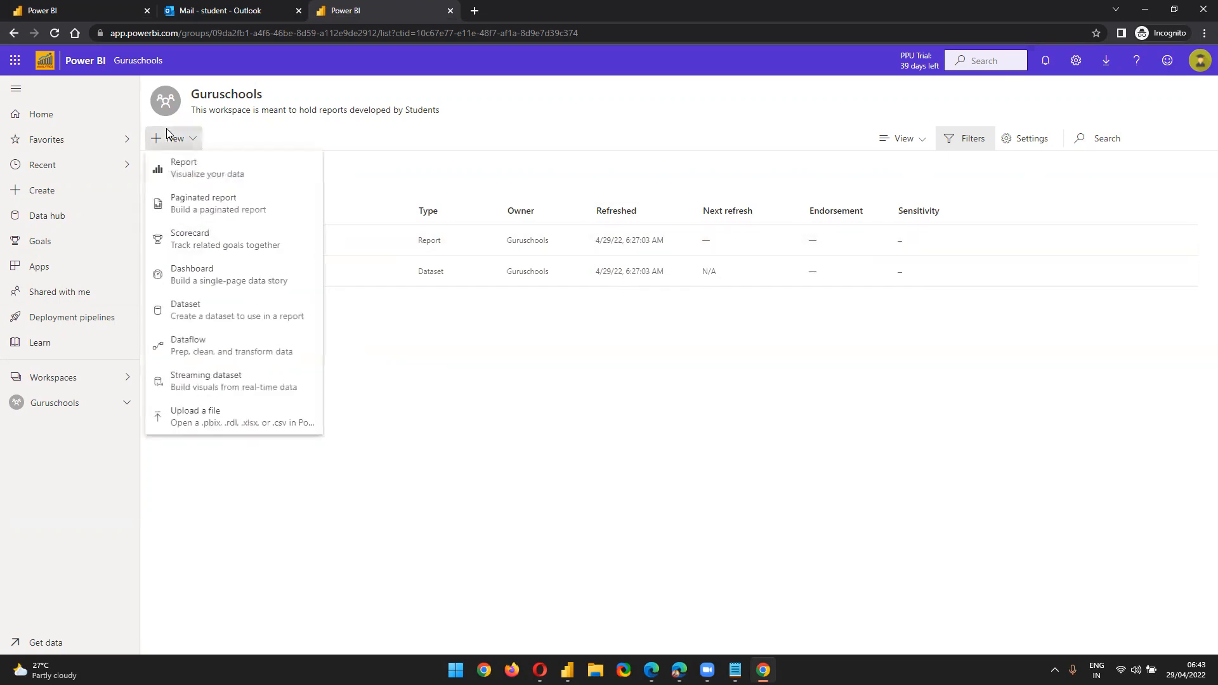
Choose Report from the + New menu to reach the Add data page
{"action": "left_click", "coordinate": [173, 138]}
{"action": "left_click", "coordinate": [172, 138]}
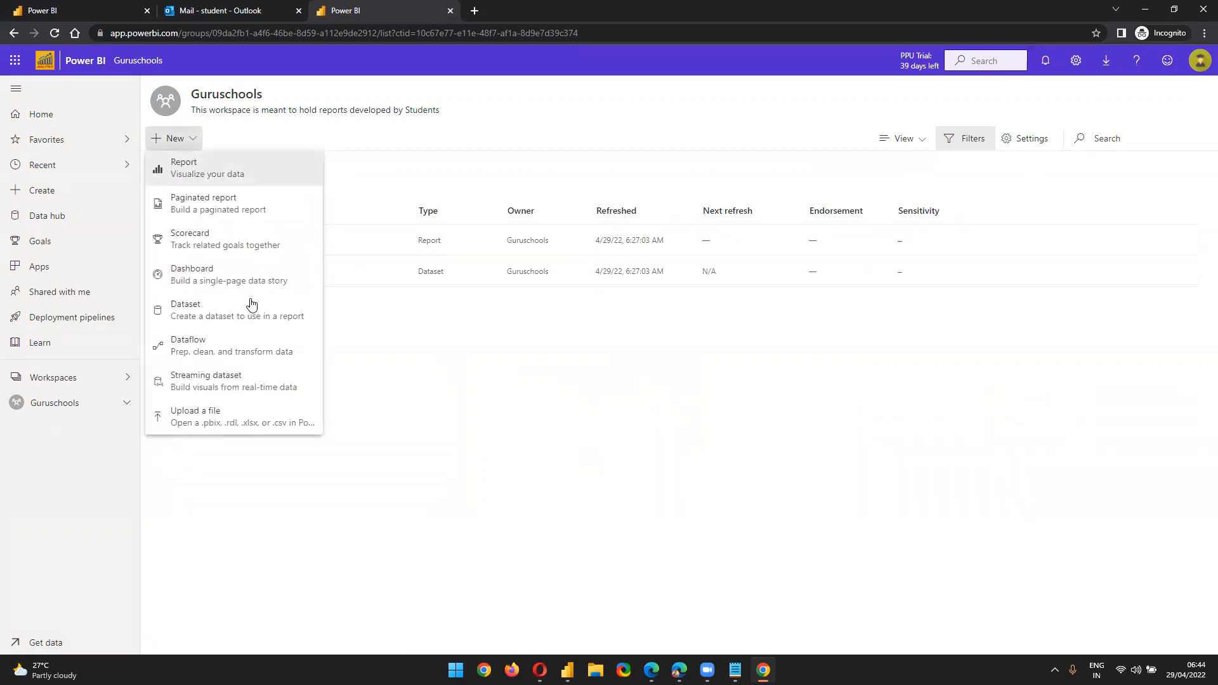
{"action": "left_click", "coordinate": [251, 150]}
{"action": "left_click", "coordinate": [180, 144]}
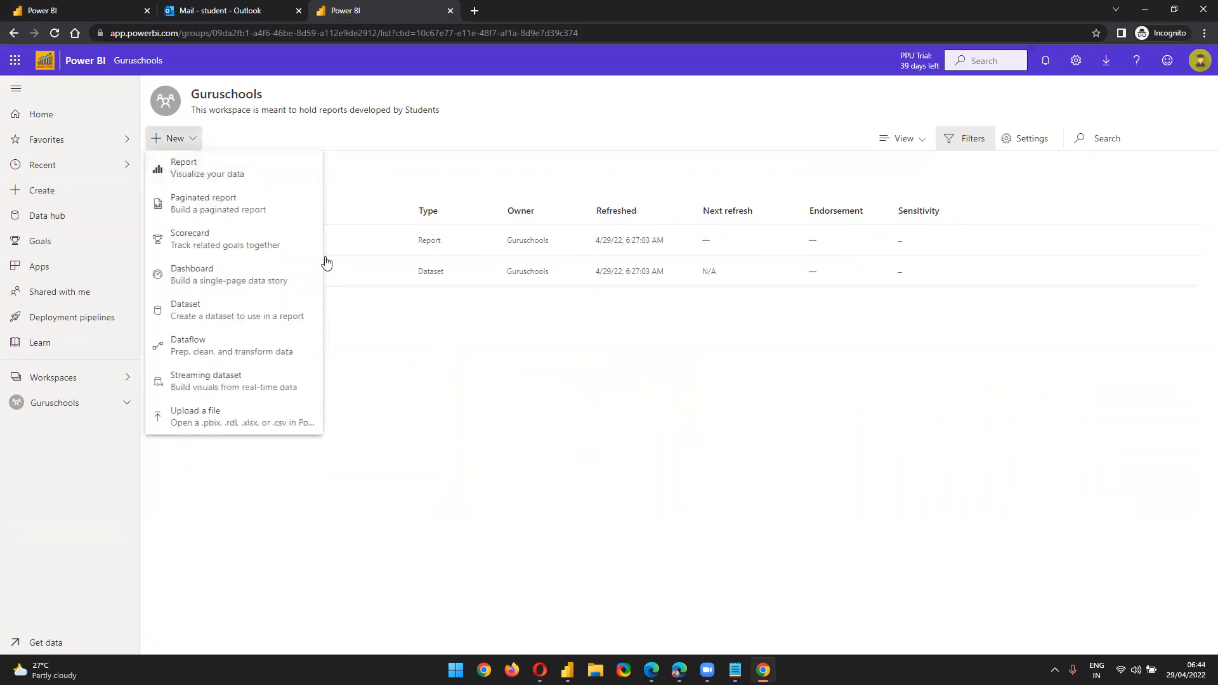
{"action": "left_click", "coordinate": [326, 261]}
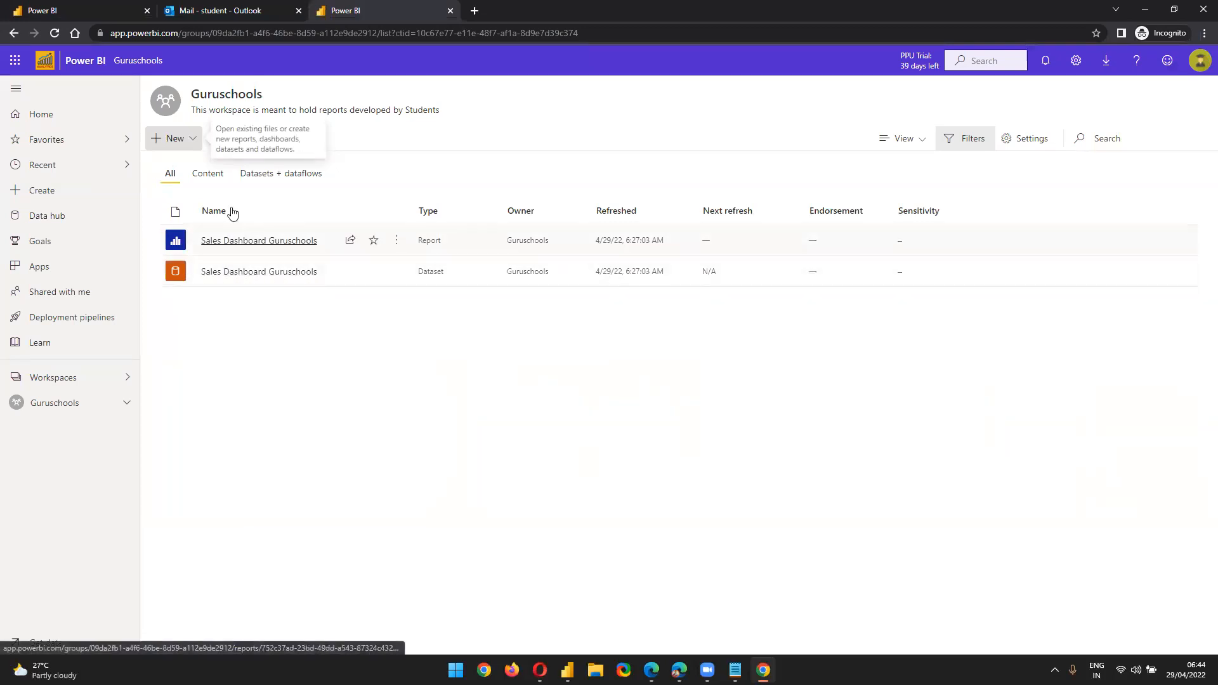
{"action": "left_click", "coordinate": [183, 144]}
{"action": "left_click", "coordinate": [184, 168]}
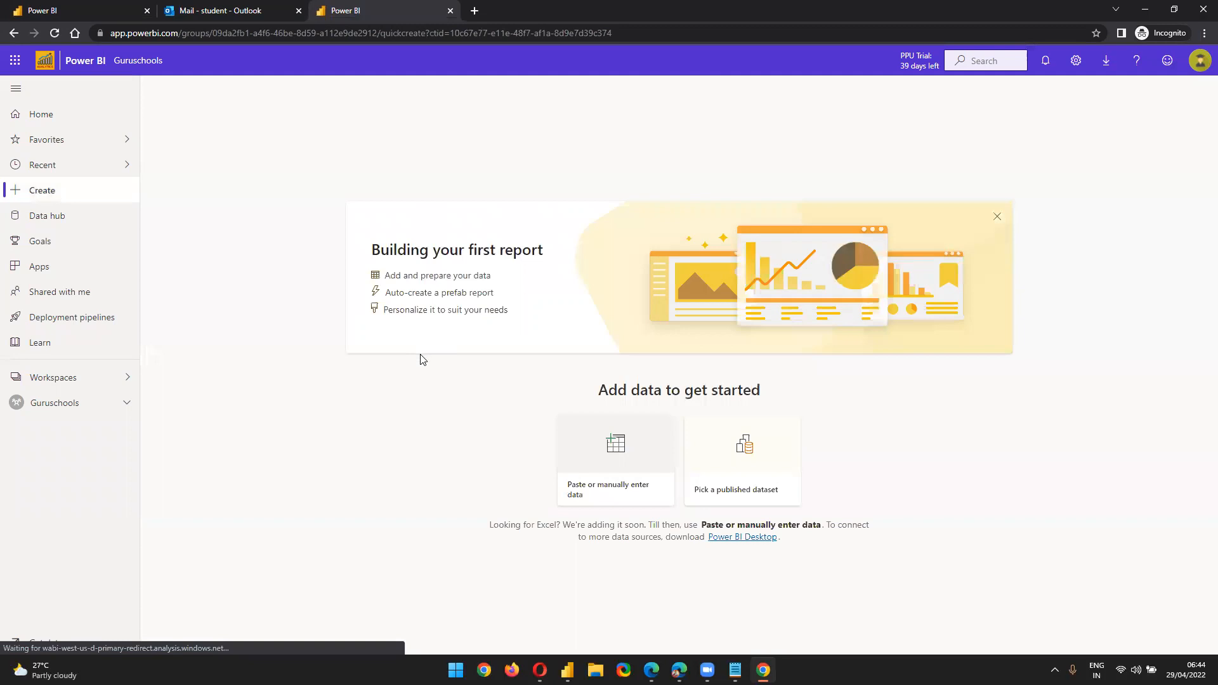
Pick the published Sales Dashboard Guruschools dataset and create a blank report on it
{"action": "left_click", "coordinate": [756, 460]}
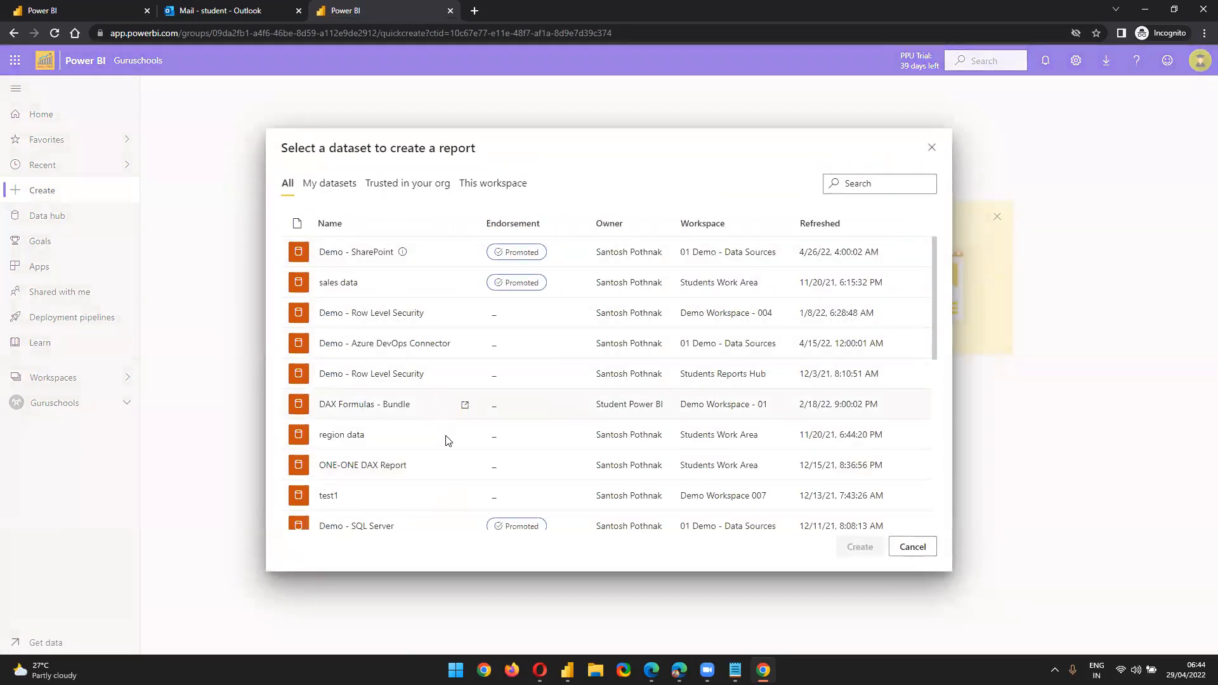
{"action": "scroll", "coordinate": [447, 439], "scroll_direction": "down", "scroll_amount": 4}
{"action": "scroll", "coordinate": [448, 450], "scroll_direction": "down", "scroll_amount": 2}
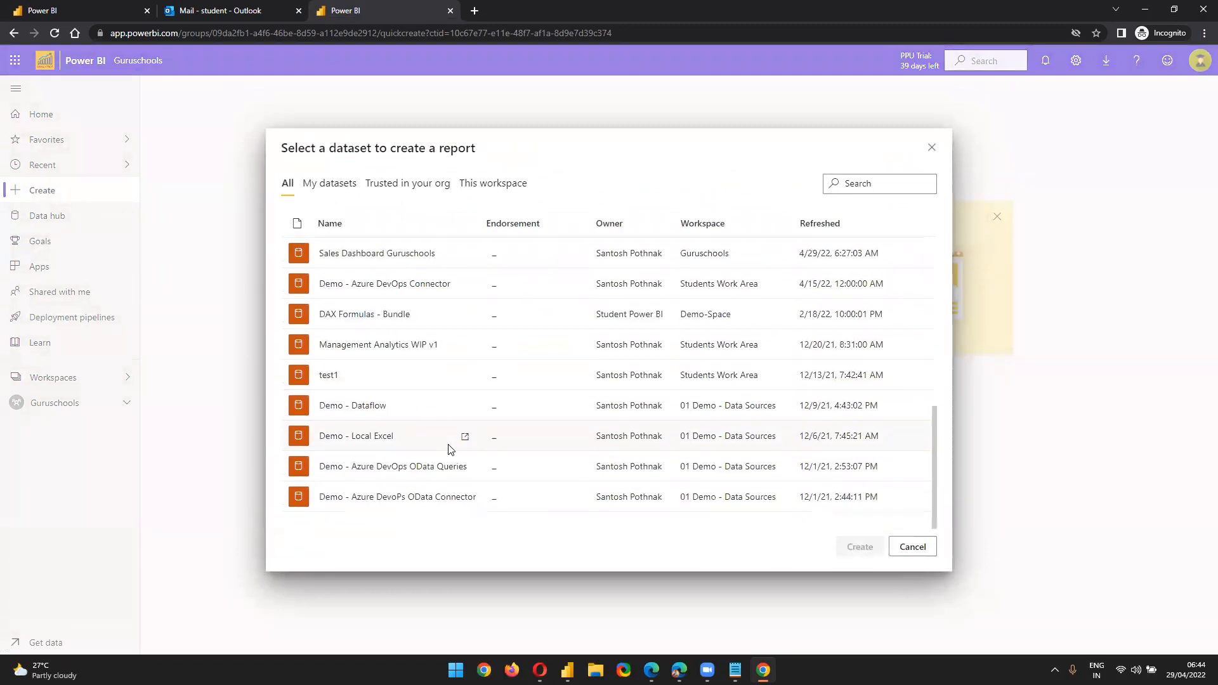
{"action": "scroll", "coordinate": [446, 456], "scroll_direction": "up", "scroll_amount": 5}
{"action": "scroll", "coordinate": [444, 454], "scroll_direction": "down", "scroll_amount": 4}
{"action": "left_click", "coordinate": [389, 320]}
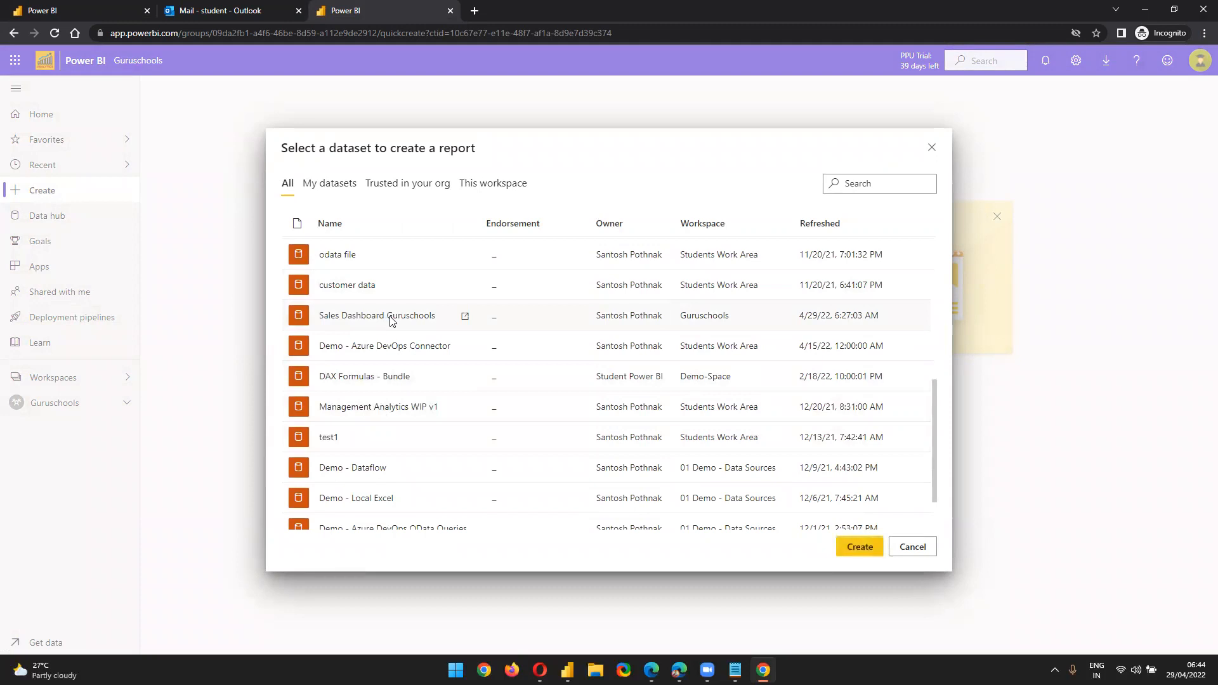
{"action": "left_click", "coordinate": [860, 546]}
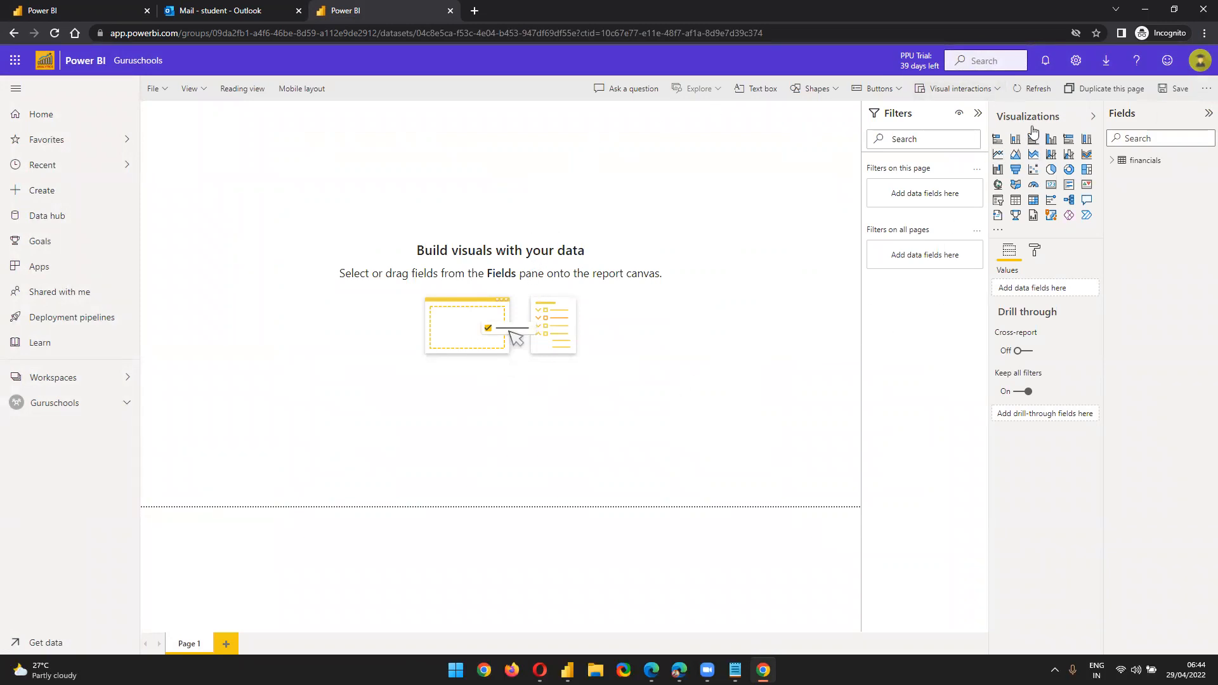
Place a table at the lower left with Date (as plain date) and Product
{"action": "left_click", "coordinate": [1110, 162]}
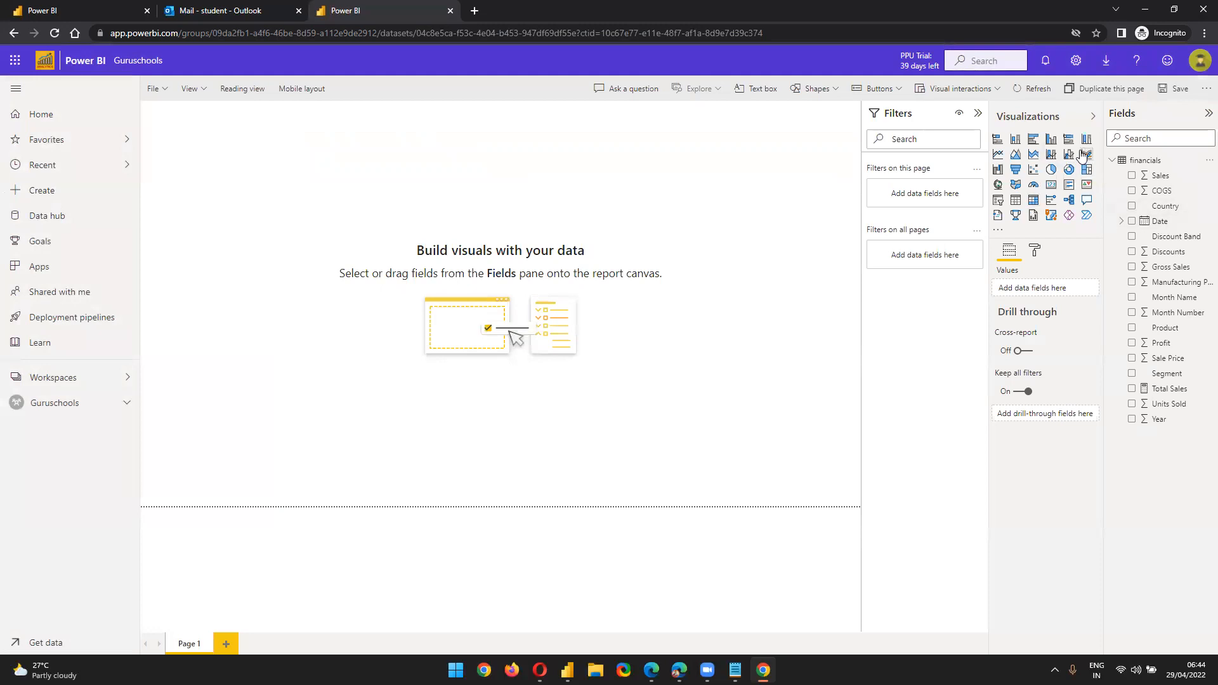
{"action": "left_click", "coordinate": [1016, 203]}
{"action": "left_click_drag", "start_coordinate": [304, 260], "coordinate": [584, 311]}
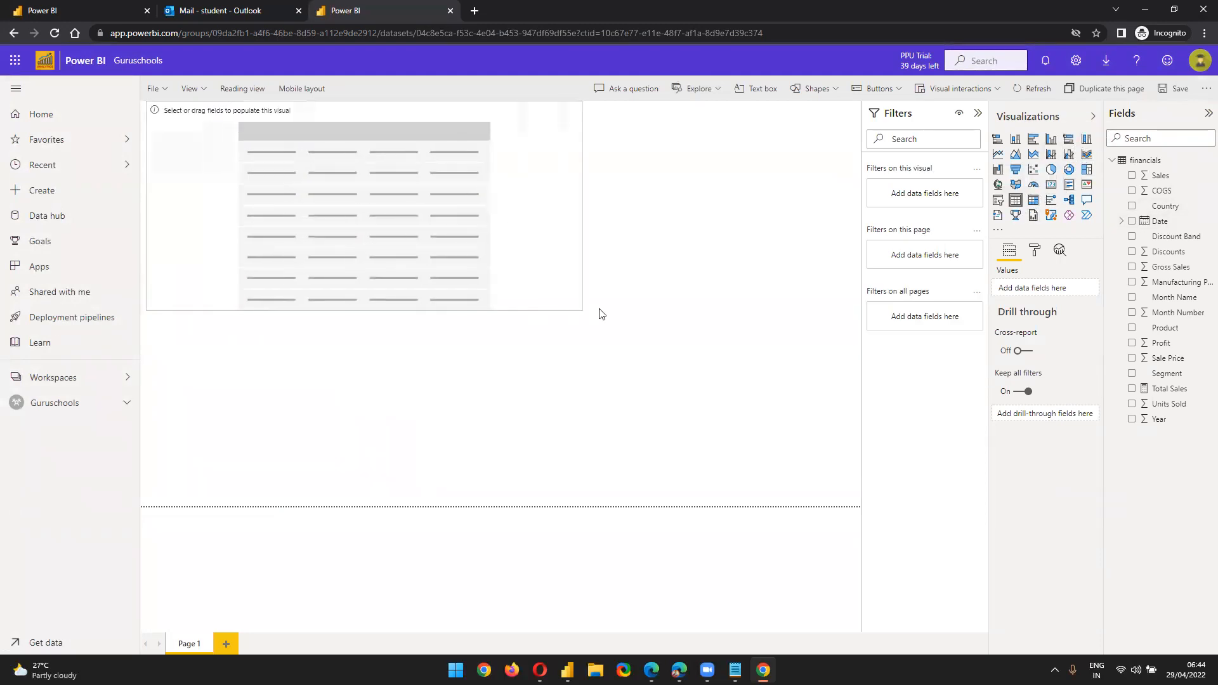
{"action": "left_click_drag", "start_coordinate": [492, 285], "coordinate": [470, 467]}
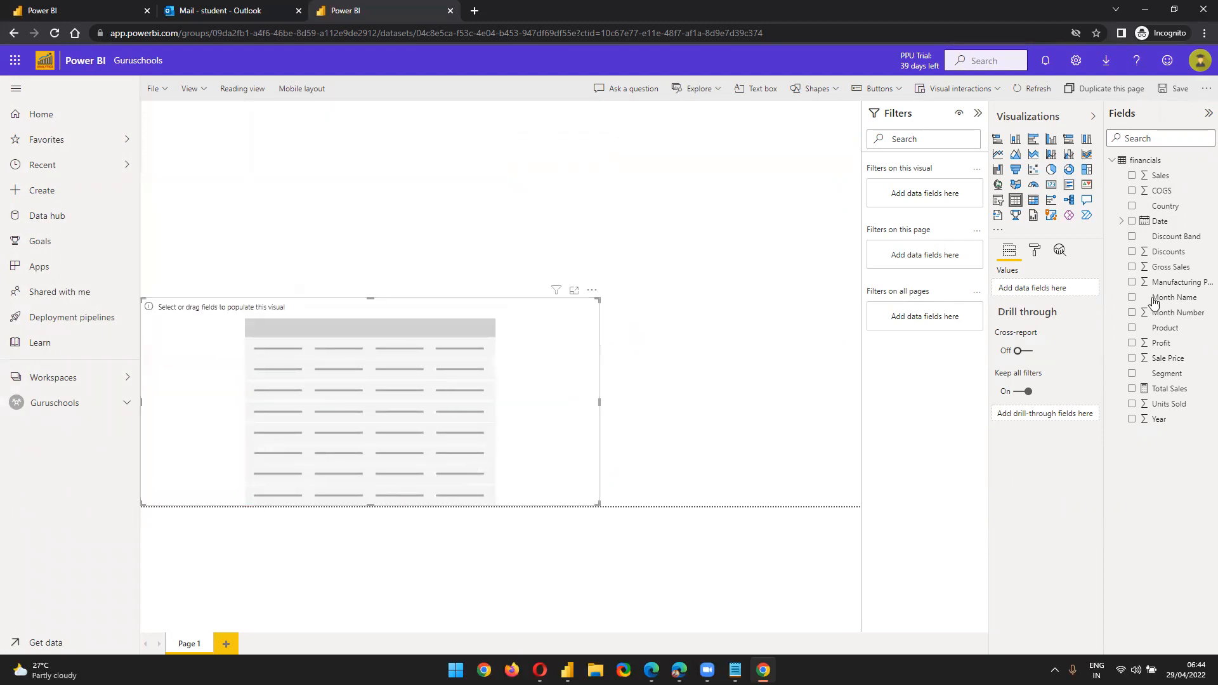
{"action": "left_click_drag", "start_coordinate": [1158, 222], "coordinate": [1040, 290]}
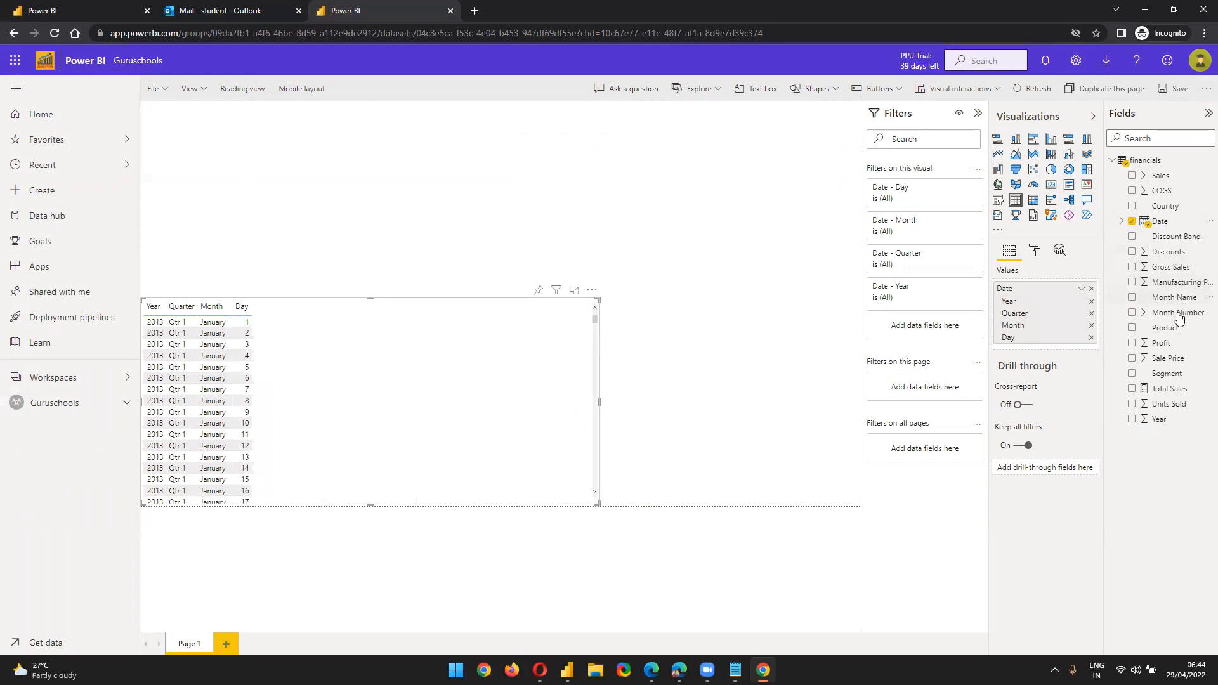
{"action": "left_click_drag", "start_coordinate": [1164, 328], "coordinate": [1078, 350]}
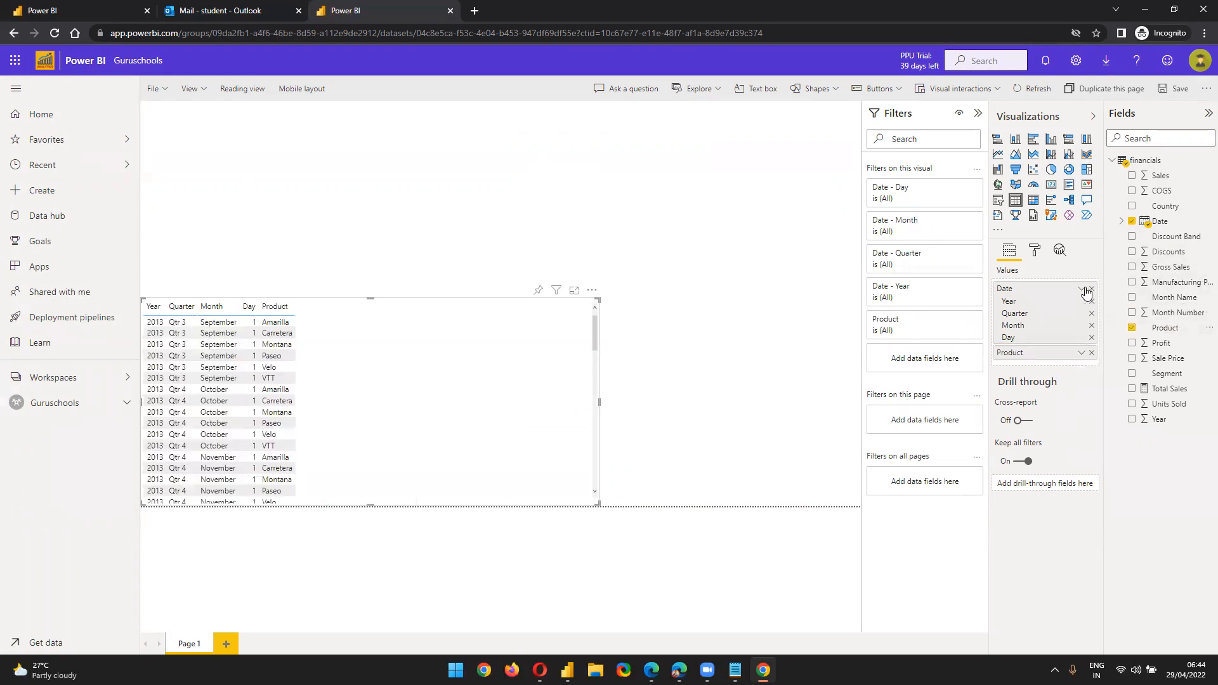
{"action": "left_click", "coordinate": [1082, 289]}
{"action": "left_click", "coordinate": [1201, 340]}
Add Month Name, Total Sales and Segment to the table, drop Sale Price, and resize it
{"action": "left_click_drag", "start_coordinate": [1174, 297], "coordinate": [1089, 295]}
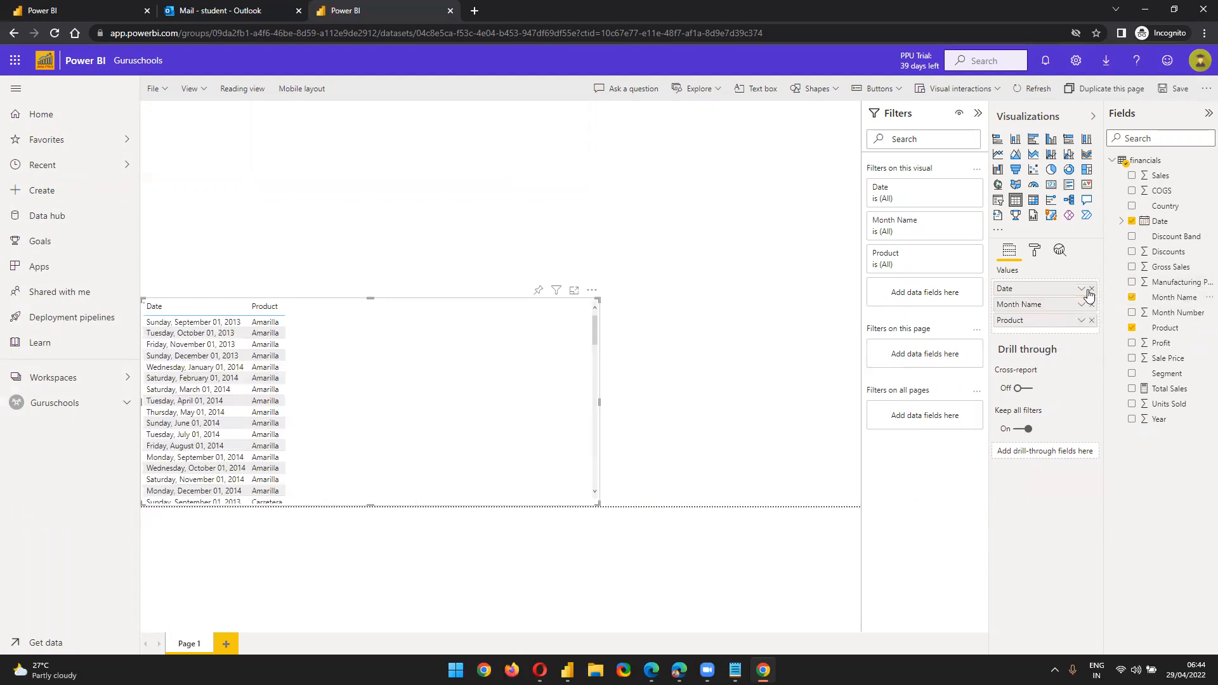
{"action": "left_click_drag", "start_coordinate": [1164, 360], "coordinate": [1087, 336]}
{"action": "left_click", "coordinate": [1091, 336]}
{"action": "left_click_drag", "start_coordinate": [1169, 388], "coordinate": [1052, 334]}
{"action": "left_click_drag", "start_coordinate": [1166, 373], "coordinate": [1055, 321]}
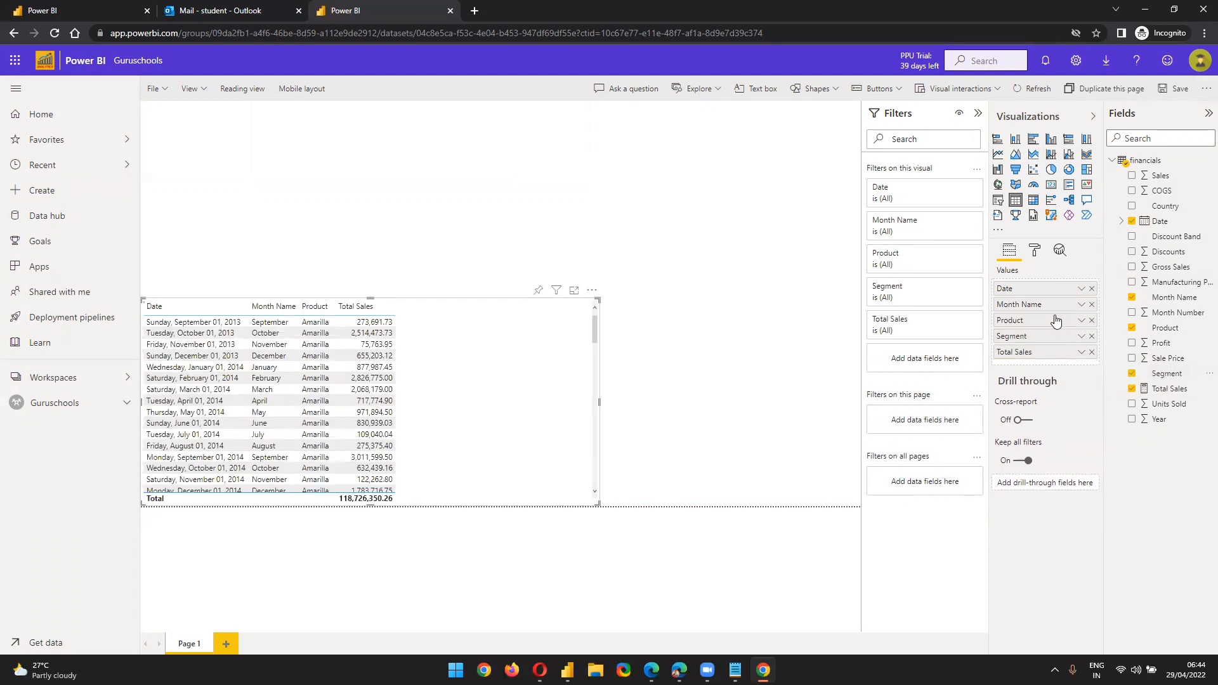
{"action": "left_click_drag", "start_coordinate": [552, 508], "coordinate": [484, 492]}
{"action": "left_click", "coordinate": [446, 174]}
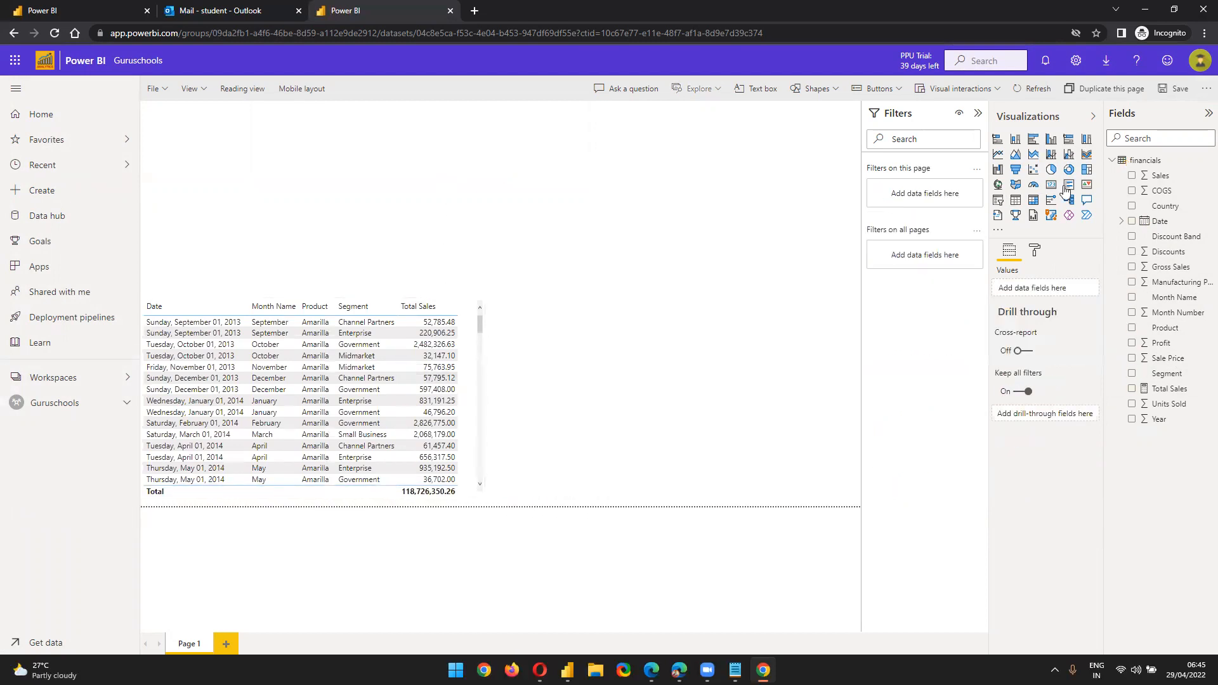
Add a donut chart with Total Sales as values and Segment as legend
{"action": "left_click", "coordinate": [1050, 170]}
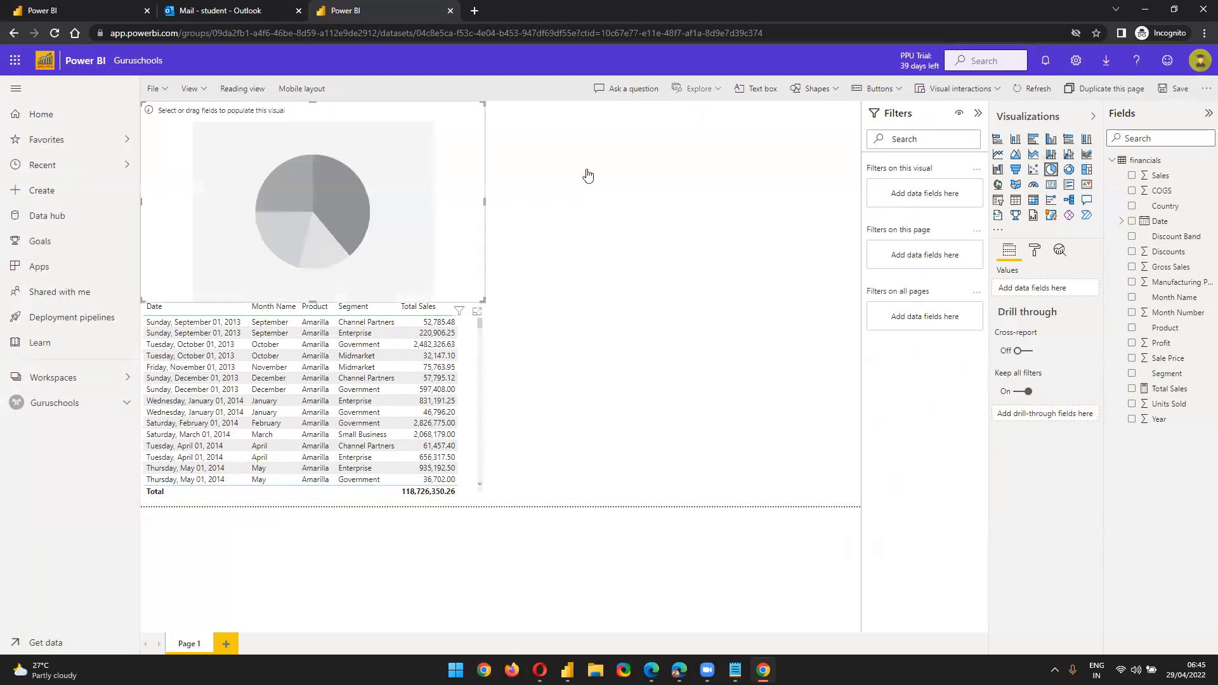
{"action": "left_click", "coordinate": [1069, 169]}
{"action": "left_click_drag", "start_coordinate": [1160, 391], "coordinate": [1046, 364]}
{"action": "left_click_drag", "start_coordinate": [1175, 379], "coordinate": [1065, 289]}
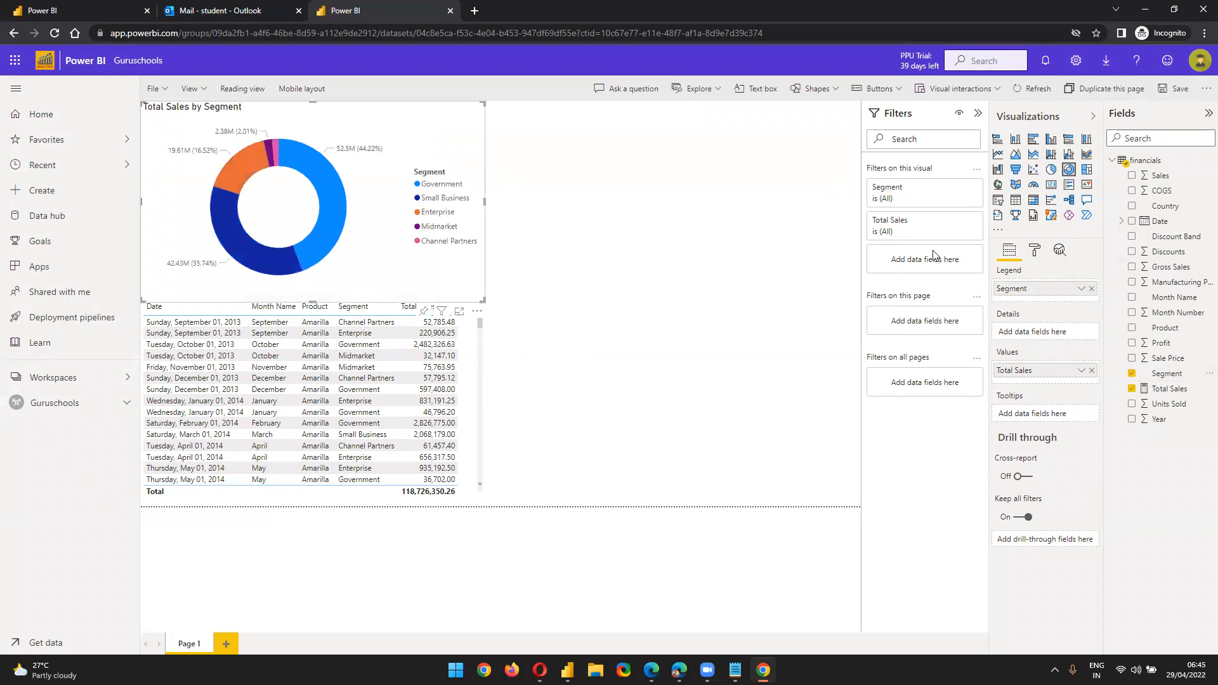
{"action": "left_click", "coordinate": [665, 182]}
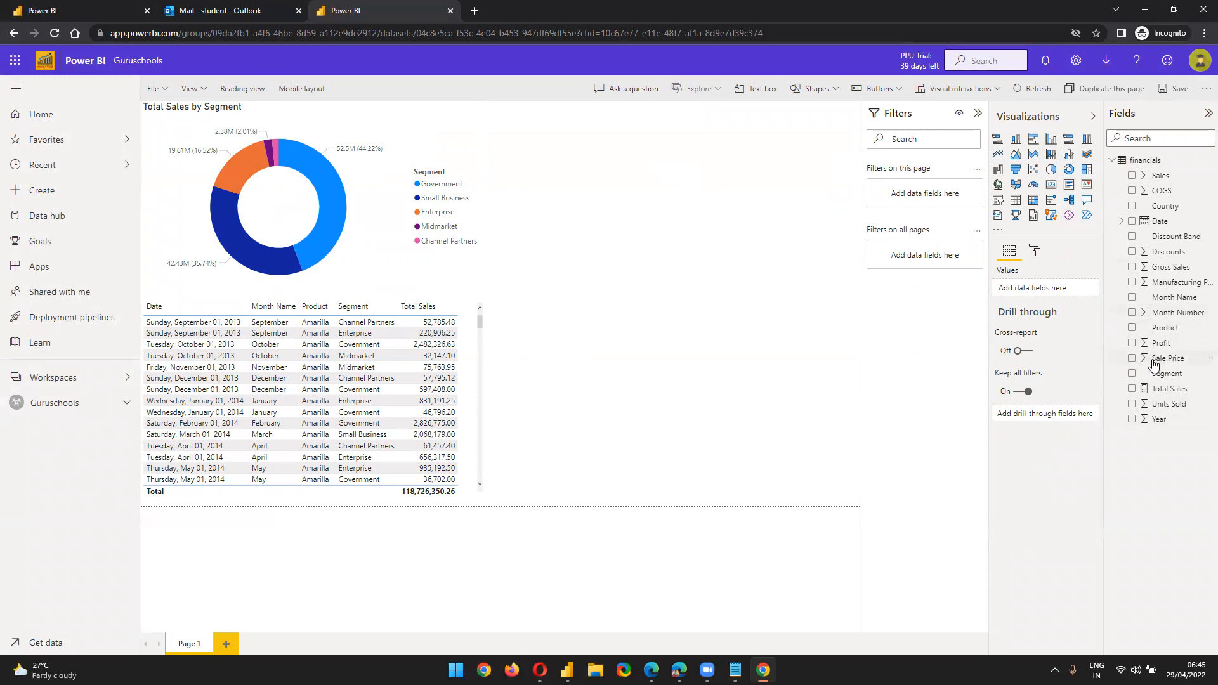
Create a Year slicer from the Year field and browse its format settings
{"action": "left_click_drag", "start_coordinate": [1152, 430], "coordinate": [765, 206]}
{"action": "left_click", "coordinate": [997, 201]}
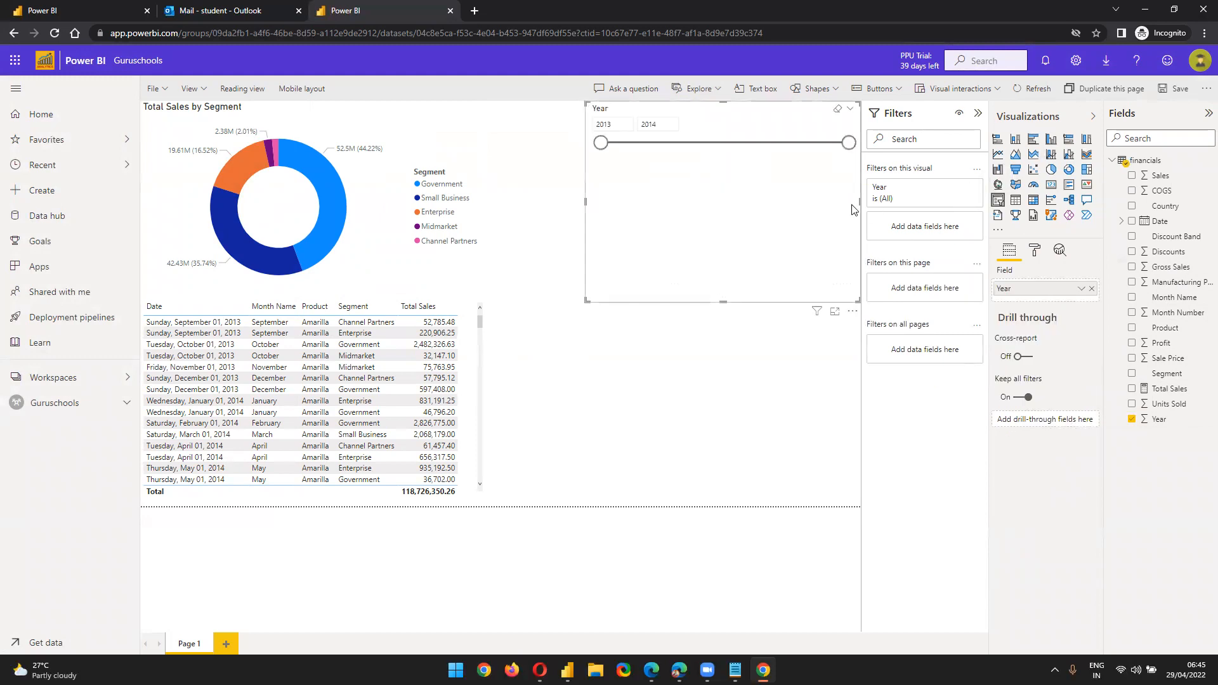
{"action": "left_click", "coordinate": [1034, 251]}
{"action": "left_click", "coordinate": [1030, 325]}
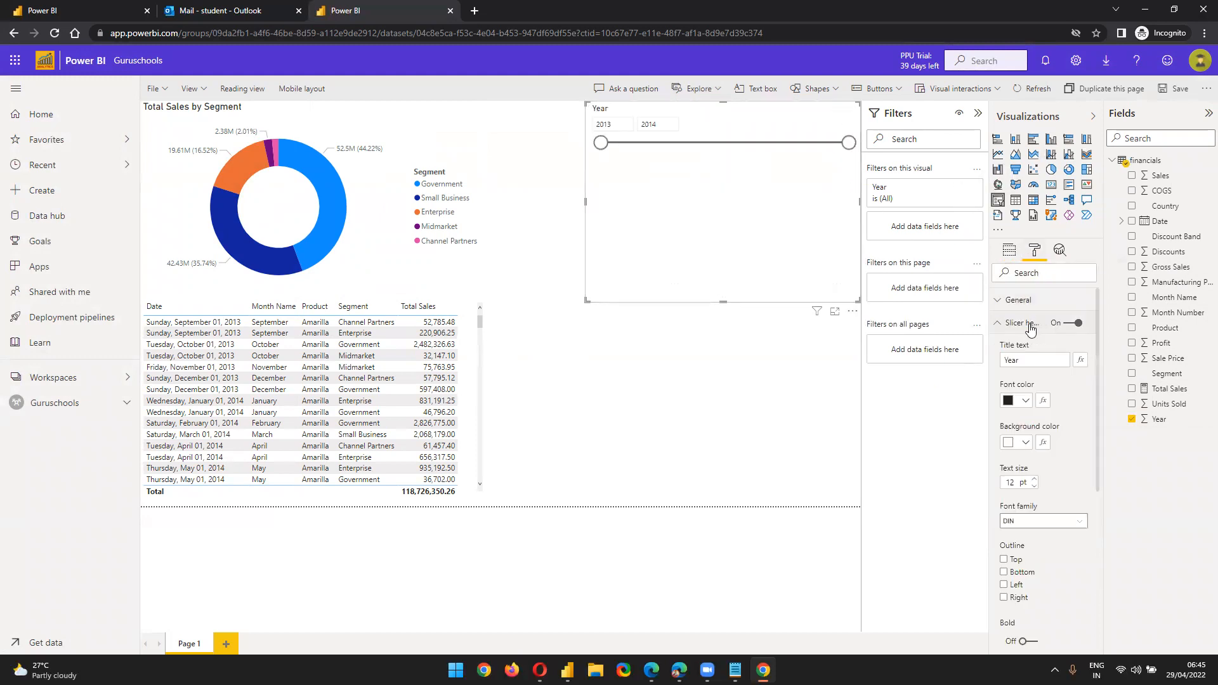
{"action": "left_click", "coordinate": [1029, 325]}
{"action": "left_click", "coordinate": [1027, 300]}
{"action": "left_click", "coordinate": [1027, 300]}
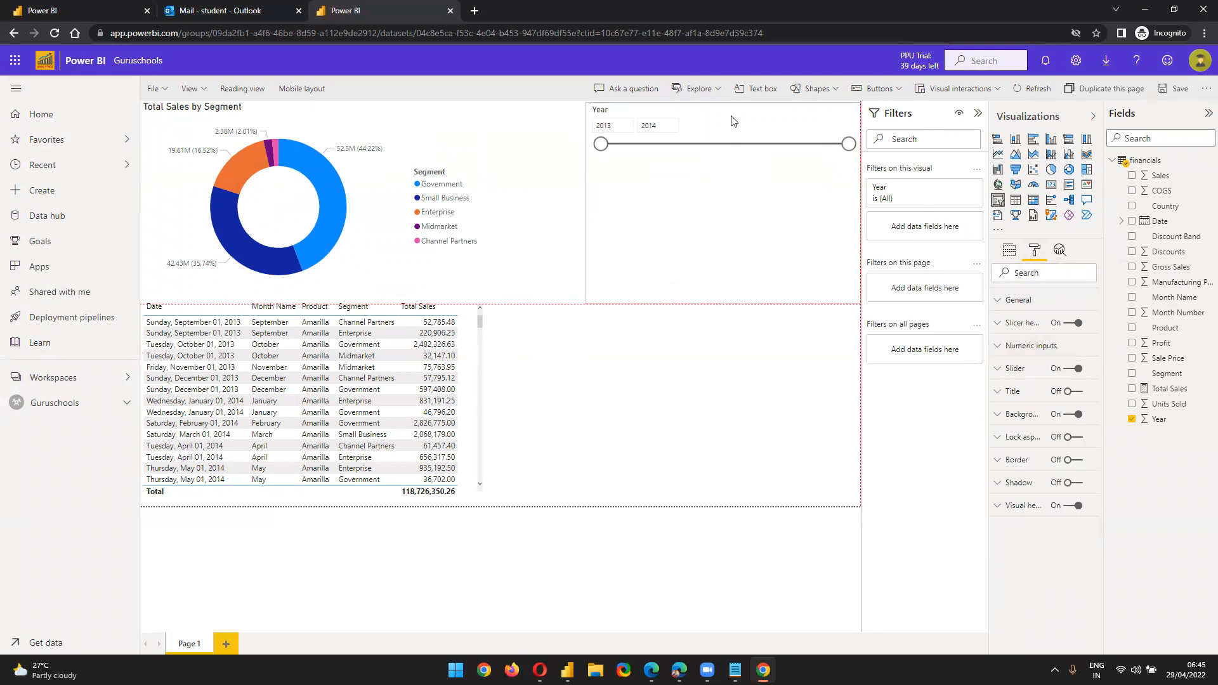
{"action": "left_click", "coordinate": [1032, 325]}
{"action": "left_click", "coordinate": [1033, 324]}
{"action": "left_click", "coordinate": [1073, 377]}
{"action": "left_click", "coordinate": [1071, 376]}
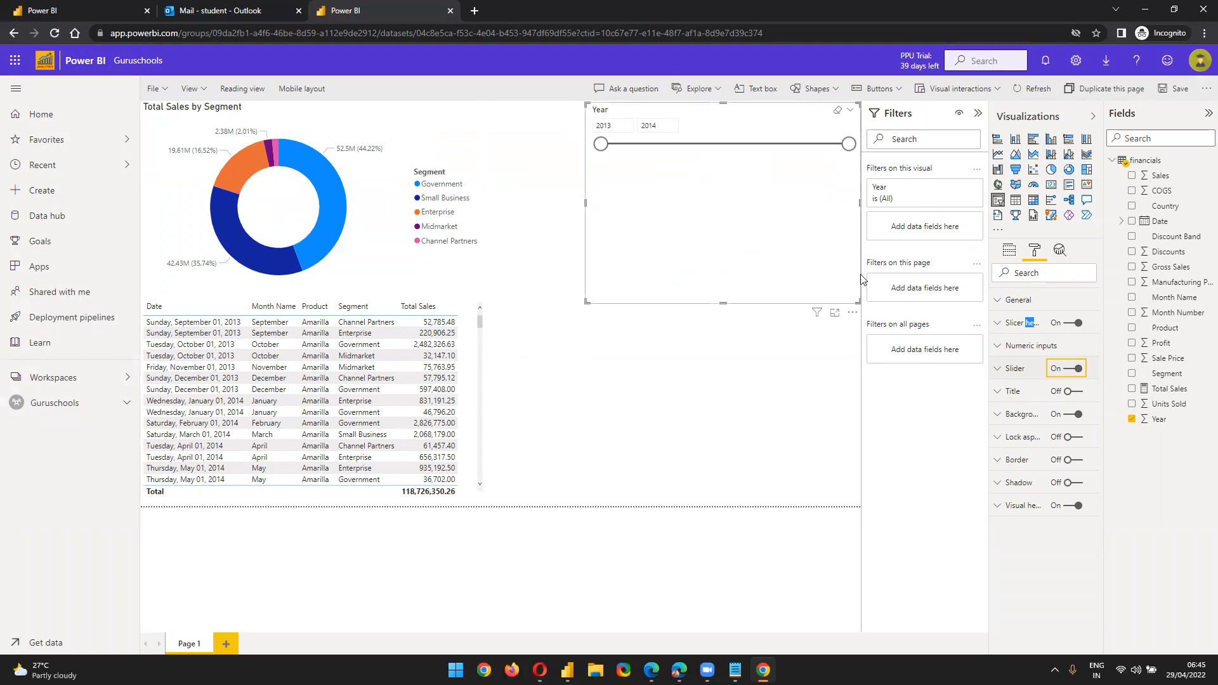
Make the Year slicer a dropdown set to 2013 and shrink it to a small box
{"action": "left_click", "coordinate": [801, 128]}
{"action": "left_click", "coordinate": [851, 112]}
{"action": "left_click", "coordinate": [815, 152]}
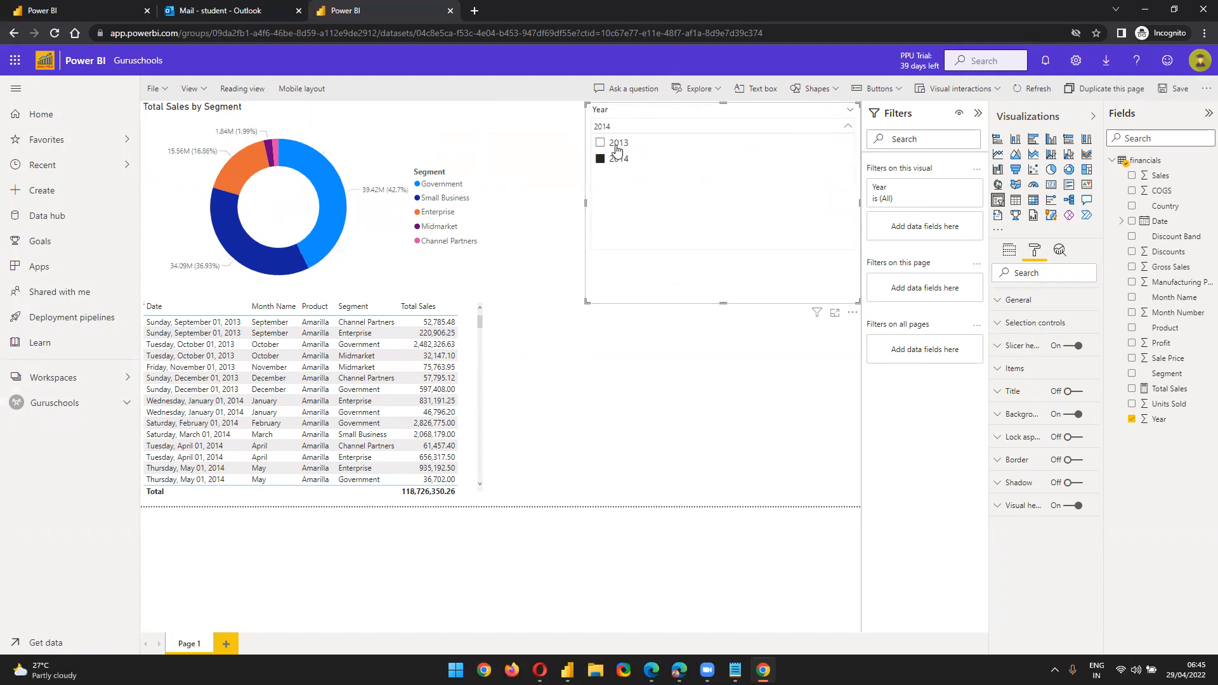
{"action": "left_click", "coordinate": [614, 143]}
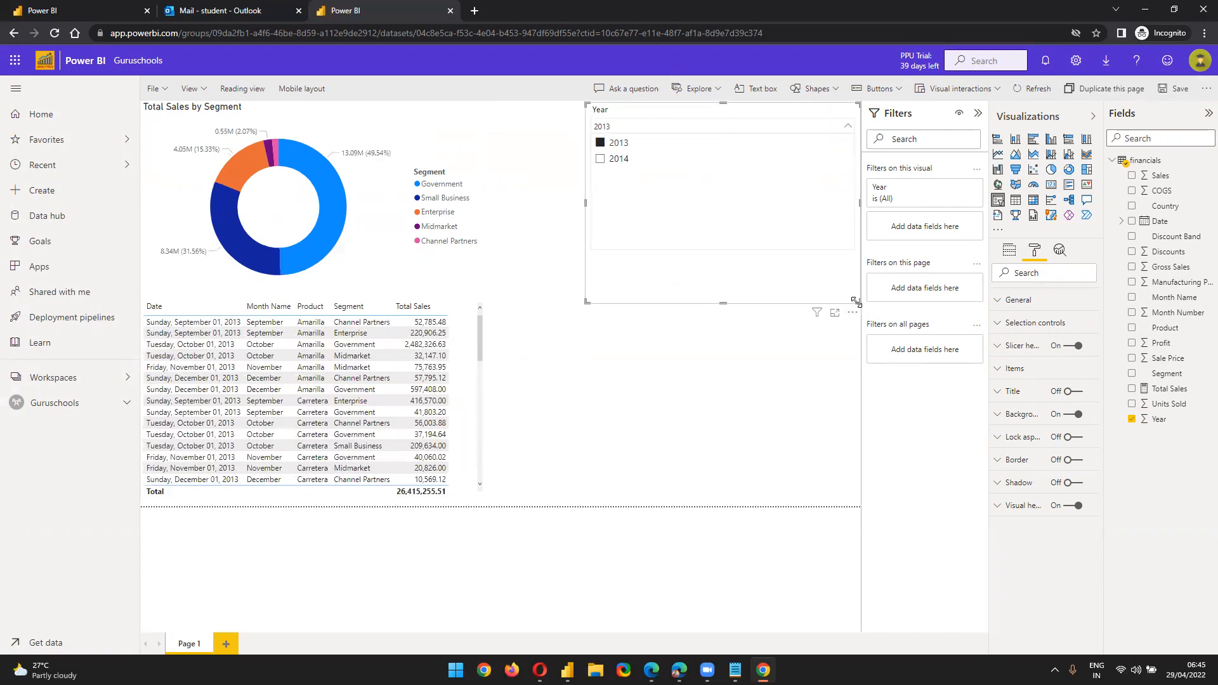
{"action": "left_click_drag", "start_coordinate": [859, 303], "coordinate": [832, 166]}
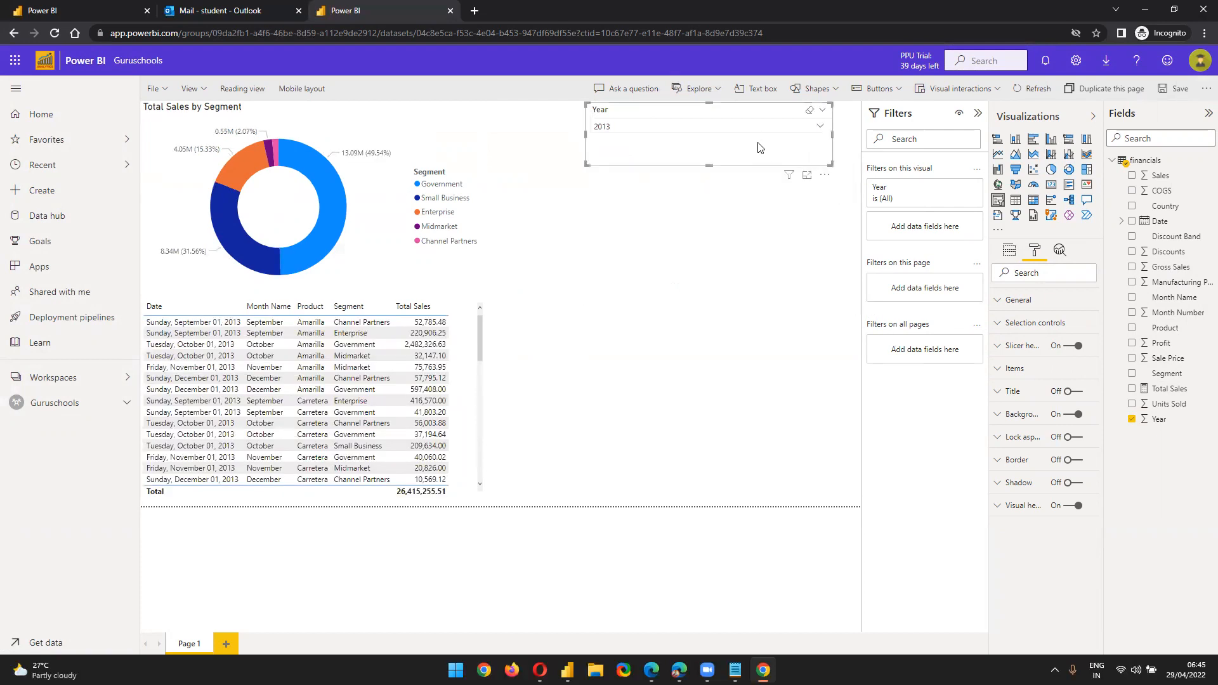
{"action": "left_click", "coordinate": [730, 354]}
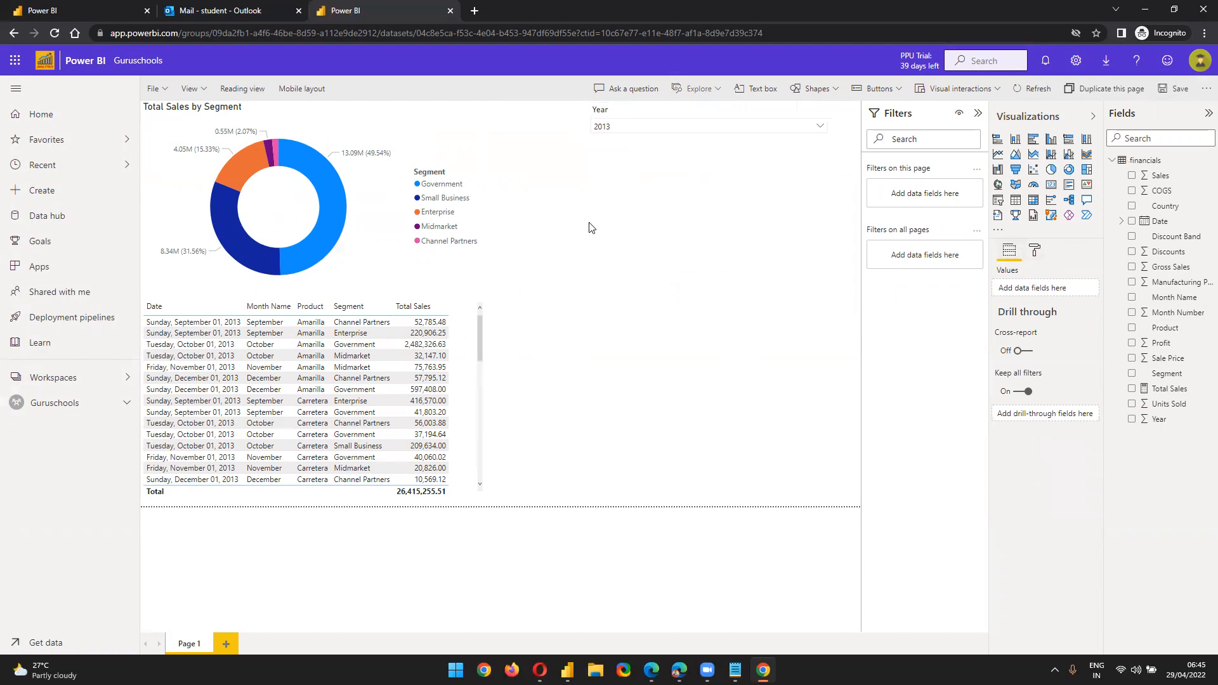
{"action": "left_click", "coordinate": [171, 93]}
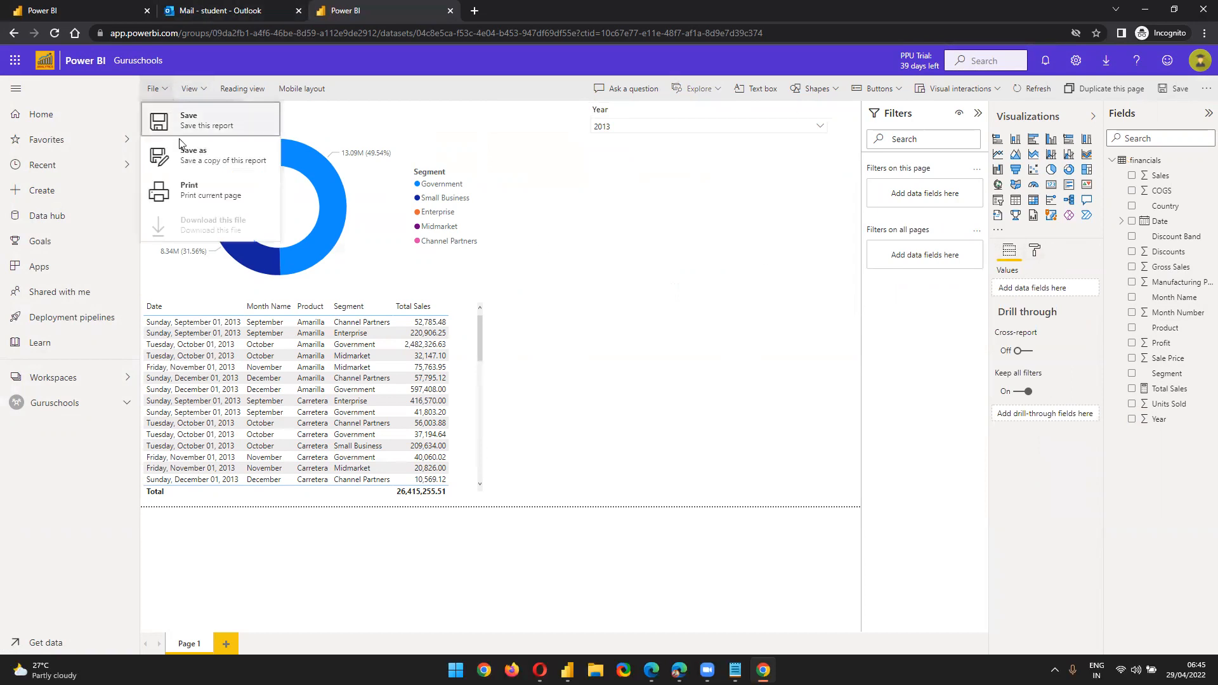
Save the report as 'Guruschools Report - 2' in the Guruschools workspace, then view the workspace contents
{"action": "left_click", "coordinate": [165, 155]}
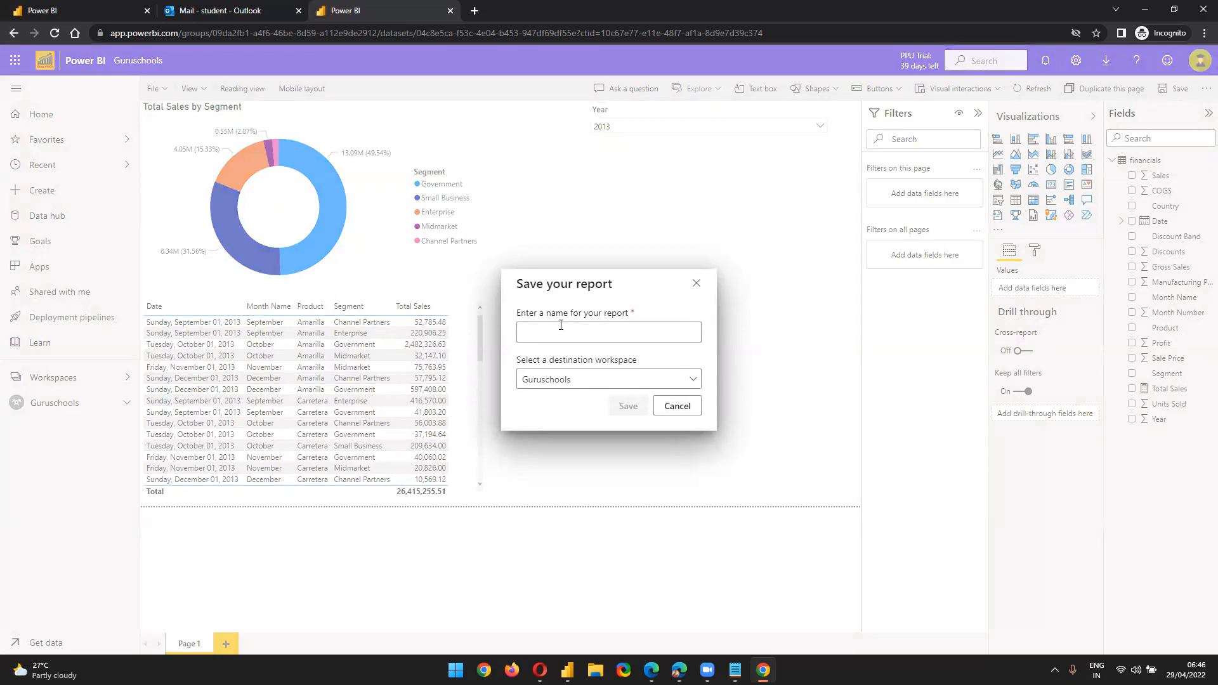
{"action": "left_click", "coordinate": [561, 325]}
{"action": "type", "text": "Guruschools Report - 2"}
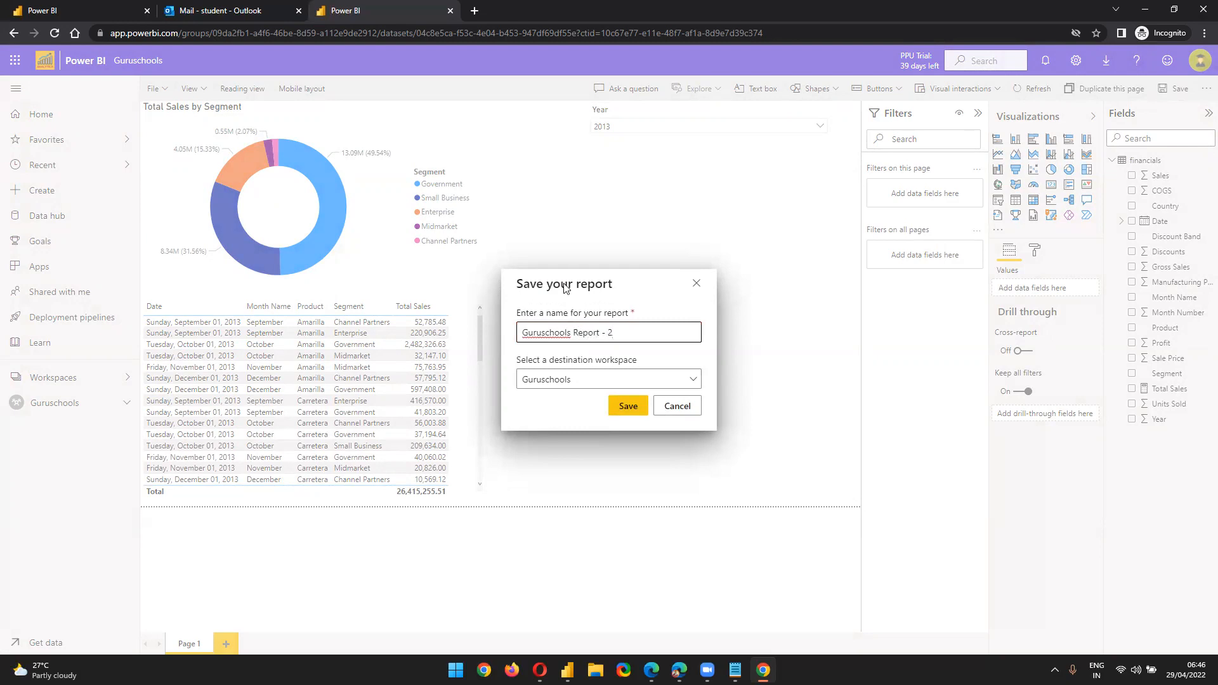
{"action": "left_click", "coordinate": [608, 376]}
{"action": "left_click", "coordinate": [609, 376]}
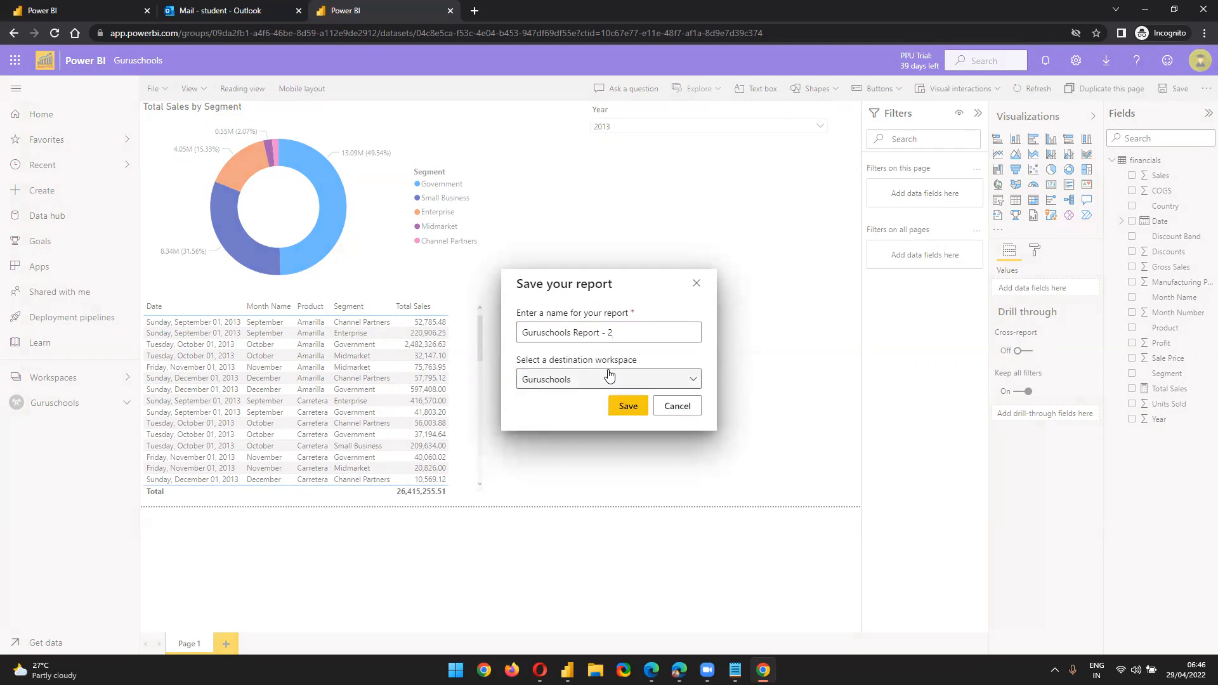
{"action": "left_click", "coordinate": [618, 407]}
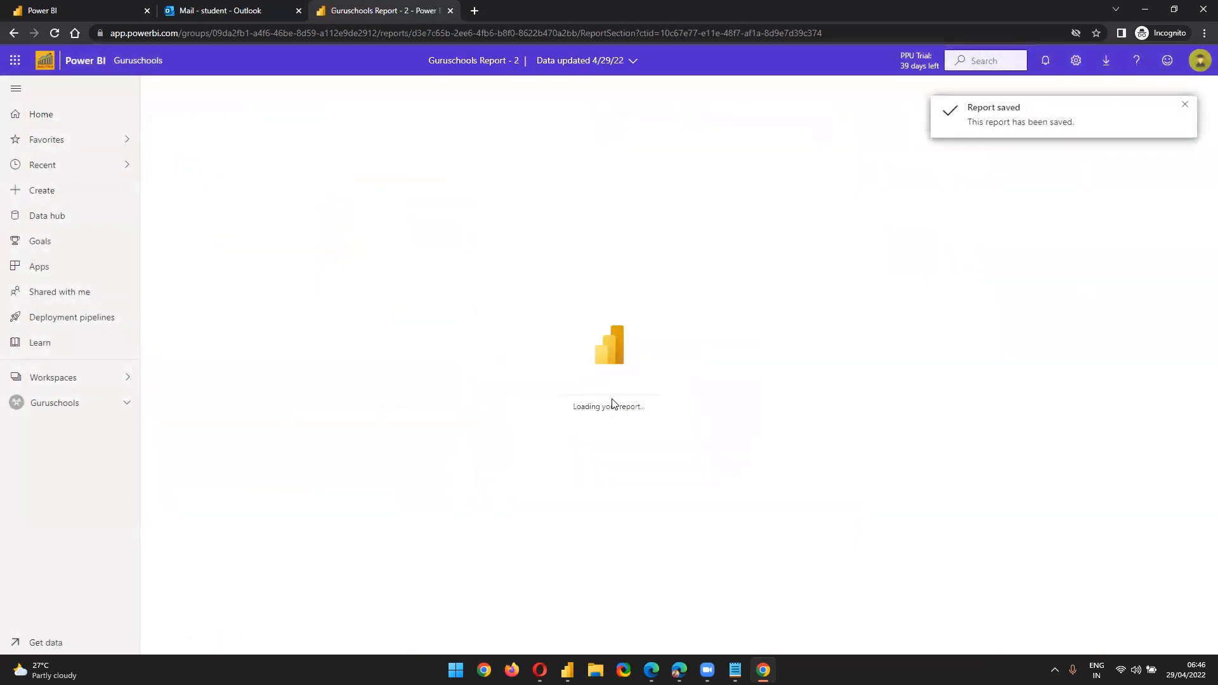
{"action": "left_click", "coordinate": [87, 402]}
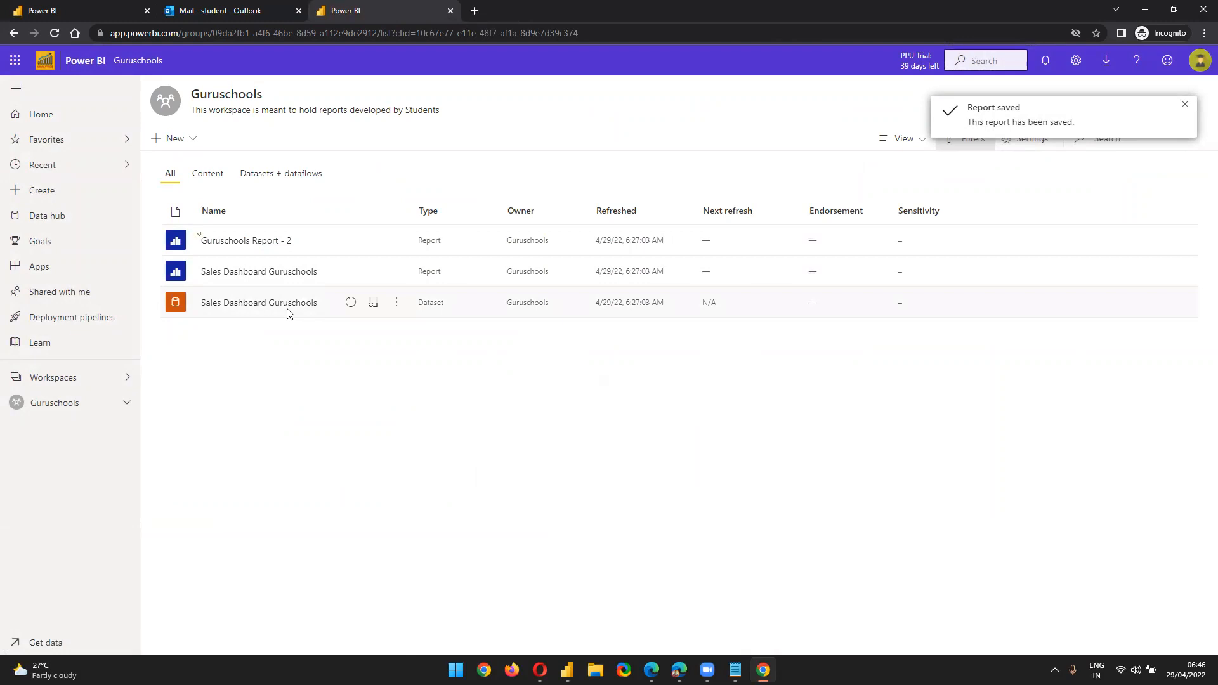
Check the Datasets + dataflows and All views, open Guruschools Report - 2, then return to the workspace
{"action": "left_click", "coordinate": [269, 175]}
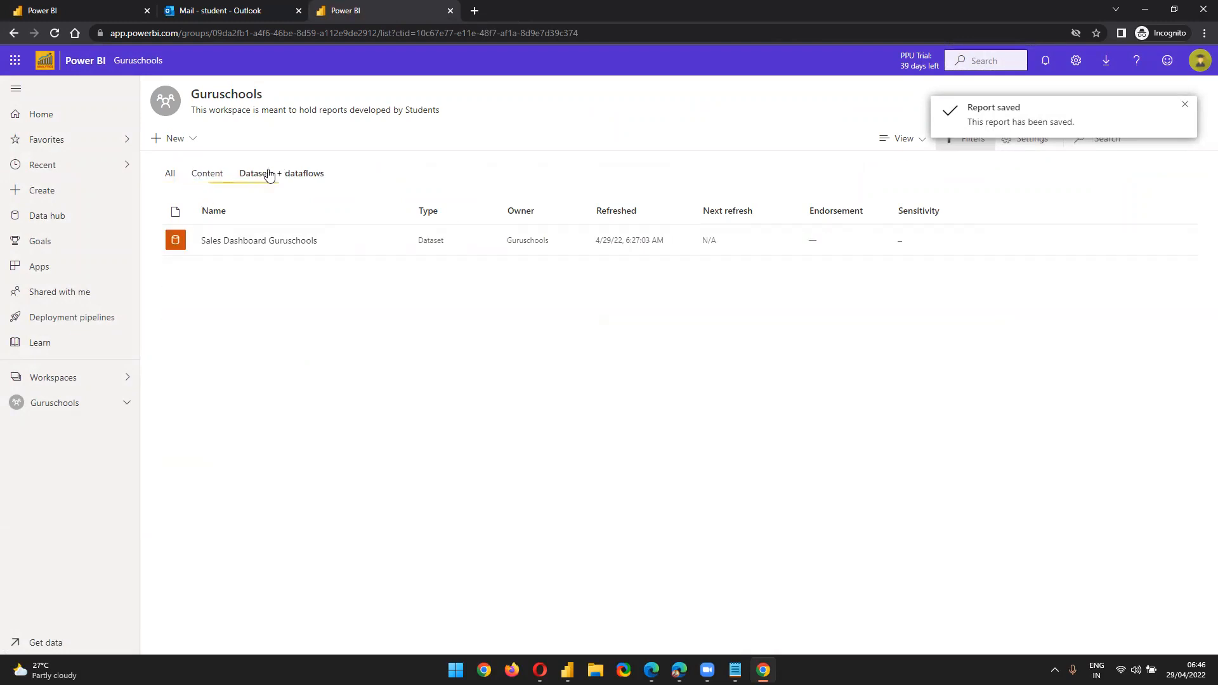
{"action": "left_click", "coordinate": [170, 173]}
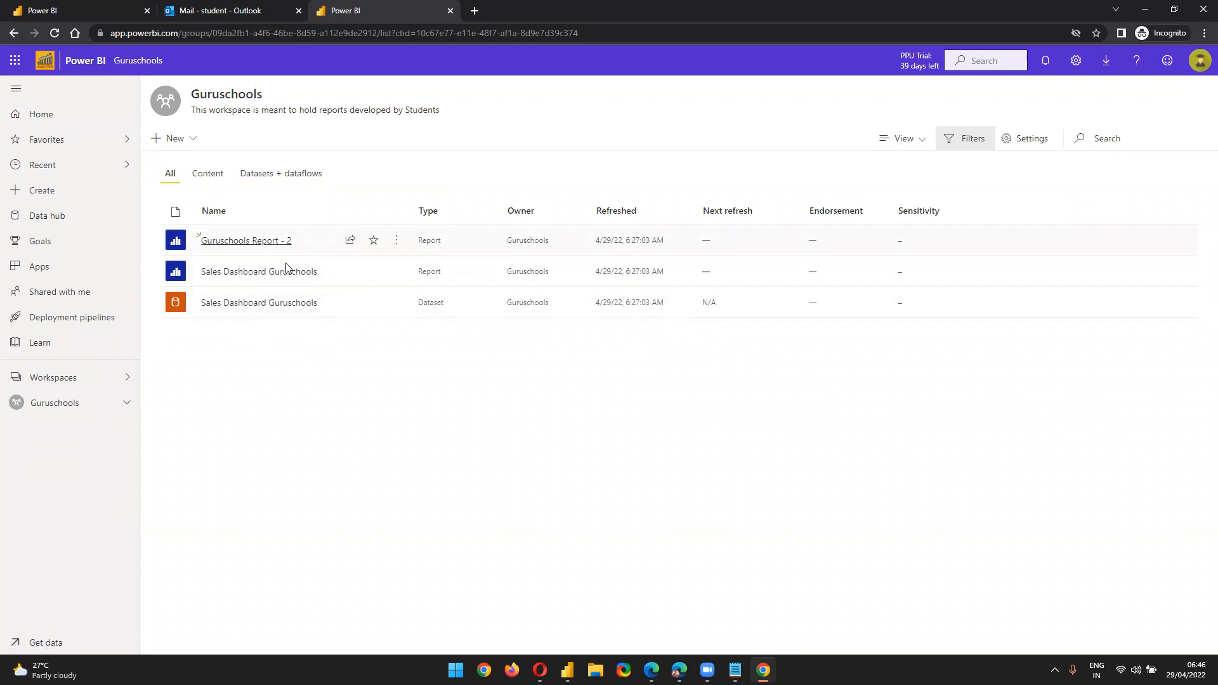
{"action": "left_click", "coordinate": [273, 241]}
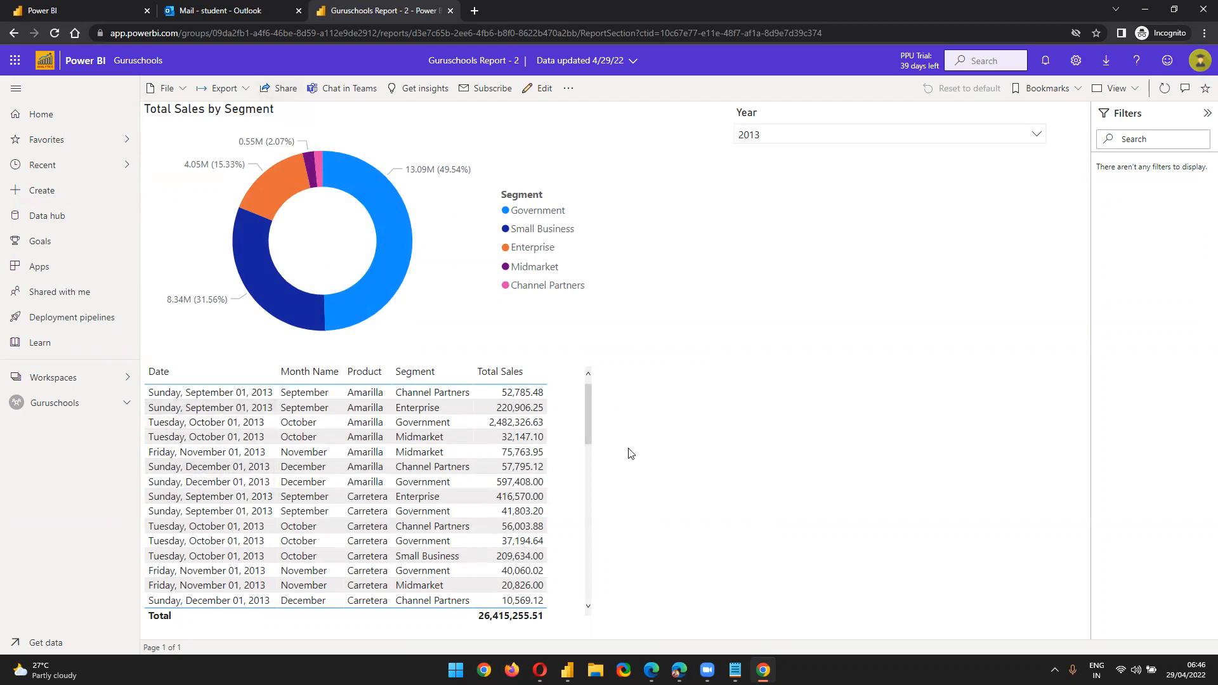
{"action": "left_click", "coordinate": [60, 407]}
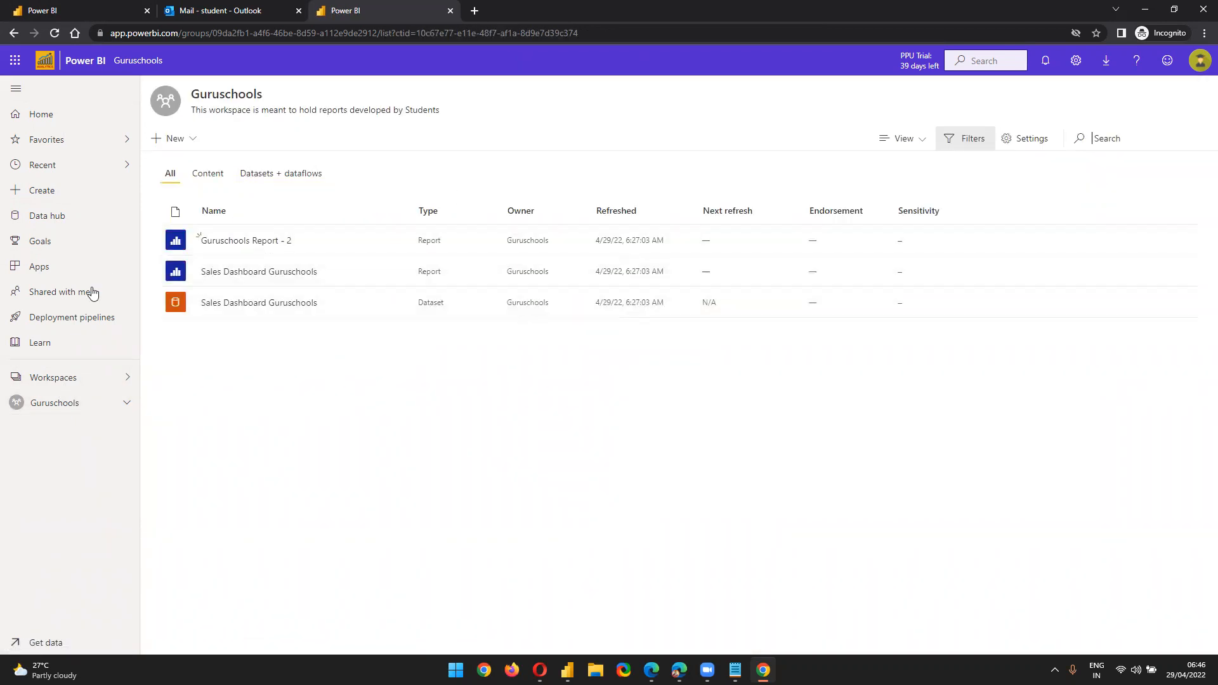
Review the account details and new-item choices, then filter the workspace to reports and dashboards
{"action": "left_click", "coordinate": [1200, 60]}
{"action": "left_click", "coordinate": [568, 447]}
{"action": "left_click", "coordinate": [175, 138]}
{"action": "left_click", "coordinate": [430, 487]}
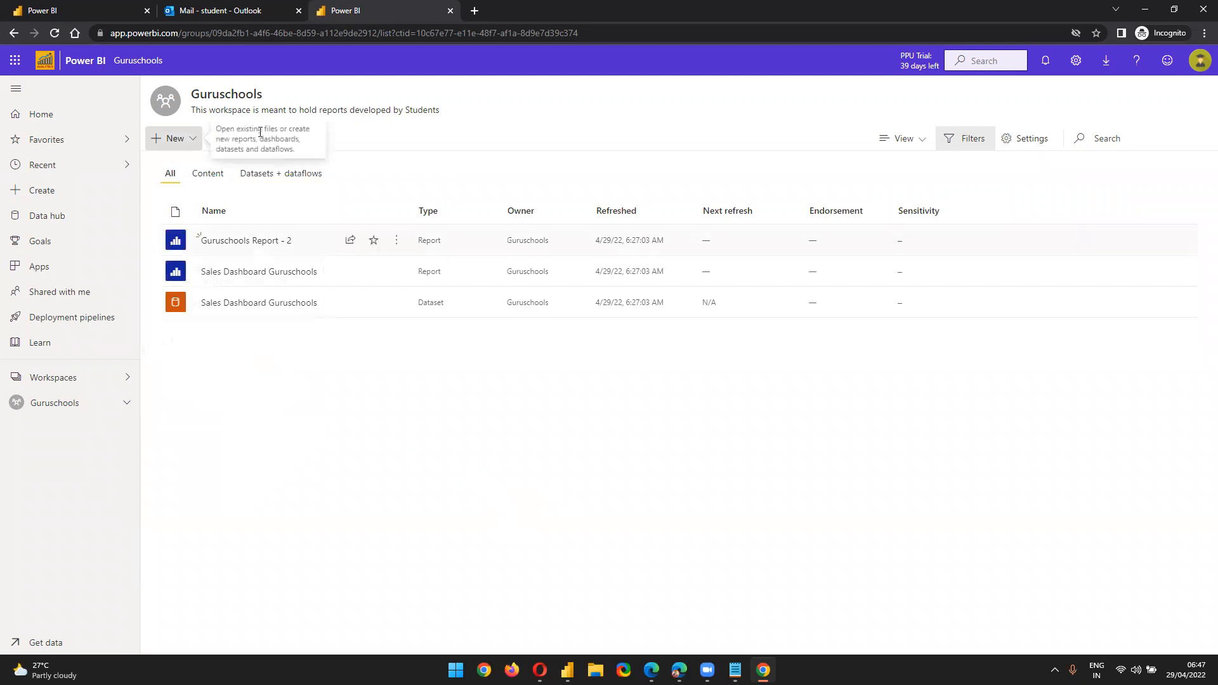
{"action": "left_click", "coordinate": [208, 174]}
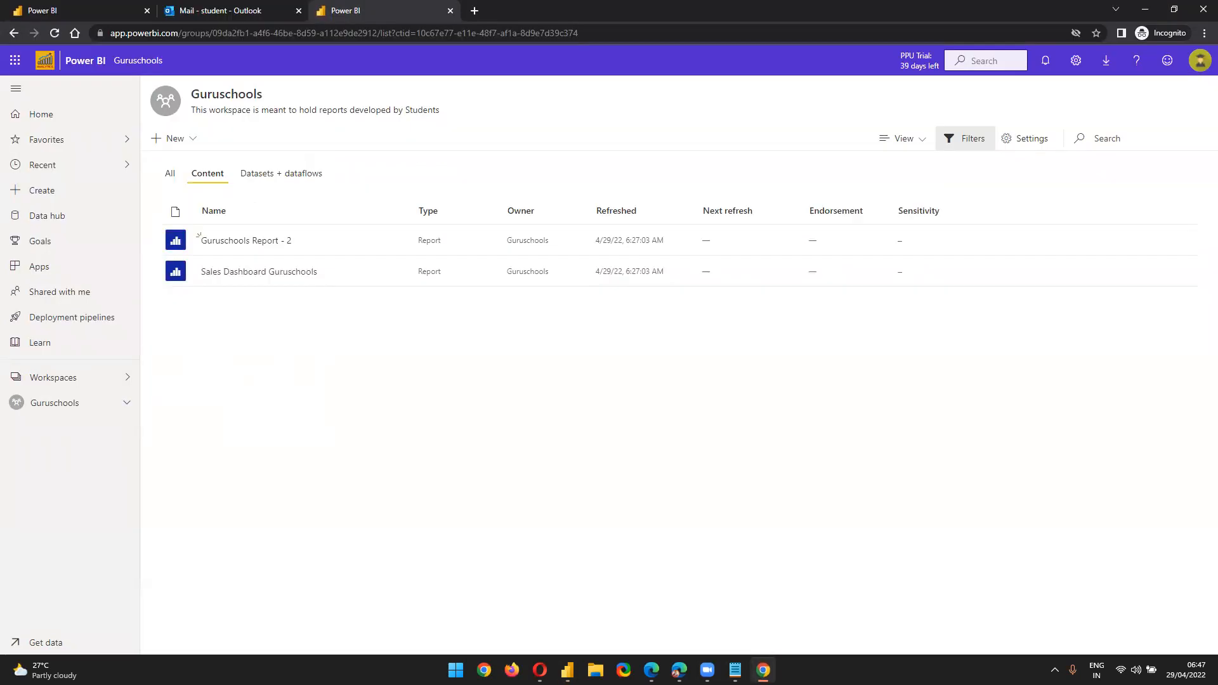
Switch to the student's browser session of the Guruschools workspace and back to the owner's window
{"action": "left_click", "coordinate": [540, 669]}
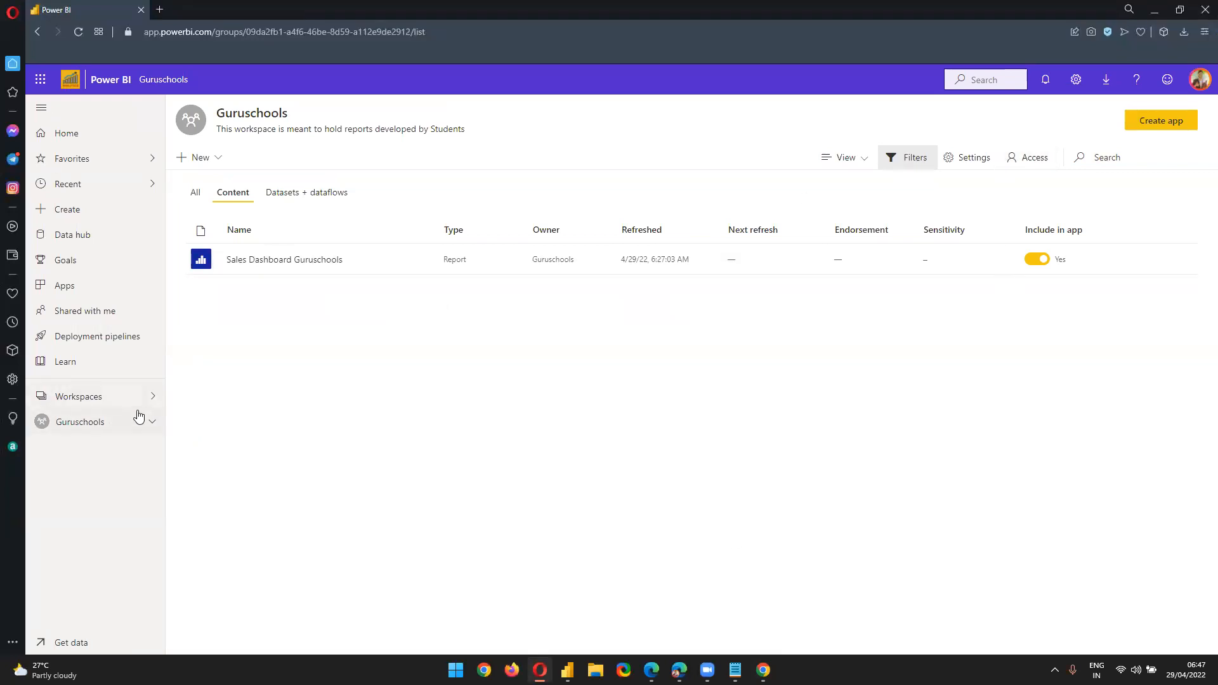
{"action": "key", "text": "alt+Tab"}
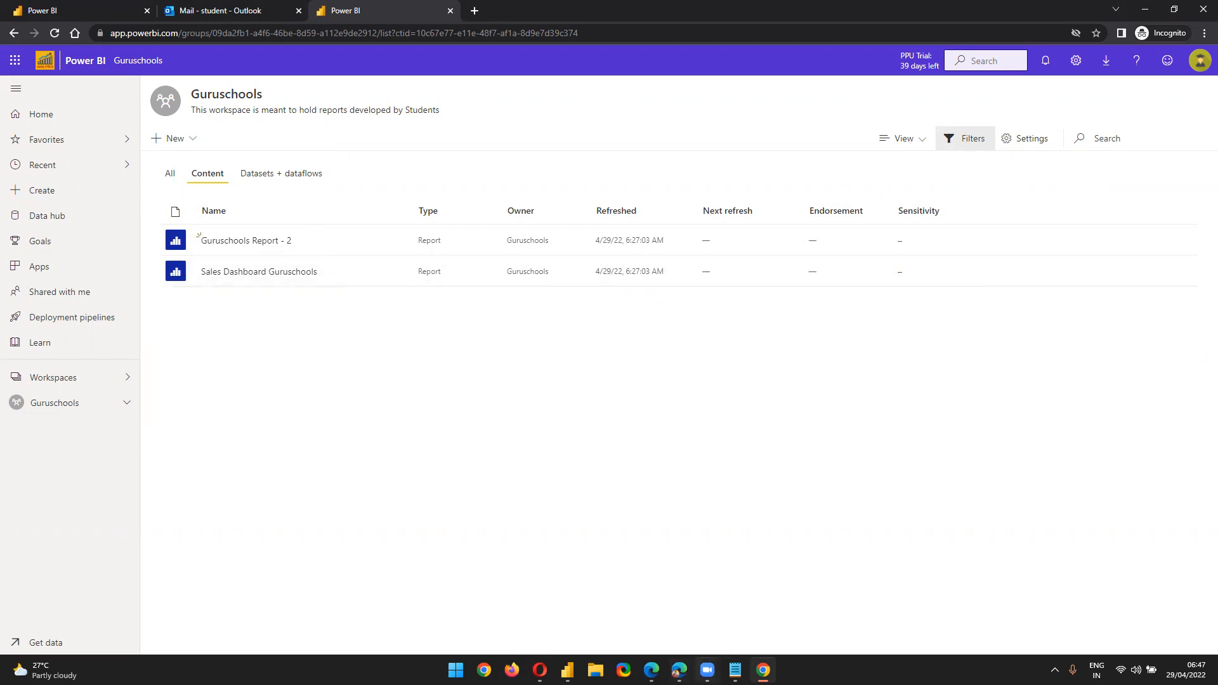
{"action": "left_click", "coordinate": [763, 669]}
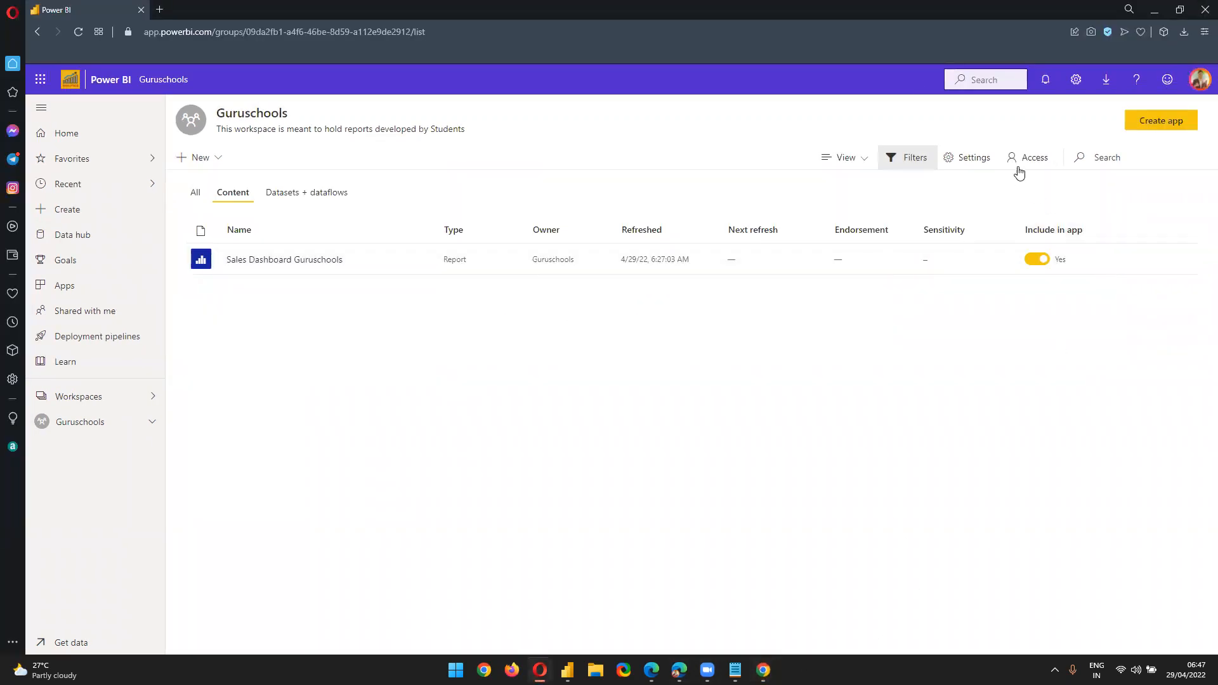
Change the student account's Guruschools role from Contributor to Member in the Access settings
{"action": "left_click", "coordinate": [1018, 159]}
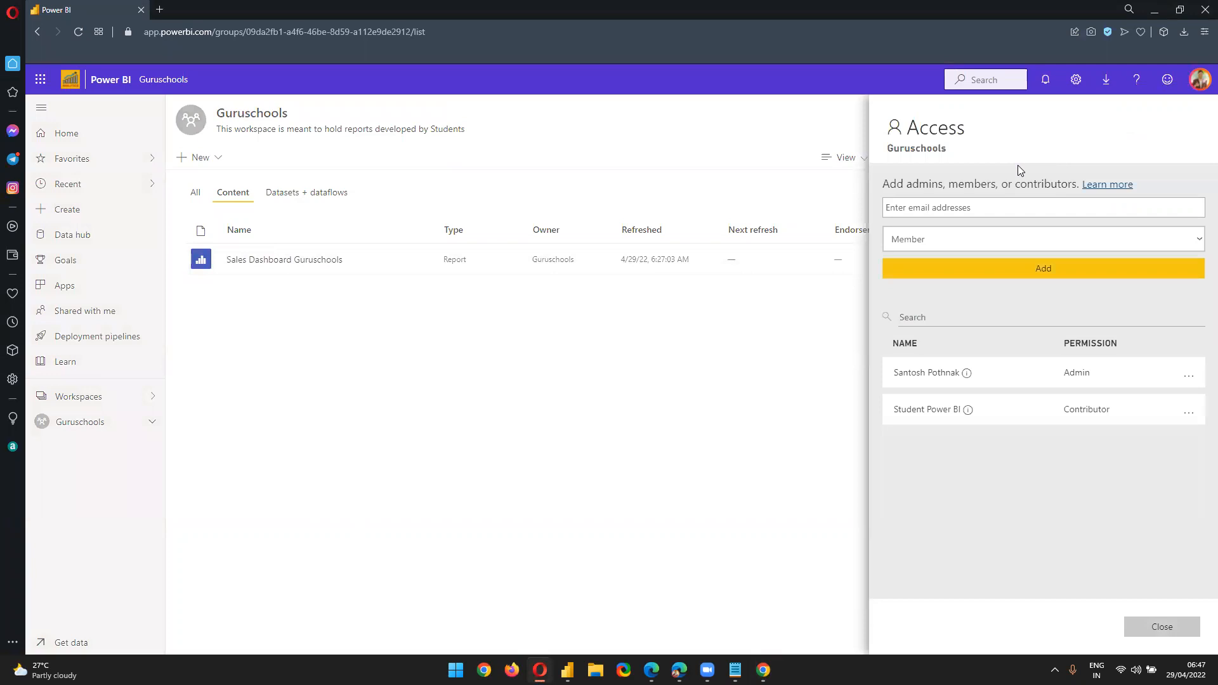
{"action": "left_click", "coordinate": [754, 382]}
{"action": "left_click", "coordinate": [1028, 163]}
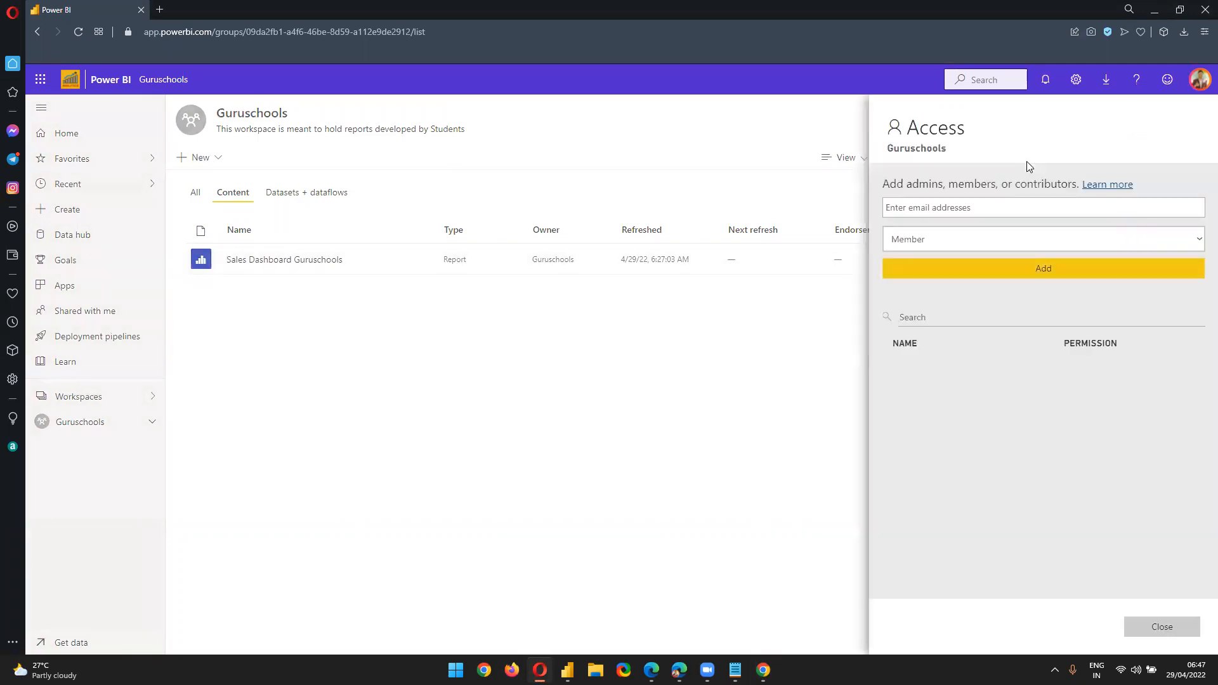
{"action": "left_click", "coordinate": [1186, 416]}
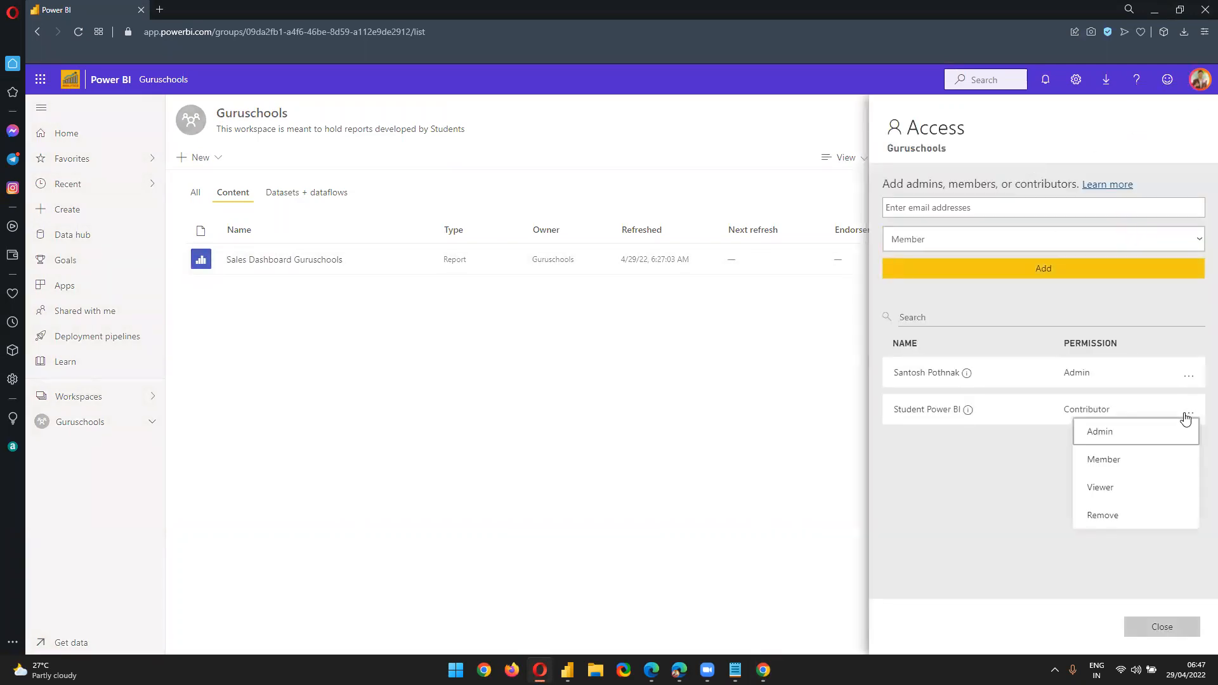
{"action": "left_click", "coordinate": [1135, 461]}
{"action": "left_click", "coordinate": [1151, 627]}
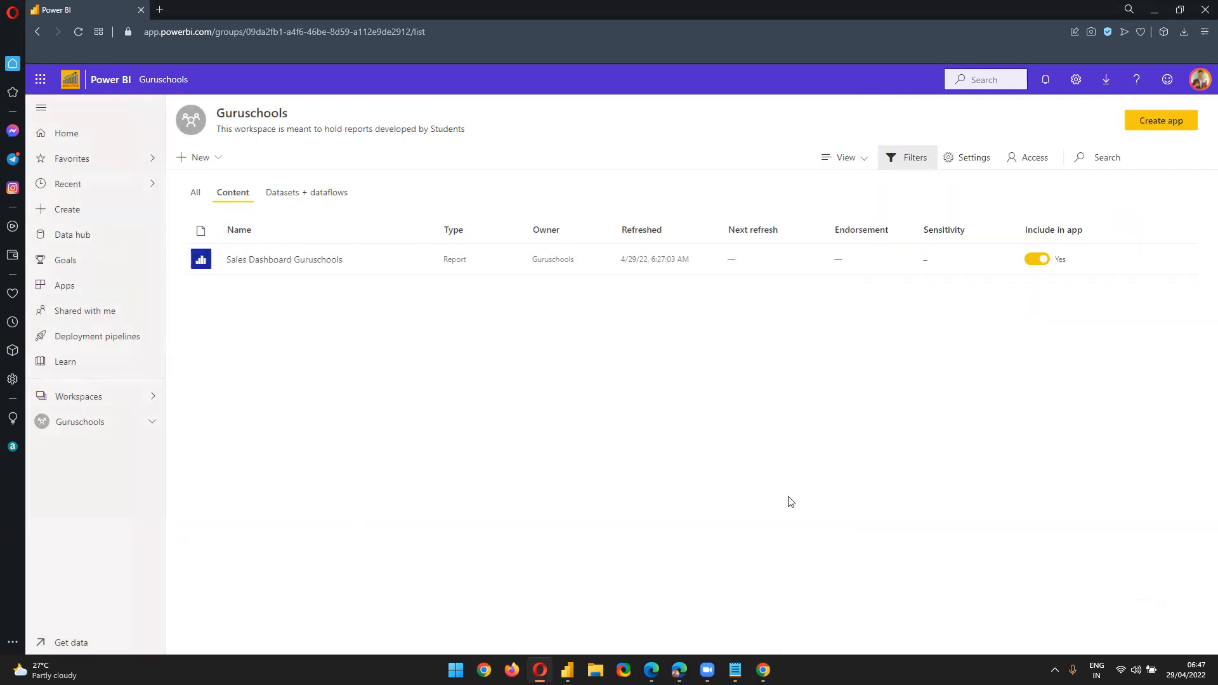
Reload the student's session of the workspace and open its Access settings
{"action": "left_click", "coordinate": [762, 670]}
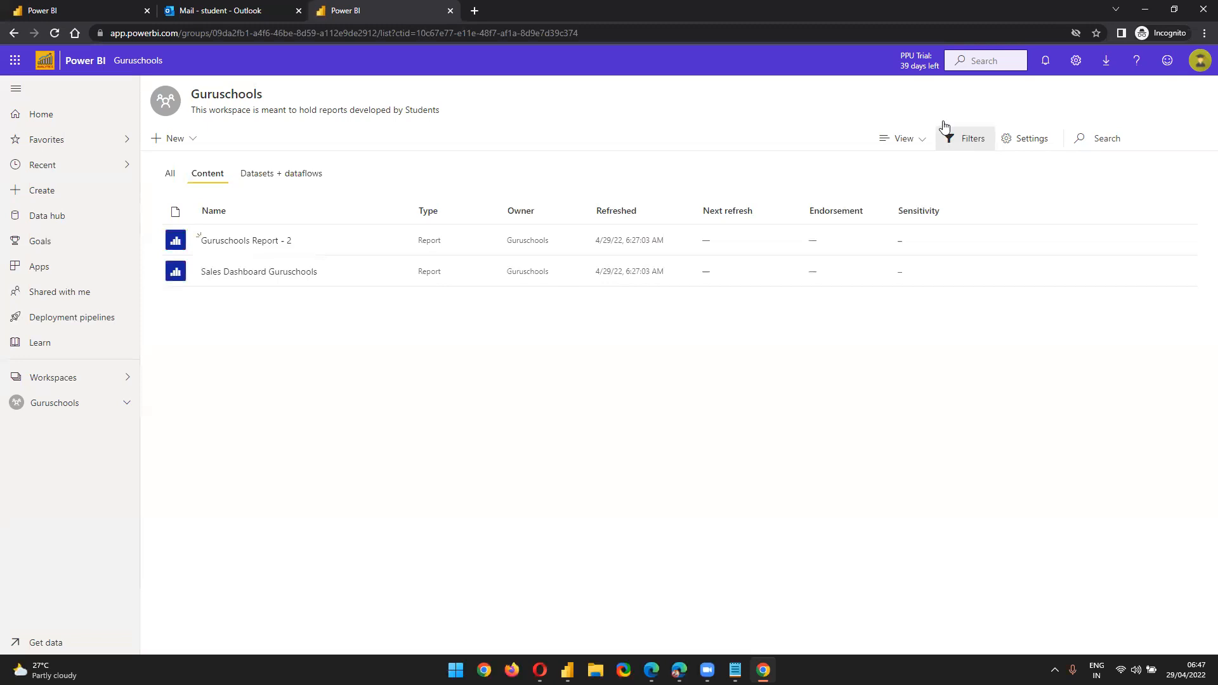
{"action": "left_click", "coordinate": [55, 33]}
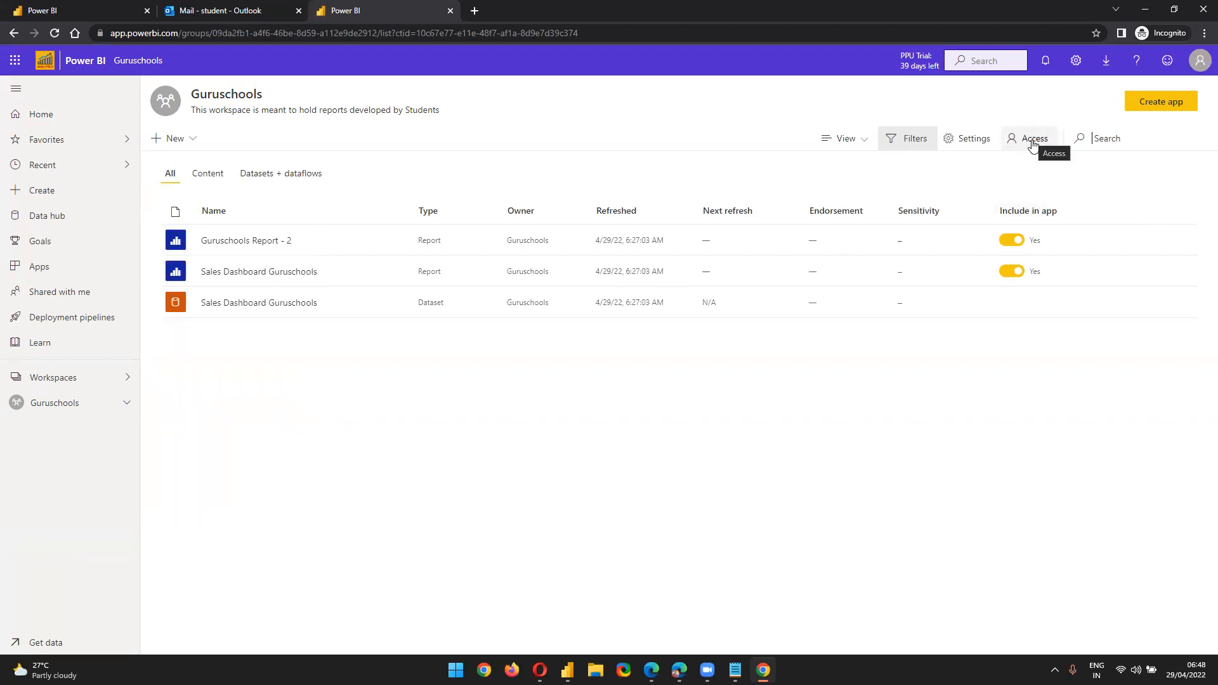
{"action": "left_click", "coordinate": [1032, 141]}
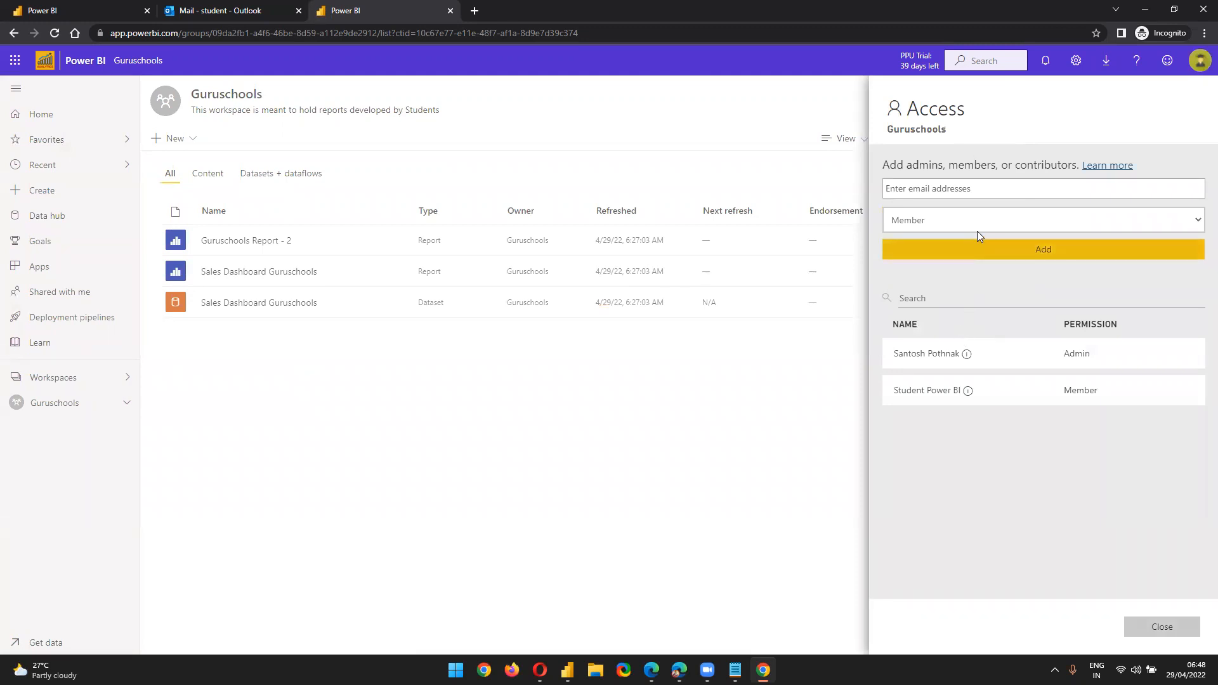
Add the Digital Initiative Public Relations group to Guruschools with the Contributor role
{"action": "left_click", "coordinate": [1197, 212]}
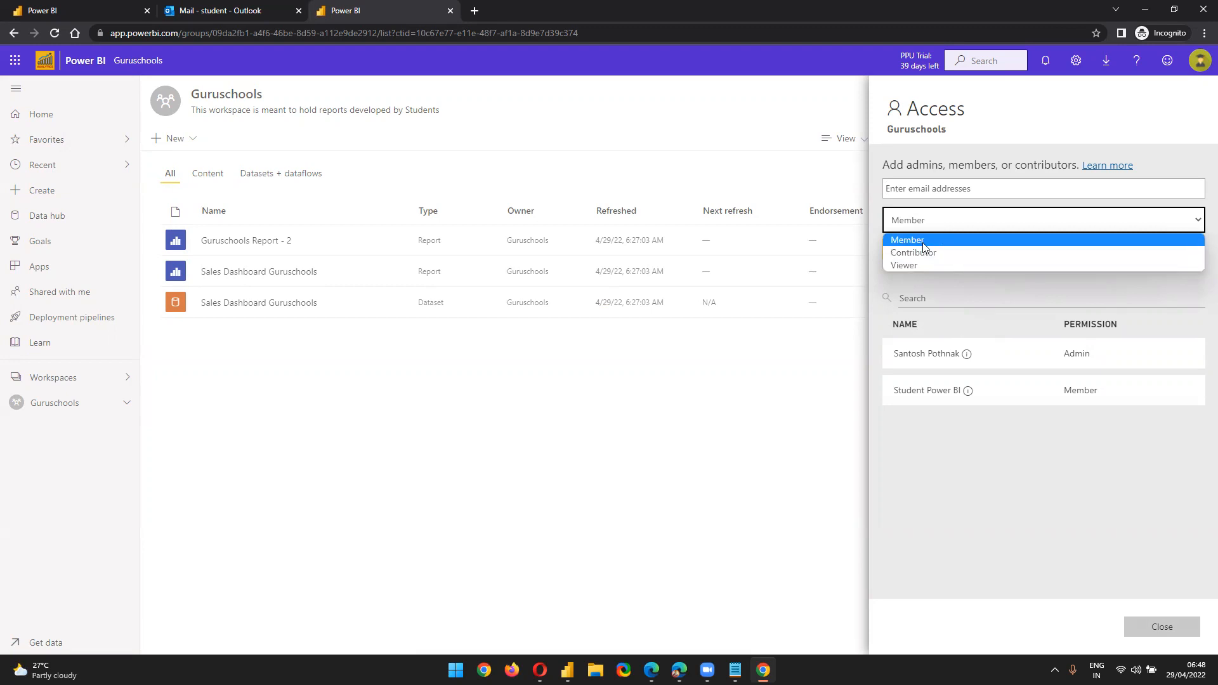
{"action": "left_click", "coordinate": [935, 188]}
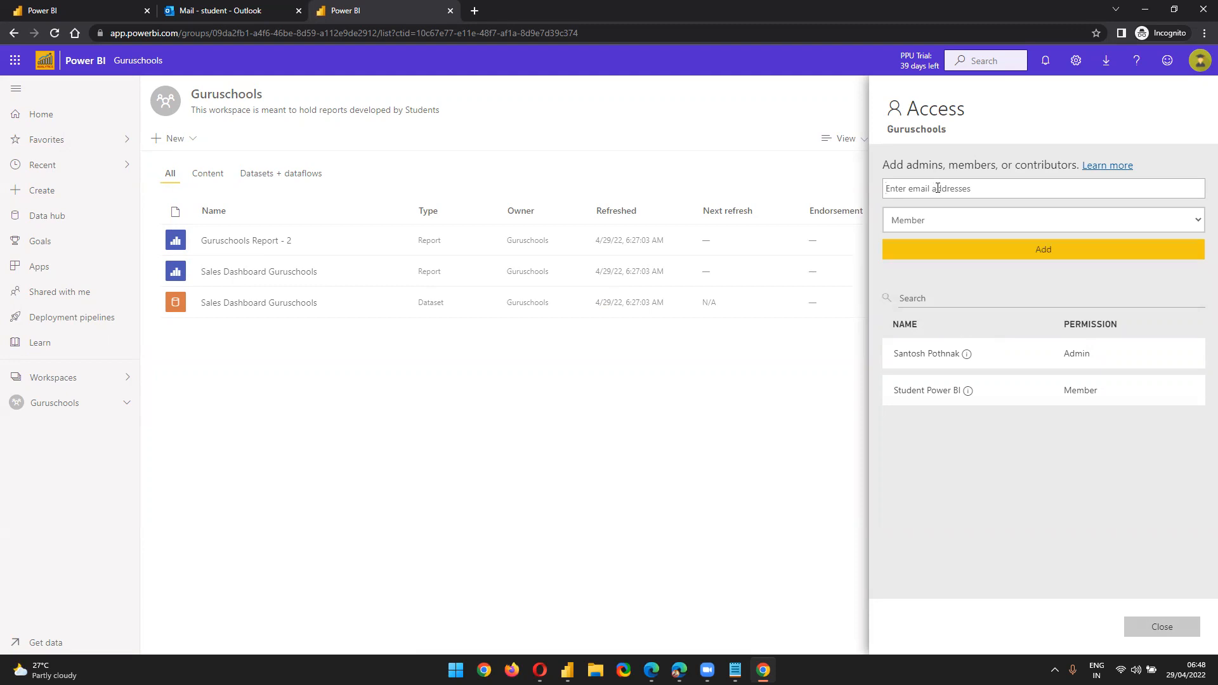
{"action": "type", "text": "d"}
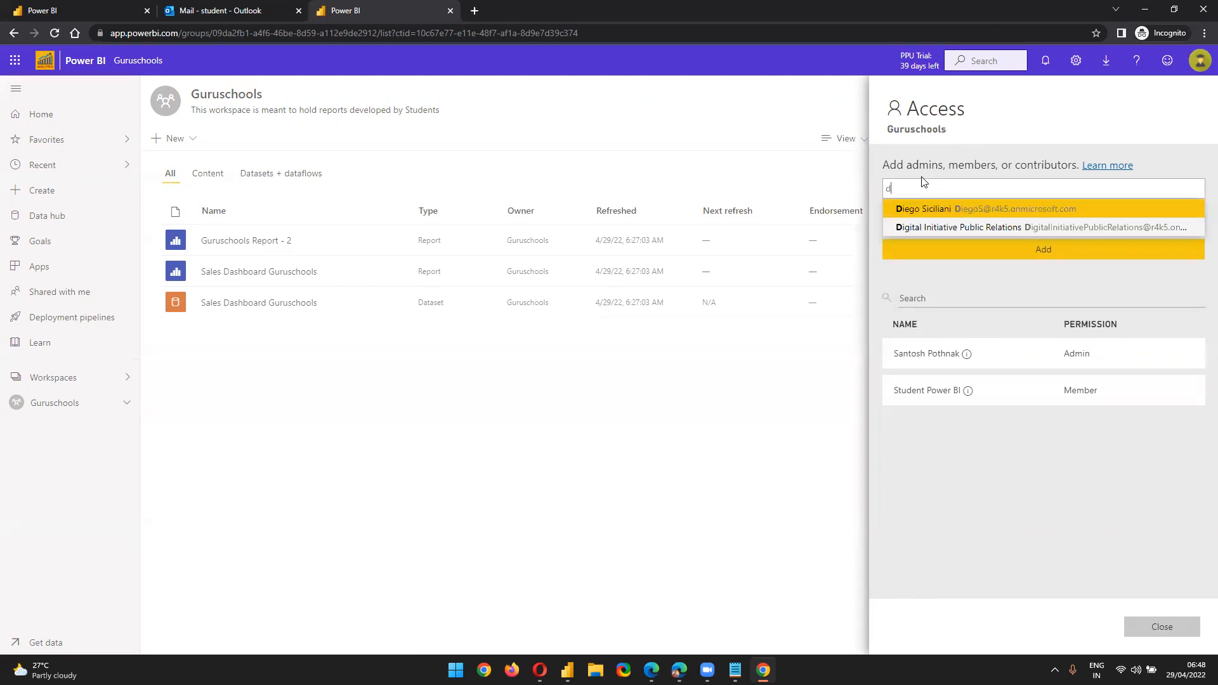
{"action": "left_click", "coordinate": [974, 230]}
{"action": "left_click", "coordinate": [975, 229]}
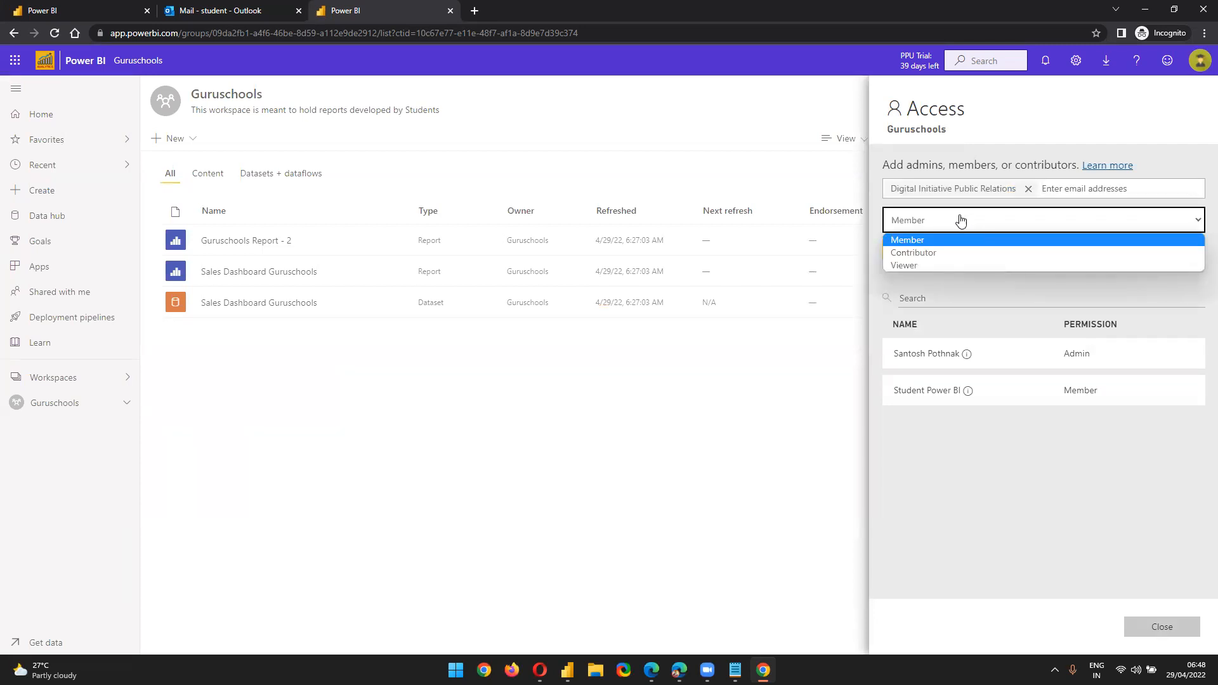
{"action": "left_click", "coordinate": [934, 253]}
{"action": "left_click", "coordinate": [1016, 263]}
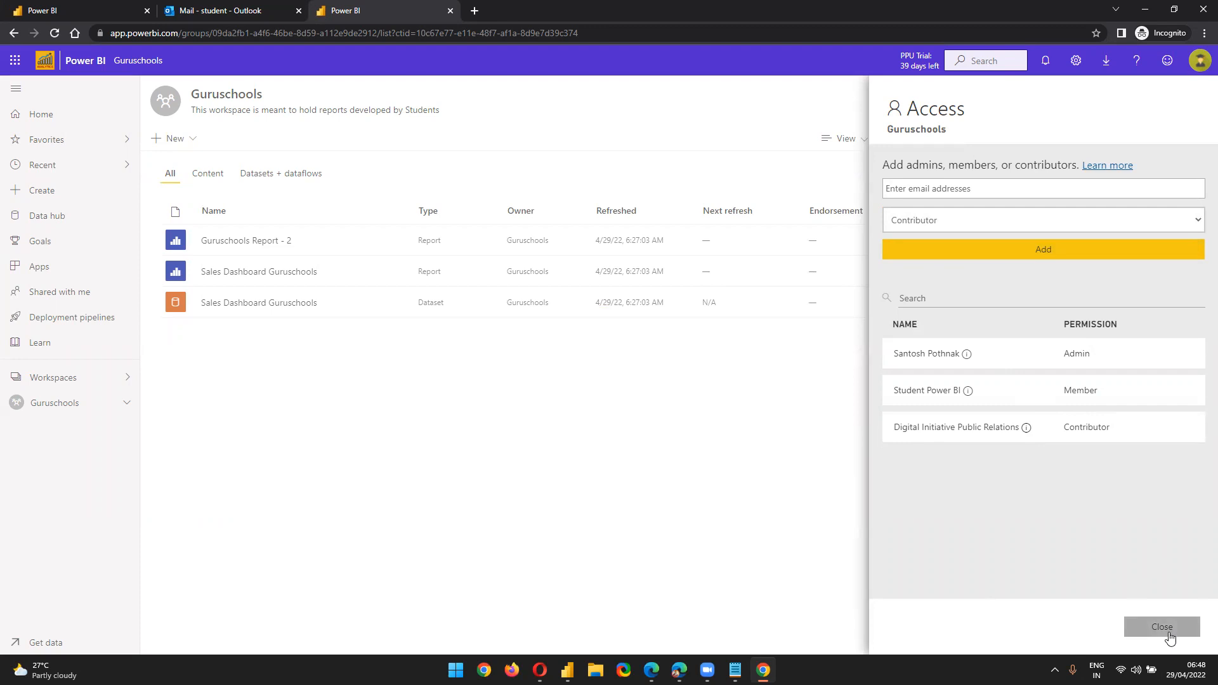
{"action": "left_click", "coordinate": [1169, 636]}
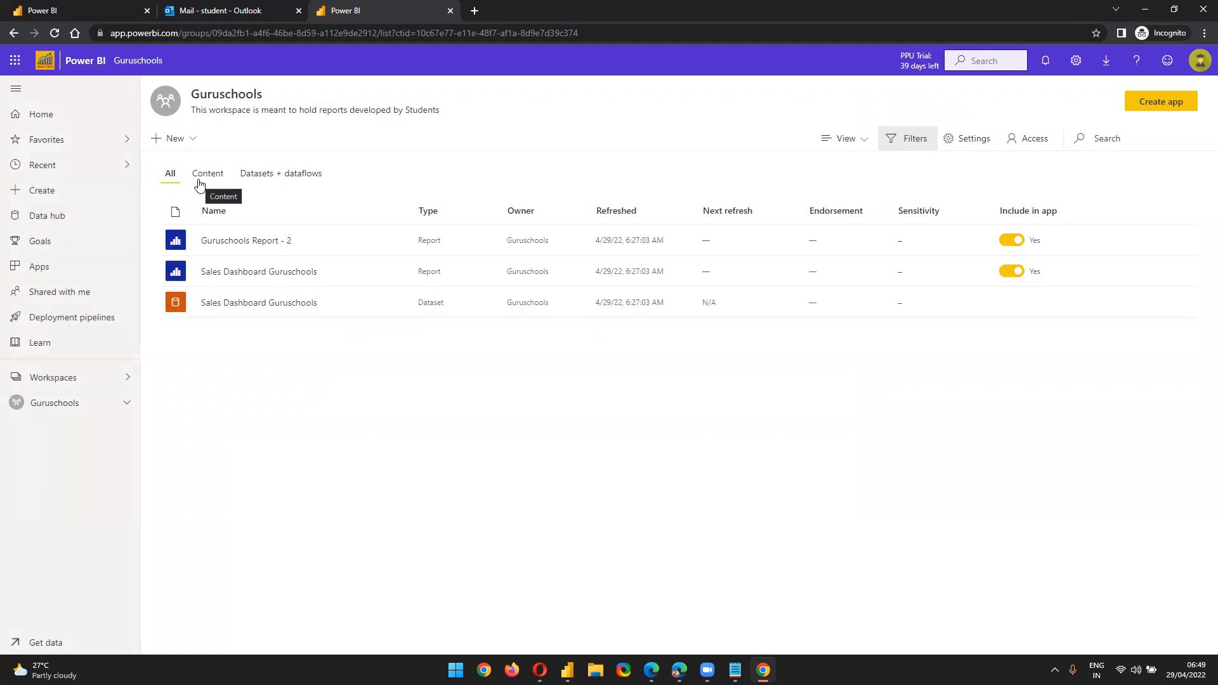
Check the available roles in the student's Access settings without changing anything
{"action": "left_click", "coordinate": [1015, 141]}
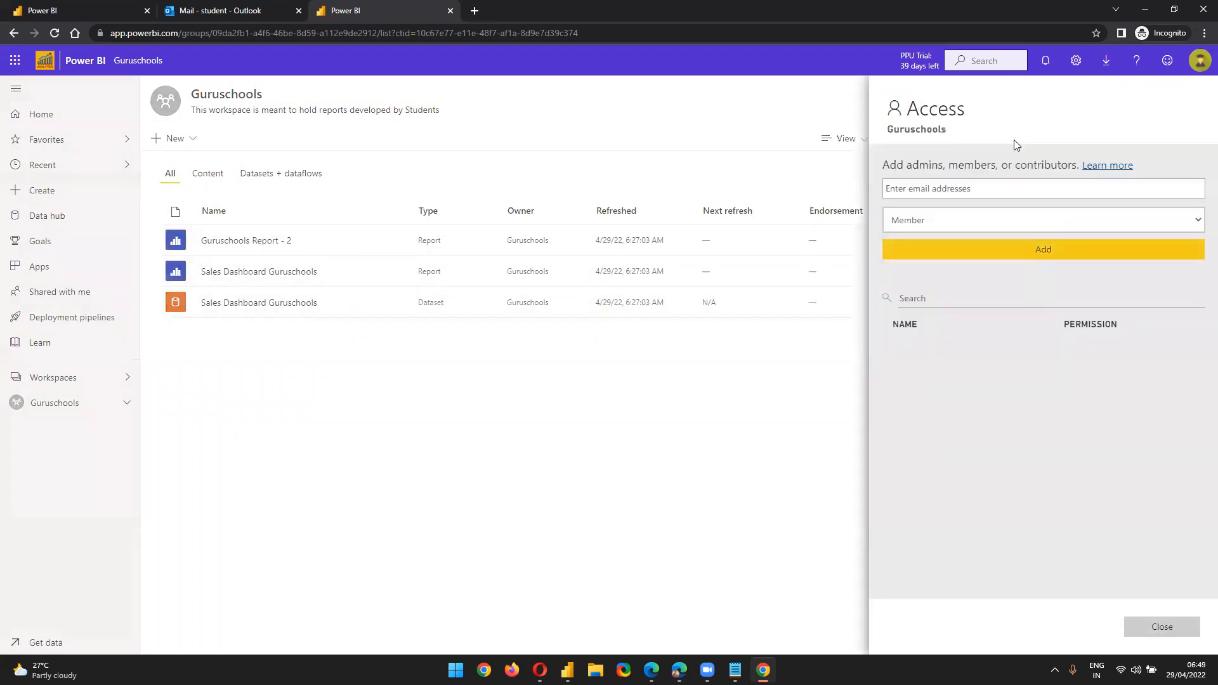
{"action": "left_click", "coordinate": [995, 221]}
{"action": "left_click", "coordinate": [744, 368]}
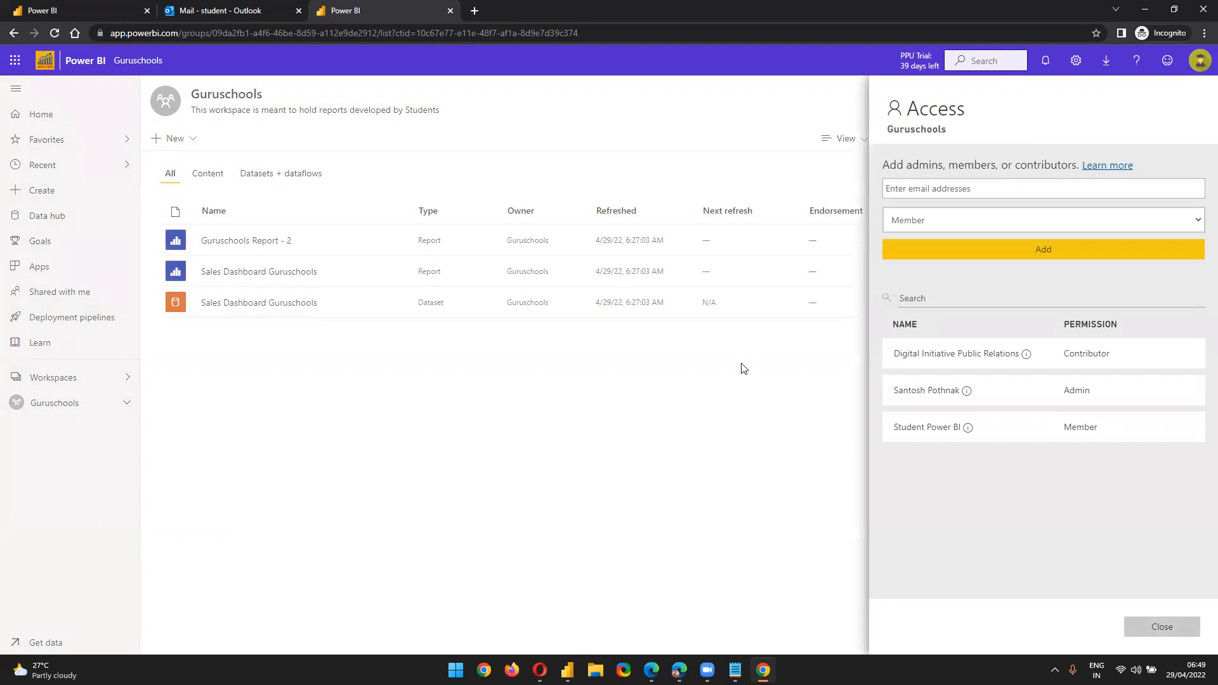
{"action": "left_click", "coordinate": [743, 369]}
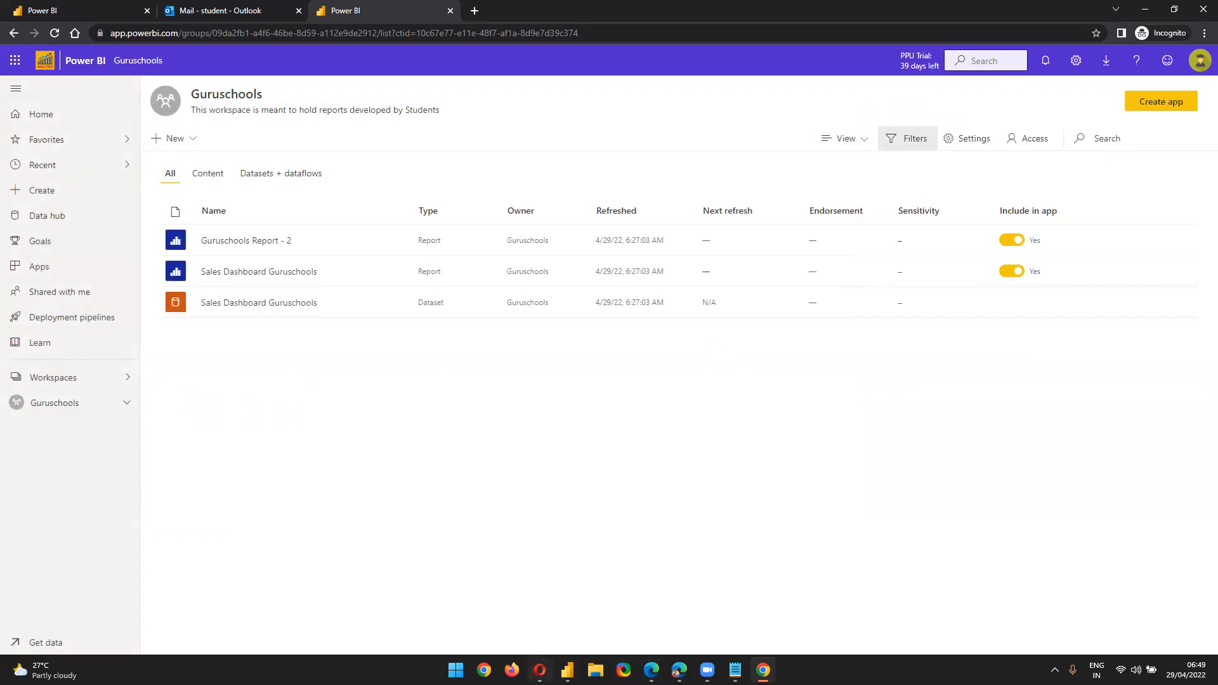
In the owner's window, make the student account an Admin of Guruschools
{"action": "left_click", "coordinate": [540, 669]}
{"action": "left_click", "coordinate": [1035, 164]}
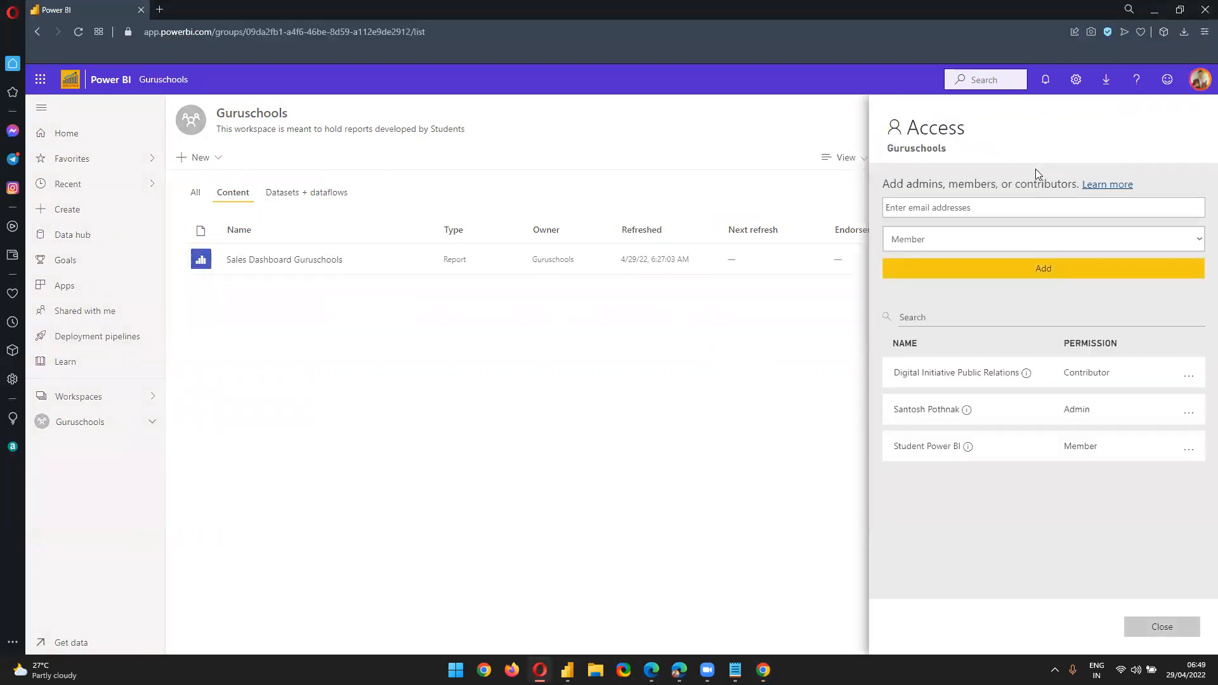
{"action": "left_click", "coordinate": [1187, 449]}
{"action": "left_click", "coordinate": [1126, 462]}
{"action": "left_click", "coordinate": [1159, 627]}
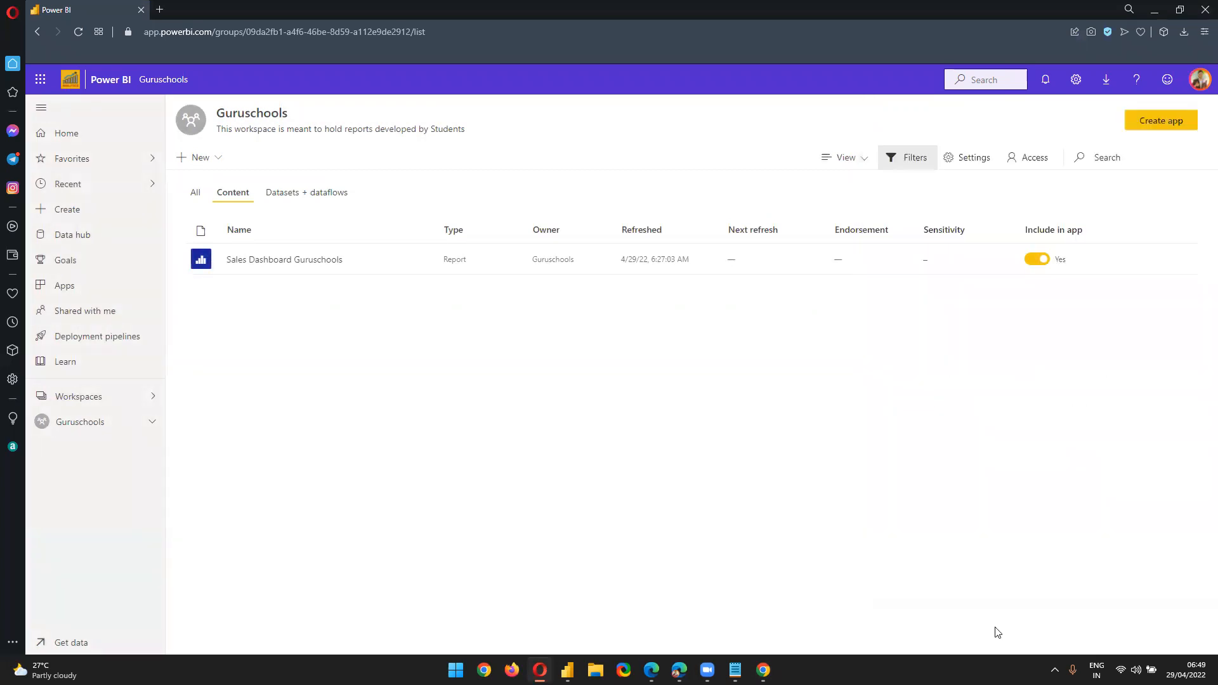
Reload the student's session and confirm the new Admin role in the Access settings
{"action": "left_click", "coordinate": [763, 670]}
{"action": "left_click", "coordinate": [56, 33]}
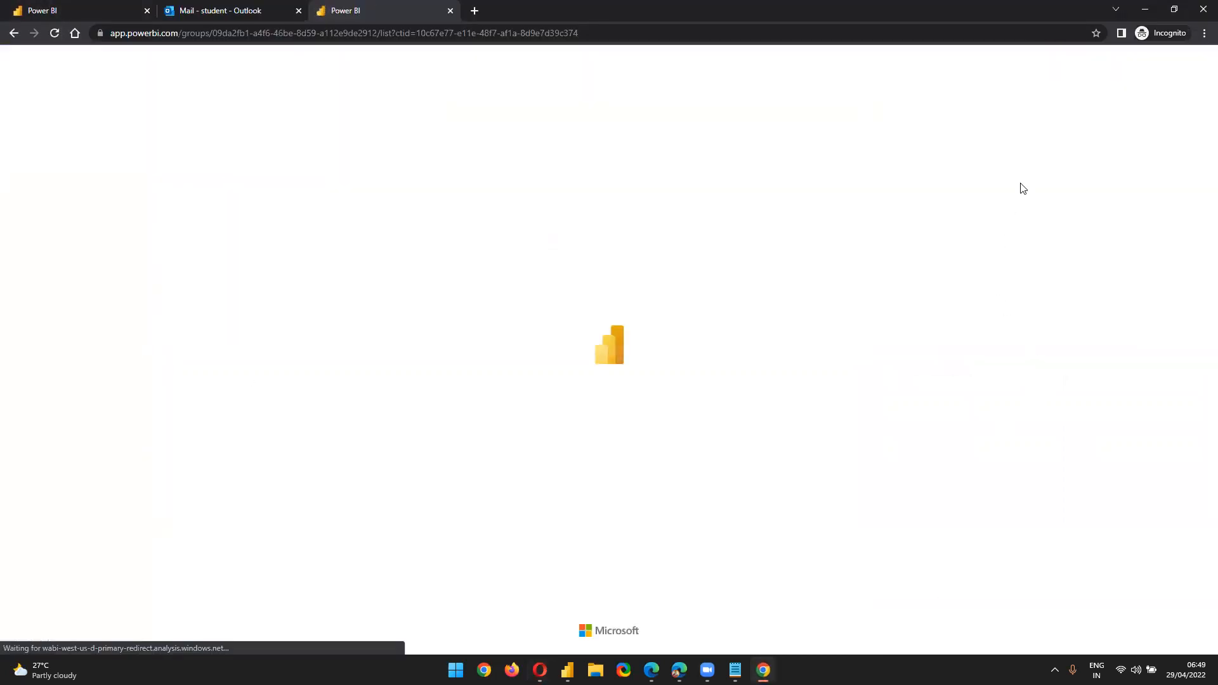
{"action": "left_click", "coordinate": [1031, 141]}
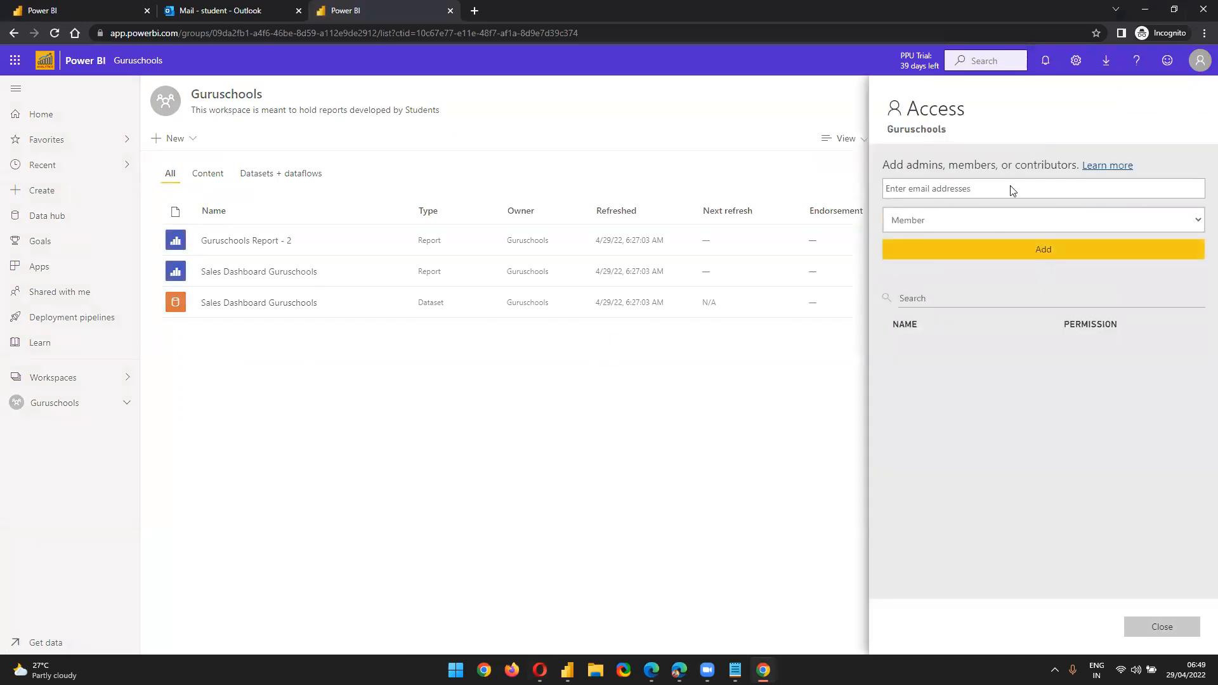
{"action": "left_click", "coordinate": [968, 253]}
{"action": "left_click", "coordinate": [966, 247]}
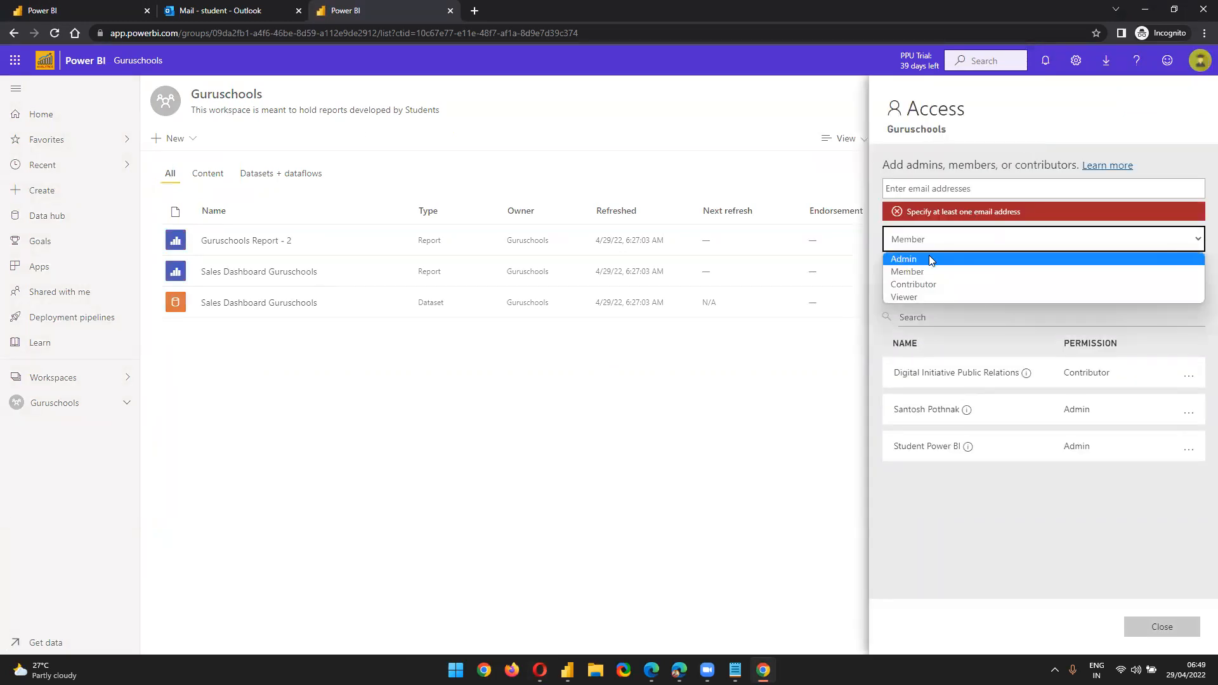
{"action": "left_click", "coordinate": [801, 424]}
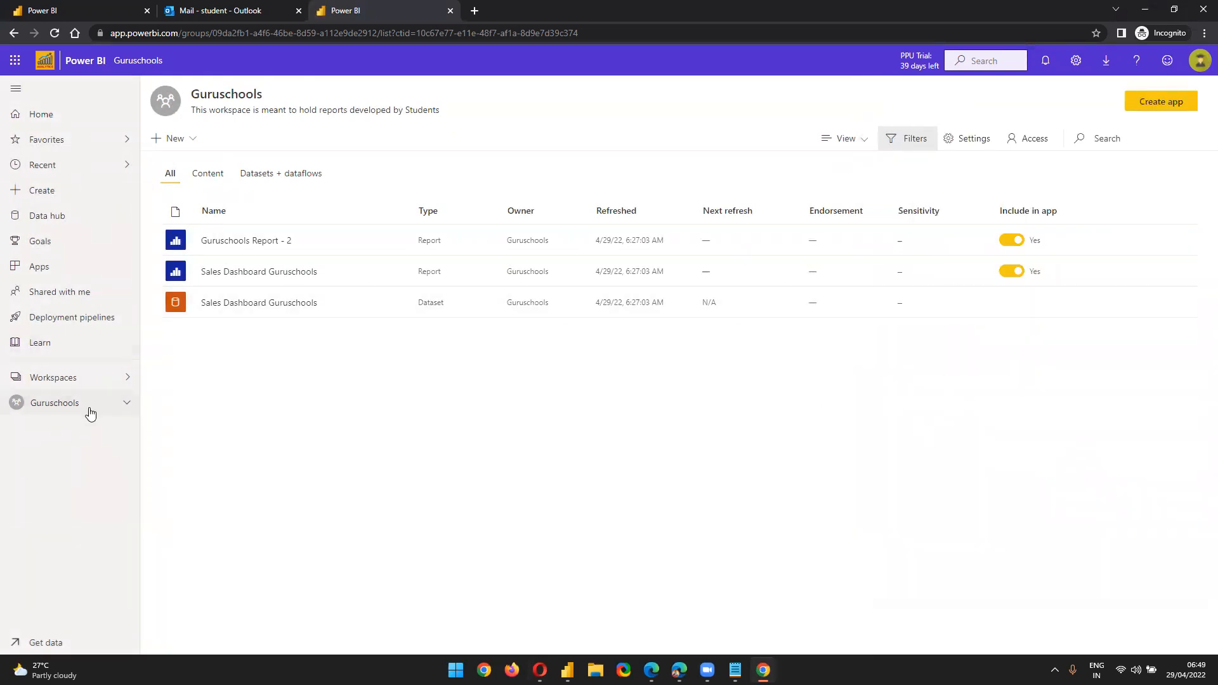
Check the Guruschools options in the Workspaces list, then filter the workspace contents to reports only
{"action": "left_click", "coordinate": [85, 379]}
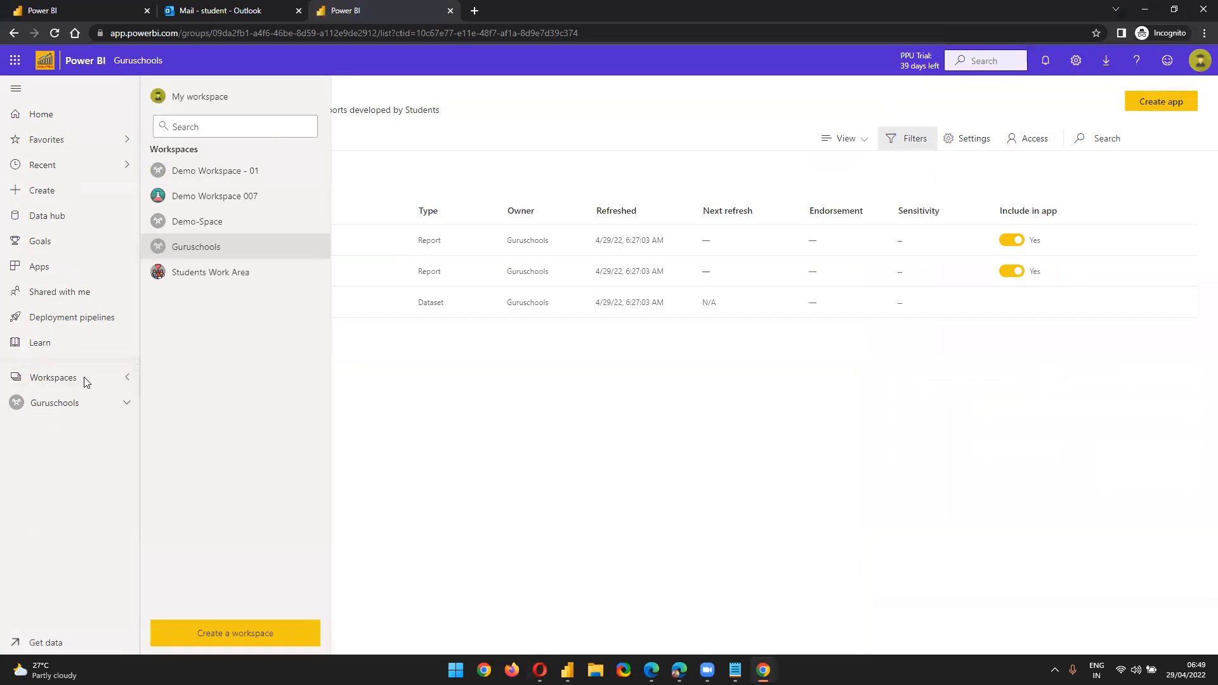
{"action": "left_click", "coordinate": [321, 246]}
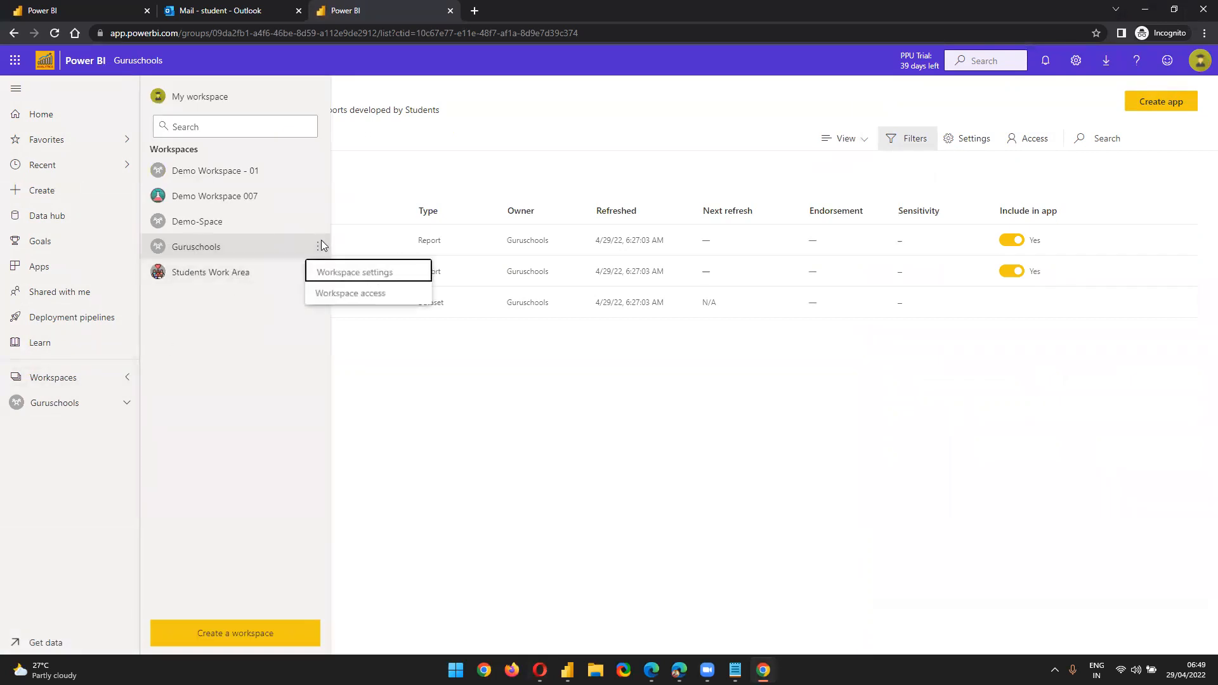
{"action": "left_click", "coordinate": [248, 245]}
{"action": "left_click", "coordinate": [228, 243]}
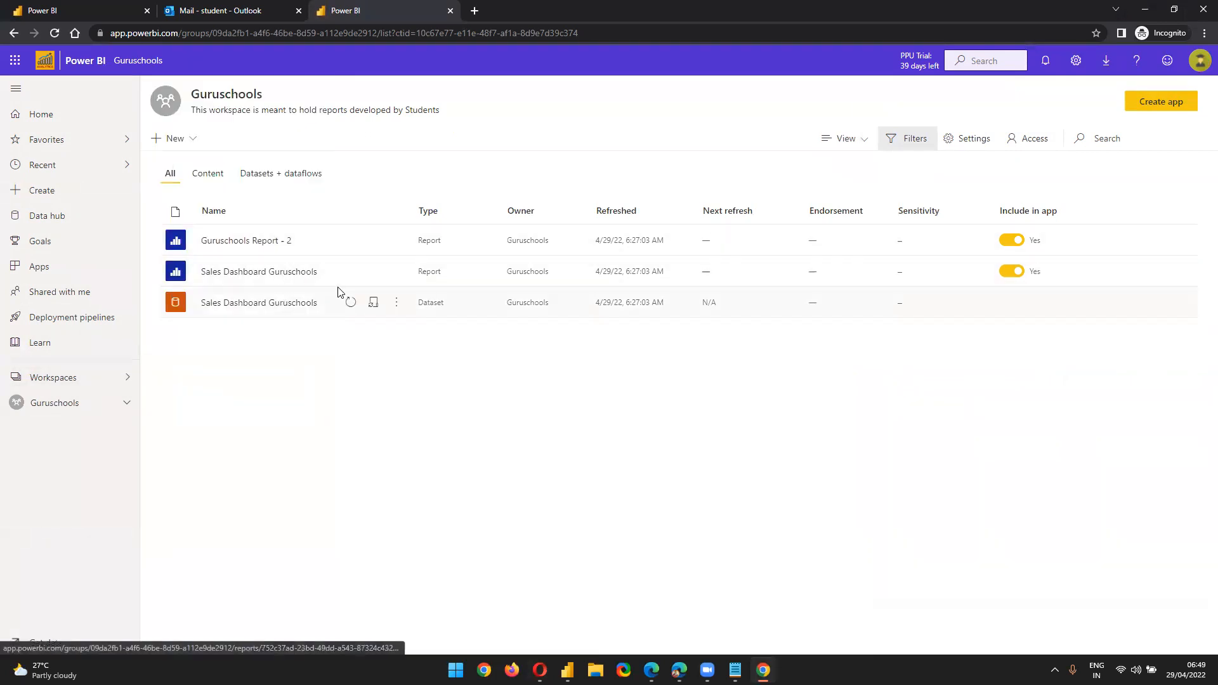
{"action": "left_click", "coordinate": [220, 181]}
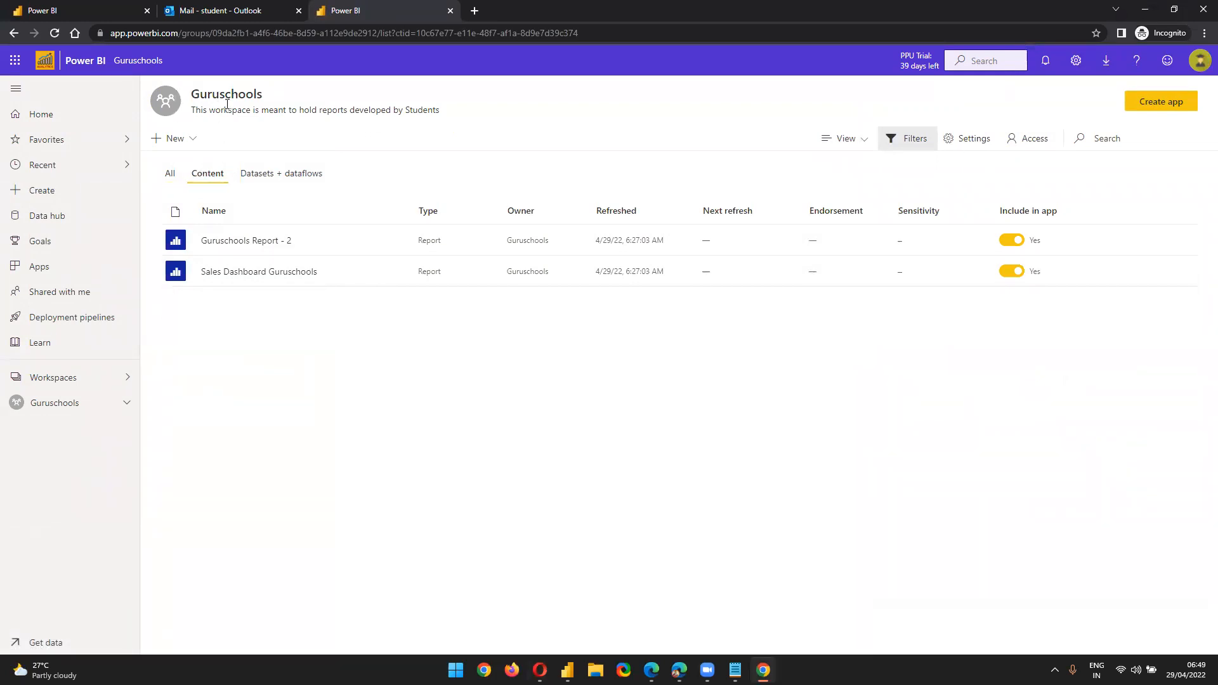
{"action": "left_click", "coordinate": [261, 179]}
{"action": "left_click", "coordinate": [213, 175]}
Open the Sales Dashboard Guruschools report and copy the signed-in account's e-mail from the account panel
{"action": "left_click", "coordinate": [236, 273]}
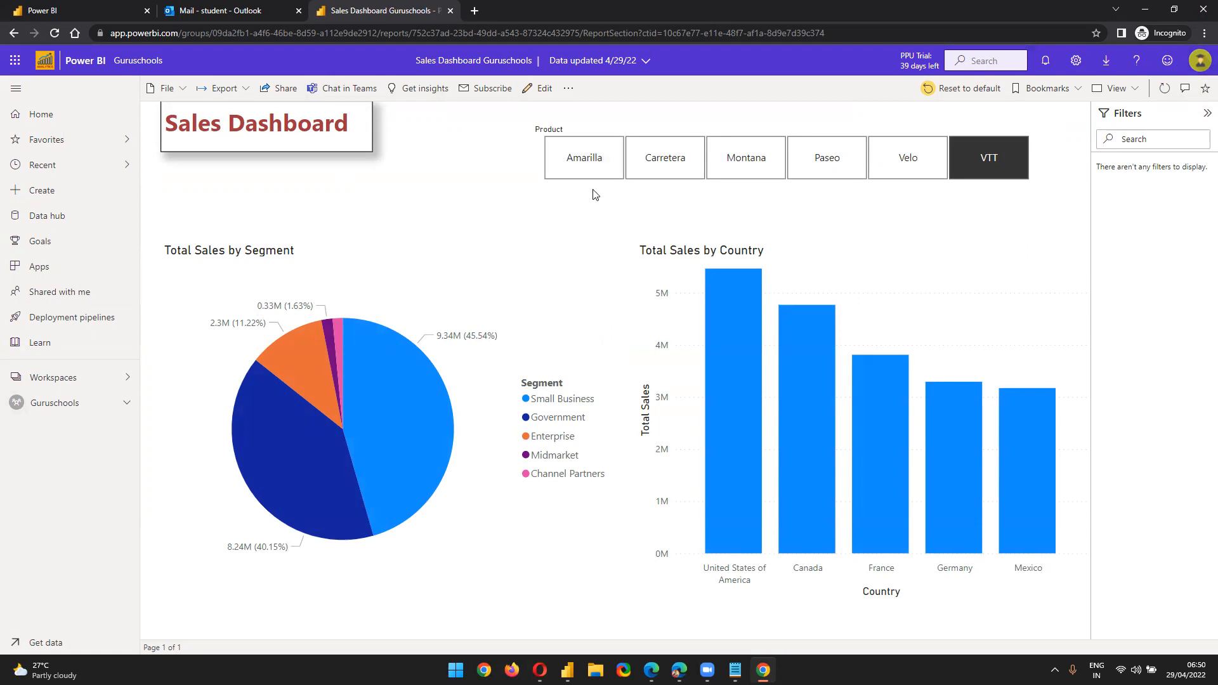
{"action": "left_click", "coordinate": [1199, 61]}
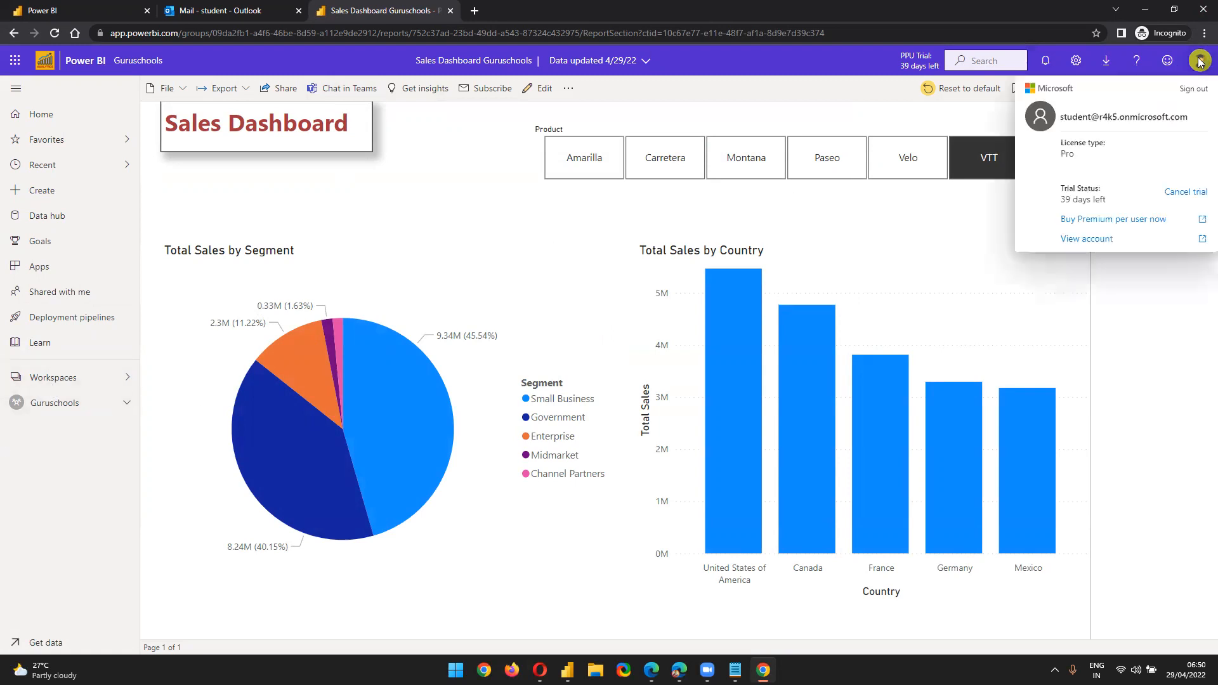
{"action": "triple_click", "coordinate": [1064, 124]}
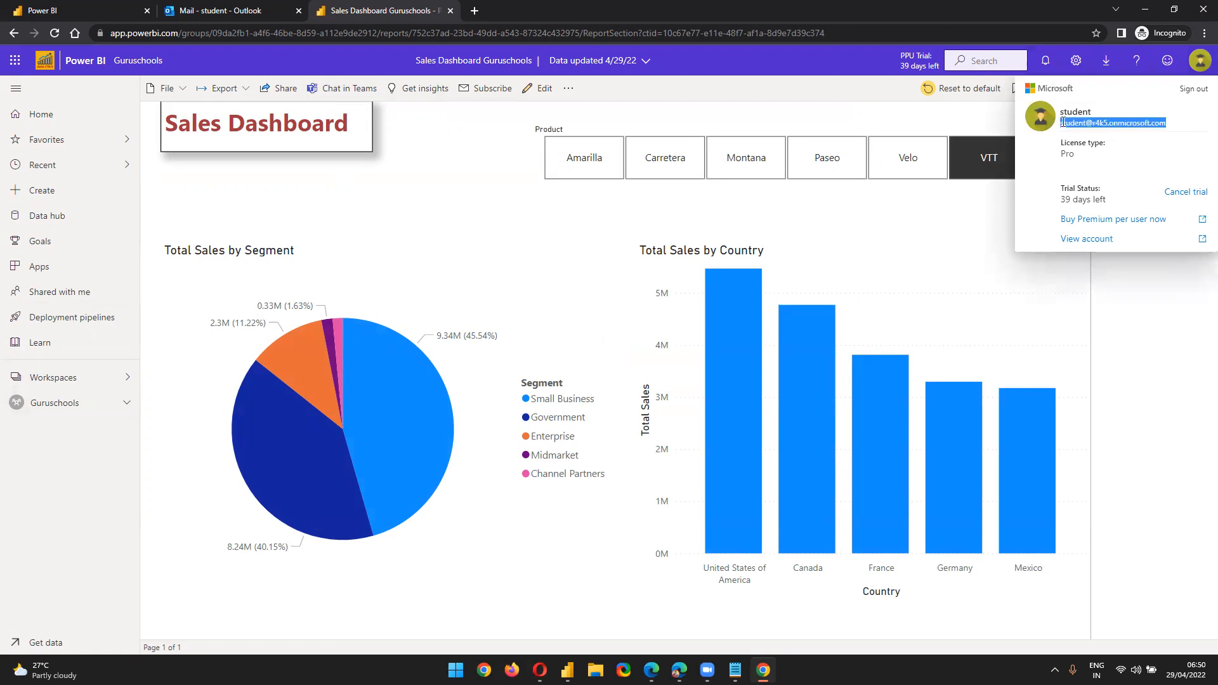
{"action": "right_click", "coordinate": [1072, 125]}
{"action": "left_click", "coordinate": [843, 130]}
{"action": "left_click", "coordinate": [736, 670]}
{"action": "left_click", "coordinate": [662, 444]}
{"action": "key", "text": "Return"}
{"action": "key", "text": "Return"}
{"action": "key", "text": "Return"}
{"action": "key", "text": "ctrl+v"}
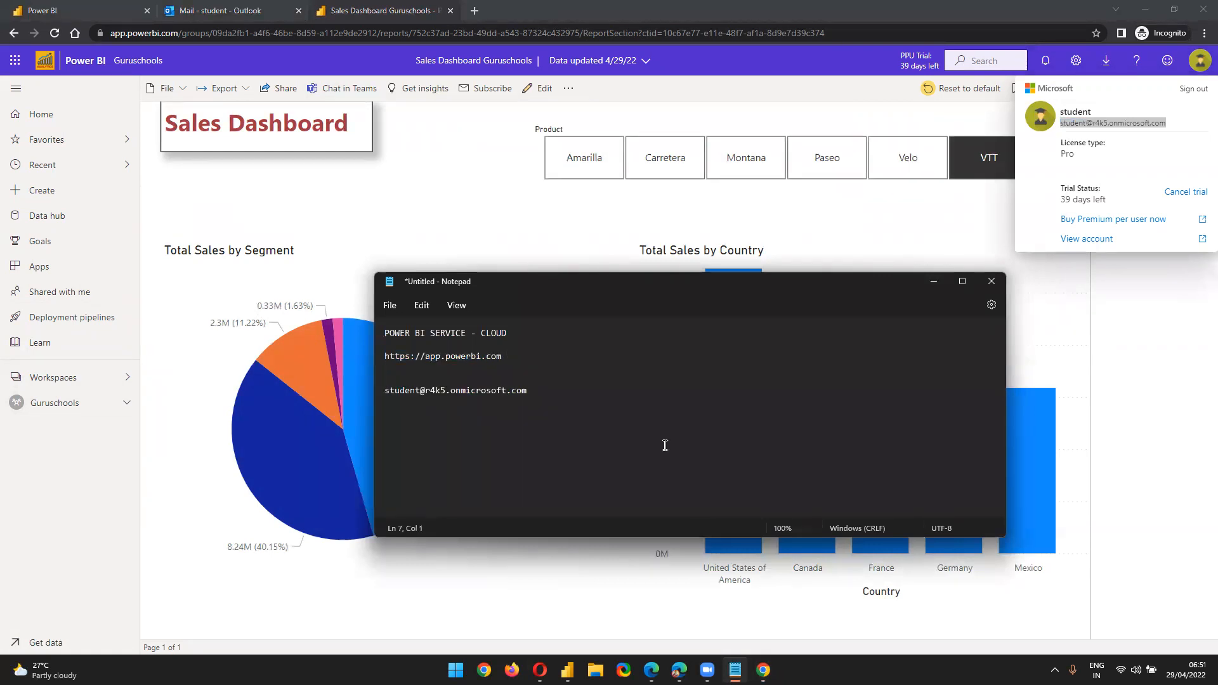
Label the pasted account 'Business User' and add the admin account's address labelled 'Developer' above it
{"action": "left_click", "coordinate": [591, 381]}
{"action": "type", "text": "siness User"}
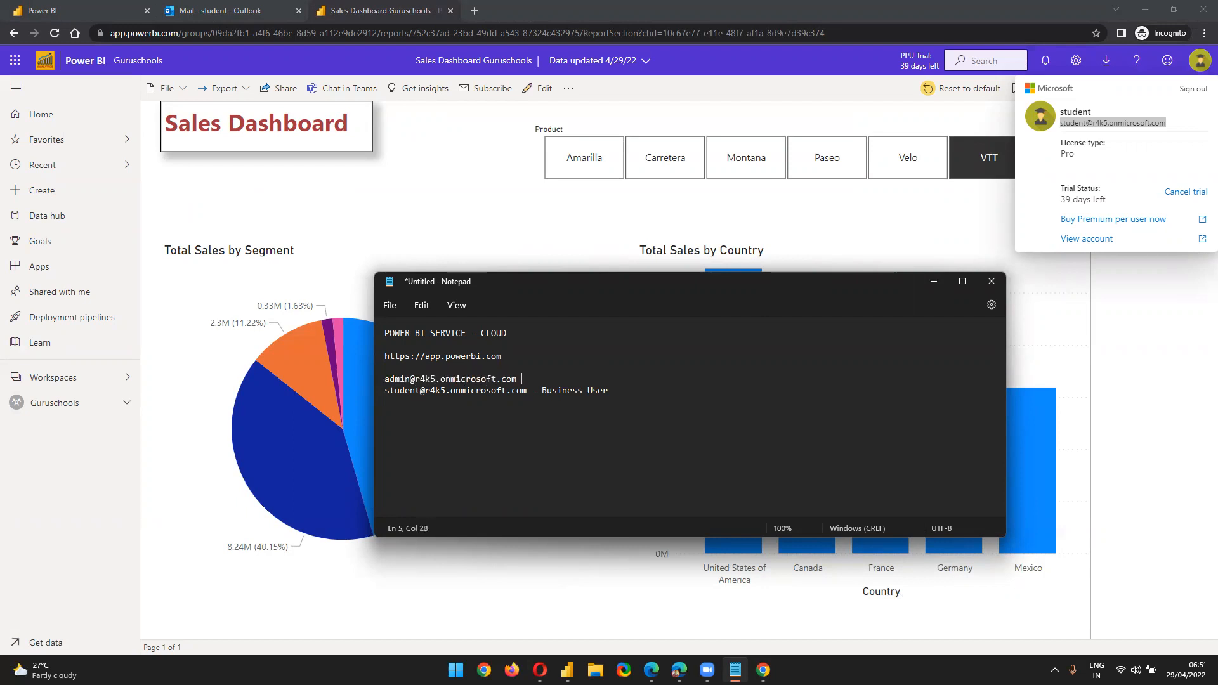
{"action": "type", "text": "- Developer"}
{"action": "key", "text": "Return"}
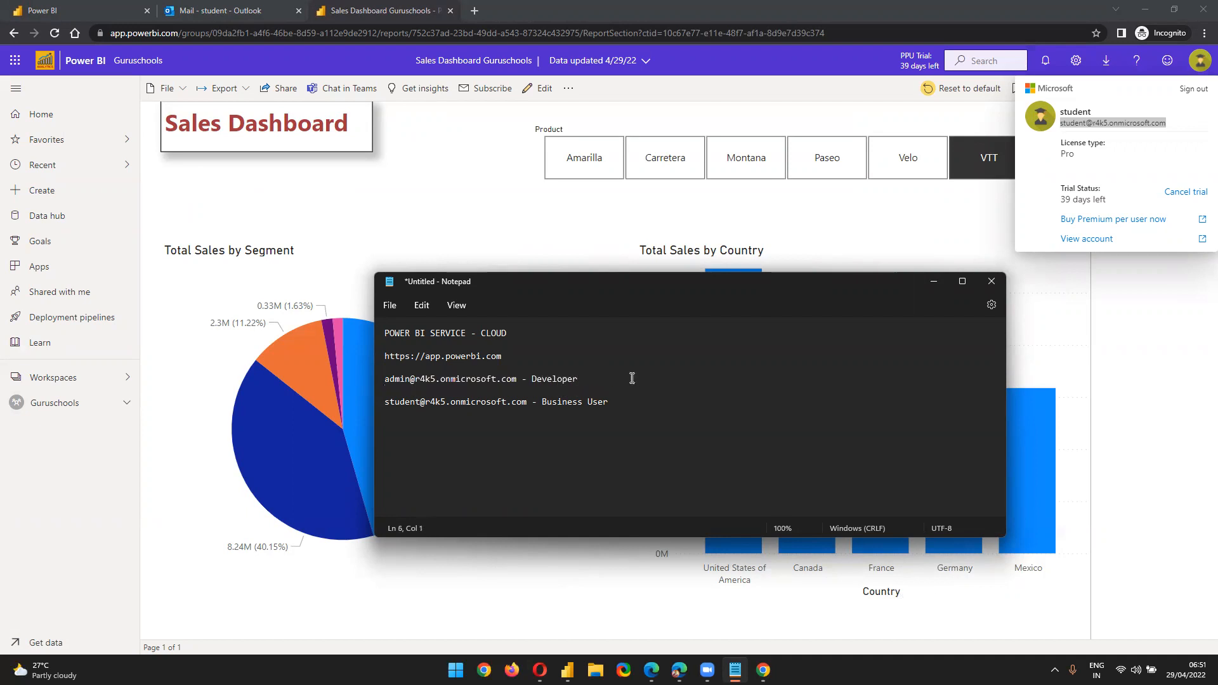
Select the admin account's address in the notes, then bring the Outlook inbox forward
{"action": "left_click", "coordinate": [379, 376]}
{"action": "left_click", "coordinate": [407, 378]}
{"action": "double_click", "coordinate": [390, 380]}
{"action": "left_click_drag", "start_coordinate": [517, 379], "coordinate": [380, 374]}
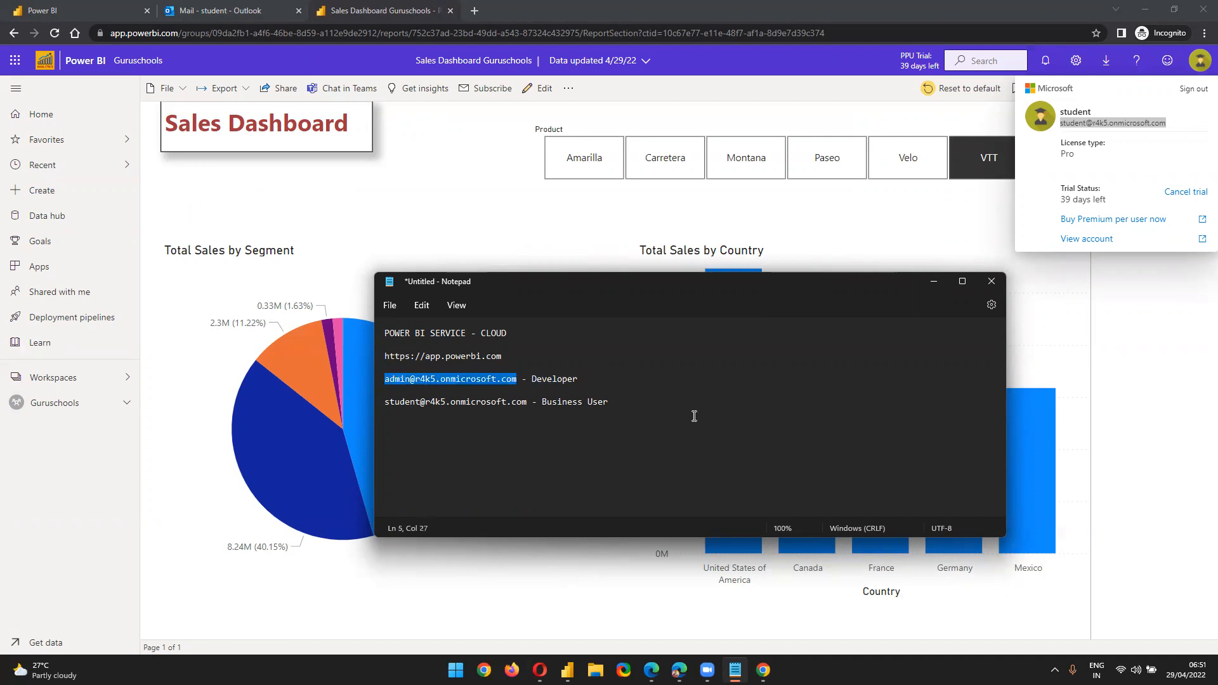
{"action": "left_click", "coordinate": [619, 379]}
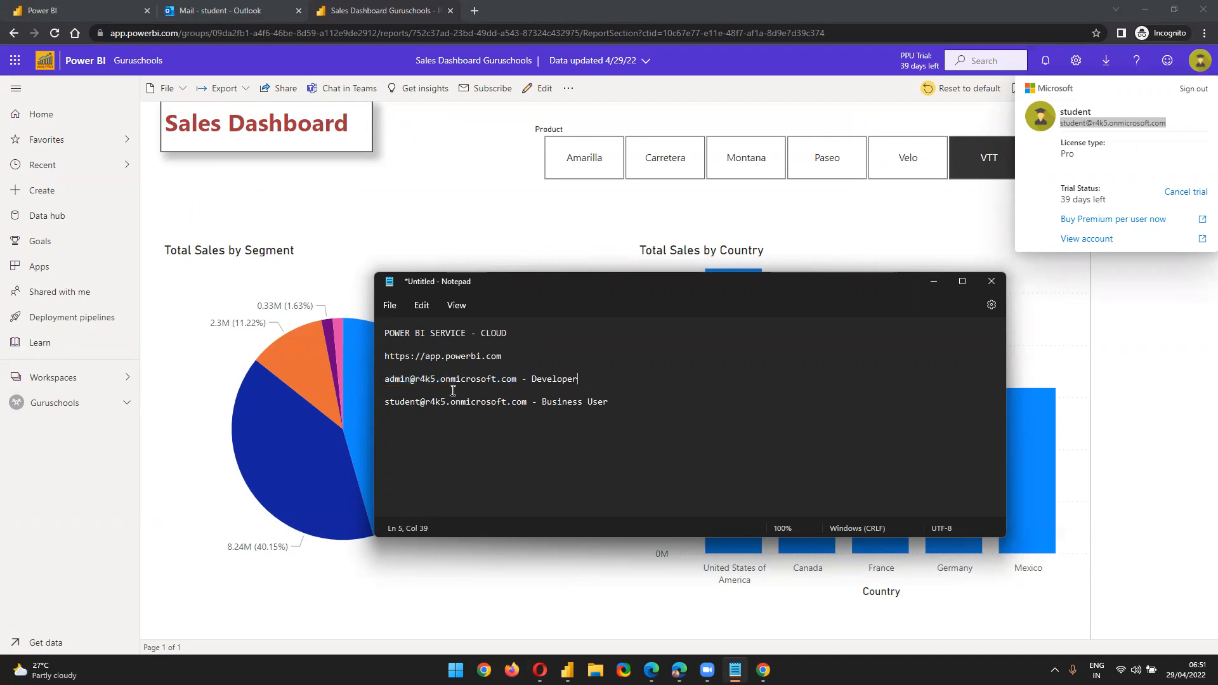
{"action": "left_click", "coordinate": [246, 9]}
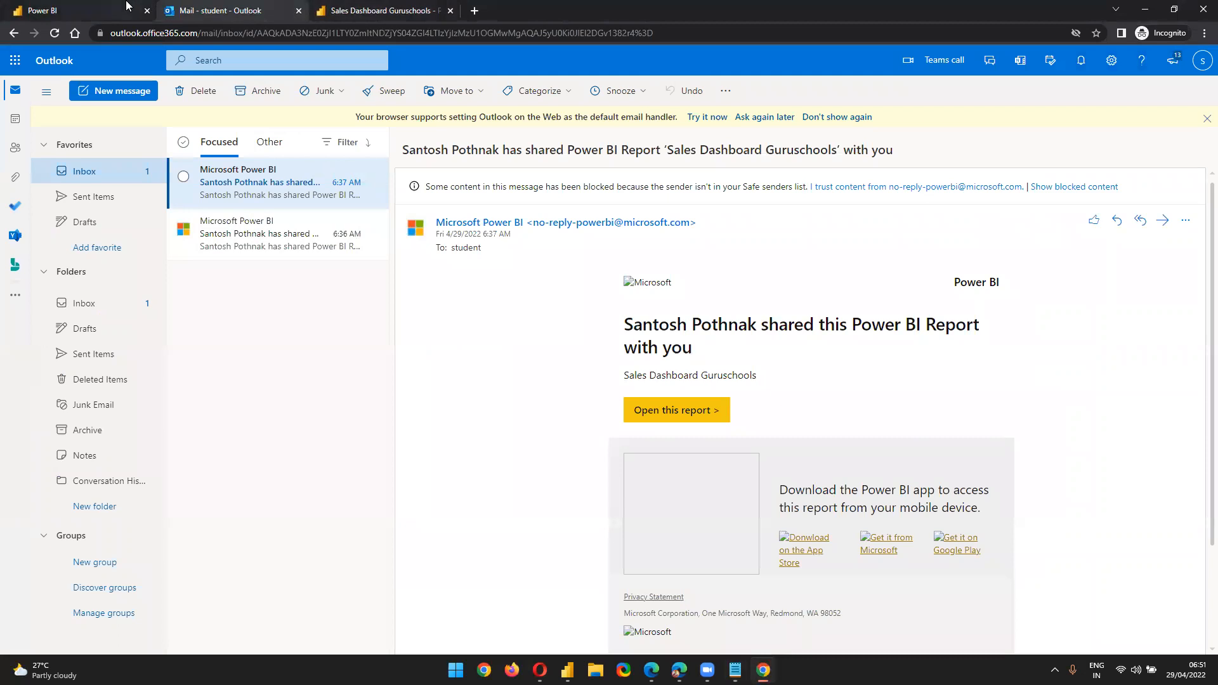
Move between the Power BI home page, the notes and the Sales Dashboard Guruschools report
{"action": "left_click", "coordinate": [76, 10]}
{"action": "key", "text": "alt+Tab"}
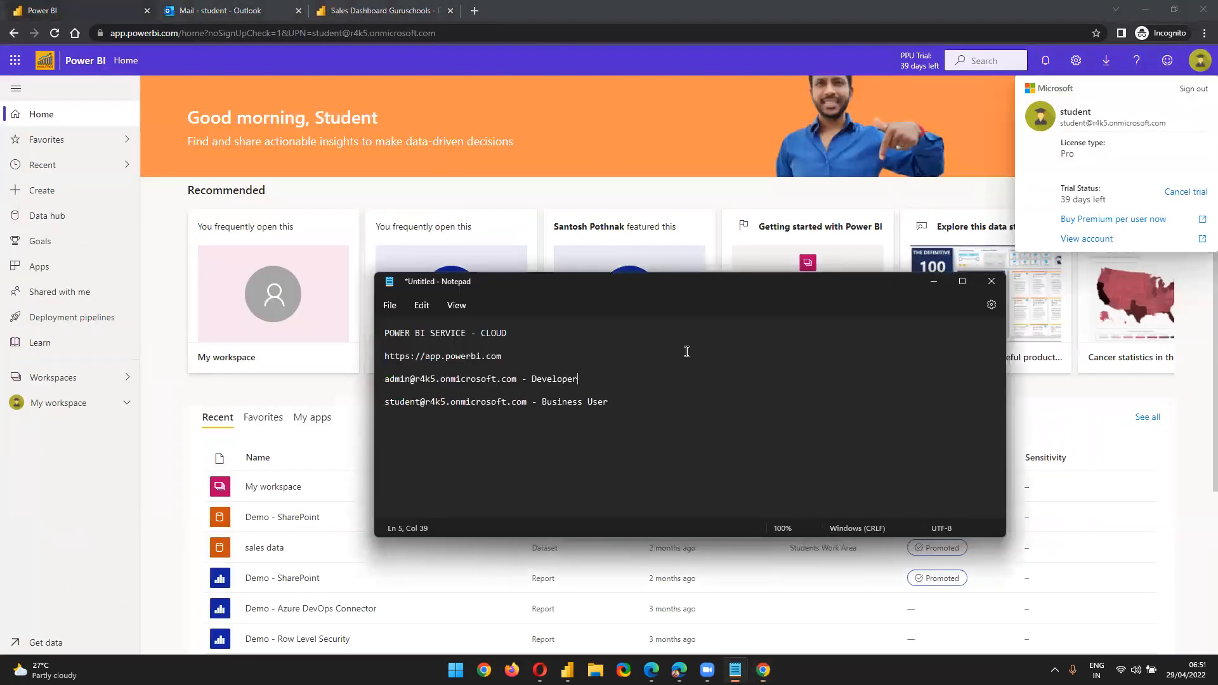
{"action": "left_click_drag", "start_coordinate": [383, 402], "coordinate": [644, 418]}
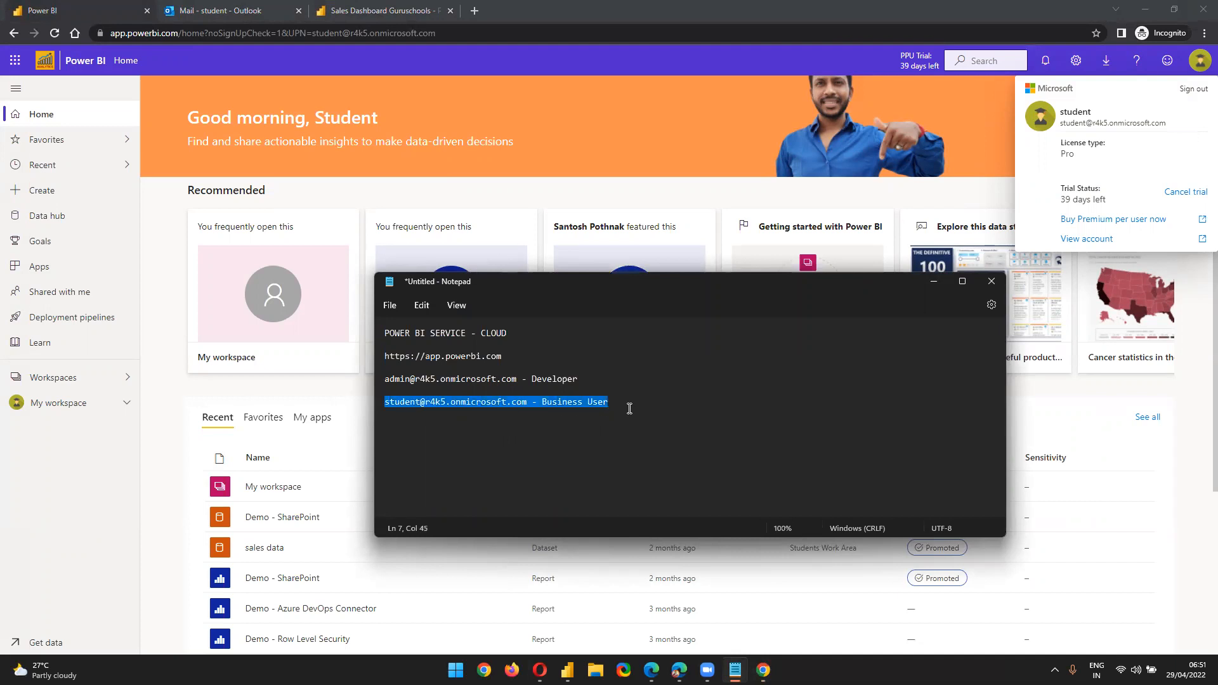
{"action": "left_click", "coordinate": [330, 10]}
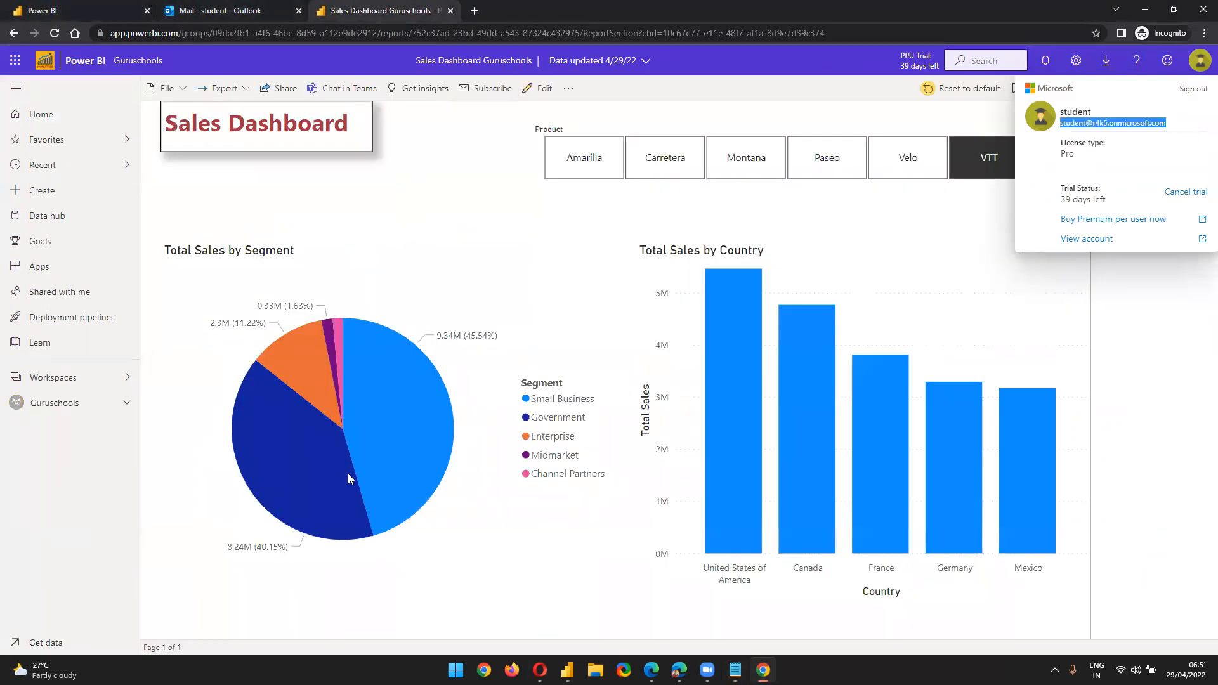
{"action": "left_click", "coordinate": [1102, 113]}
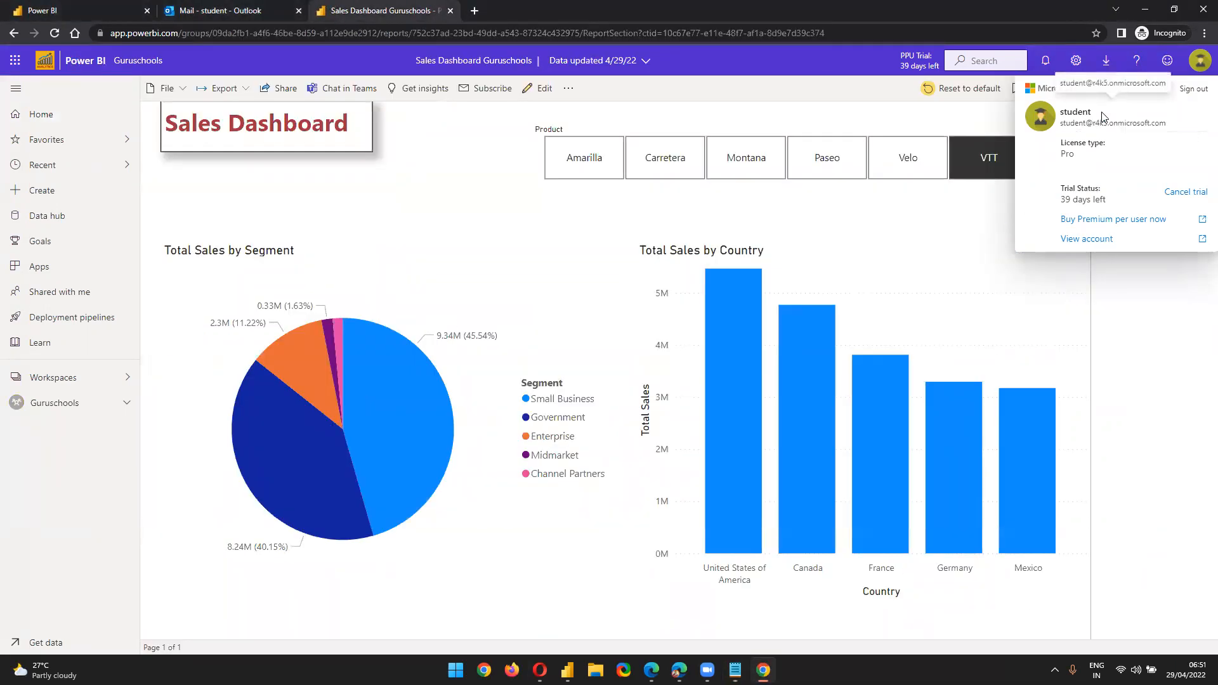
{"action": "key", "text": "alt+Tab"}
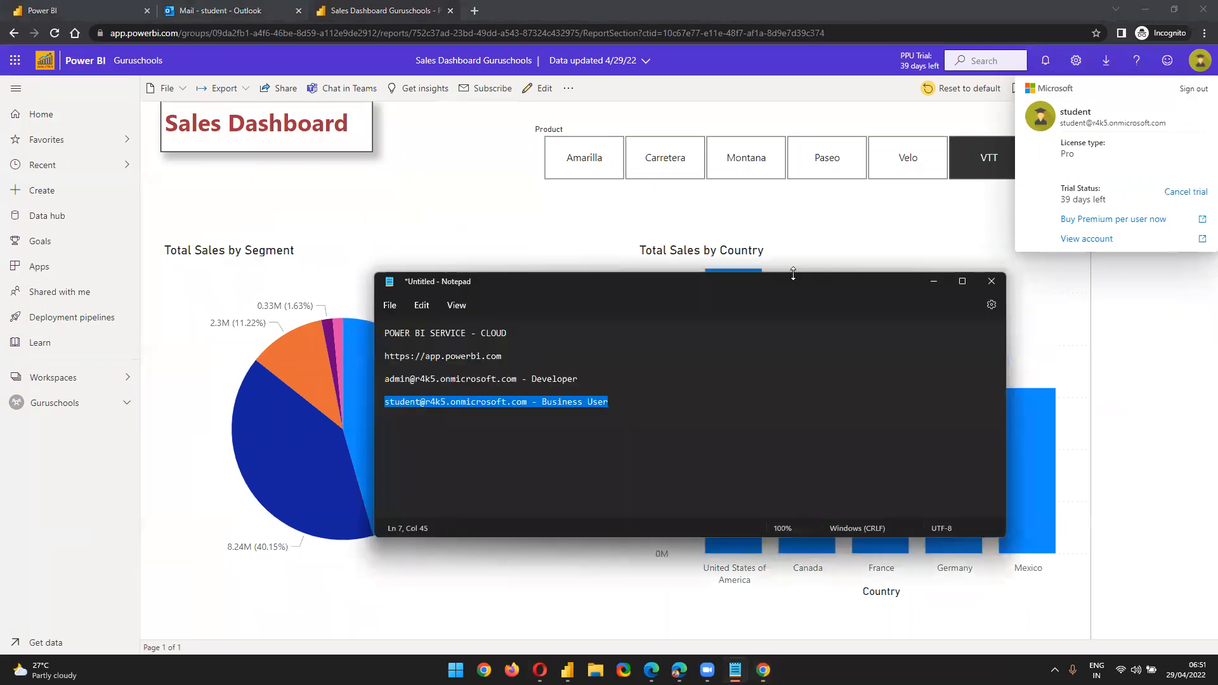
In the notes, select the Business User account line and then just its e-mail address
{"action": "left_click", "coordinate": [430, 444]}
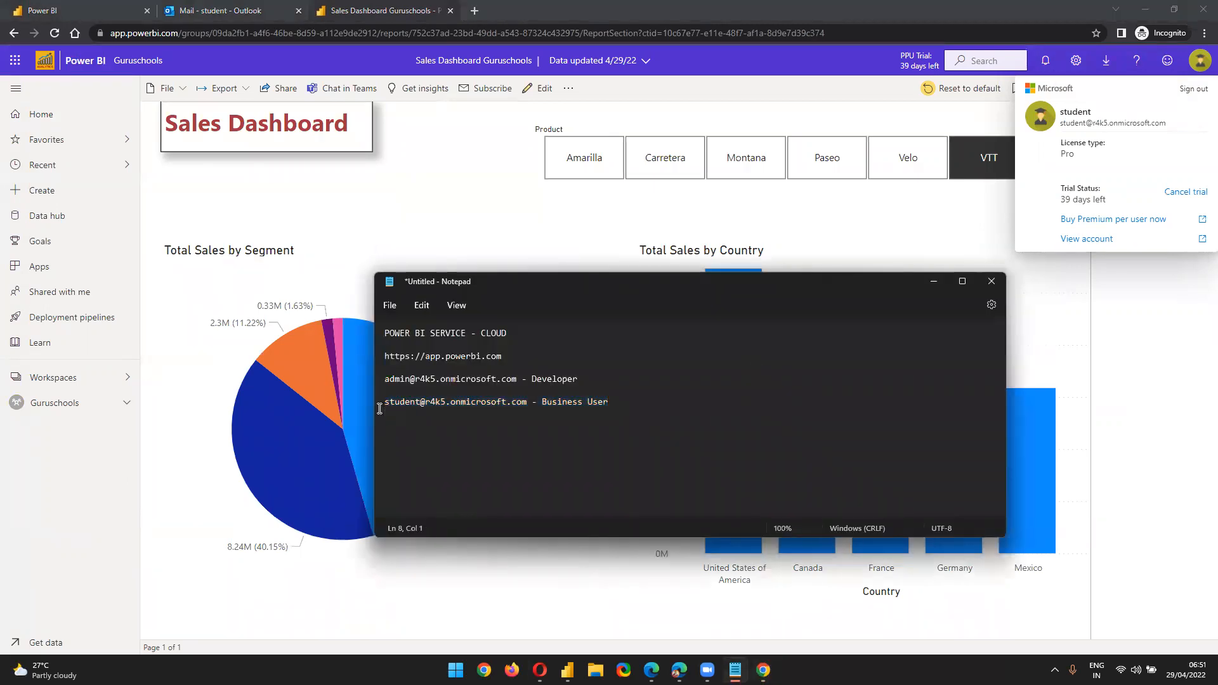
{"action": "left_click_drag", "start_coordinate": [385, 402], "coordinate": [610, 403]}
{"action": "left_click", "coordinate": [594, 381]}
{"action": "left_click_drag", "start_coordinate": [386, 401], "coordinate": [529, 404]}
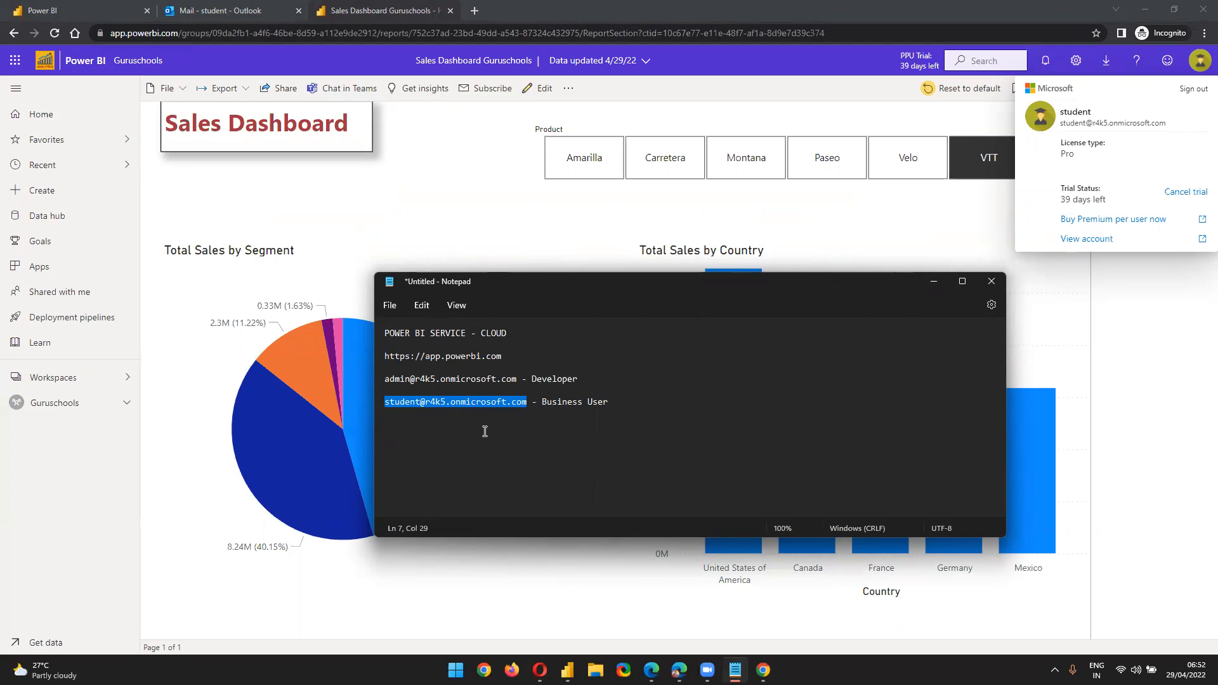
In the notes, select the business user's e-mail and add an empty line after the Business User entry
{"action": "left_click", "coordinate": [456, 429]}
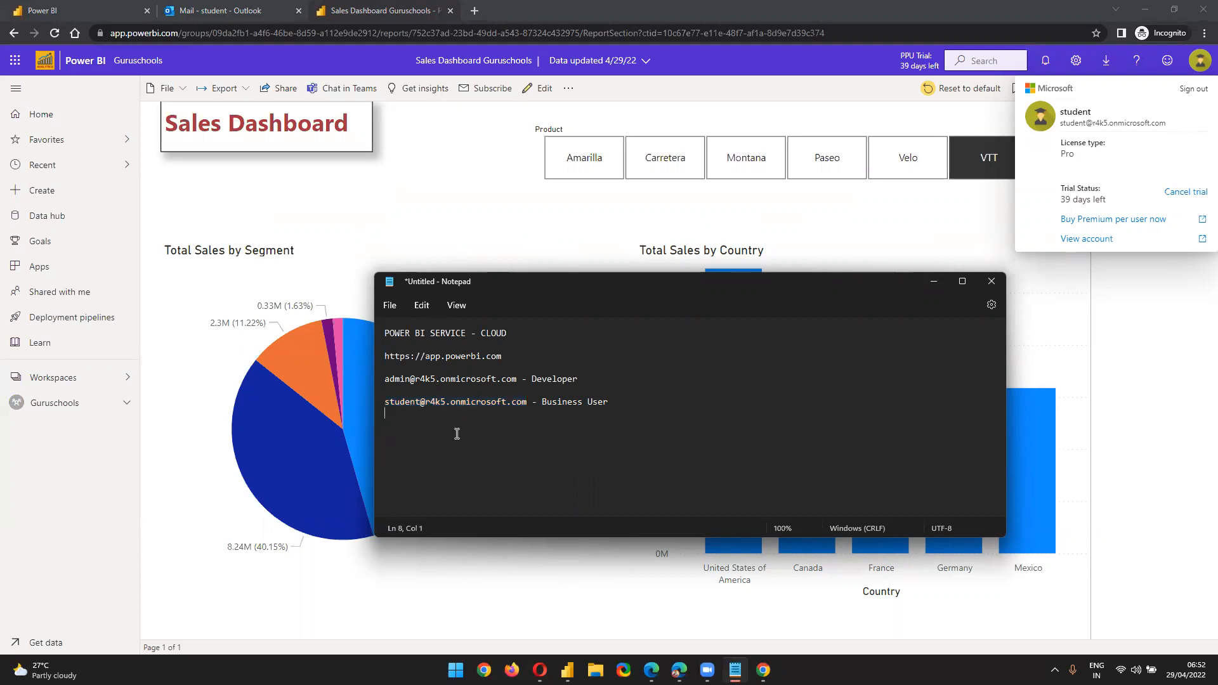
{"action": "left_click_drag", "start_coordinate": [528, 401], "coordinate": [372, 404]}
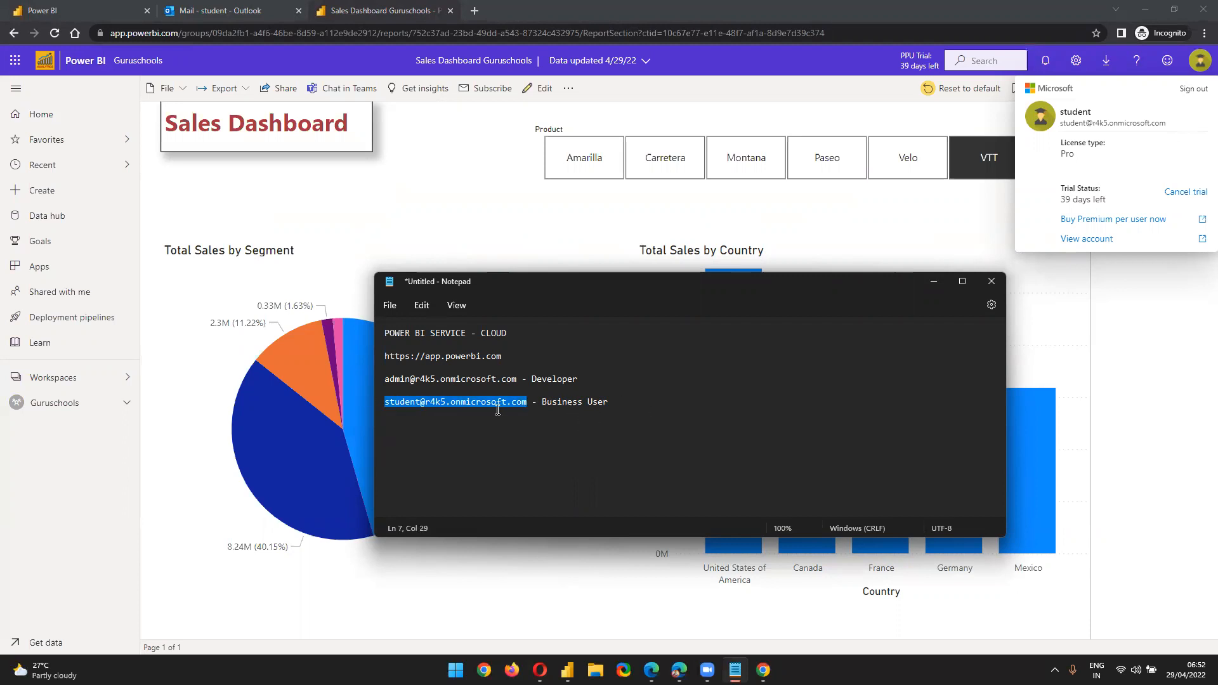
{"action": "left_click", "coordinate": [624, 404]}
{"action": "key", "text": "Return"}
{"action": "key", "text": "Return"}
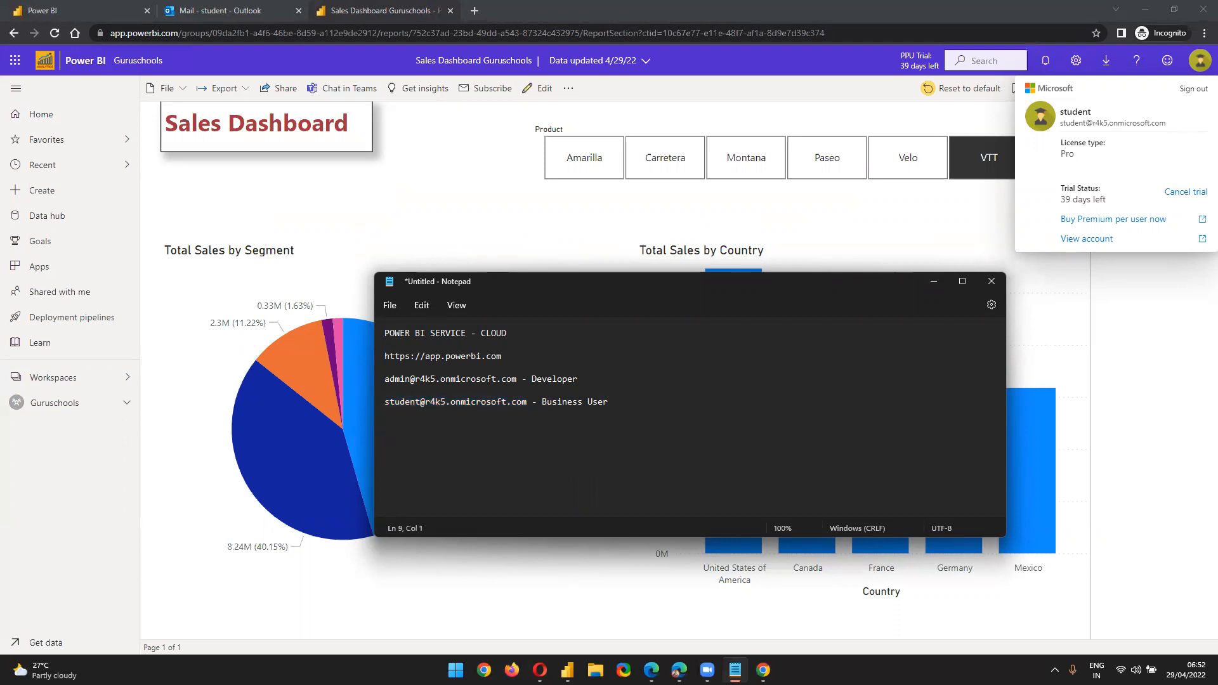
Back in the report, select the report URL and signed-in account e-mail, then close the account panel
{"action": "left_click", "coordinate": [435, 182]}
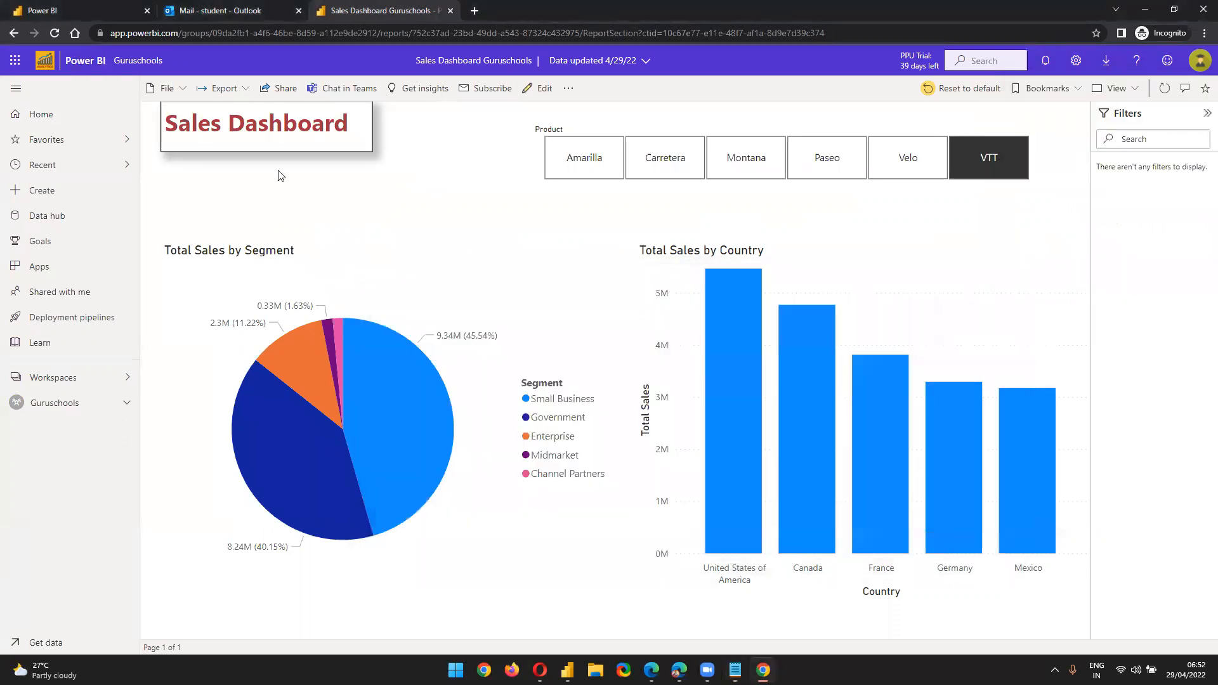
{"action": "left_click", "coordinate": [1199, 58]}
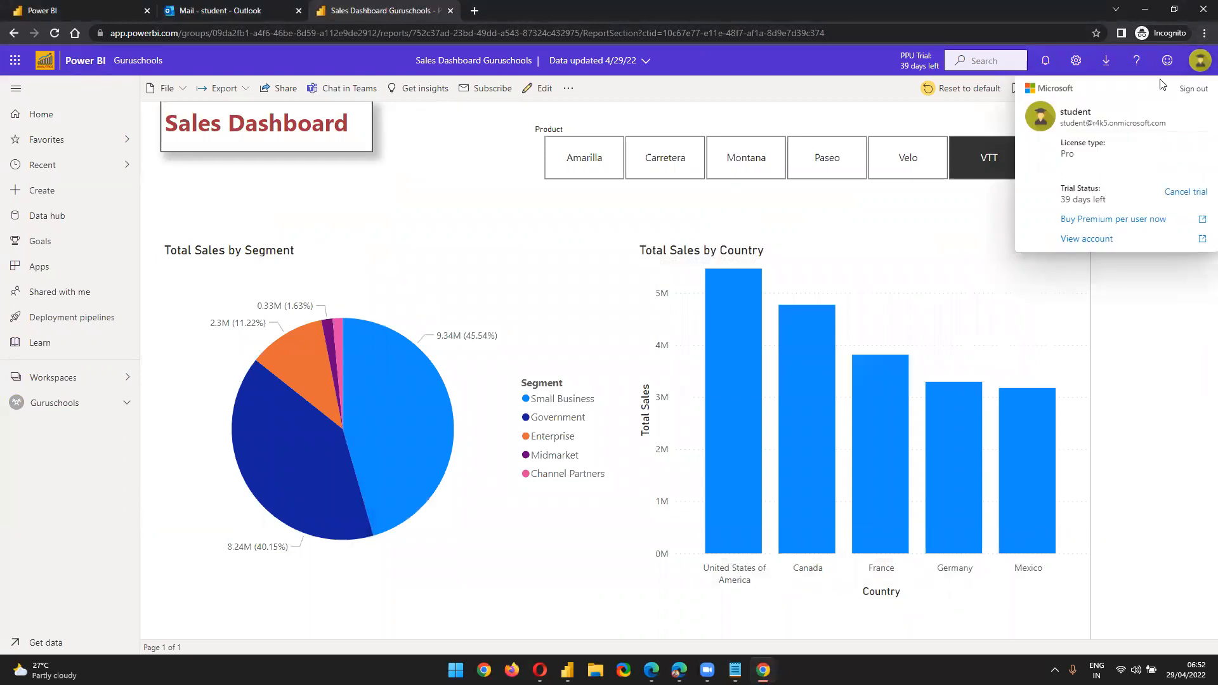
{"action": "left_click", "coordinate": [149, 32]}
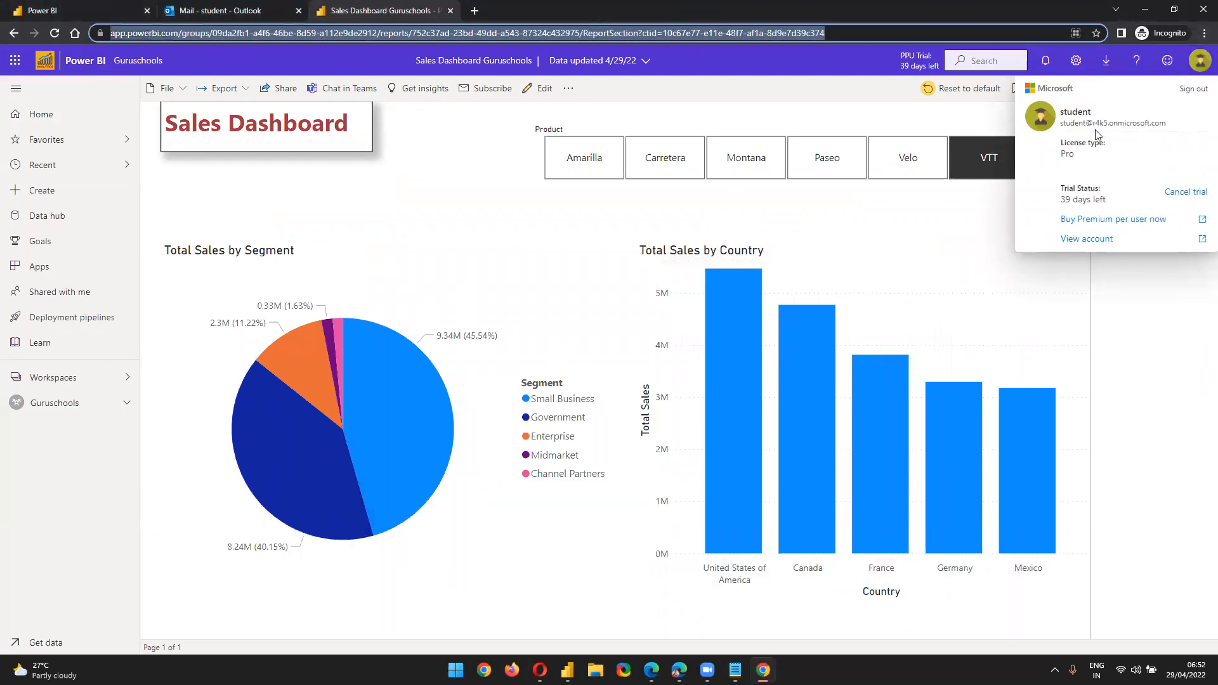
{"action": "triple_click", "coordinate": [1074, 124]}
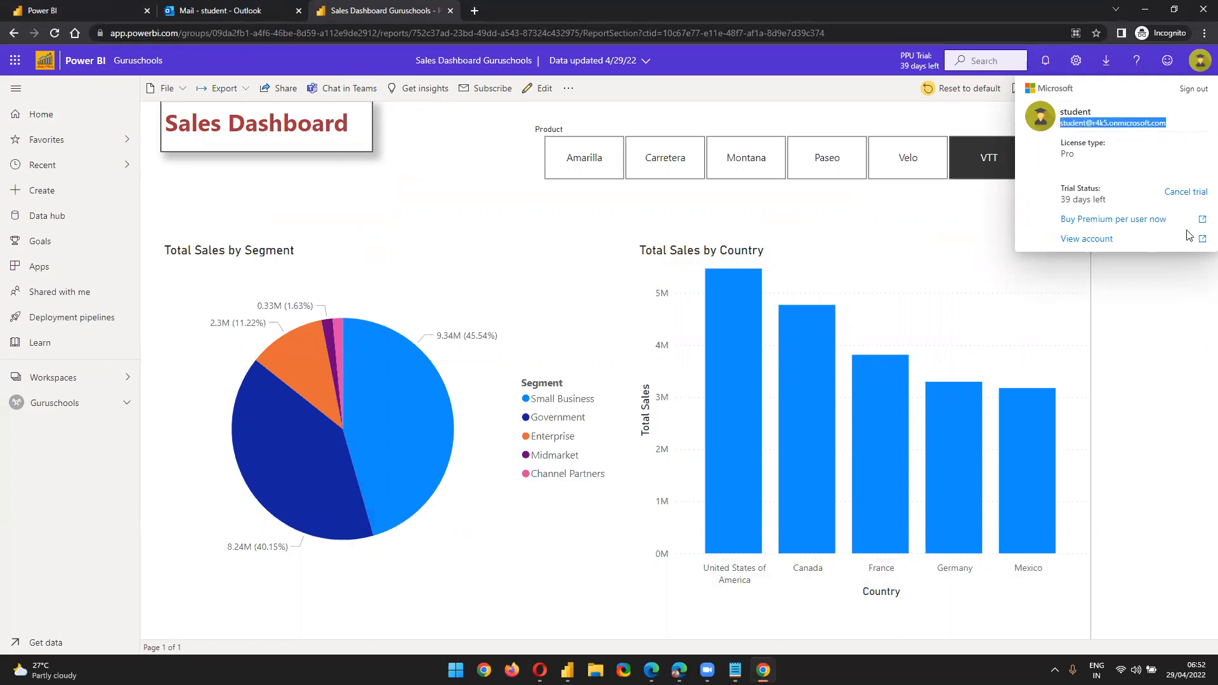
{"action": "left_click", "coordinate": [89, 546]}
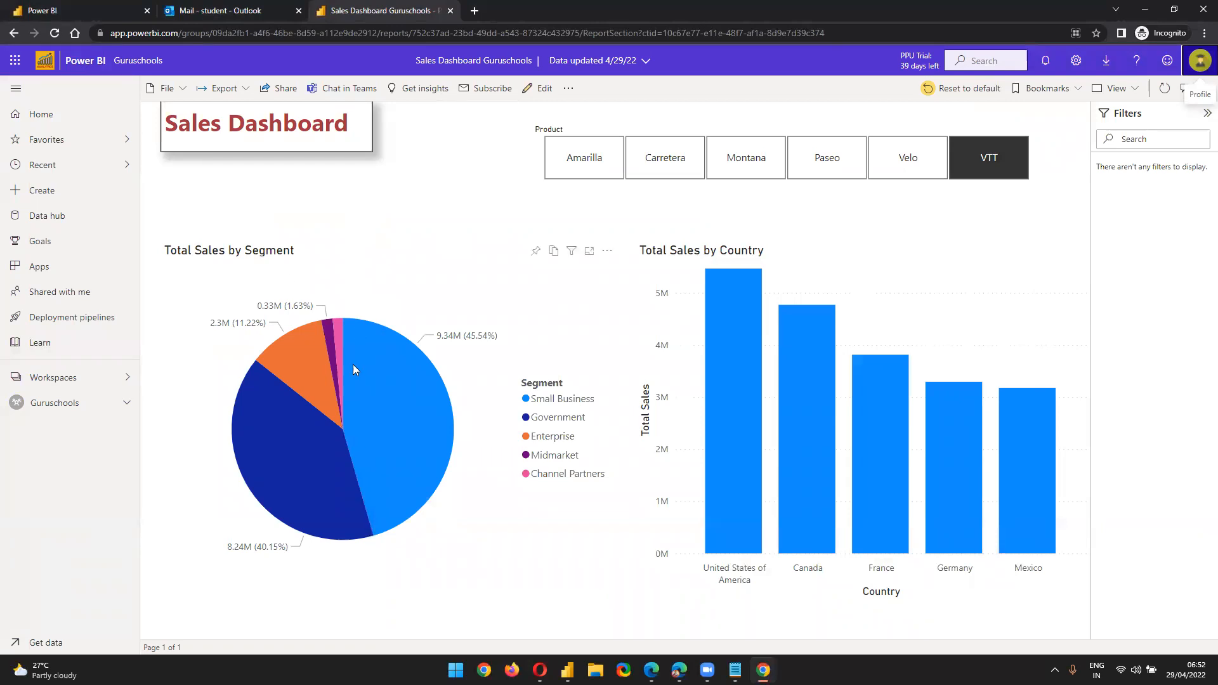
Cross-highlight Small Business and United States of America, then filter the report to Carretera
{"action": "left_click", "coordinate": [363, 389]}
{"action": "left_click", "coordinate": [515, 426]}
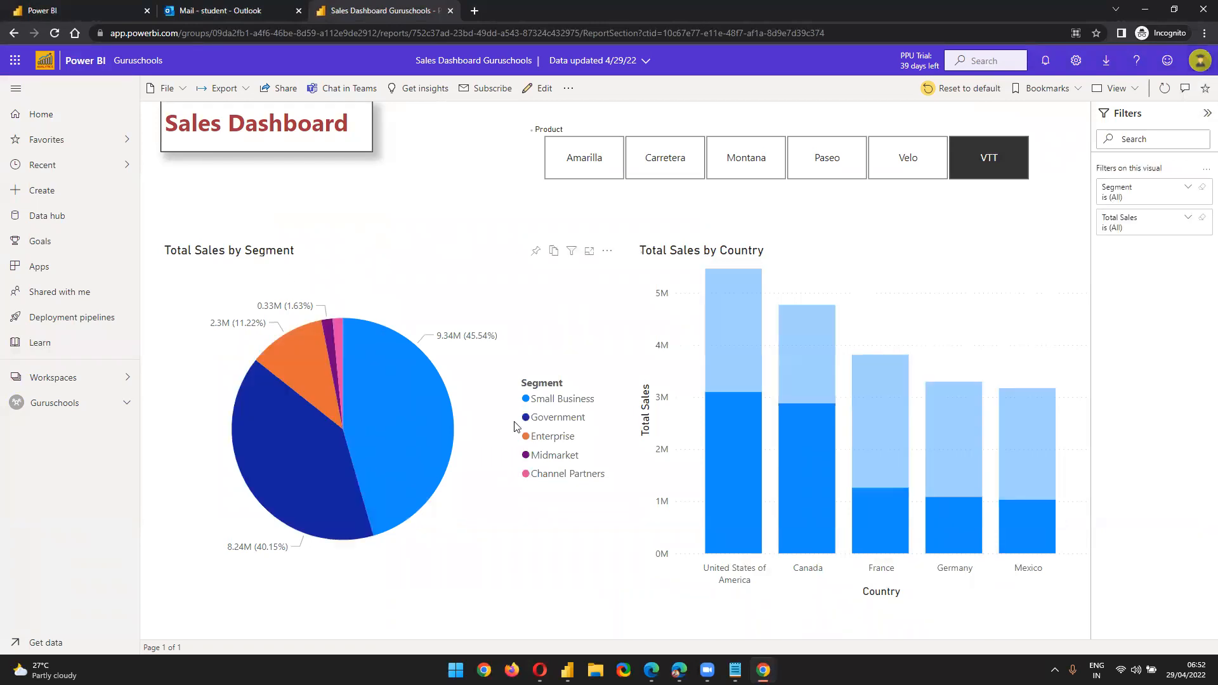
{"action": "left_click", "coordinate": [734, 452]}
{"action": "left_click", "coordinate": [735, 453]}
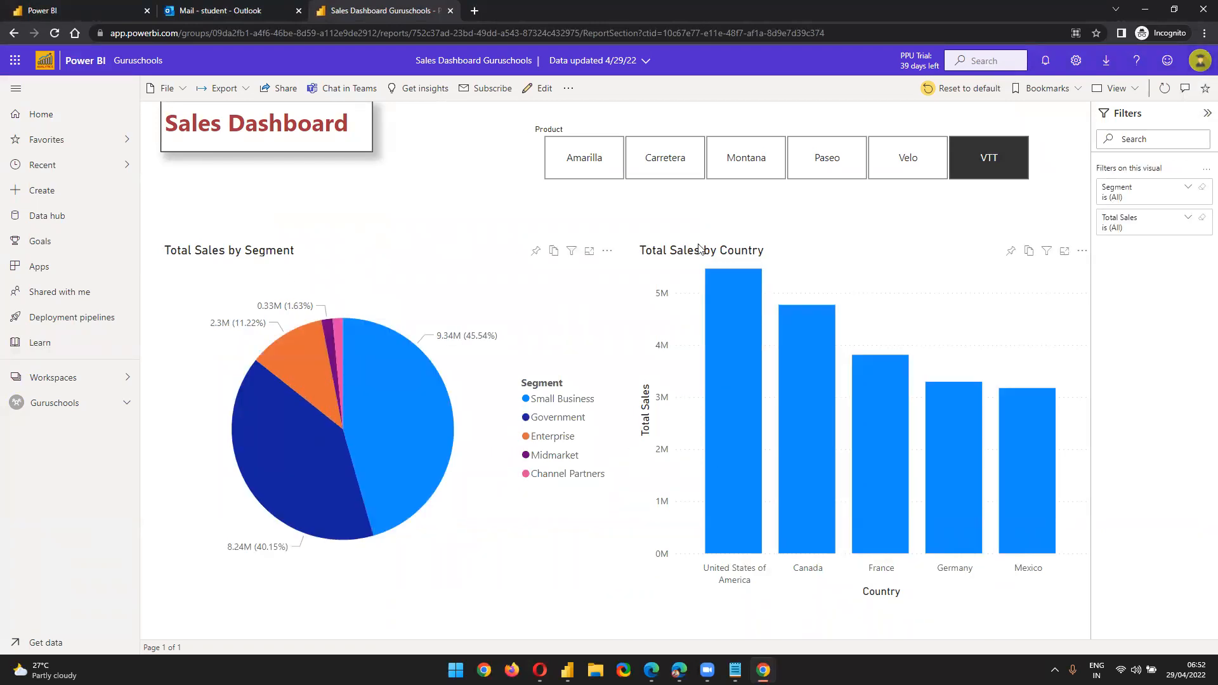
{"action": "left_click", "coordinate": [679, 167]}
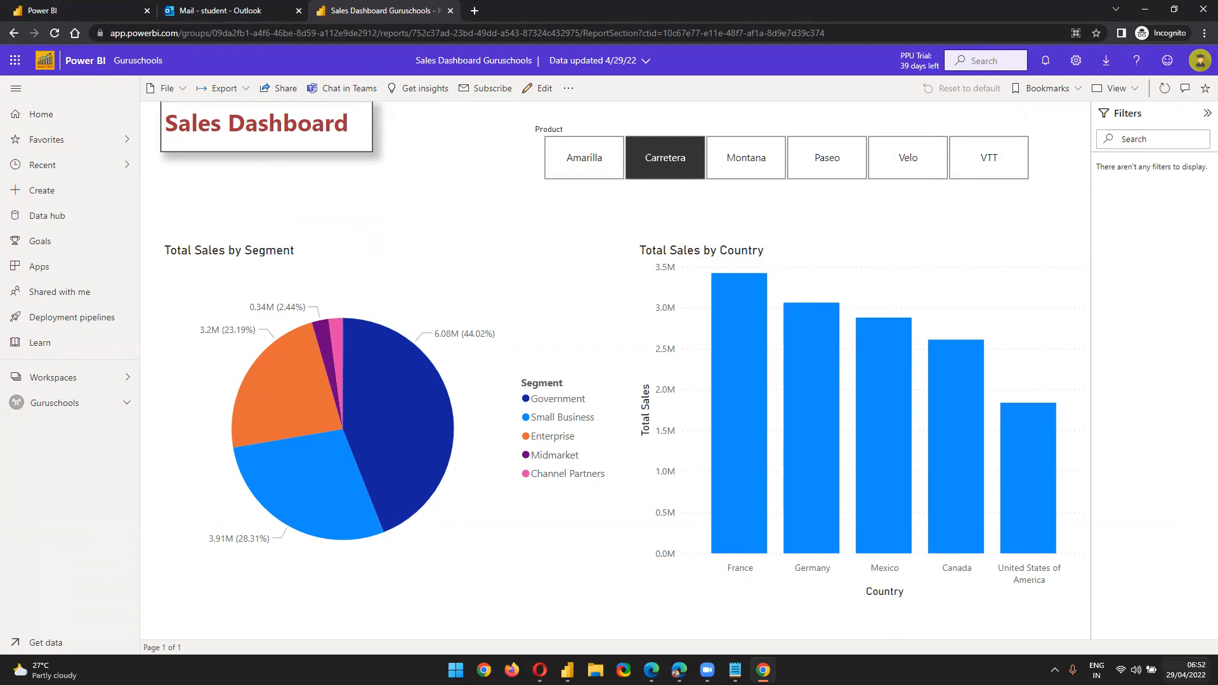
Check today's date on the taskbar calendar while reviewing the published report
{"action": "left_click", "coordinate": [1185, 670]}
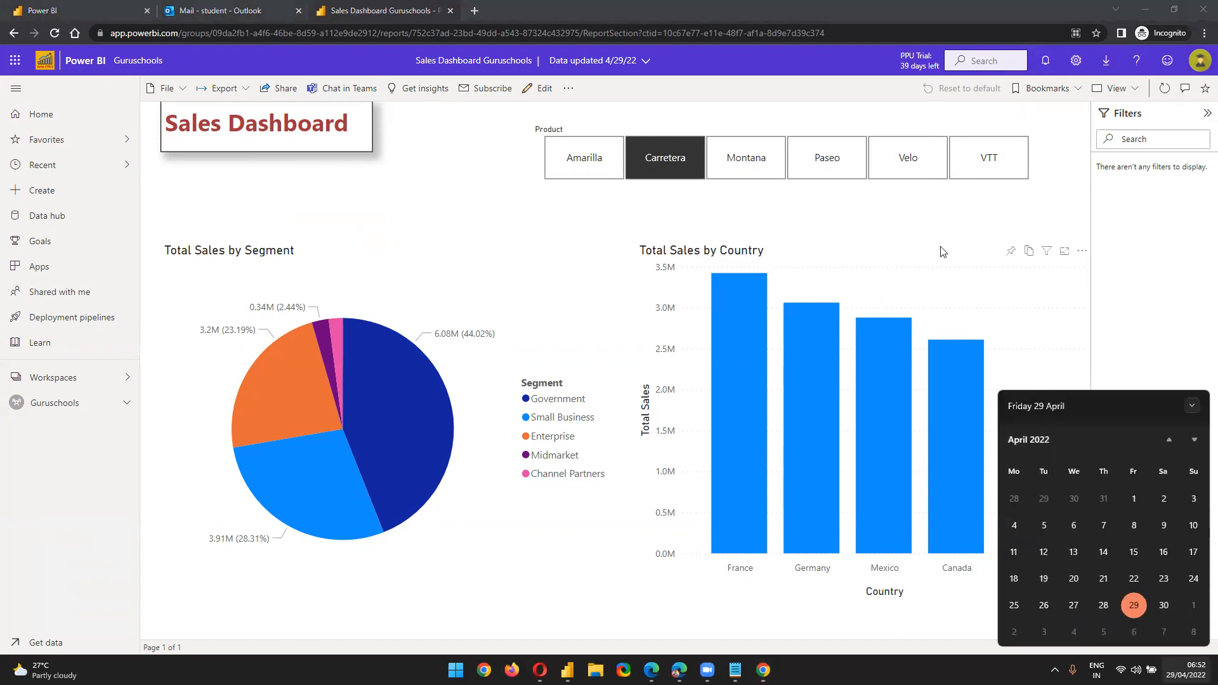
{"action": "left_click", "coordinate": [945, 232]}
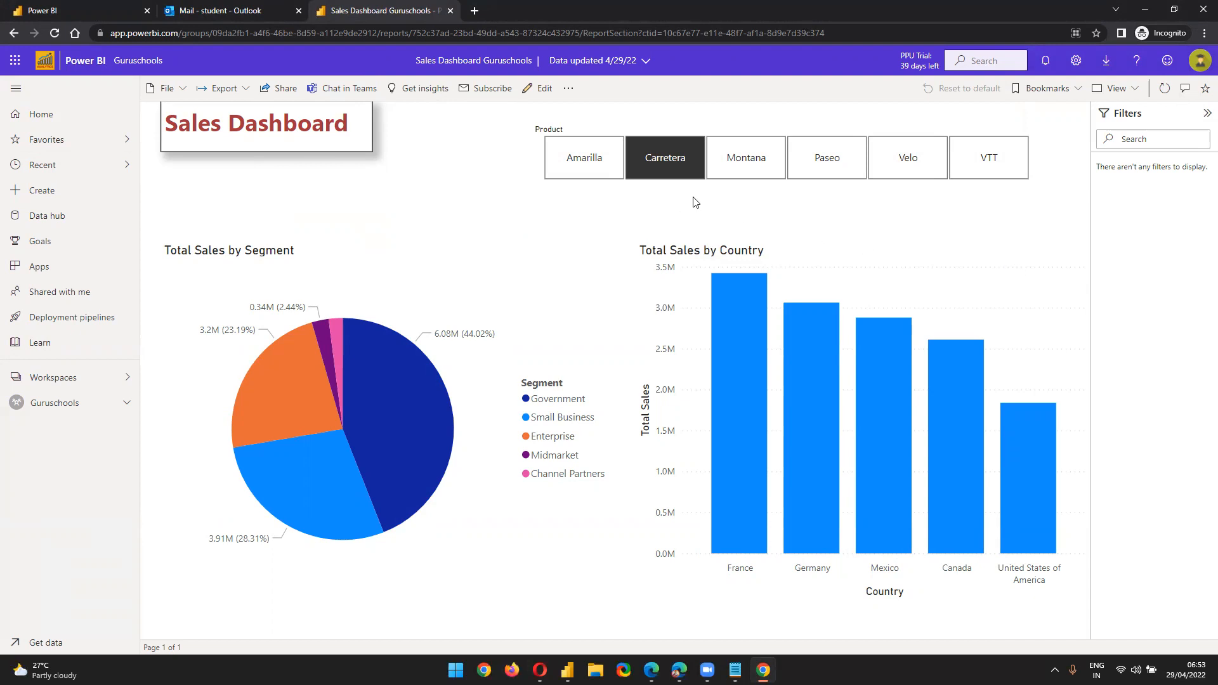
{"action": "left_click", "coordinate": [1185, 670]}
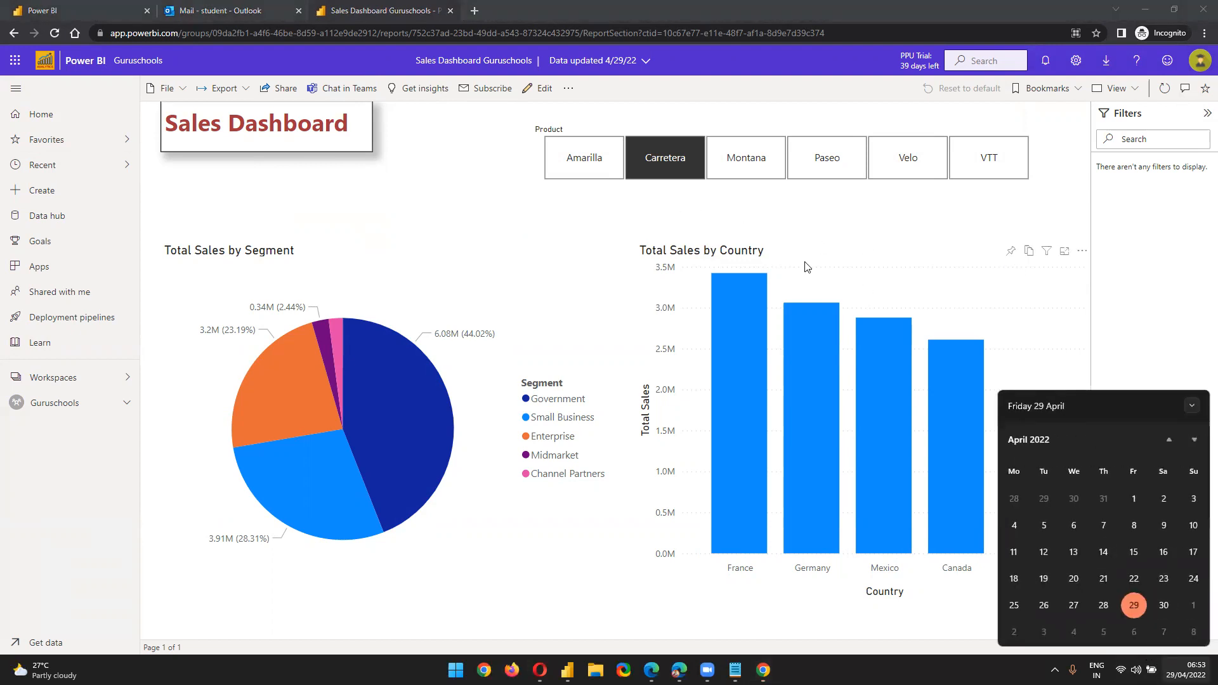
{"action": "left_click", "coordinate": [729, 216]}
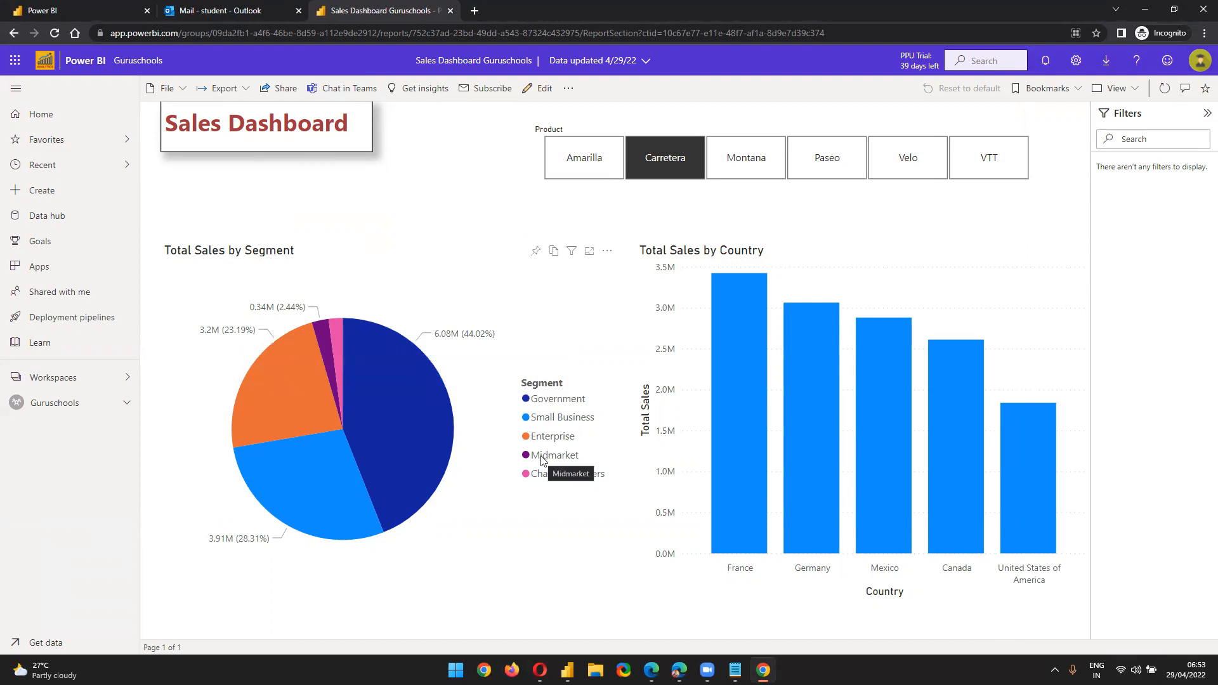
{"action": "mouse_move", "coordinate": [327, 350]}
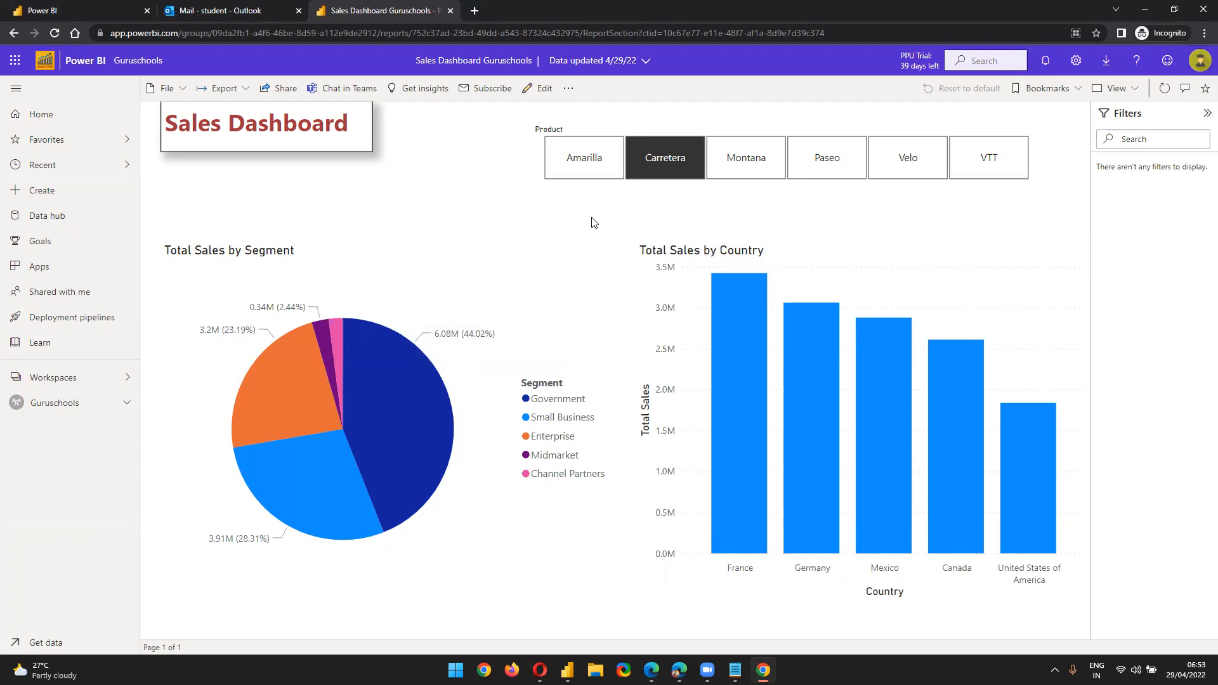
{"action": "left_click", "coordinate": [1185, 670]}
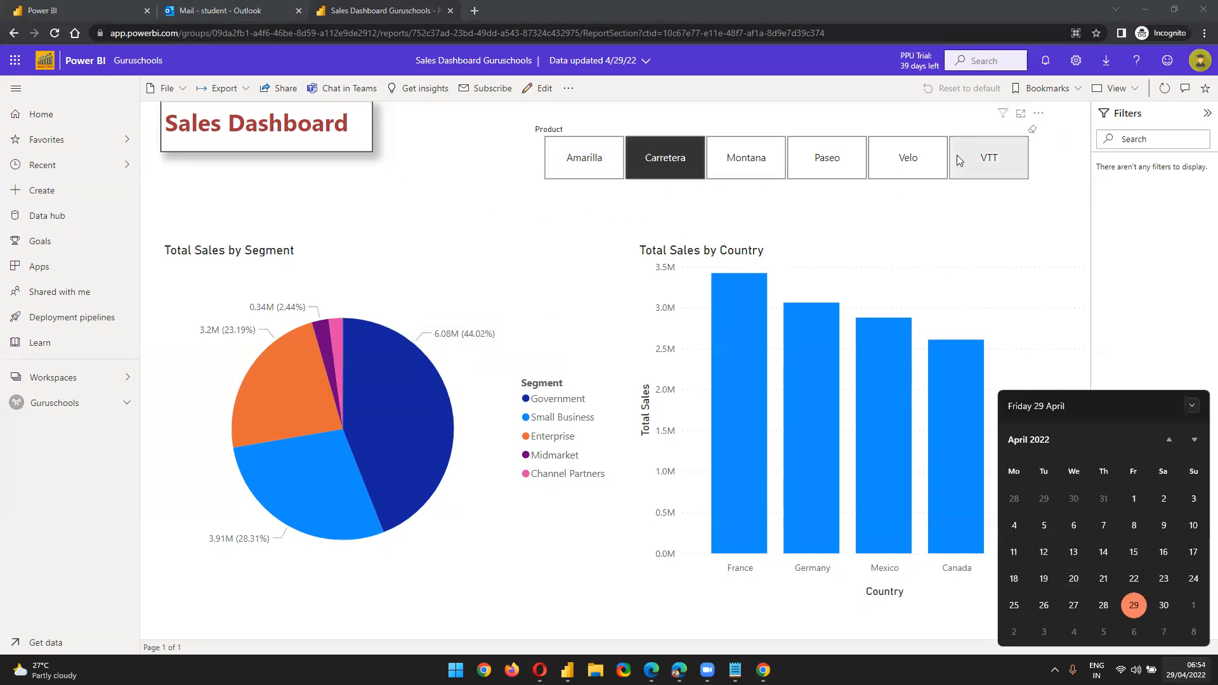
{"action": "left_click", "coordinate": [1076, 215]}
Return to Power BI Desktop and dismiss the publishing success message
{"action": "mouse_move", "coordinate": [744, 333]}
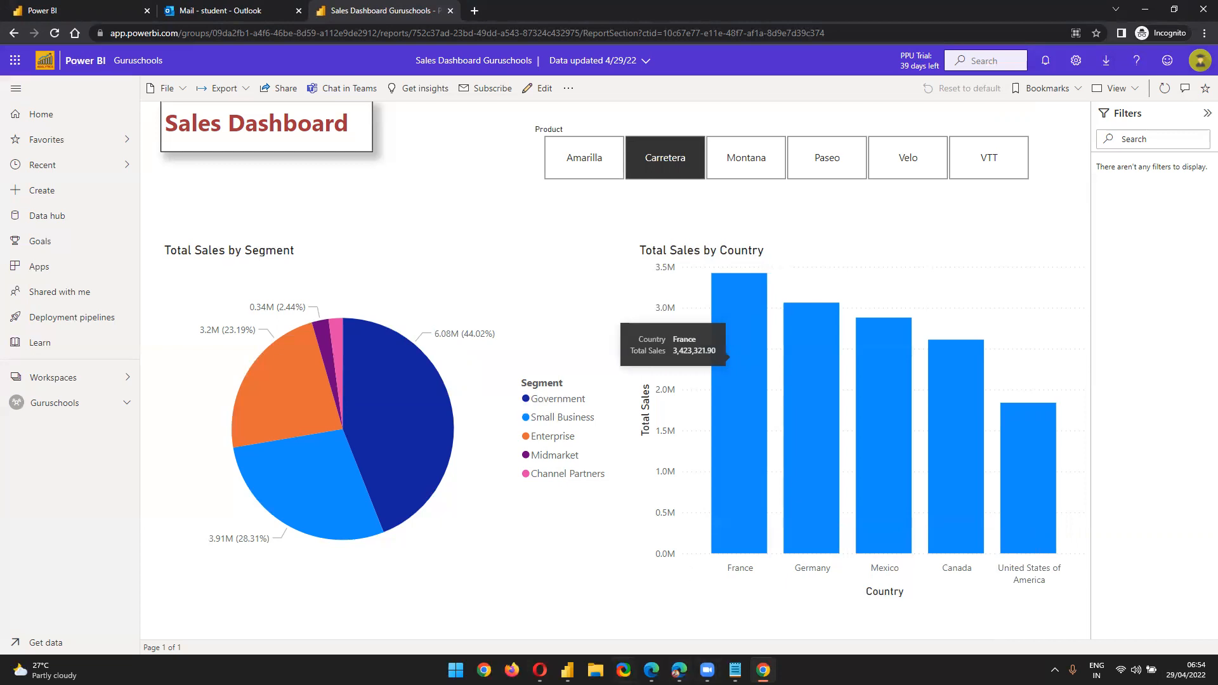
{"action": "left_click", "coordinate": [567, 669]}
{"action": "left_click", "coordinate": [728, 413]}
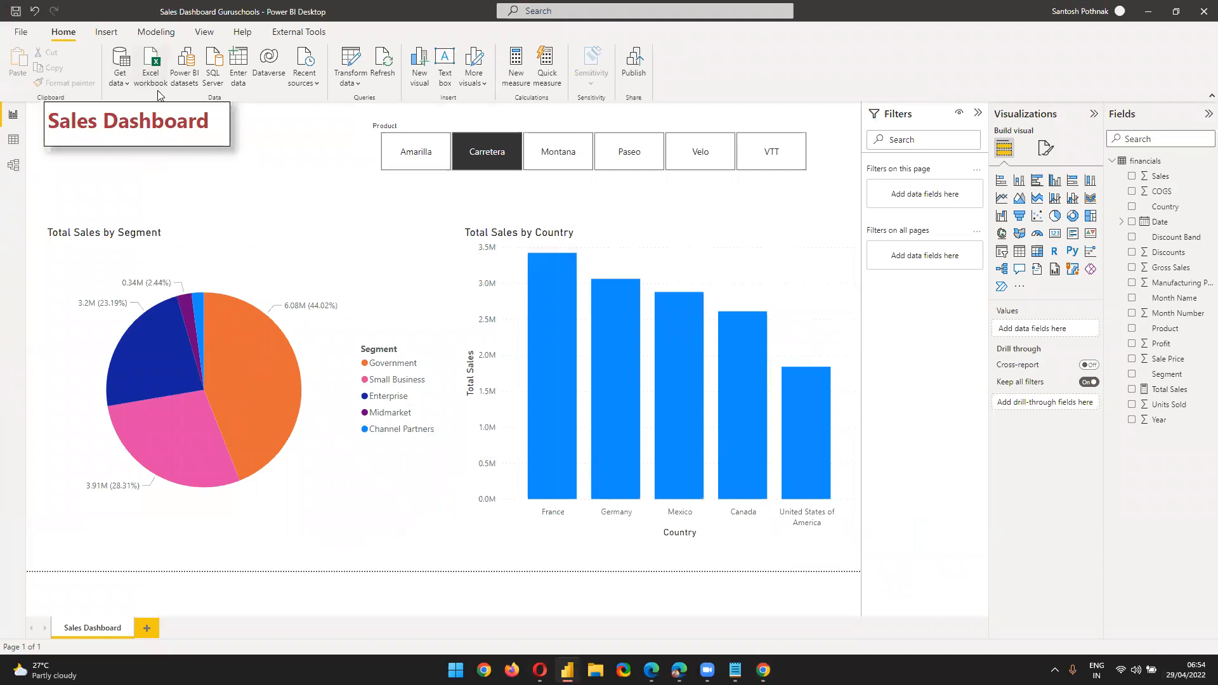
Minimize Power BI Desktop and open the Guruschools workspace in the browser
{"action": "left_click", "coordinate": [1148, 13]}
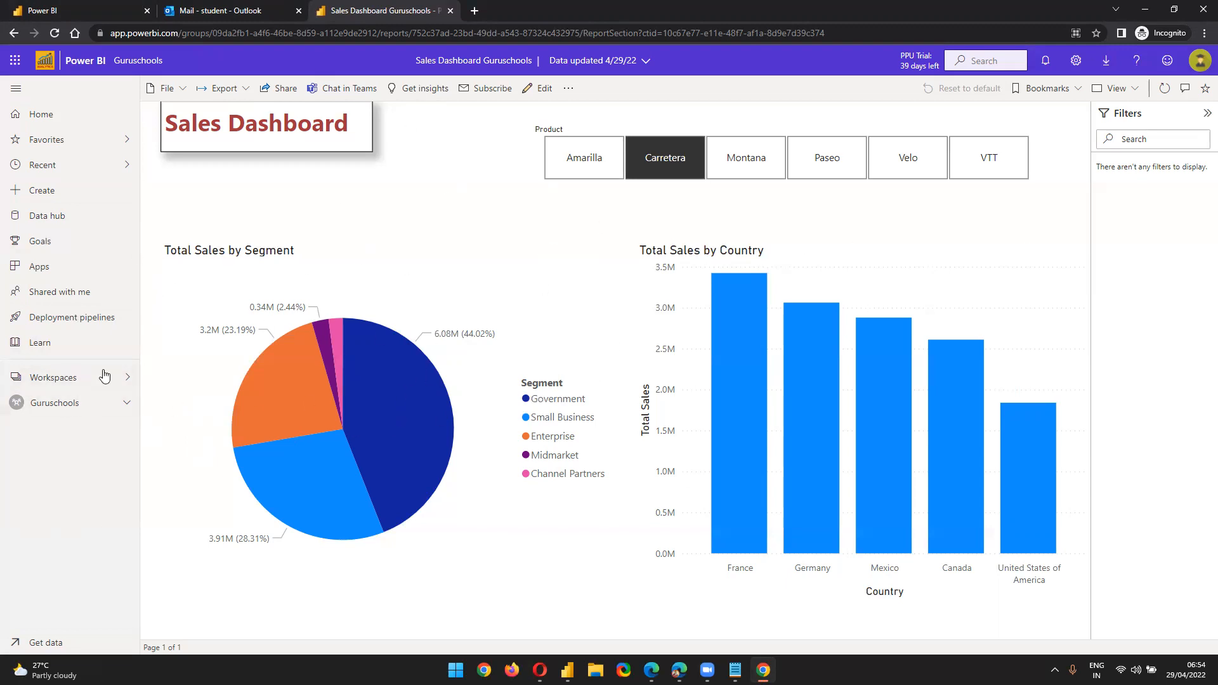
{"action": "left_click", "coordinate": [82, 416]}
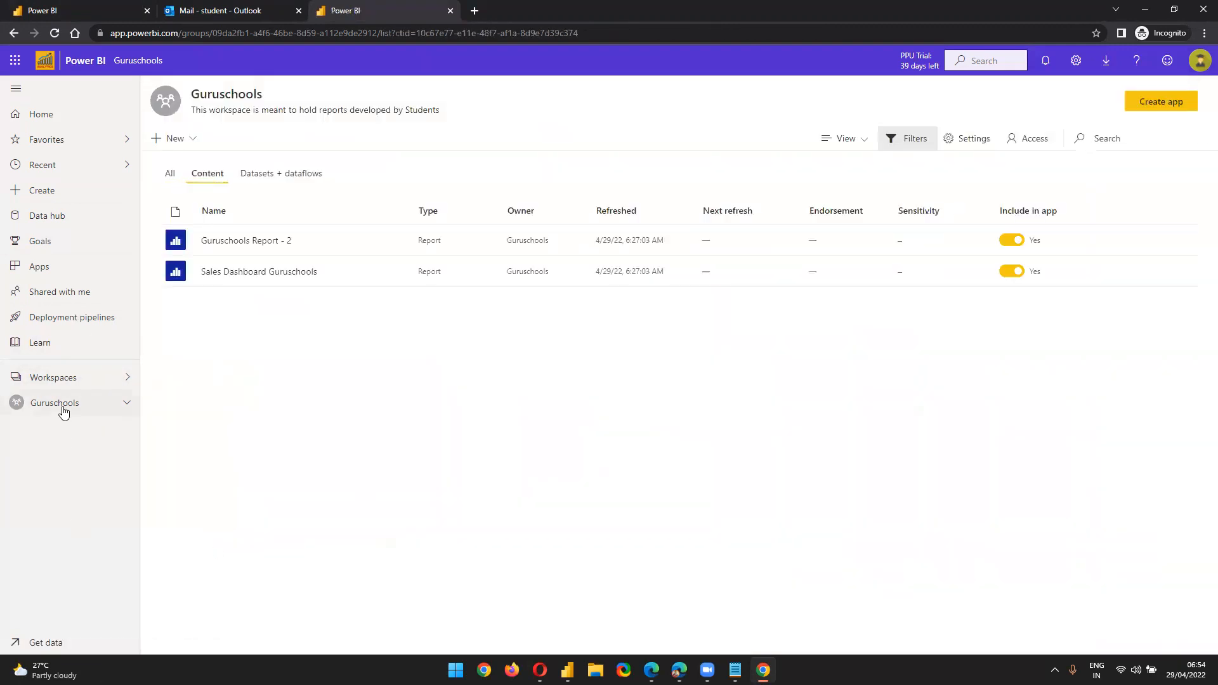
Toggle the Guruschools workspace between Content and Datasets + dataflows, ending on the dataset list
{"action": "left_click", "coordinate": [269, 176]}
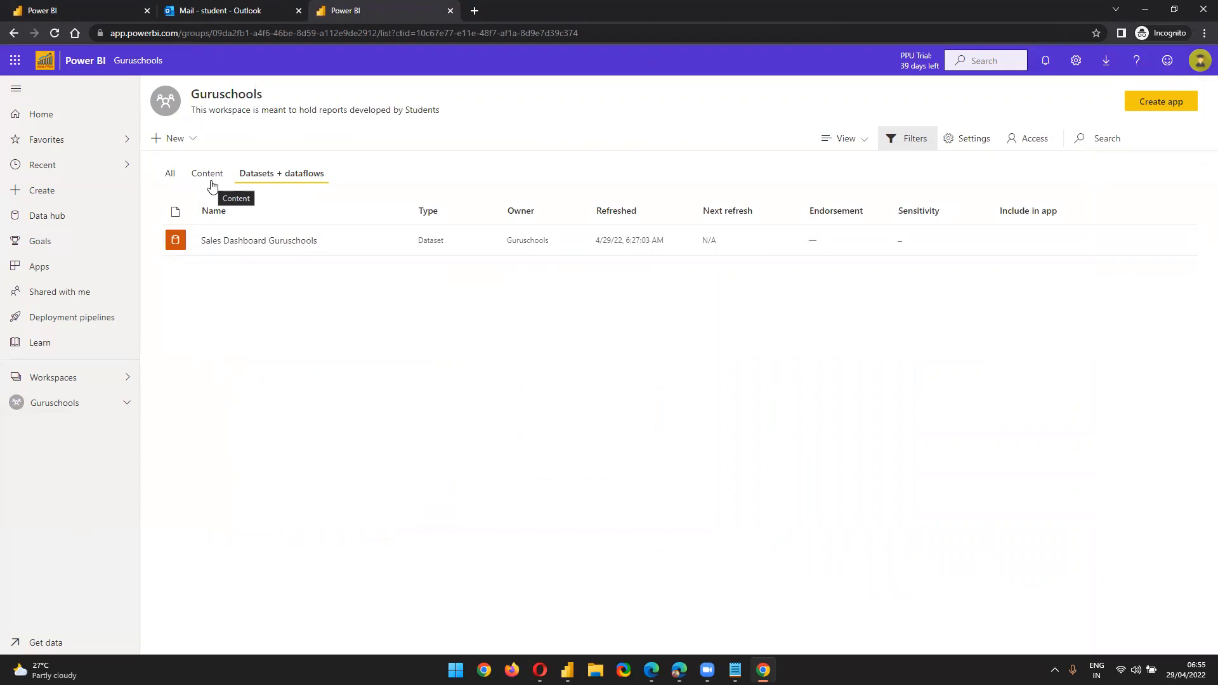
{"action": "left_click", "coordinate": [212, 184]}
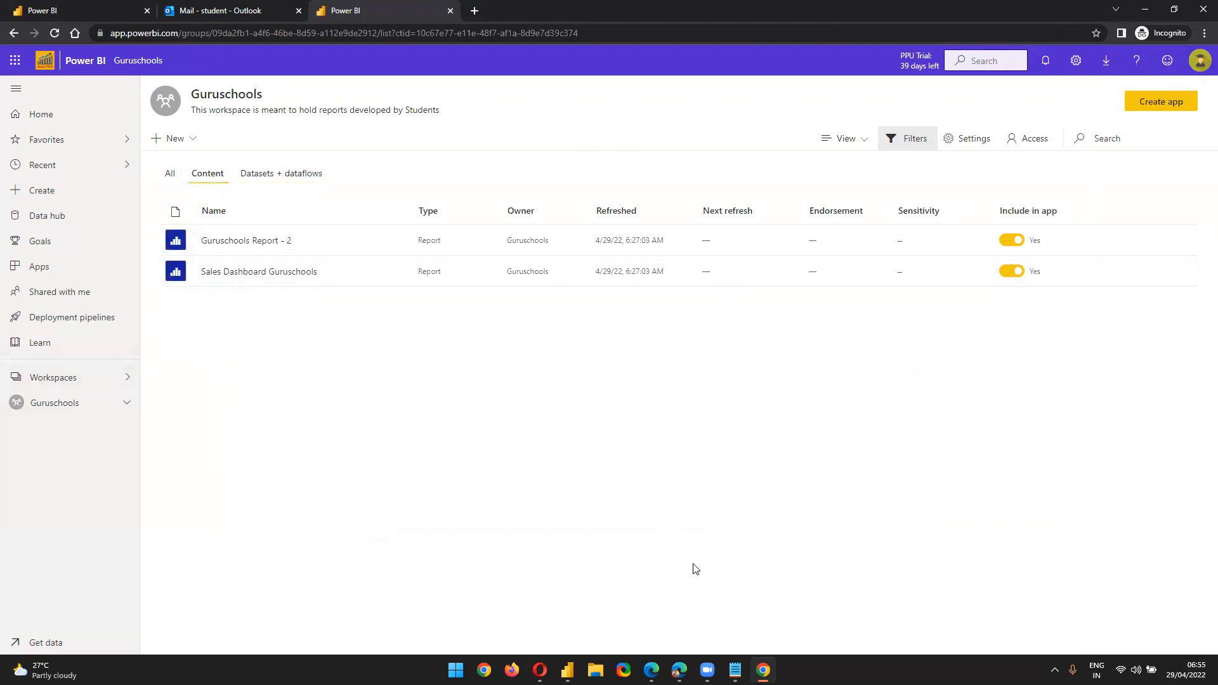
{"action": "key", "text": "super+d"}
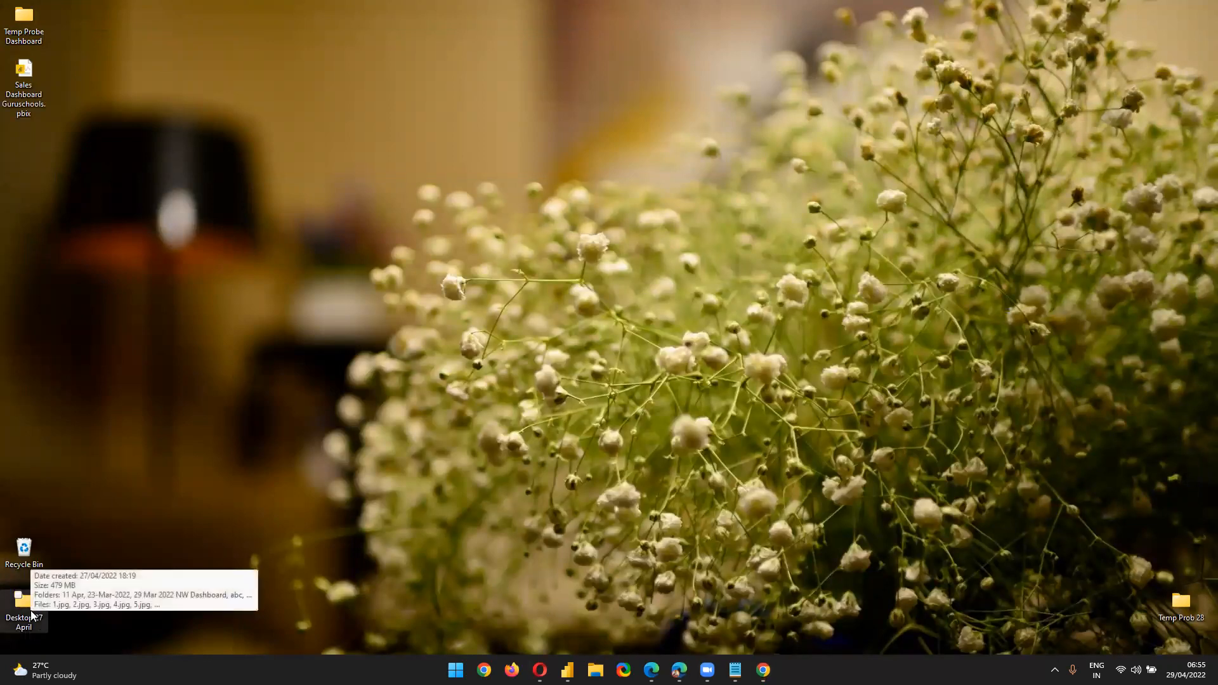
{"action": "left_click", "coordinate": [763, 670]}
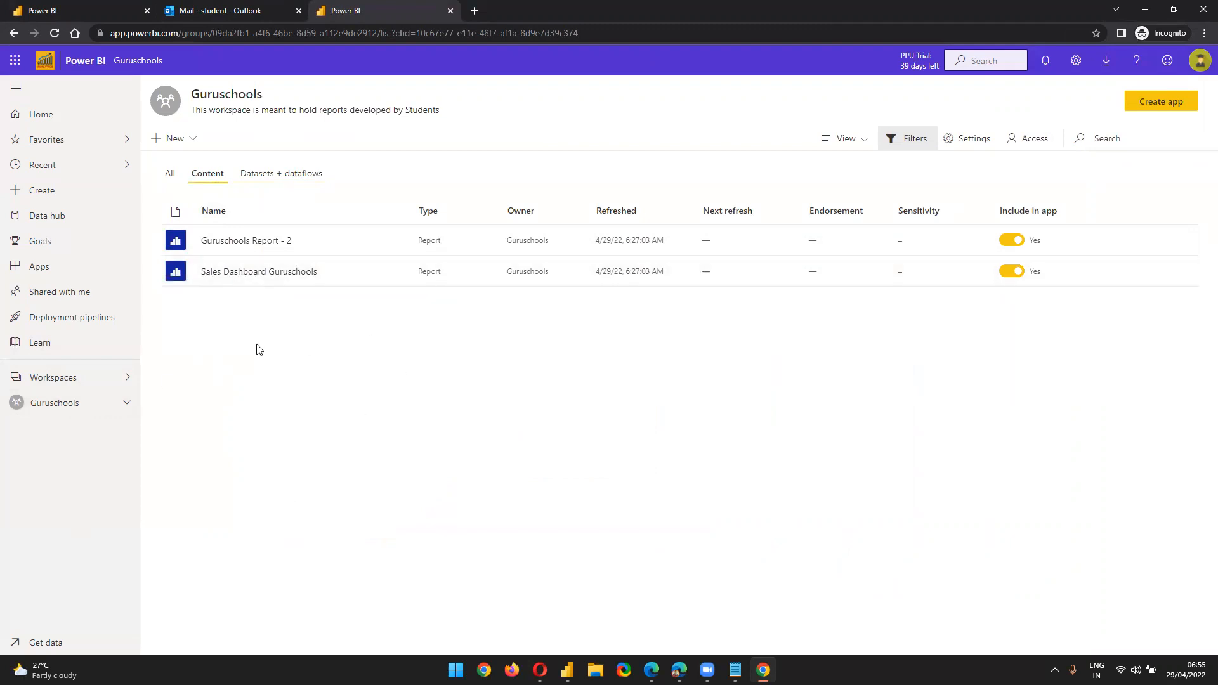
{"action": "left_click", "coordinate": [269, 174]}
Browse Demo Workspace - 01 and Demo Workspace 007 from the workspaces list
{"action": "left_click", "coordinate": [78, 375]}
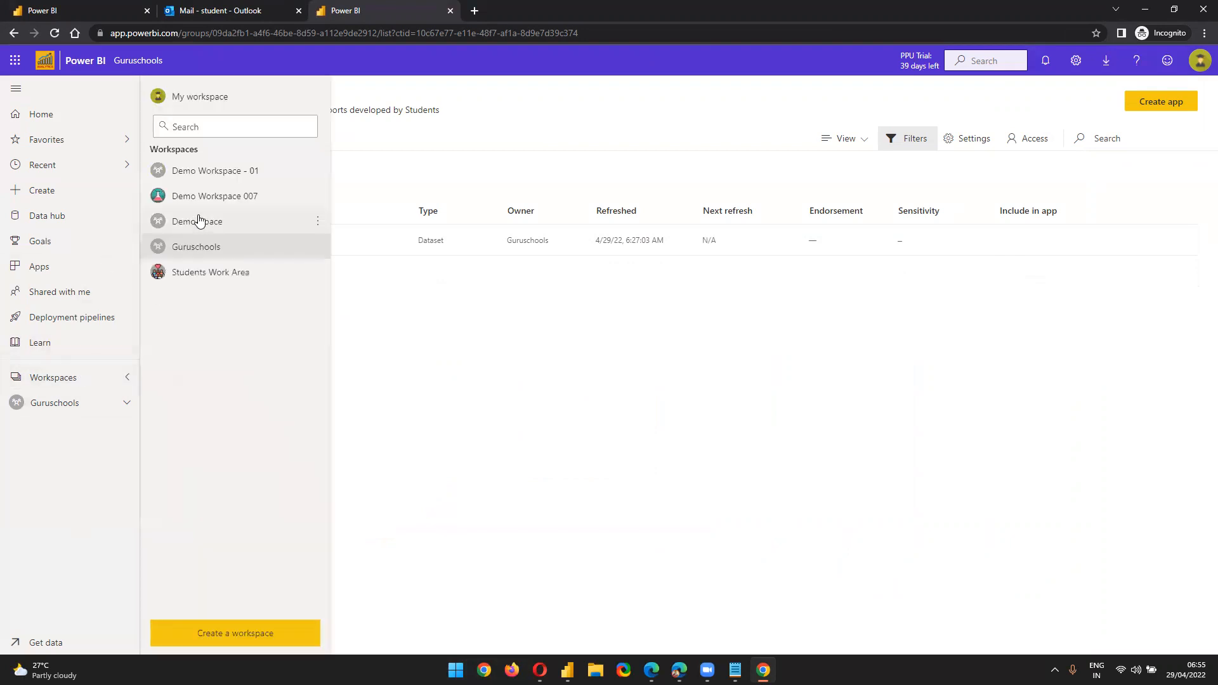
{"action": "left_click", "coordinate": [239, 171]}
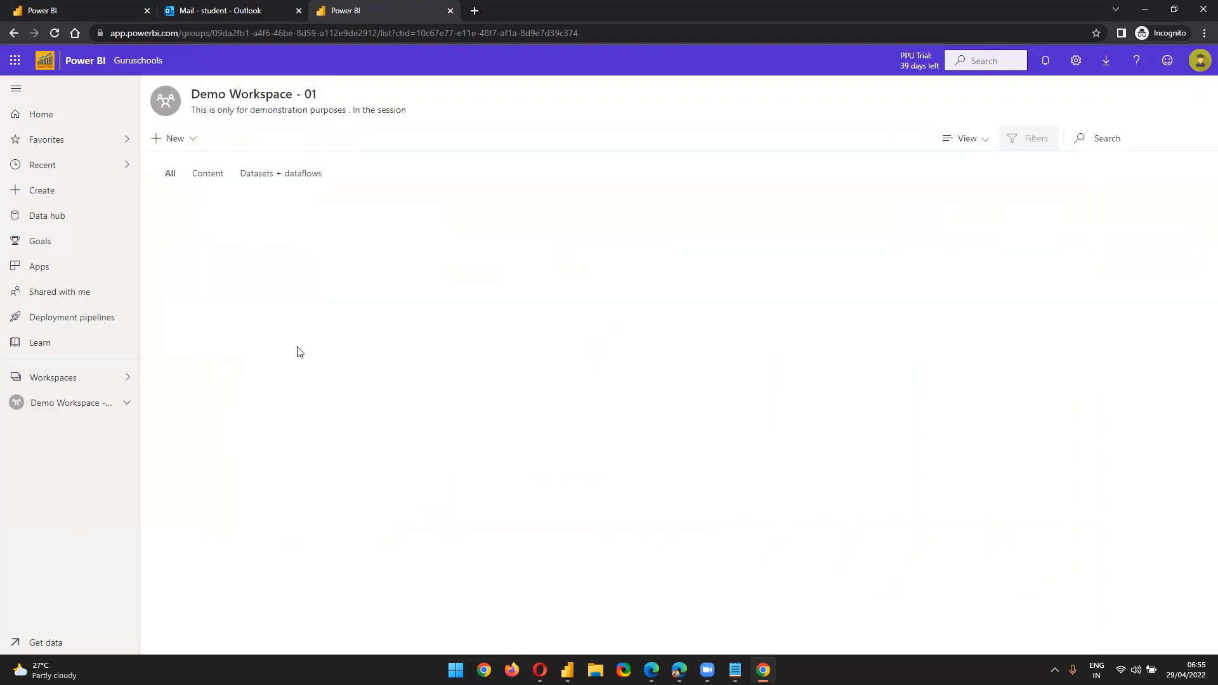
{"action": "left_click", "coordinate": [30, 382]}
{"action": "left_click", "coordinate": [222, 196]}
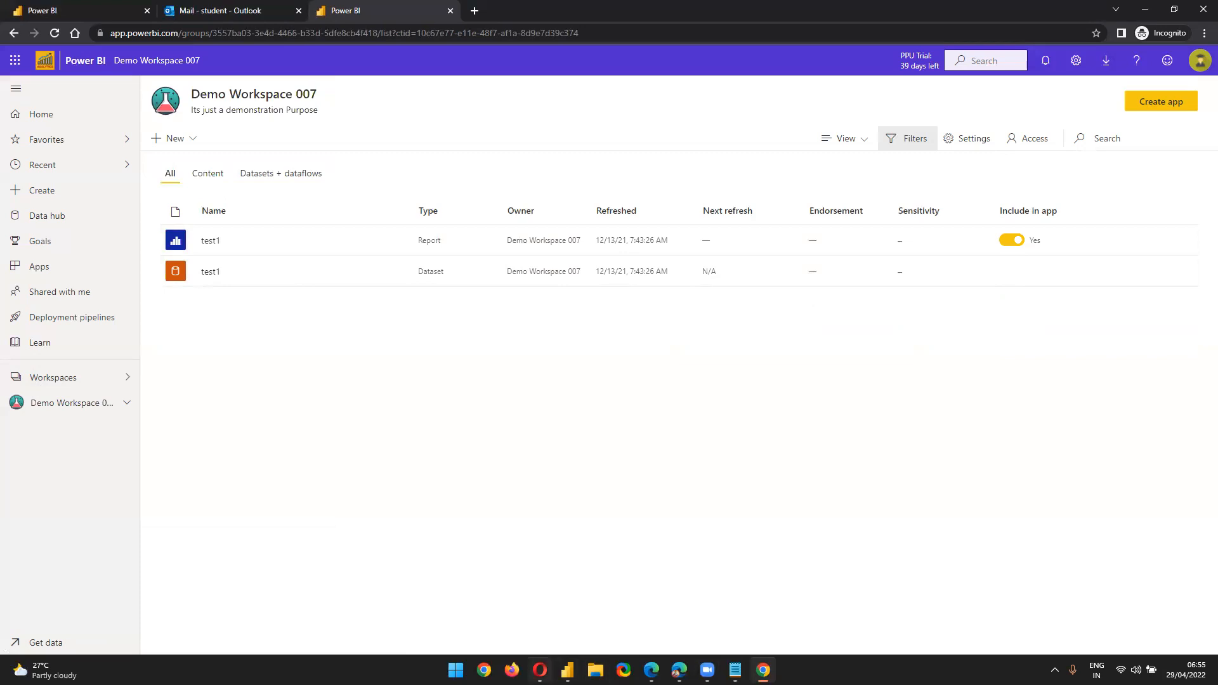
In the other browser, list 01 Demo - Data Sources datasets and open Demo - SharePoint's actions
{"action": "left_click", "coordinate": [539, 670]}
{"action": "left_click", "coordinate": [81, 399]}
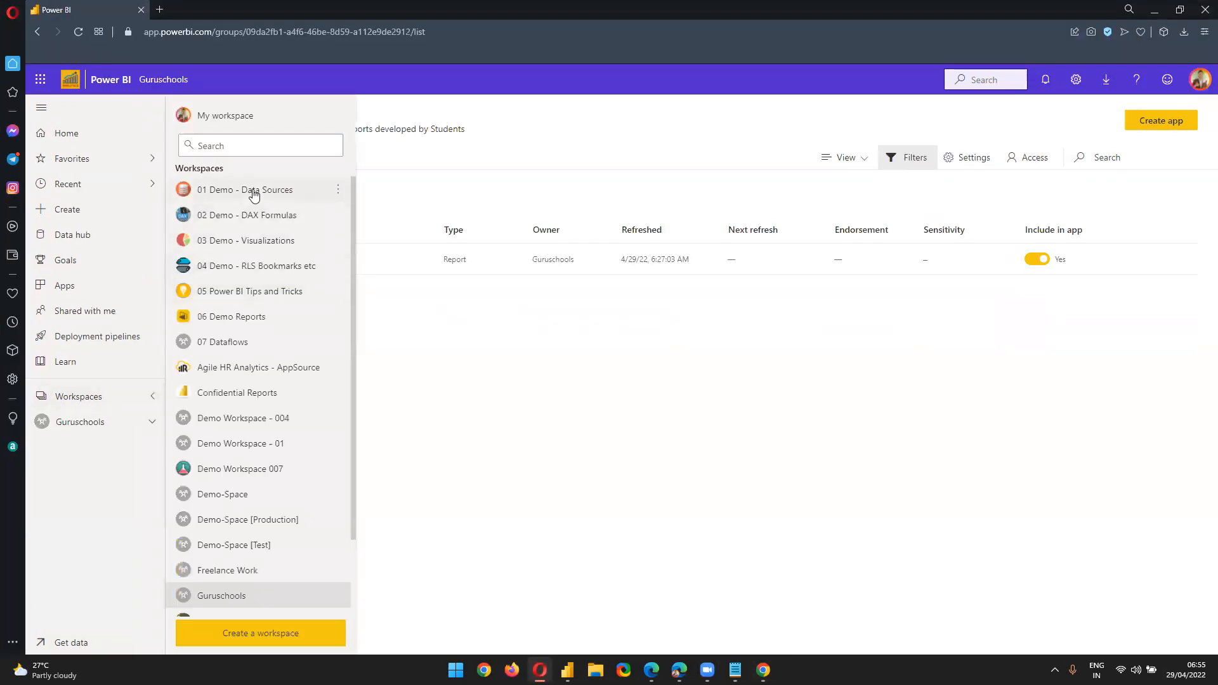
{"action": "left_click", "coordinate": [253, 191]}
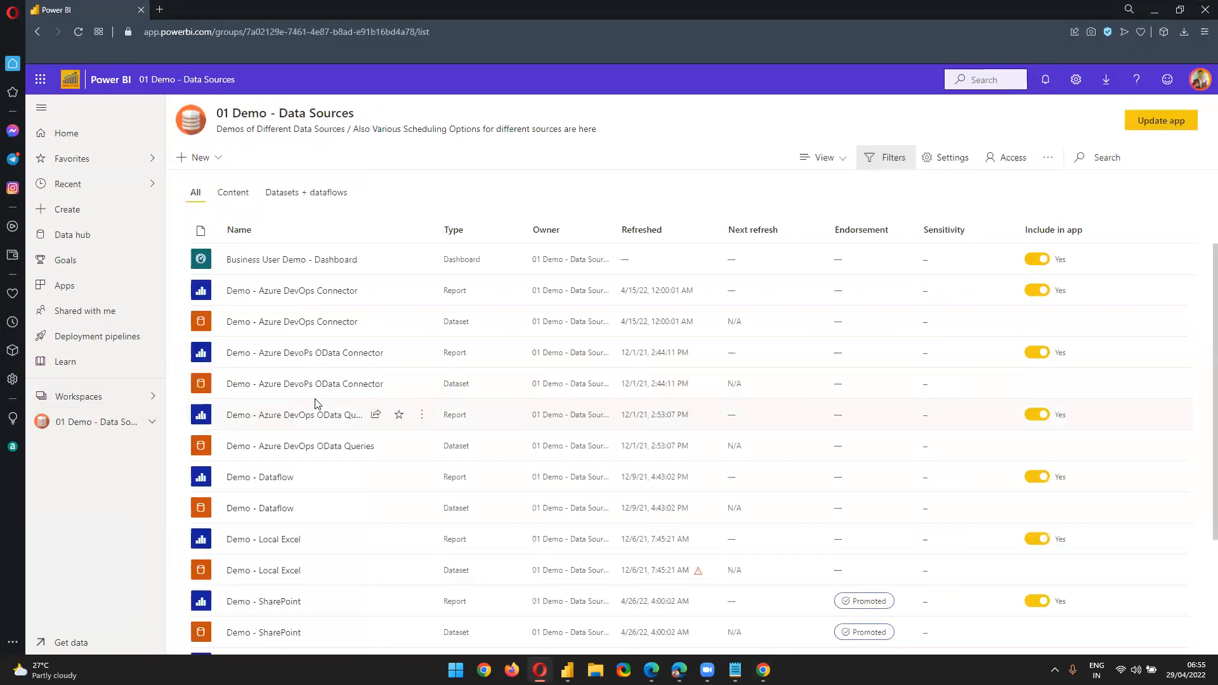
{"action": "left_click", "coordinate": [234, 196]}
{"action": "left_click", "coordinate": [316, 195]}
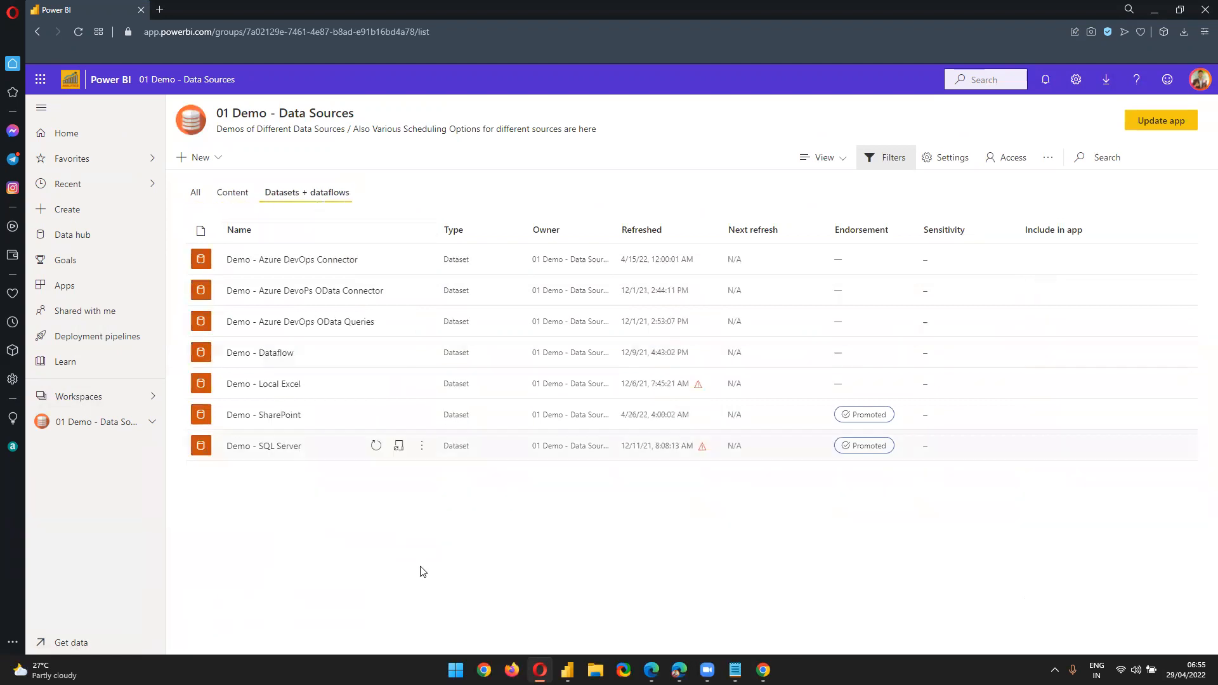
{"action": "mouse_move", "coordinate": [264, 412]}
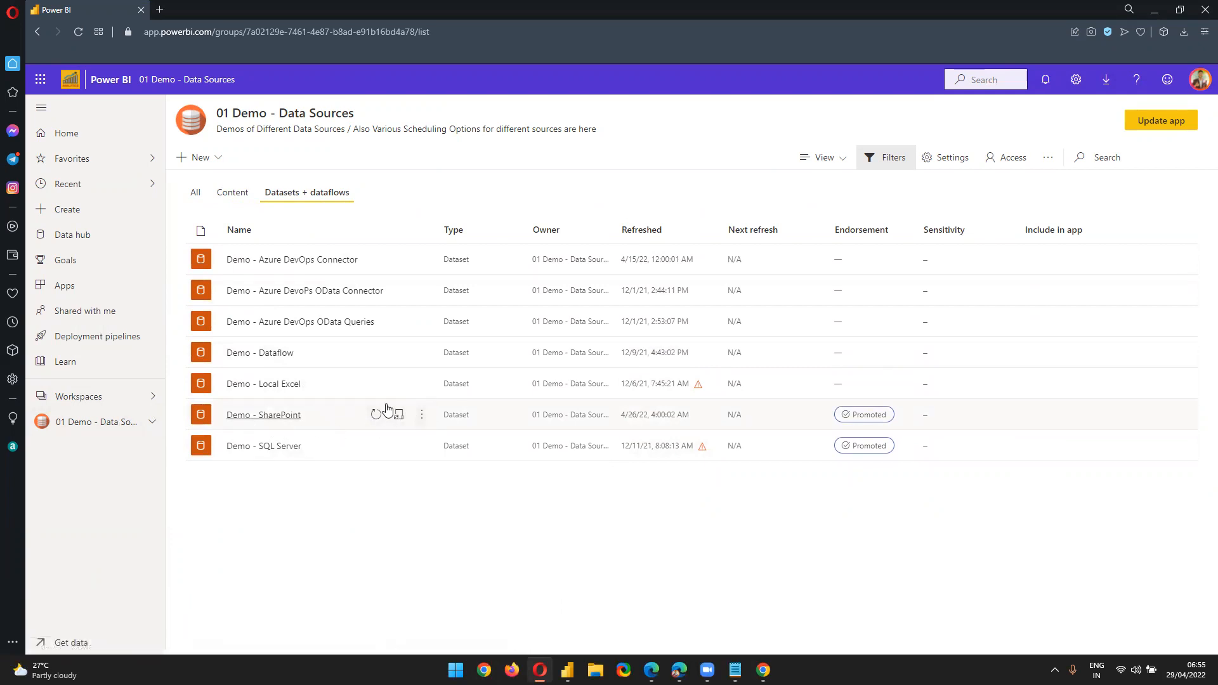
{"action": "left_click", "coordinate": [421, 416]}
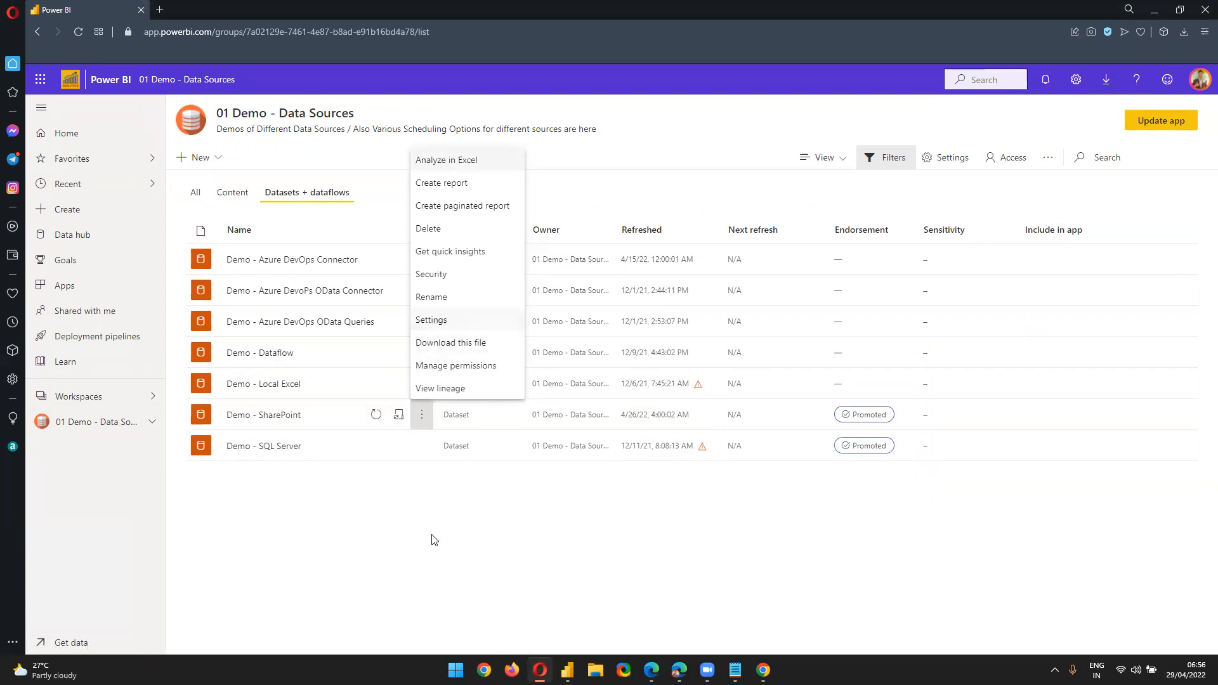
View the Demo - SharePoint report, then return to the workspace's Datasets + dataflows list
{"action": "left_click", "coordinate": [439, 551]}
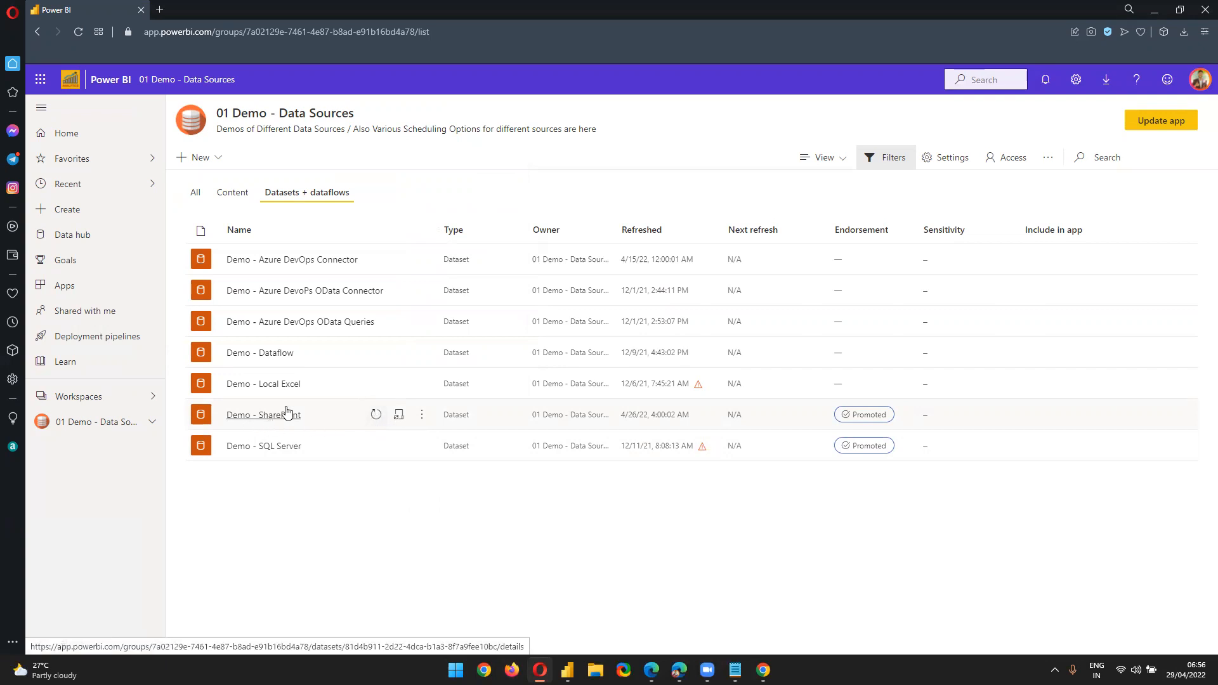
{"action": "left_click", "coordinate": [234, 189]}
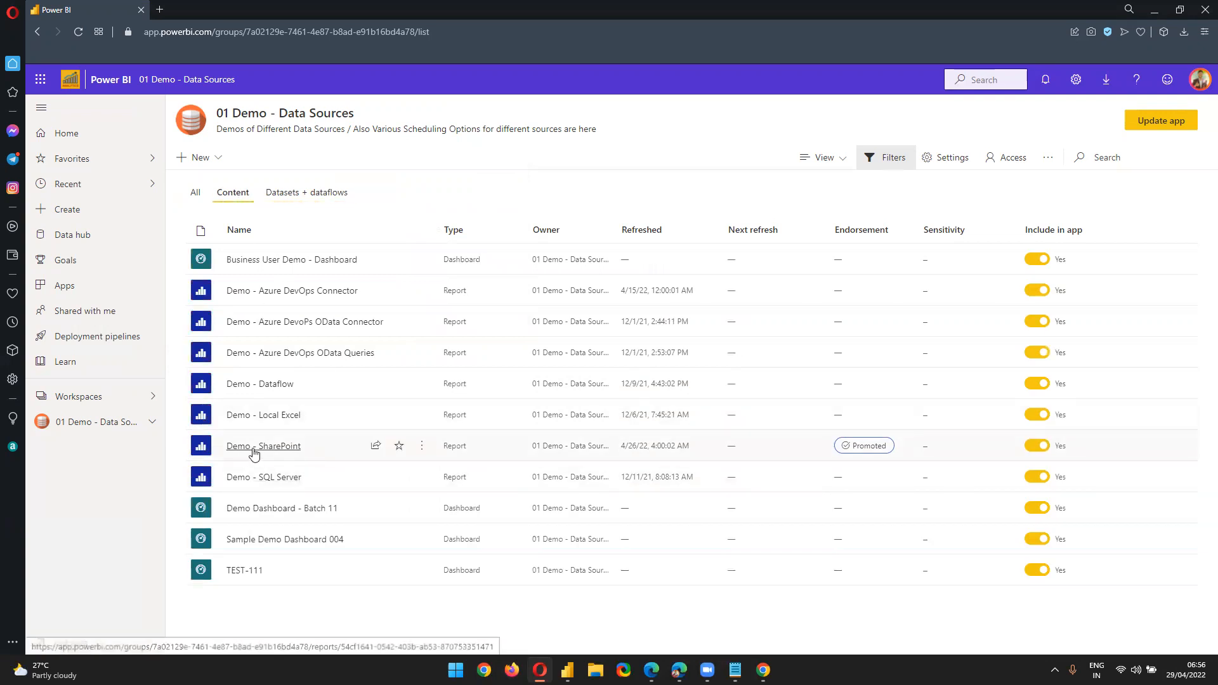
{"action": "left_click", "coordinate": [263, 447]}
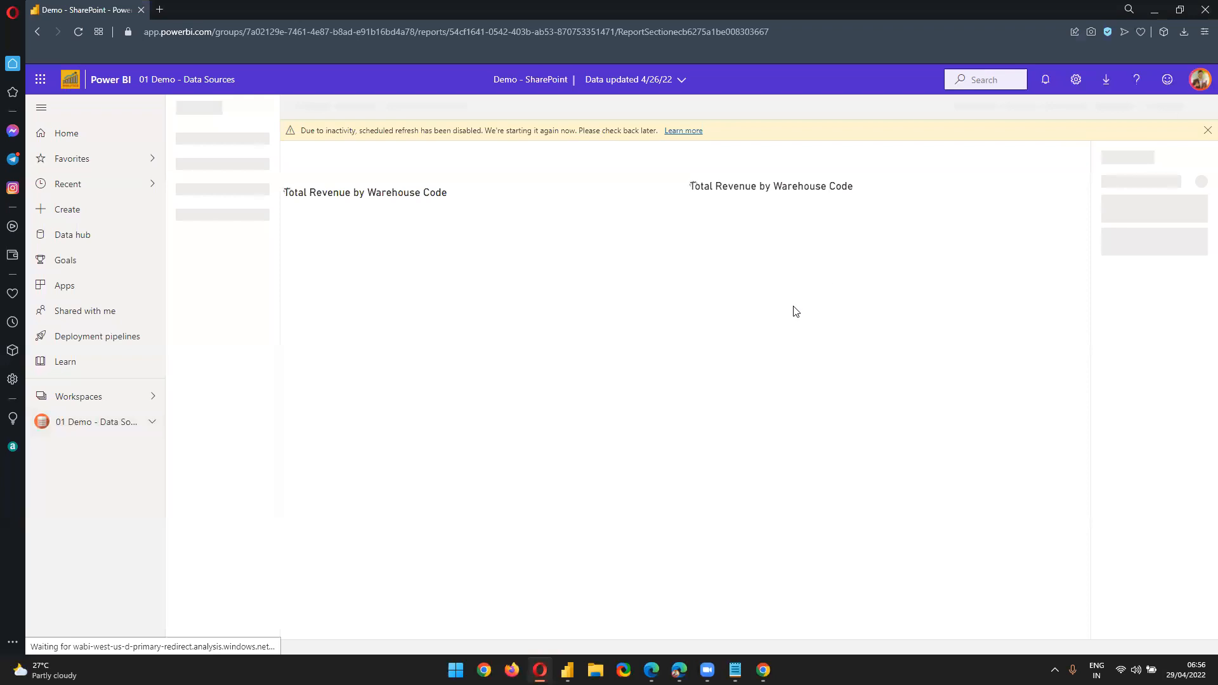
{"action": "left_click", "coordinate": [151, 426]}
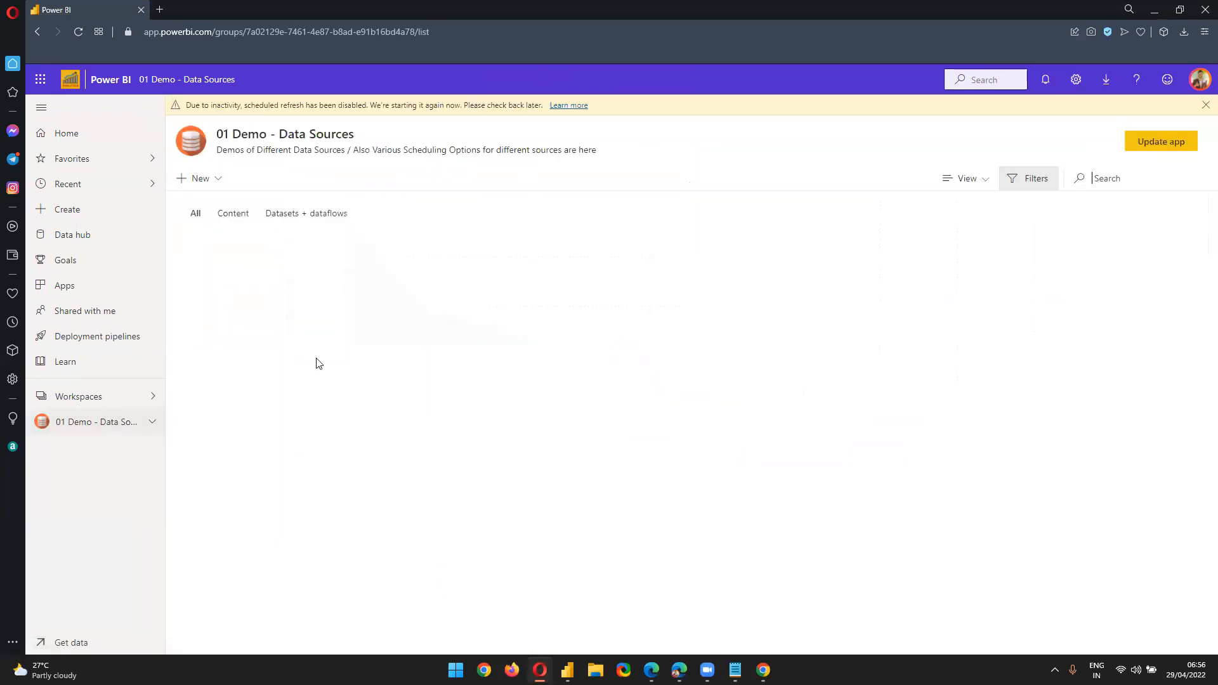
{"action": "left_click", "coordinate": [302, 217]}
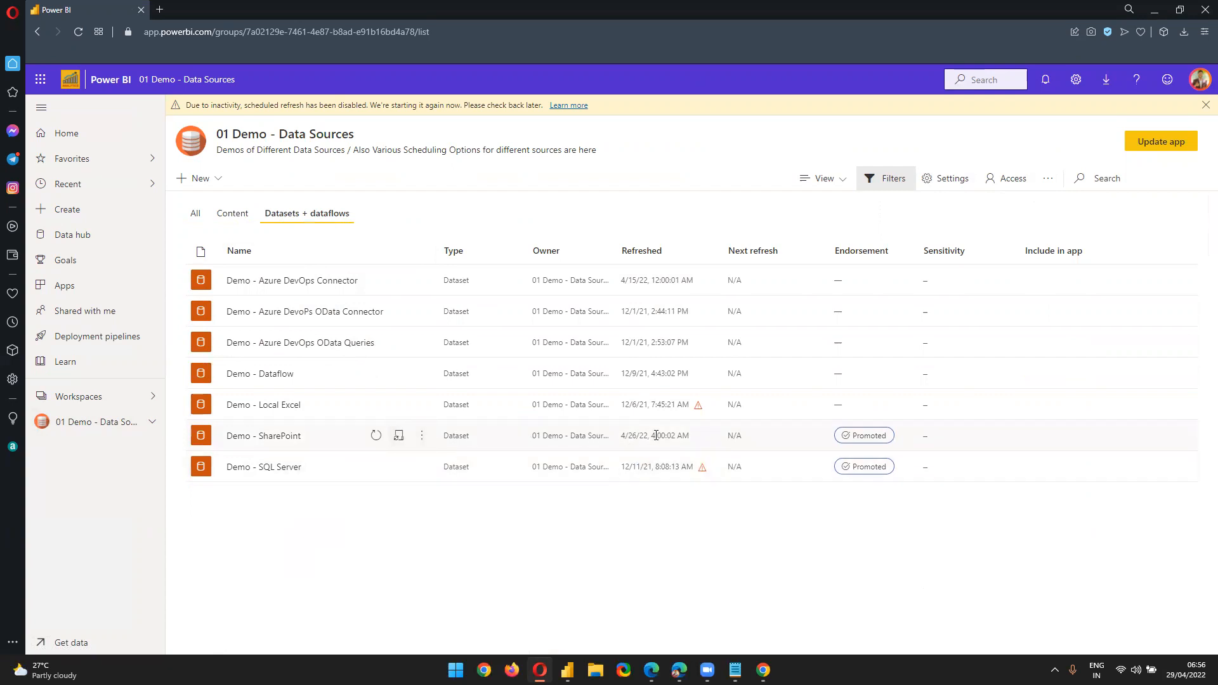
Refresh the Demo - SharePoint dataset now and highlight its new refresh time
{"action": "left_click", "coordinate": [376, 438]}
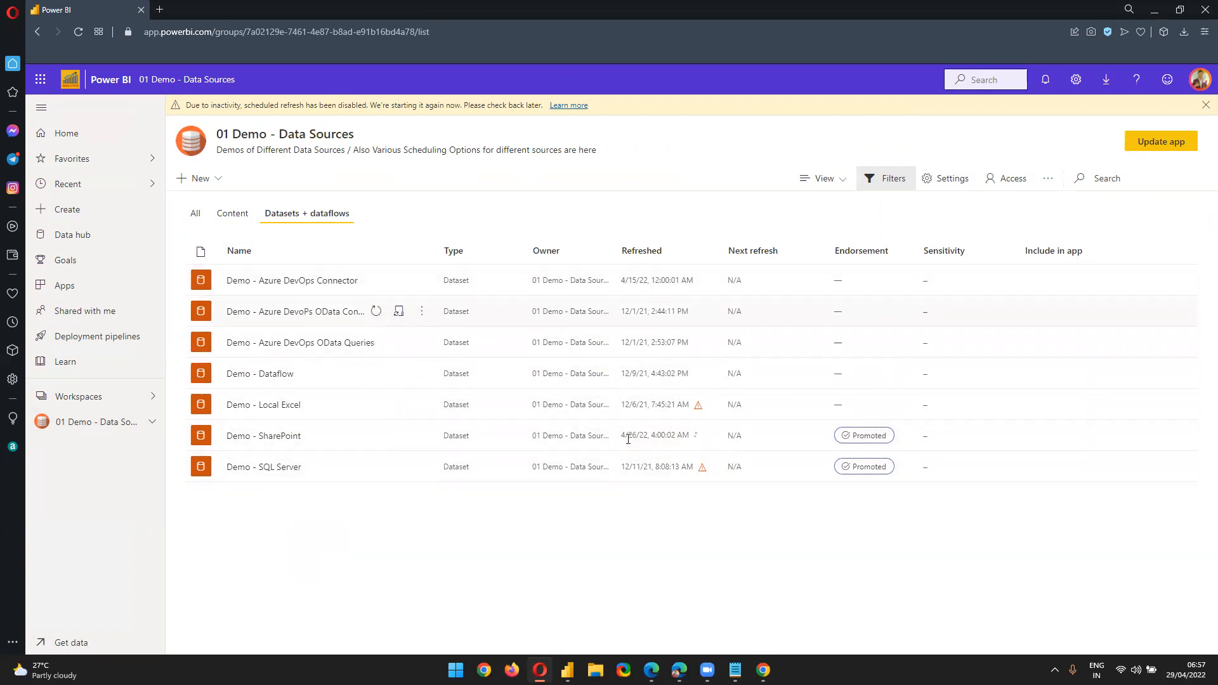
{"action": "left_click_drag", "start_coordinate": [625, 434], "coordinate": [692, 436]}
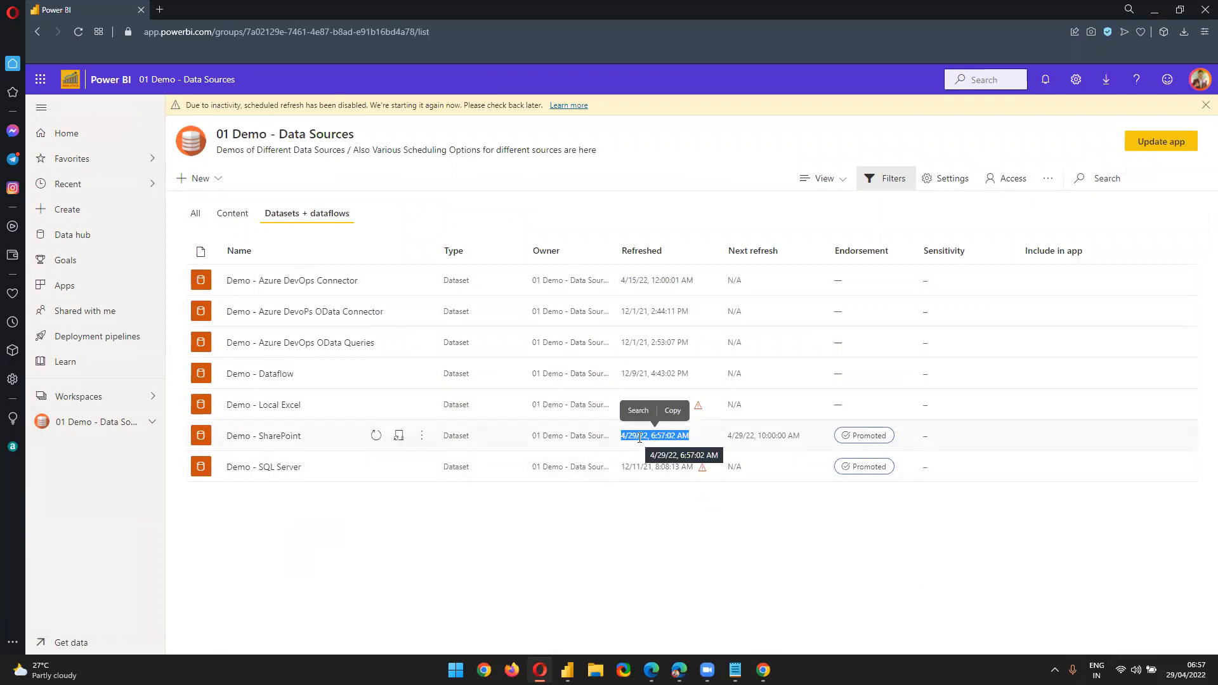
{"action": "left_click", "coordinate": [690, 526]}
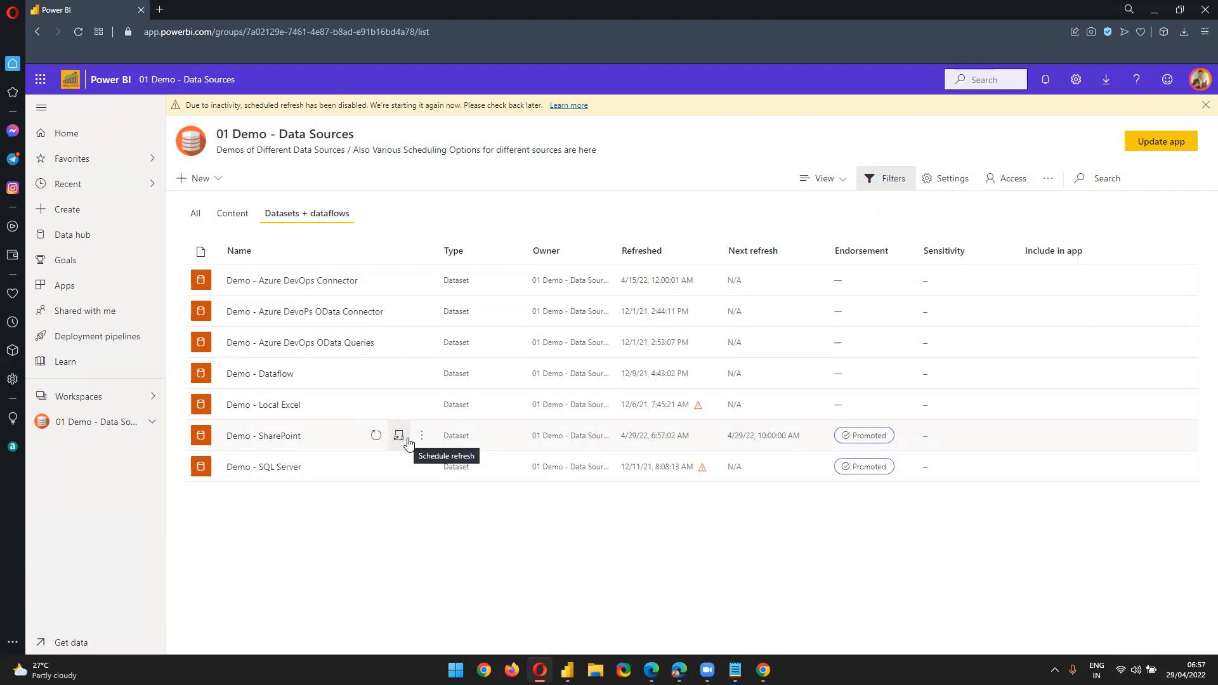
Open the Demo - SharePoint dataset settings from its More options menu
{"action": "left_click", "coordinate": [397, 436]}
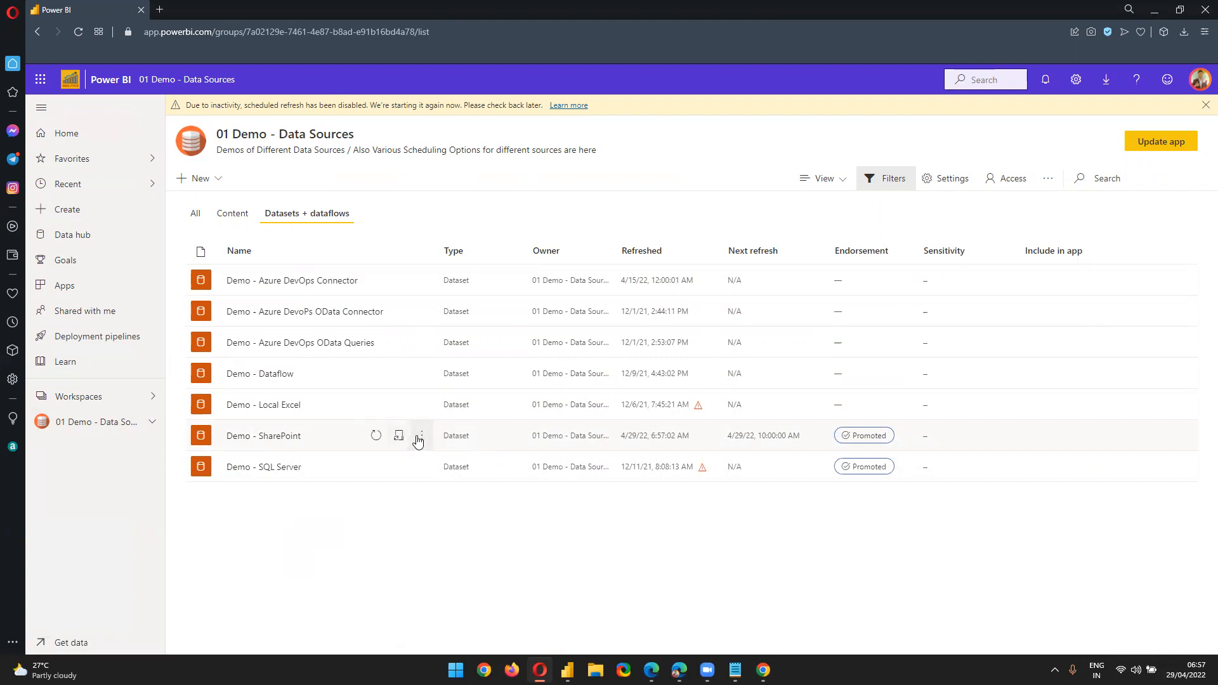
{"action": "left_click", "coordinate": [421, 436]}
{"action": "left_click", "coordinate": [441, 342]}
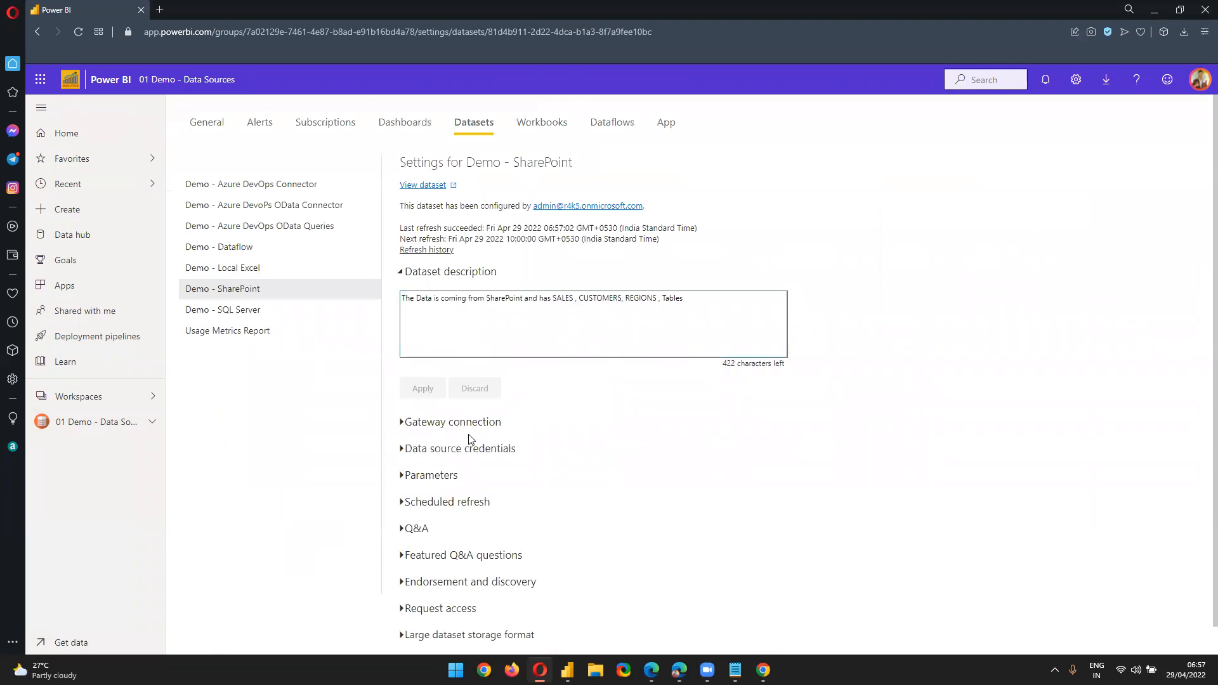
Expand scheduled refresh and keep the refresh frequency at Daily
{"action": "left_click", "coordinate": [407, 502]}
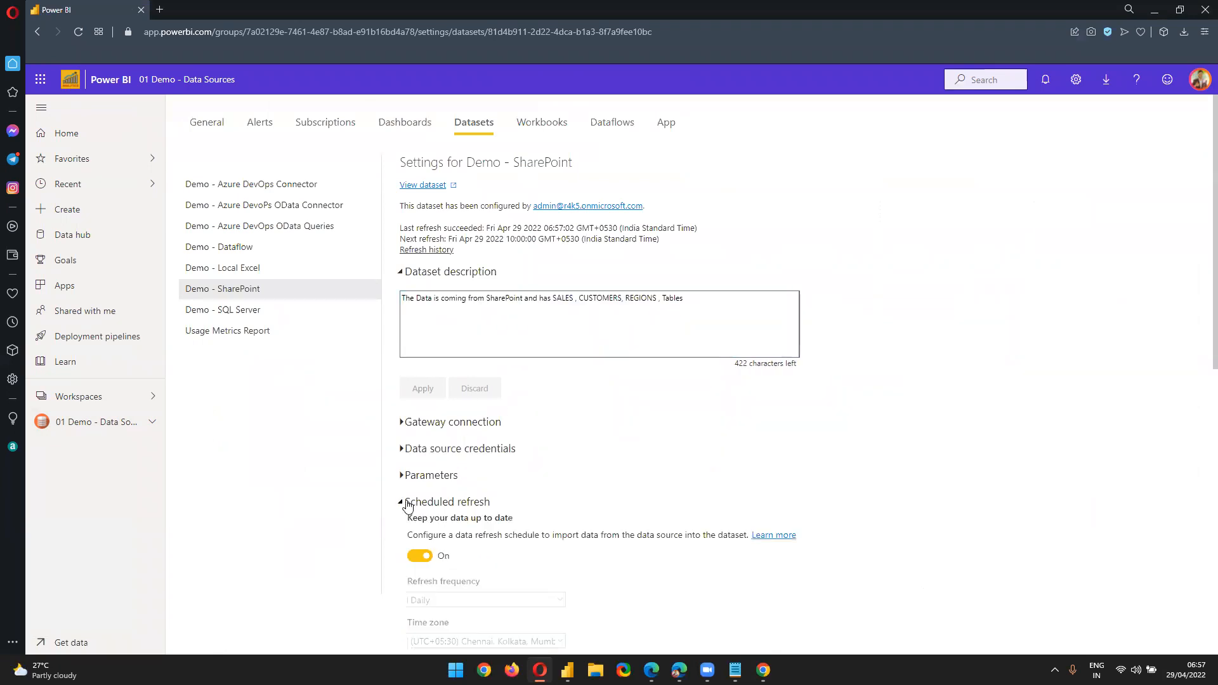
{"action": "scroll", "coordinate": [404, 386], "scroll_direction": "down", "scroll_amount": 2}
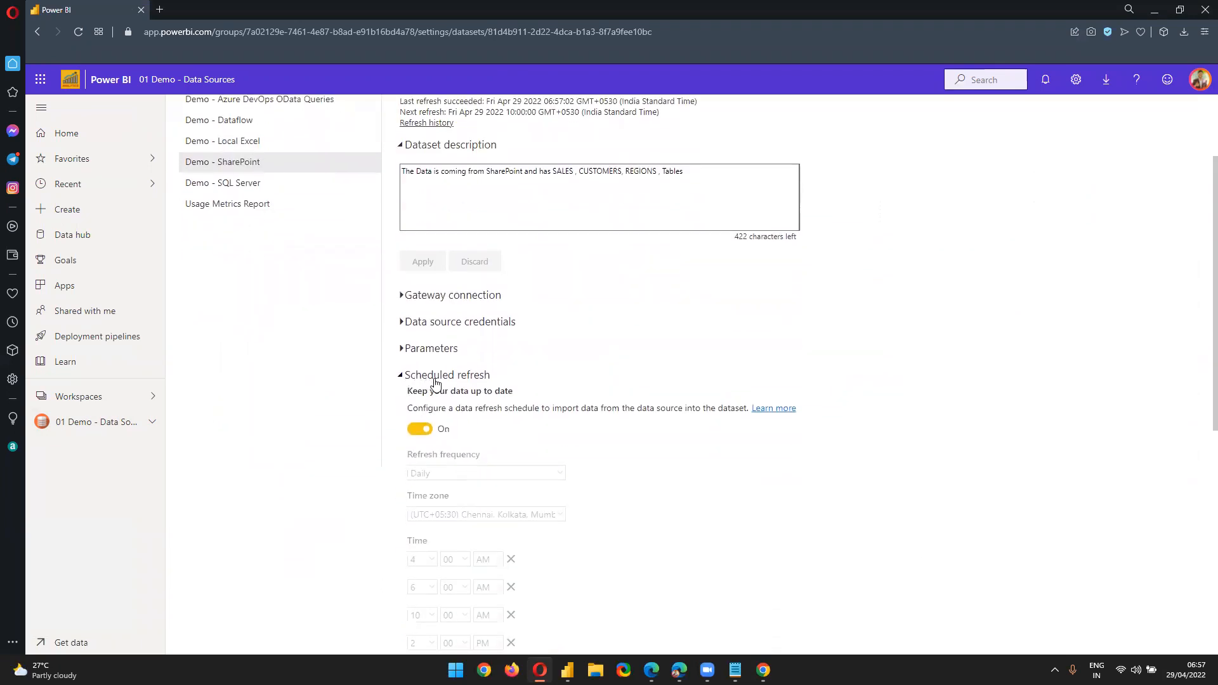
{"action": "scroll", "coordinate": [516, 380], "scroll_direction": "down", "scroll_amount": 2}
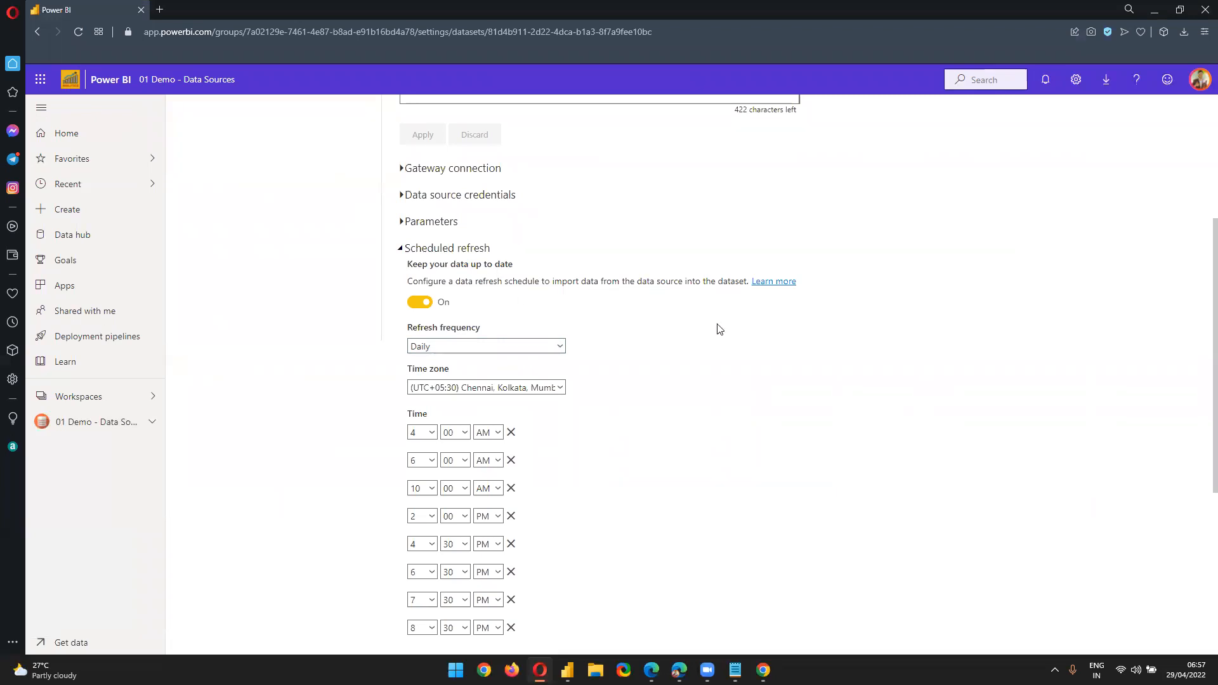
{"action": "scroll", "coordinate": [681, 422], "scroll_direction": "down", "scroll_amount": 1}
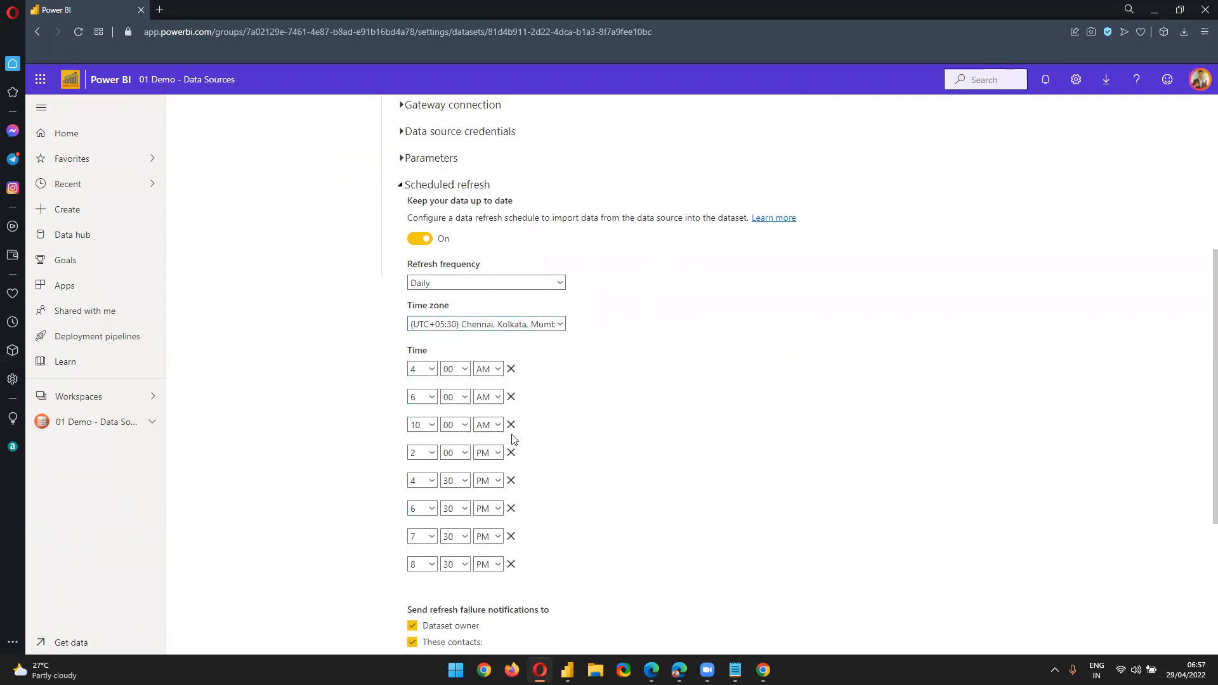
{"action": "left_click", "coordinate": [466, 285]}
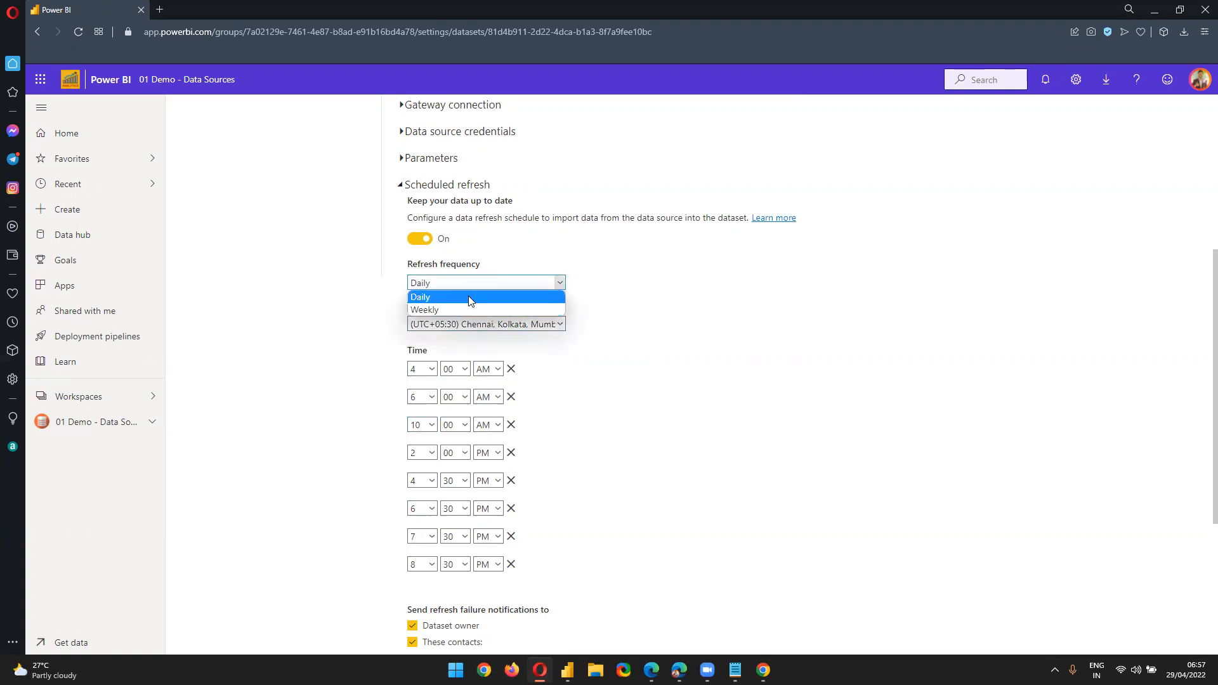
{"action": "left_click", "coordinate": [468, 297]}
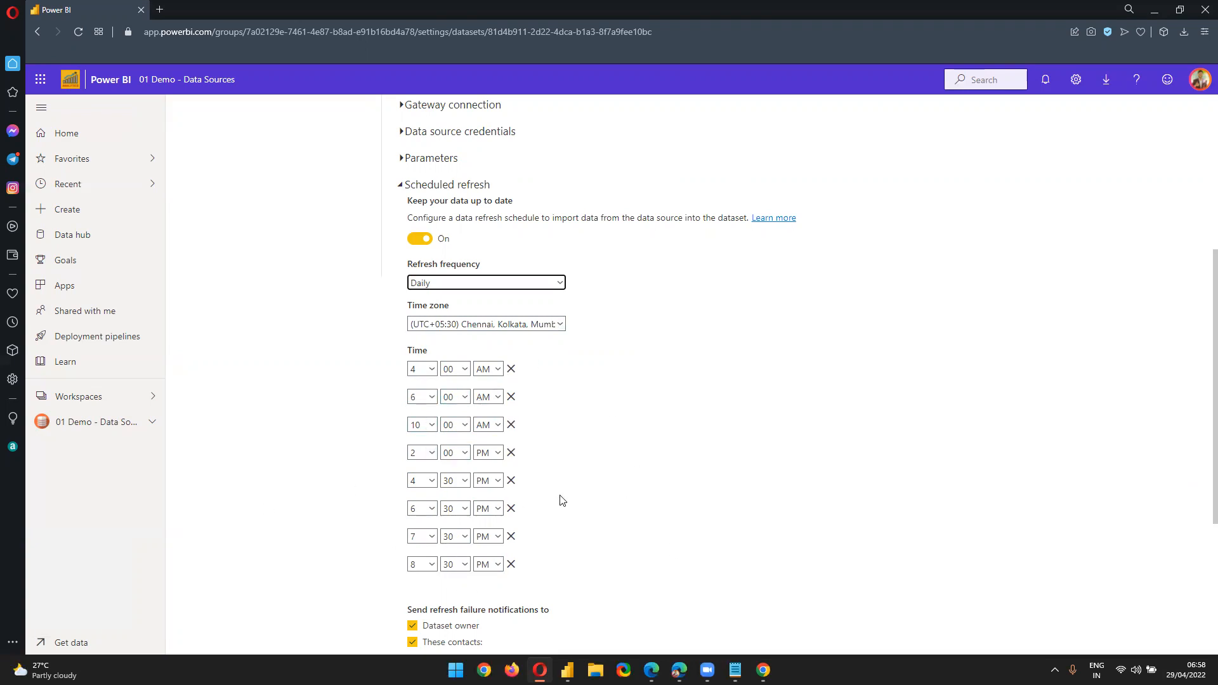
Review the failure notification options, then switch to the Outlook mailbox tab
{"action": "scroll", "coordinate": [560, 501], "scroll_direction": "down", "scroll_amount": 3}
{"action": "scroll", "coordinate": [560, 499], "scroll_direction": "up", "scroll_amount": 2}
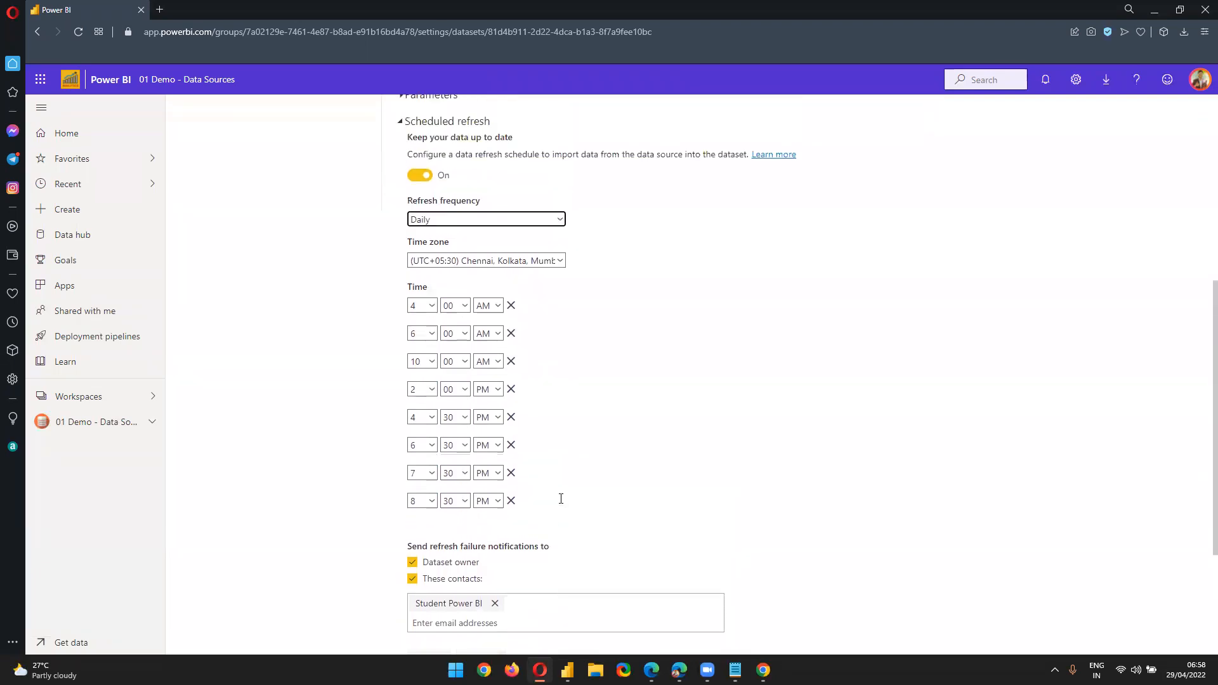
{"action": "scroll", "coordinate": [560, 502], "scroll_direction": "down", "scroll_amount": 1}
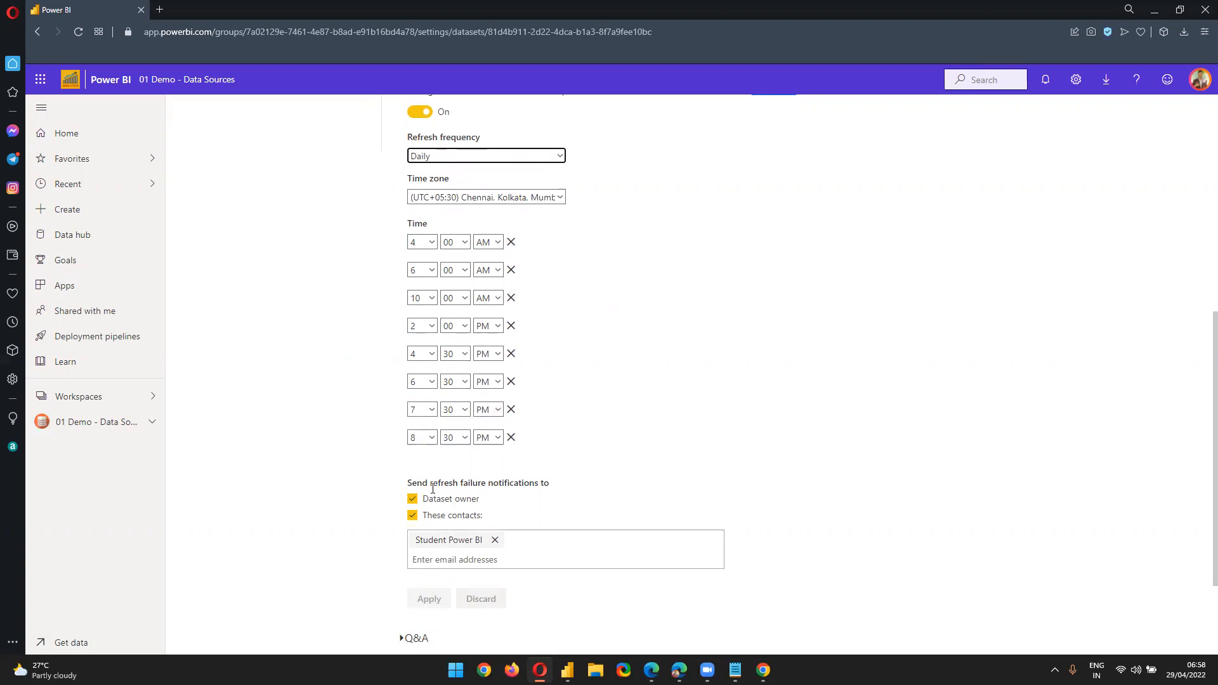
{"action": "double_click", "coordinate": [513, 483]}
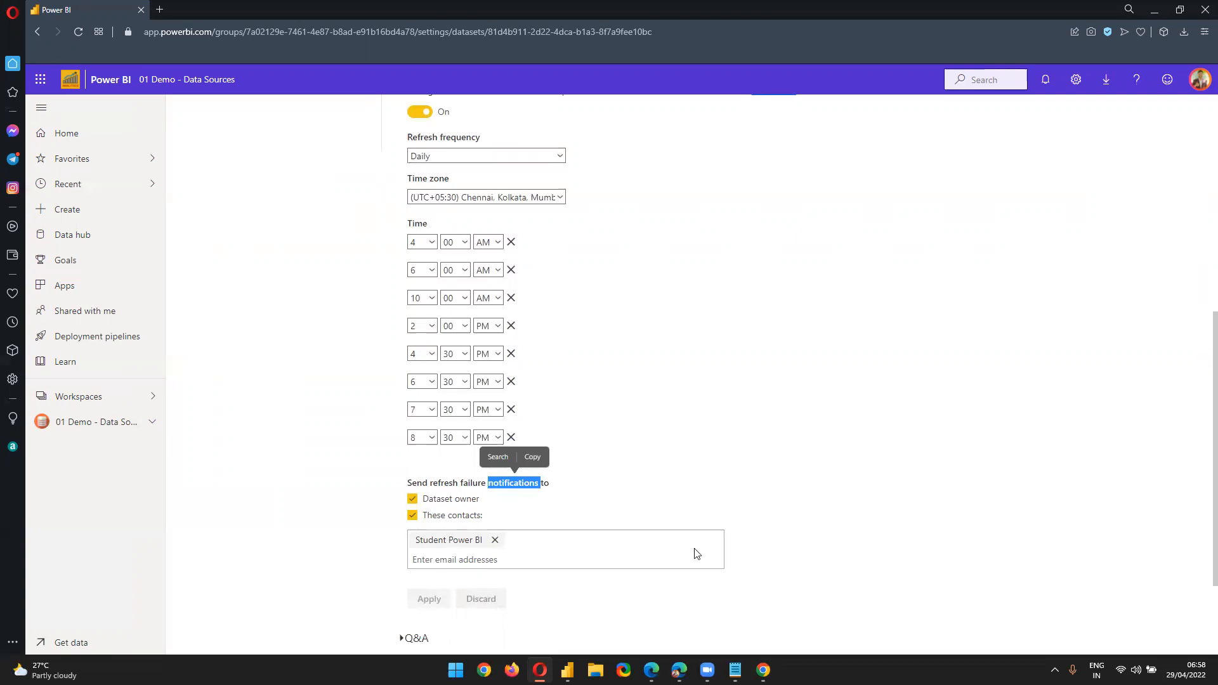
{"action": "left_click", "coordinate": [763, 670]}
{"action": "left_click", "coordinate": [222, 8]}
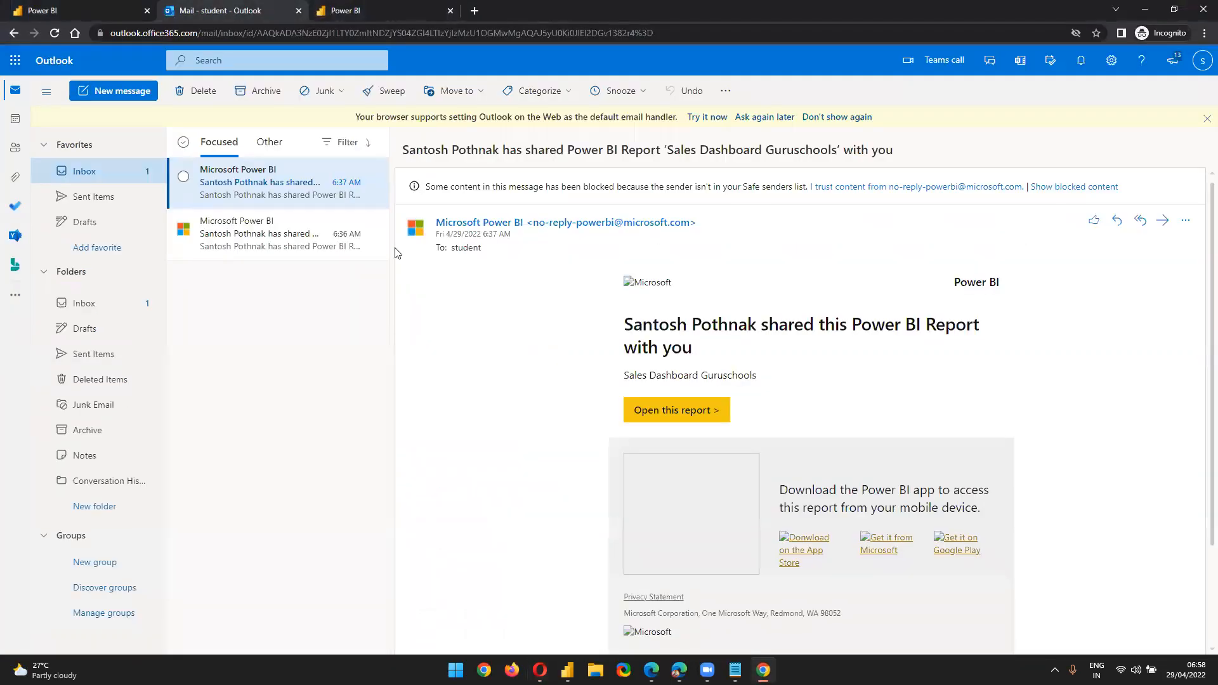
Read the 'Refresh failed: Demo - SharePoint' email in Deleted Items, highlighting the credential advice
{"action": "left_click", "coordinate": [118, 380]}
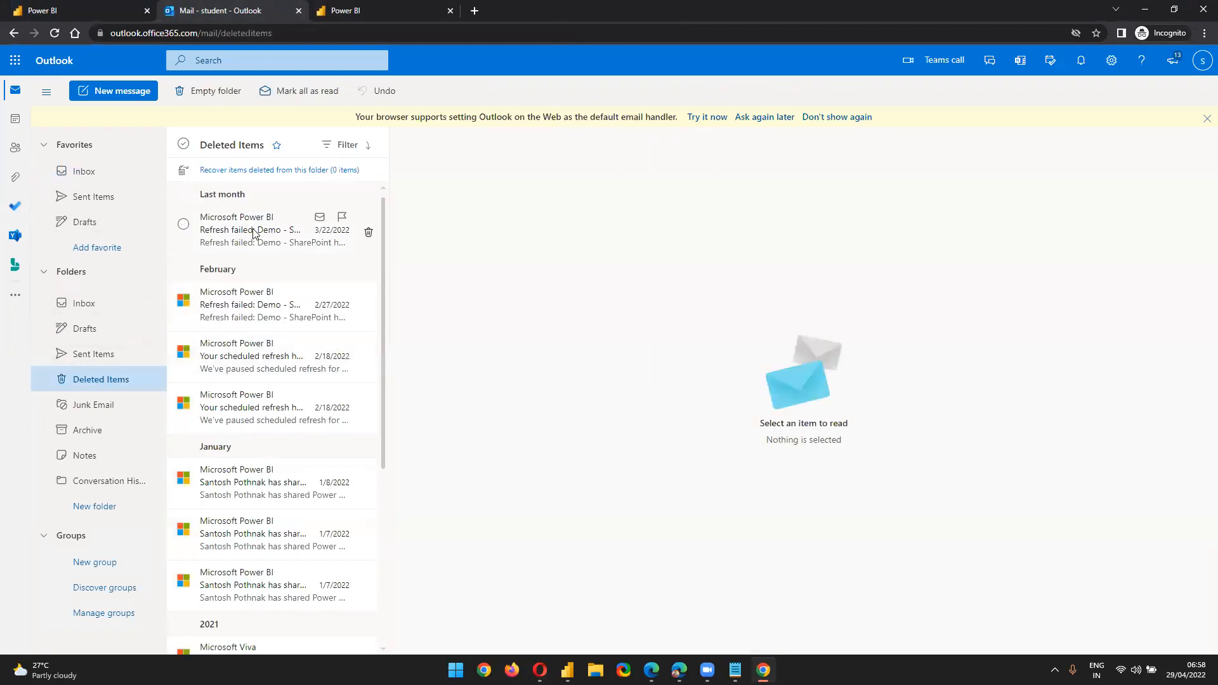
{"action": "left_click", "coordinate": [251, 232]}
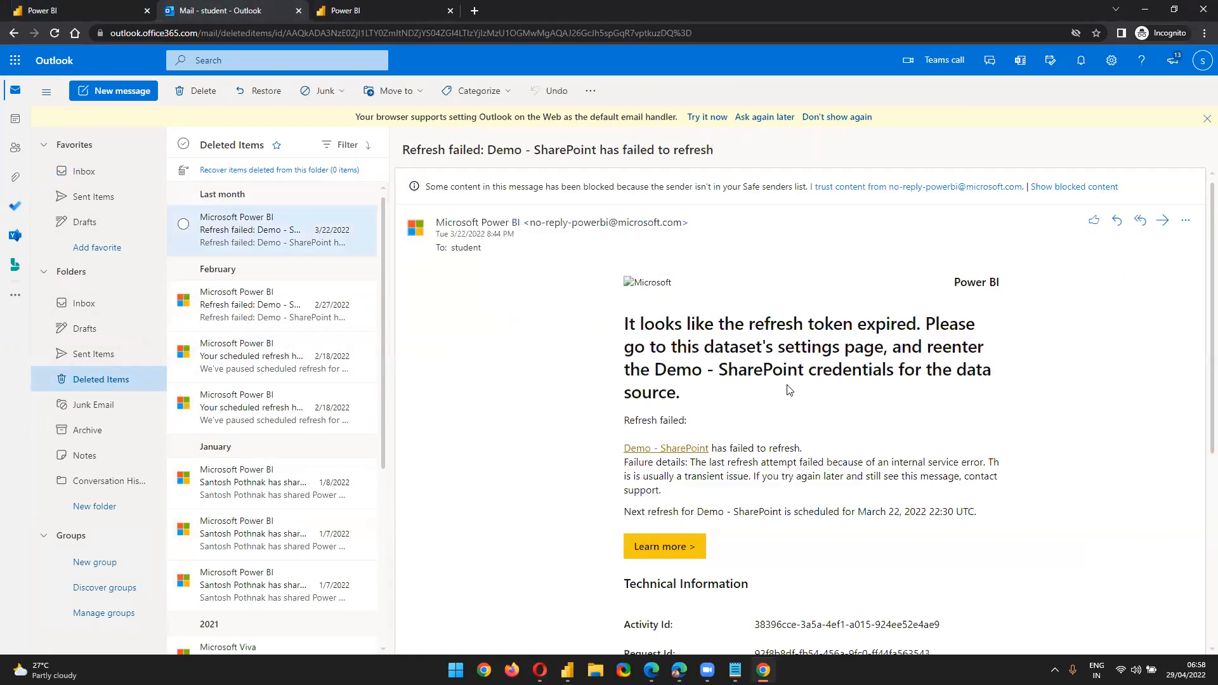
{"action": "left_click_drag", "start_coordinate": [732, 372], "coordinate": [881, 399]}
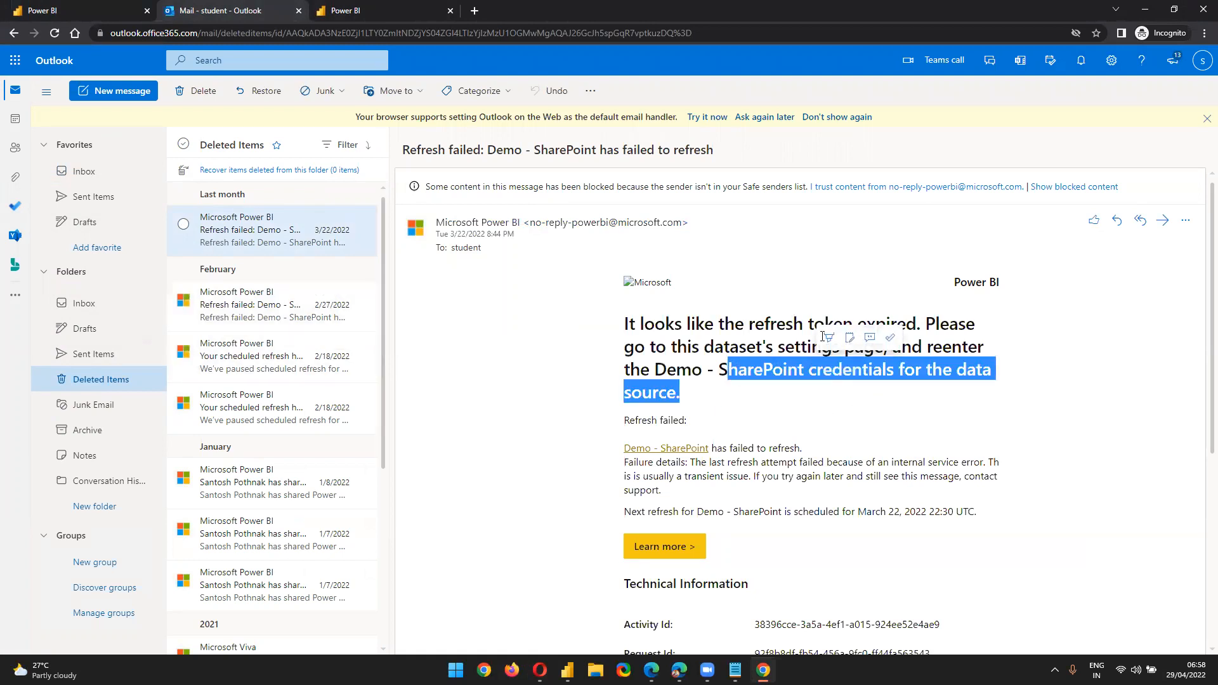
{"action": "left_click", "coordinate": [1141, 492]}
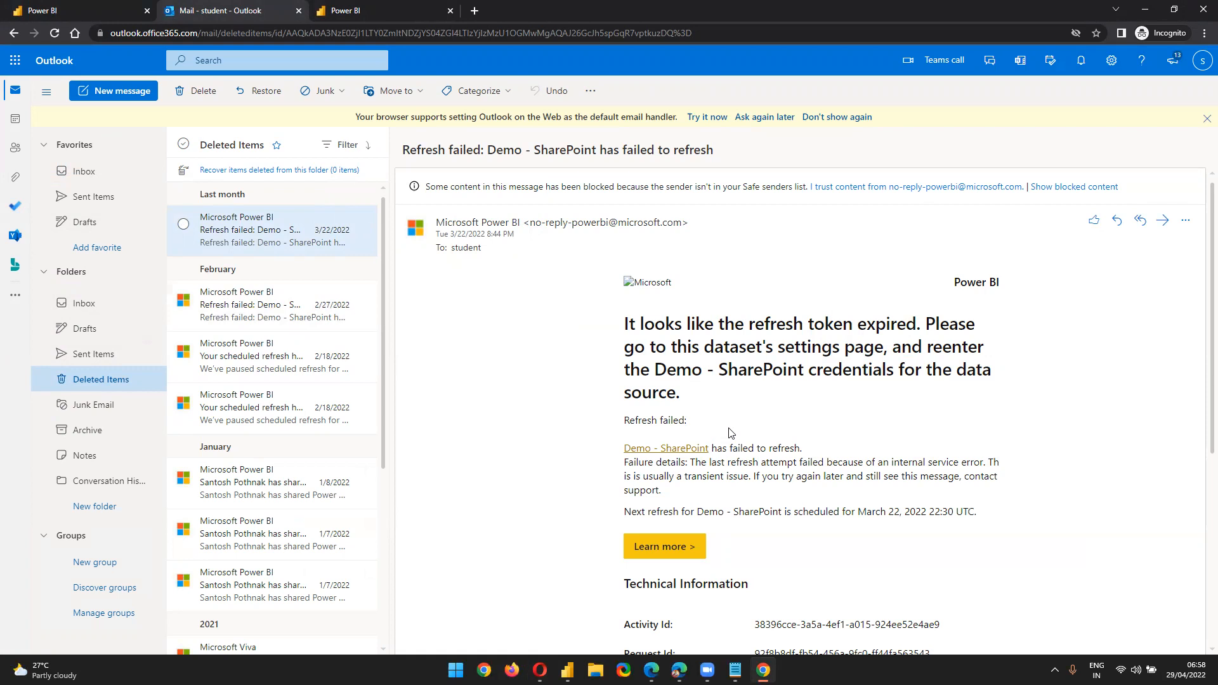
{"action": "left_click_drag", "start_coordinate": [635, 320], "coordinate": [807, 498]}
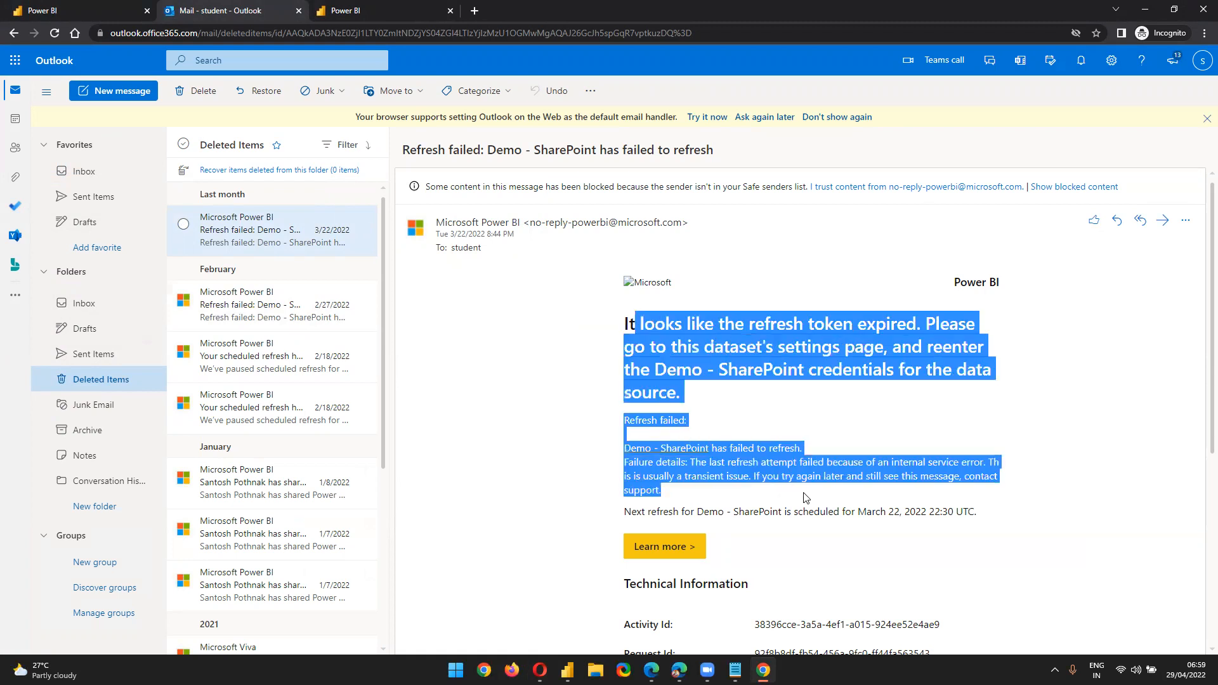
{"action": "left_click", "coordinate": [817, 566]}
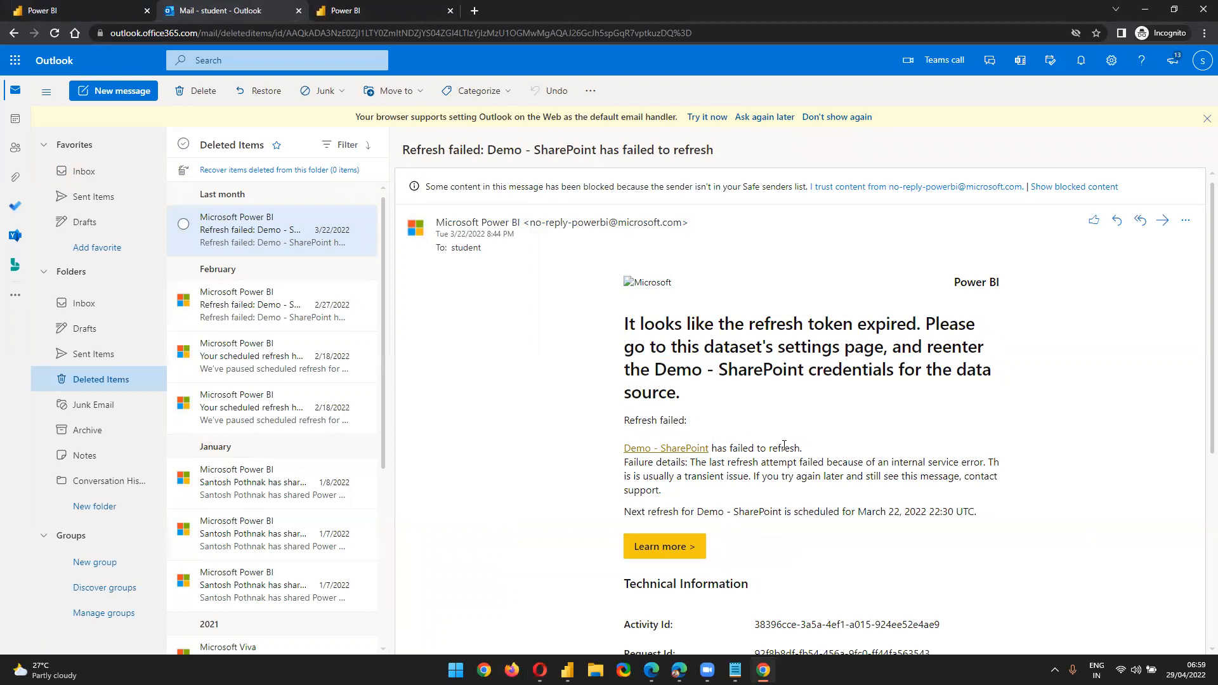
Return to the Power BI tab showing Demo Workspace 007
{"action": "scroll", "coordinate": [784, 446], "scroll_direction": "down", "scroll_amount": 5}
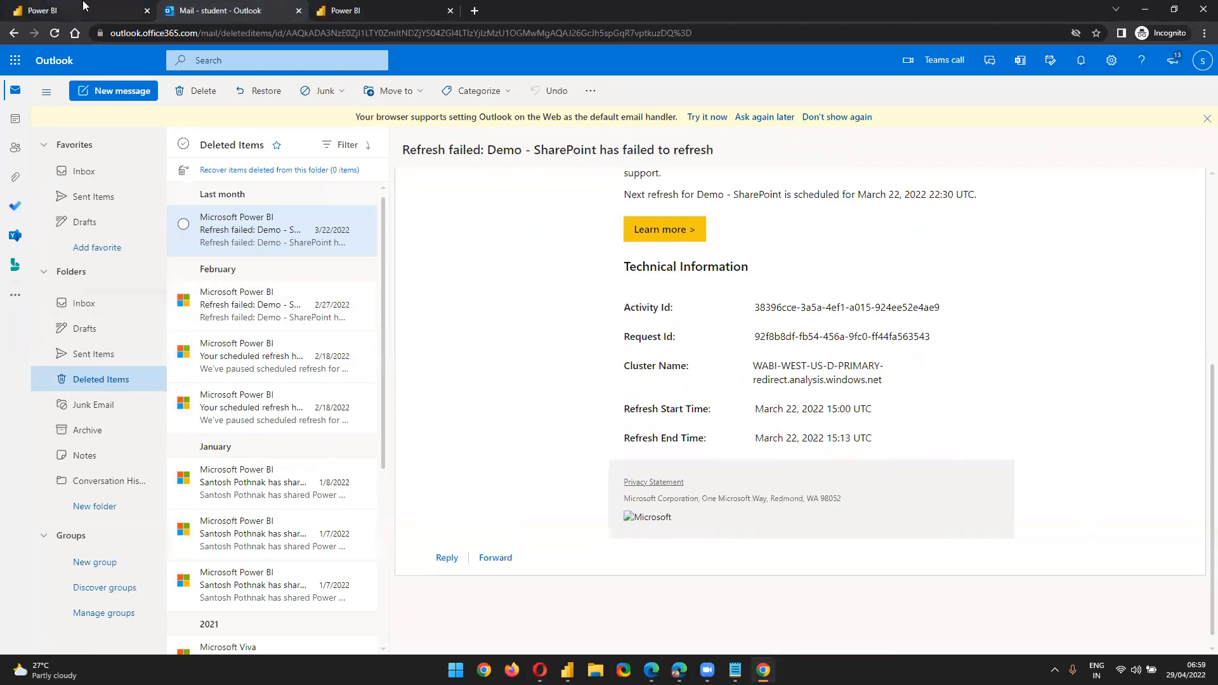
{"action": "left_click", "coordinate": [83, 8]}
{"action": "left_click", "coordinate": [342, 8]}
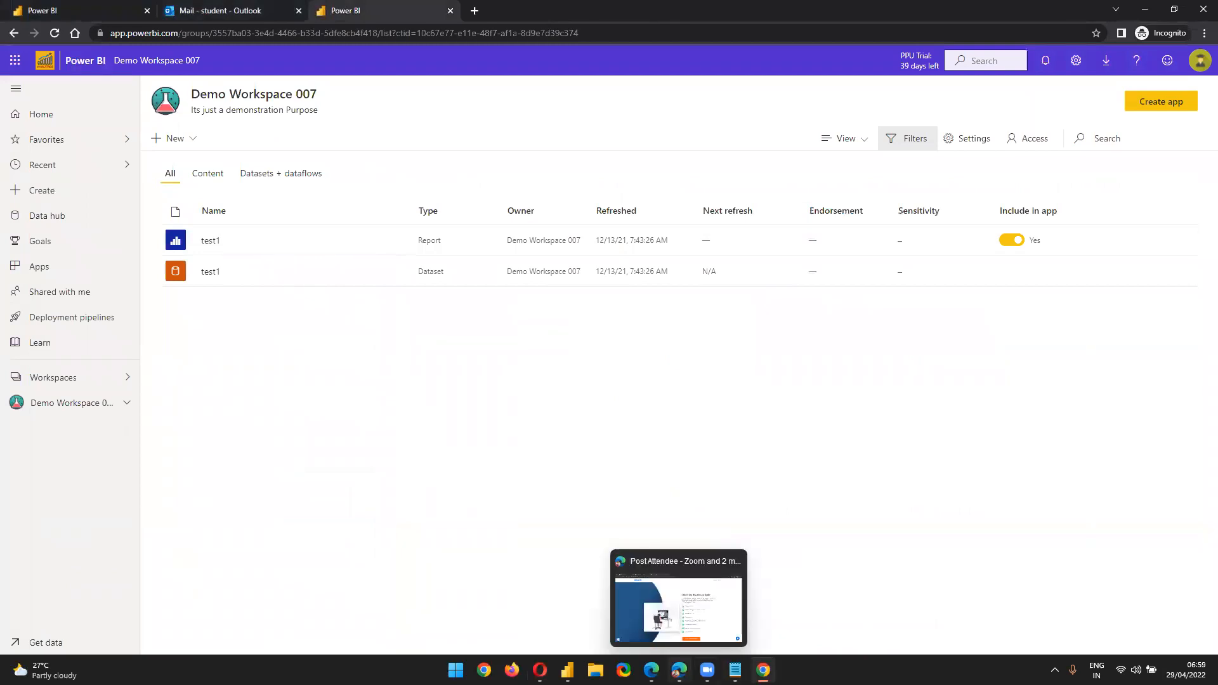
Back in Demo - SharePoint settings, review the failure notification recipients
{"action": "left_click", "coordinate": [540, 670]}
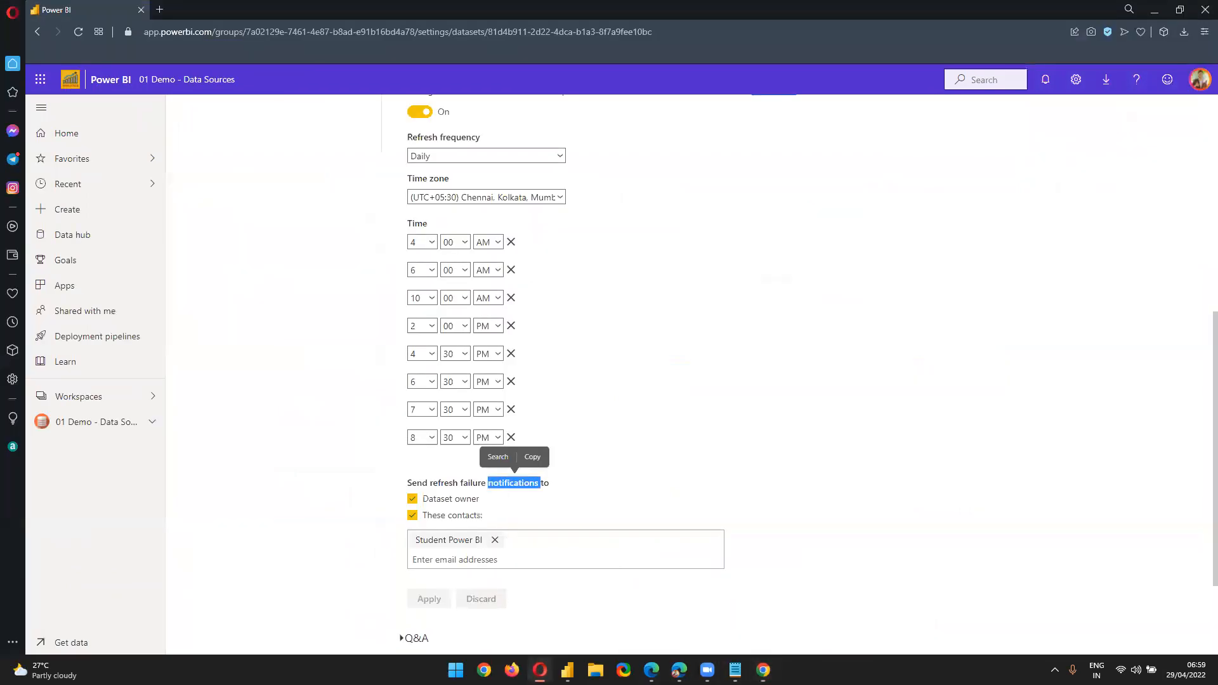
{"action": "scroll", "coordinate": [770, 443], "scroll_direction": "up", "scroll_amount": 2}
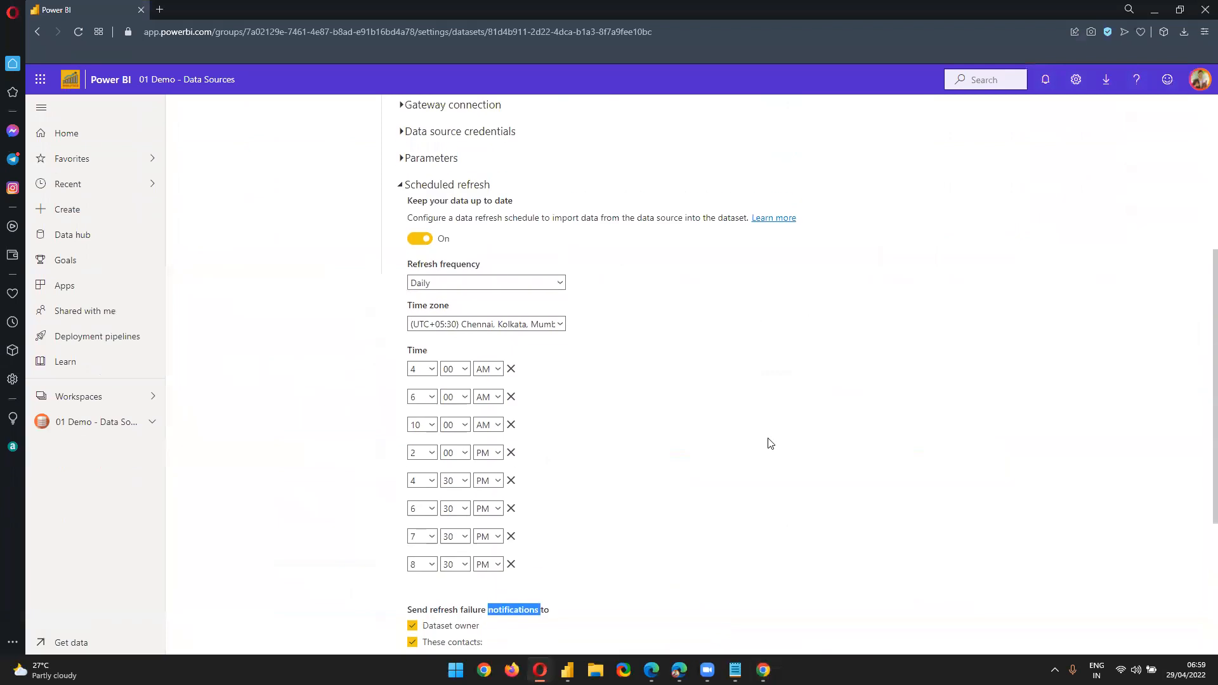
{"action": "scroll", "coordinate": [780, 451], "scroll_direction": "up", "scroll_amount": 1}
{"action": "scroll", "coordinate": [791, 454], "scroll_direction": "down", "scroll_amount": 4}
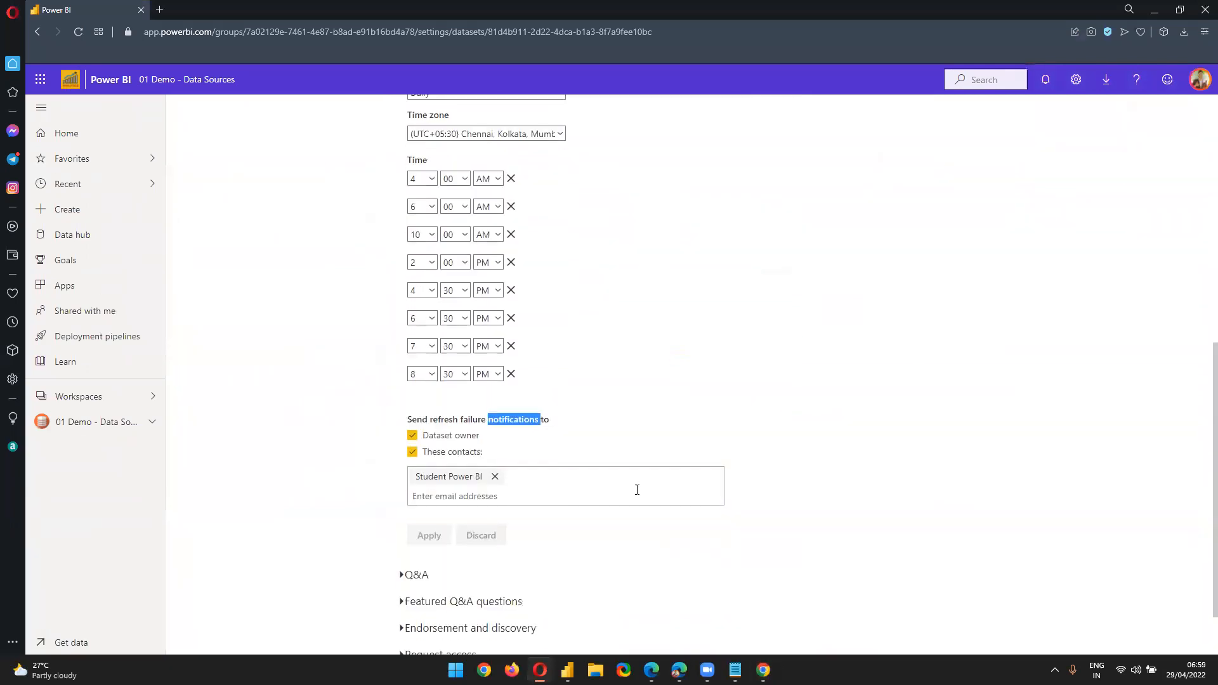
{"action": "left_click_drag", "start_coordinate": [444, 421], "coordinate": [490, 466]}
{"action": "left_click", "coordinate": [532, 447]}
Add another contact to the failure notifications from the suggestions and apply the schedule
{"action": "left_click", "coordinate": [527, 480]}
{"action": "type", "text": "dou"}
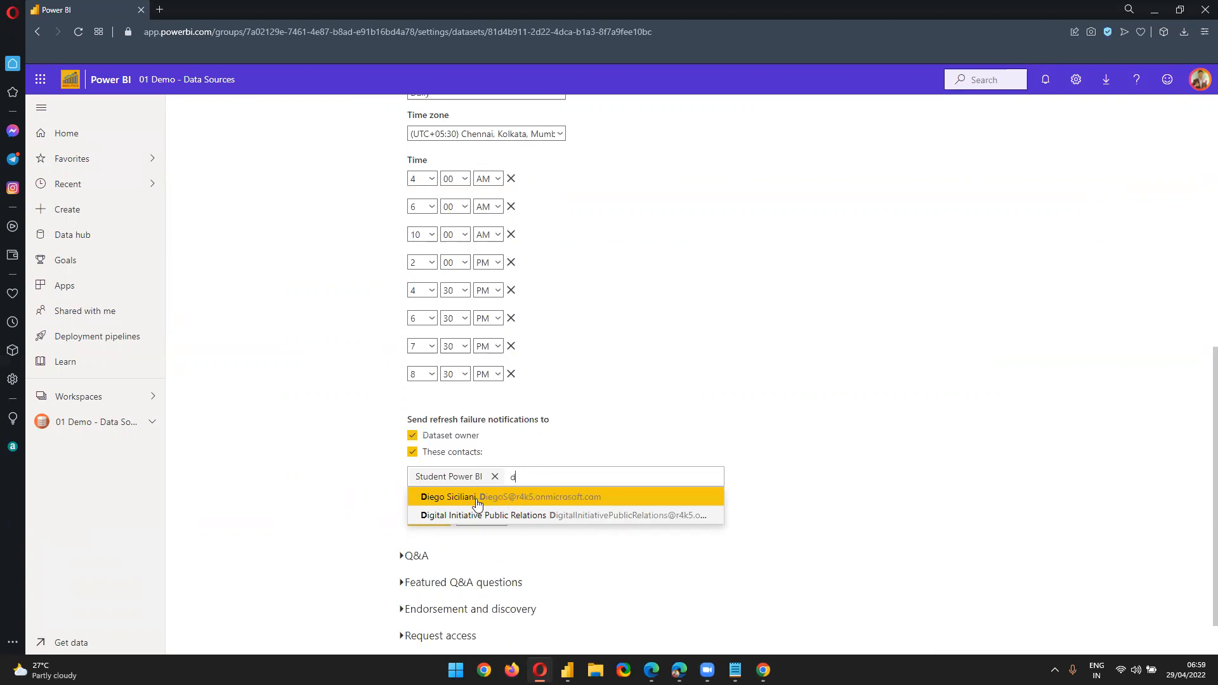
{"action": "left_click", "coordinate": [505, 504]}
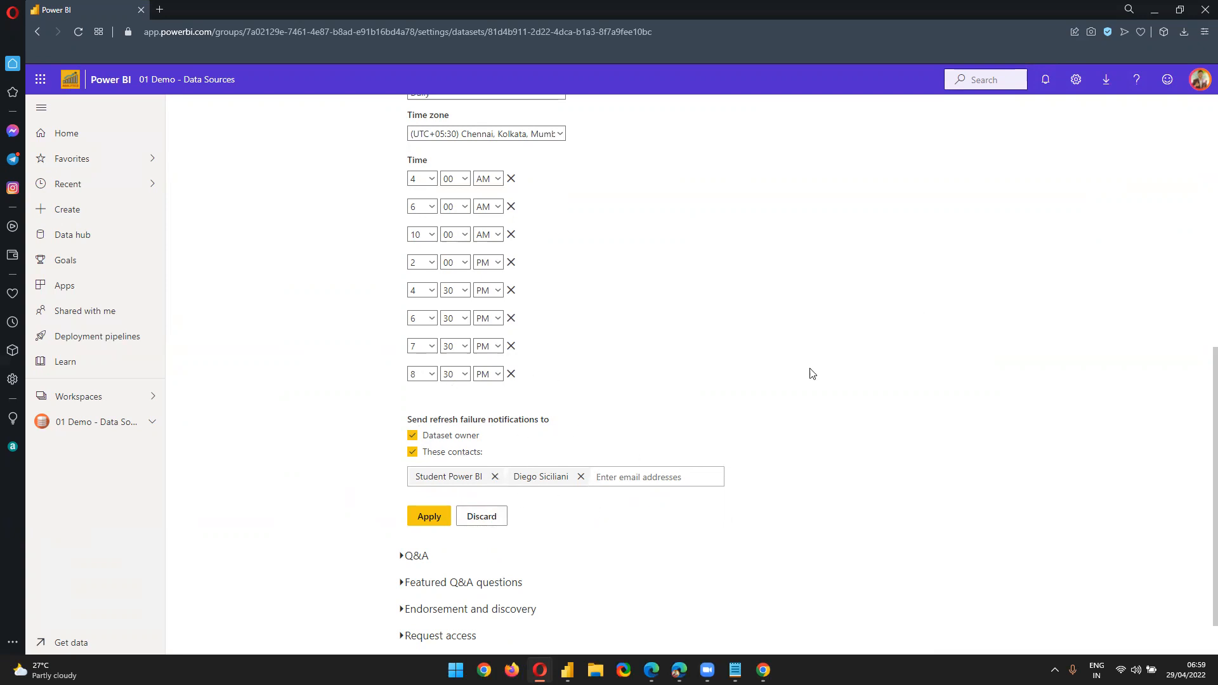
{"action": "left_click", "coordinate": [414, 519]}
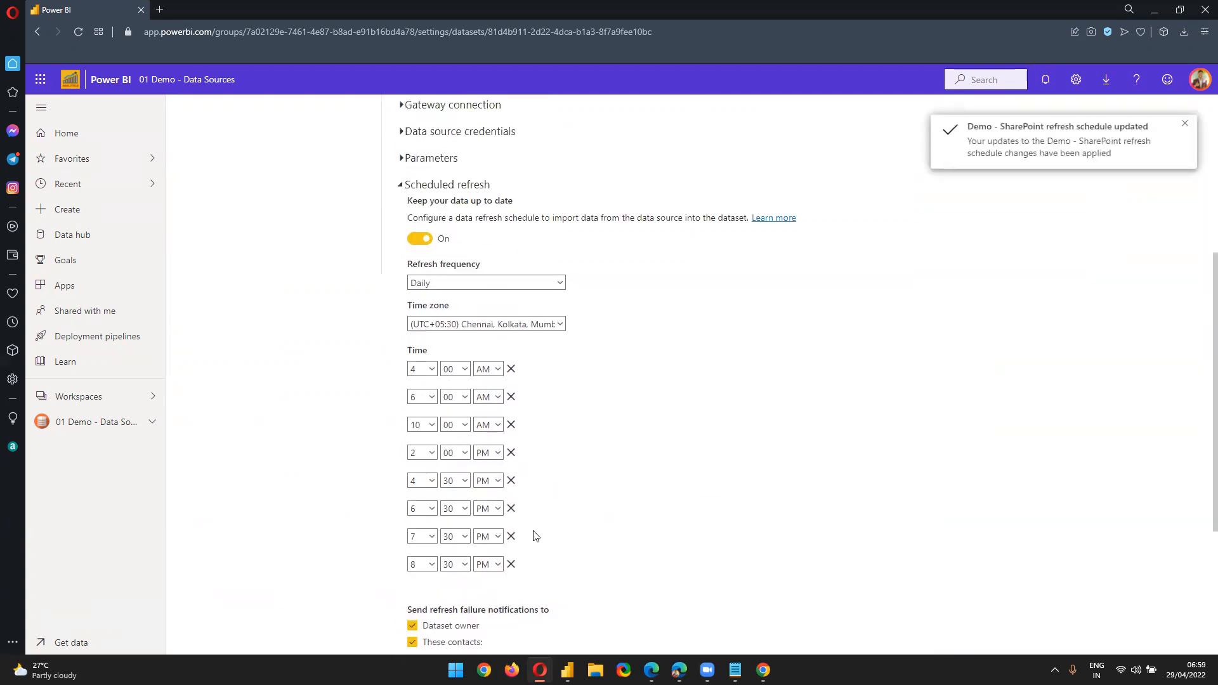
{"action": "scroll", "coordinate": [532, 535], "scroll_direction": "up", "scroll_amount": 3}
{"action": "scroll", "coordinate": [536, 555], "scroll_direction": "up", "scroll_amount": 2}
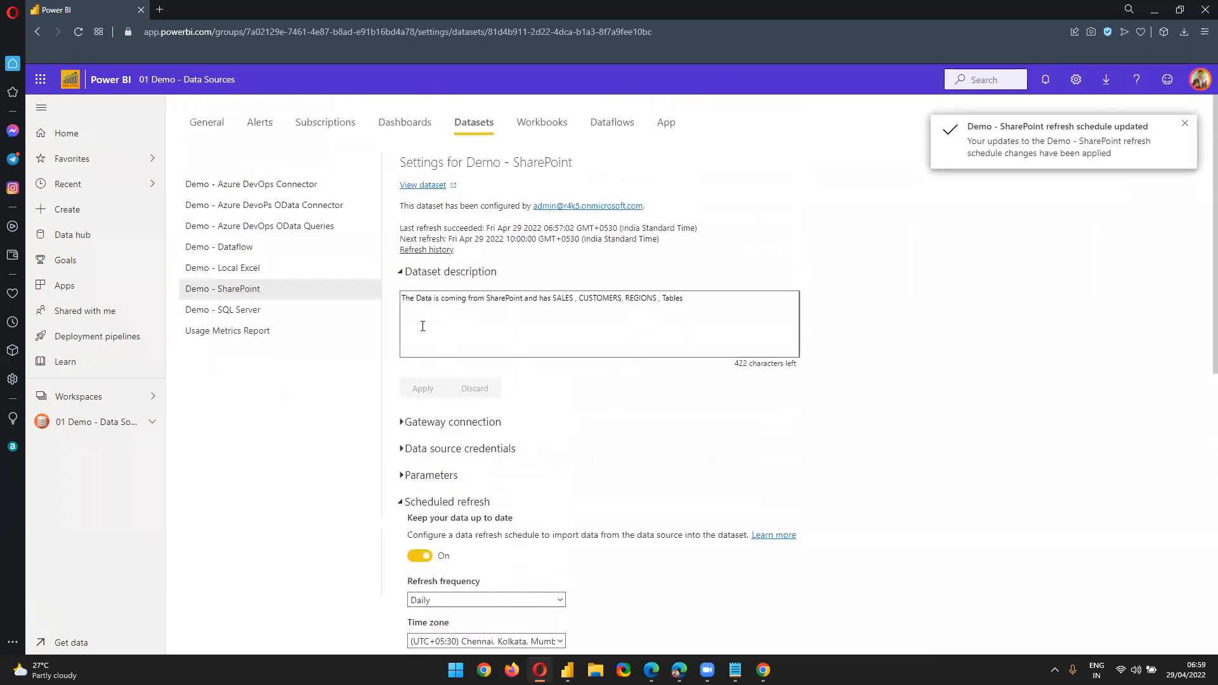
Open the dataset's refresh history and highlight the latest On demand refresh entry
{"action": "left_click", "coordinate": [427, 250]}
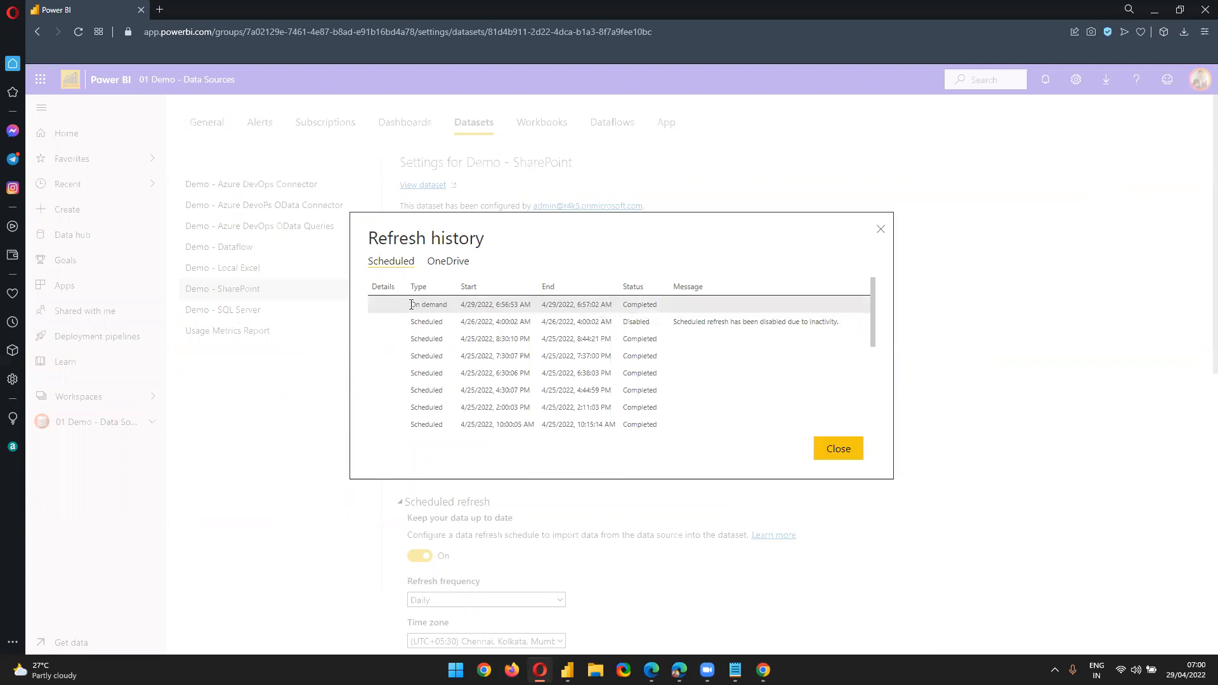
{"action": "left_click_drag", "start_coordinate": [425, 306], "coordinate": [452, 305]}
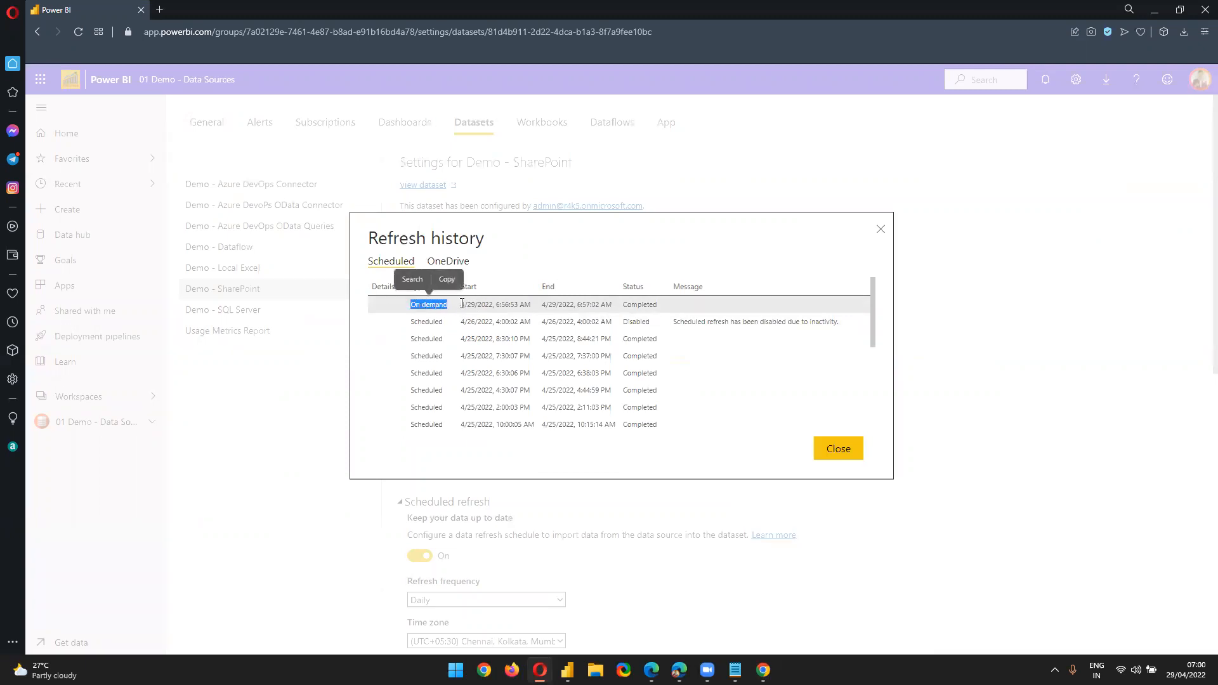
{"action": "left_click", "coordinate": [461, 303]}
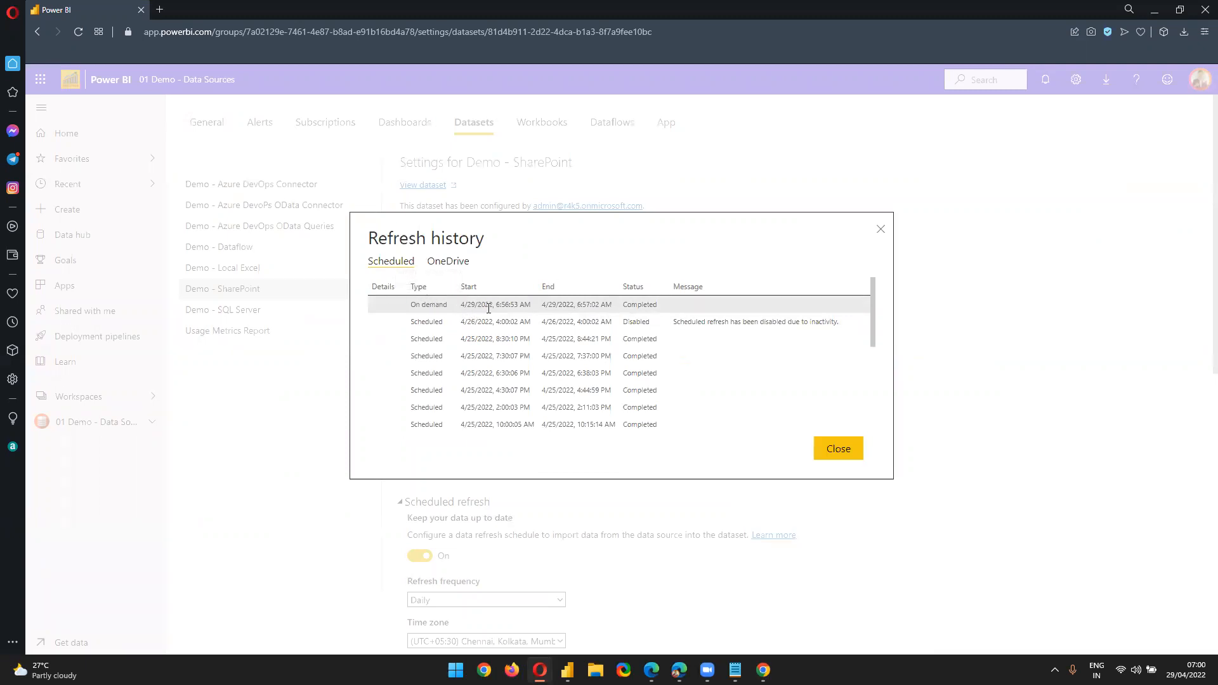
{"action": "left_click_drag", "start_coordinate": [495, 305], "coordinate": [605, 307]}
{"action": "left_click", "coordinate": [511, 314]}
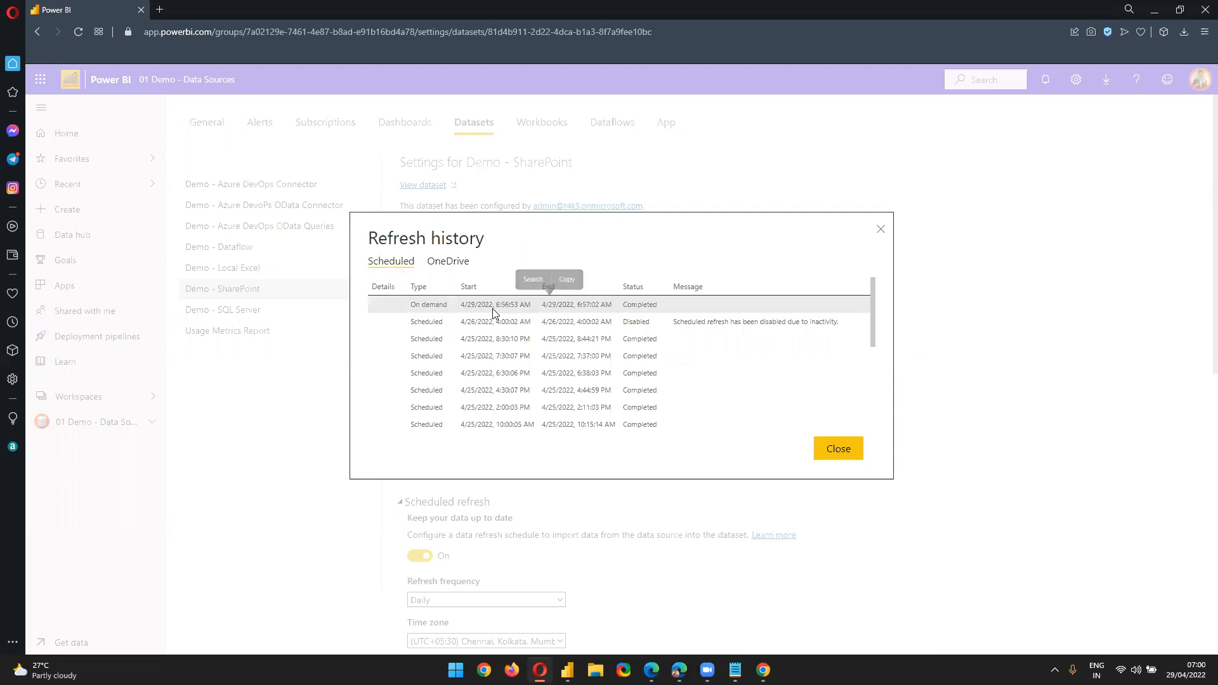
{"action": "left_click_drag", "start_coordinate": [412, 305], "coordinate": [662, 308]}
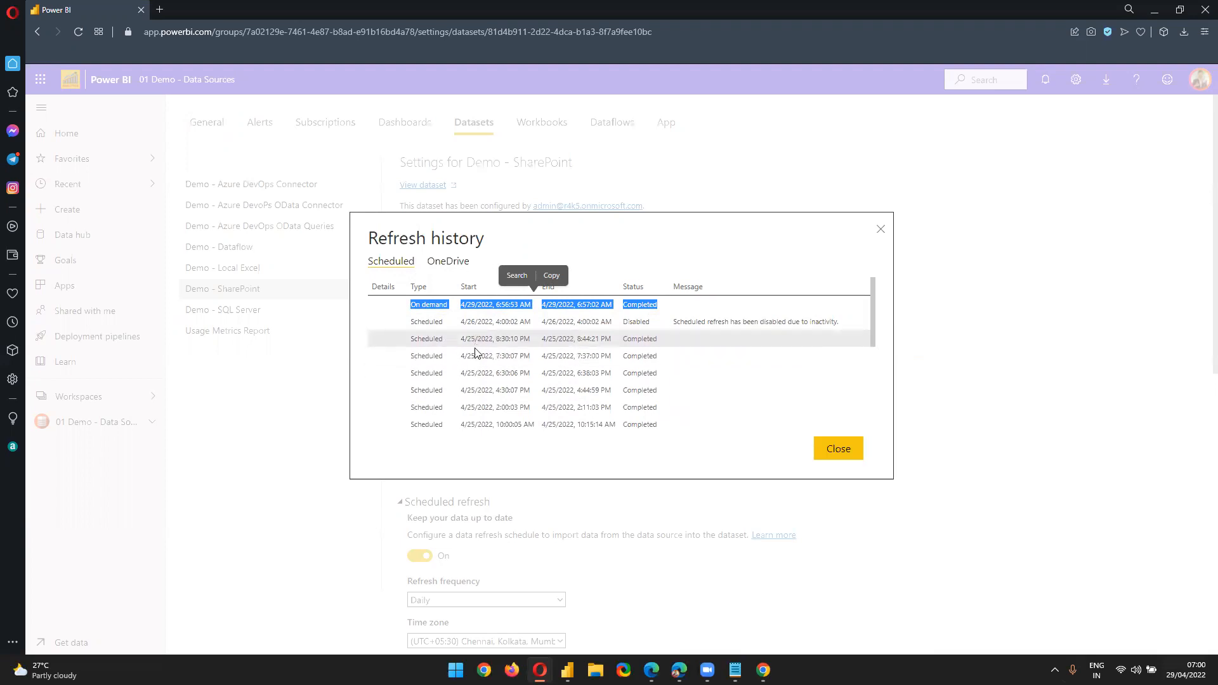
Review the 8:30 PM scheduled refresh entries and their start times
{"action": "scroll", "coordinate": [477, 349], "scroll_direction": "down", "scroll_amount": 10}
{"action": "scroll", "coordinate": [483, 387], "scroll_direction": "up", "scroll_amount": 10}
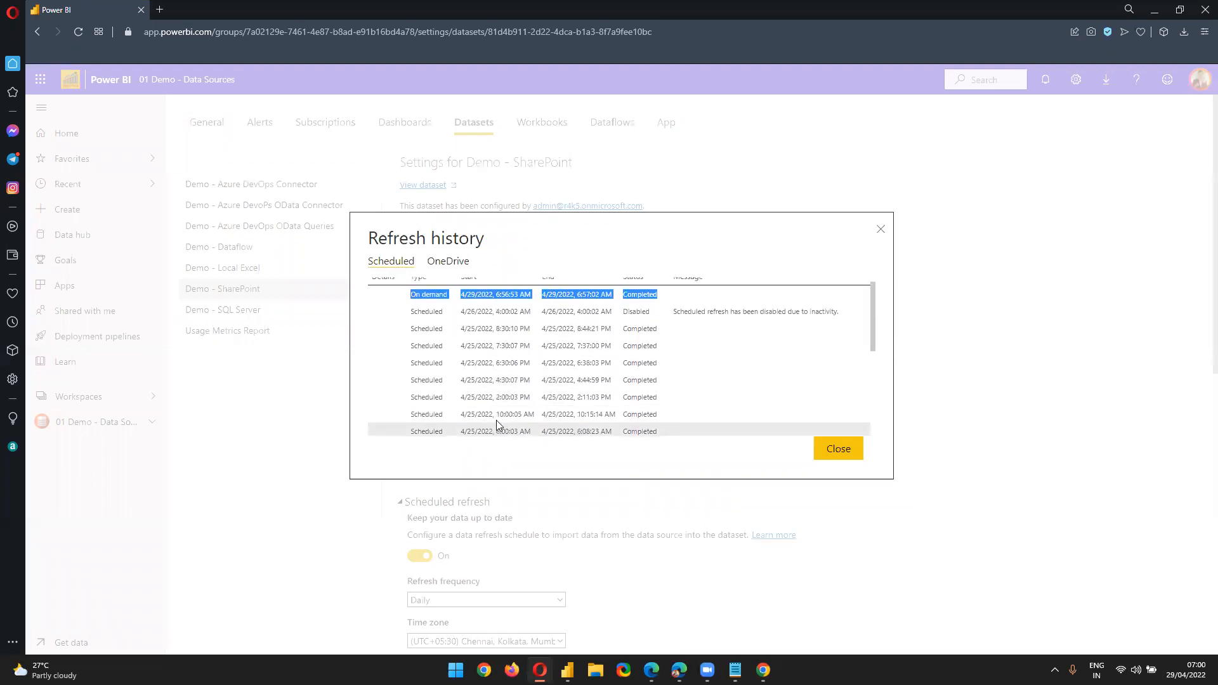
{"action": "left_click", "coordinate": [466, 336]}
{"action": "left_click_drag", "start_coordinate": [467, 336], "coordinate": [613, 390]}
{"action": "left_click", "coordinate": [589, 350]}
{"action": "left_click_drag", "start_coordinate": [500, 338], "coordinate": [501, 391]}
{"action": "left_click", "coordinate": [518, 352]}
{"action": "left_click_drag", "start_coordinate": [530, 406], "coordinate": [505, 424]}
{"action": "left_click", "coordinate": [525, 422]}
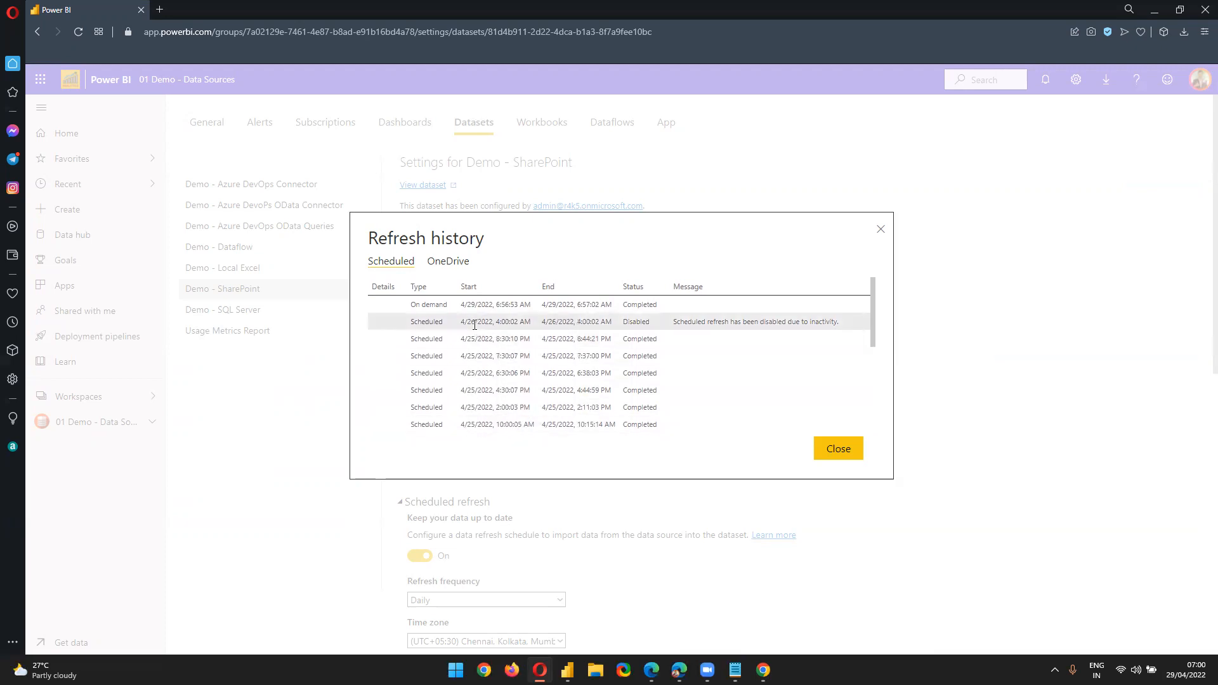
Pick out the 4/26 4:00:02 AM refresh marked Disabled and its inactivity message, then switch browsers
{"action": "left_click_drag", "start_coordinate": [474, 322], "coordinate": [482, 322]}
{"action": "left_click_drag", "start_coordinate": [577, 322], "coordinate": [531, 322]}
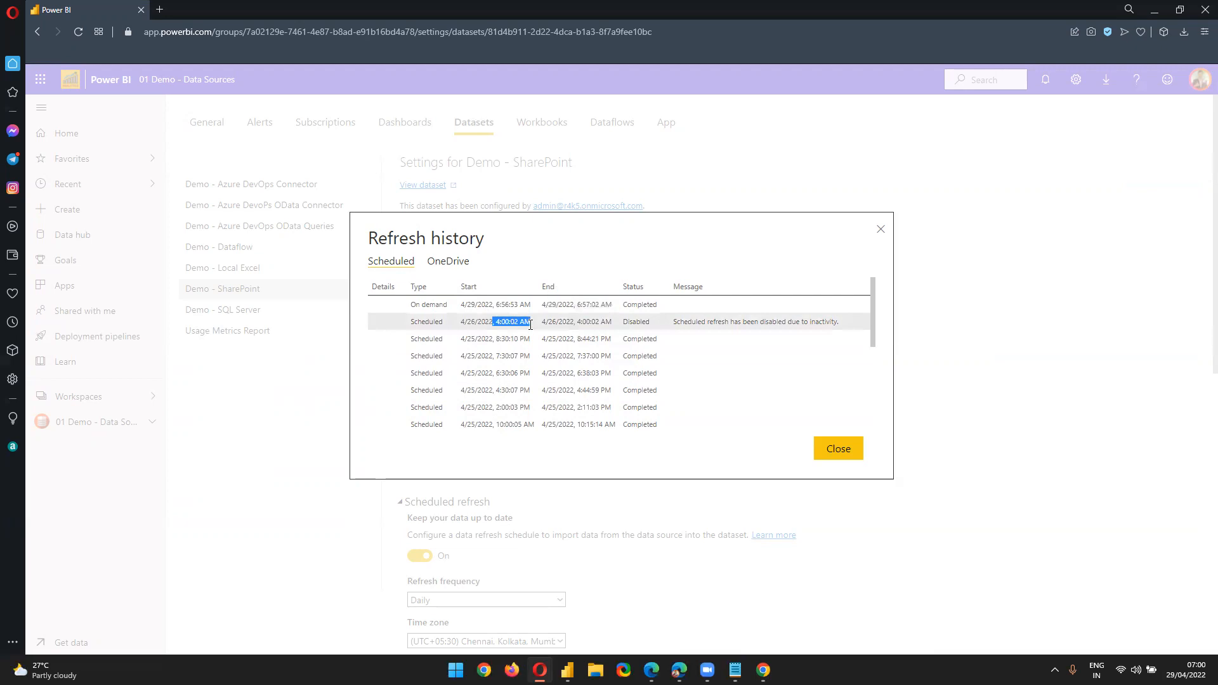
{"action": "double_click", "coordinate": [633, 323]}
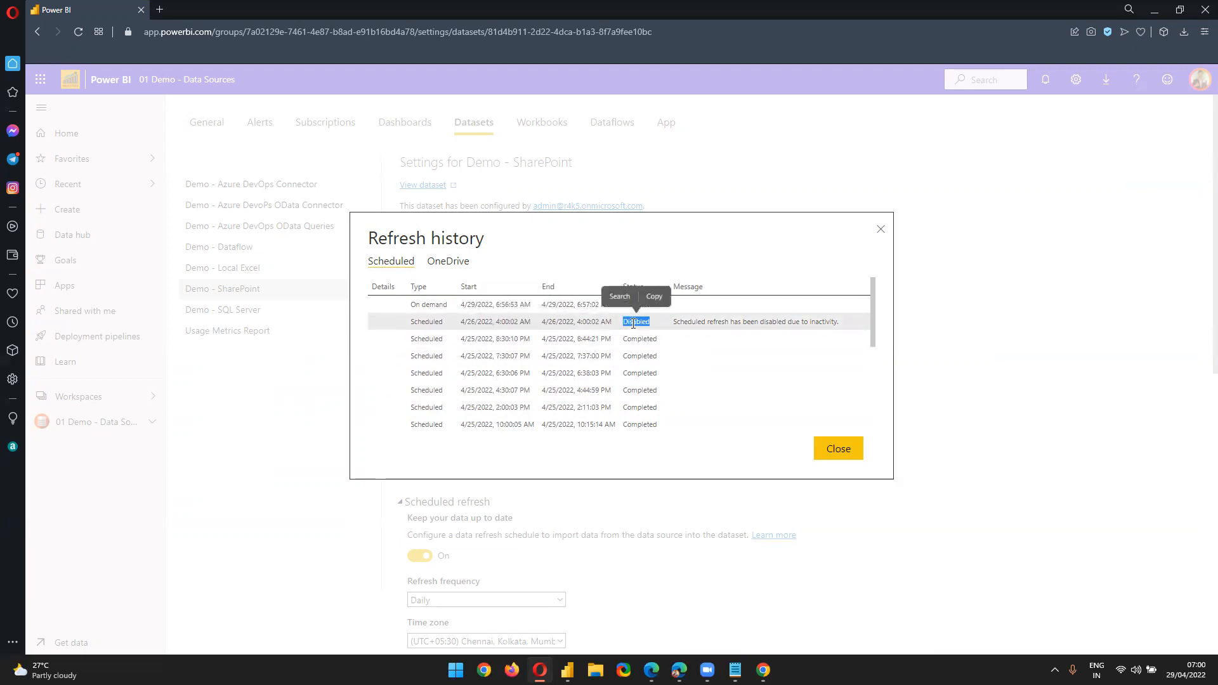
{"action": "left_click_drag", "start_coordinate": [674, 321], "coordinate": [839, 322]}
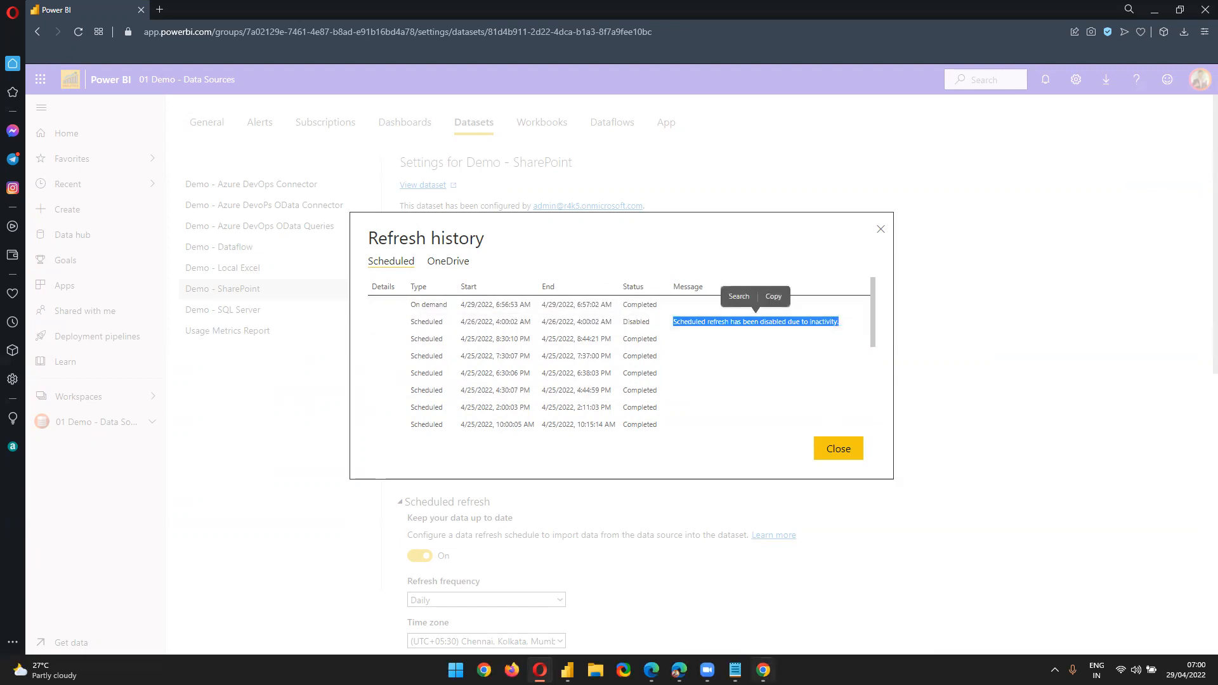
{"action": "left_click", "coordinate": [763, 670]}
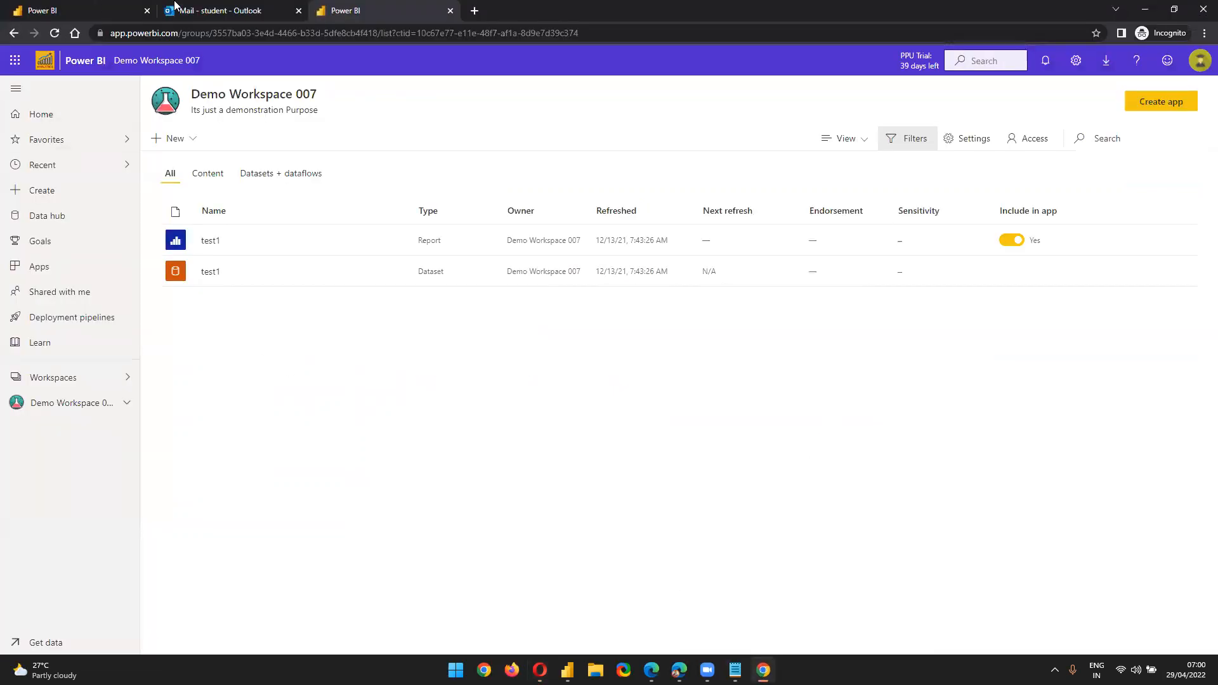
Read the 'Refresh failed: Demo - SharePoint' email in Outlook, then minimize the mail window
{"action": "key", "text": "ctrl+shift+Tab"}
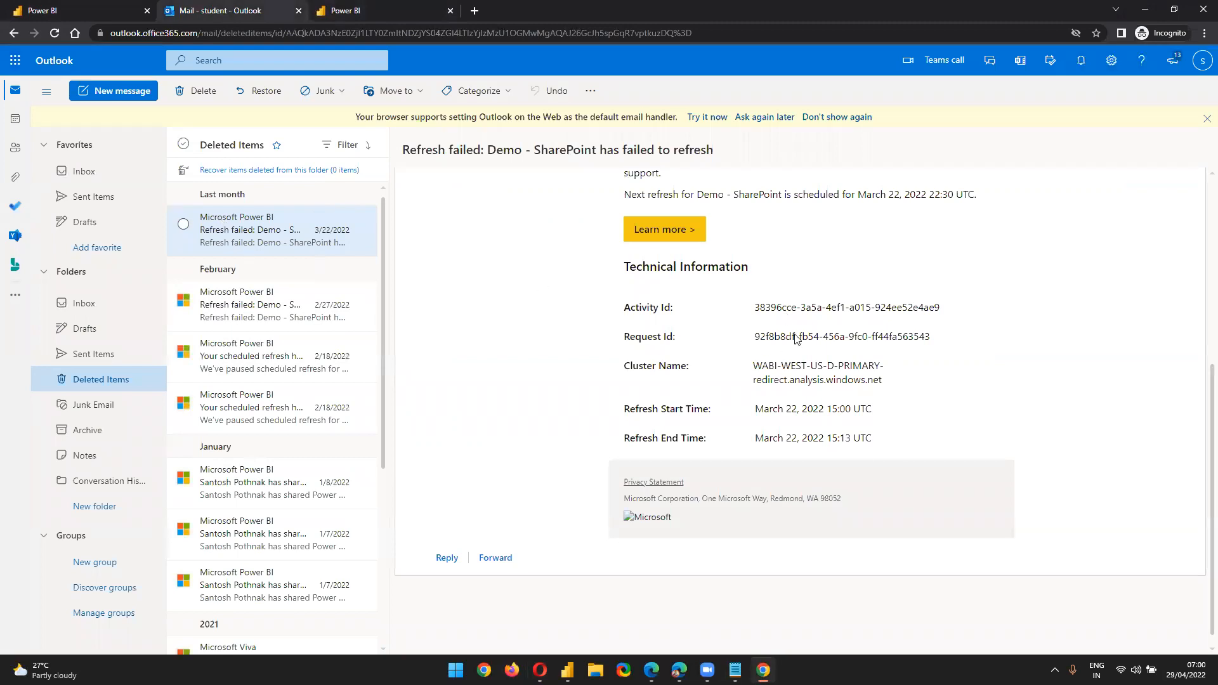
{"action": "scroll", "coordinate": [795, 376], "scroll_direction": "up", "scroll_amount": 5}
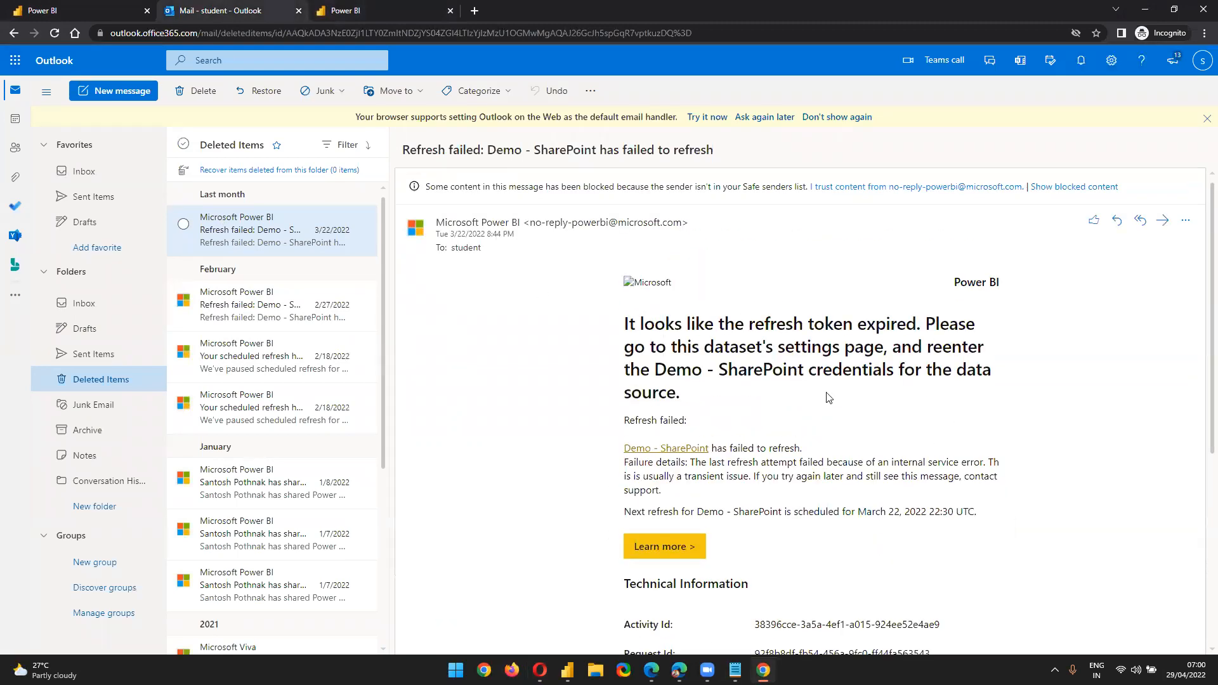
{"action": "left_click", "coordinate": [1146, 9]}
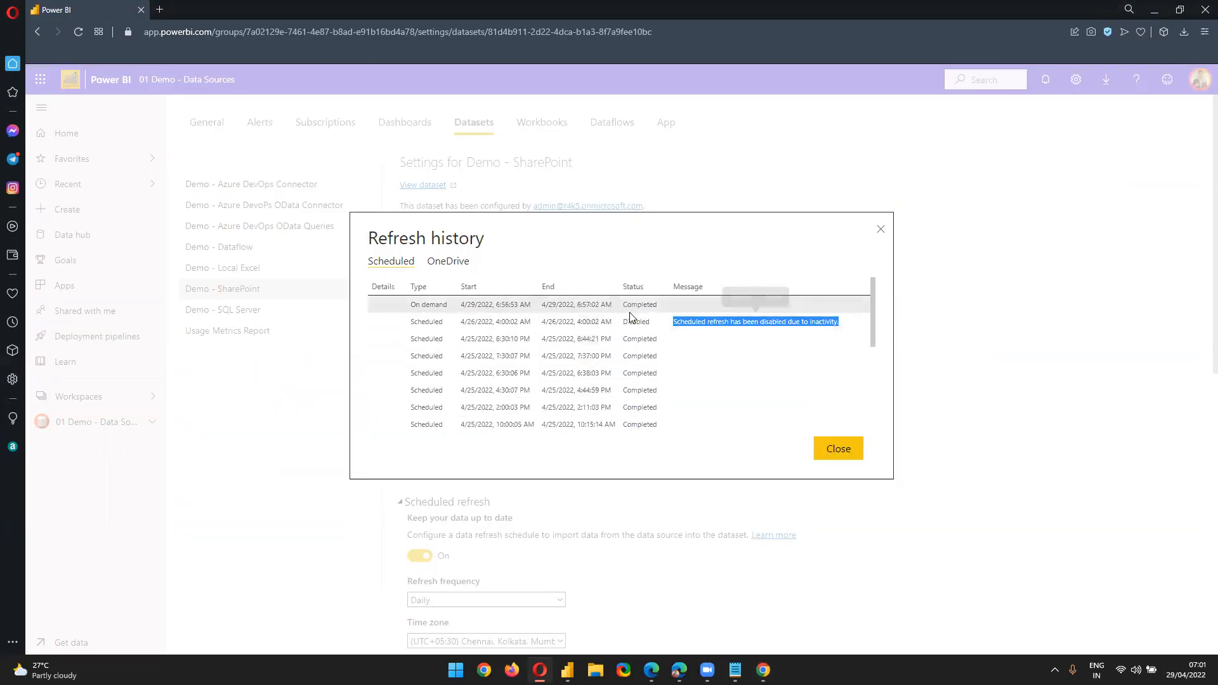
Look over the first refresh history entries, including On demand, then close the refresh history
{"action": "left_click_drag", "start_coordinate": [442, 306], "coordinate": [649, 316]}
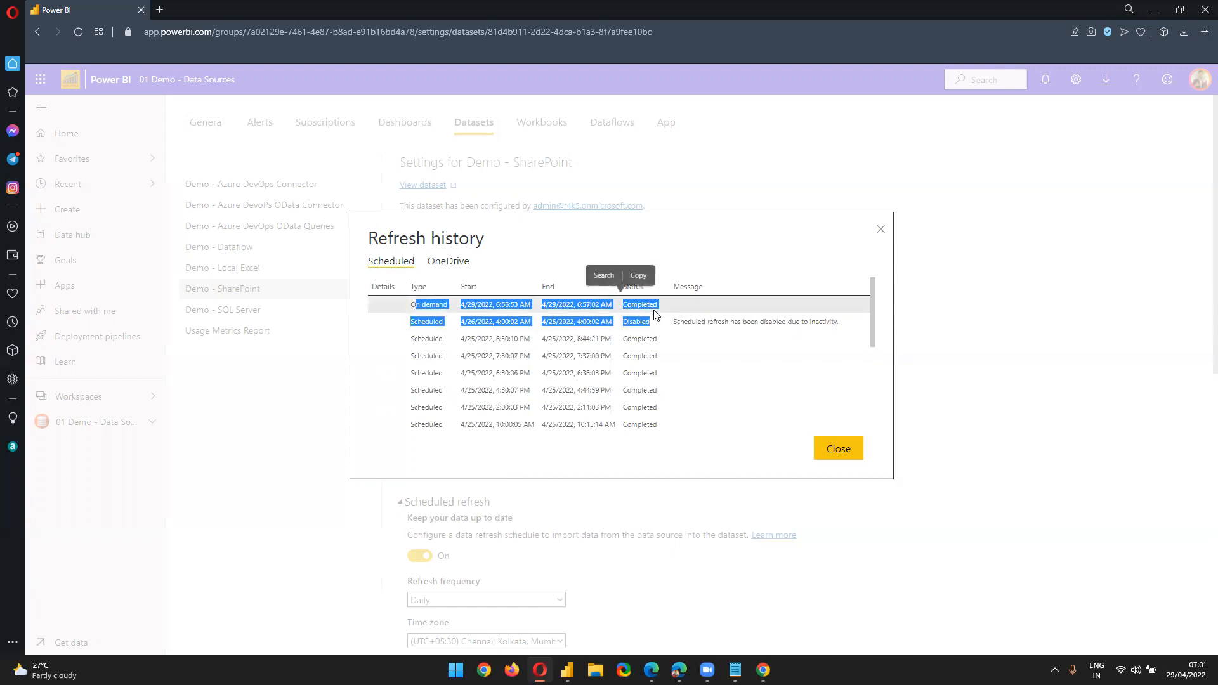
{"action": "left_click", "coordinate": [440, 308]}
{"action": "left_click_drag", "start_coordinate": [416, 304], "coordinate": [462, 305]}
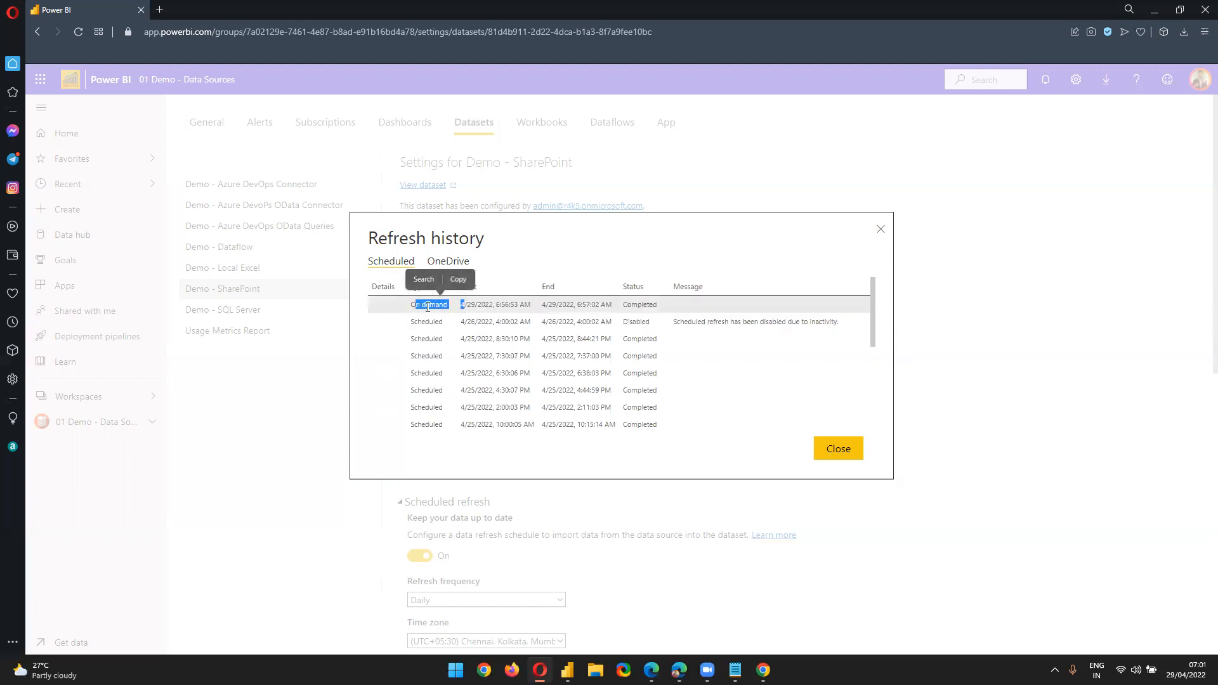
{"action": "left_click", "coordinate": [630, 302]}
{"action": "left_click", "coordinate": [843, 448]}
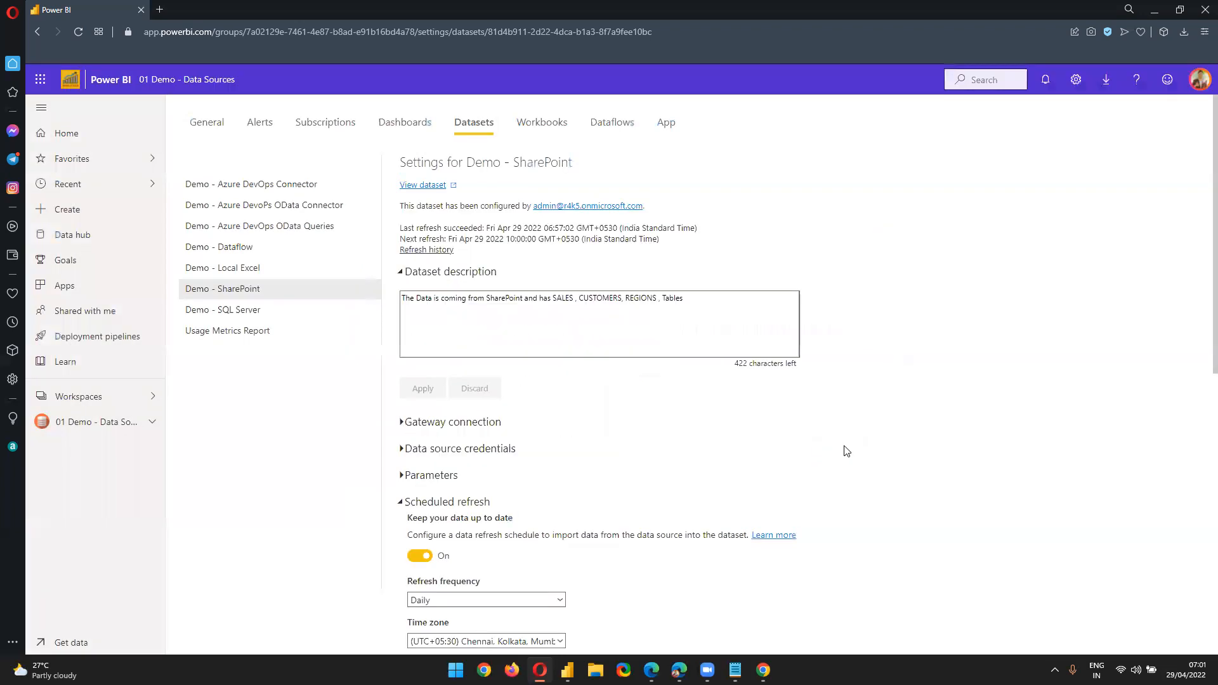
Reopen the refresh history and close it again, leaving the Daily scheduled refresh settings showing
{"action": "scroll", "coordinate": [595, 363], "scroll_direction": "down", "scroll_amount": 5}
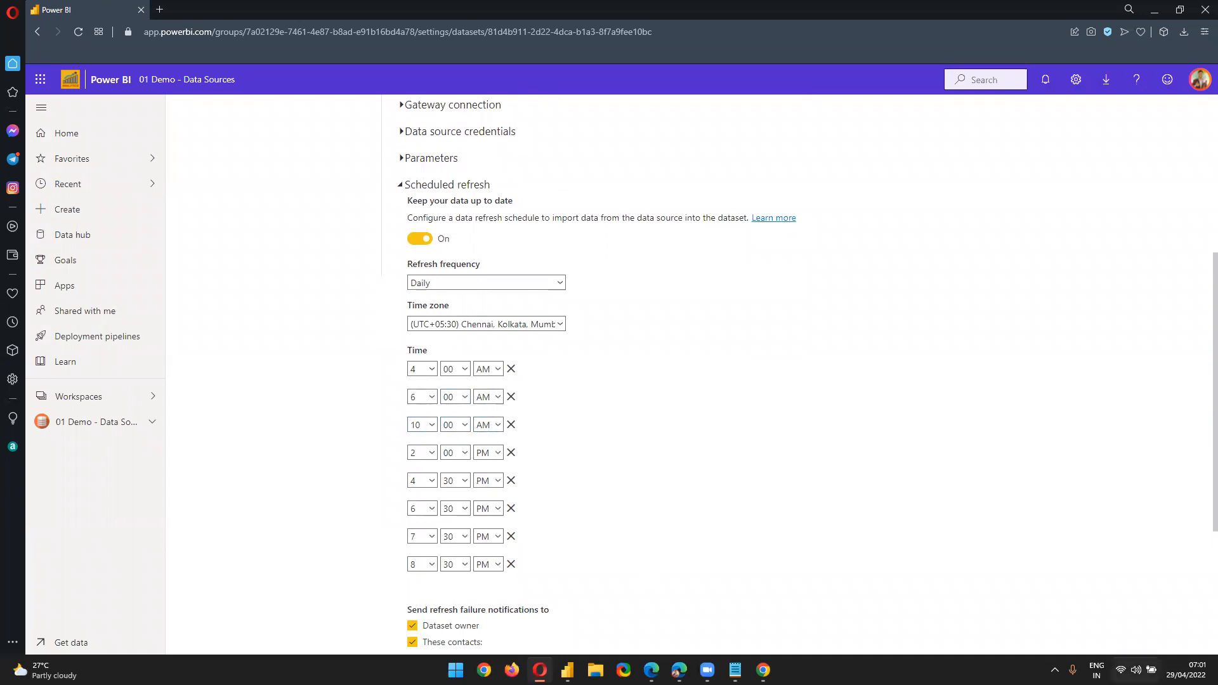
{"action": "scroll", "coordinate": [567, 484], "scroll_direction": "up", "scroll_amount": 4}
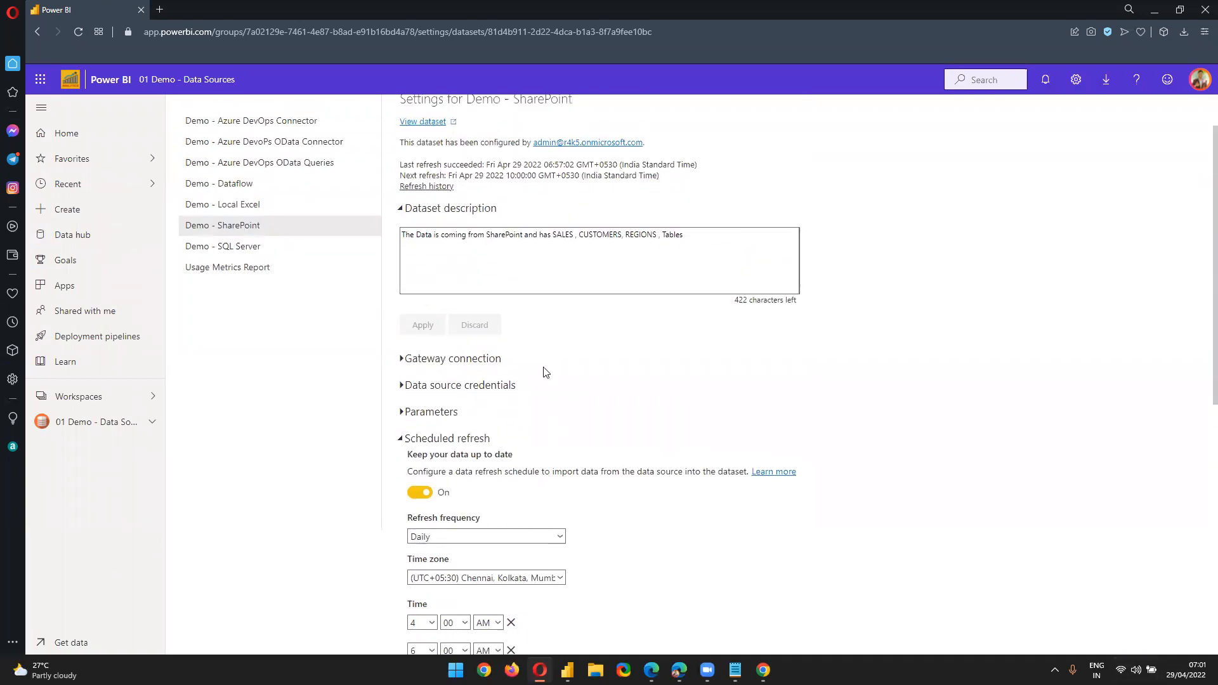
{"action": "left_click", "coordinate": [435, 188]}
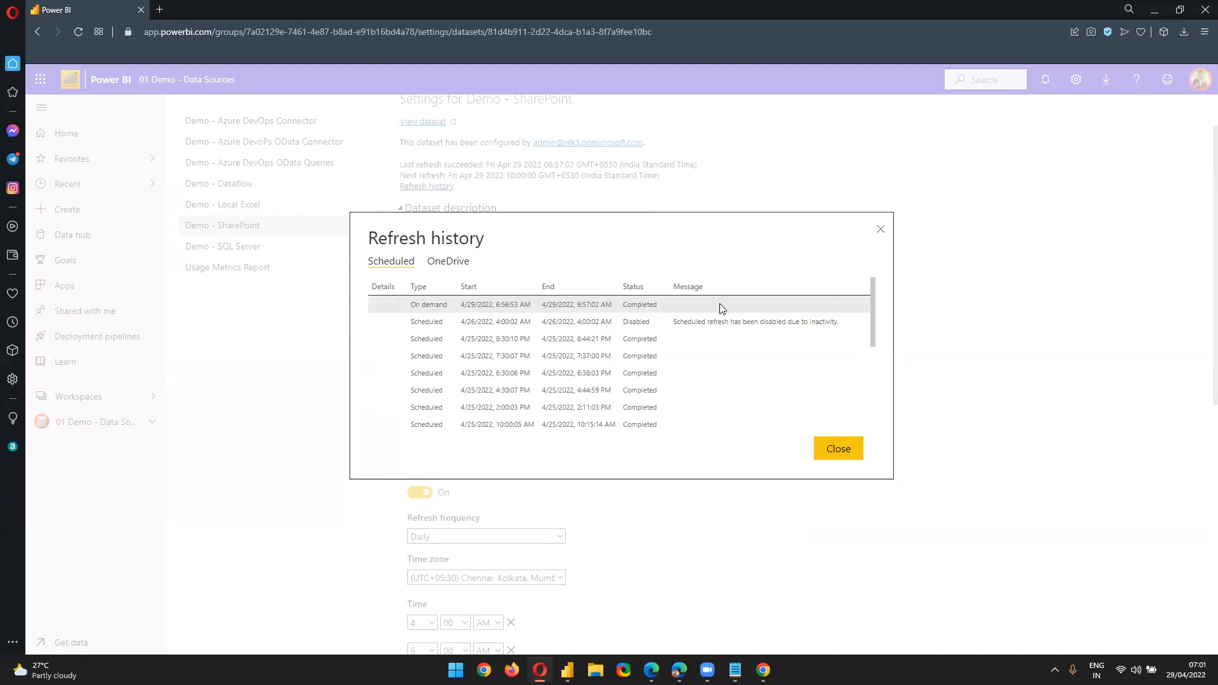
{"action": "left_click", "coordinate": [844, 455]}
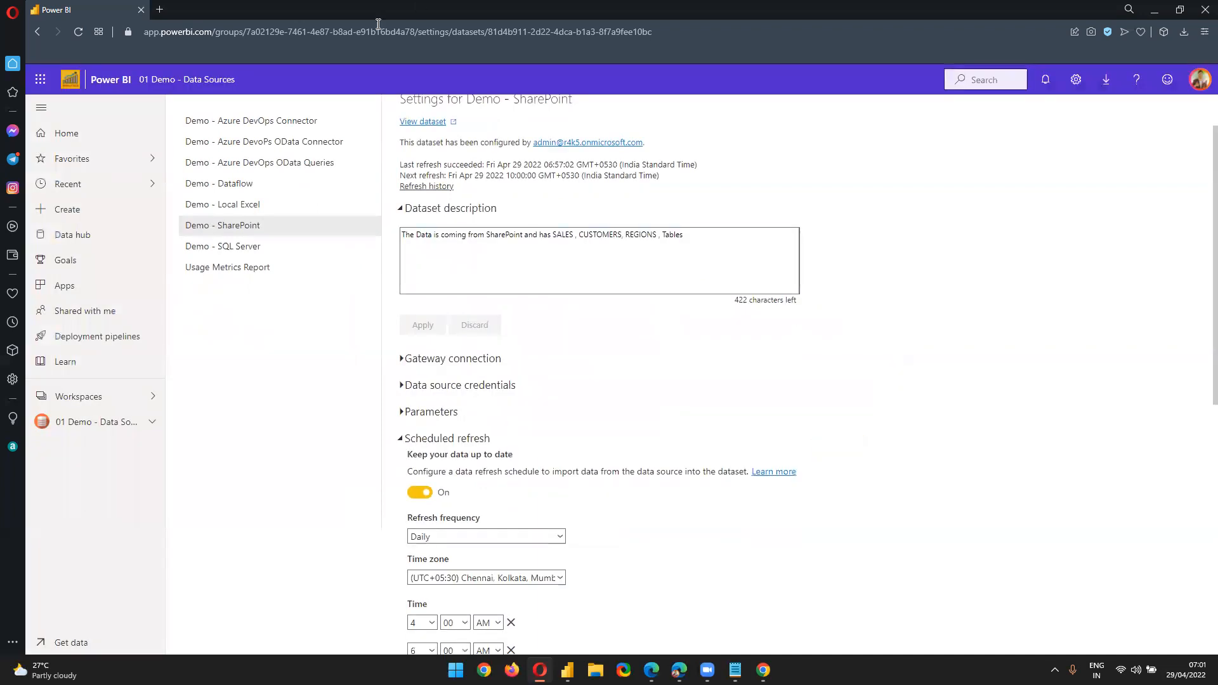
{"action": "scroll", "coordinate": [188, 398], "scroll_direction": "down", "scroll_amount": 1}
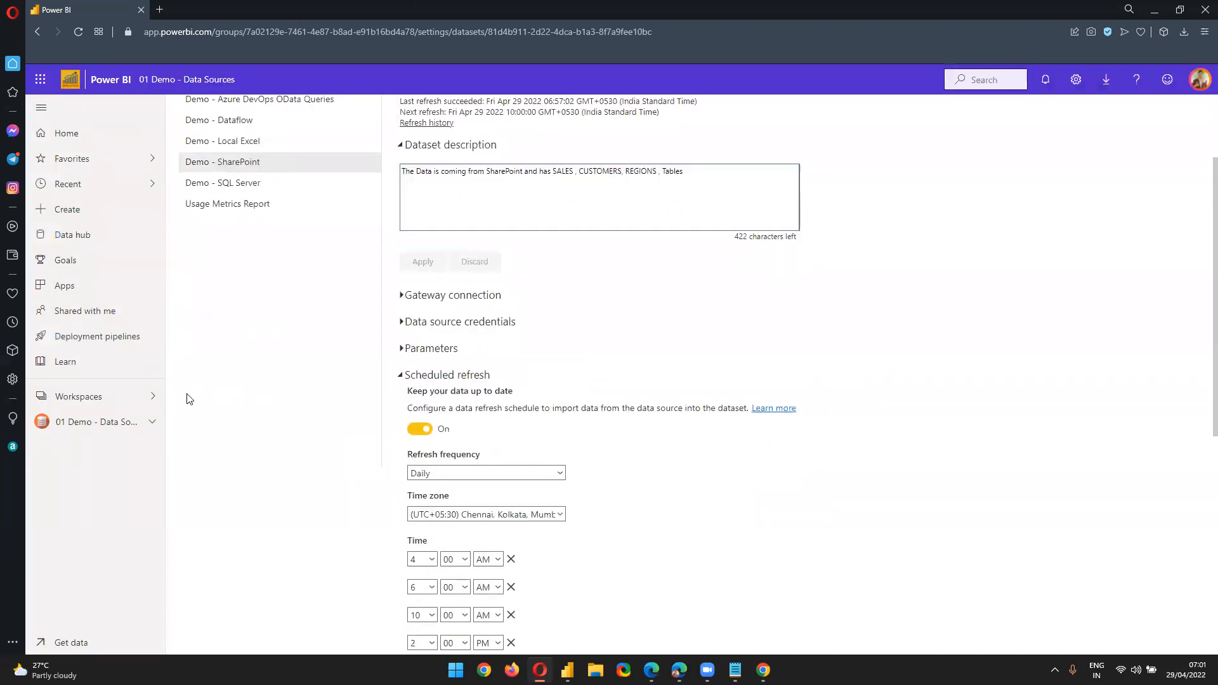
{"action": "scroll", "coordinate": [427, 315], "scroll_direction": "up", "scroll_amount": 2}
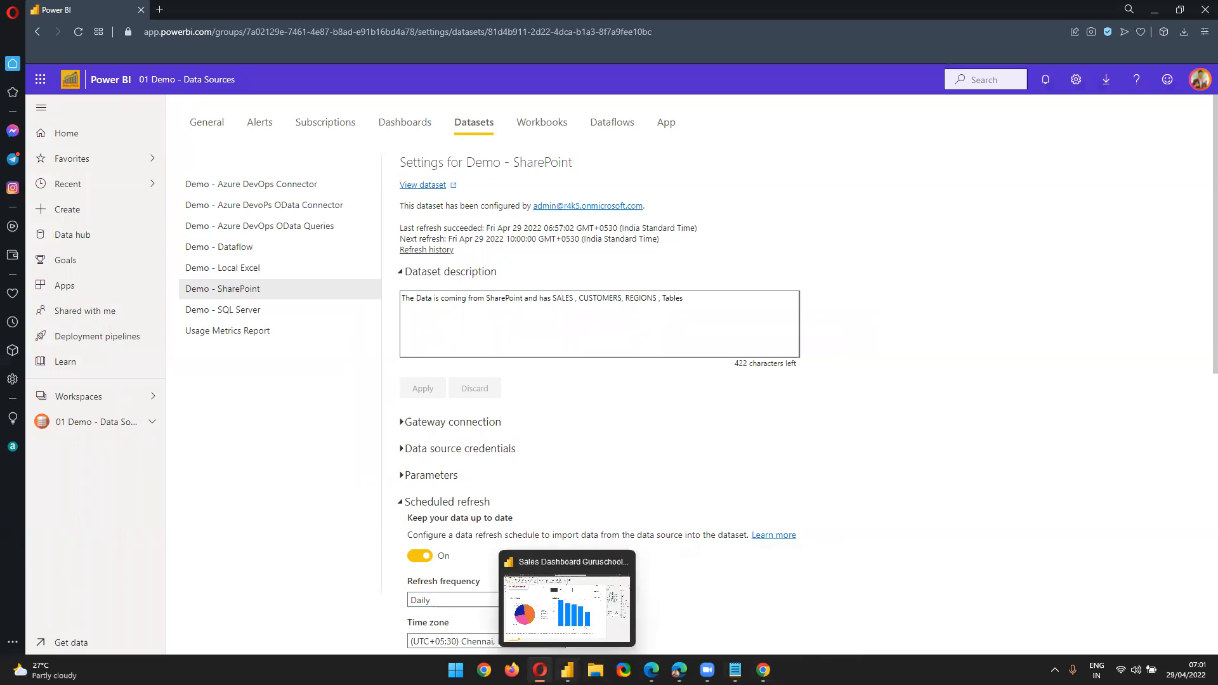
Follow the Inbox's Power BI sharing email link to the Sales Dashboard Guruschools report
{"action": "left_click", "coordinate": [763, 669]}
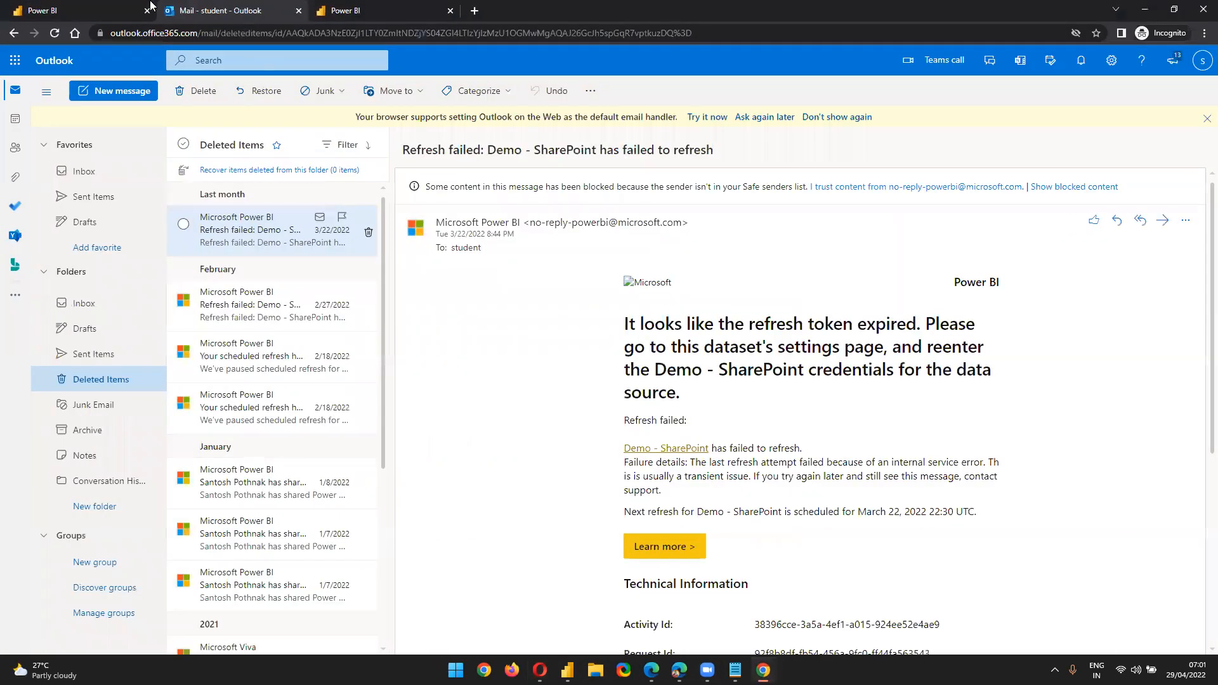
{"action": "left_click", "coordinate": [102, 312]}
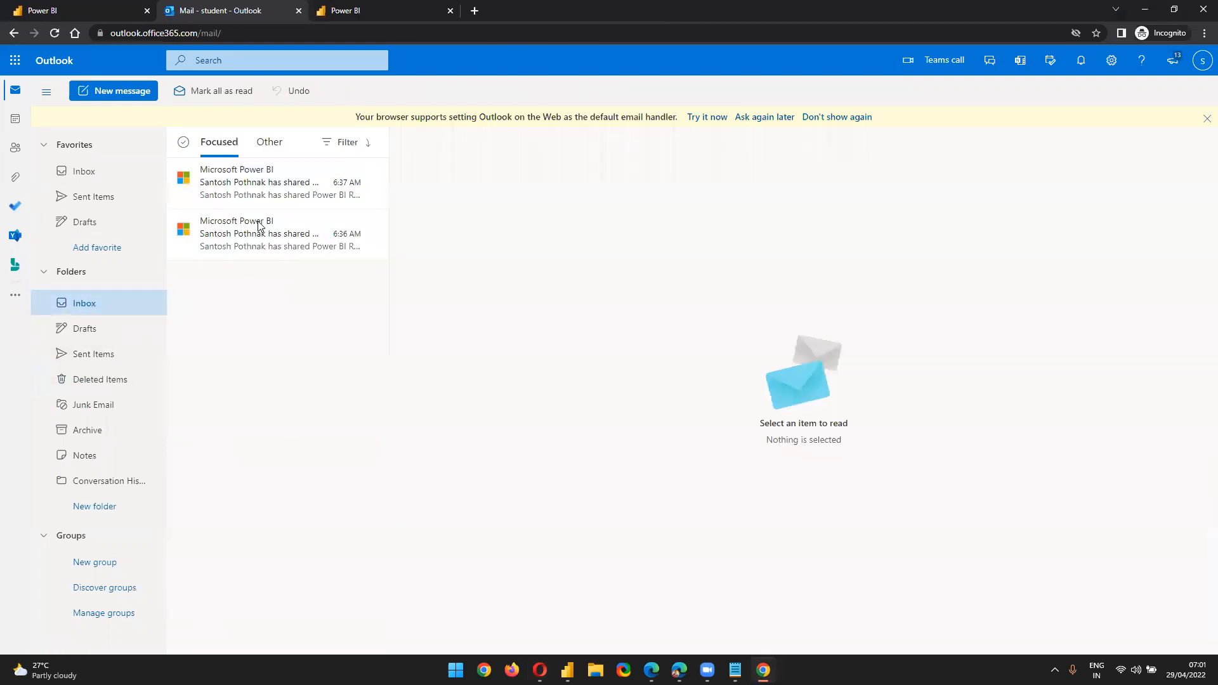
{"action": "left_click", "coordinate": [273, 183]}
{"action": "left_click", "coordinate": [662, 419]}
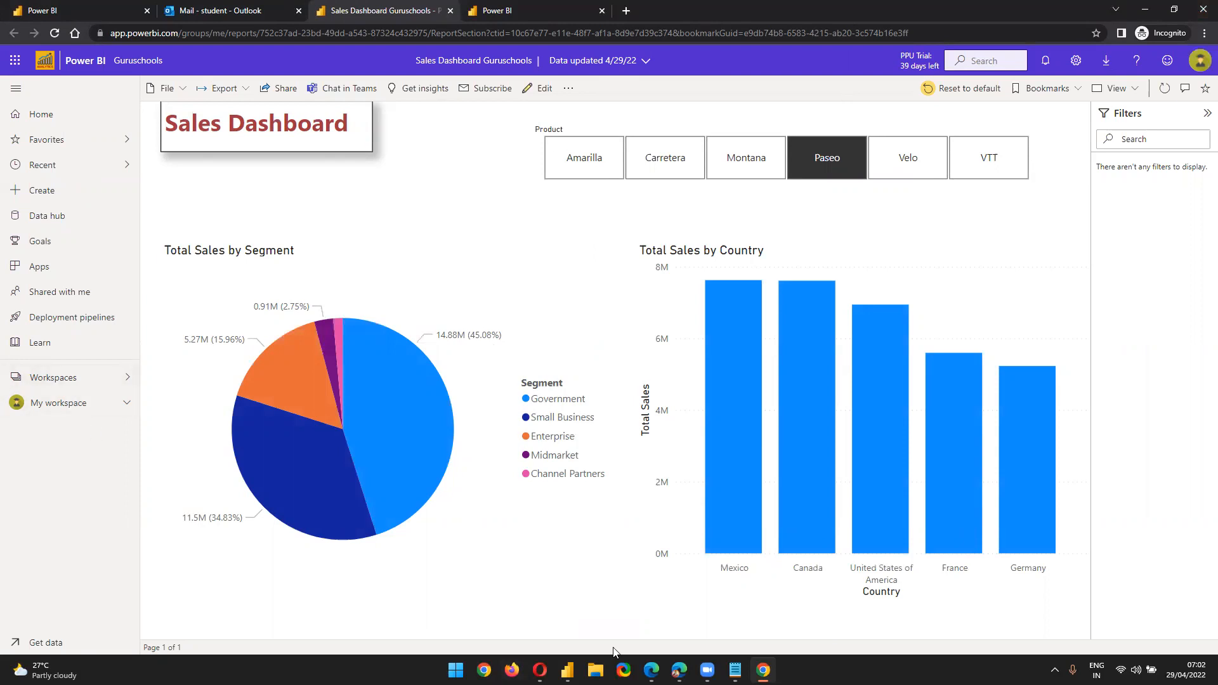
{"action": "left_click", "coordinate": [540, 670]}
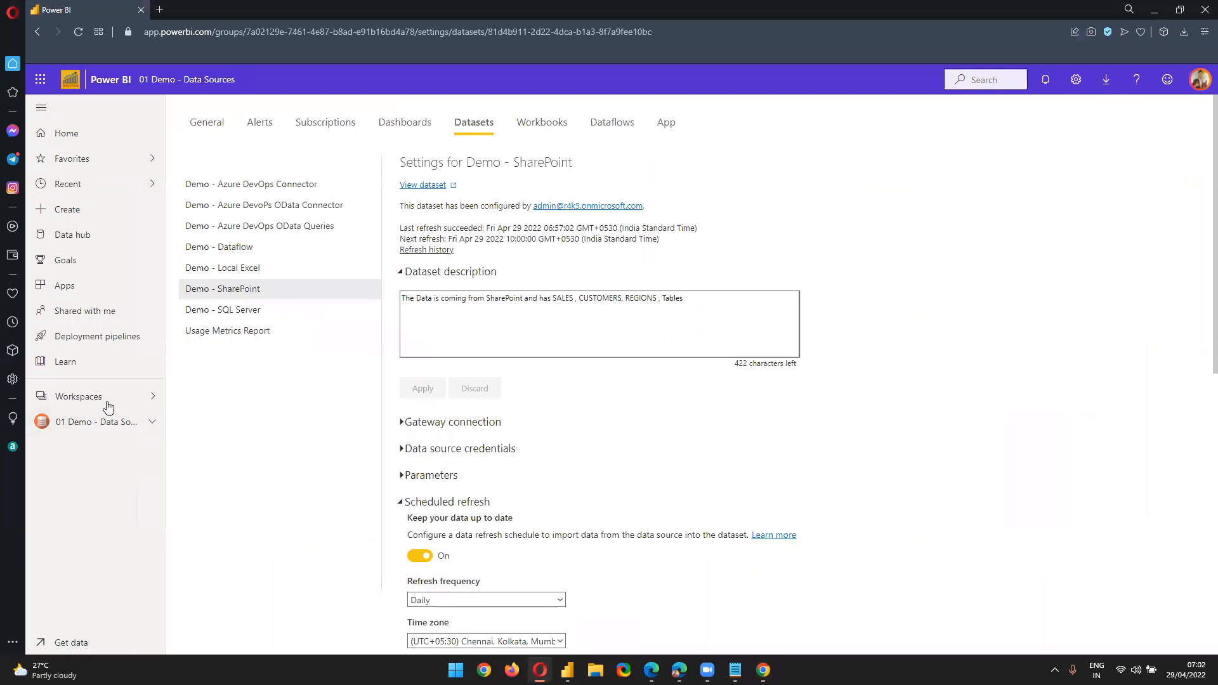
Open the Guruschools workspace from the workspace list and glance at its datasets
{"action": "left_click", "coordinate": [105, 402]}
{"action": "scroll", "coordinate": [257, 539], "scroll_direction": "down", "scroll_amount": 2}
{"action": "left_click", "coordinate": [253, 515]}
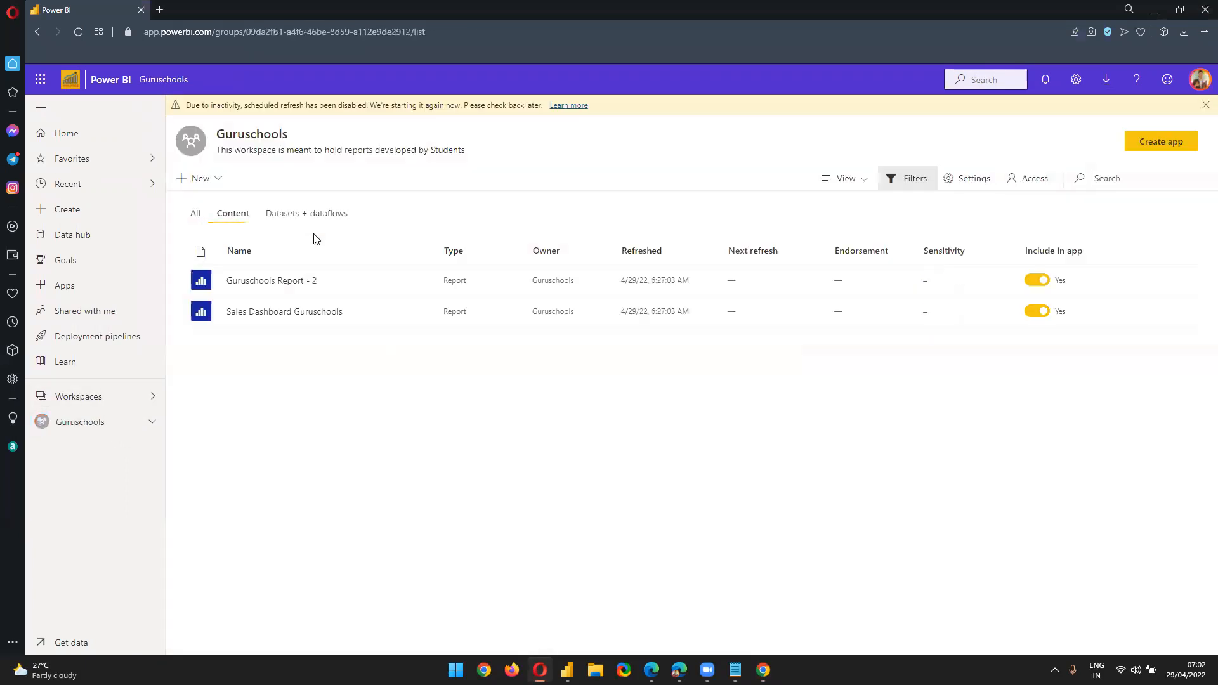
{"action": "left_click", "coordinate": [282, 213]}
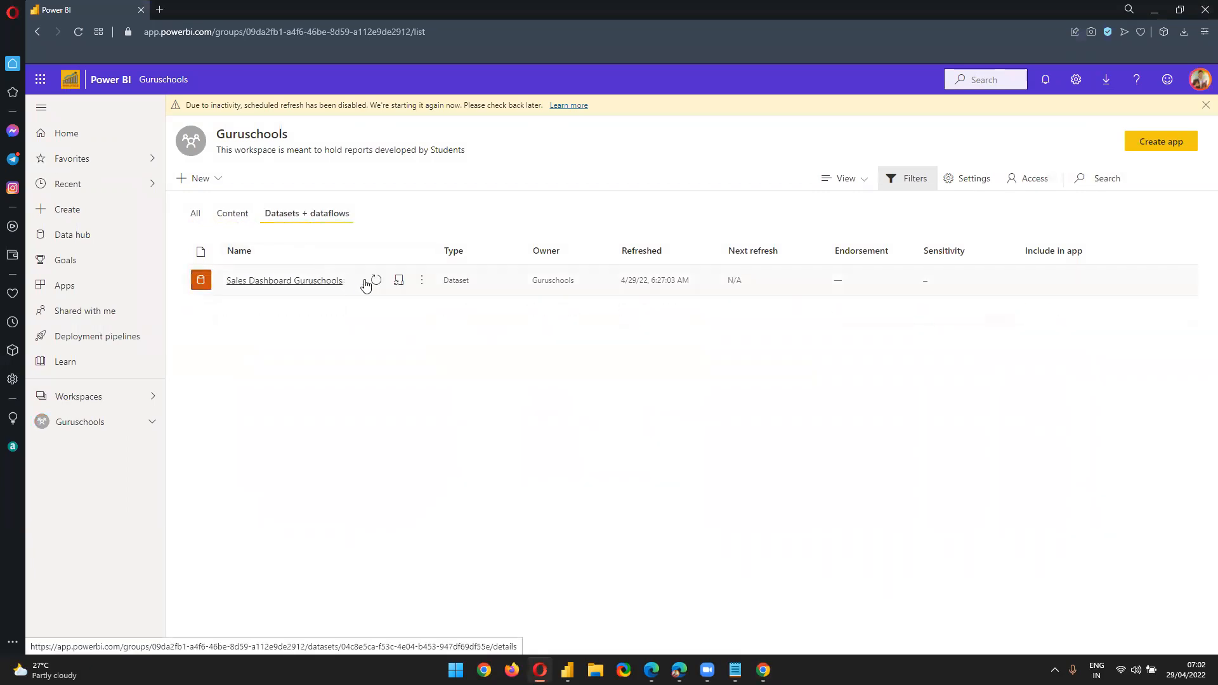
{"action": "left_click", "coordinate": [235, 215]}
Change the student account's workspace access role from Admin to Contributor
{"action": "left_click", "coordinate": [1021, 179]}
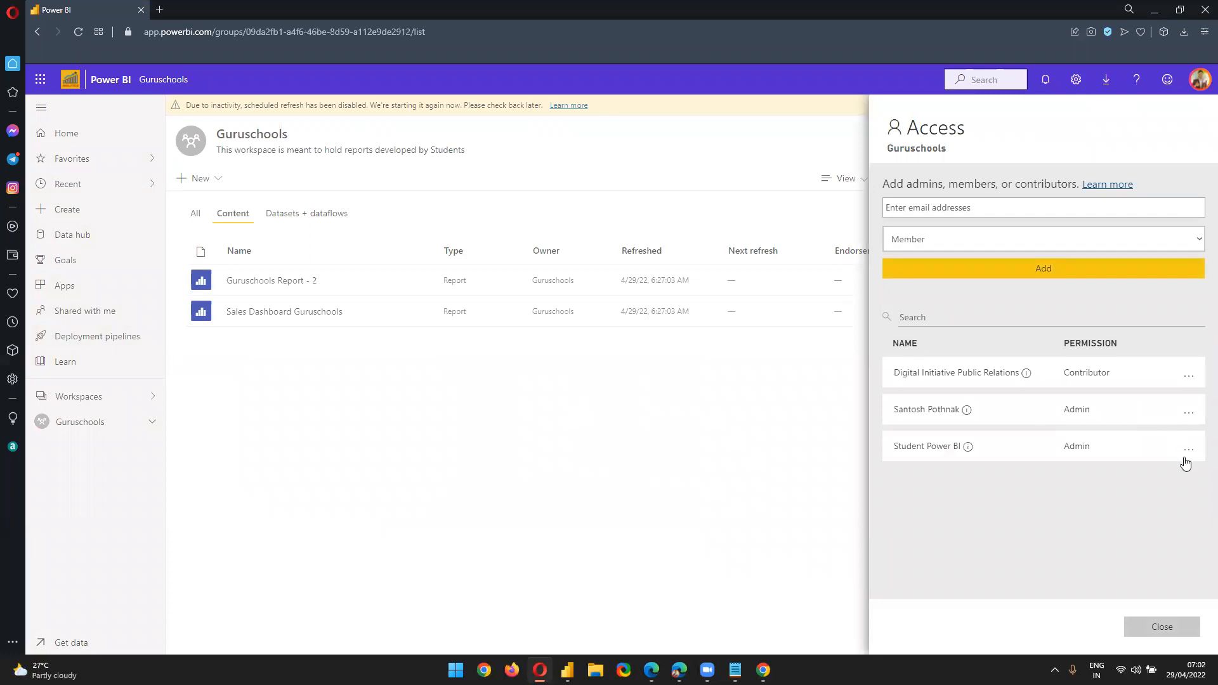
{"action": "left_click", "coordinate": [1186, 451]}
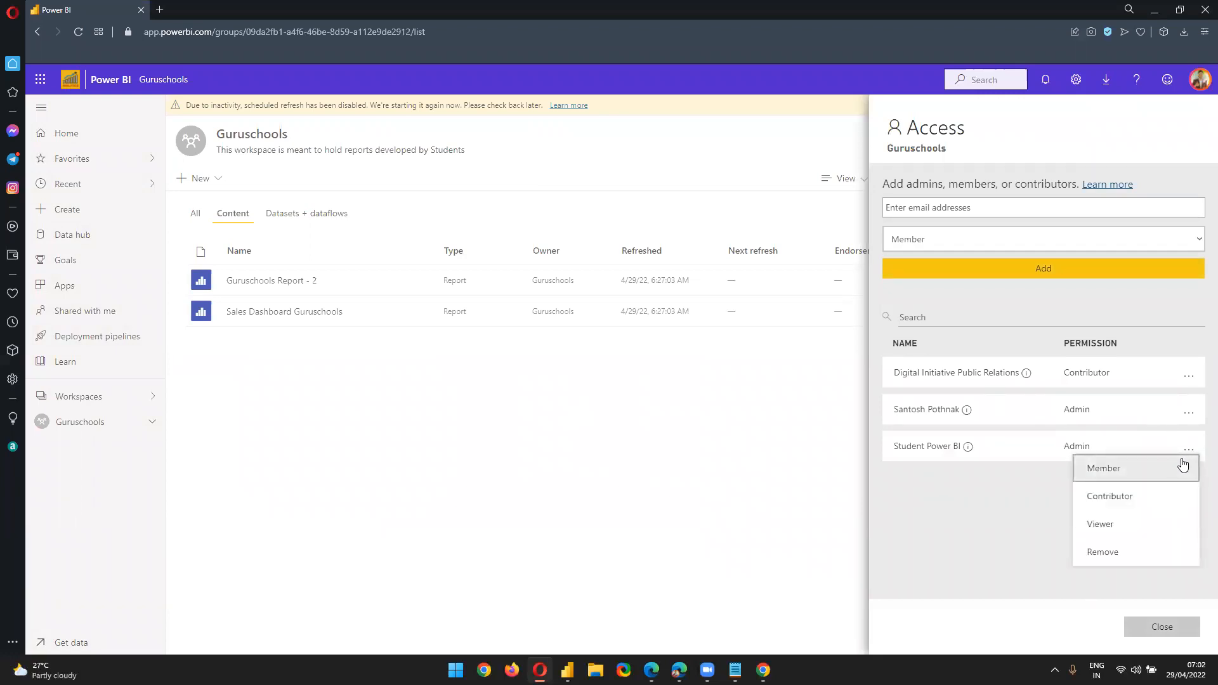
{"action": "left_click", "coordinate": [1146, 501]}
{"action": "left_click", "coordinate": [728, 465]}
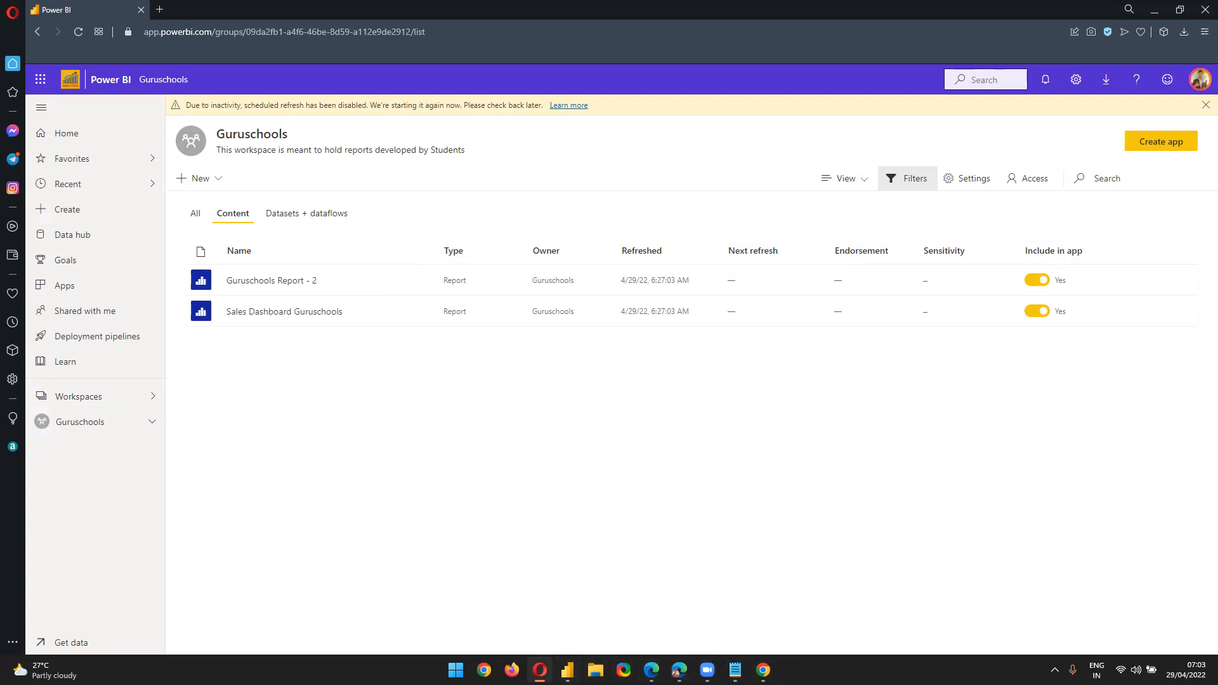
Open the Sales Dashboard Guruschools report, filtered to Paseo, from the Guruschools content list
{"action": "mouse_move", "coordinate": [539, 669]}
{"action": "left_click", "coordinate": [96, 427]}
{"action": "left_click", "coordinate": [252, 320]}
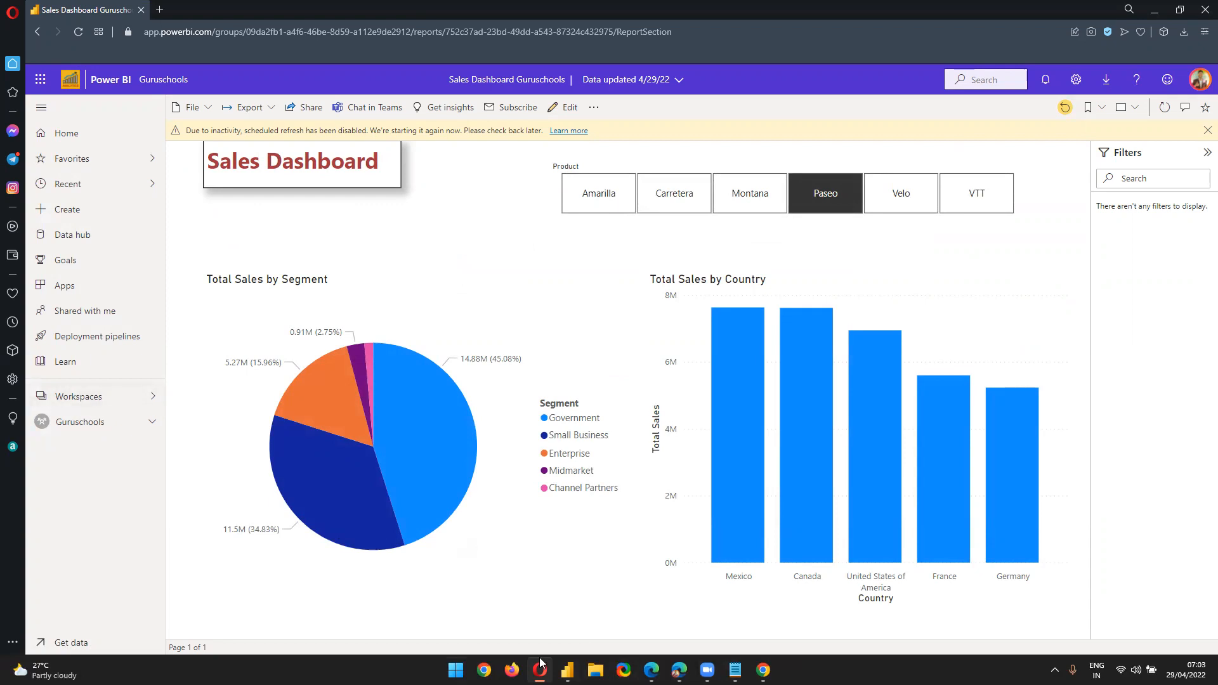
Switch to Mobile layout and place the Total Sales by Segment pie full-width on the phone canvas
{"action": "left_click", "coordinate": [567, 669]}
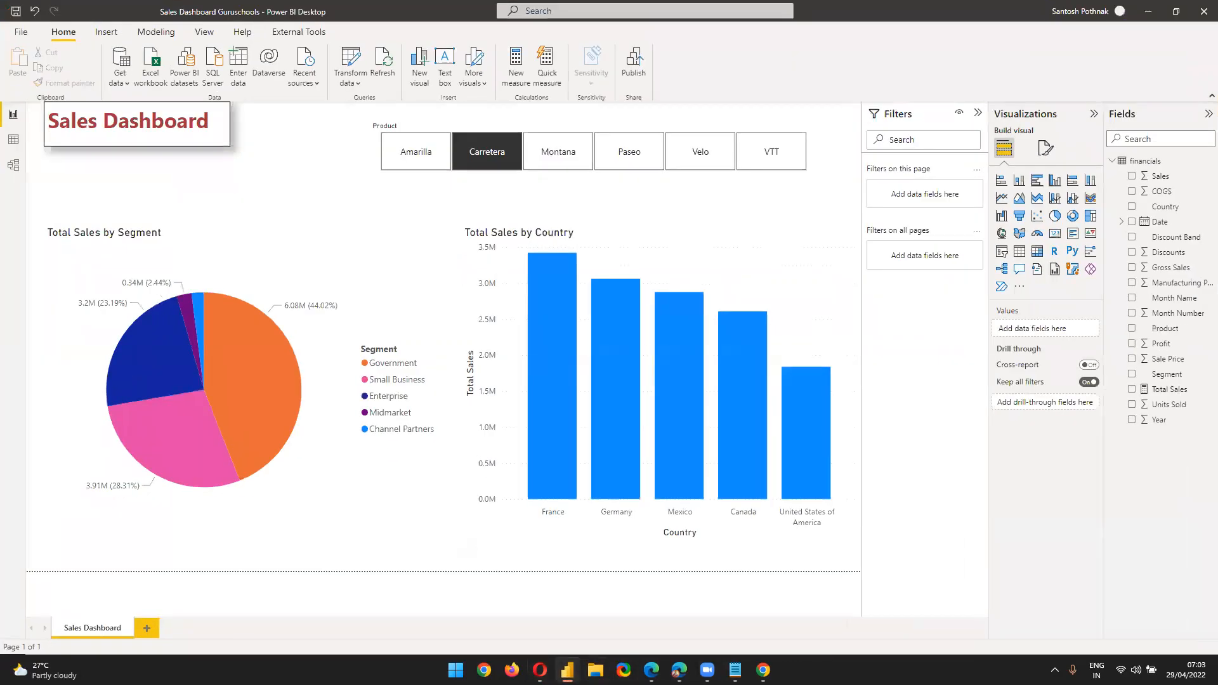
{"action": "left_click", "coordinate": [208, 36]}
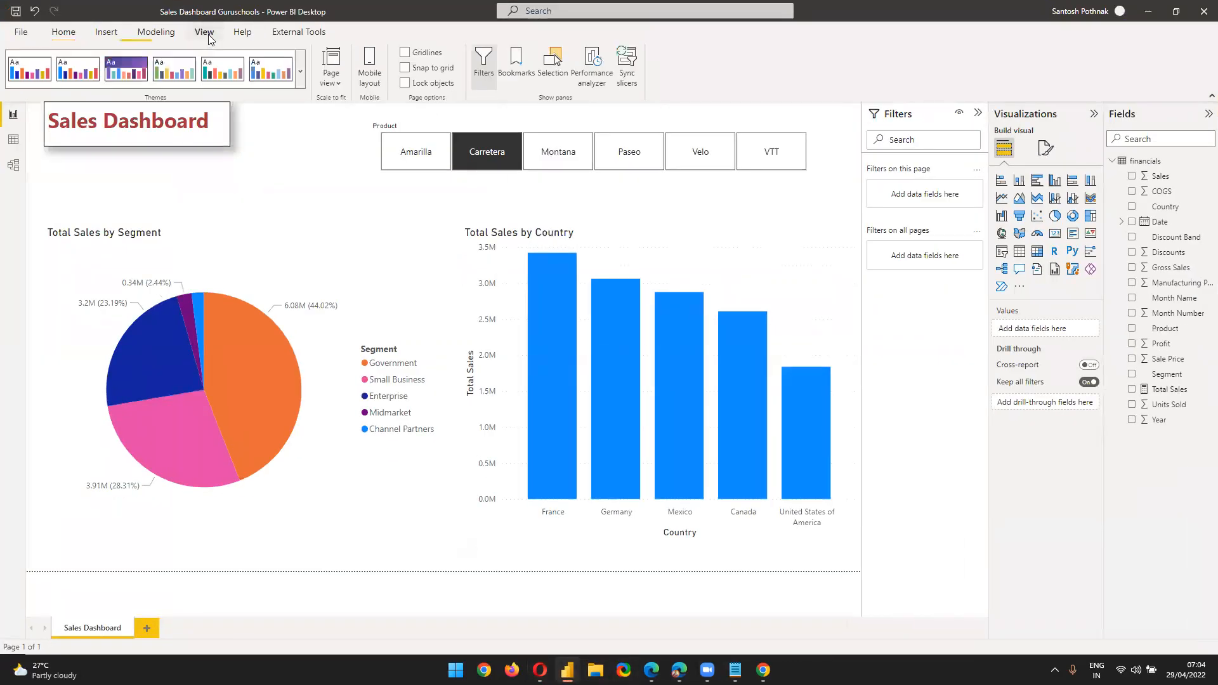
{"action": "left_click", "coordinate": [369, 63]}
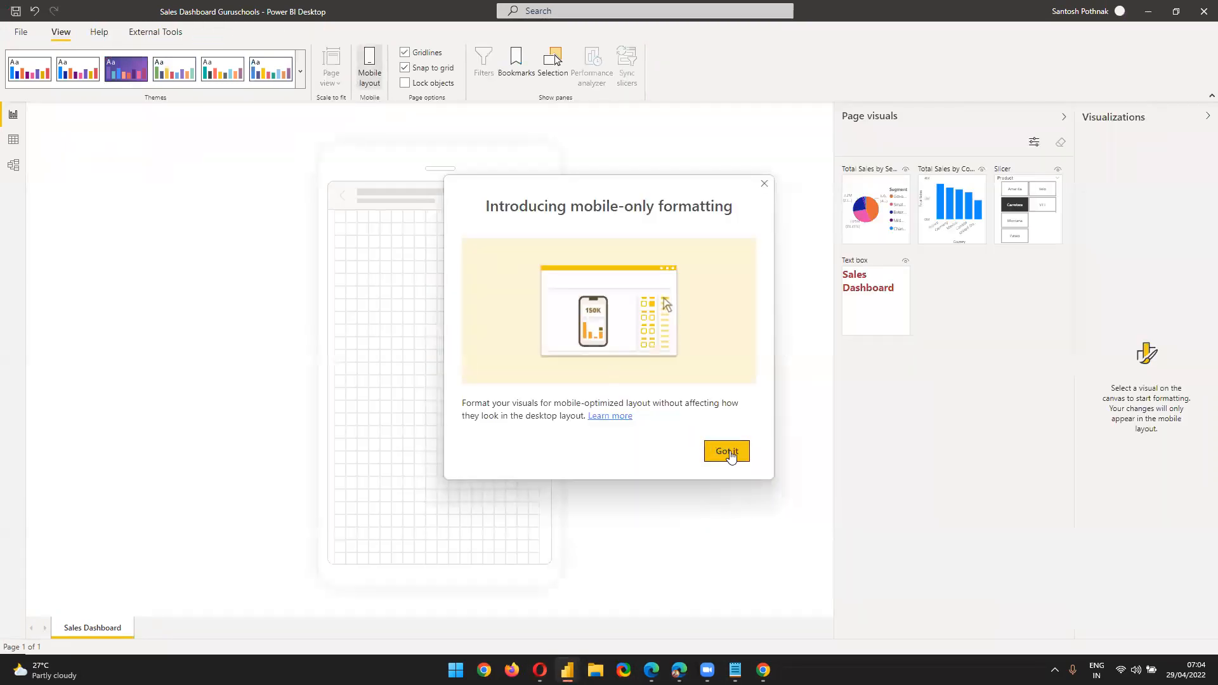
{"action": "left_click", "coordinate": [729, 452]}
{"action": "left_click_drag", "start_coordinate": [878, 229], "coordinate": [396, 369]}
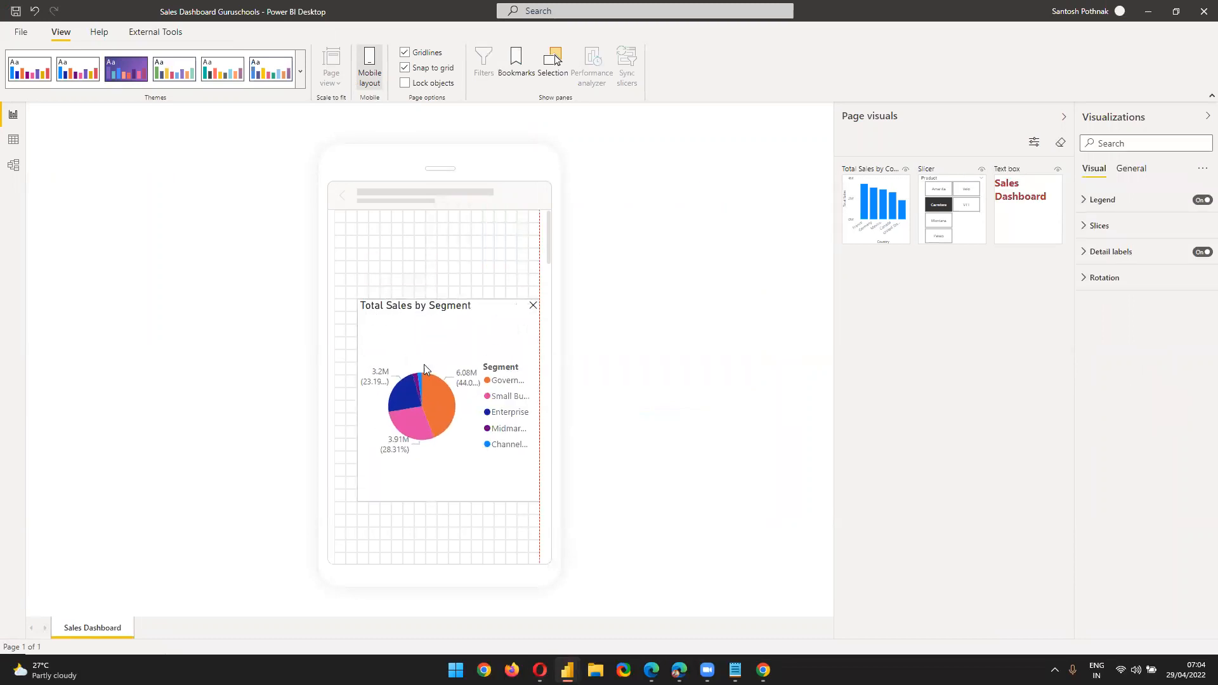
{"action": "left_click_drag", "start_coordinate": [359, 300], "coordinate": [314, 272]}
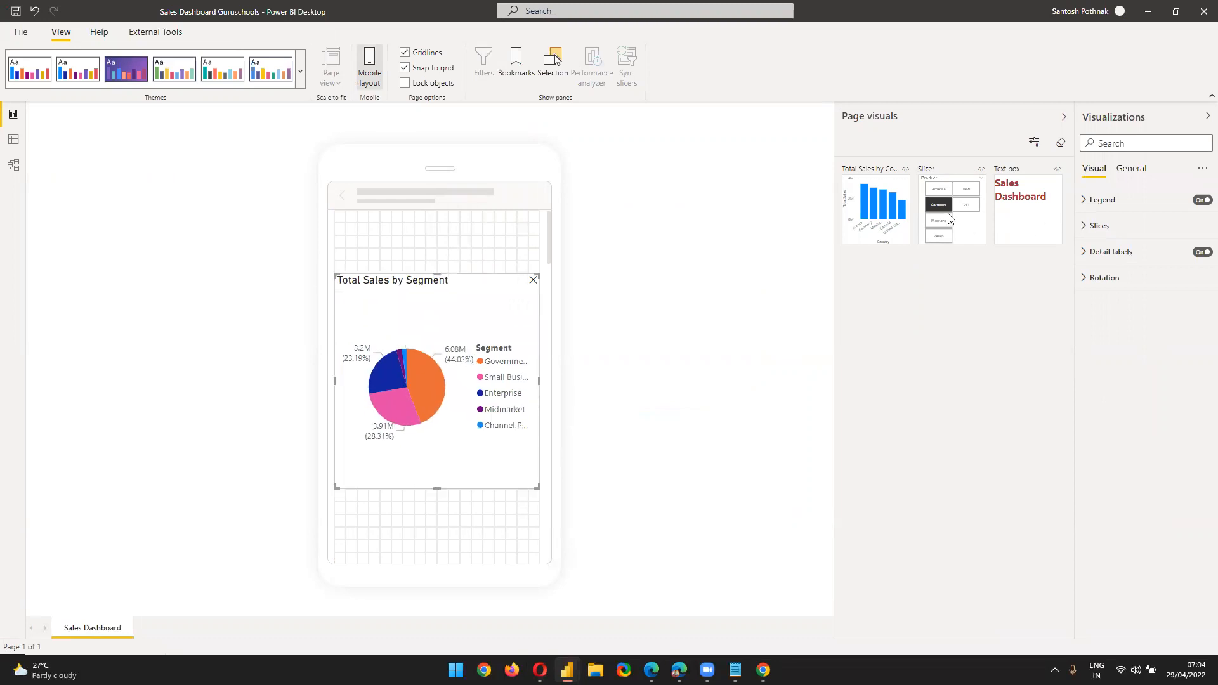
{"action": "left_click_drag", "start_coordinate": [445, 331], "coordinate": [457, 434]}
Add the Product slicer to the phone layout, stretched across the phone width
{"action": "left_click_drag", "start_coordinate": [951, 209], "coordinate": [440, 261]}
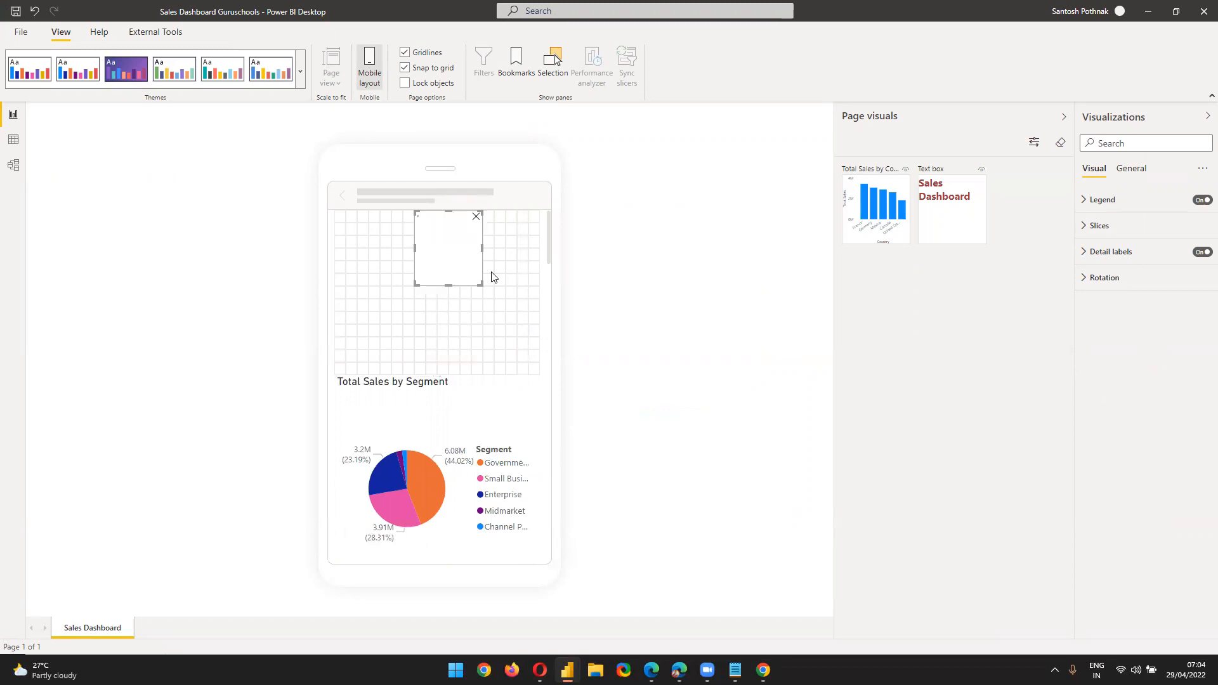
{"action": "left_click_drag", "start_coordinate": [415, 212], "coordinate": [303, 210]}
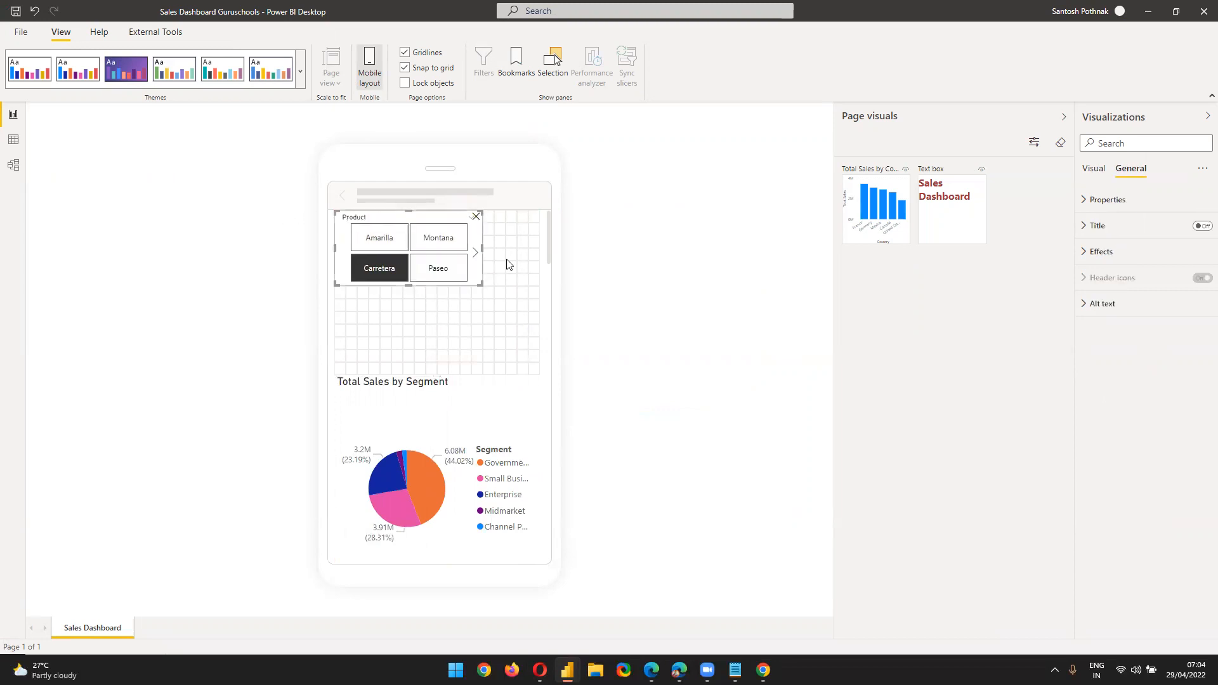
{"action": "left_click_drag", "start_coordinate": [481, 284], "coordinate": [568, 381]}
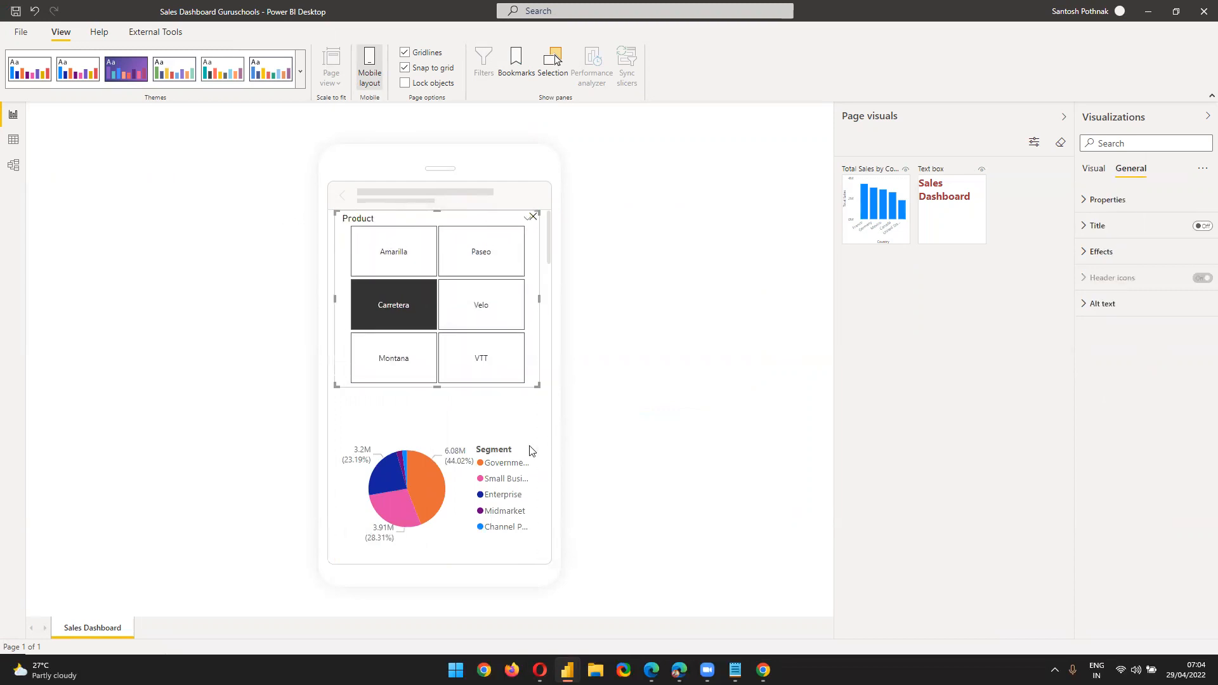
{"action": "key", "text": "Delete"}
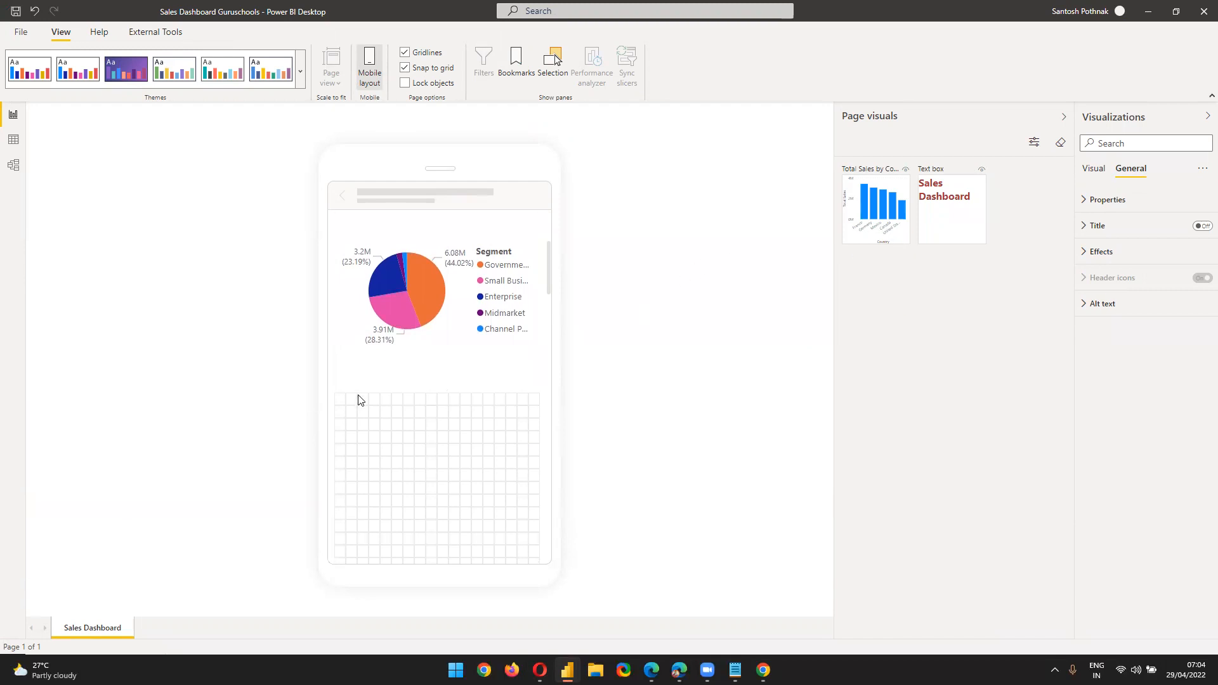
Add and enlarge the Total Sales by Country bar chart, then move the Product slicer down
{"action": "left_click_drag", "start_coordinate": [862, 227], "coordinate": [451, 493]}
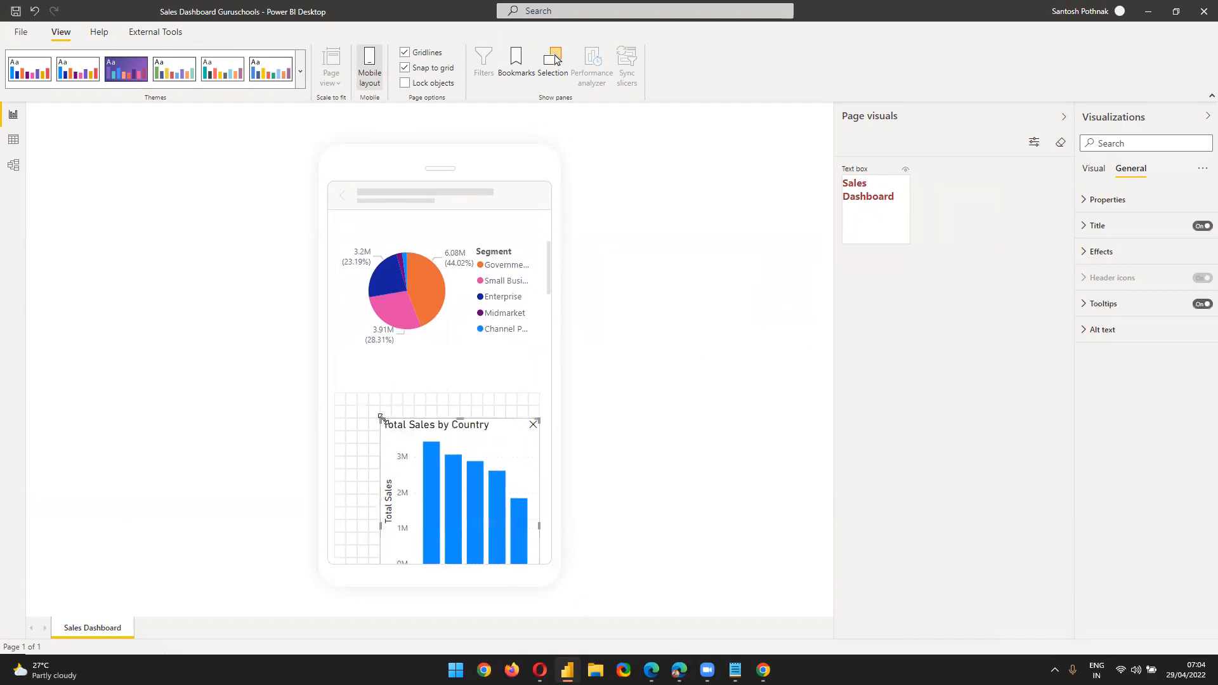
{"action": "left_click_drag", "start_coordinate": [382, 420], "coordinate": [335, 381]}
{"action": "scroll", "coordinate": [437, 375], "scroll_direction": "up", "scroll_amount": 3}
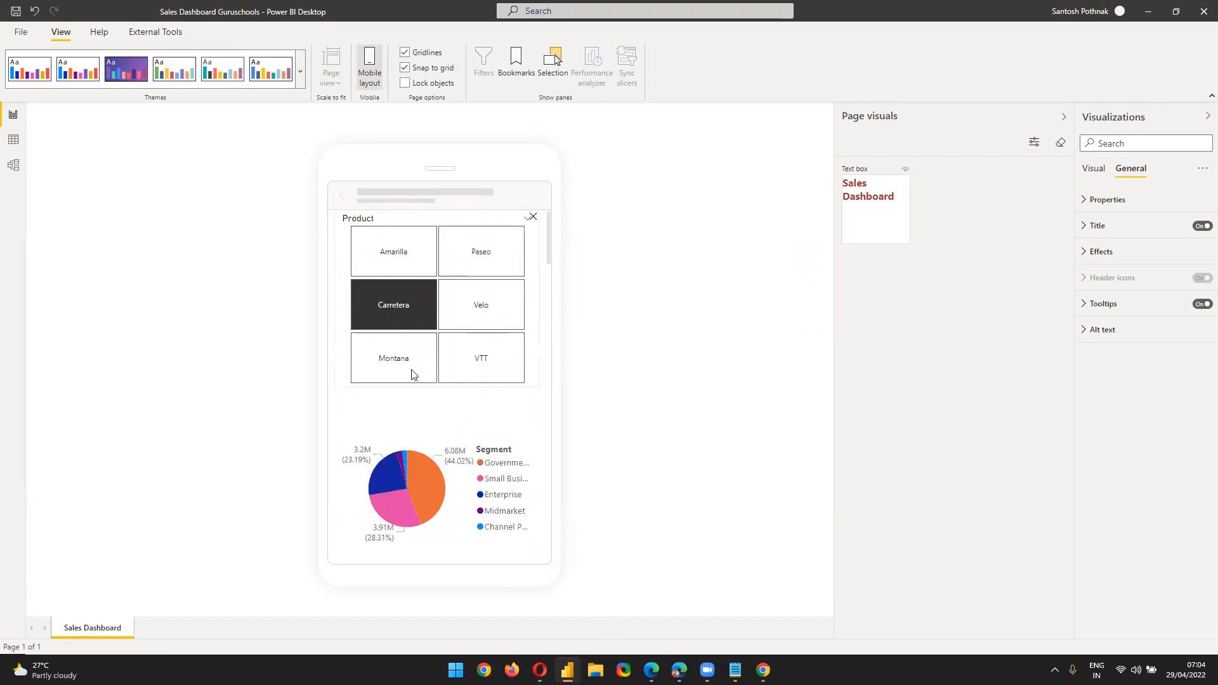
{"action": "scroll", "coordinate": [412, 444], "scroll_direction": "down", "scroll_amount": 7}
{"action": "scroll", "coordinate": [432, 454], "scroll_direction": "up", "scroll_amount": 1}
{"action": "left_click", "coordinate": [432, 470]}
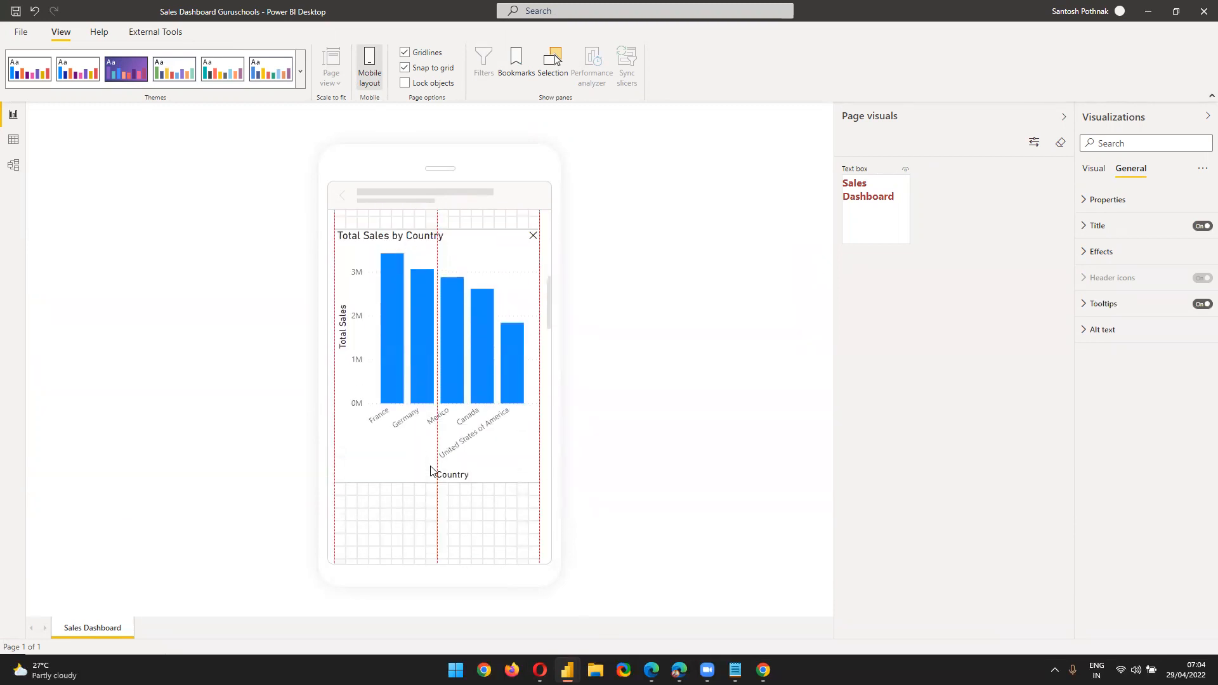
{"action": "scroll", "coordinate": [471, 459], "scroll_direction": "up", "scroll_amount": 1}
{"action": "scroll", "coordinate": [472, 458], "scroll_direction": "up", "scroll_amount": 5}
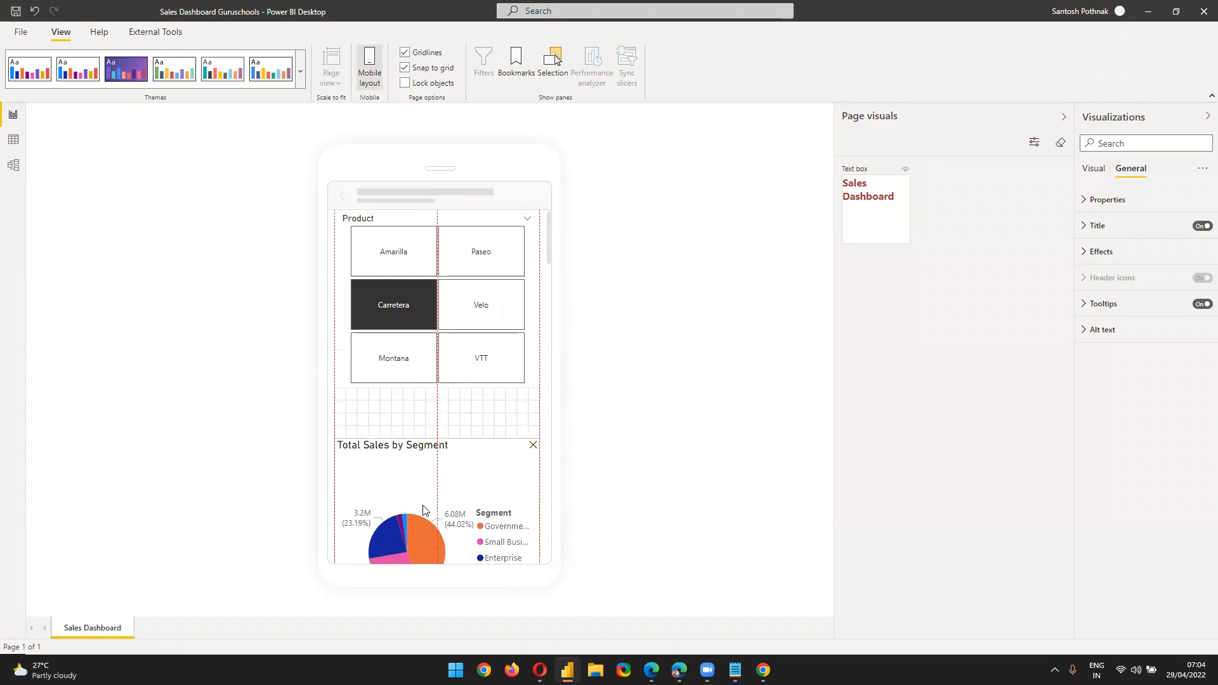
{"action": "left_click_drag", "start_coordinate": [418, 322], "coordinate": [423, 363]}
Place the Sales Dashboard title at the top of the phone layout, stretched to full width
{"action": "left_click_drag", "start_coordinate": [895, 222], "coordinate": [437, 241]}
{"action": "left_click_drag", "start_coordinate": [446, 283], "coordinate": [579, 256]}
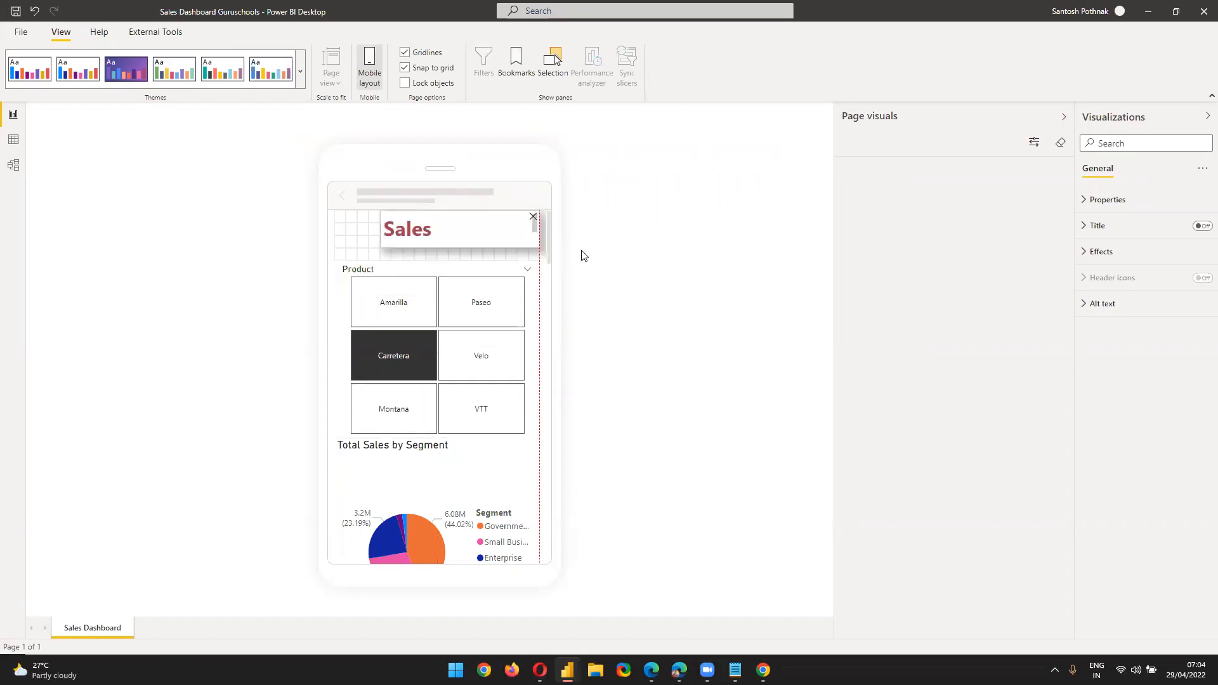
{"action": "left_click_drag", "start_coordinate": [378, 234], "coordinate": [317, 256]}
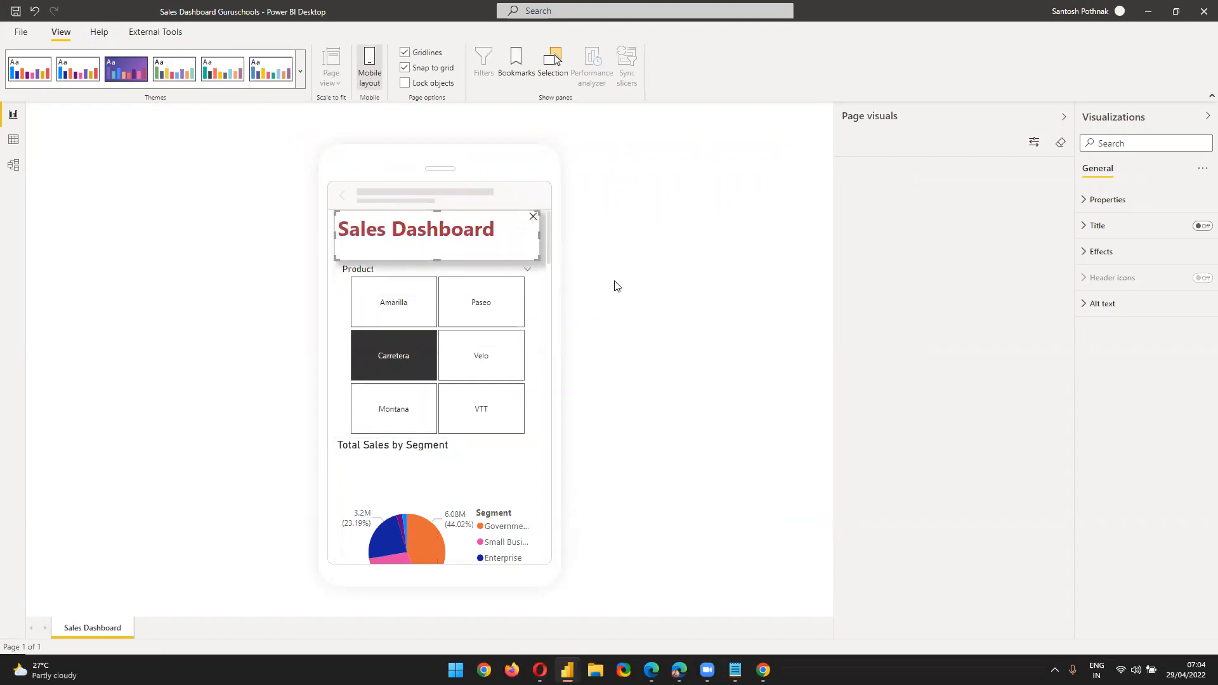
{"action": "scroll", "coordinate": [535, 364], "scroll_direction": "down", "scroll_amount": 6}
{"action": "scroll", "coordinate": [543, 395], "scroll_direction": "up", "scroll_amount": 4}
{"action": "scroll", "coordinate": [552, 389], "scroll_direction": "up", "scroll_amount": 2}
{"action": "scroll", "coordinate": [473, 438], "scroll_direction": "down", "scroll_amount": 7}
{"action": "scroll", "coordinate": [541, 397], "scroll_direction": "up", "scroll_amount": 7}
Switch back from Mobile layout to the regular desktop report layout
{"action": "left_click", "coordinate": [19, 33]}
{"action": "left_click", "coordinate": [20, 94]}
{"action": "left_click", "coordinate": [368, 71]}
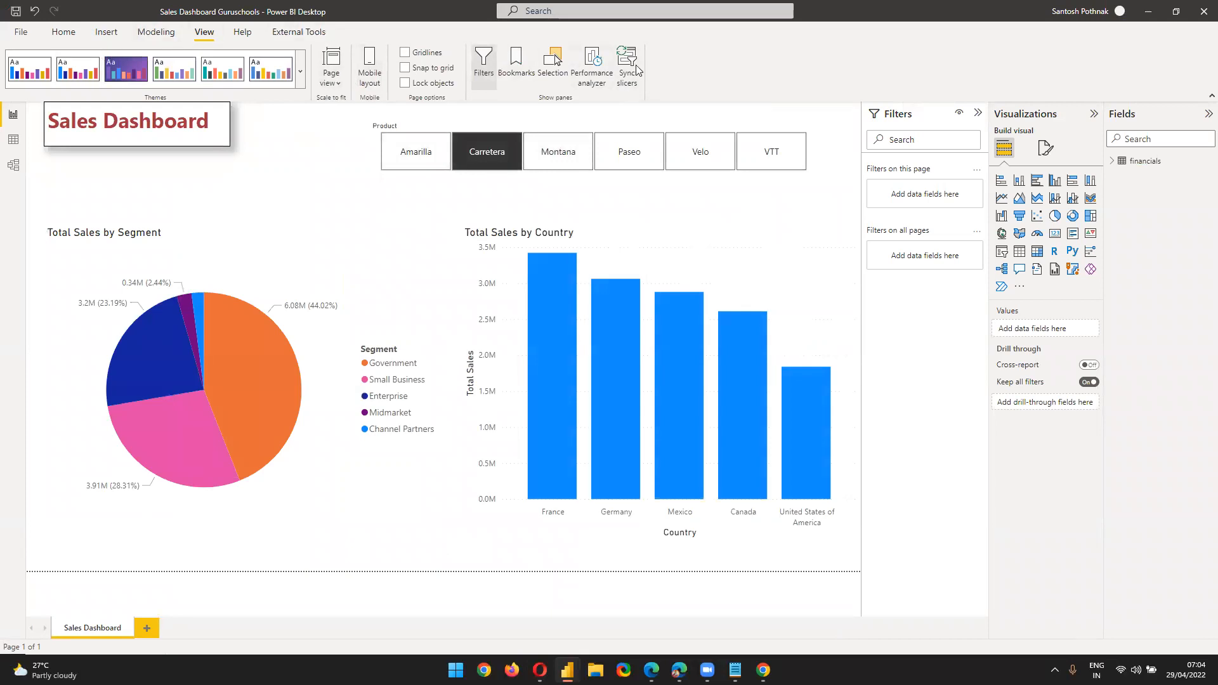
{"action": "left_click", "coordinate": [63, 31]}
Publish the report to Guruschools, replacing the existing dataset, and dismiss the success message
{"action": "left_click", "coordinate": [626, 81]}
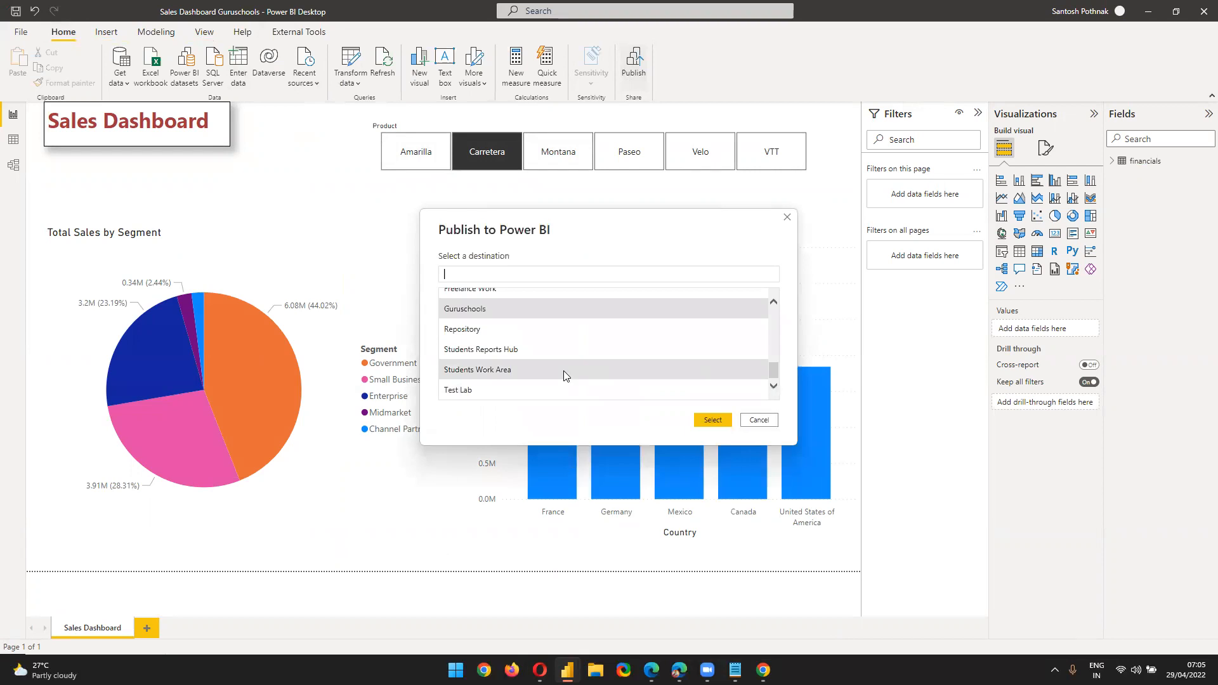
{"action": "left_click", "coordinate": [709, 424]}
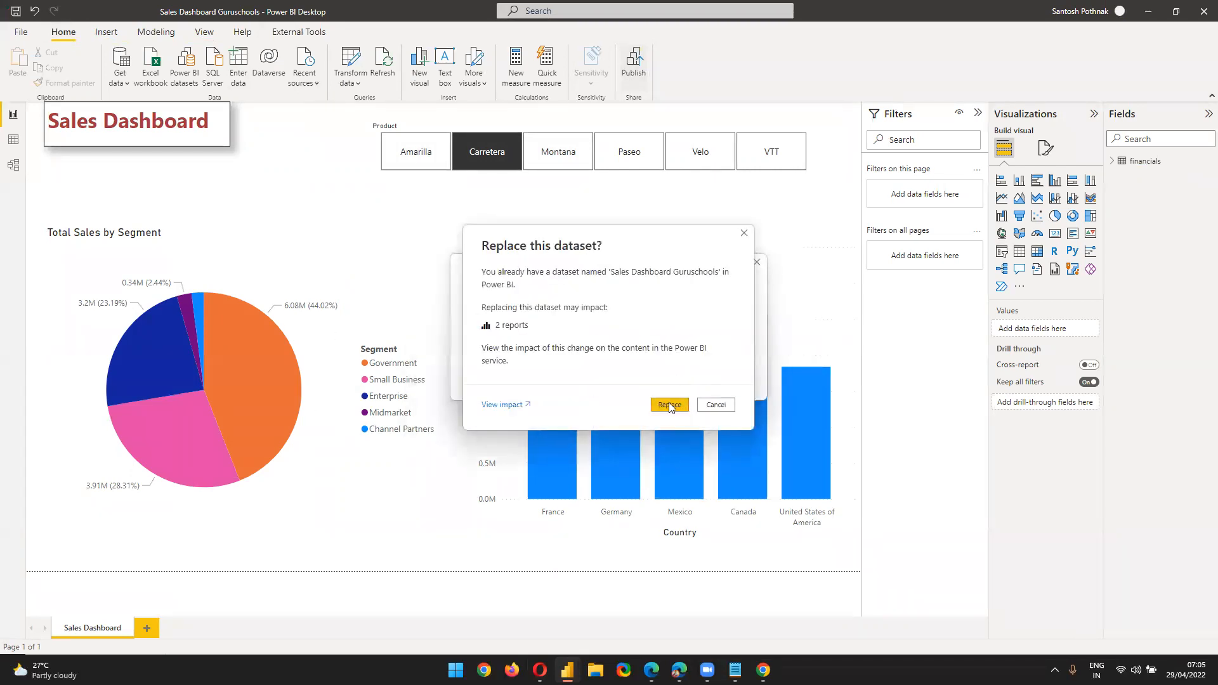
{"action": "left_click", "coordinate": [670, 404]}
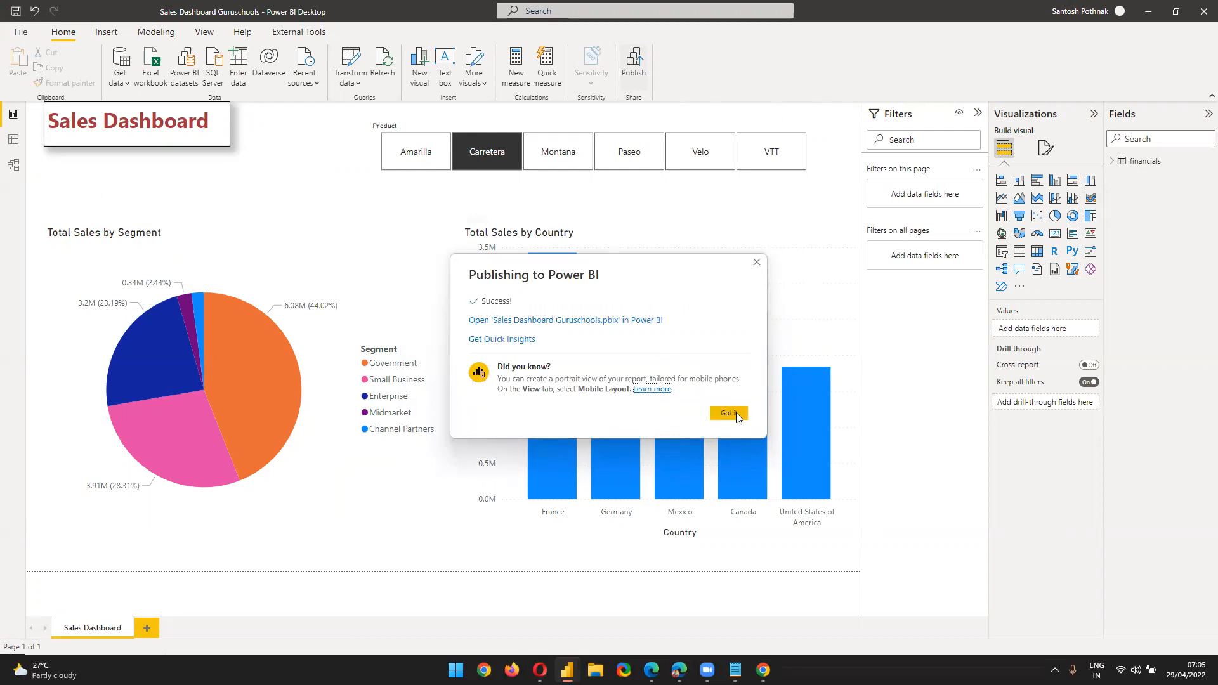
{"action": "left_click", "coordinate": [727, 413]}
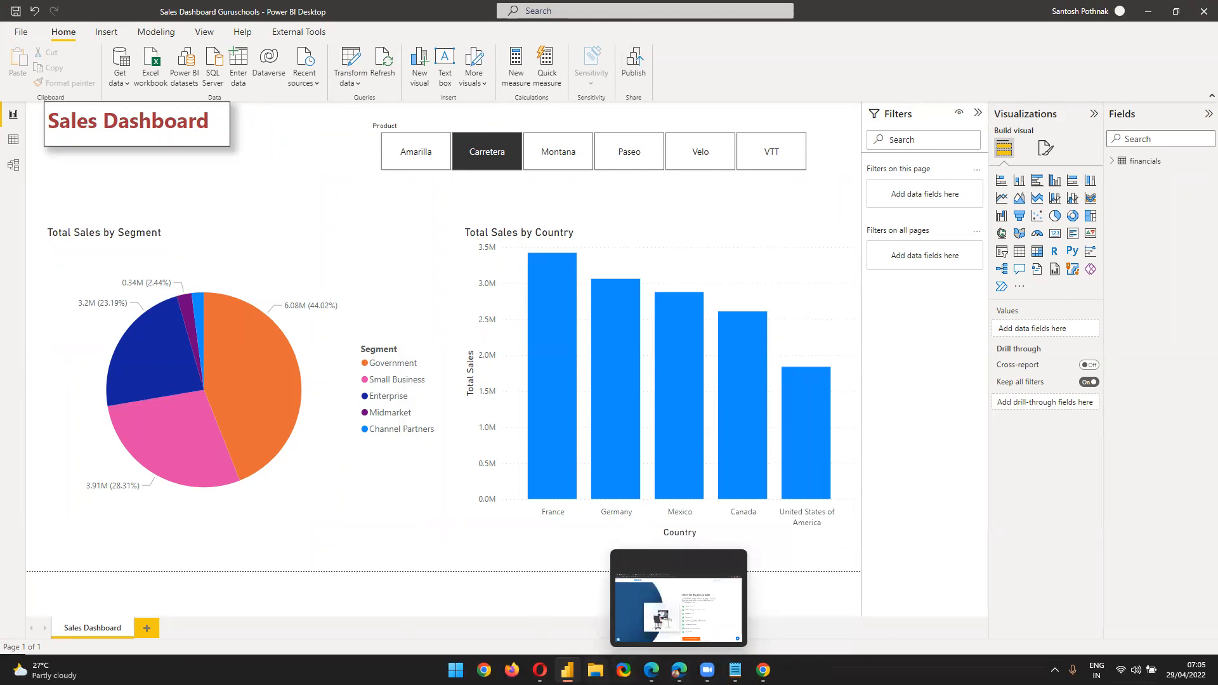
{"action": "left_click", "coordinate": [540, 670]}
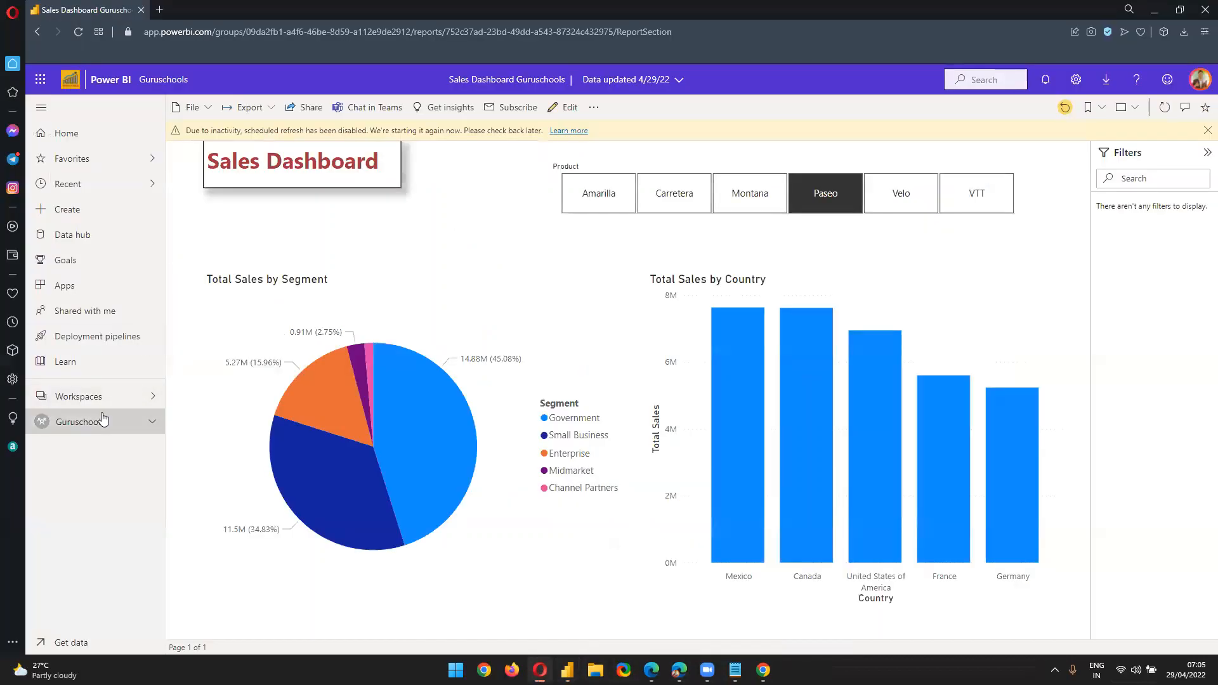
View the Guruschools workspace's Datasets + dataflows list, then go to the Power BI Home page
{"action": "left_click", "coordinate": [103, 420]}
{"action": "left_click", "coordinate": [297, 214]}
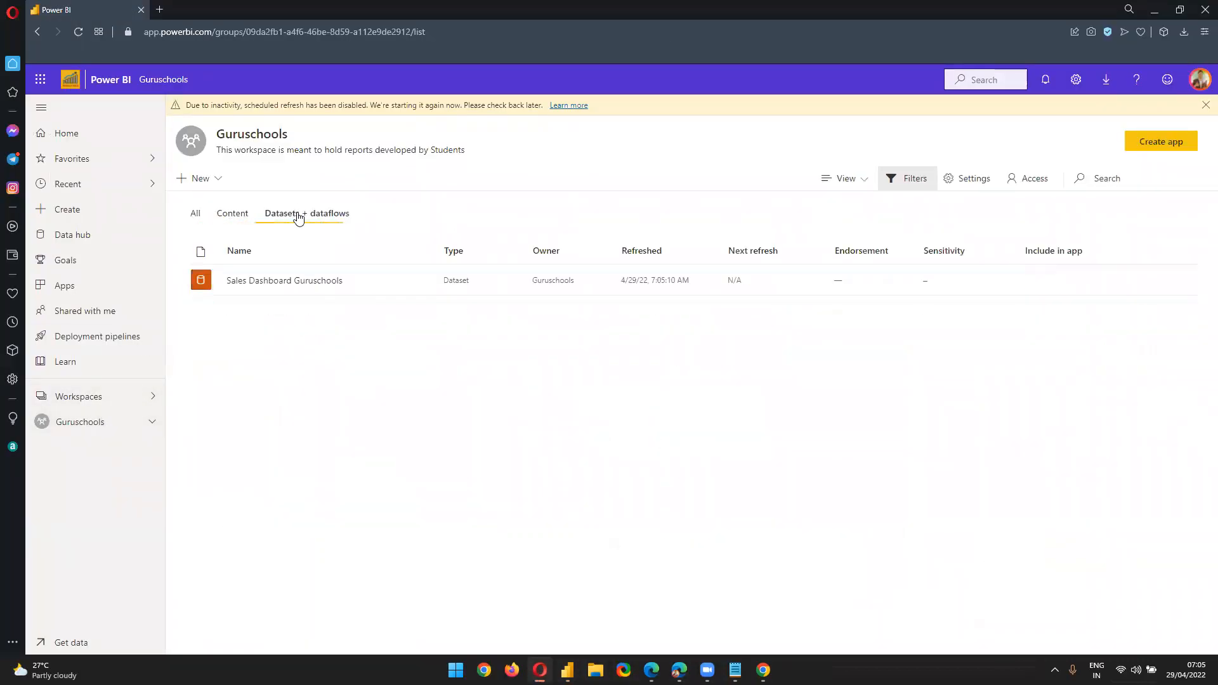
{"action": "left_click", "coordinate": [132, 400]}
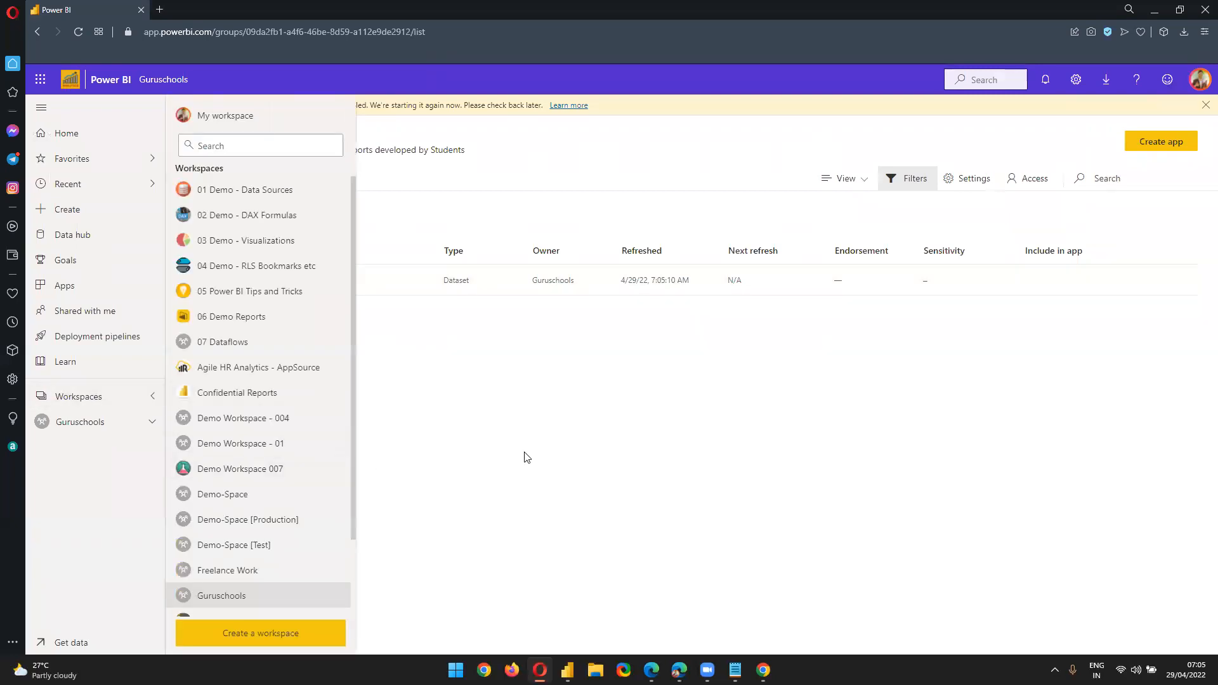
{"action": "left_click", "coordinate": [524, 456]}
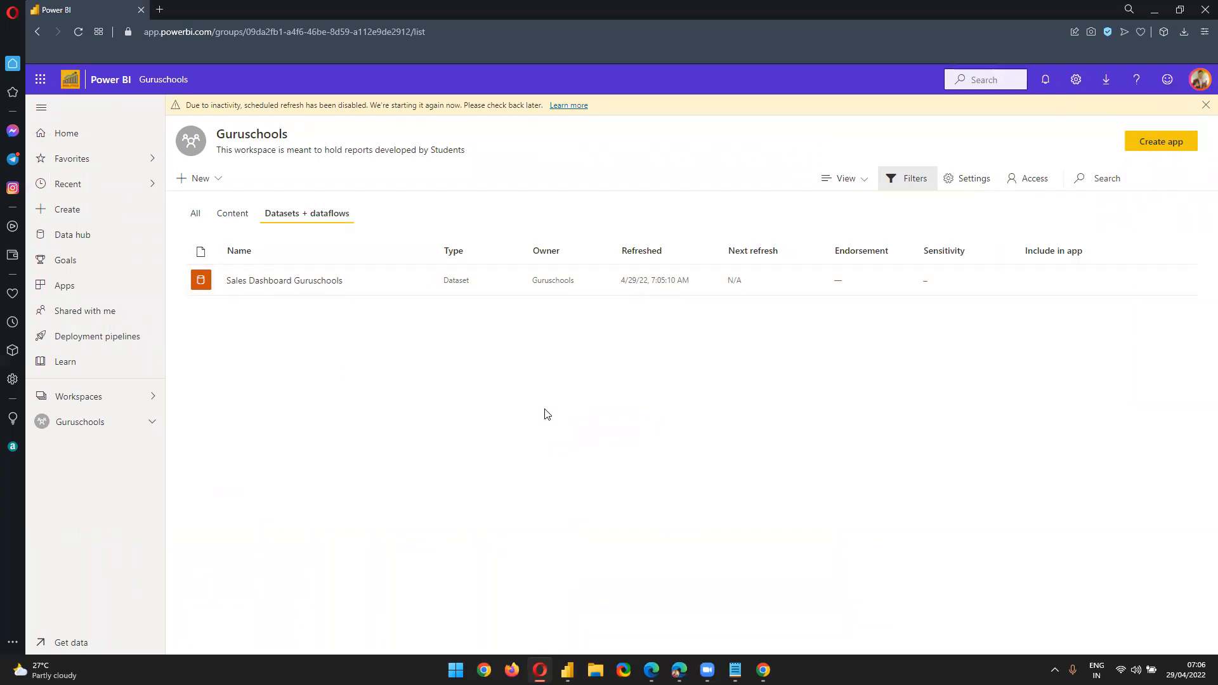
{"action": "left_click_drag", "start_coordinate": [211, 35], "coordinate": [336, 422]}
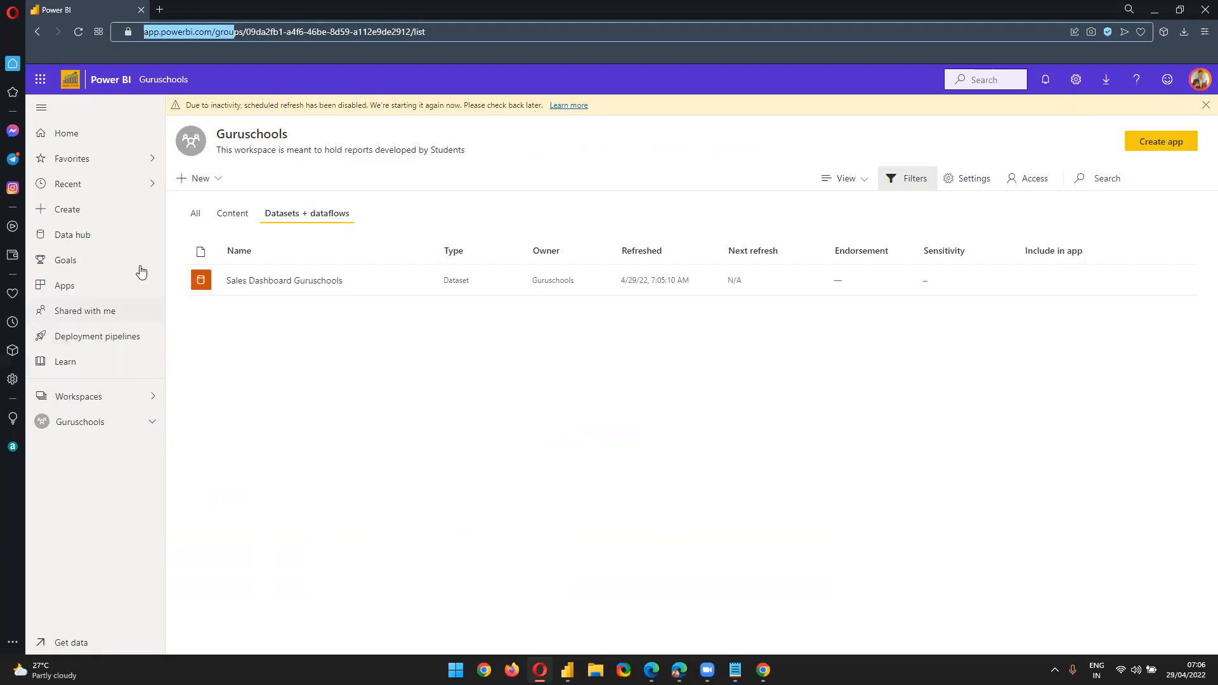
{"action": "left_click", "coordinate": [100, 142]}
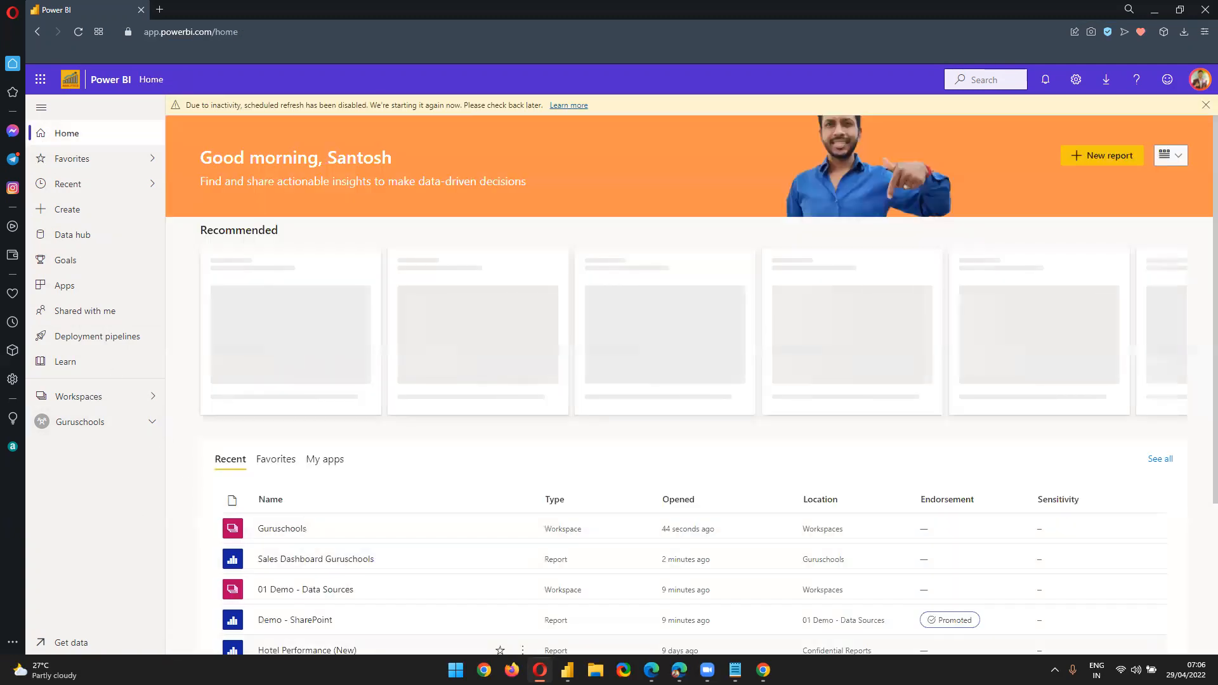
Switch between the browser and Power BI Desktop, opening and closing the File menu without changes
{"action": "left_click", "coordinate": [567, 670]}
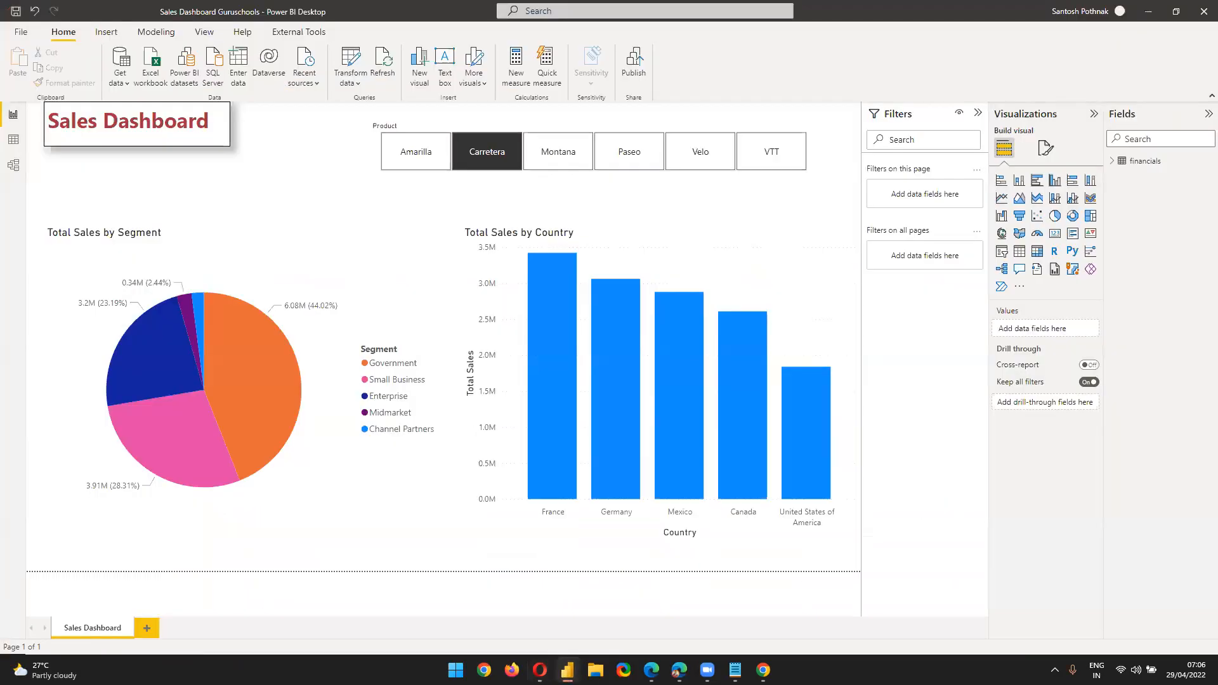
{"action": "left_click", "coordinate": [567, 670]}
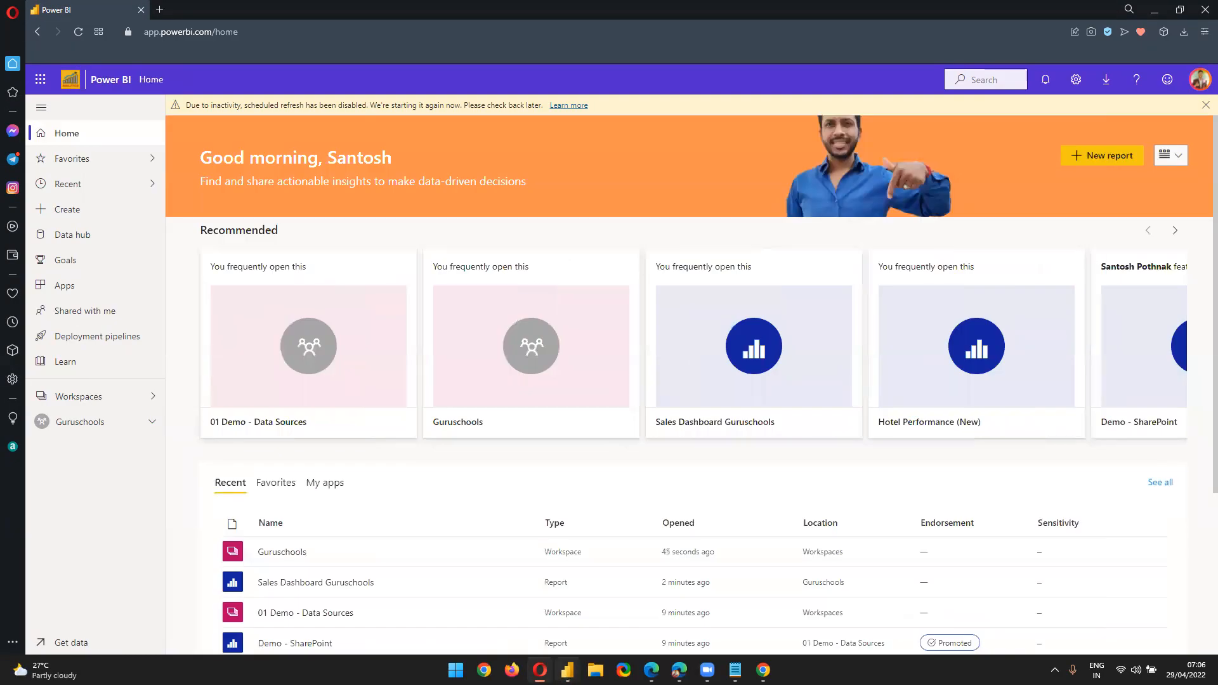
{"action": "key", "text": "super"}
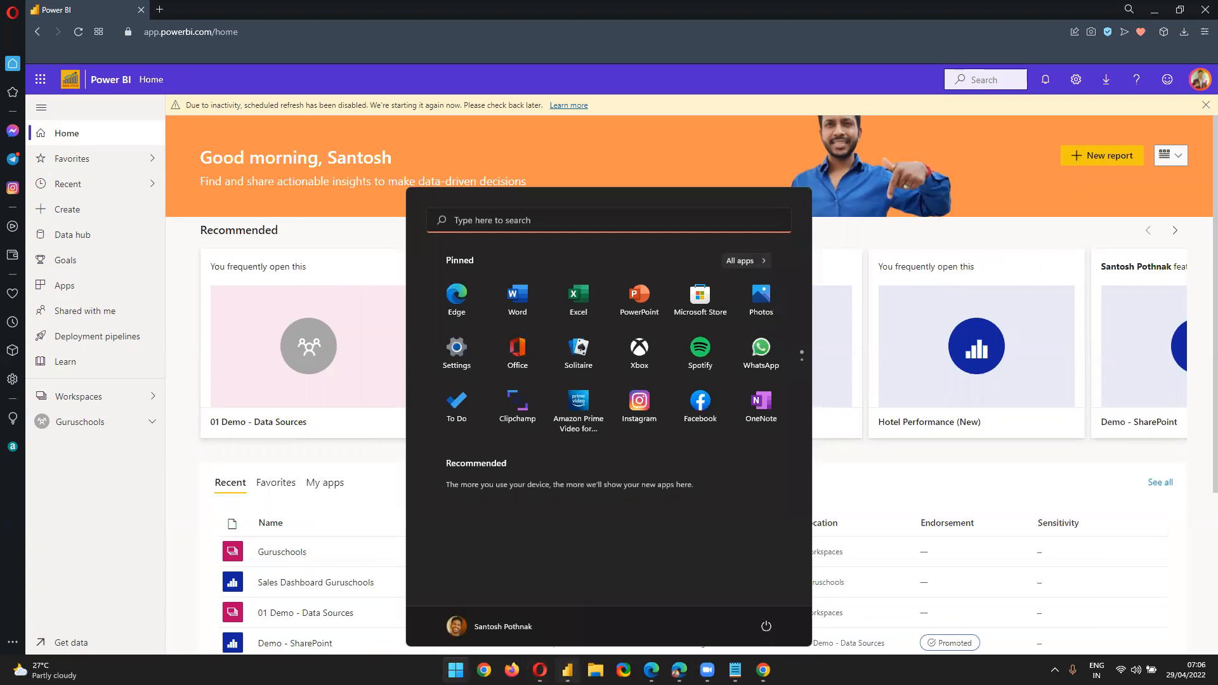
{"action": "left_click", "coordinate": [567, 669]}
{"action": "left_click", "coordinate": [27, 32]}
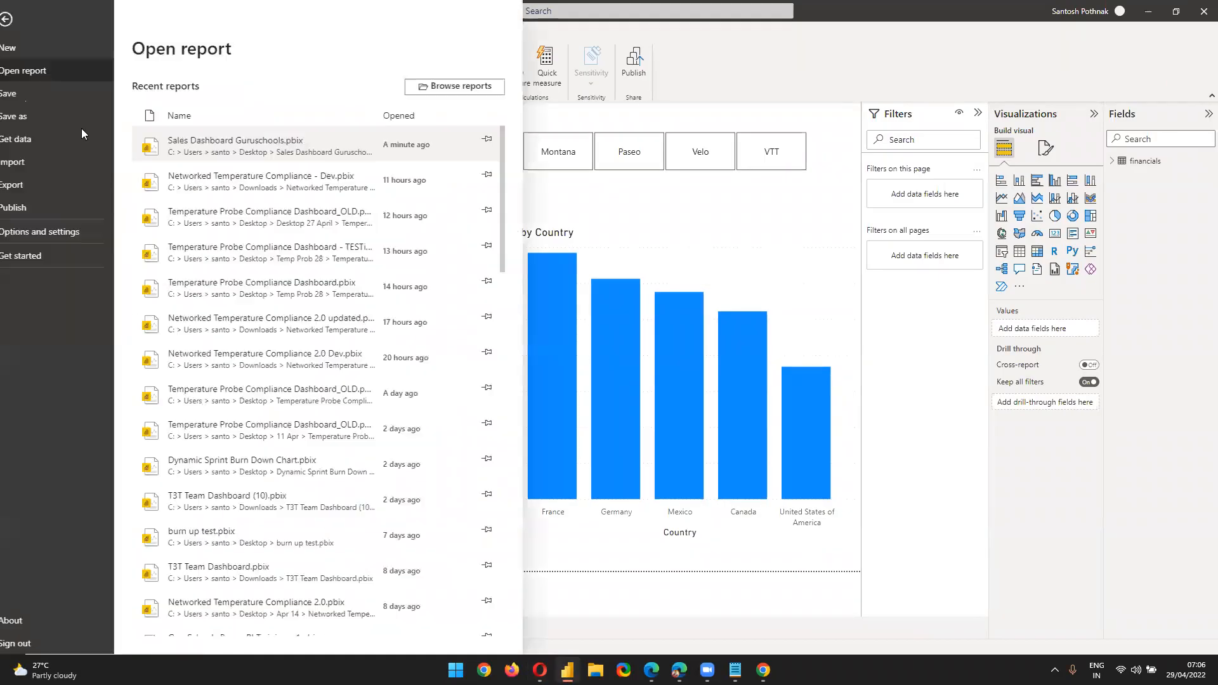
{"action": "left_click", "coordinate": [27, 16]}
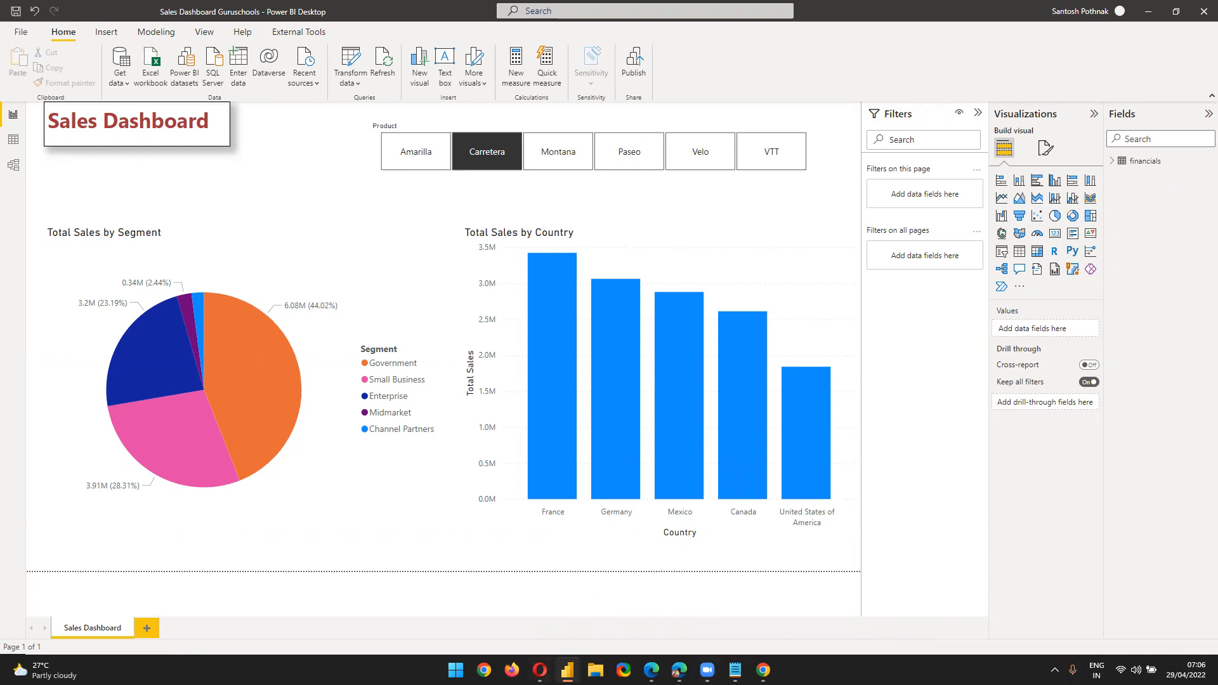
Show the Guruschools workspace's reports: Guruschools Report - 2 and Sales Dashboard Guruschools
{"action": "left_click", "coordinate": [540, 669]}
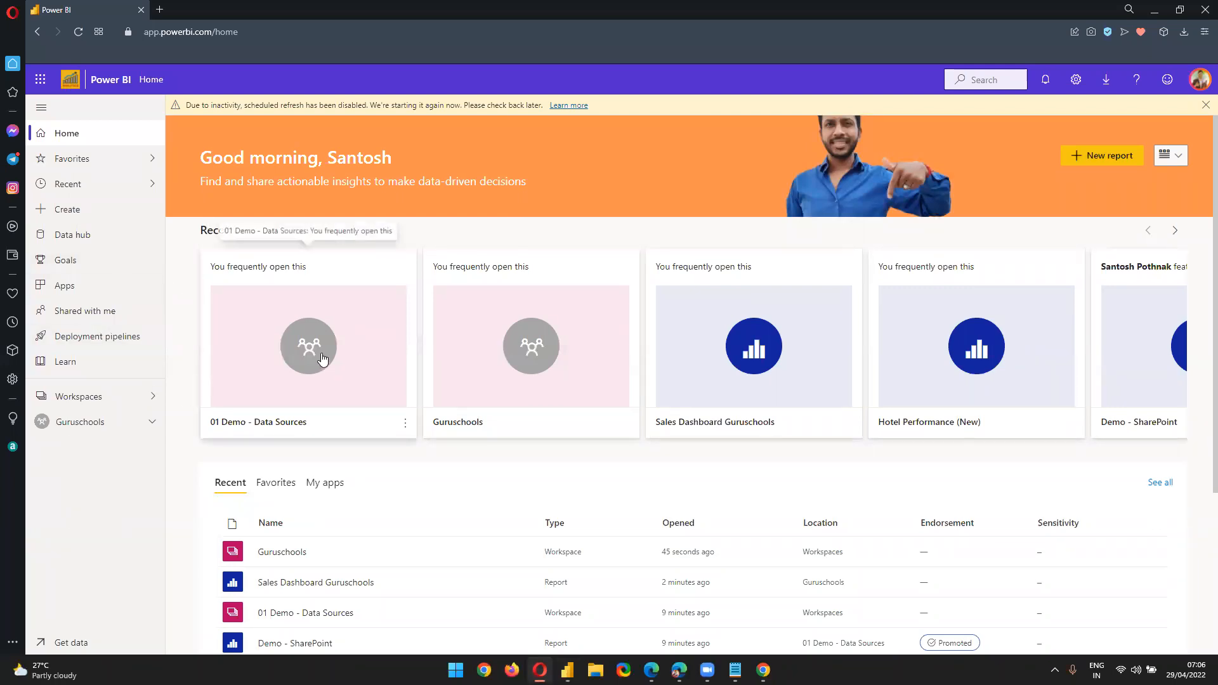
{"action": "left_click", "coordinate": [98, 421]}
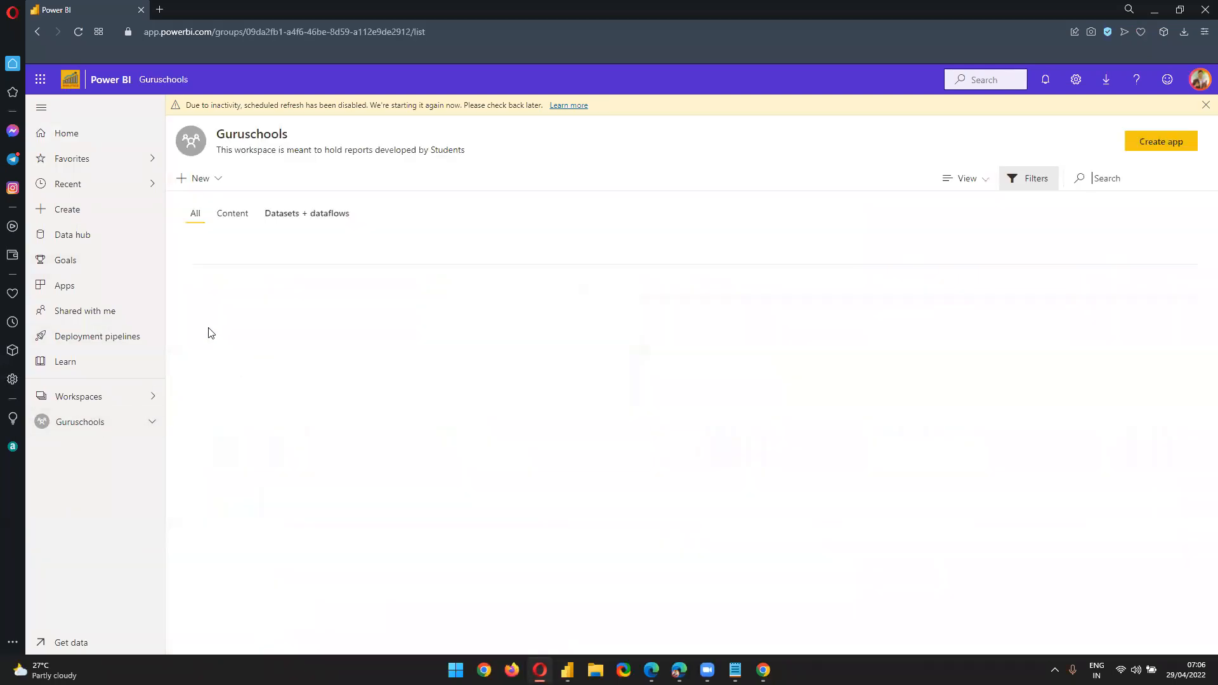
{"action": "left_click", "coordinate": [246, 219]}
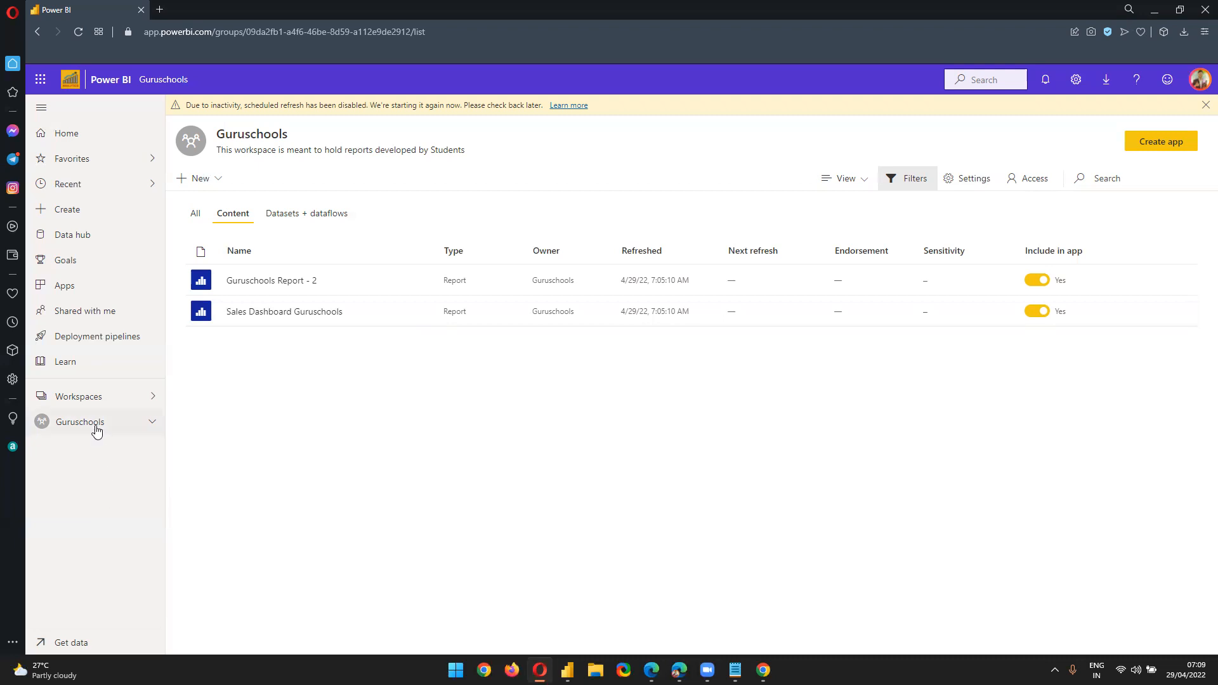
Load r4k5.sharepoint.com in a new browser tab
{"action": "left_click", "coordinate": [127, 402]}
{"action": "left_click", "coordinate": [627, 409]}
{"action": "left_click", "coordinate": [166, 9]}
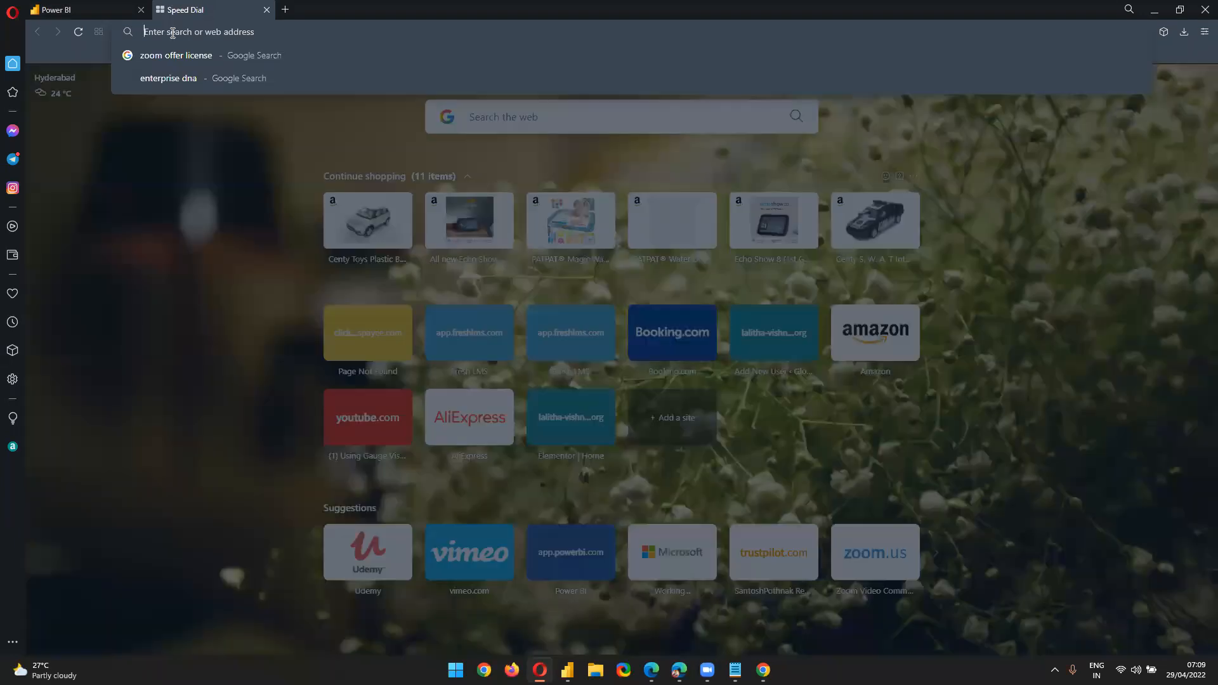
{"action": "type", "text": "r4k5.sharepoint.com"}
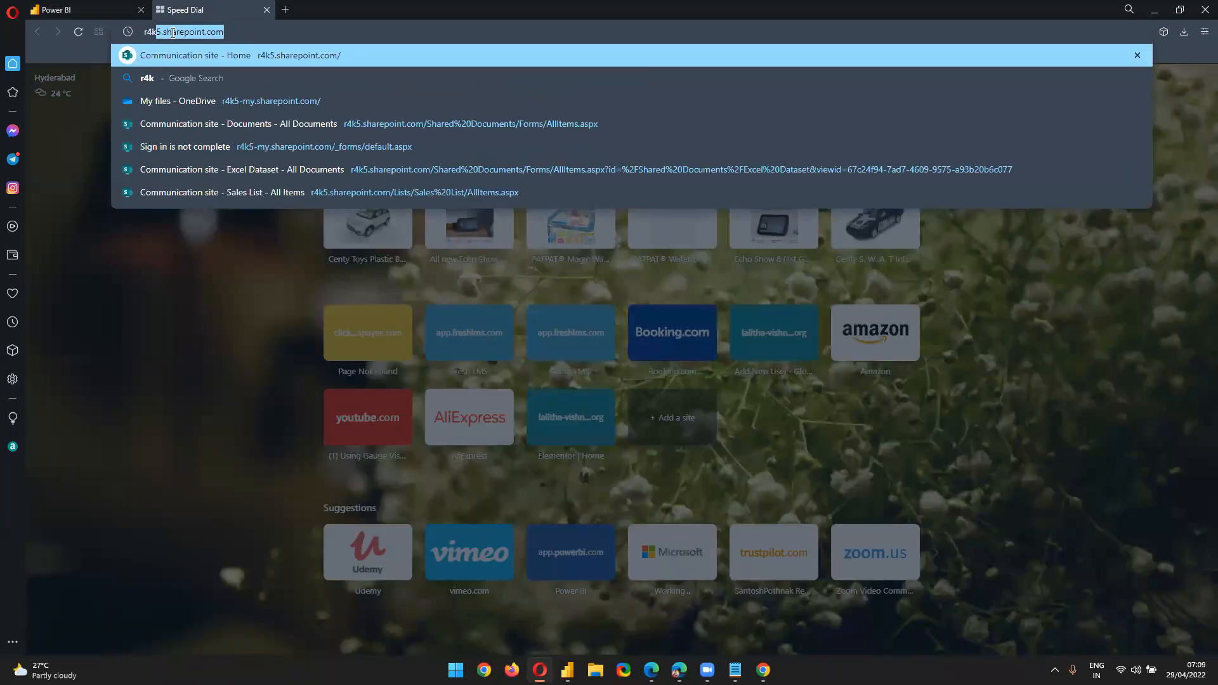
{"action": "key", "text": "Return"}
Show the 01 Demo - Data Sources workspace's Datasets + dataflows list in Power BI
{"action": "left_click", "coordinate": [134, 4]}
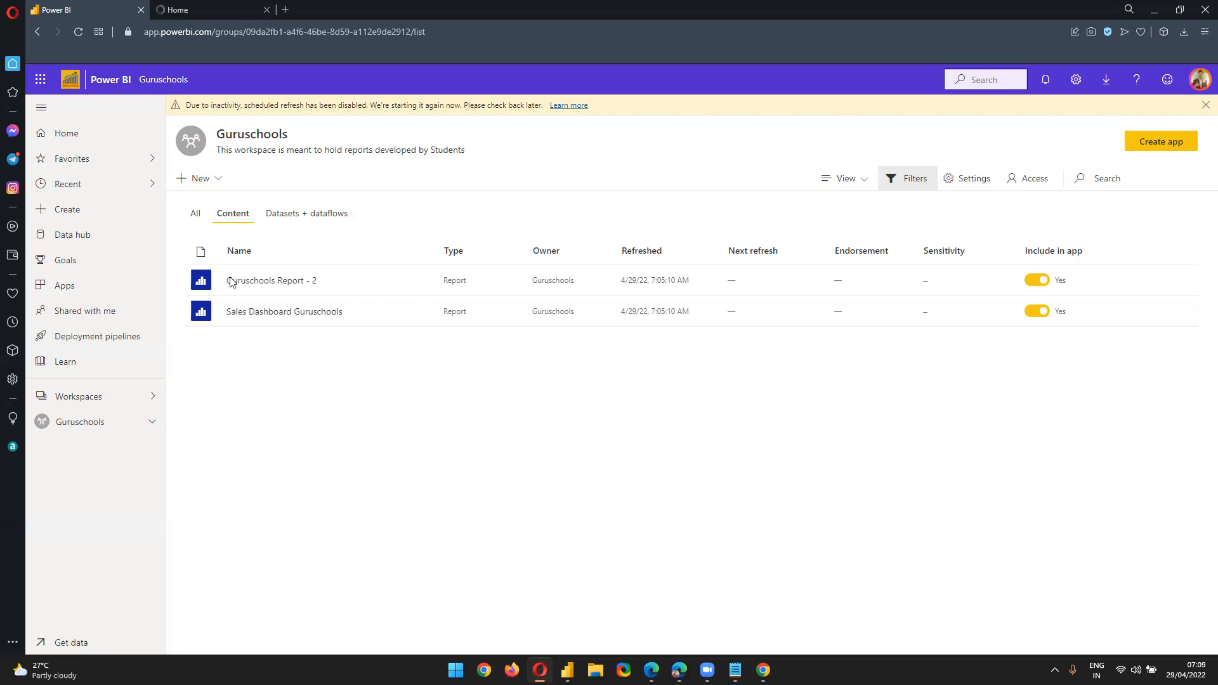
{"action": "left_click", "coordinate": [93, 399]}
{"action": "left_click", "coordinate": [267, 192]}
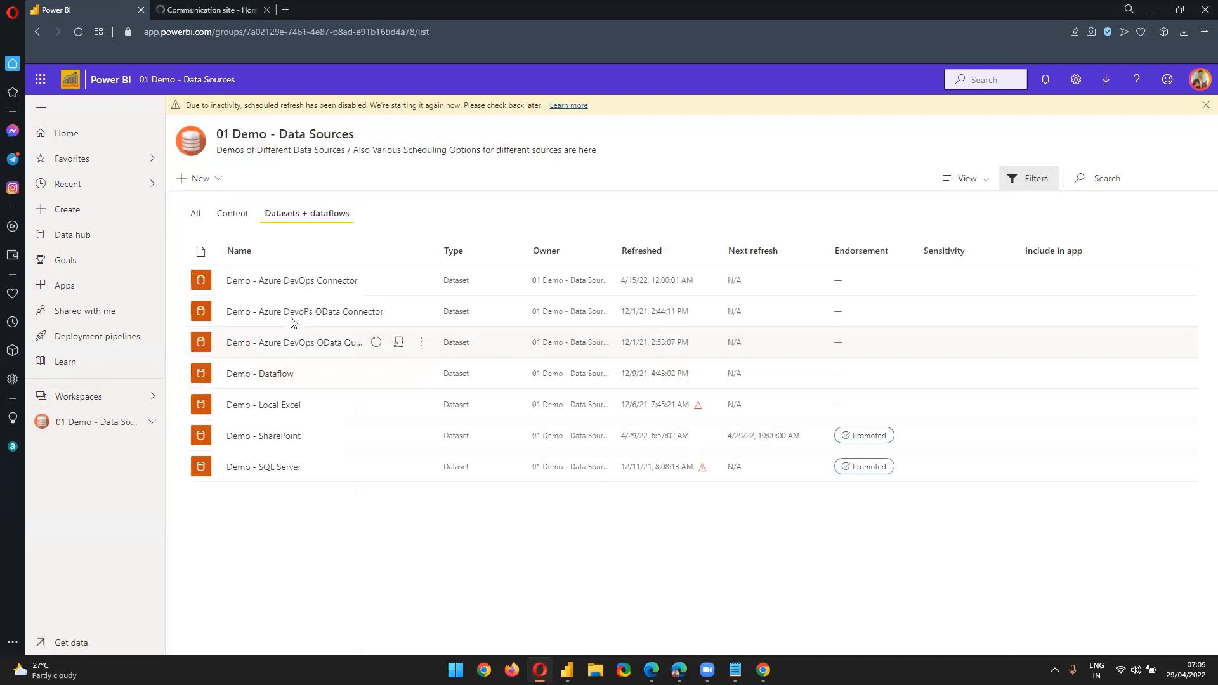
{"action": "left_click", "coordinate": [240, 219]}
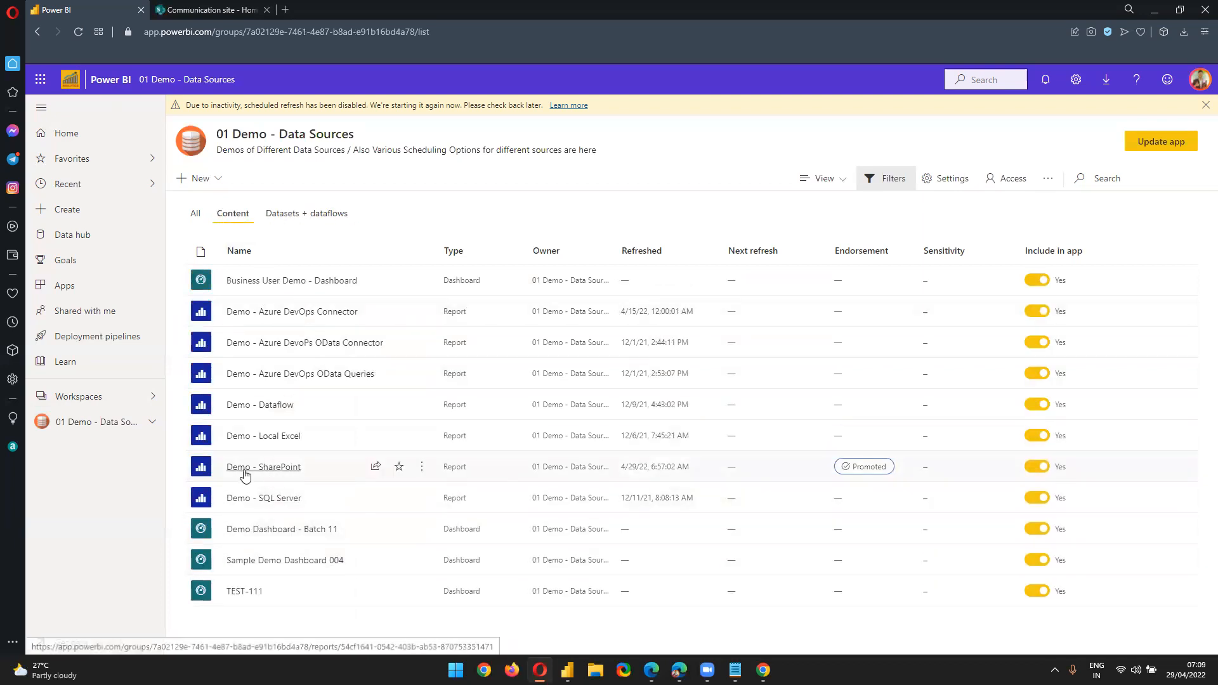
{"action": "left_click", "coordinate": [284, 219]}
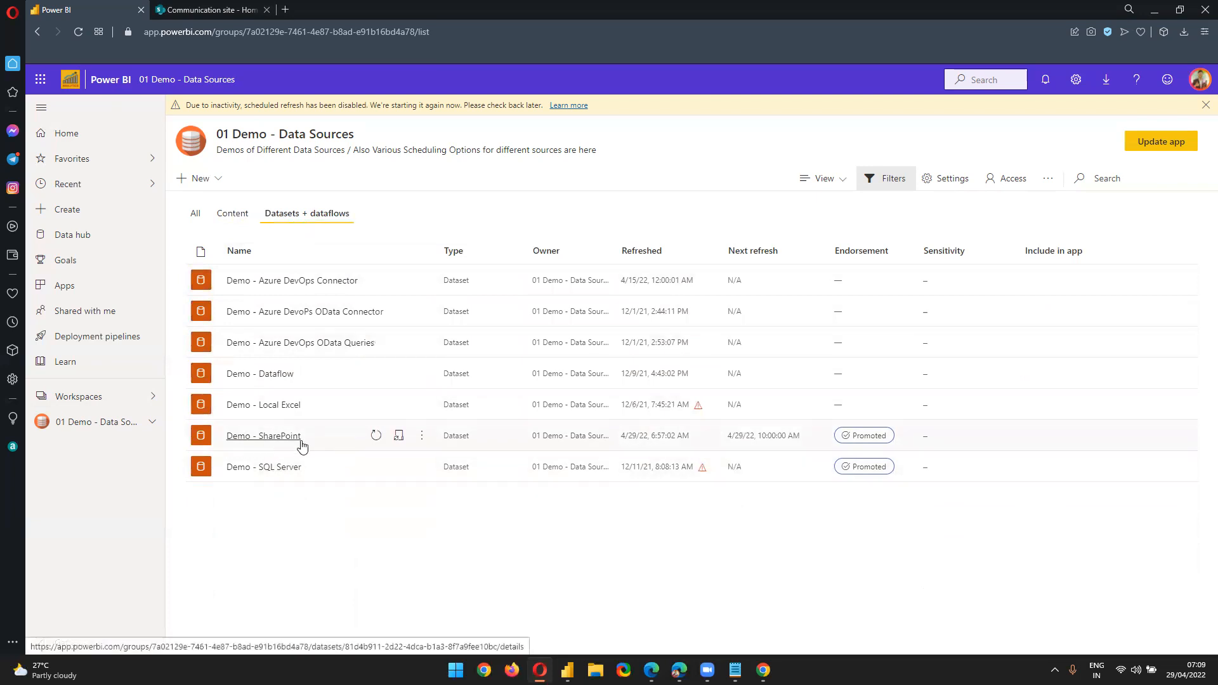
{"action": "left_click", "coordinate": [187, 7]}
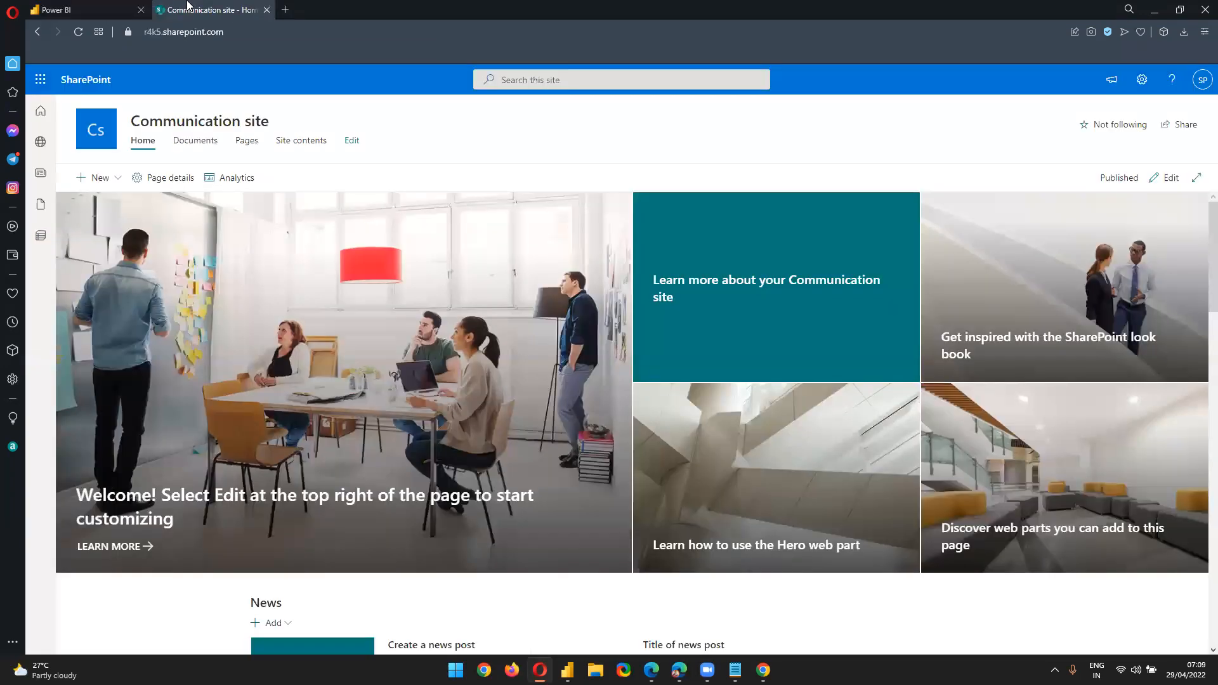
Review the Excel Dataset folder's files in the site's Documents, comparing with the Power BI dataset list
{"action": "left_click", "coordinate": [195, 142]}
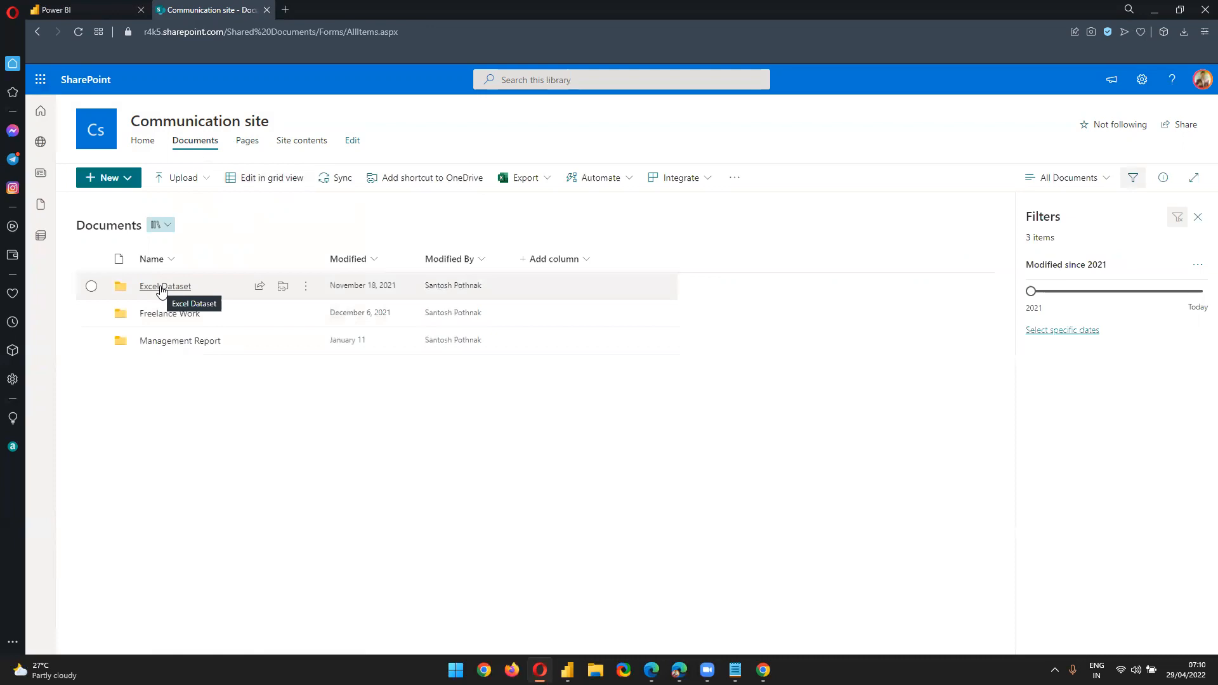
{"action": "left_click", "coordinate": [162, 287]}
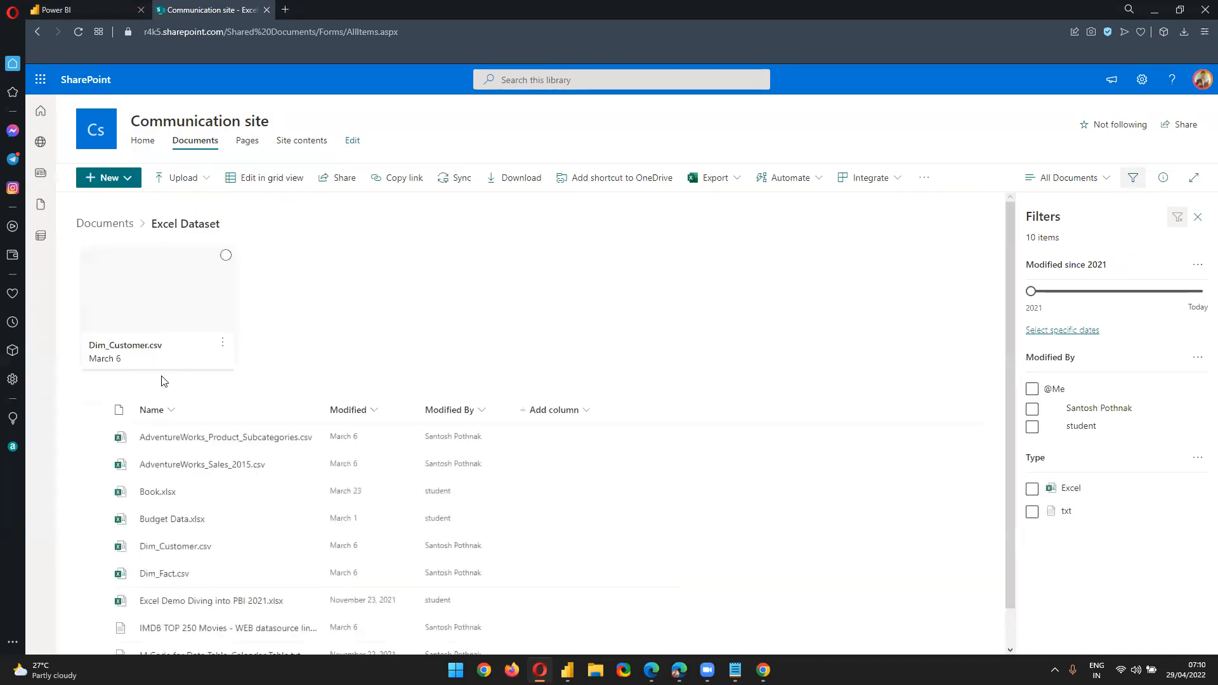
{"action": "scroll", "coordinate": [161, 380], "scroll_direction": "down", "scroll_amount": 1}
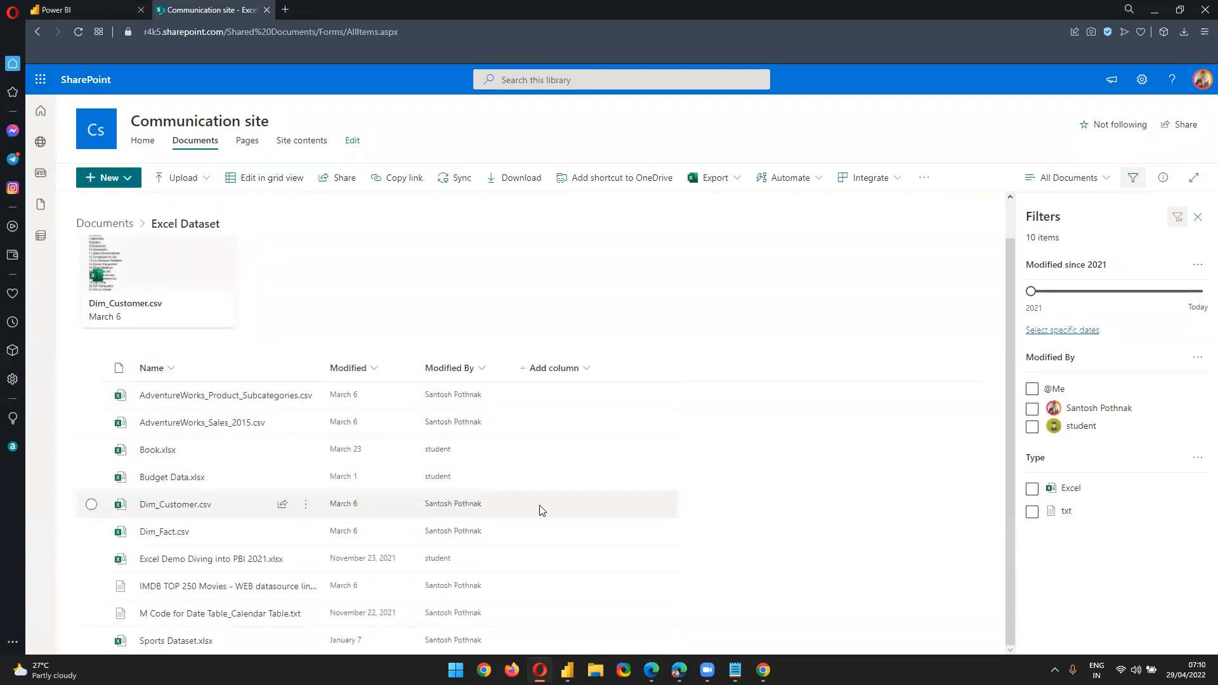
{"action": "scroll", "coordinate": [543, 508], "scroll_direction": "up", "scroll_amount": 1}
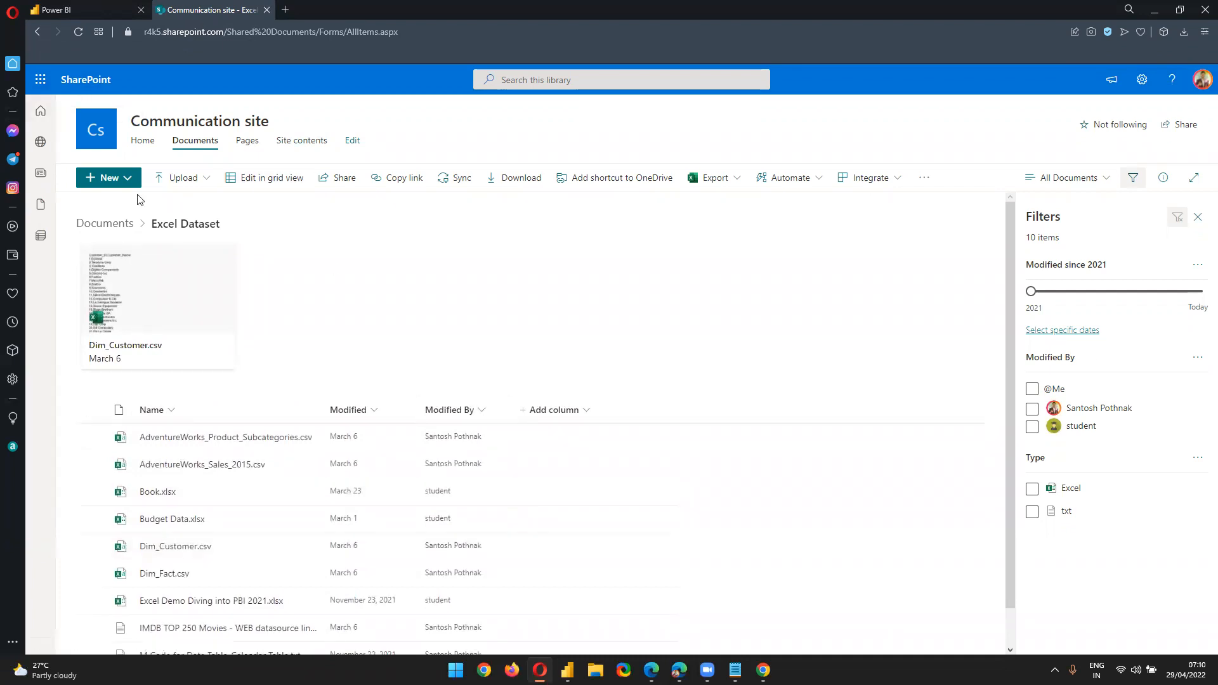
{"action": "scroll", "coordinate": [233, 516], "scroll_direction": "down", "scroll_amount": 1}
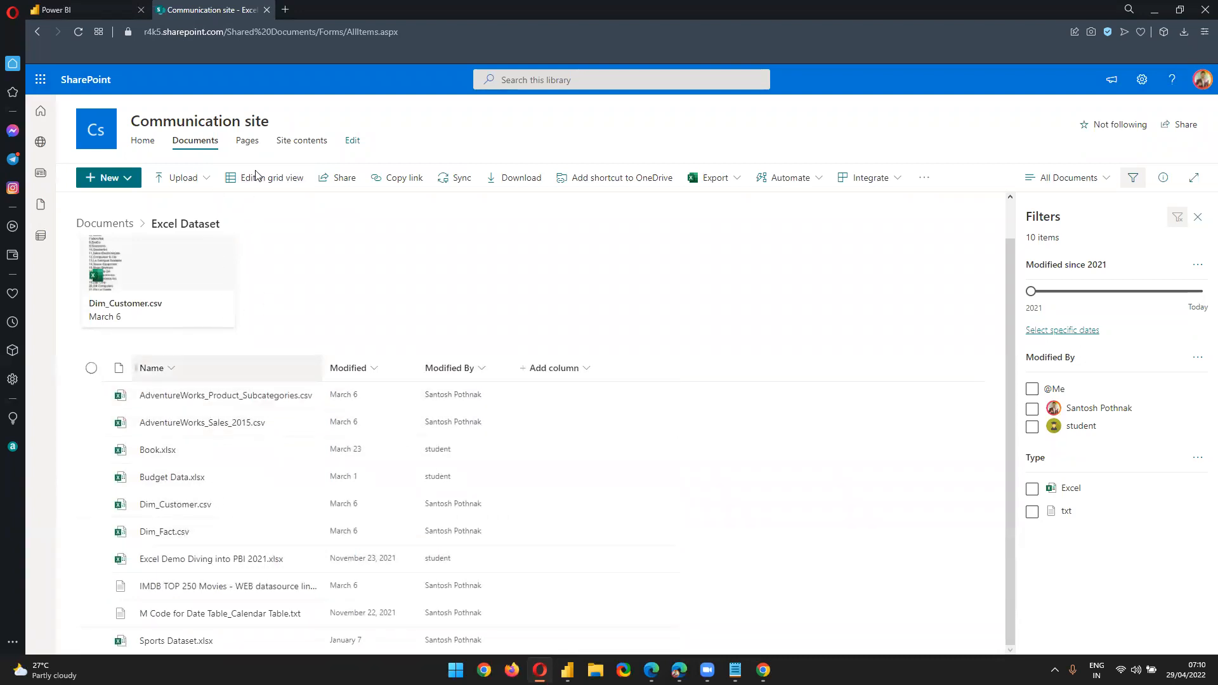
{"action": "left_click", "coordinate": [94, 9]}
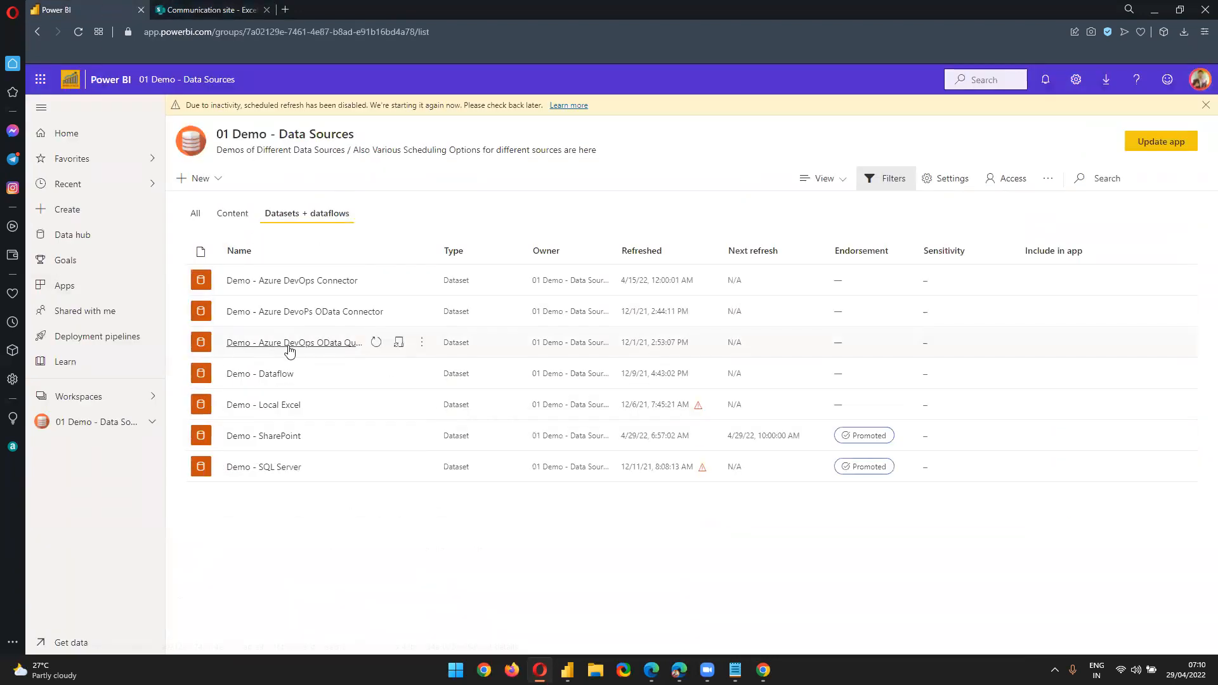
{"action": "left_click", "coordinate": [238, 5]}
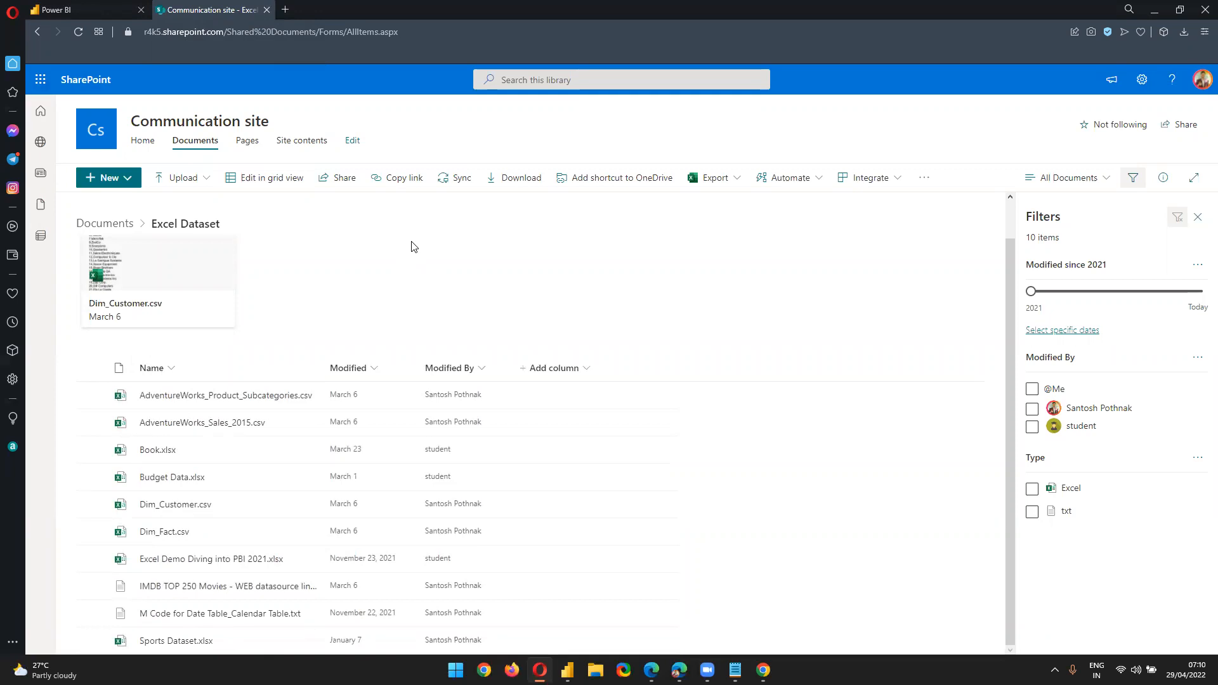
{"action": "left_click", "coordinate": [114, 7]}
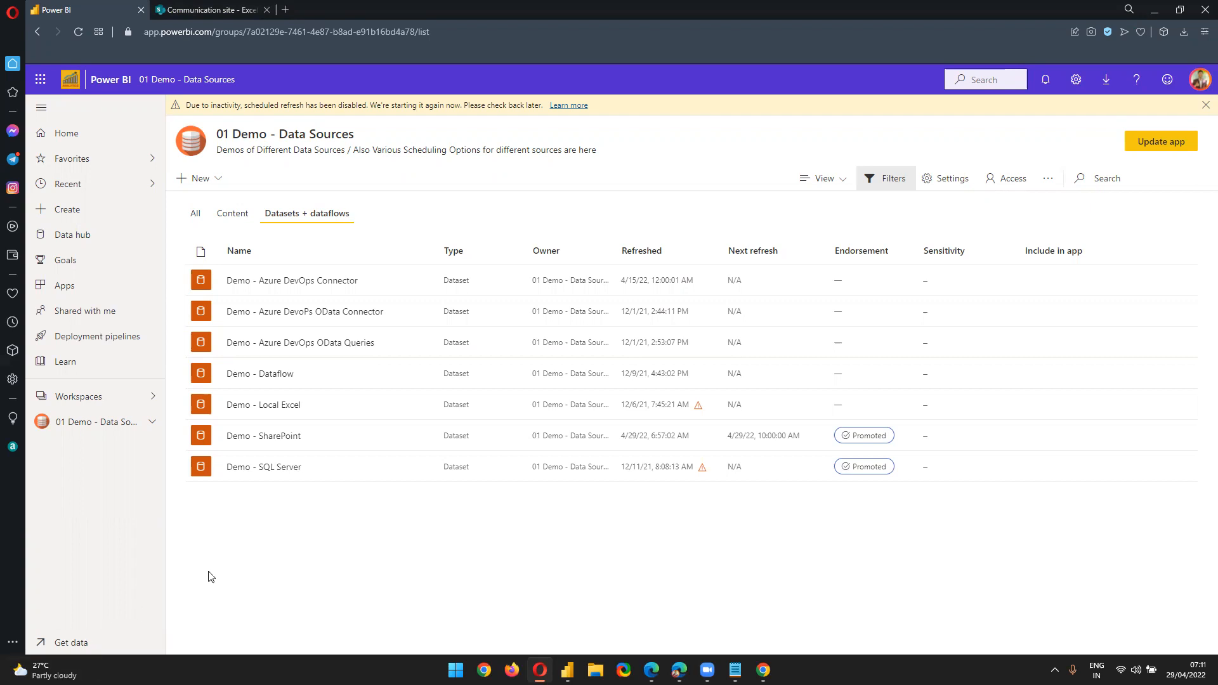
{"action": "left_click_drag", "start_coordinate": [326, 437], "coordinate": [226, 444]}
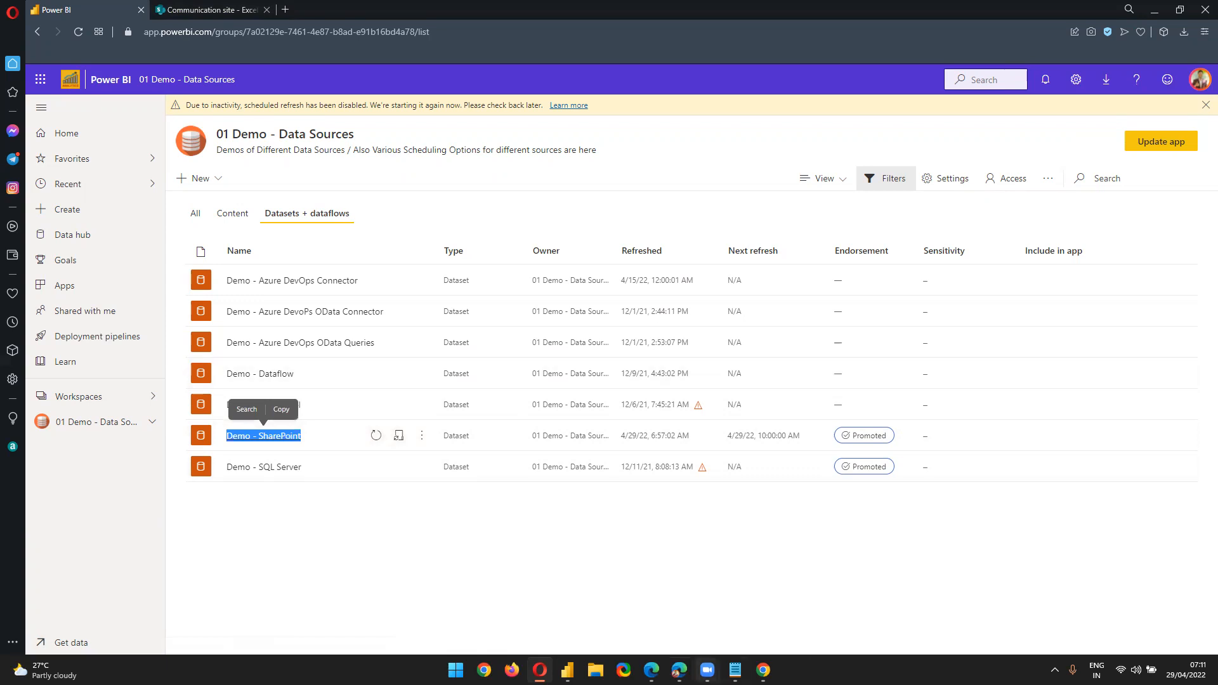
{"action": "left_click", "coordinate": [706, 669]}
{"action": "left_click", "coordinate": [772, 605]}
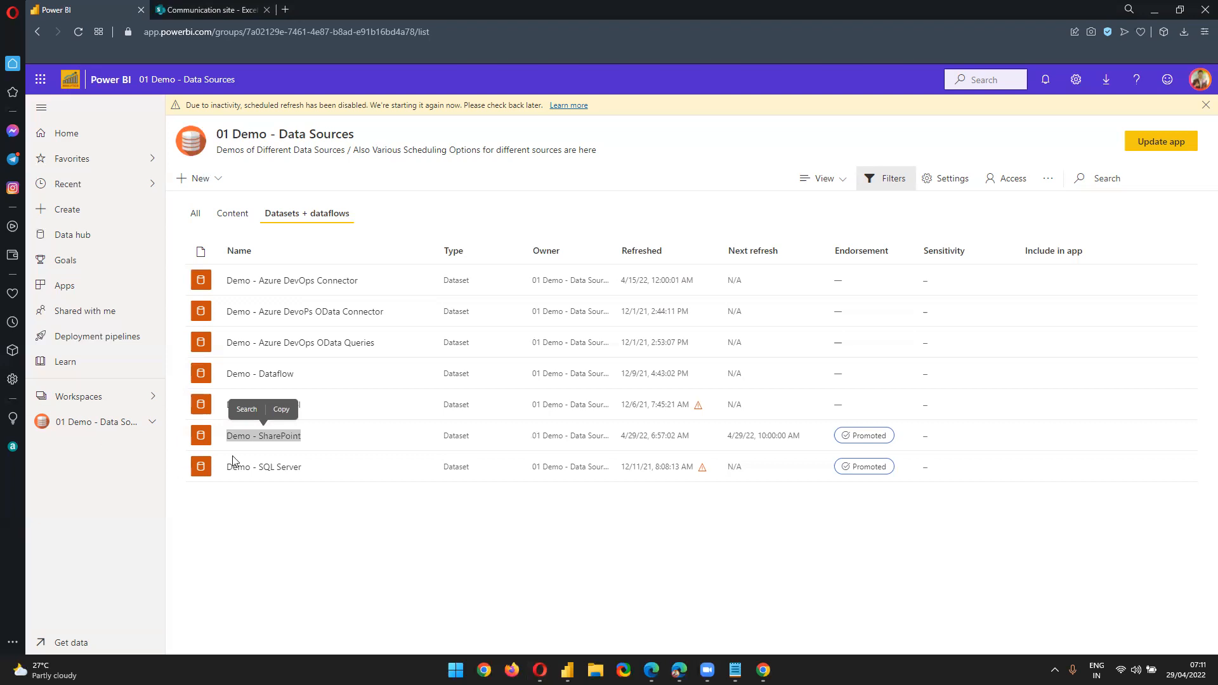
{"action": "left_click", "coordinate": [567, 669]}
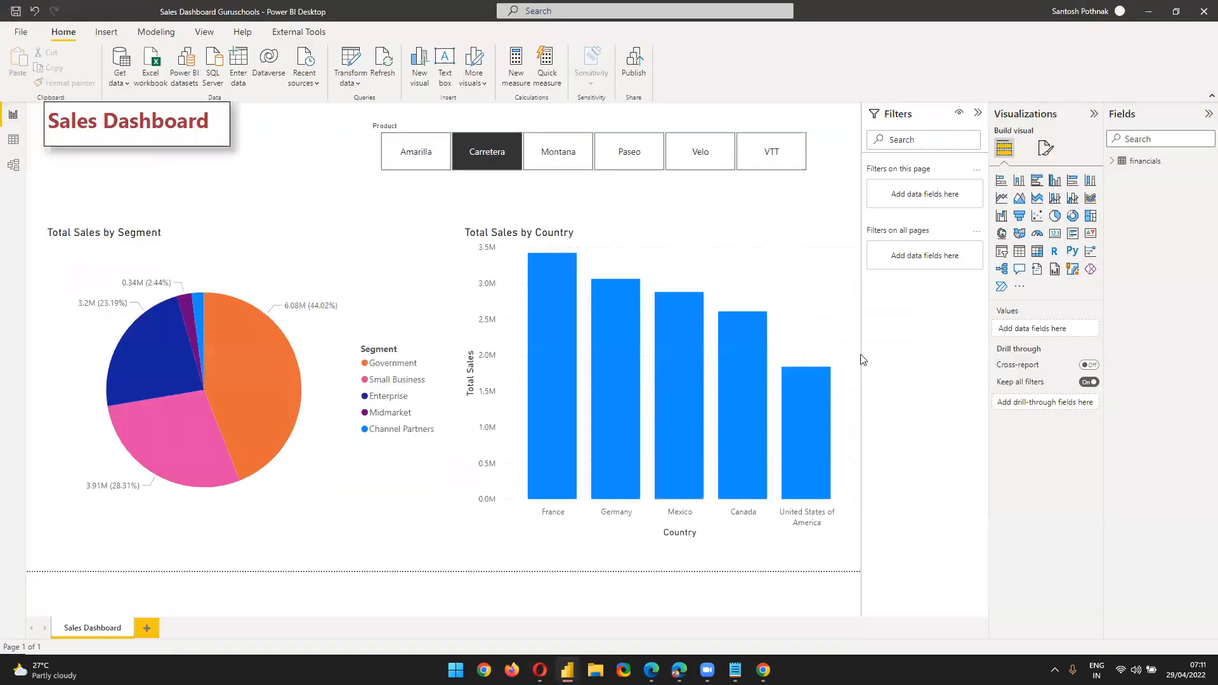
Check the signed-in account in Power BI Desktop, then return to the service's dataset list
{"action": "left_click", "coordinate": [1100, 13]}
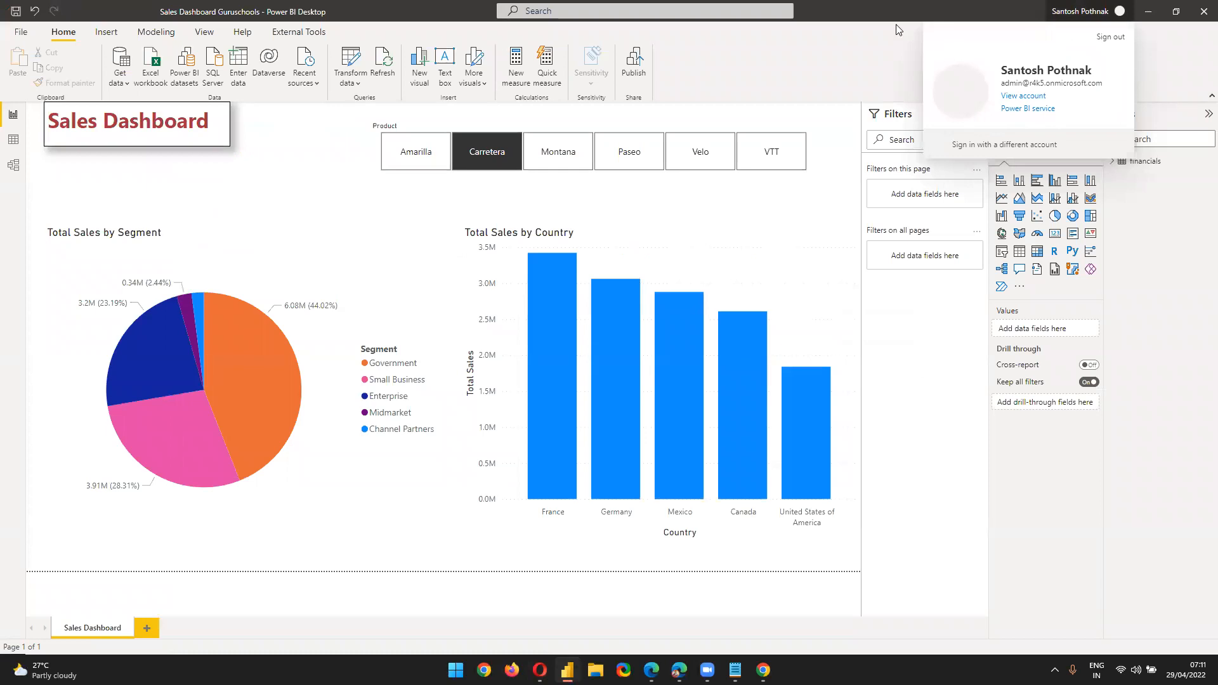
{"action": "left_click", "coordinate": [799, 8]}
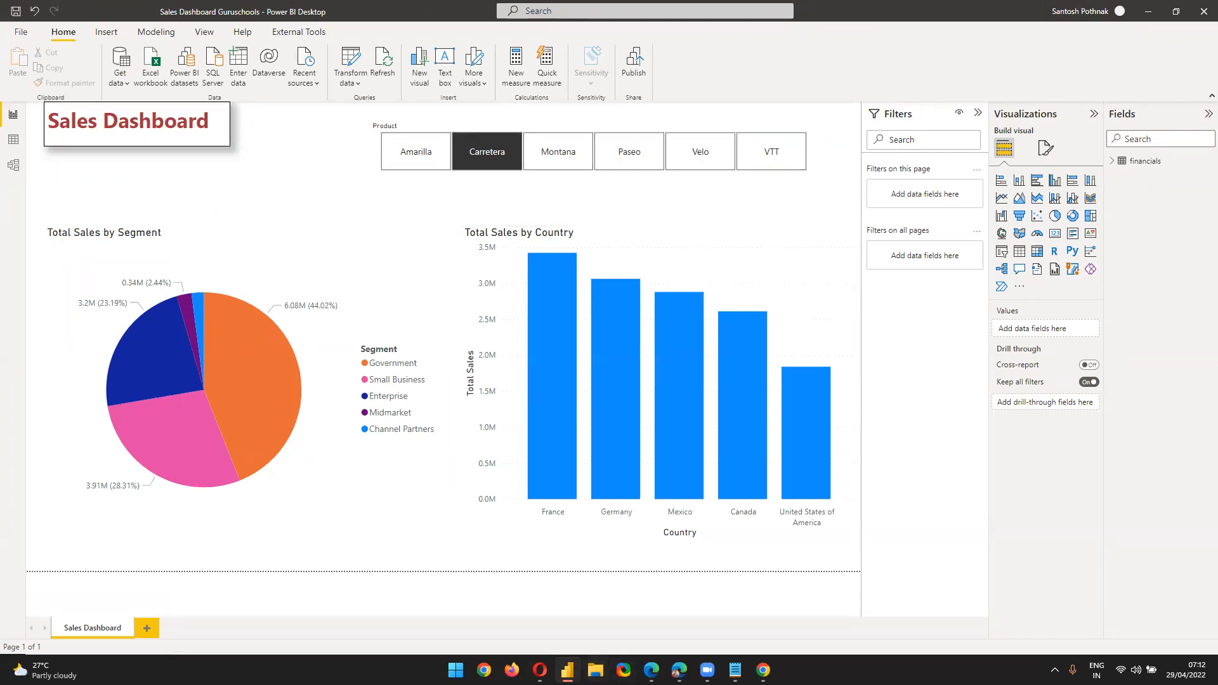
{"action": "mouse_move", "coordinate": [539, 669]}
{"action": "left_click", "coordinate": [540, 670]}
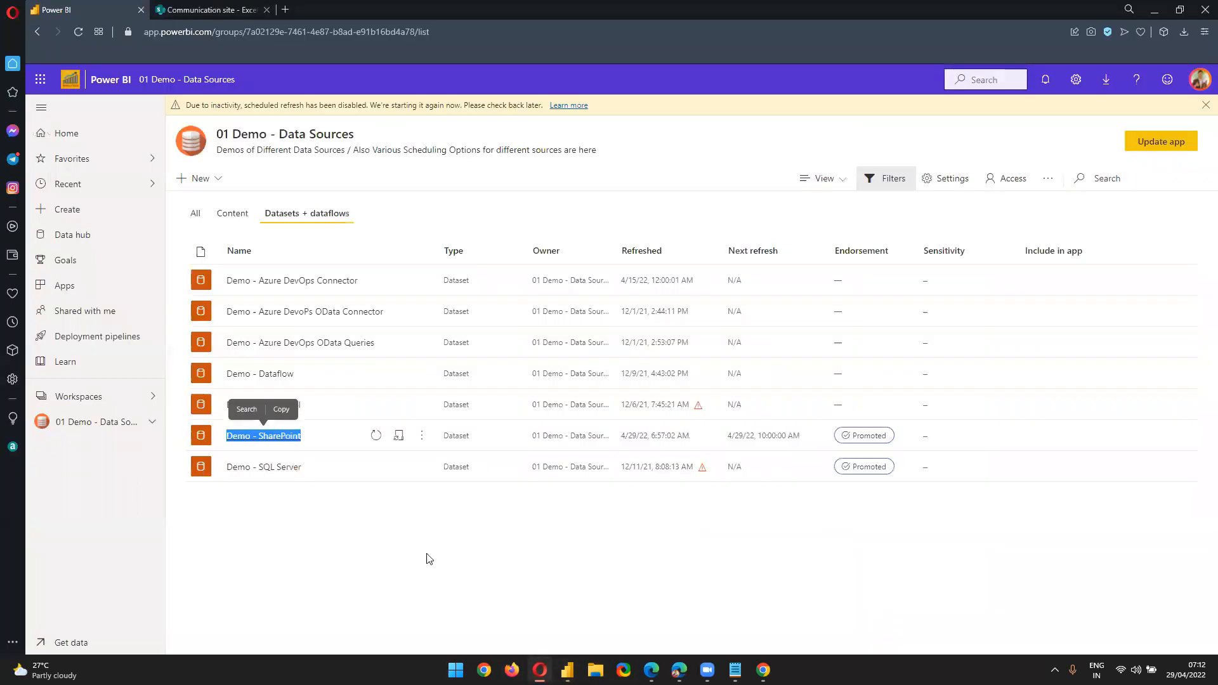
Highlight the Demo - SharePoint dataset name in the 01 Demo - Data Sources list
{"action": "left_click", "coordinate": [338, 517]}
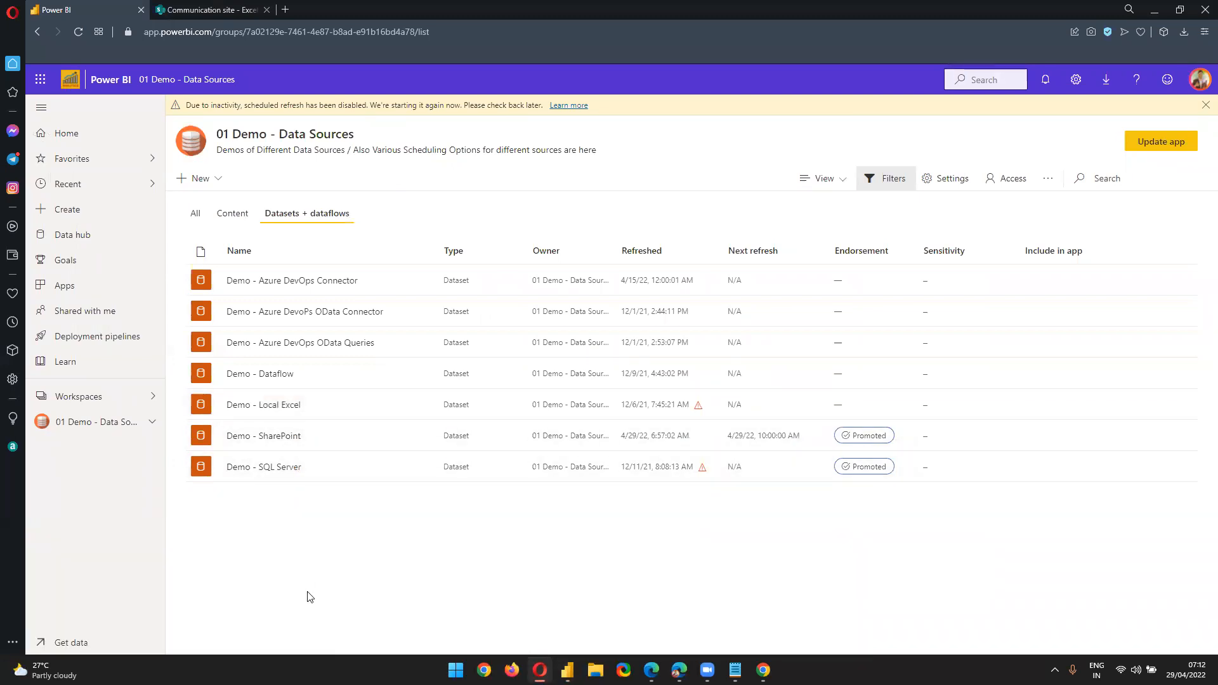
{"action": "left_click_drag", "start_coordinate": [324, 441], "coordinate": [227, 440]}
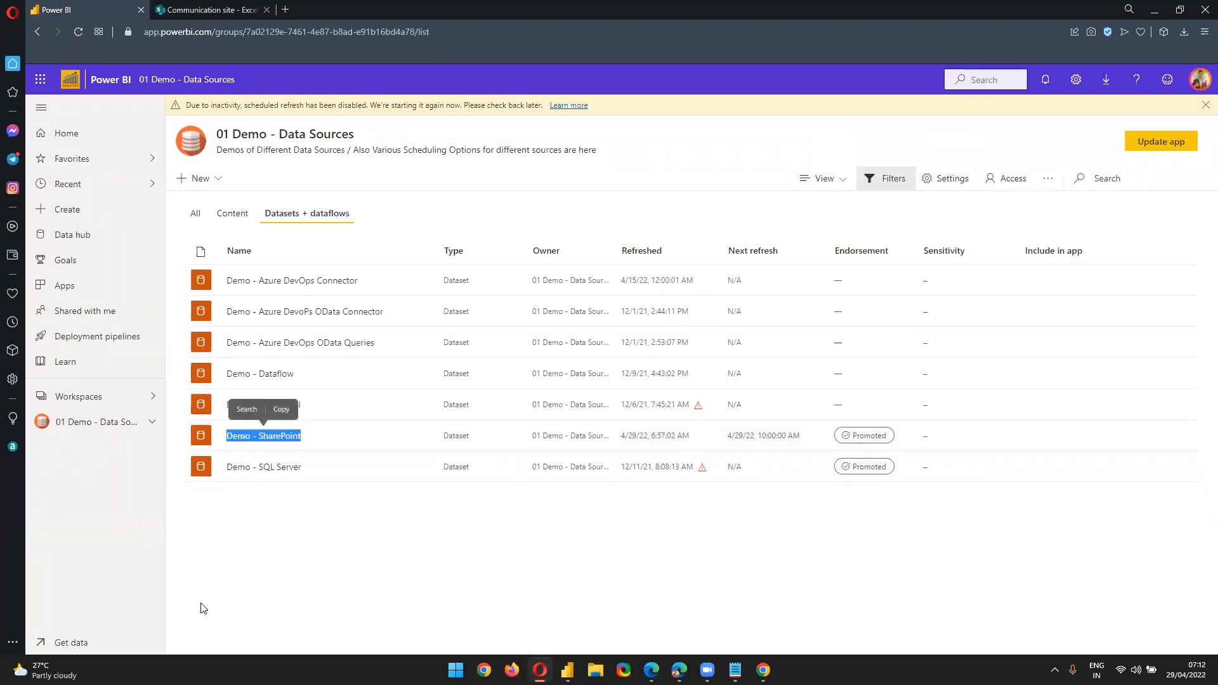
{"action": "left_click", "coordinate": [333, 549]}
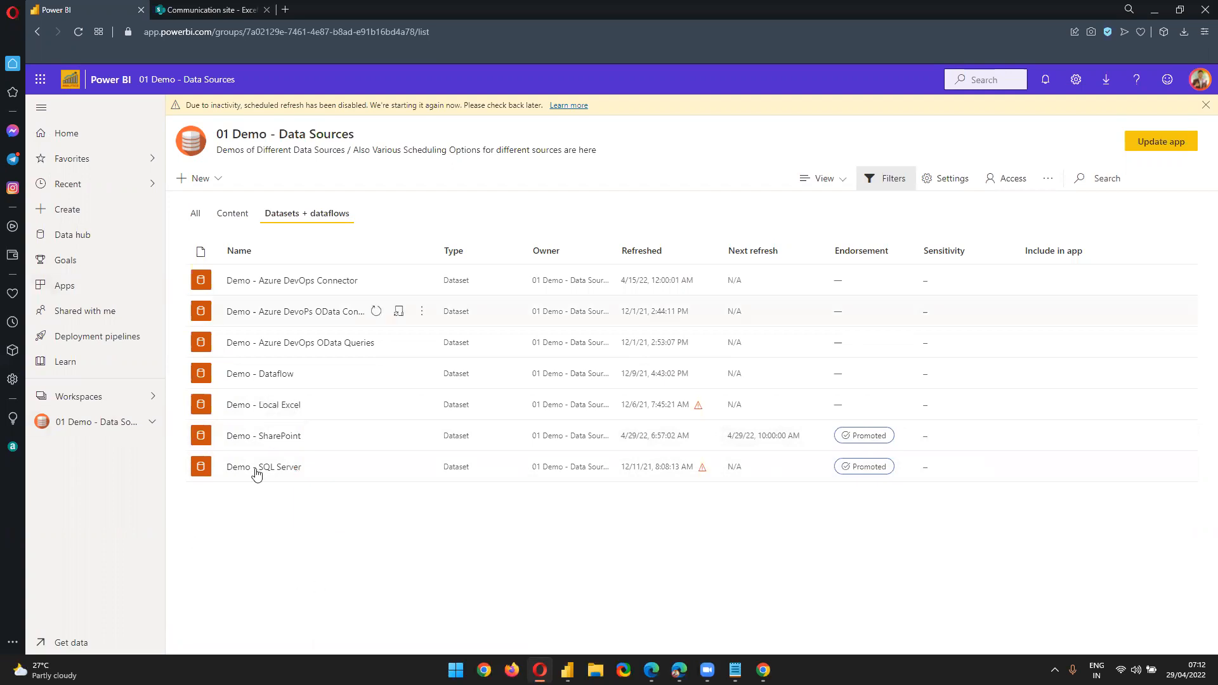